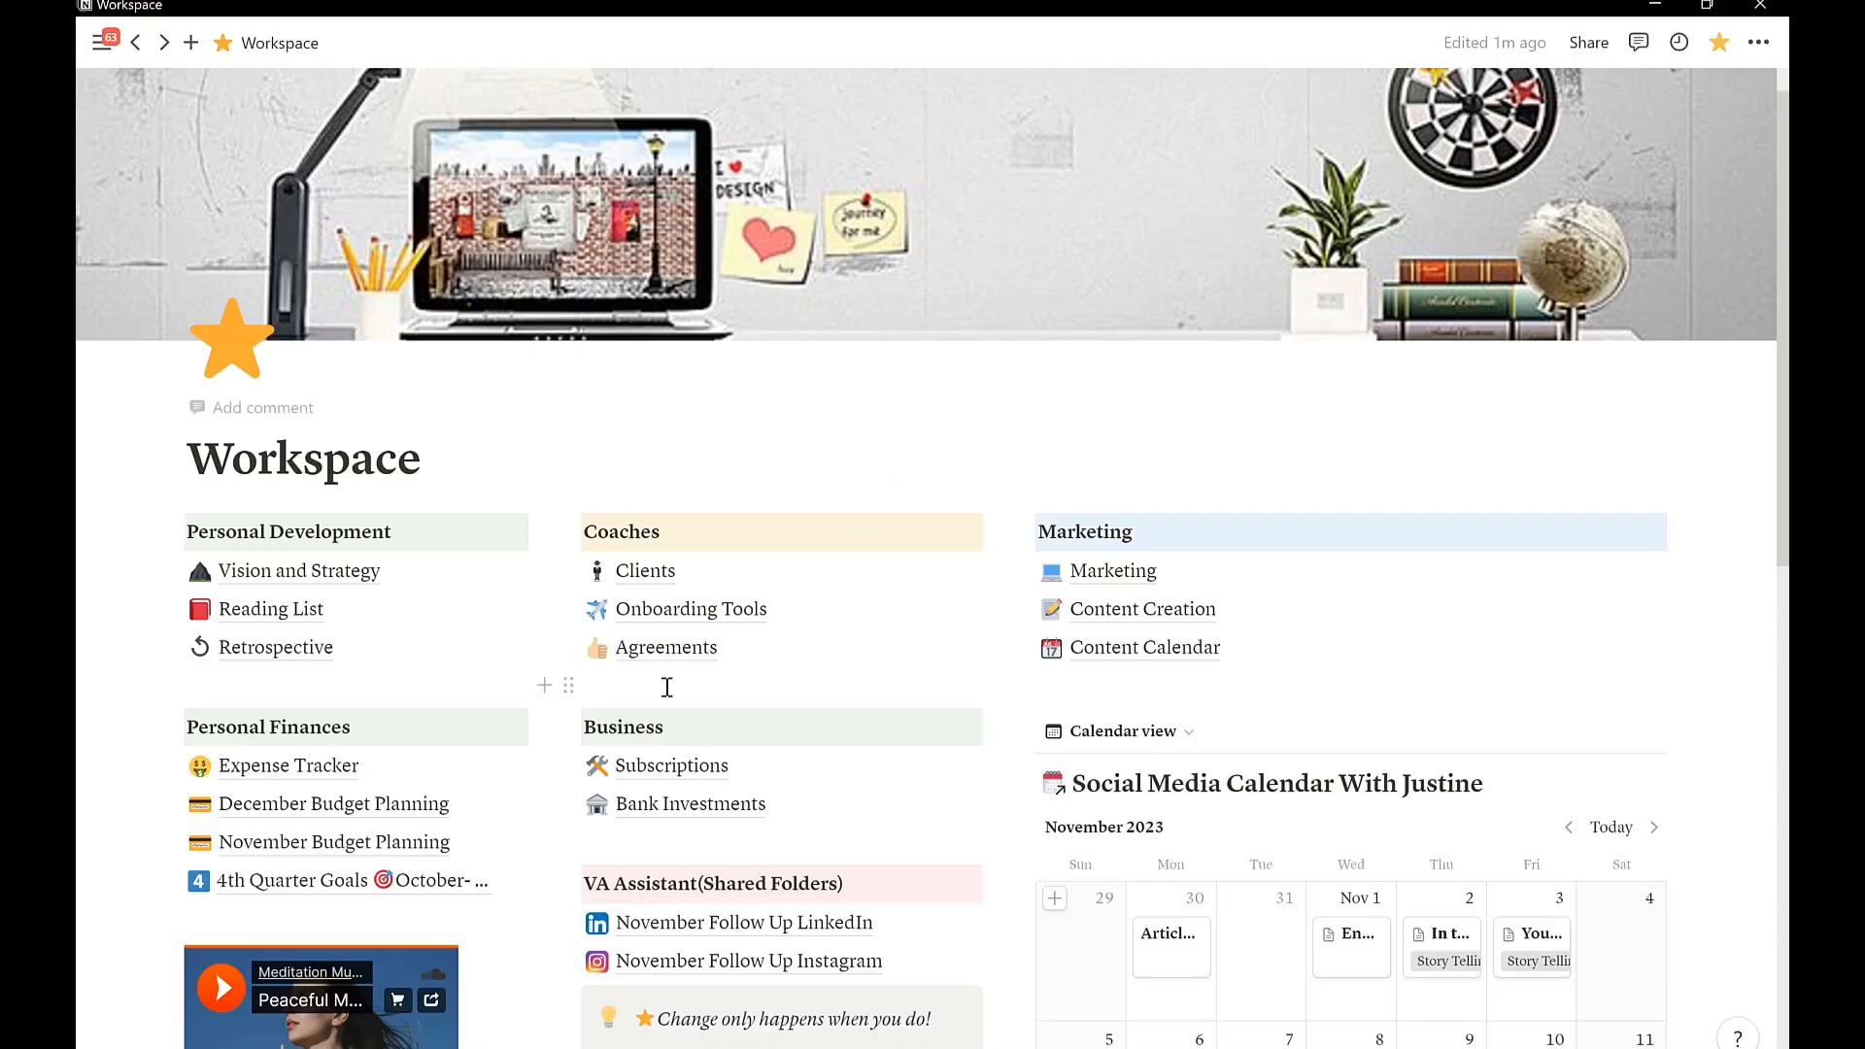
Open the Onboarding Tools page from the Coaches section and read through its Welcome Email entry.
{"action": "scroll", "coordinate": [540, 499], "scroll_direction": "down", "scroll_amount": 1}
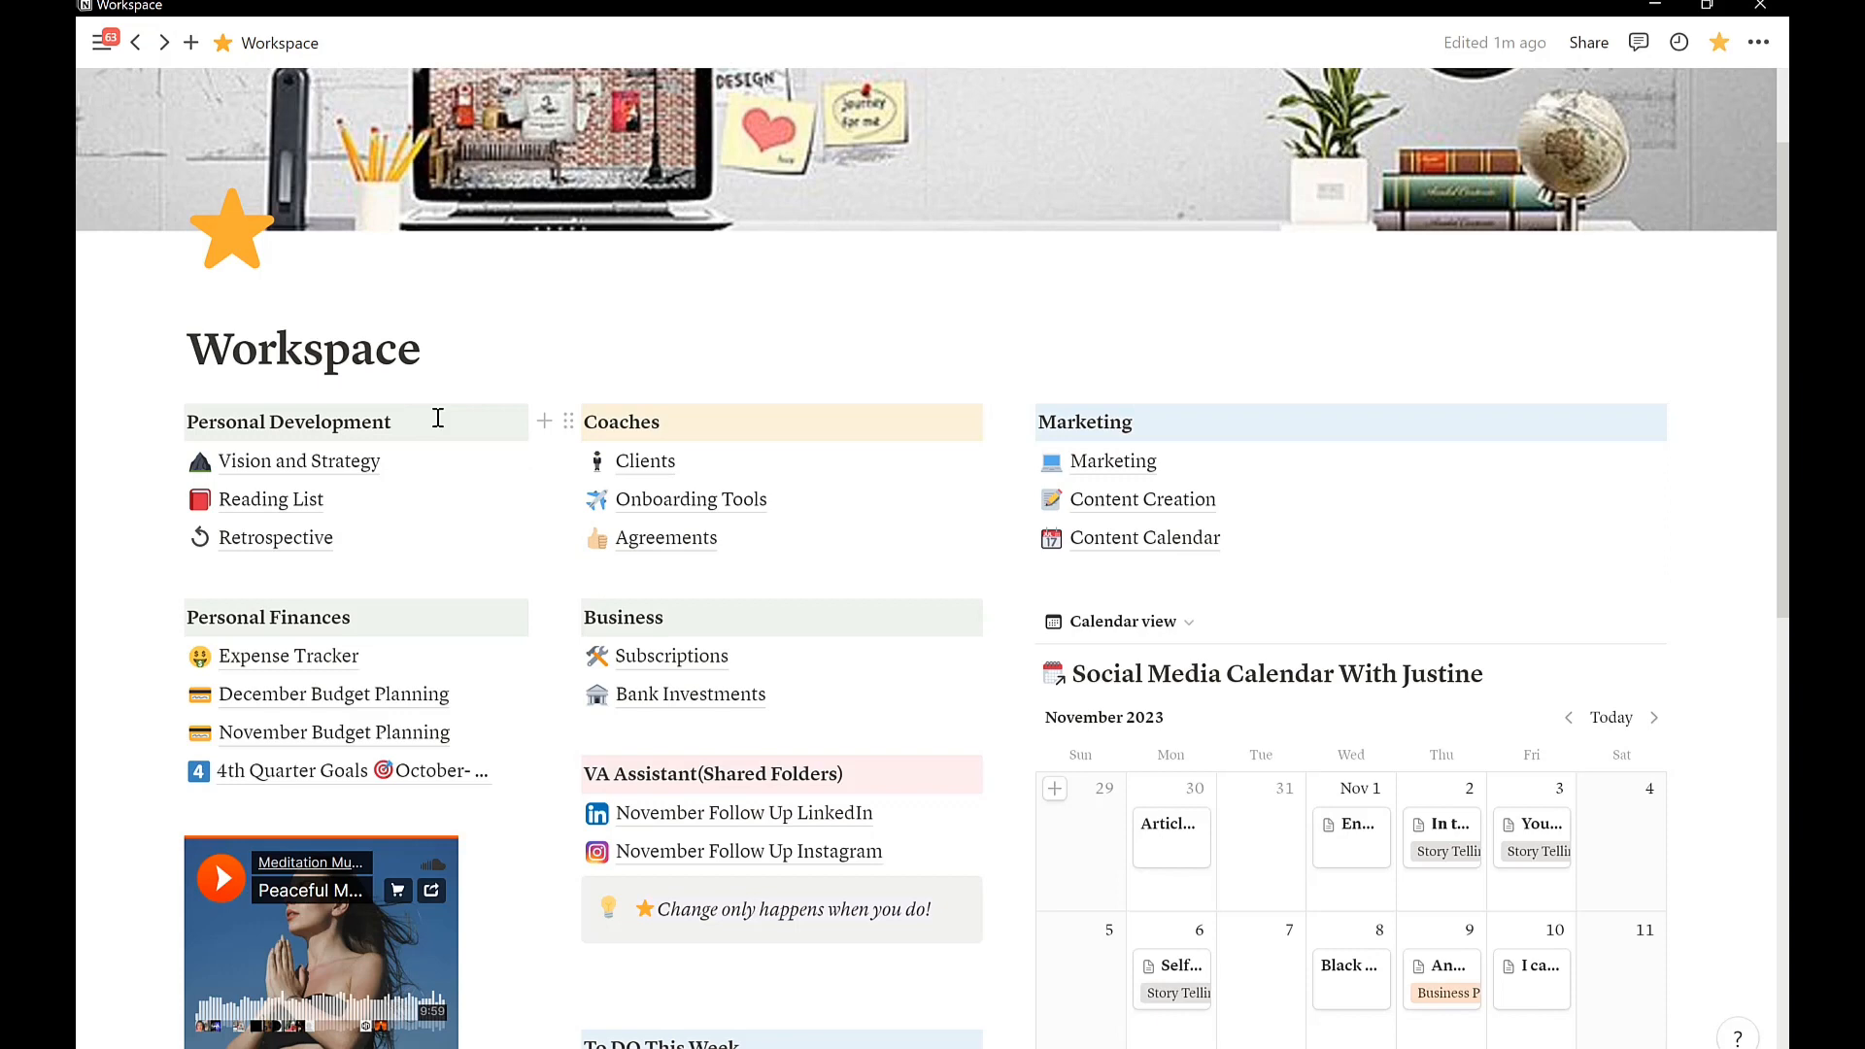
{"action": "scroll", "coordinate": [516, 515], "scroll_direction": "down", "scroll_amount": 1}
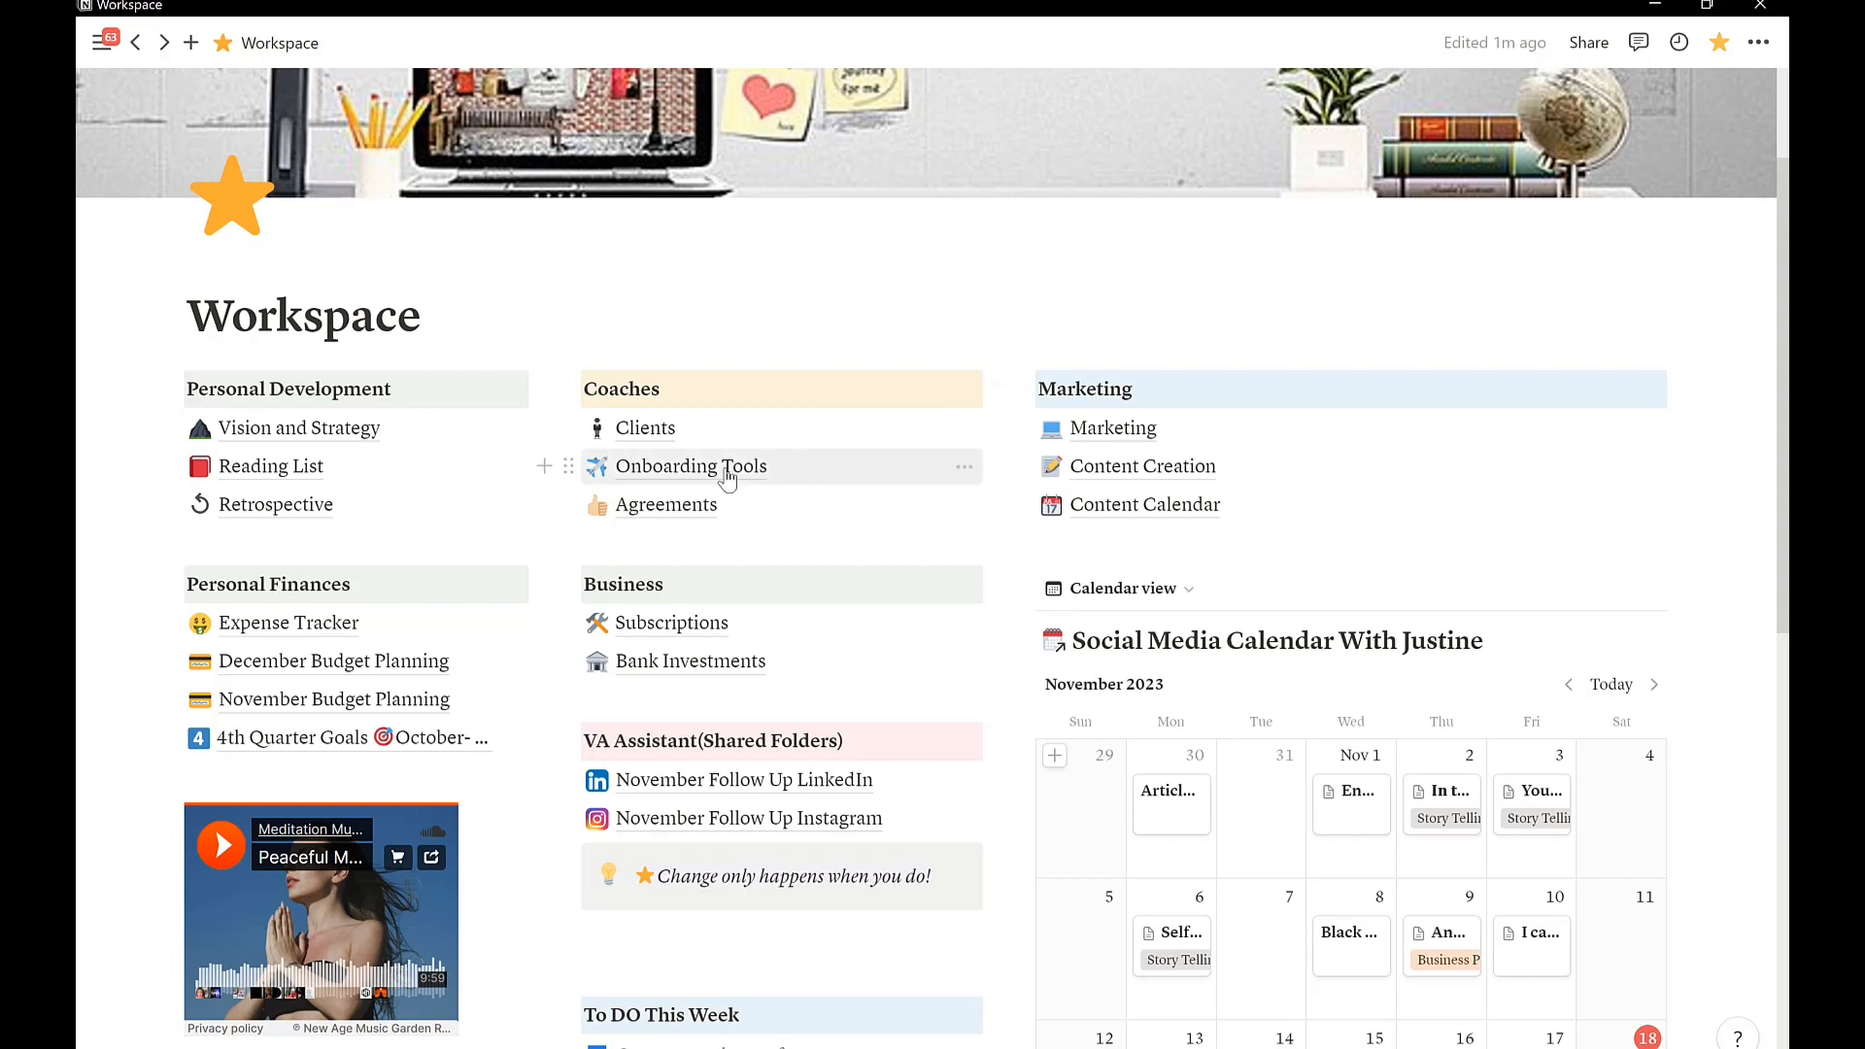
{"action": "mouse_move", "coordinate": [333, 428]}
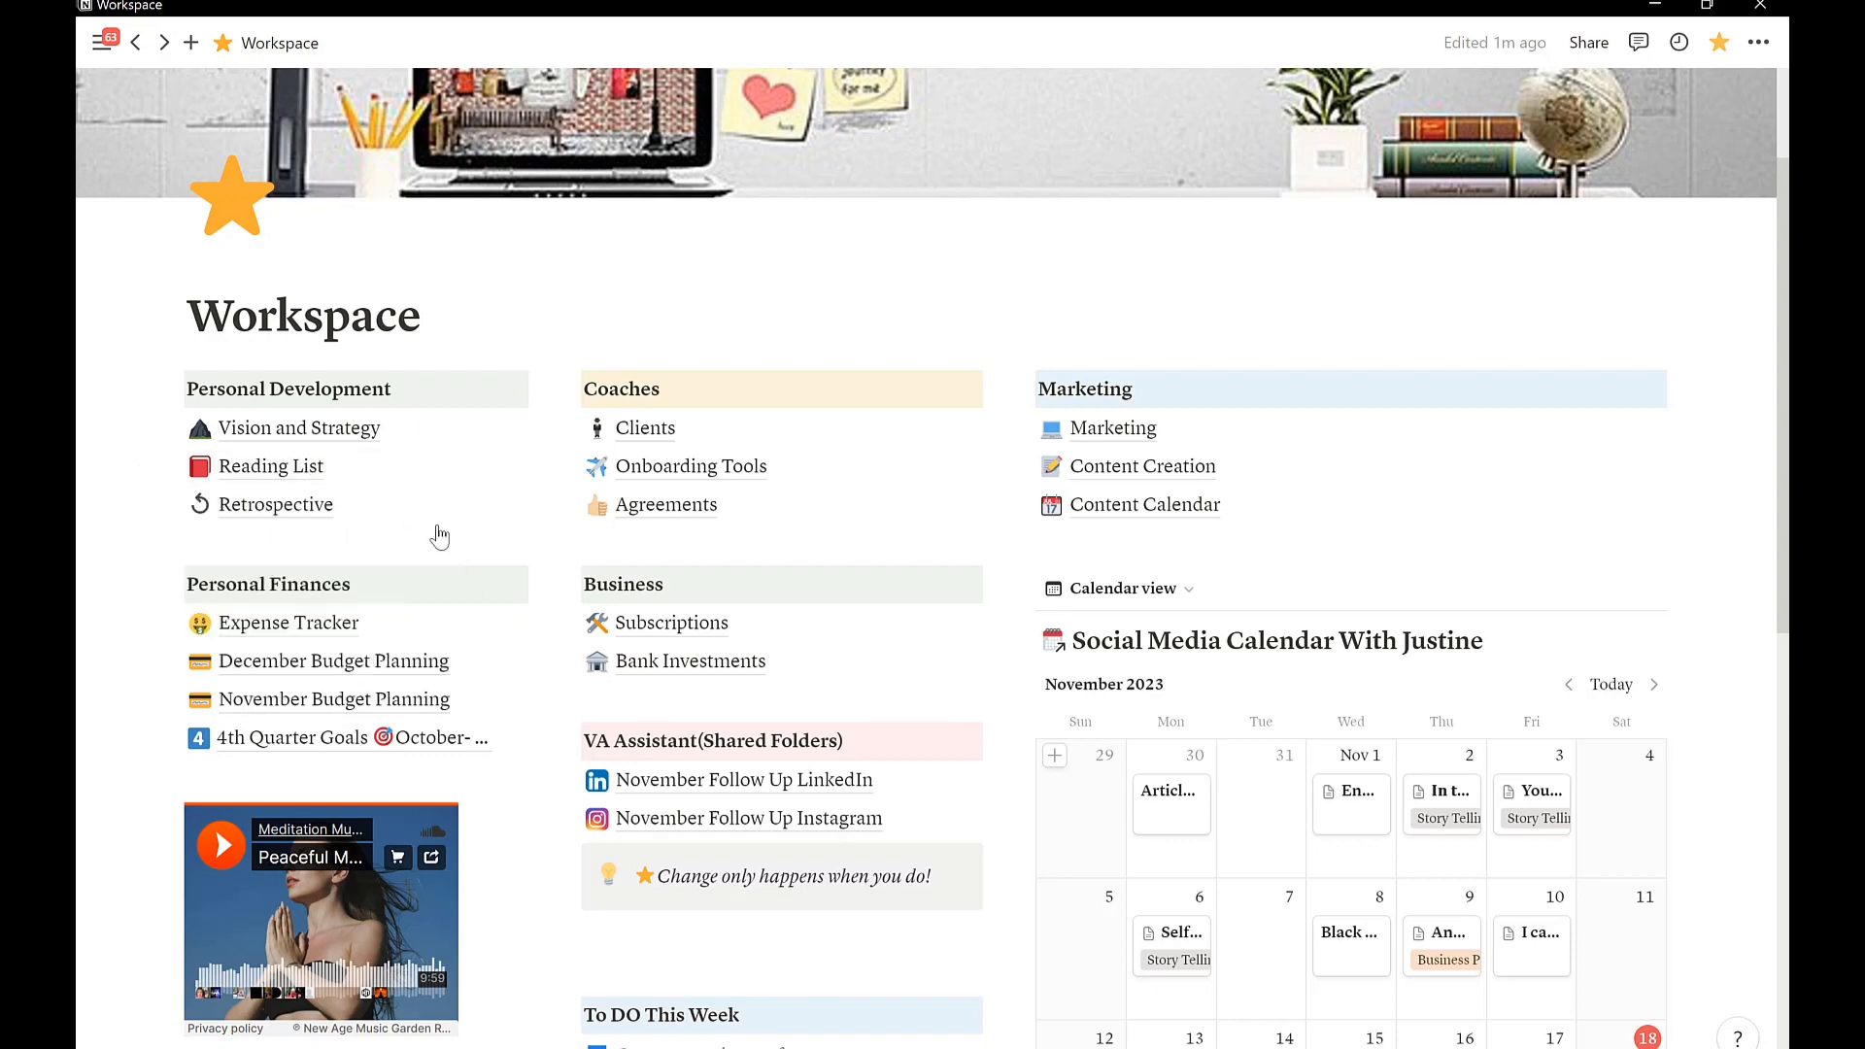
{"action": "left_click", "coordinate": [655, 467]}
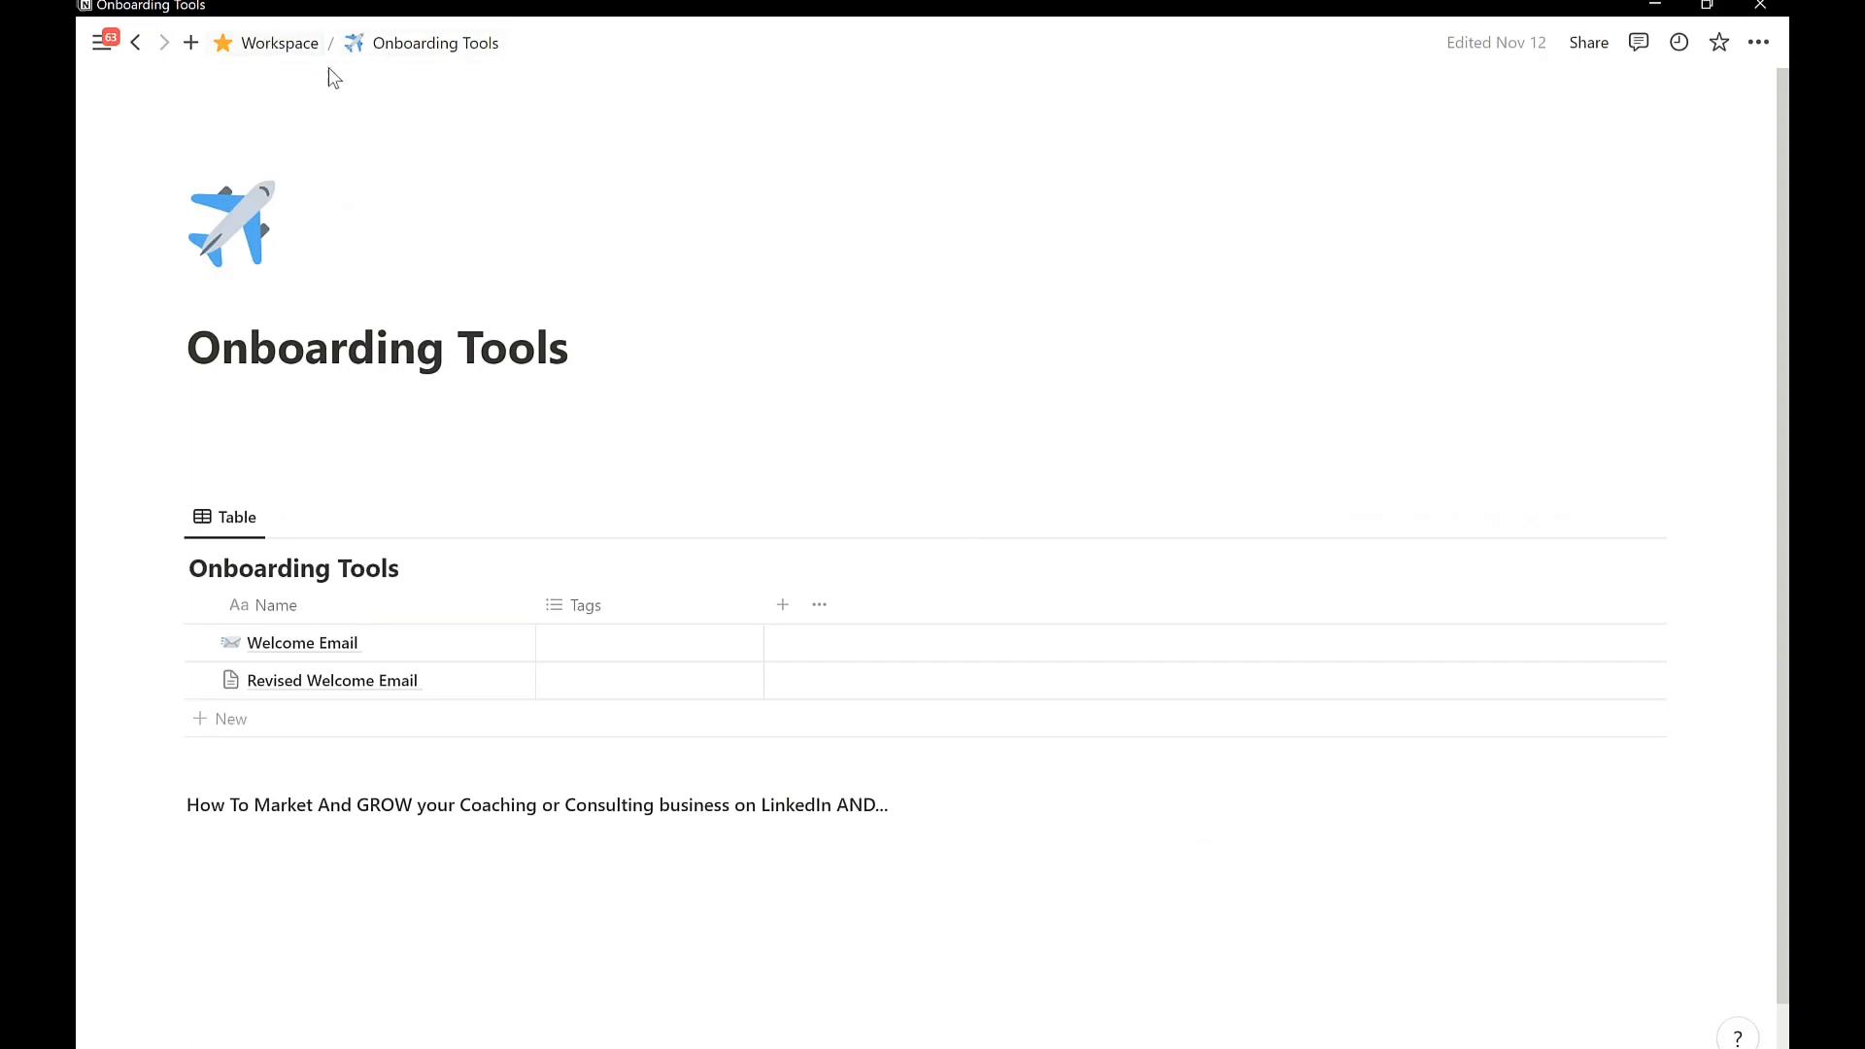
{"action": "left_click", "coordinate": [490, 645]}
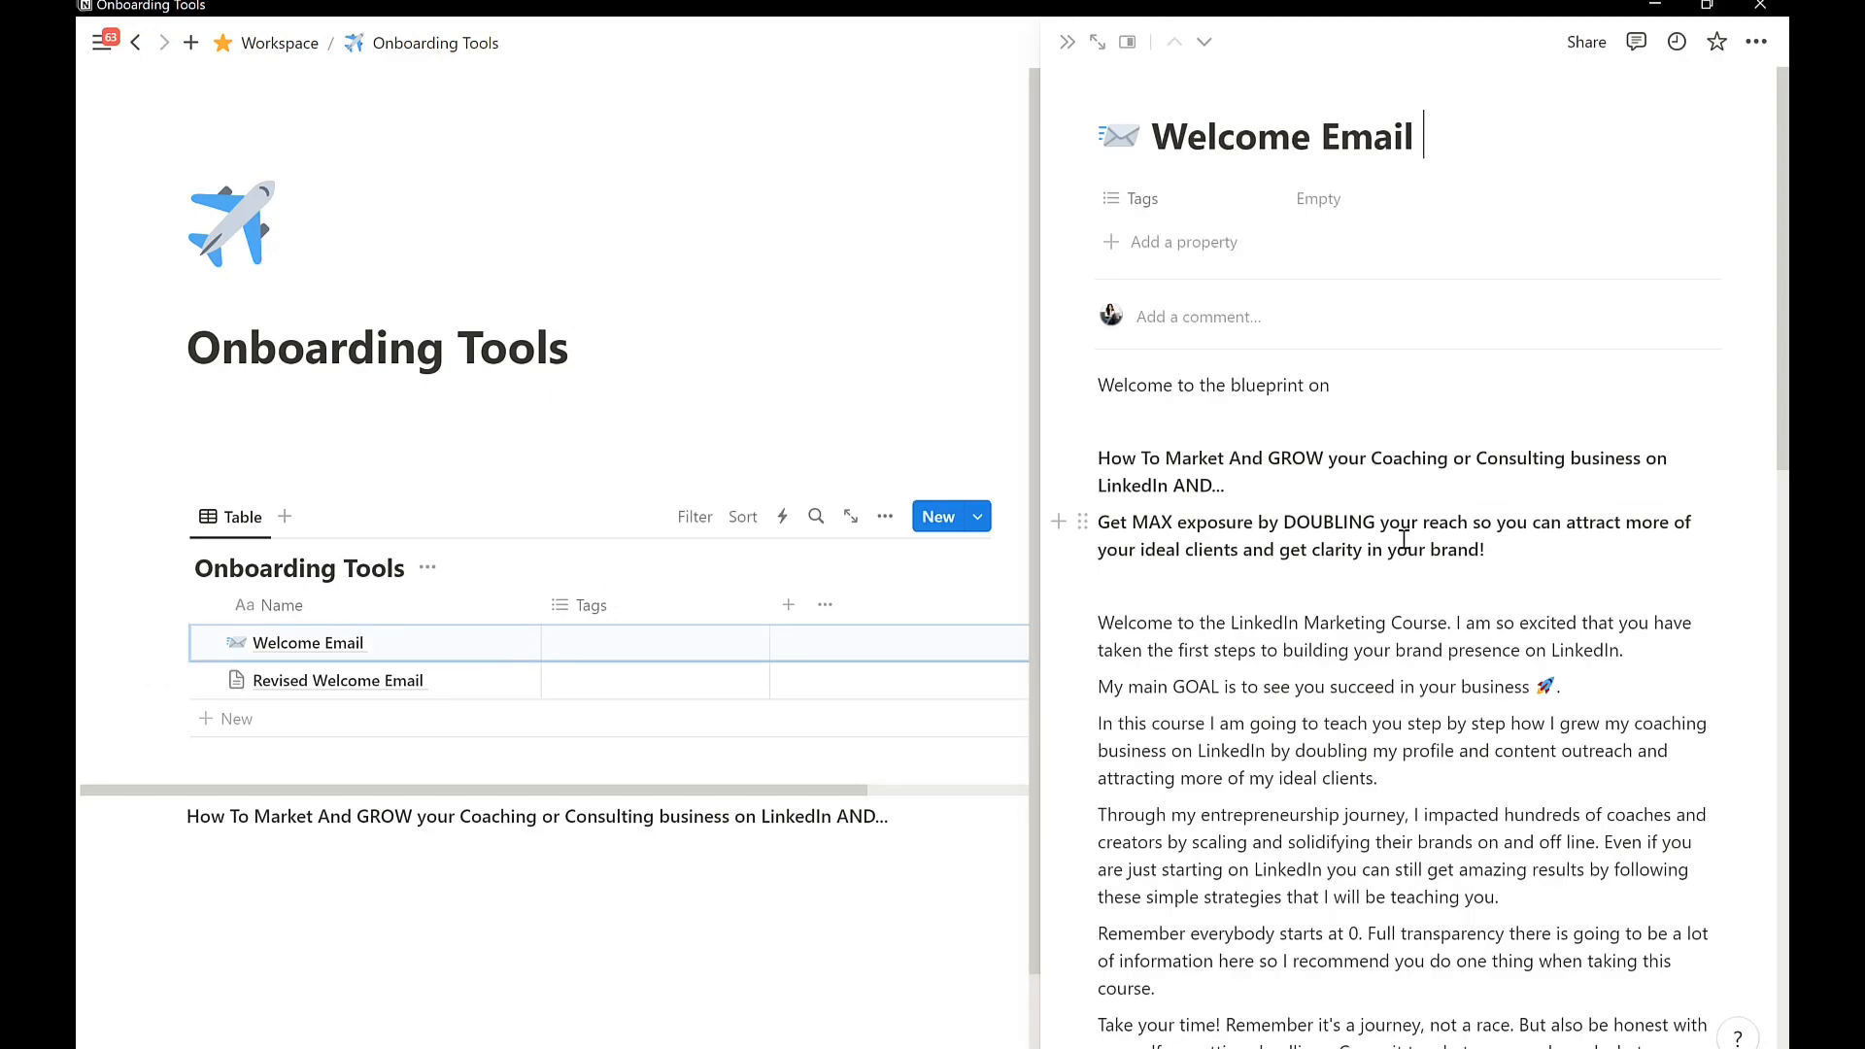
{"action": "scroll", "coordinate": [1348, 670], "scroll_direction": "down", "scroll_amount": 4}
{"action": "scroll", "coordinate": [1348, 670], "scroll_direction": "down", "scroll_amount": 10}
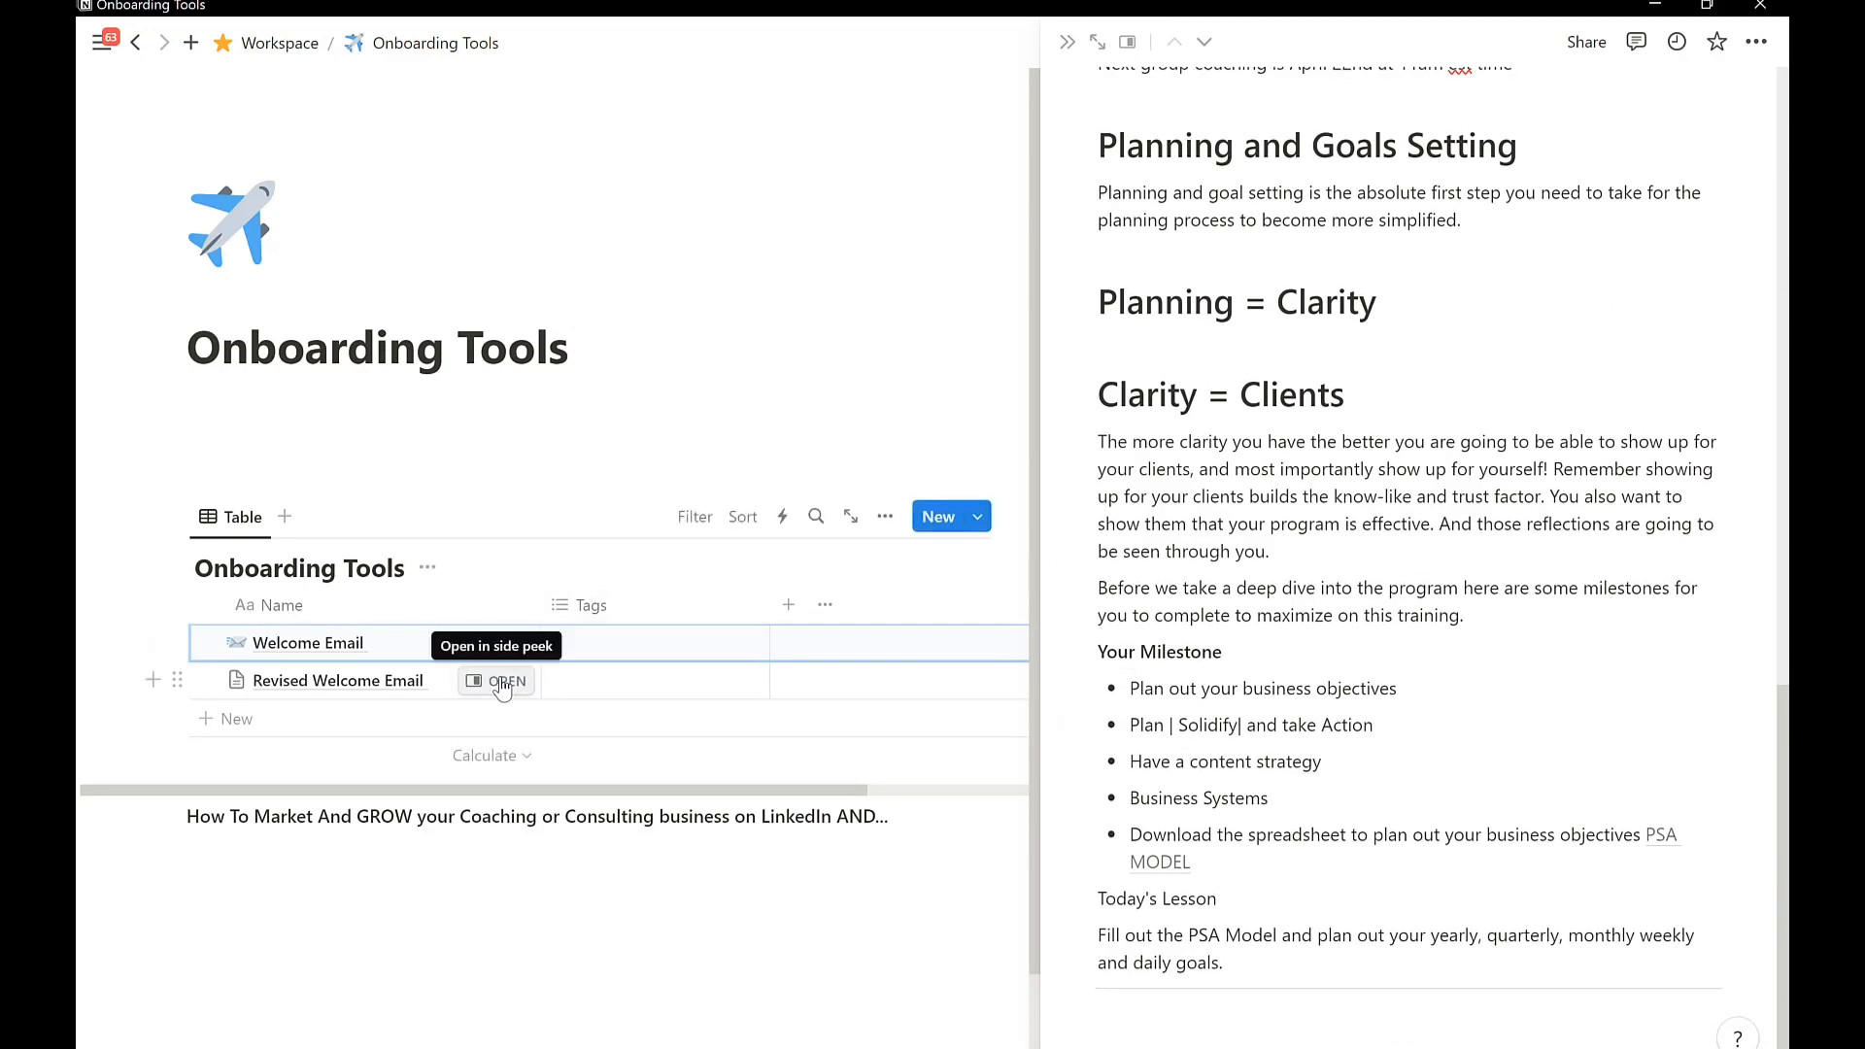
Open the Revised Welcome Email entry in the Onboarding Tools table and read it through to the closing signature.
{"action": "left_click", "coordinate": [490, 683]}
{"action": "scroll", "coordinate": [1245, 670], "scroll_direction": "down", "scroll_amount": 9}
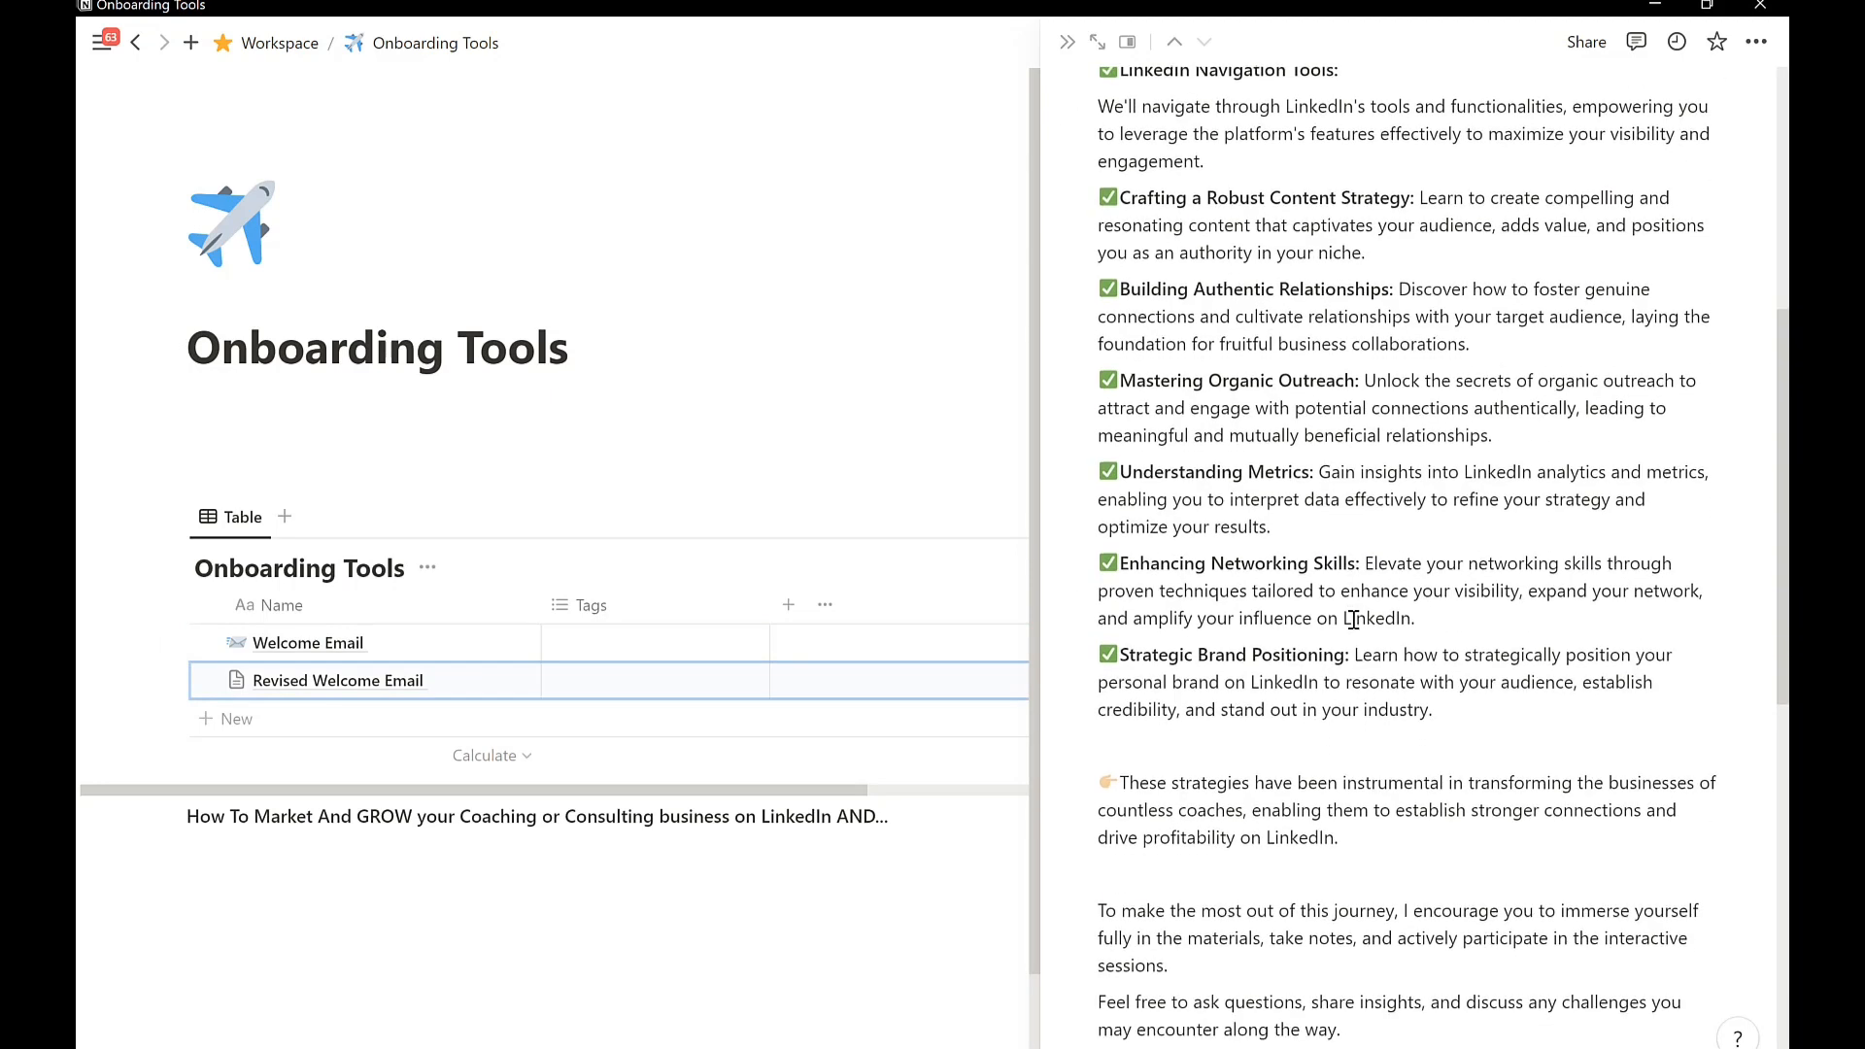
{"action": "scroll", "coordinate": [1352, 620], "scroll_direction": "up", "scroll_amount": 5}
{"action": "scroll", "coordinate": [1353, 619], "scroll_direction": "up", "scroll_amount": 1}
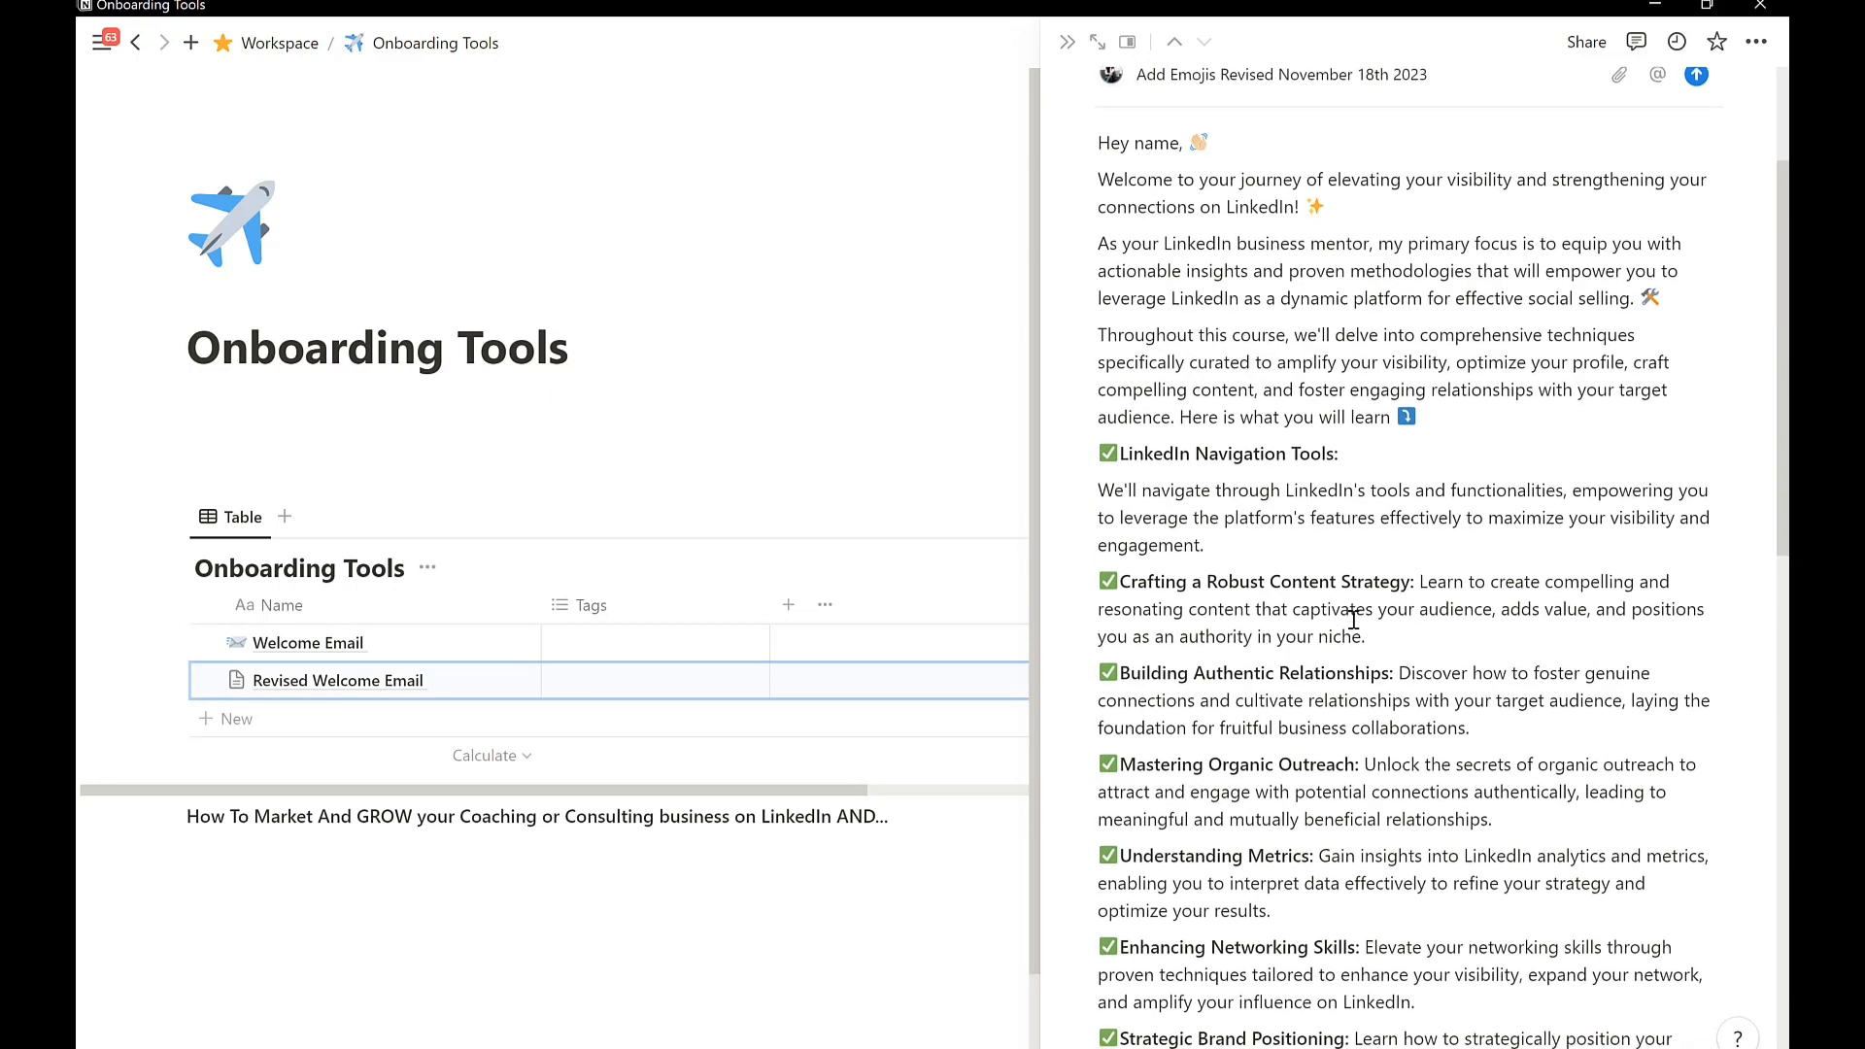
{"action": "scroll", "coordinate": [1353, 619], "scroll_direction": "down", "scroll_amount": 15}
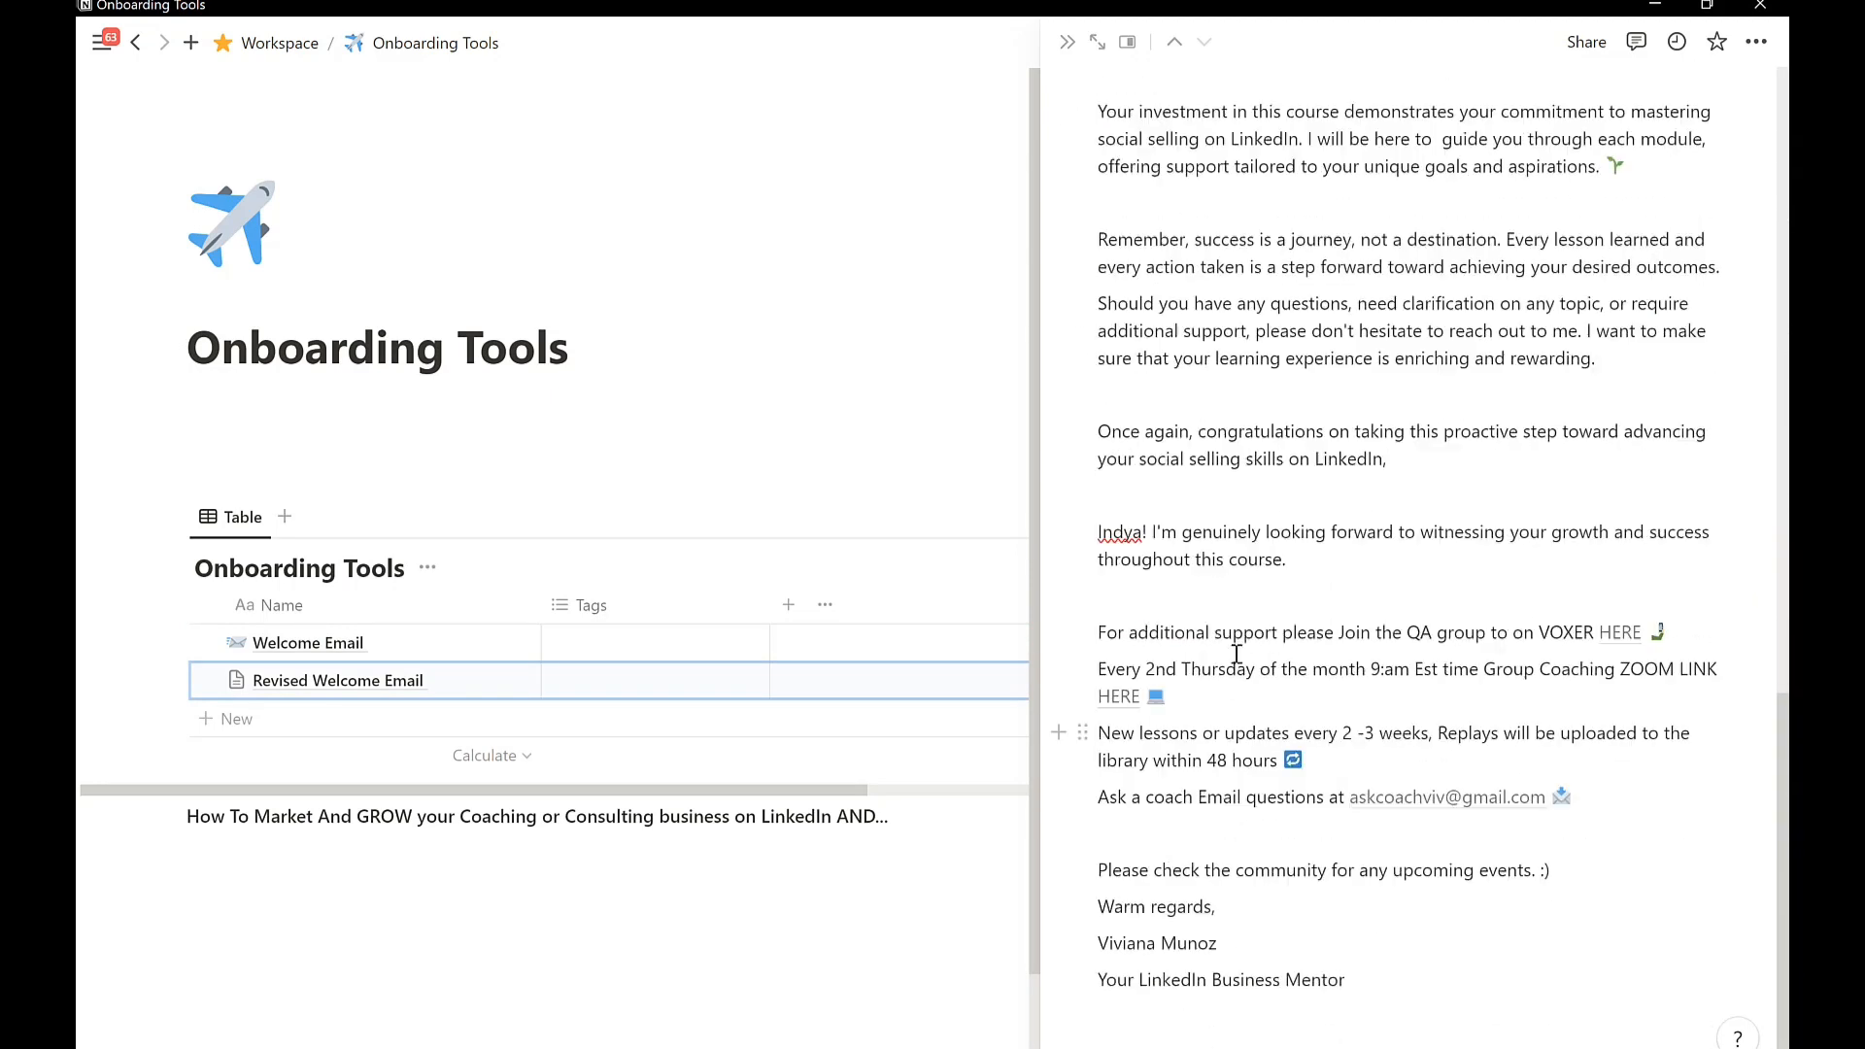
Leave the email entries and return to the main Workspace page.
{"action": "left_click", "coordinate": [135, 42]}
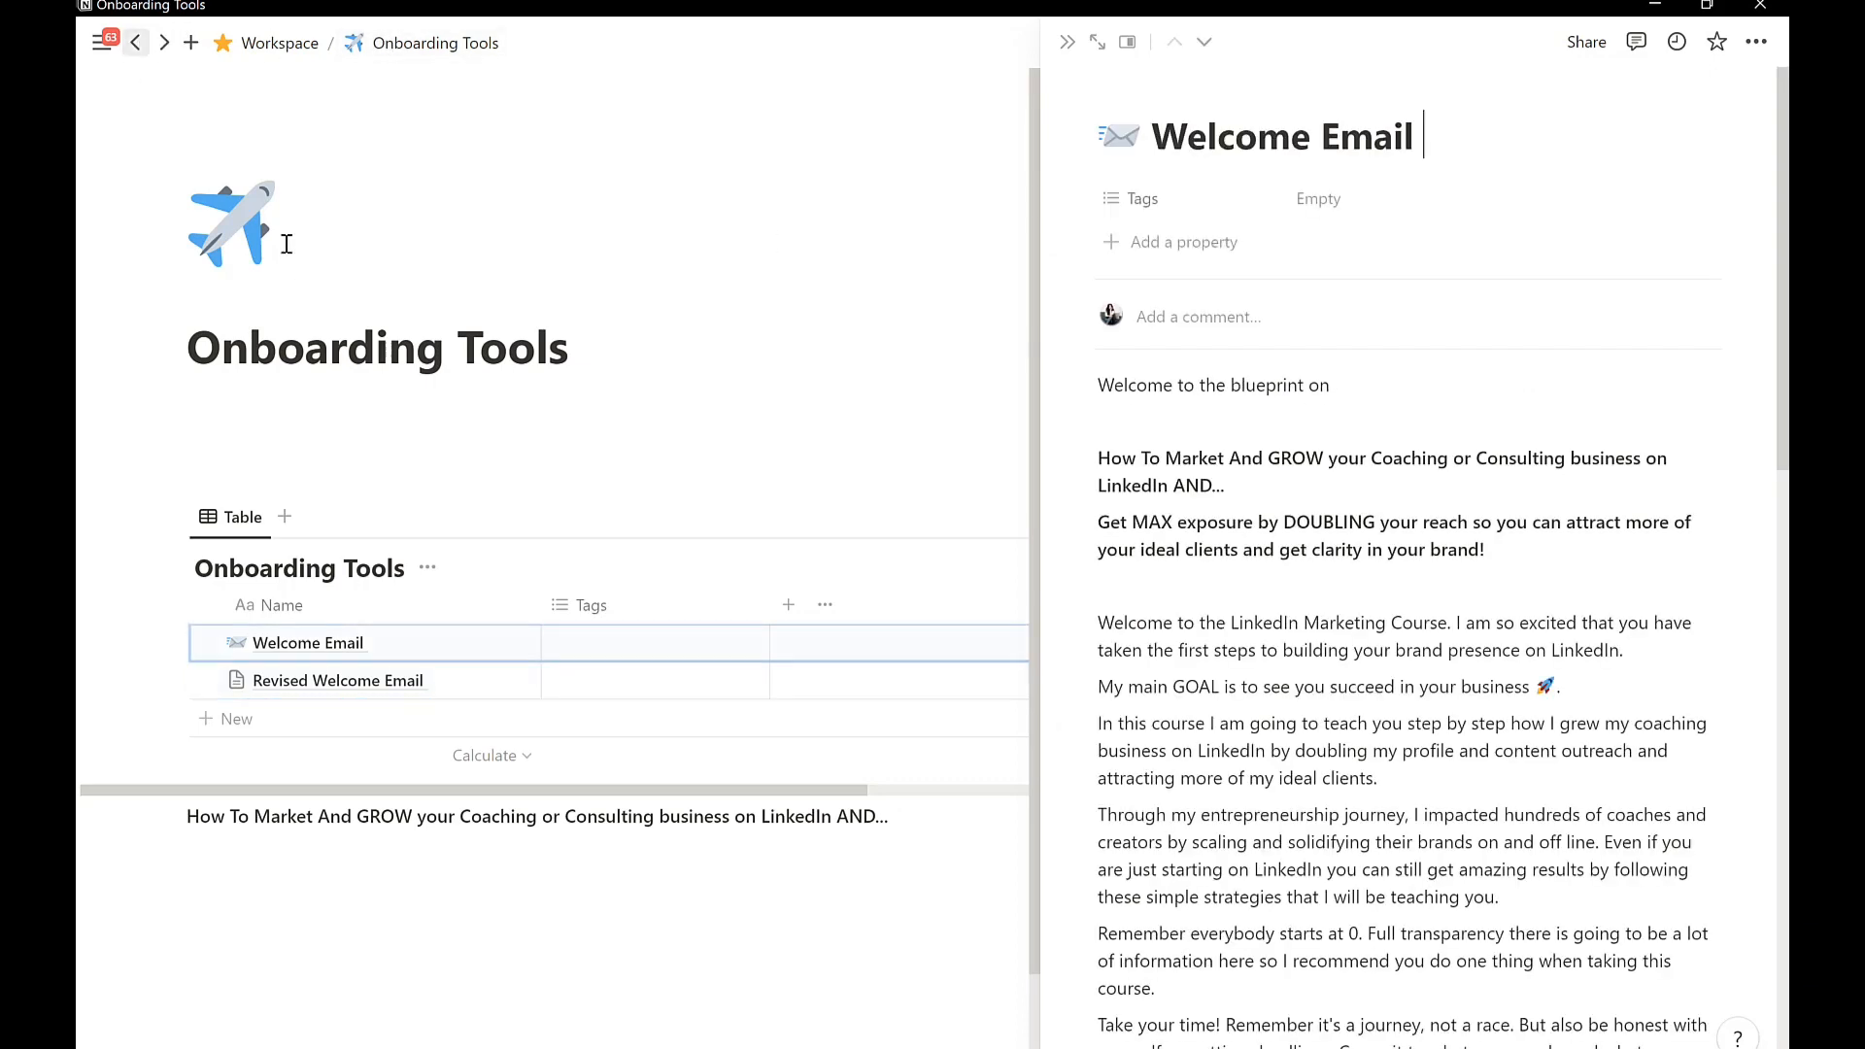
{"action": "left_click", "coordinate": [135, 42]}
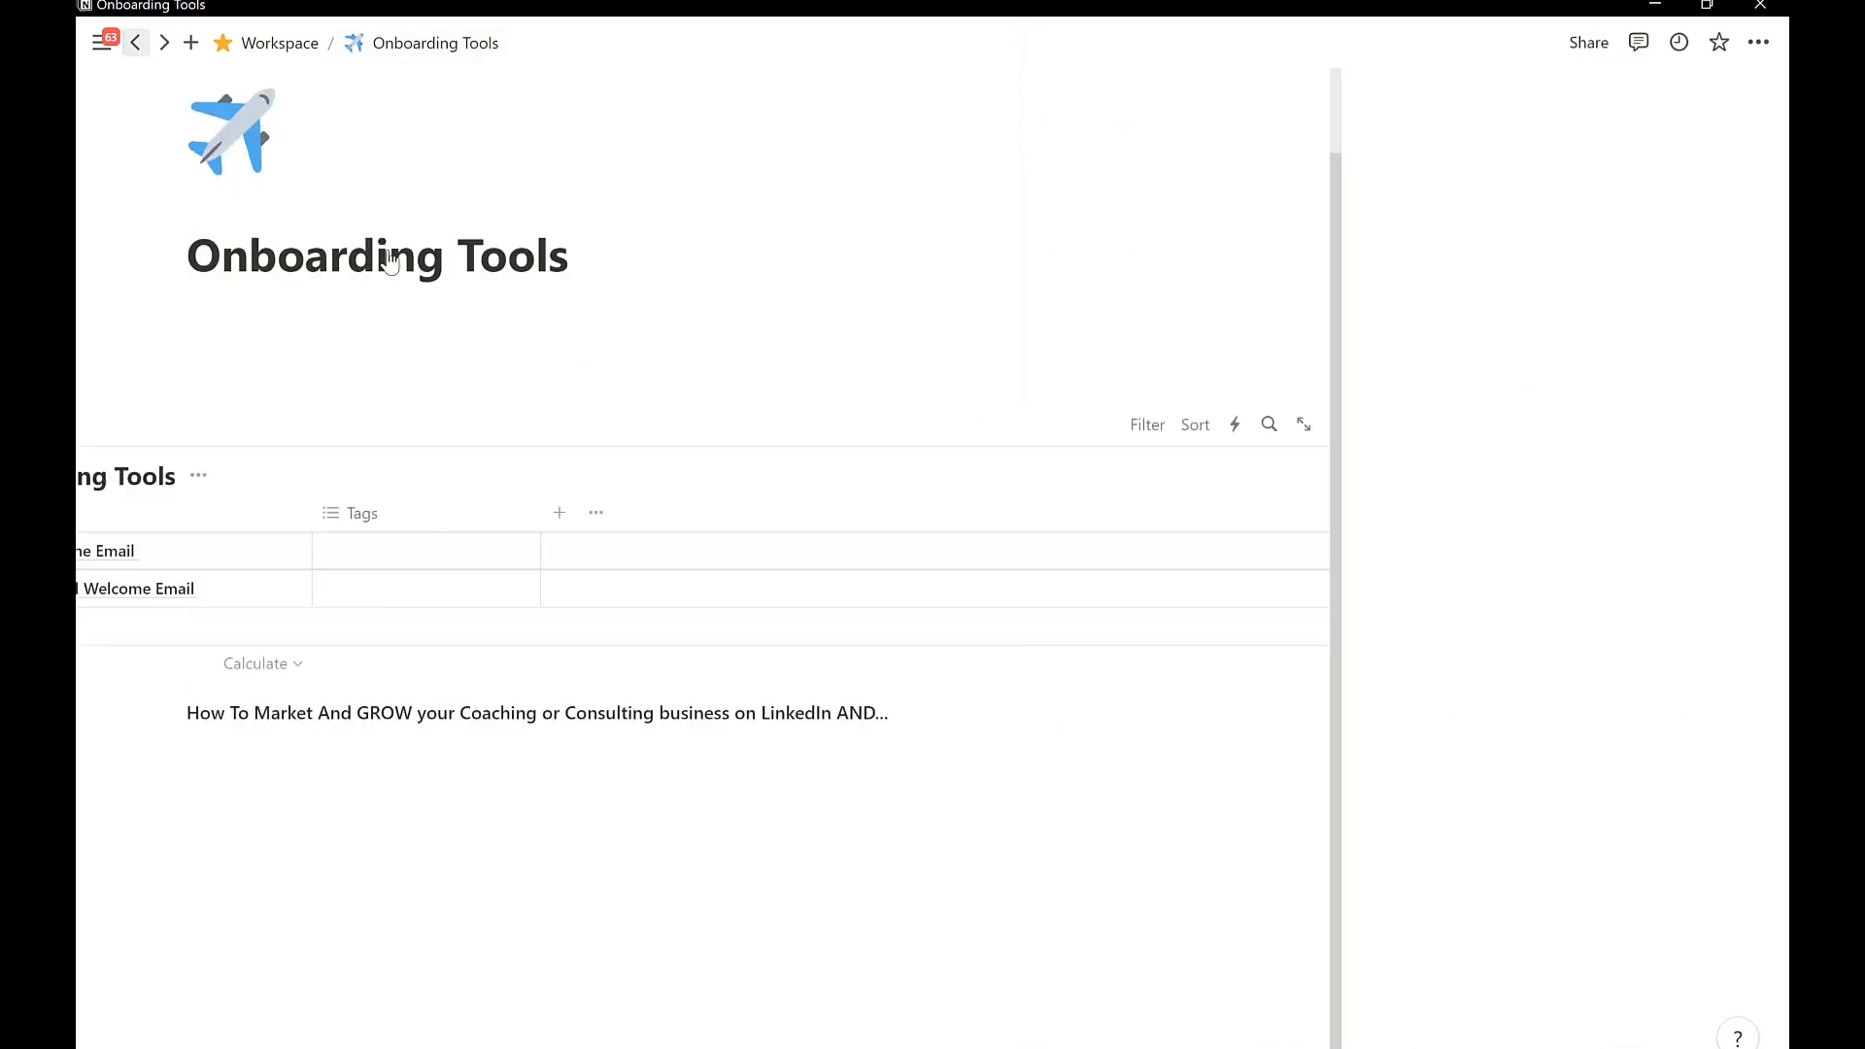
{"action": "left_click", "coordinate": [275, 43]}
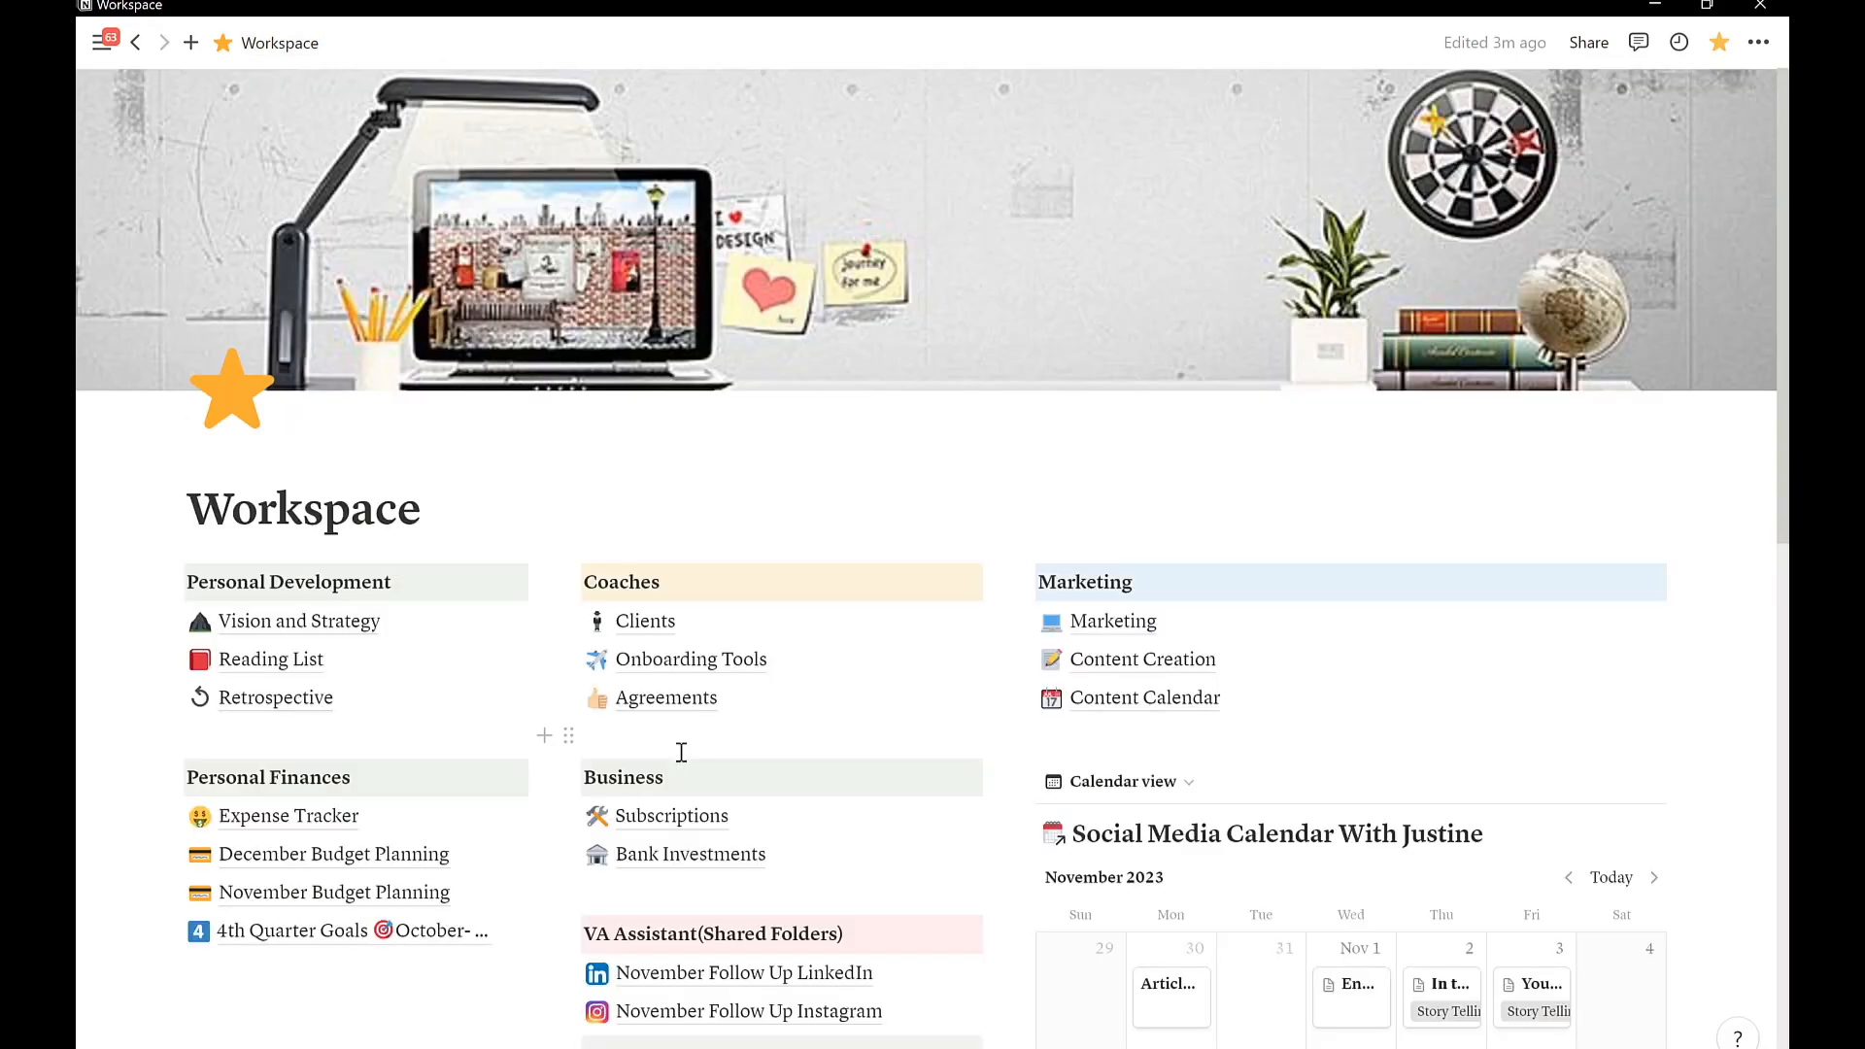
Open the Social Media Calendar With Justine from the Workspace page and look over its October 2023 posts.
{"action": "scroll", "coordinate": [639, 750], "scroll_direction": "down", "scroll_amount": 3}
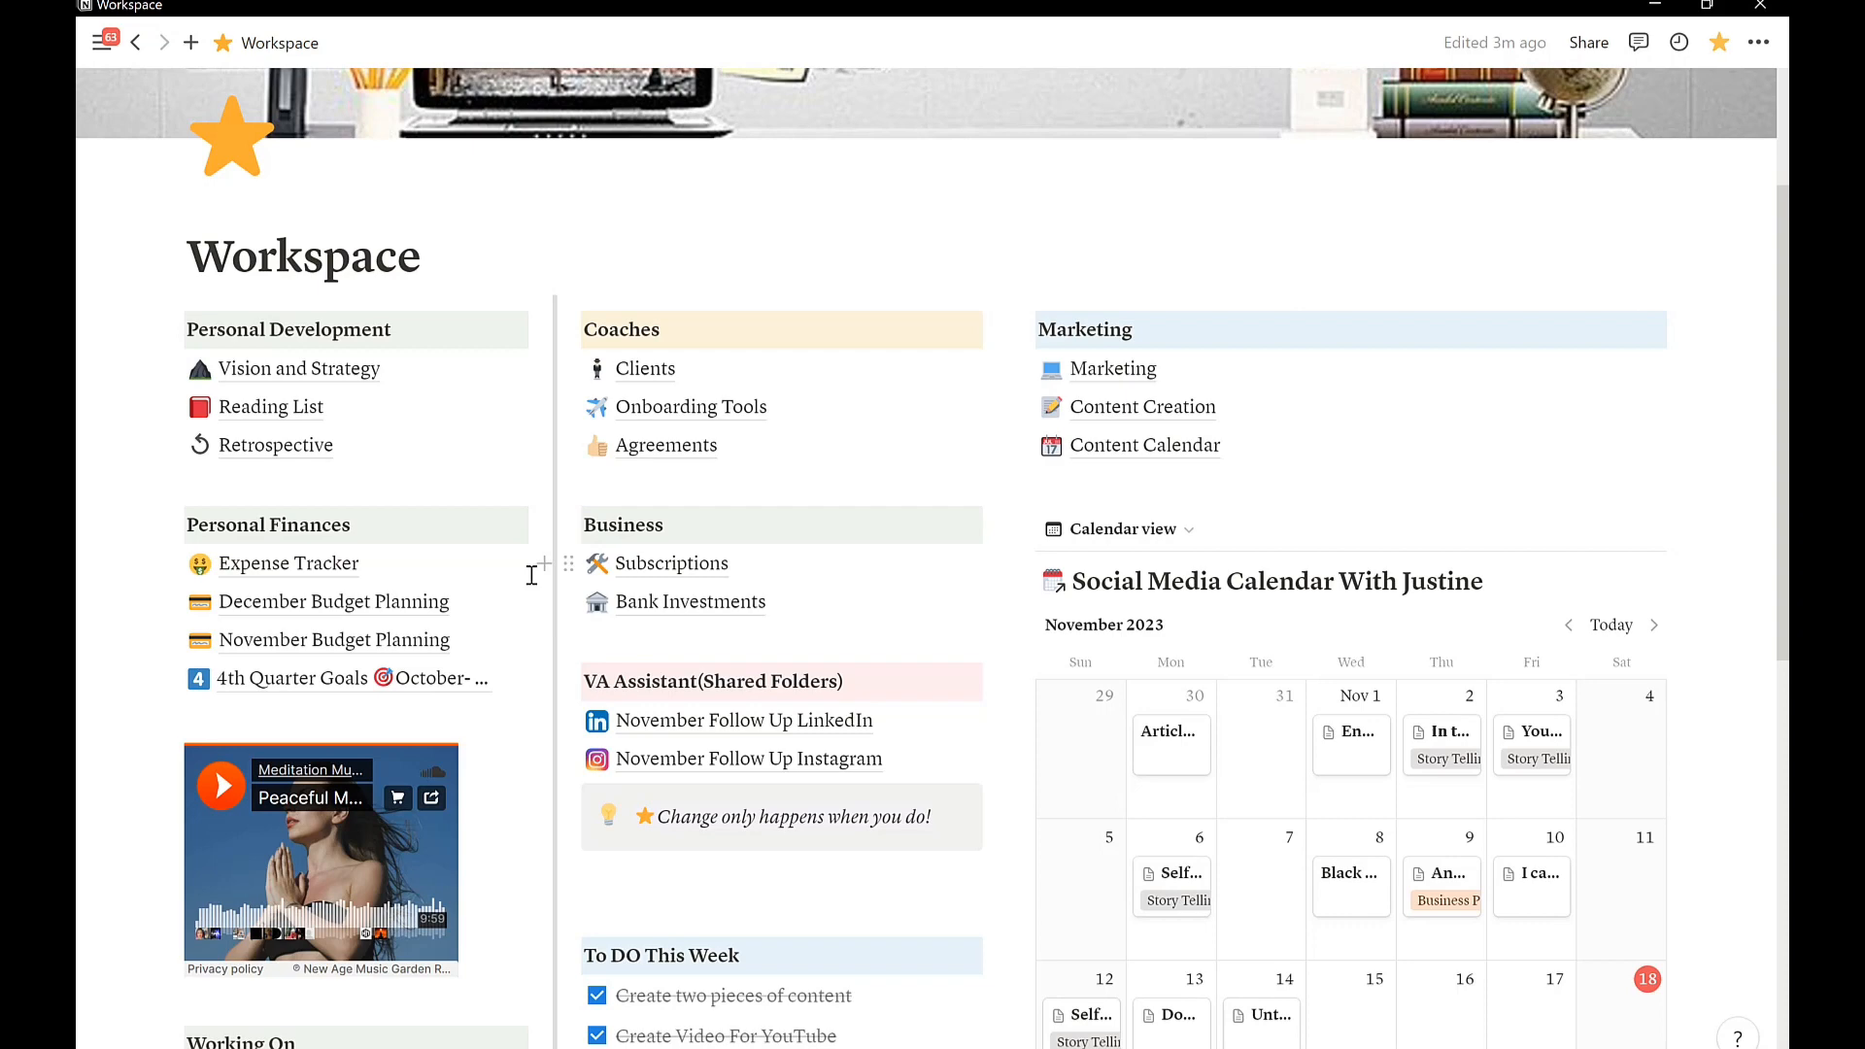
{"action": "scroll", "coordinate": [531, 575], "scroll_direction": "down", "scroll_amount": 2}
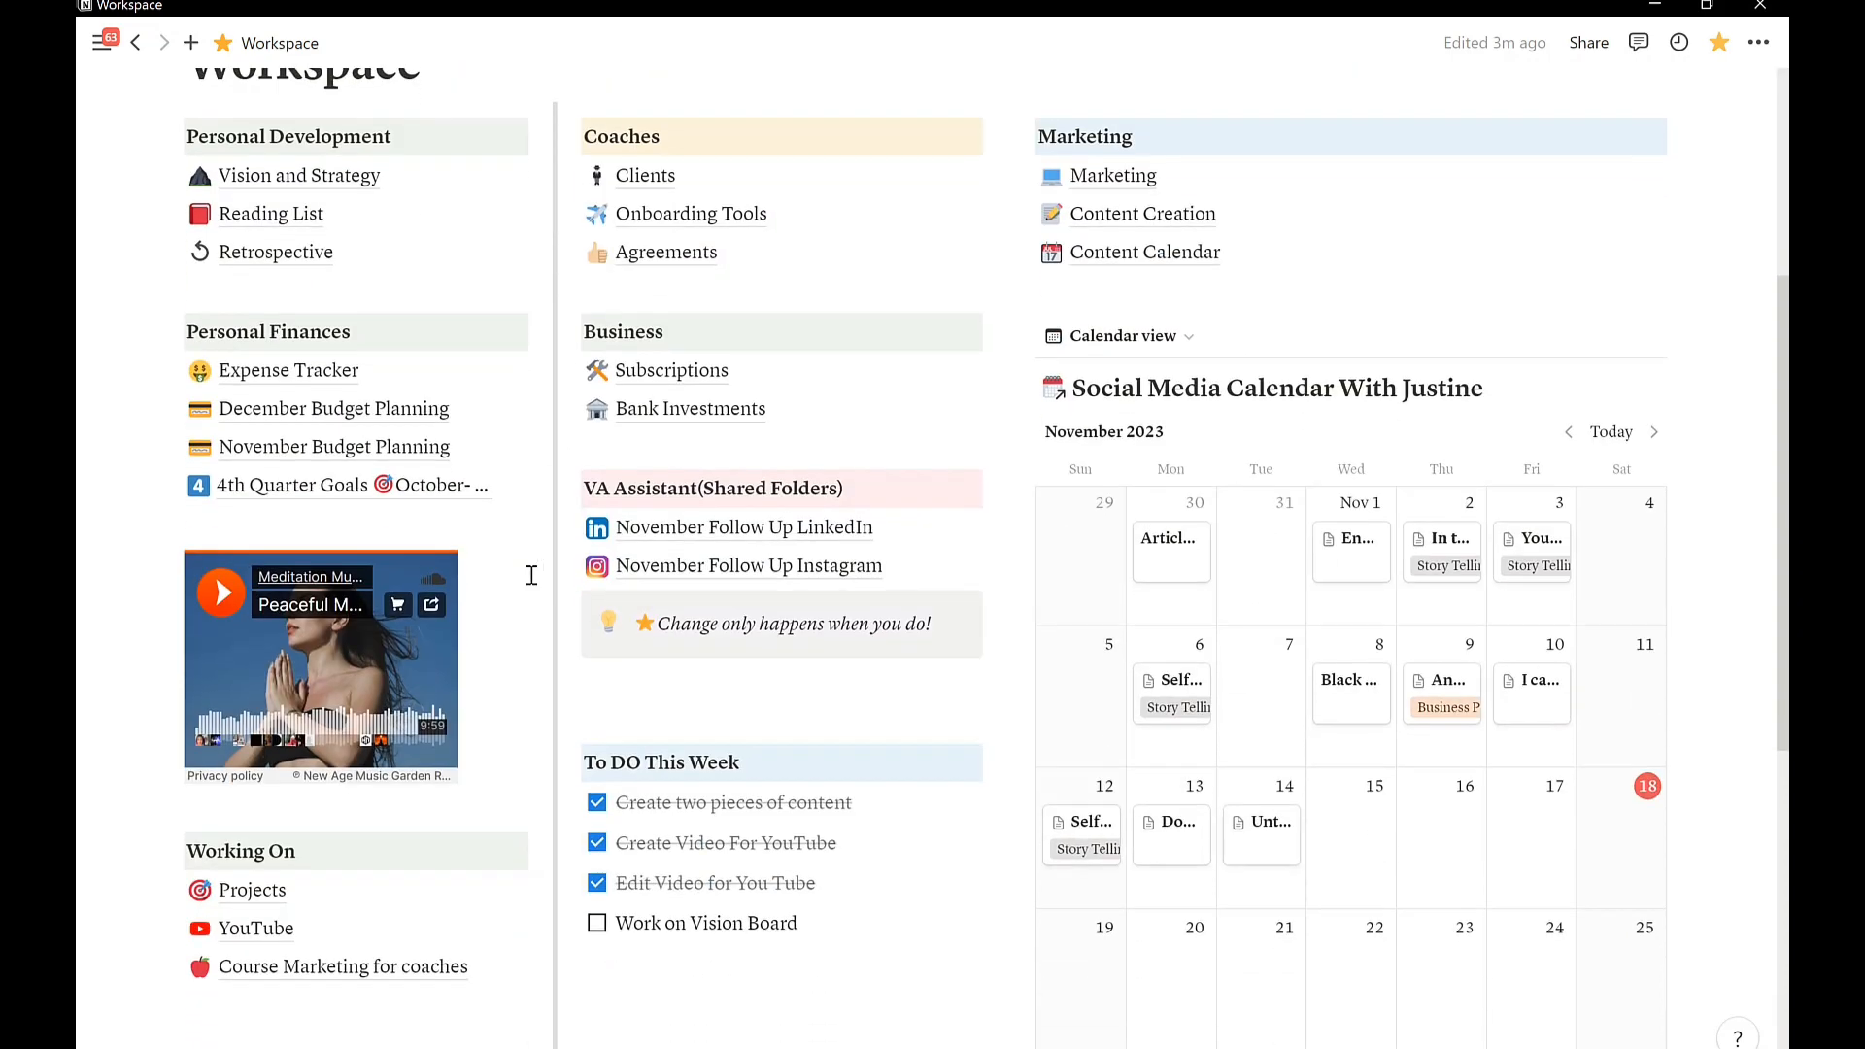
{"action": "left_click", "coordinate": [1145, 399]}
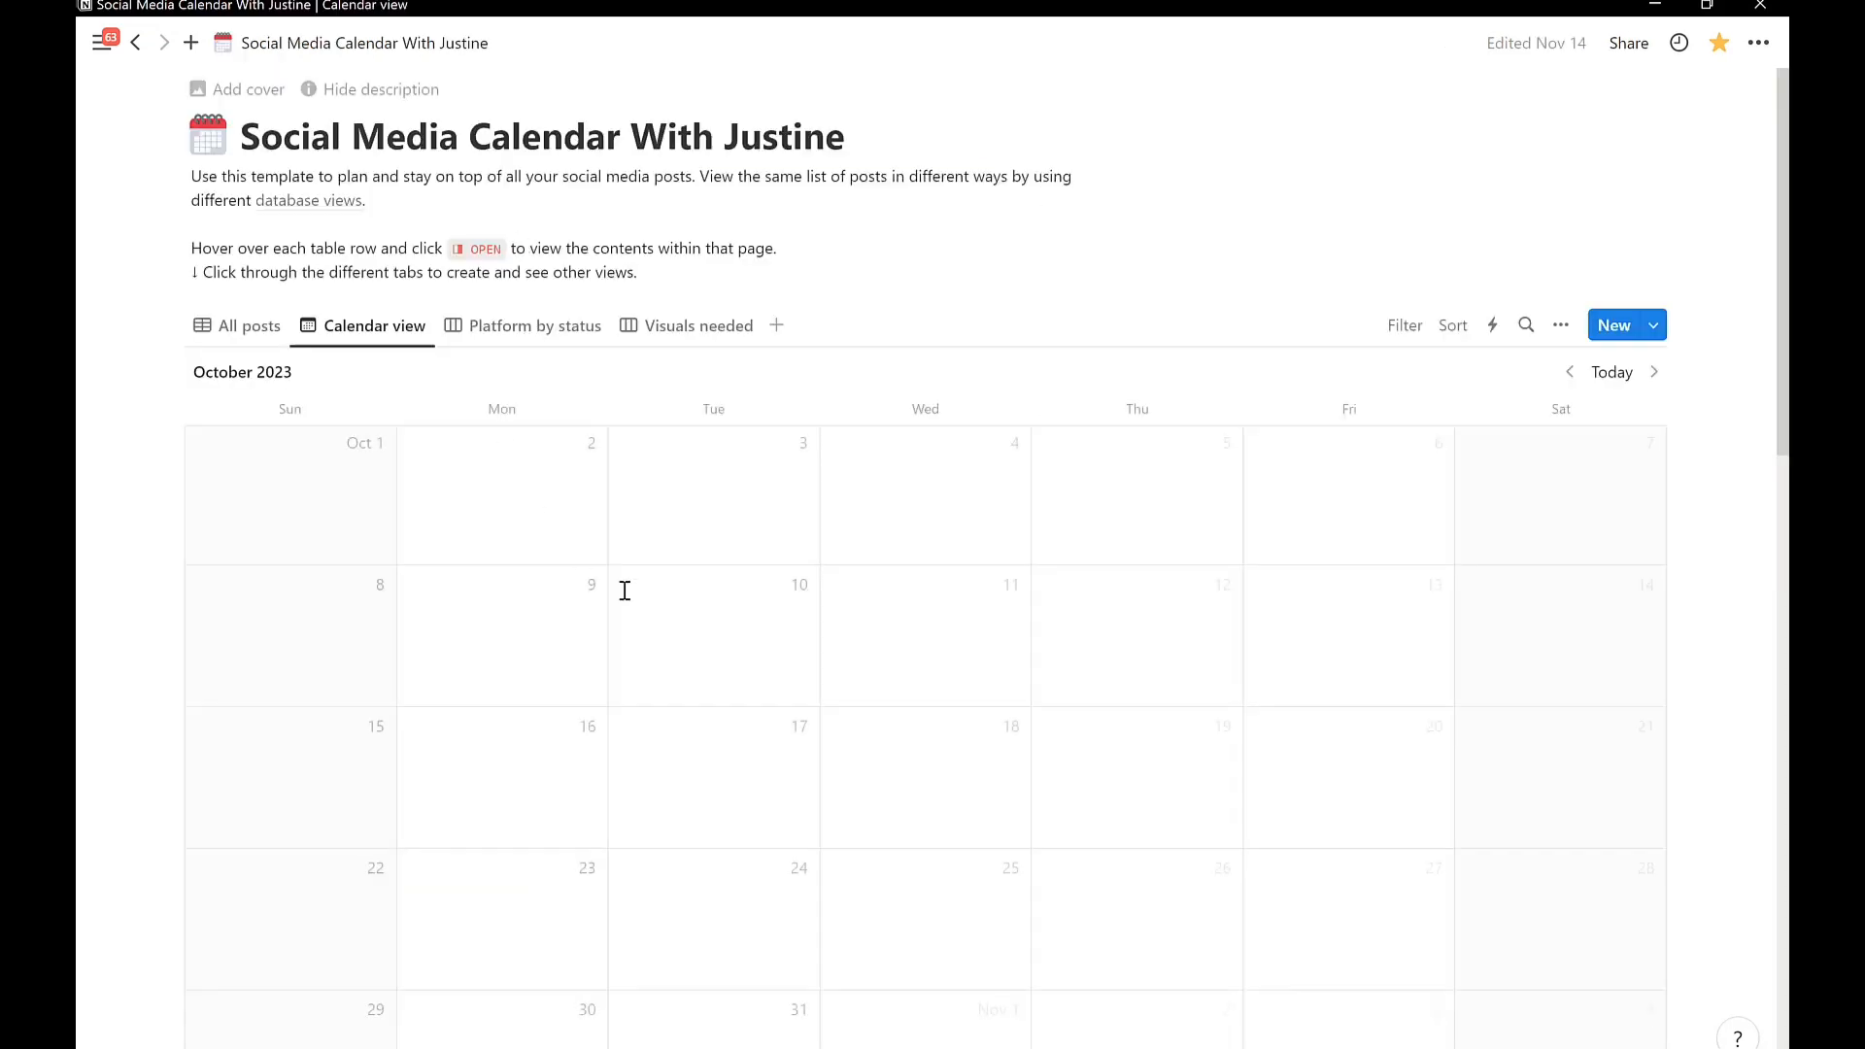
{"action": "scroll", "coordinate": [865, 713], "scroll_direction": "down", "scroll_amount": 4}
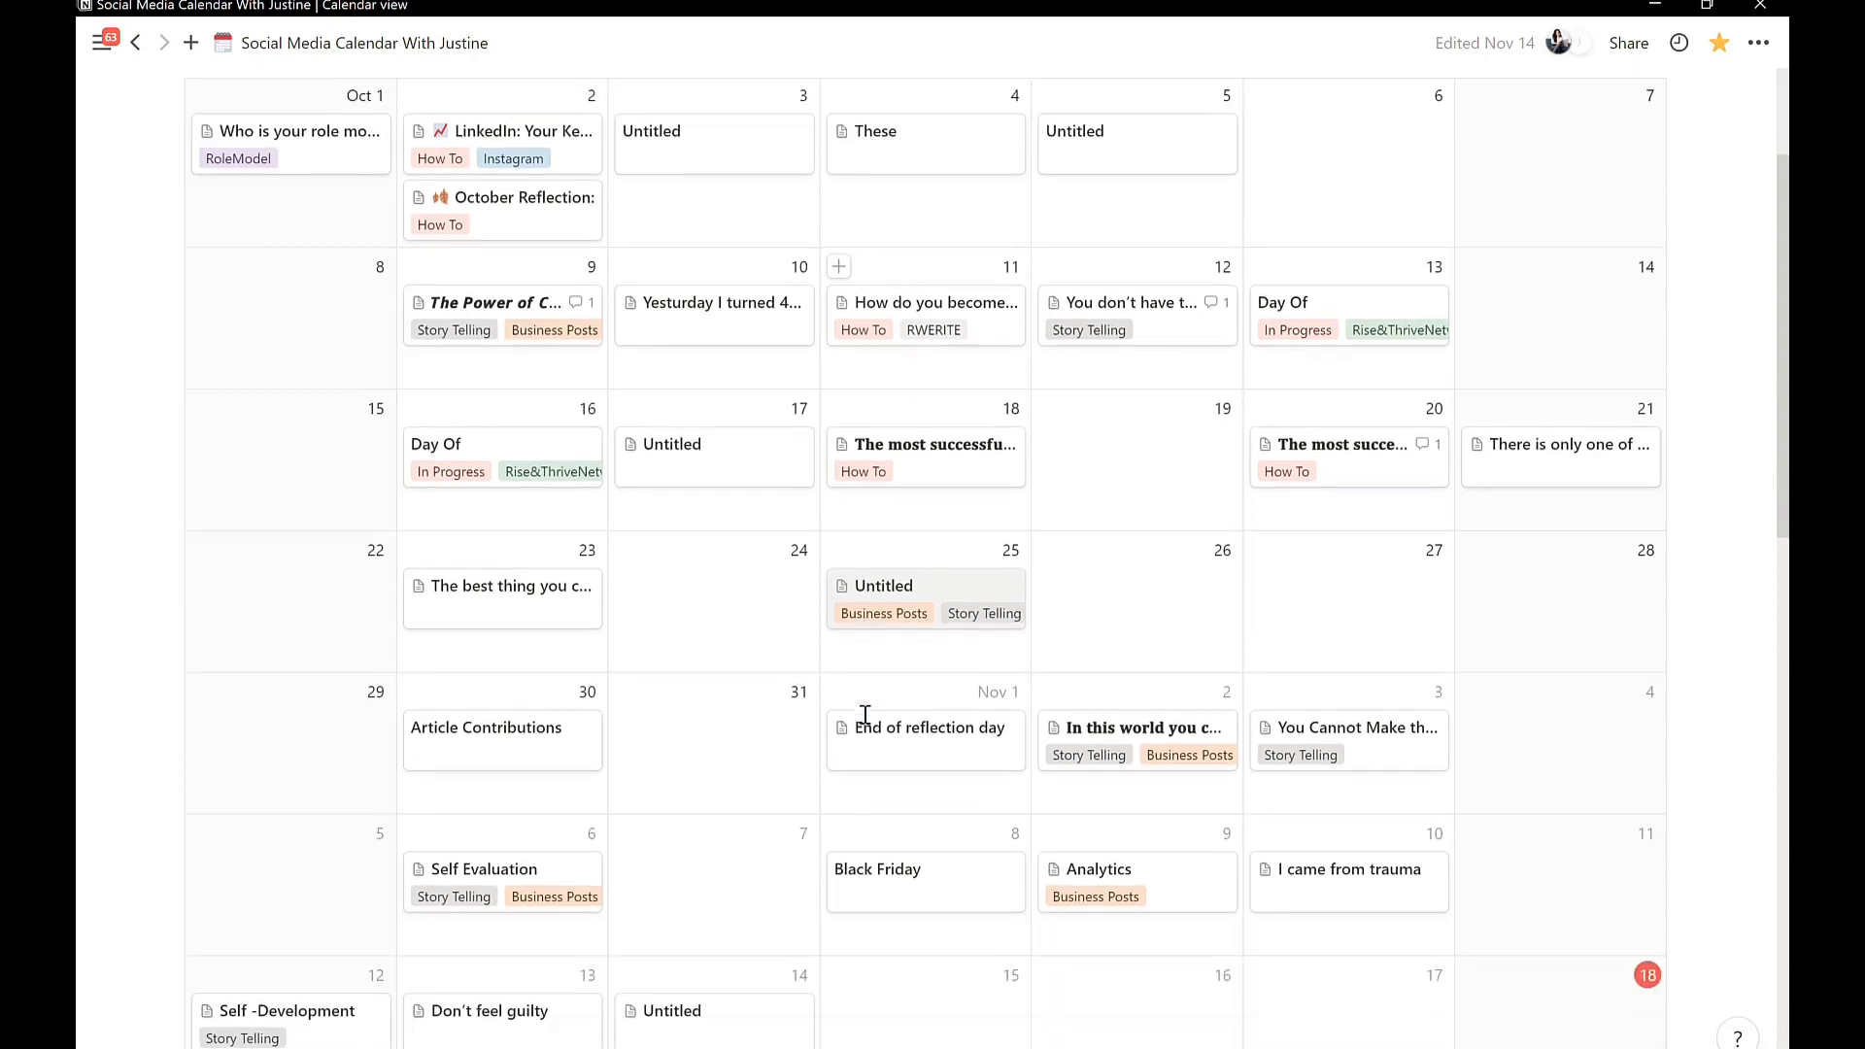
{"action": "scroll", "coordinate": [866, 714], "scroll_direction": "up", "scroll_amount": 5}
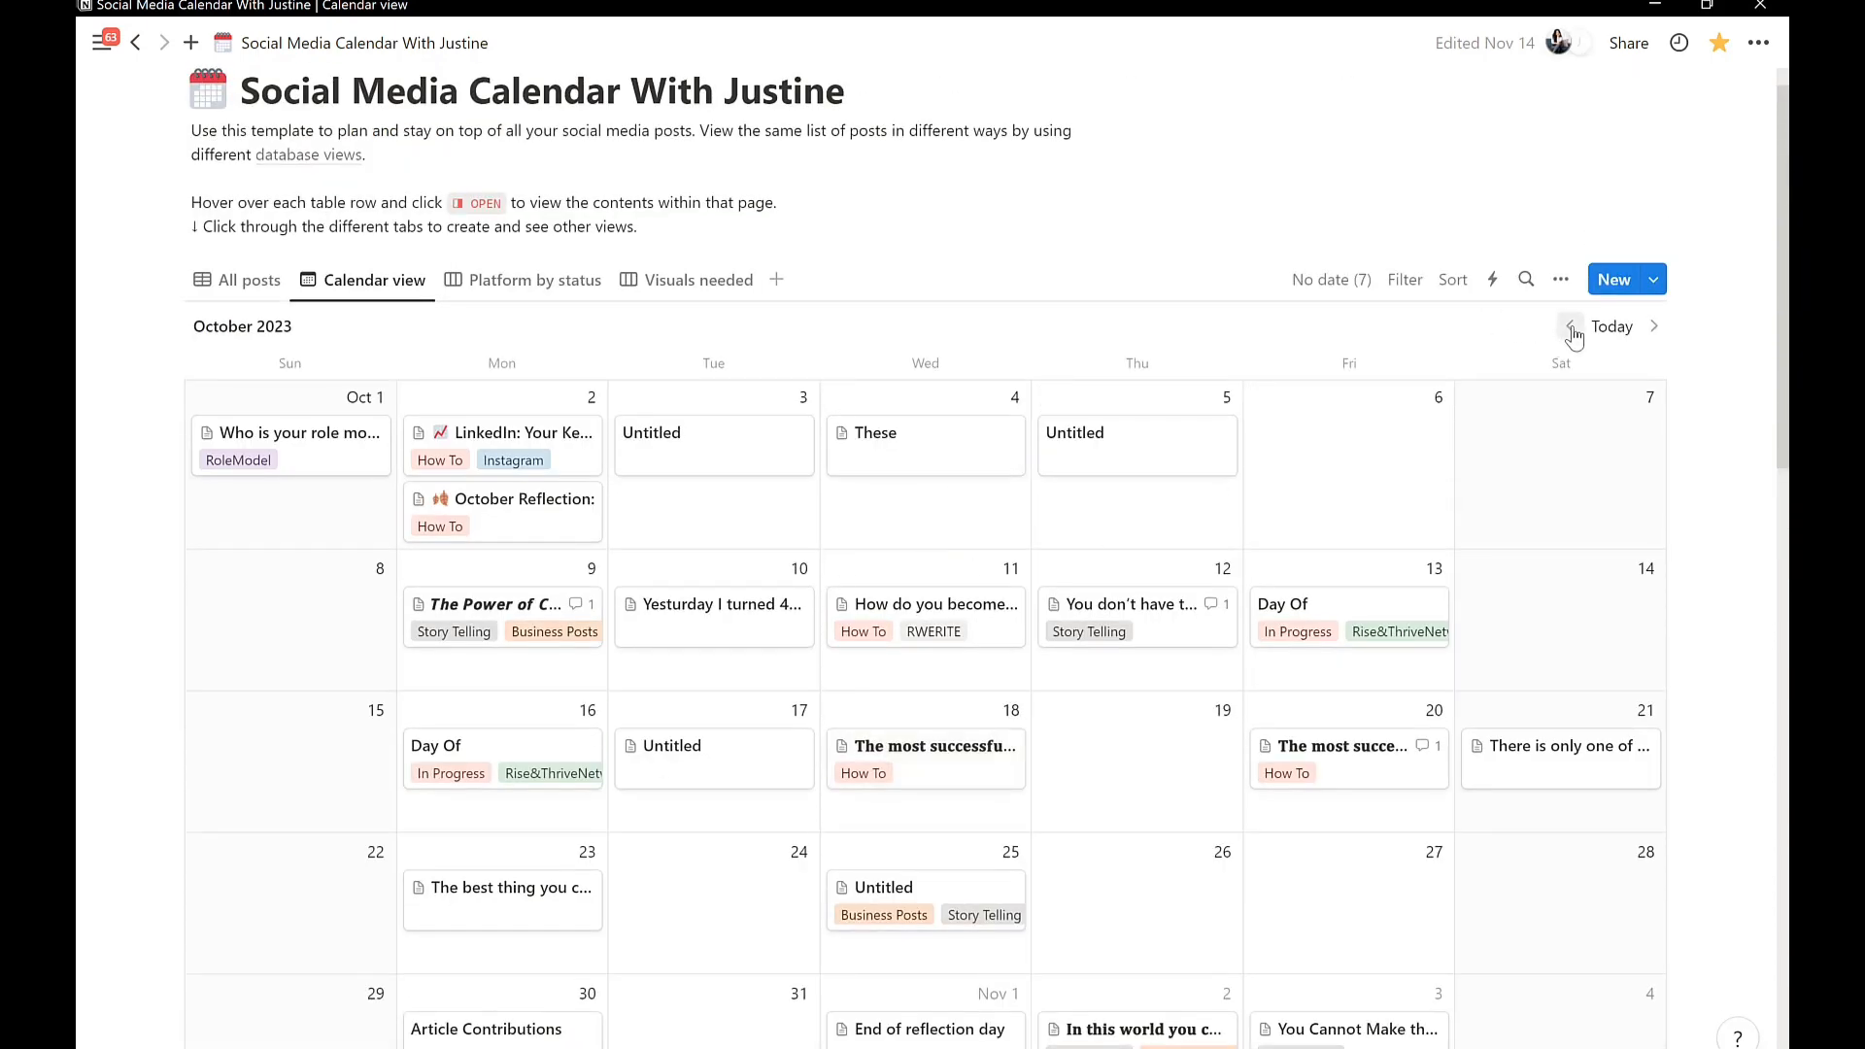
Switch the social media calendar to September 2023 and review the posts planned for that month.
{"action": "left_click", "coordinate": [1571, 326]}
{"action": "scroll", "coordinate": [811, 806], "scroll_direction": "down", "scroll_amount": 1}
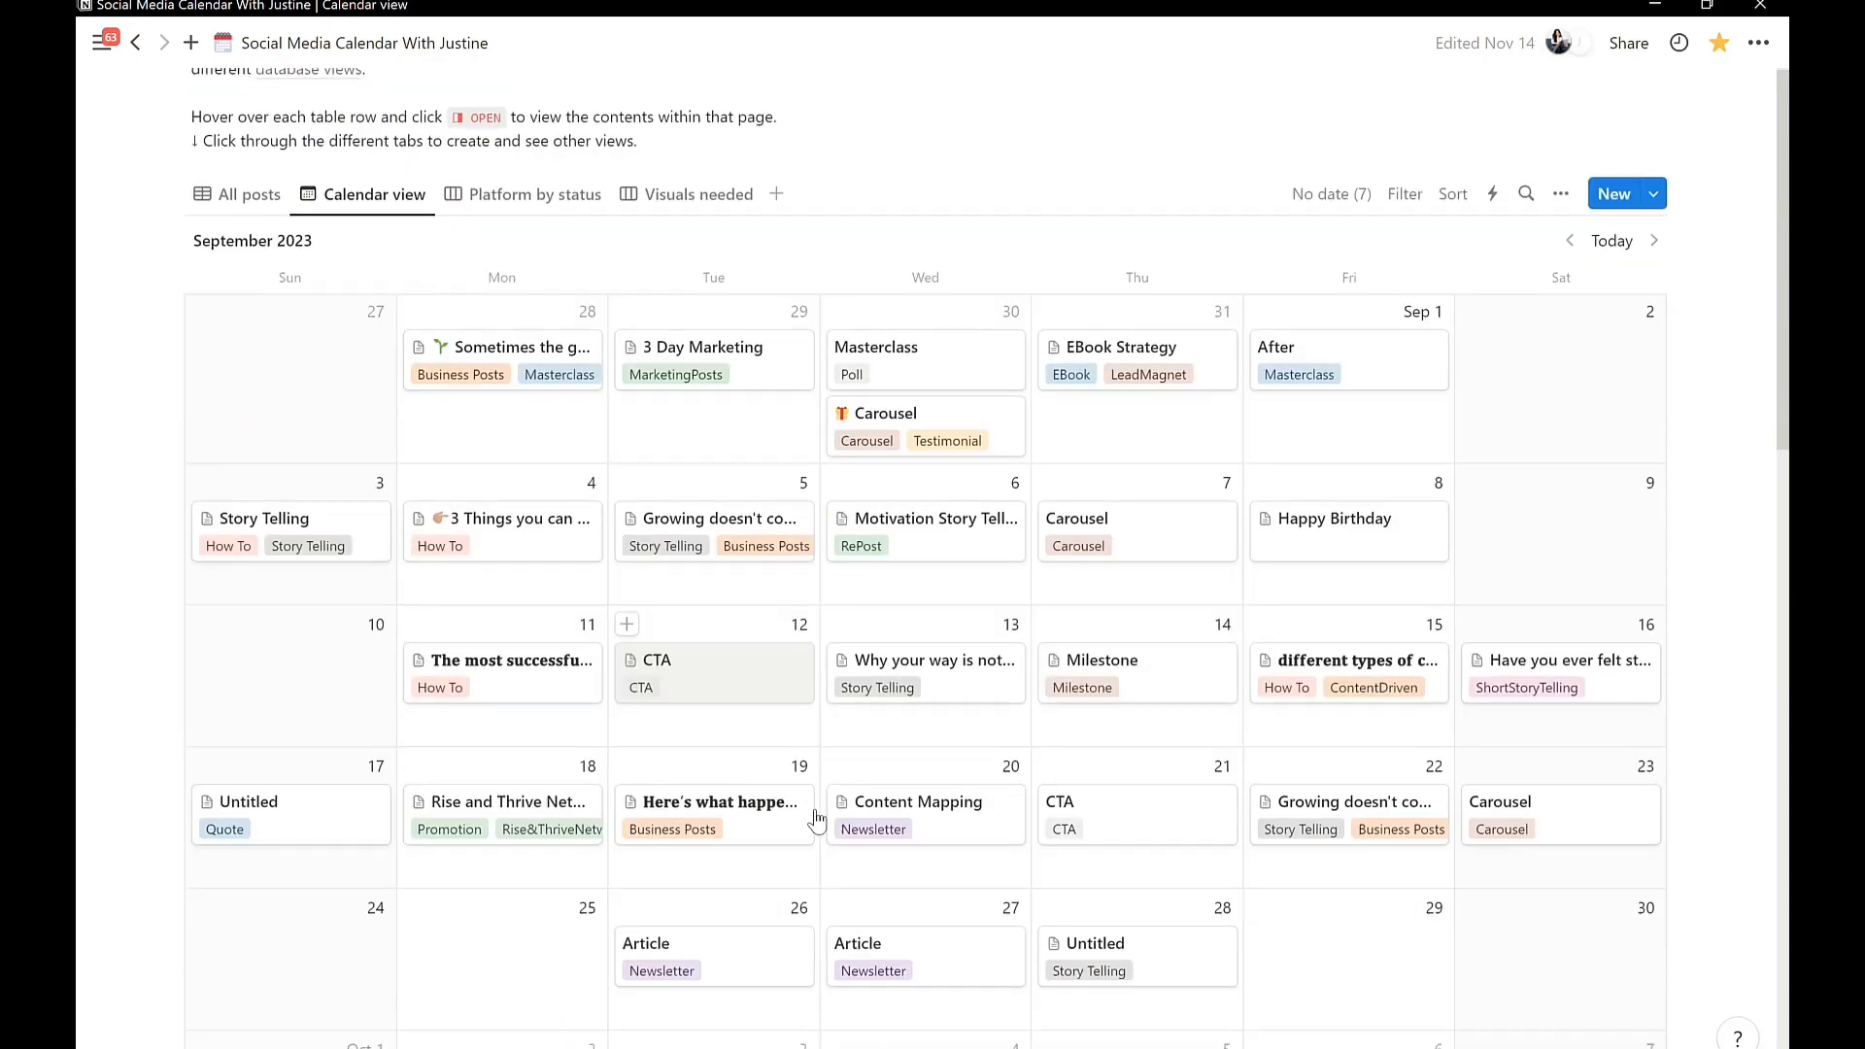
{"action": "scroll", "coordinate": [816, 820], "scroll_direction": "down", "scroll_amount": 1}
{"action": "scroll", "coordinate": [792, 524], "scroll_direction": "up", "scroll_amount": 3}
{"action": "scroll", "coordinate": [794, 520], "scroll_direction": "down", "scroll_amount": 3}
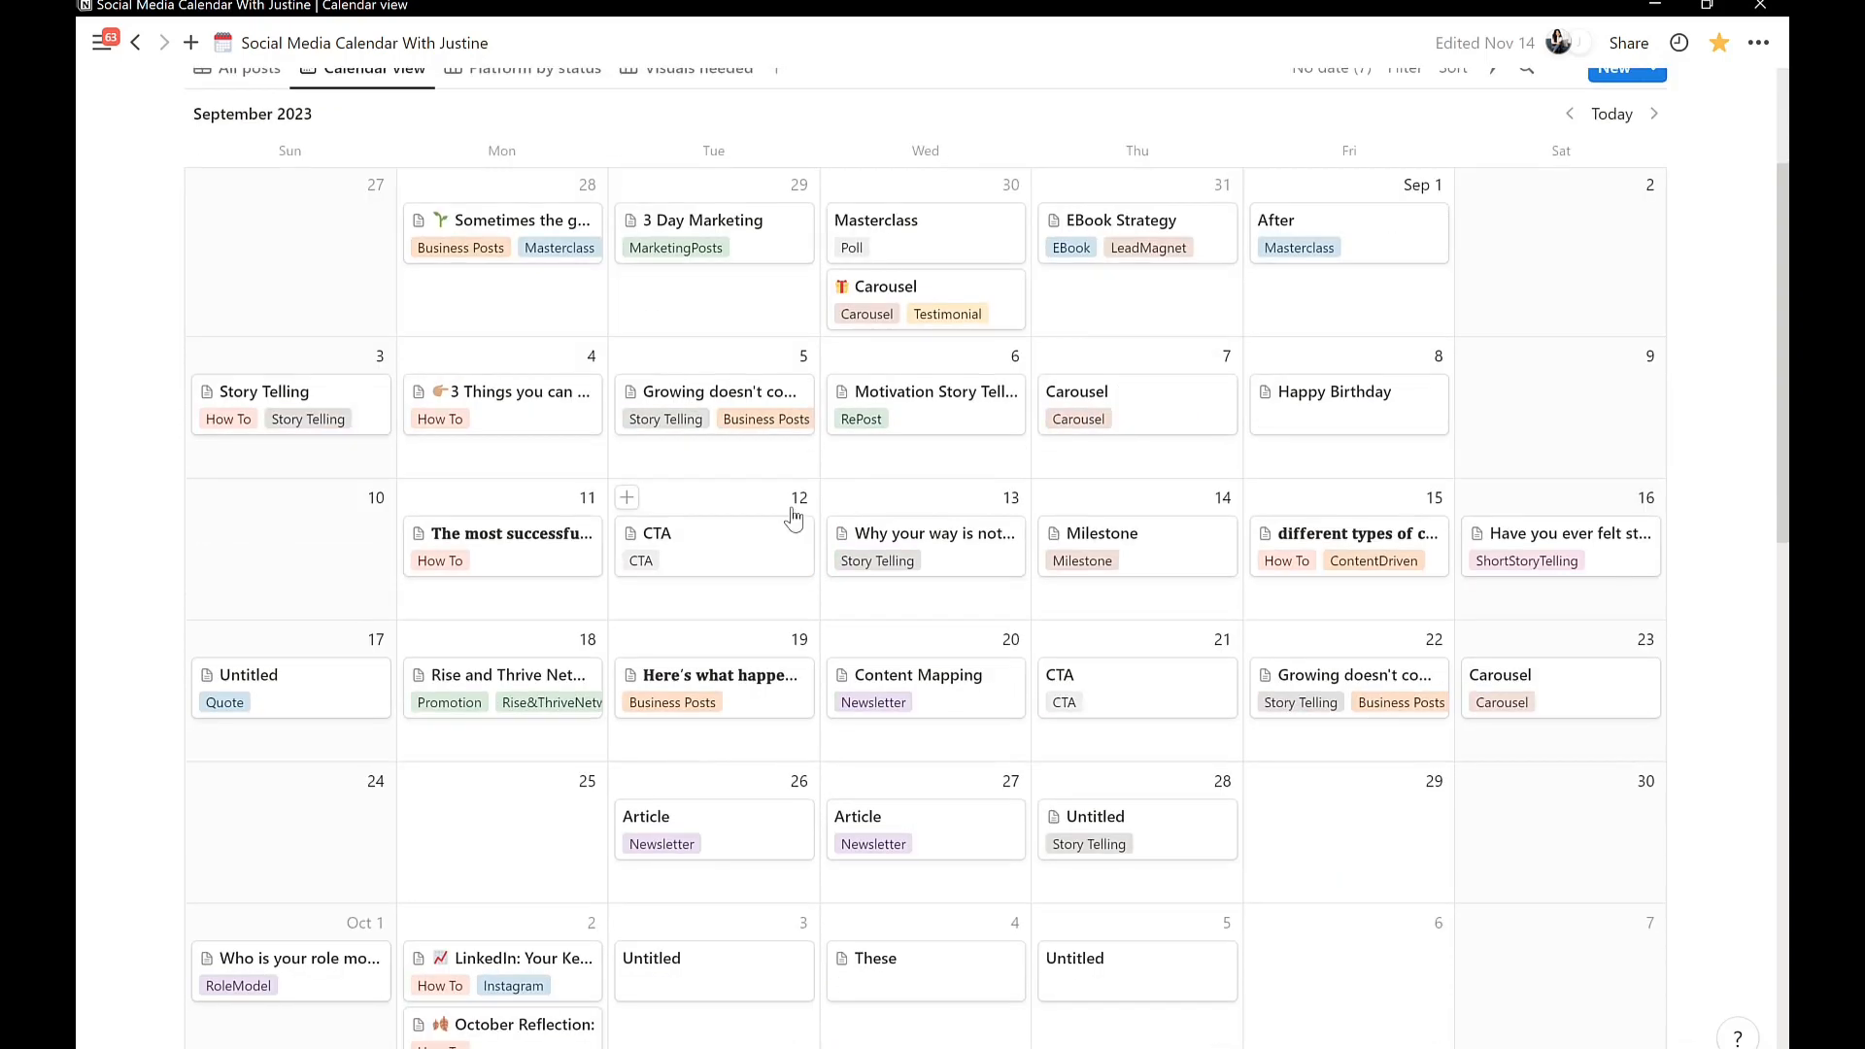
{"action": "scroll", "coordinate": [524, 487], "scroll_direction": "up", "scroll_amount": 3}
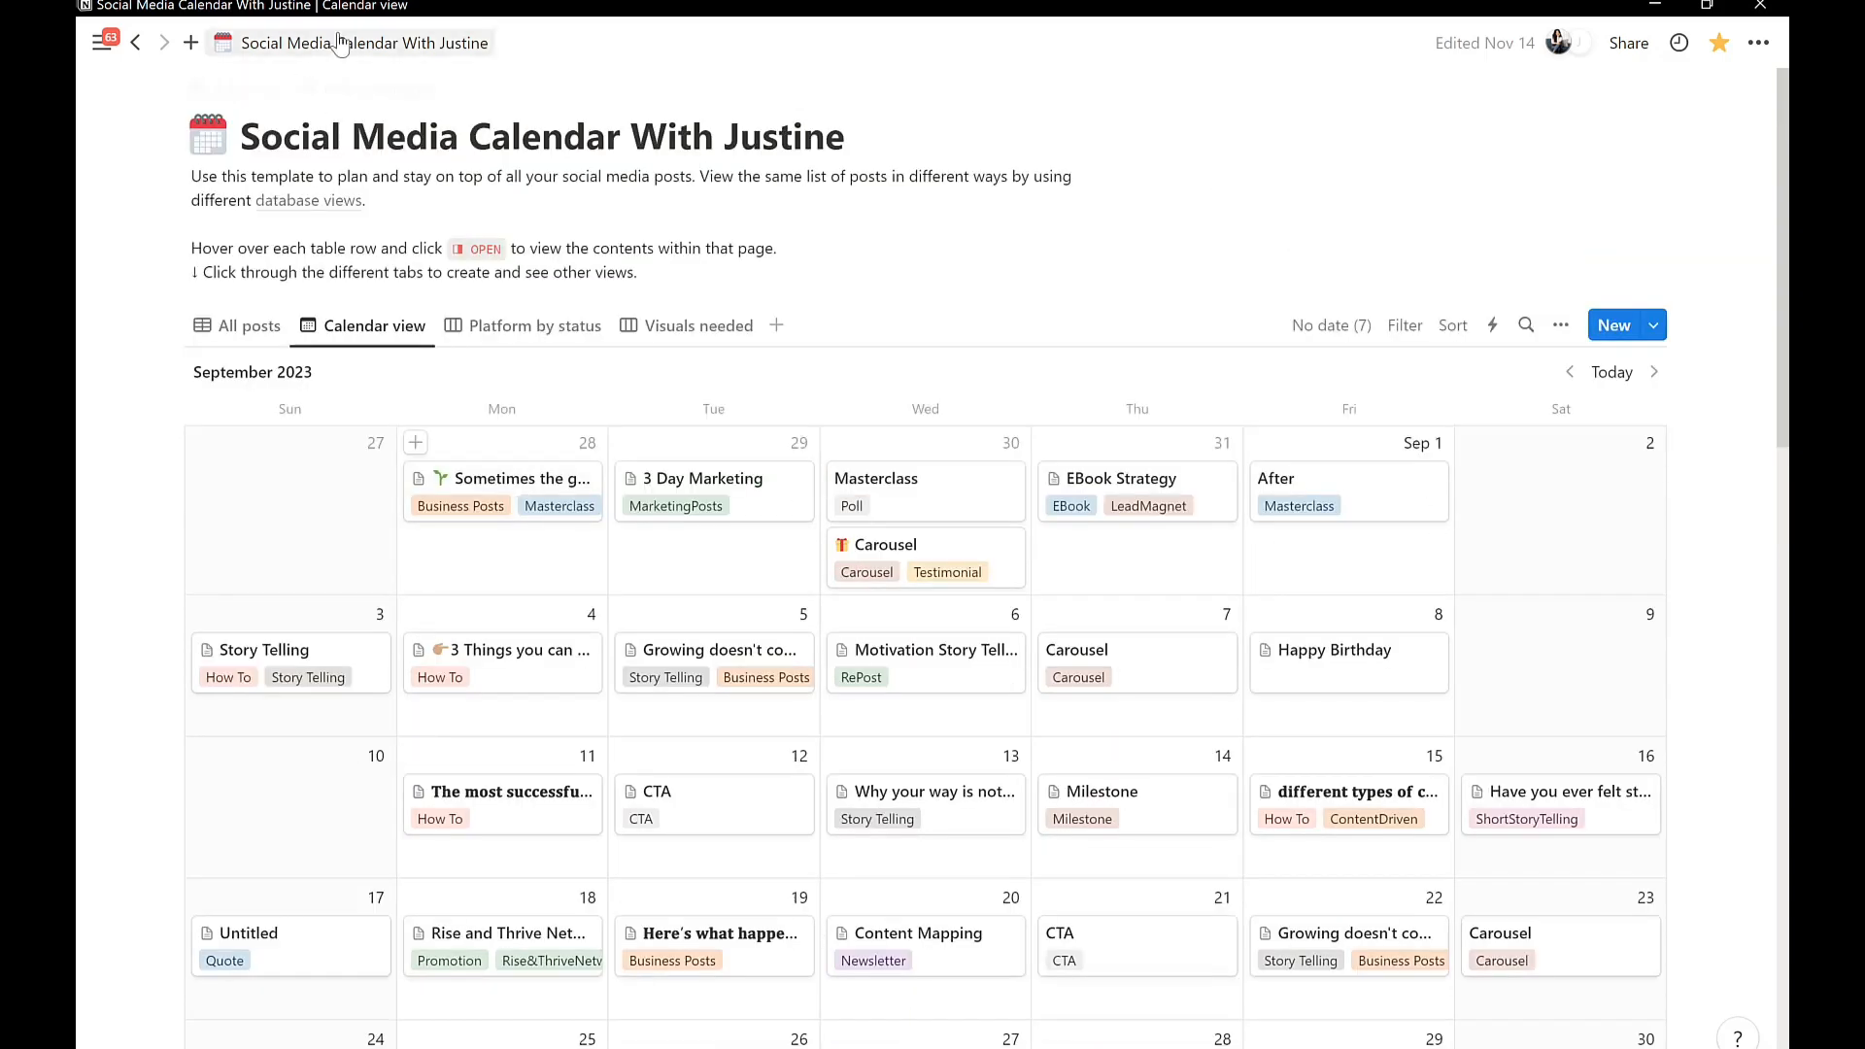
Go back to the Workspace page and look over its embedded calendar, to-do list, Working On links and pomodoro timer.
{"action": "left_click", "coordinate": [135, 43]}
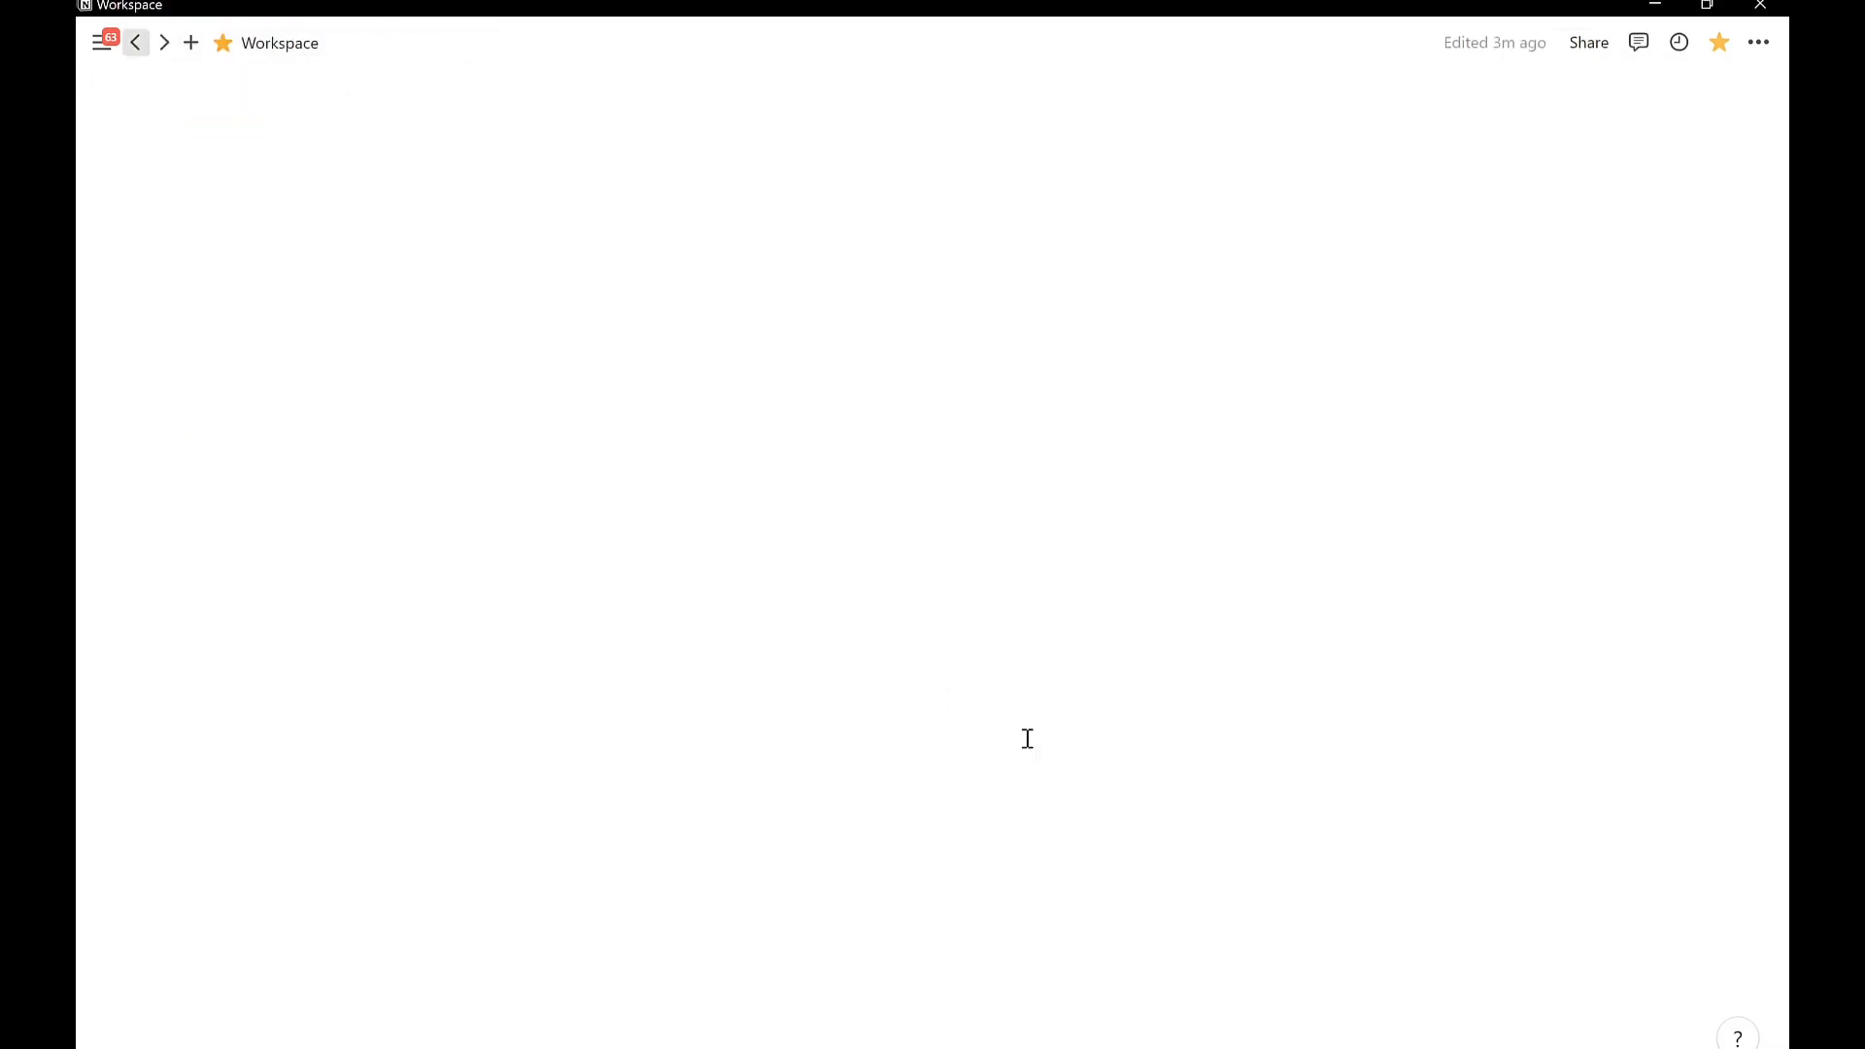
{"action": "scroll", "coordinate": [712, 738], "scroll_direction": "up", "scroll_amount": 3}
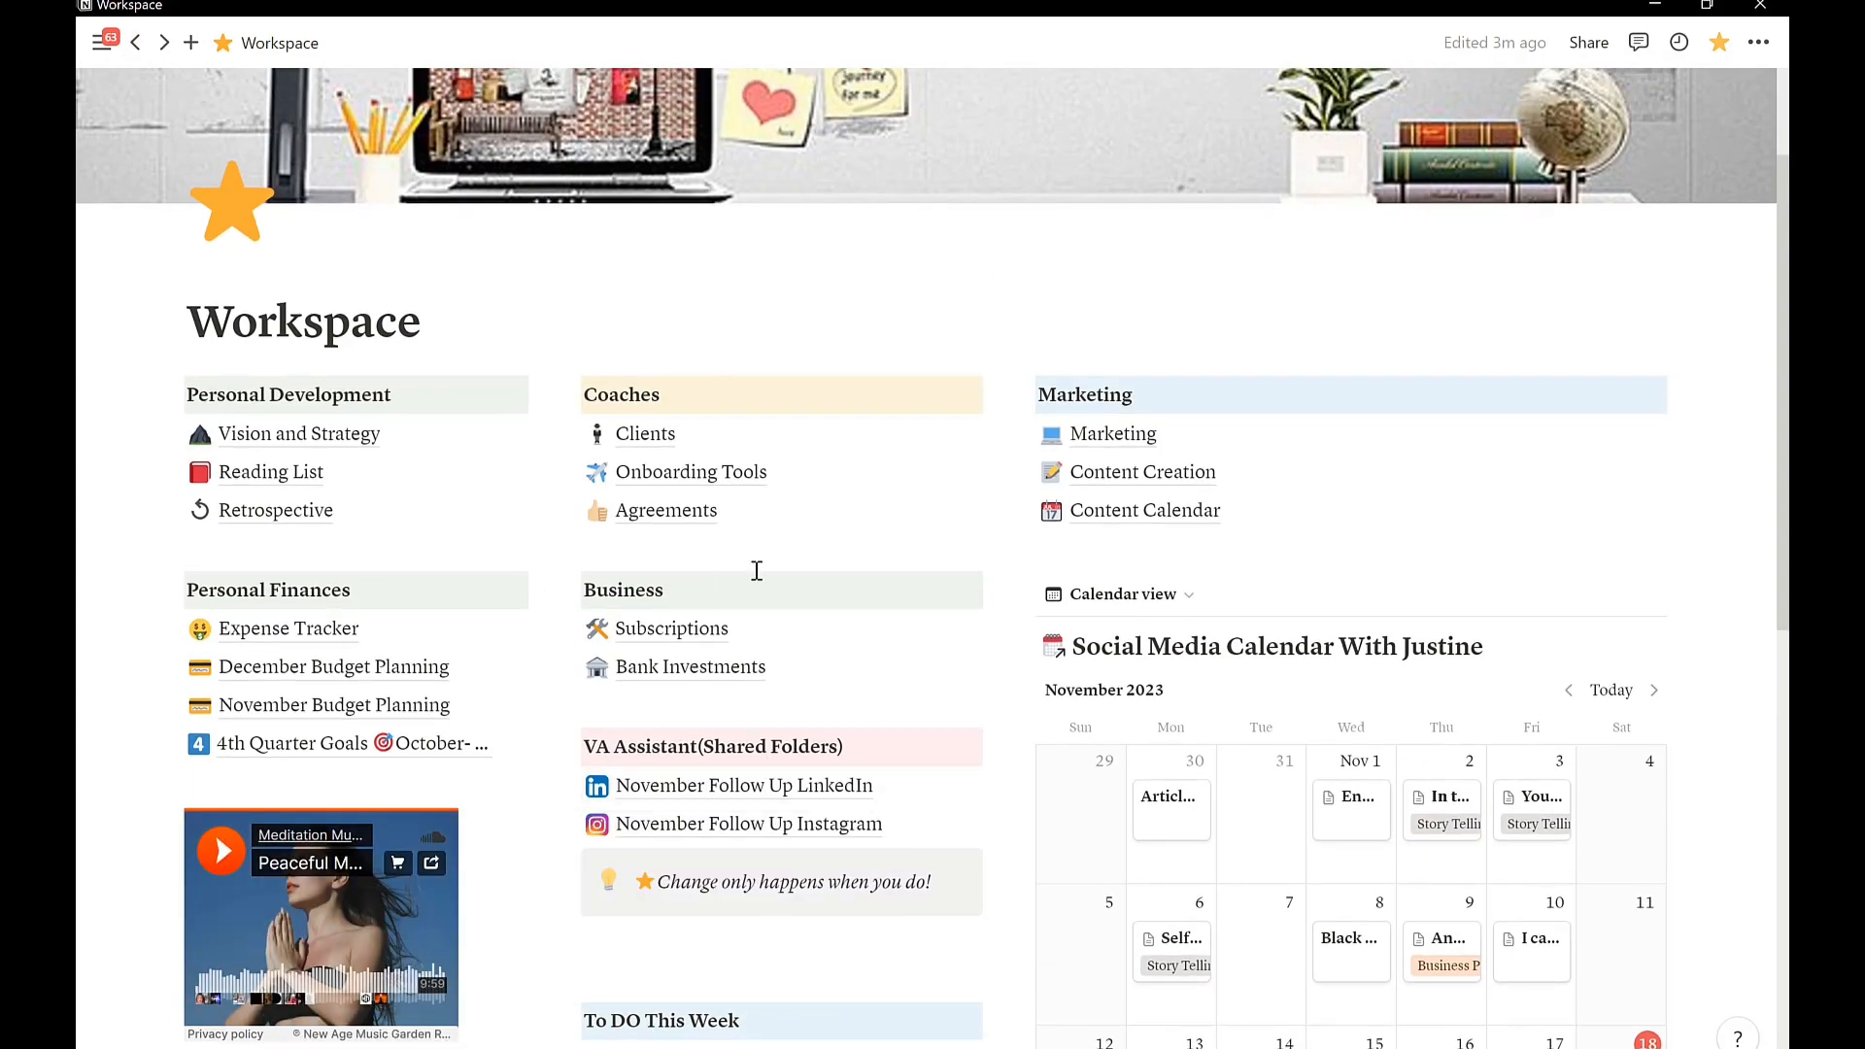
{"action": "scroll", "coordinate": [1262, 692], "scroll_direction": "down", "scroll_amount": 4}
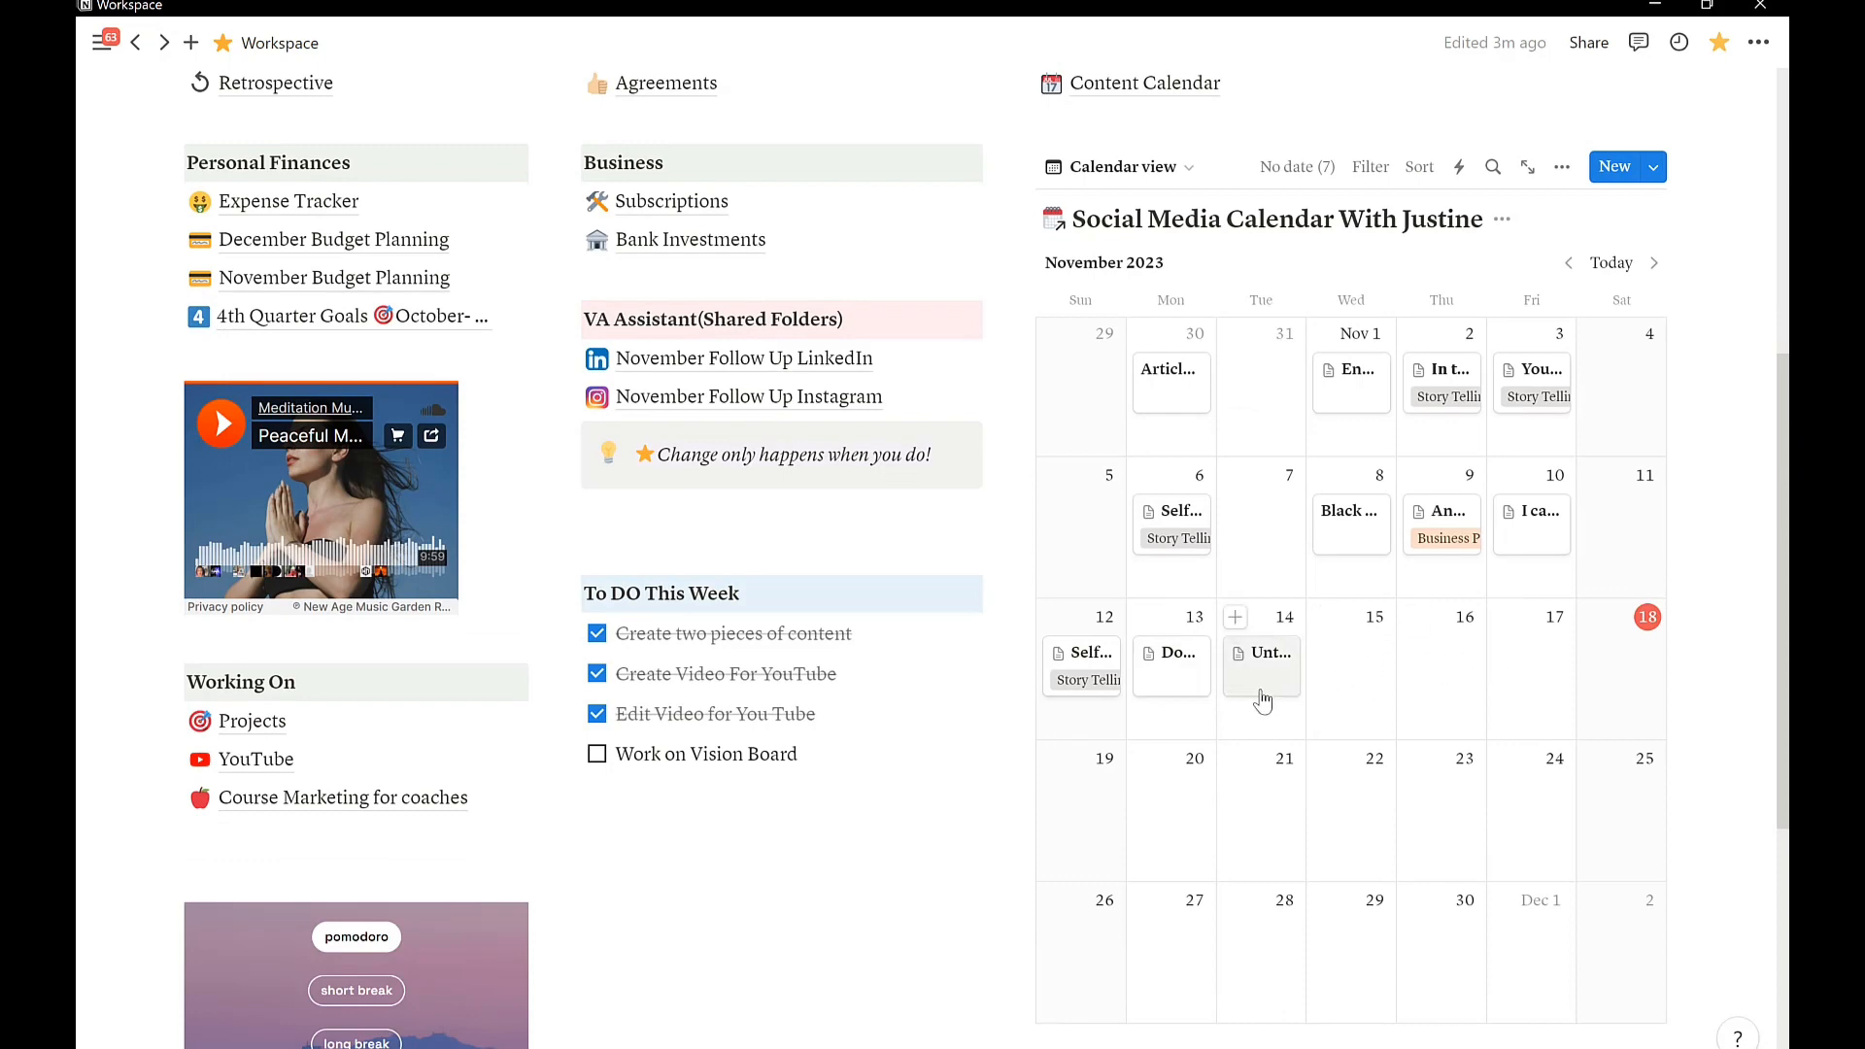
{"action": "scroll", "coordinate": [395, 649], "scroll_direction": "down", "scroll_amount": 4}
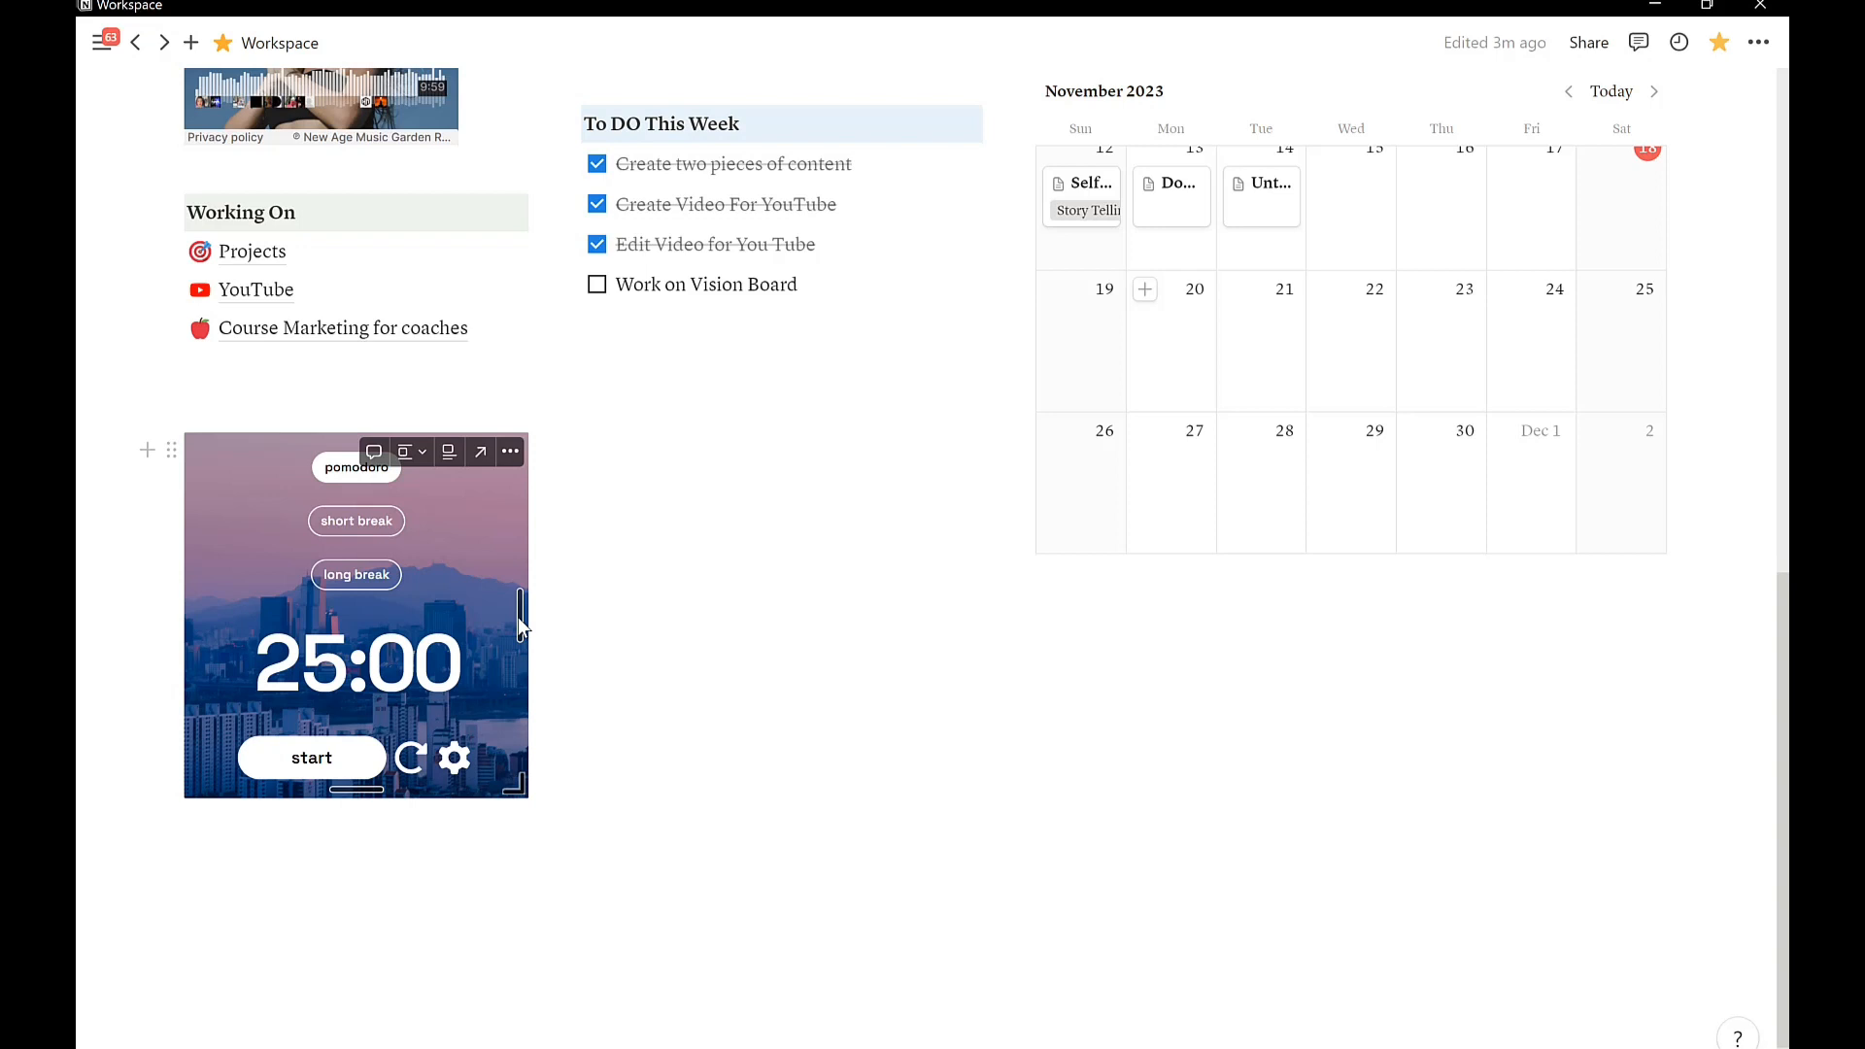
{"action": "scroll", "coordinate": [516, 615], "scroll_direction": "up", "scroll_amount": 1}
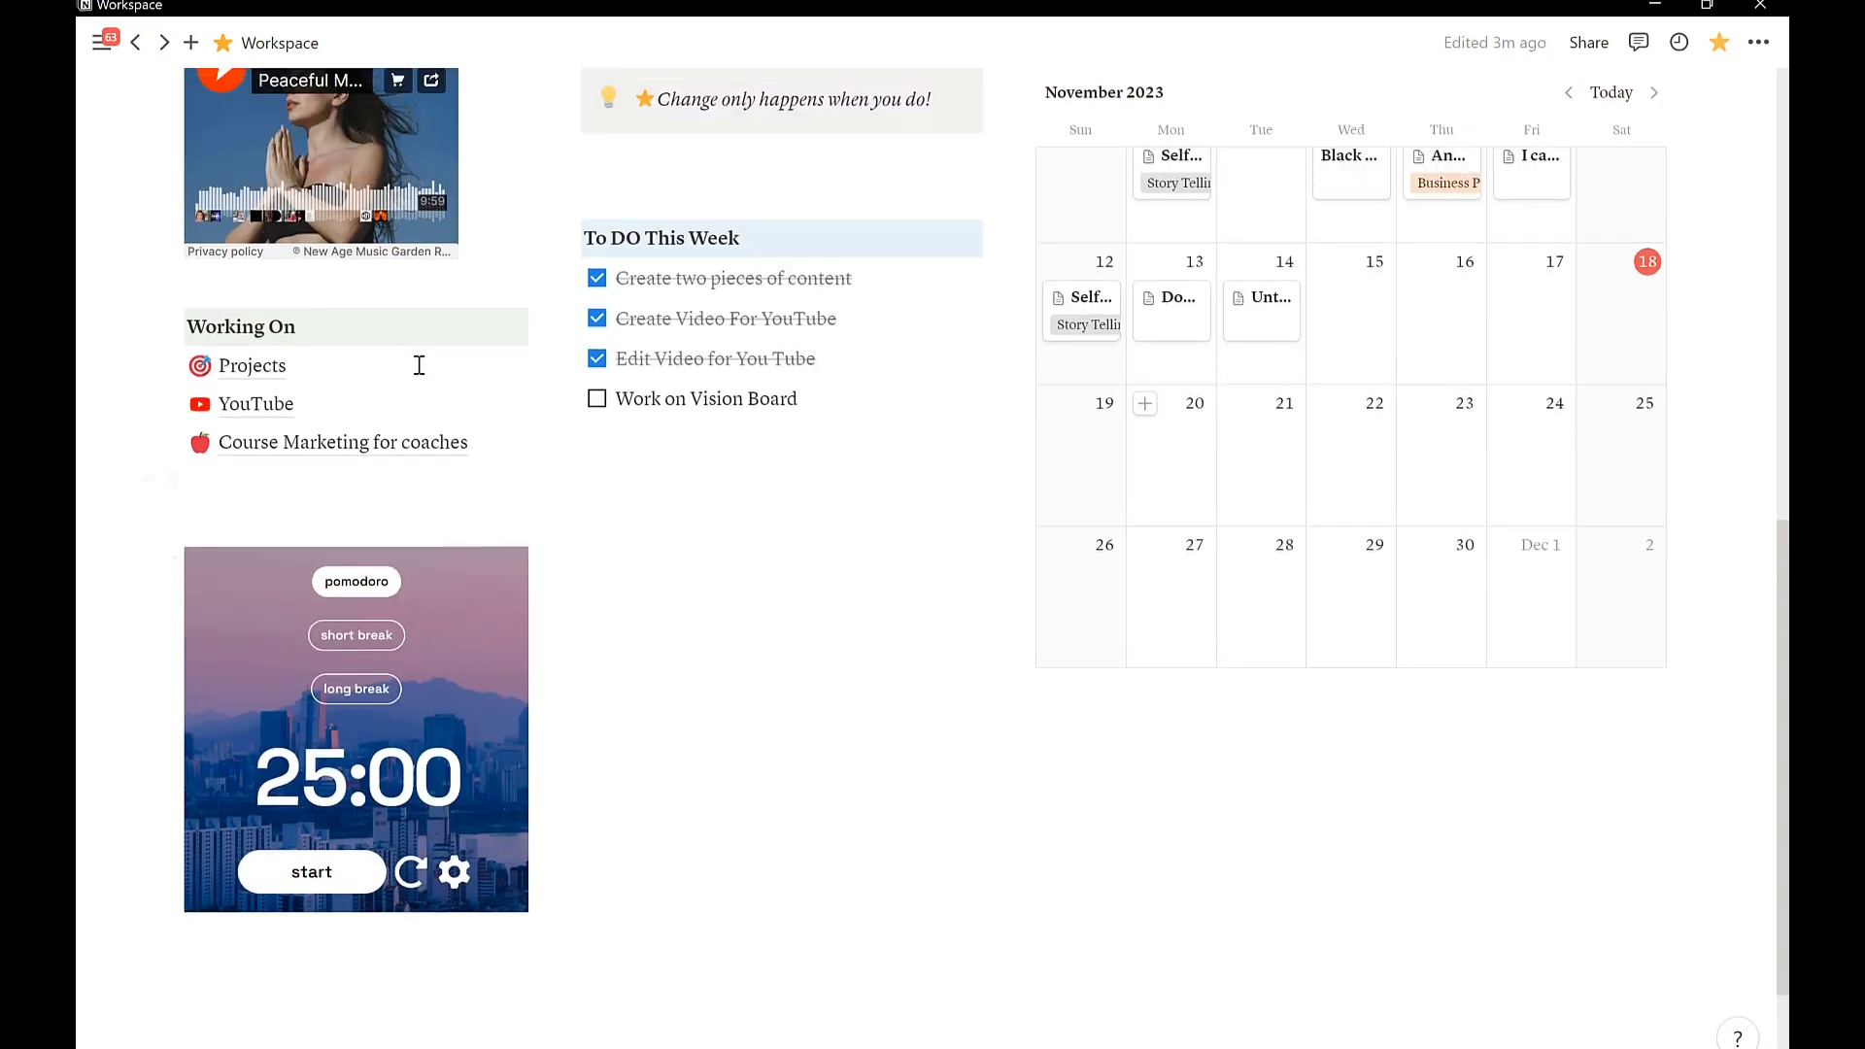
{"action": "mouse_move", "coordinate": [505, 684]}
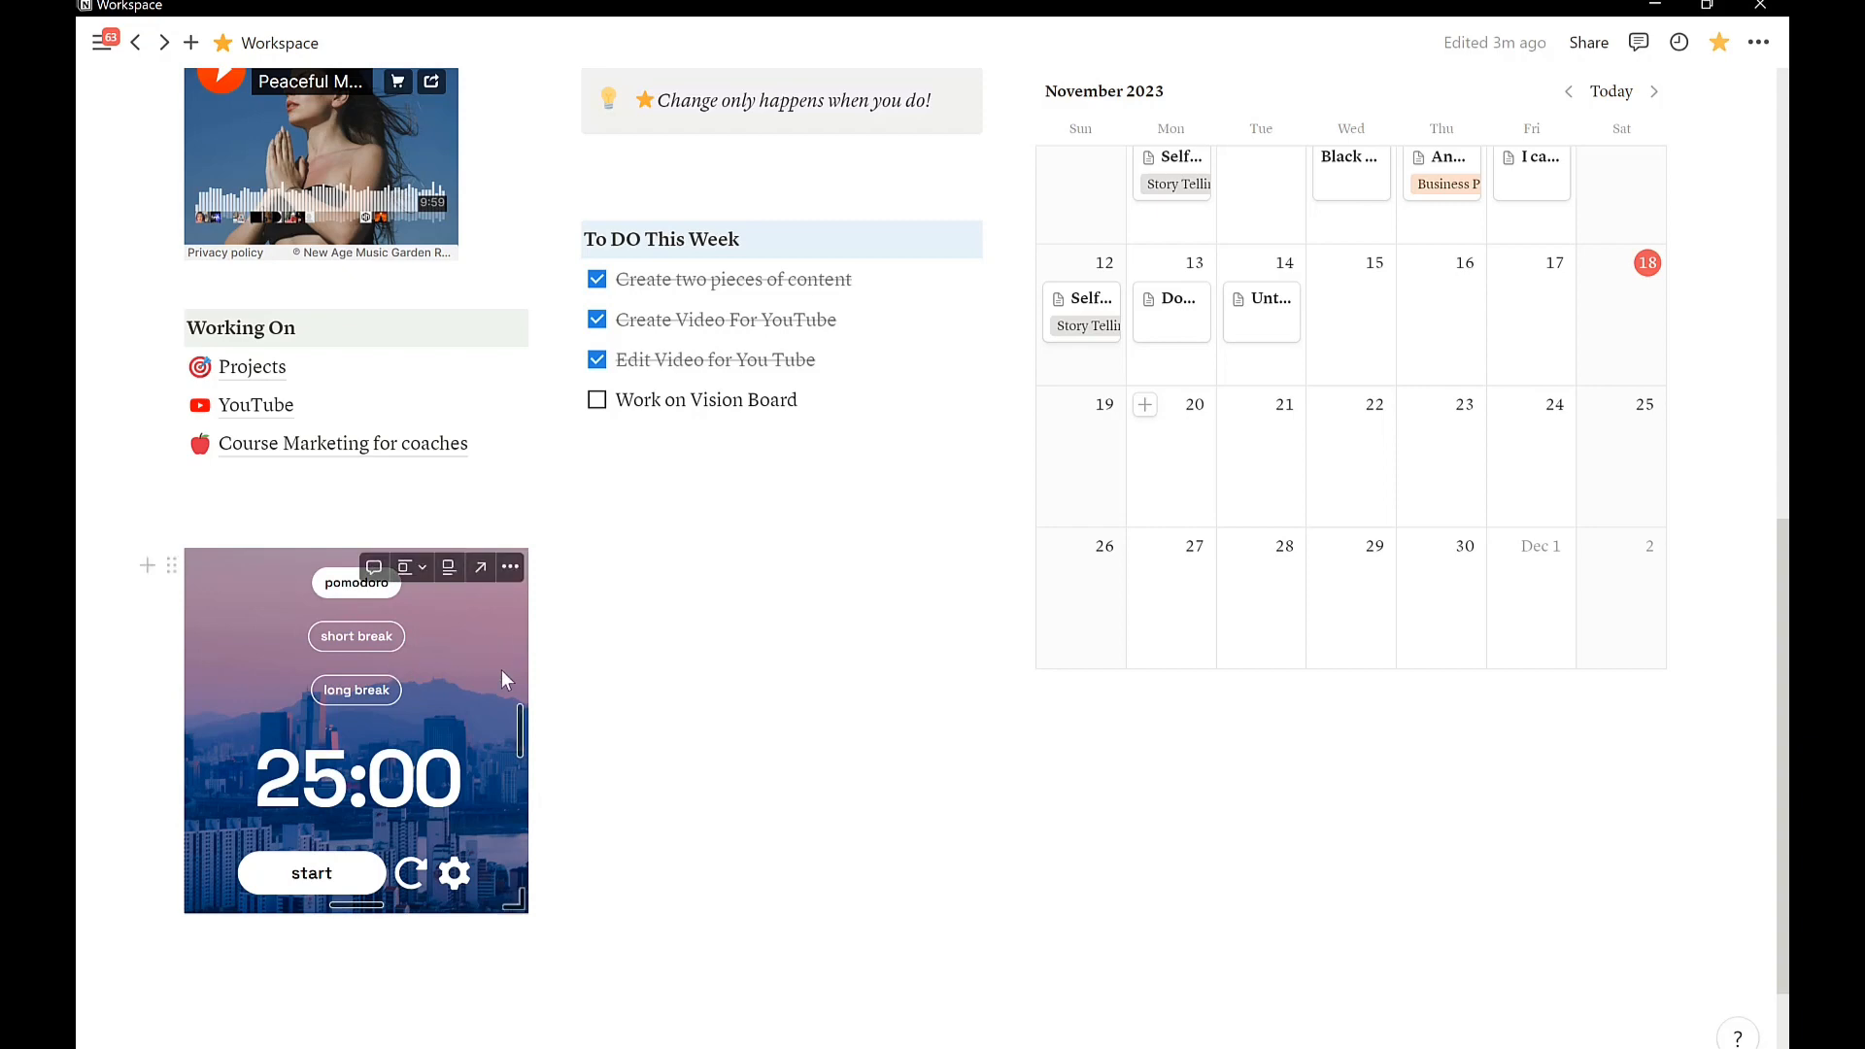
{"action": "scroll", "coordinate": [558, 483], "scroll_direction": "up", "scroll_amount": 5}
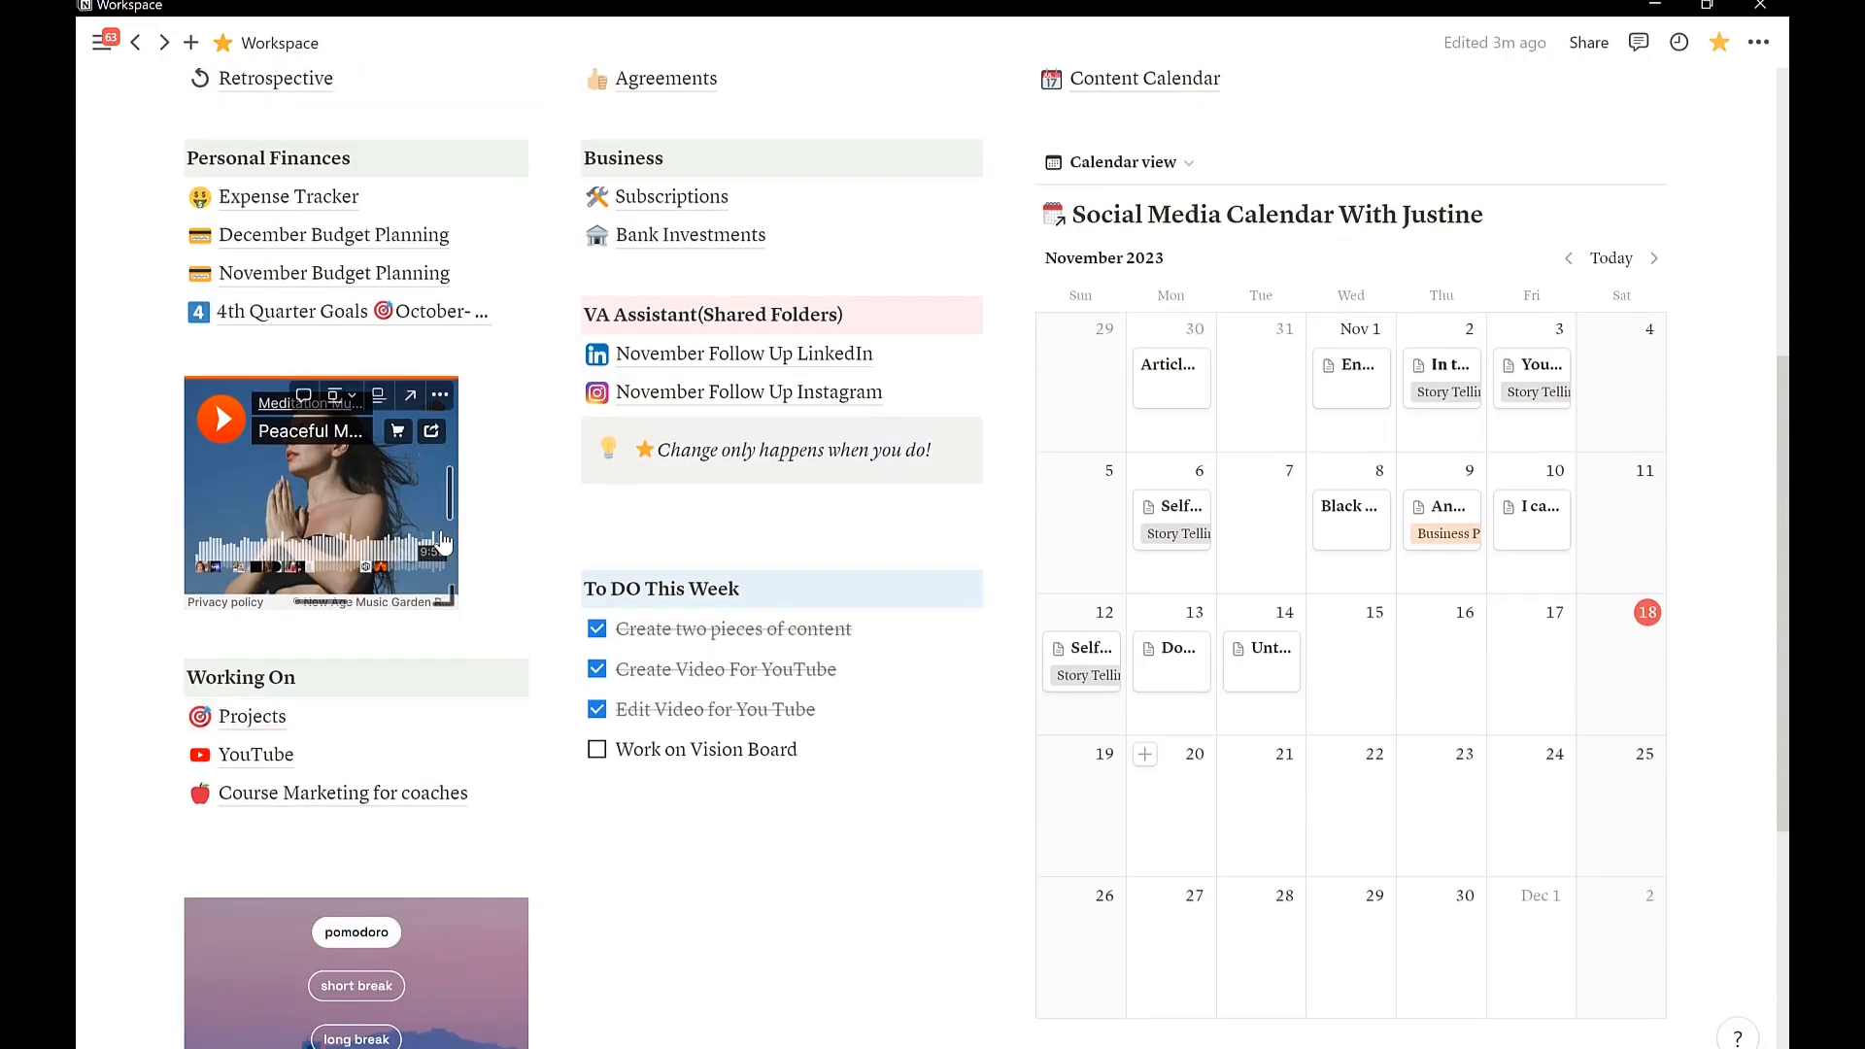
{"action": "scroll", "coordinate": [442, 542], "scroll_direction": "up", "scroll_amount": 4}
{"action": "scroll", "coordinate": [516, 837], "scroll_direction": "down", "scroll_amount": 6}
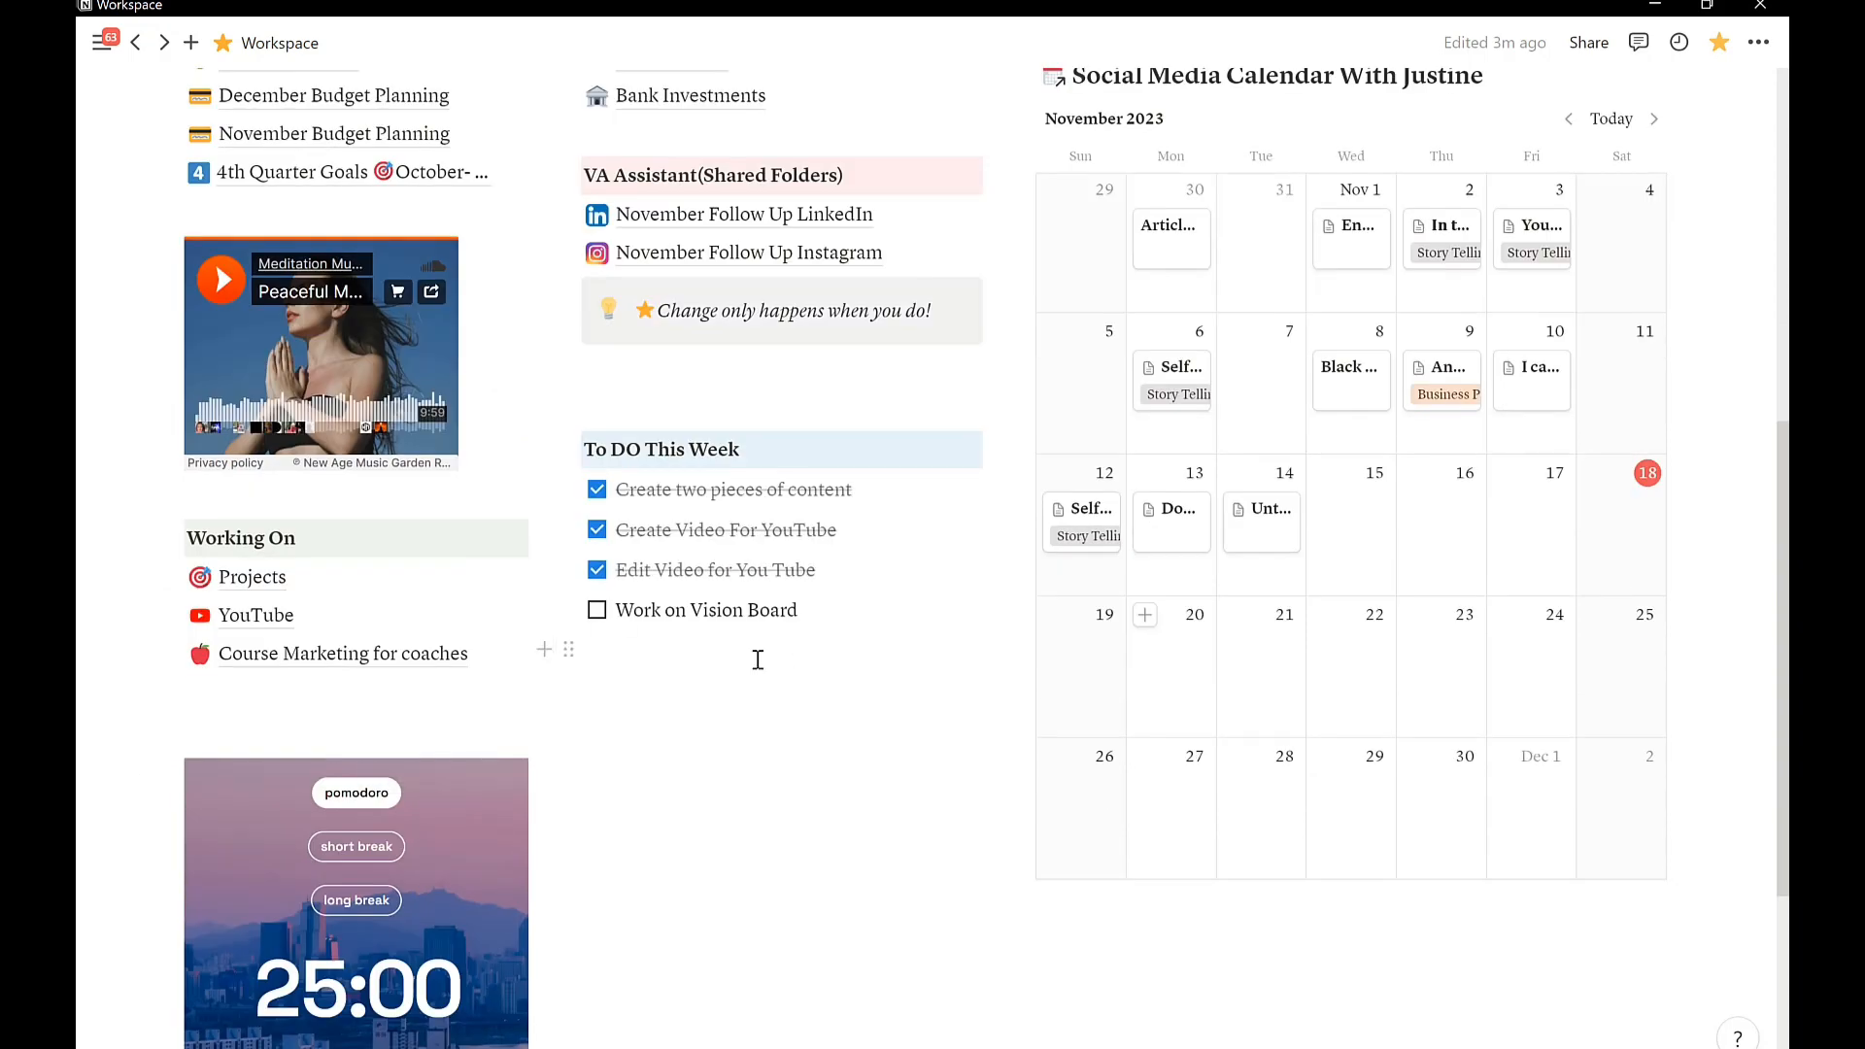
{"action": "scroll", "coordinate": [758, 659], "scroll_direction": "up", "scroll_amount": 8}
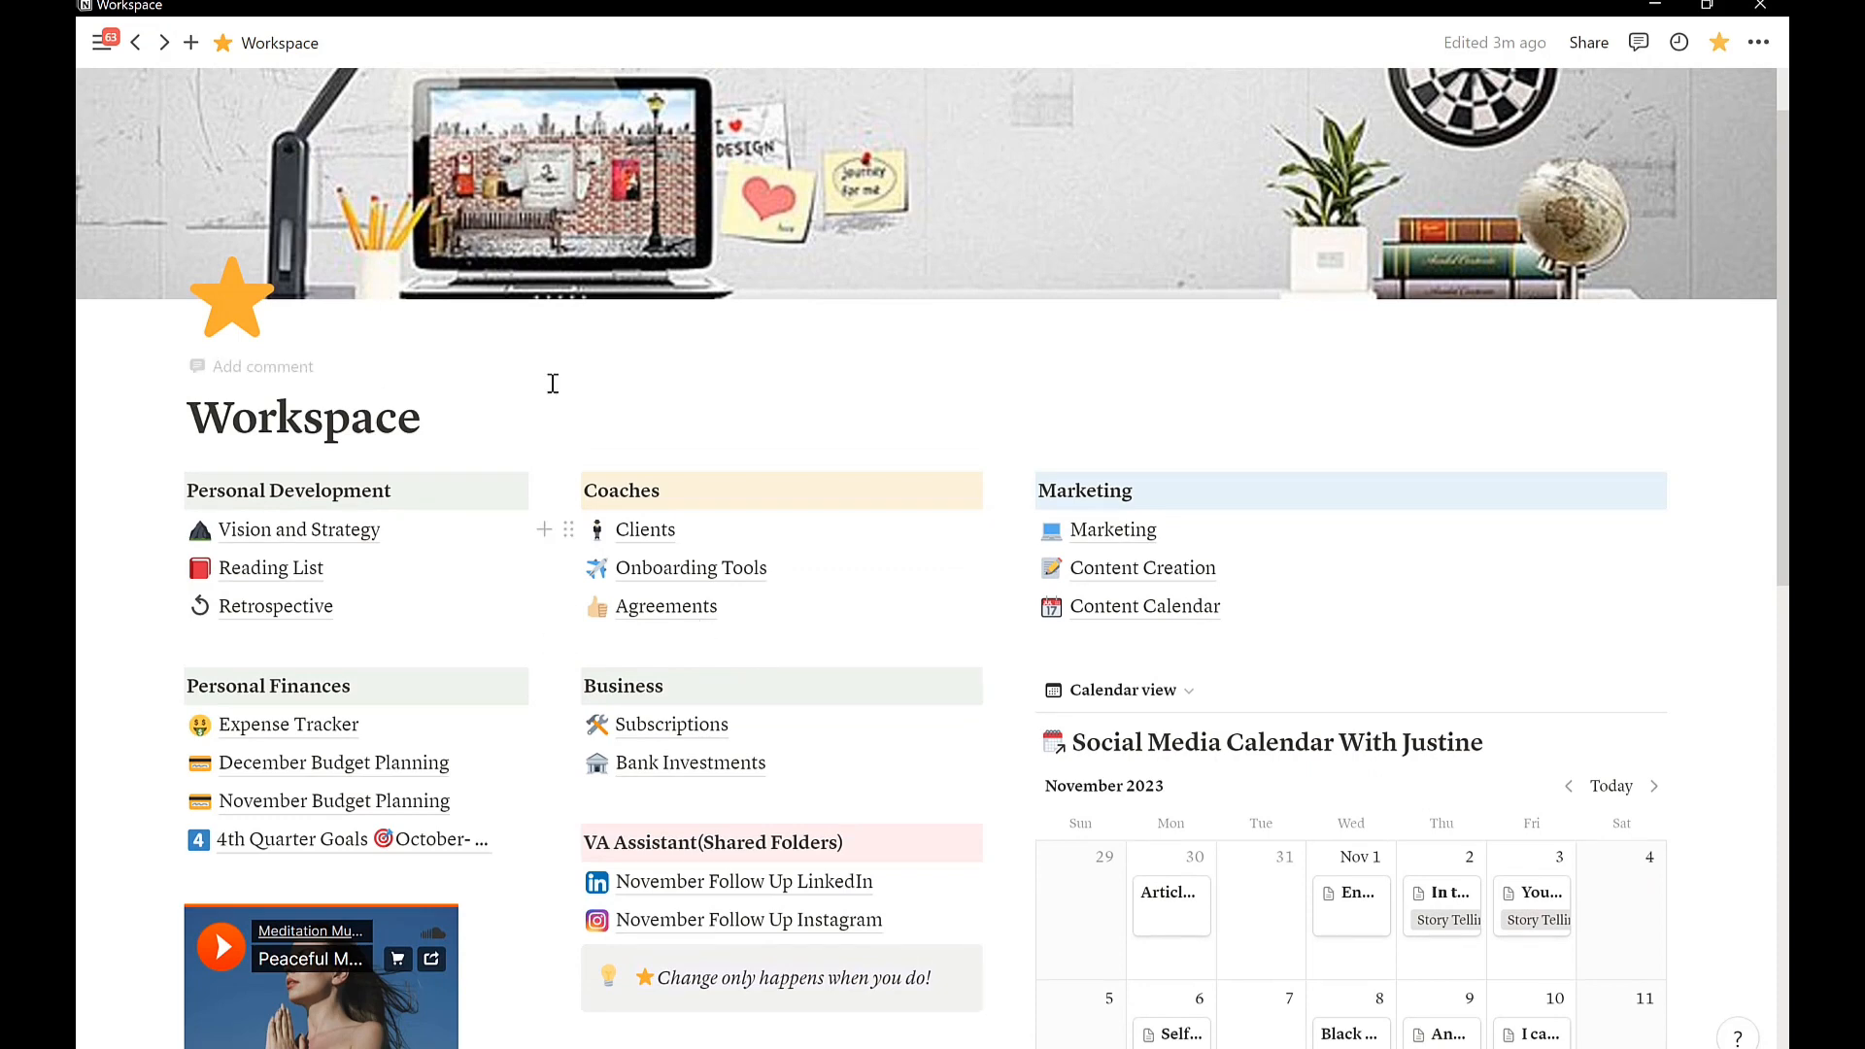
Browse the Work templates in the template gallery and preview the User Research Database template.
{"action": "mouse_move", "coordinate": [85, 102]}
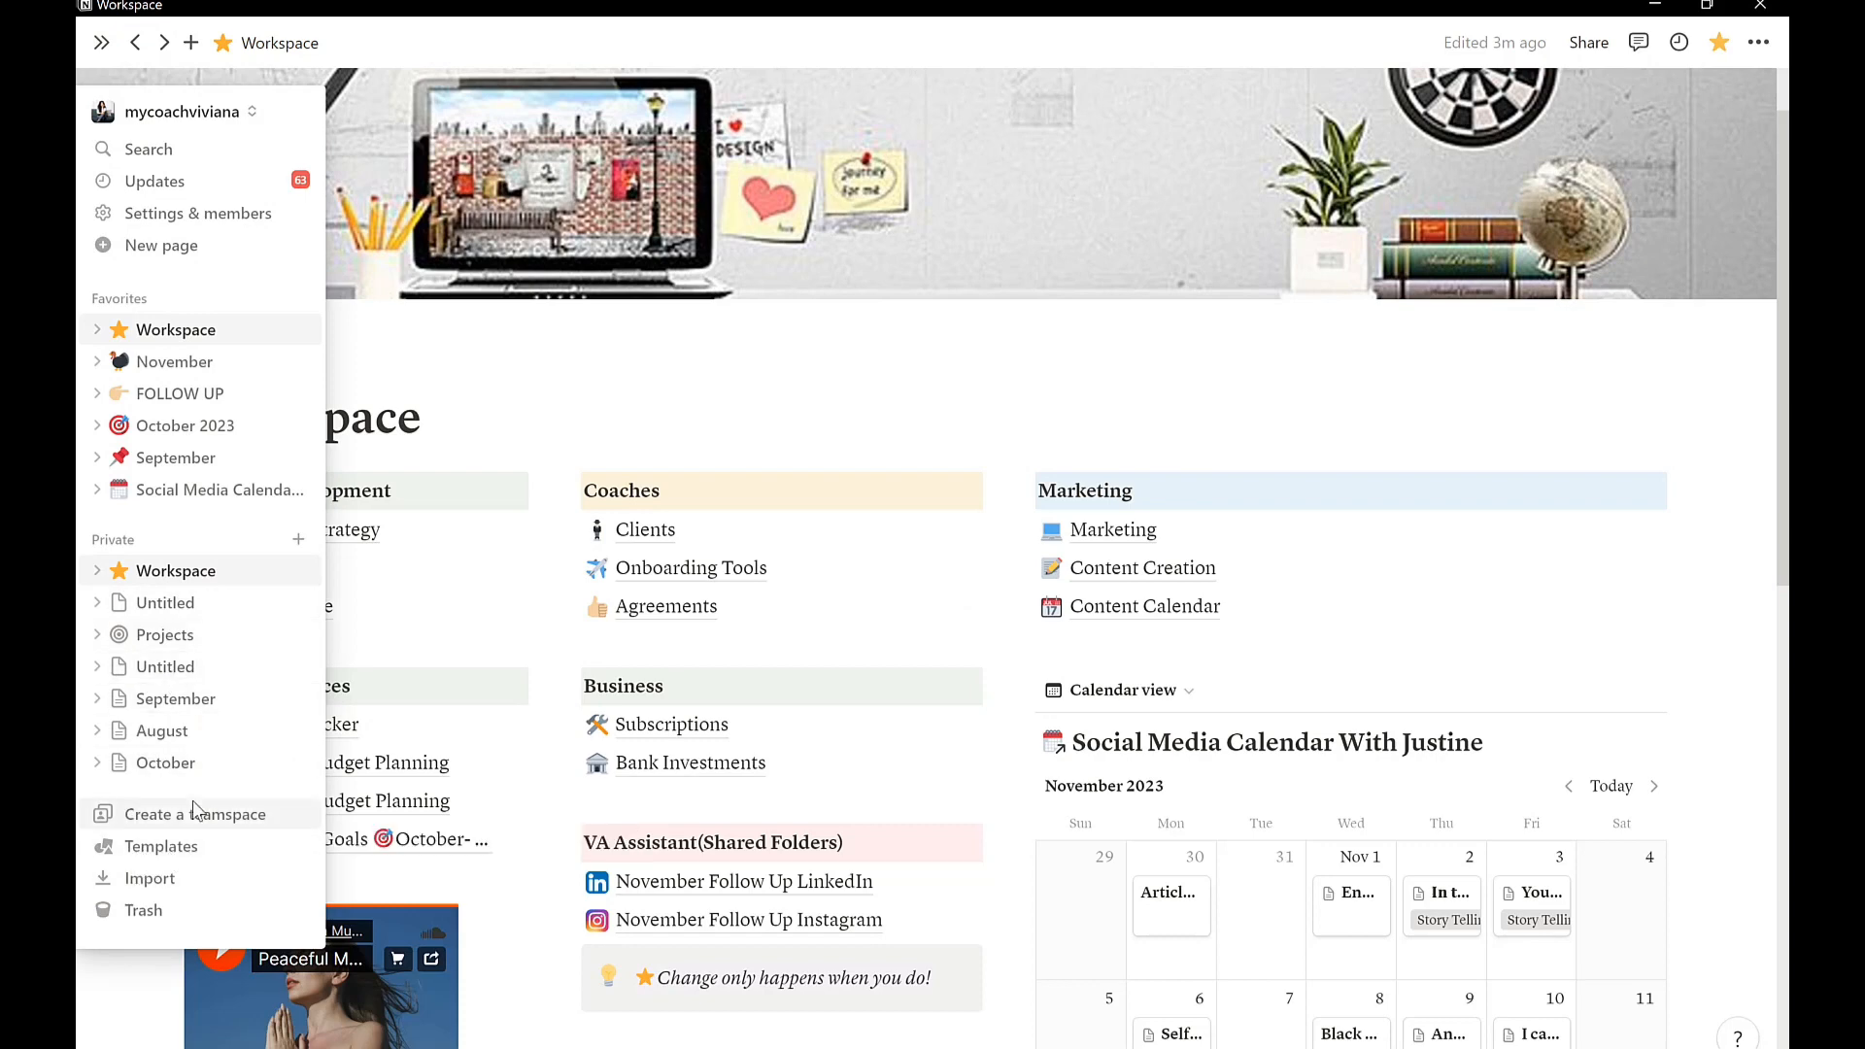
{"action": "left_click", "coordinate": [134, 856]}
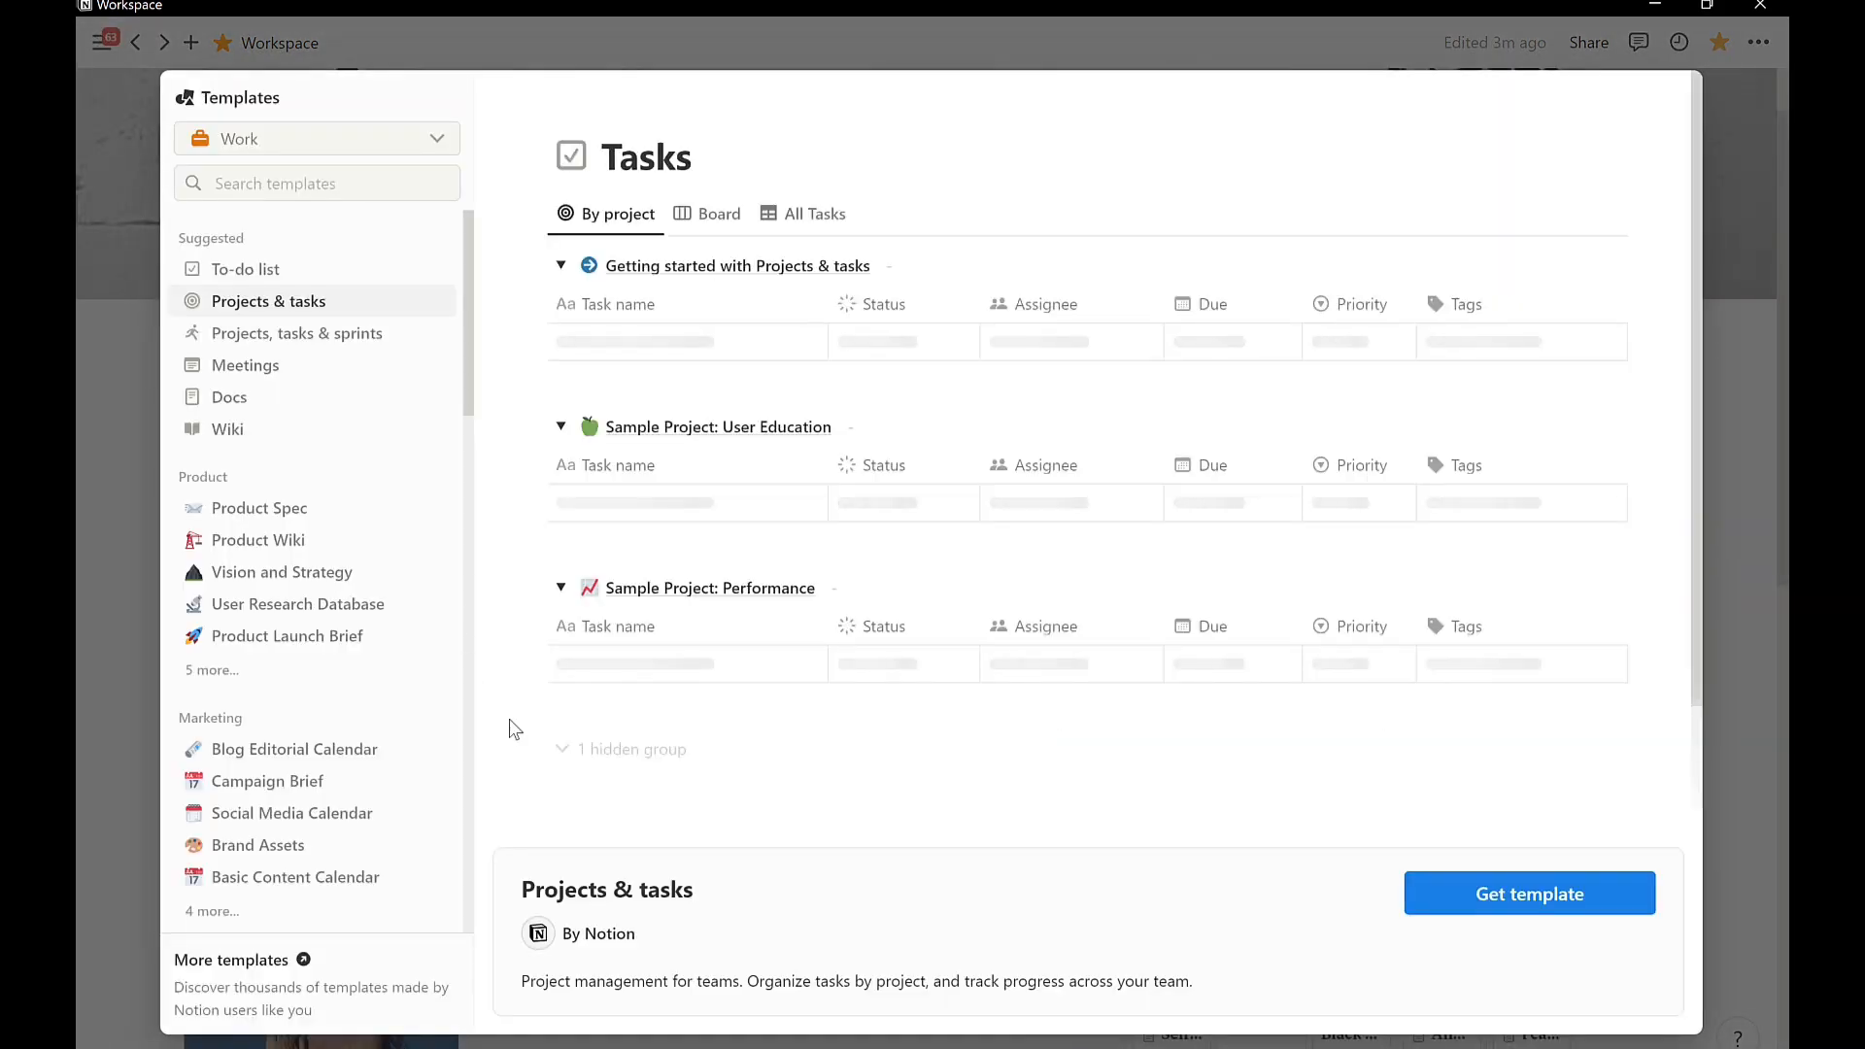
{"action": "scroll", "coordinate": [289, 604], "scroll_direction": "down", "scroll_amount": 2}
{"action": "scroll", "coordinate": [290, 604], "scroll_direction": "down", "scroll_amount": 5}
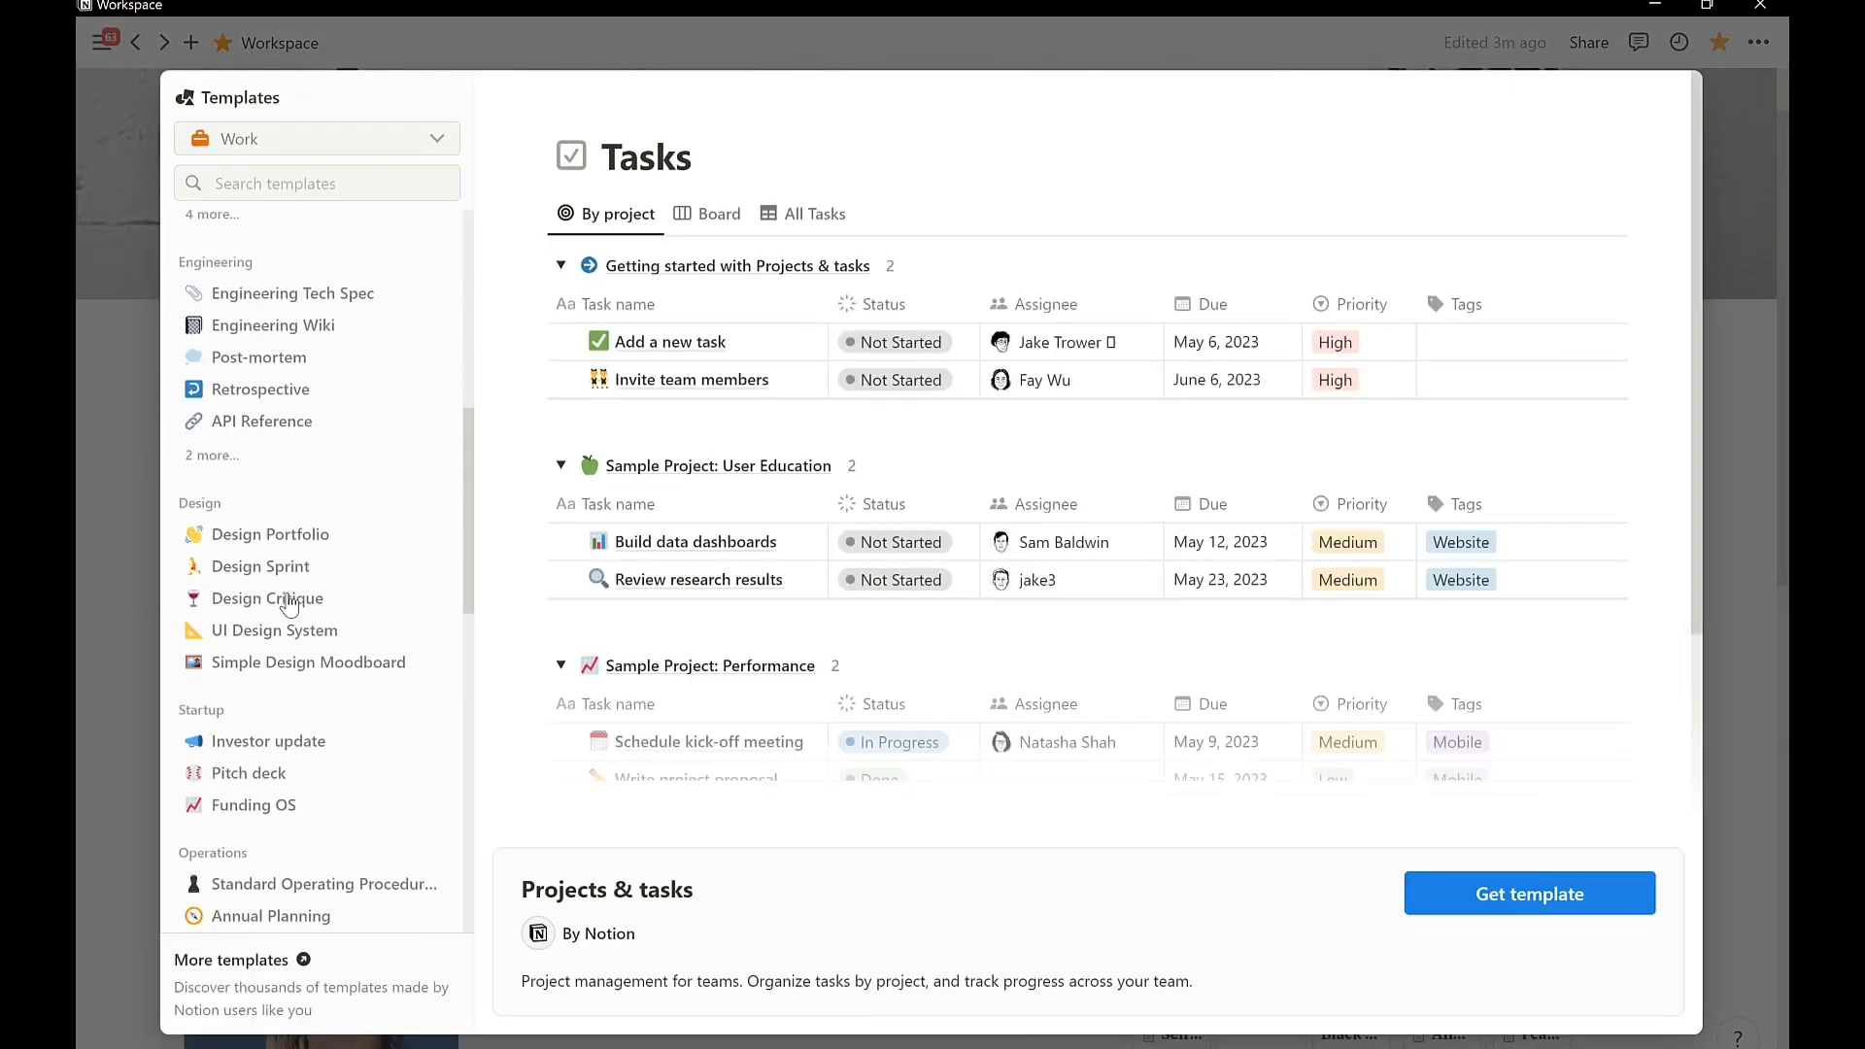
{"action": "scroll", "coordinate": [289, 605], "scroll_direction": "down", "scroll_amount": 4}
{"action": "scroll", "coordinate": [282, 437], "scroll_direction": "up", "scroll_amount": 9}
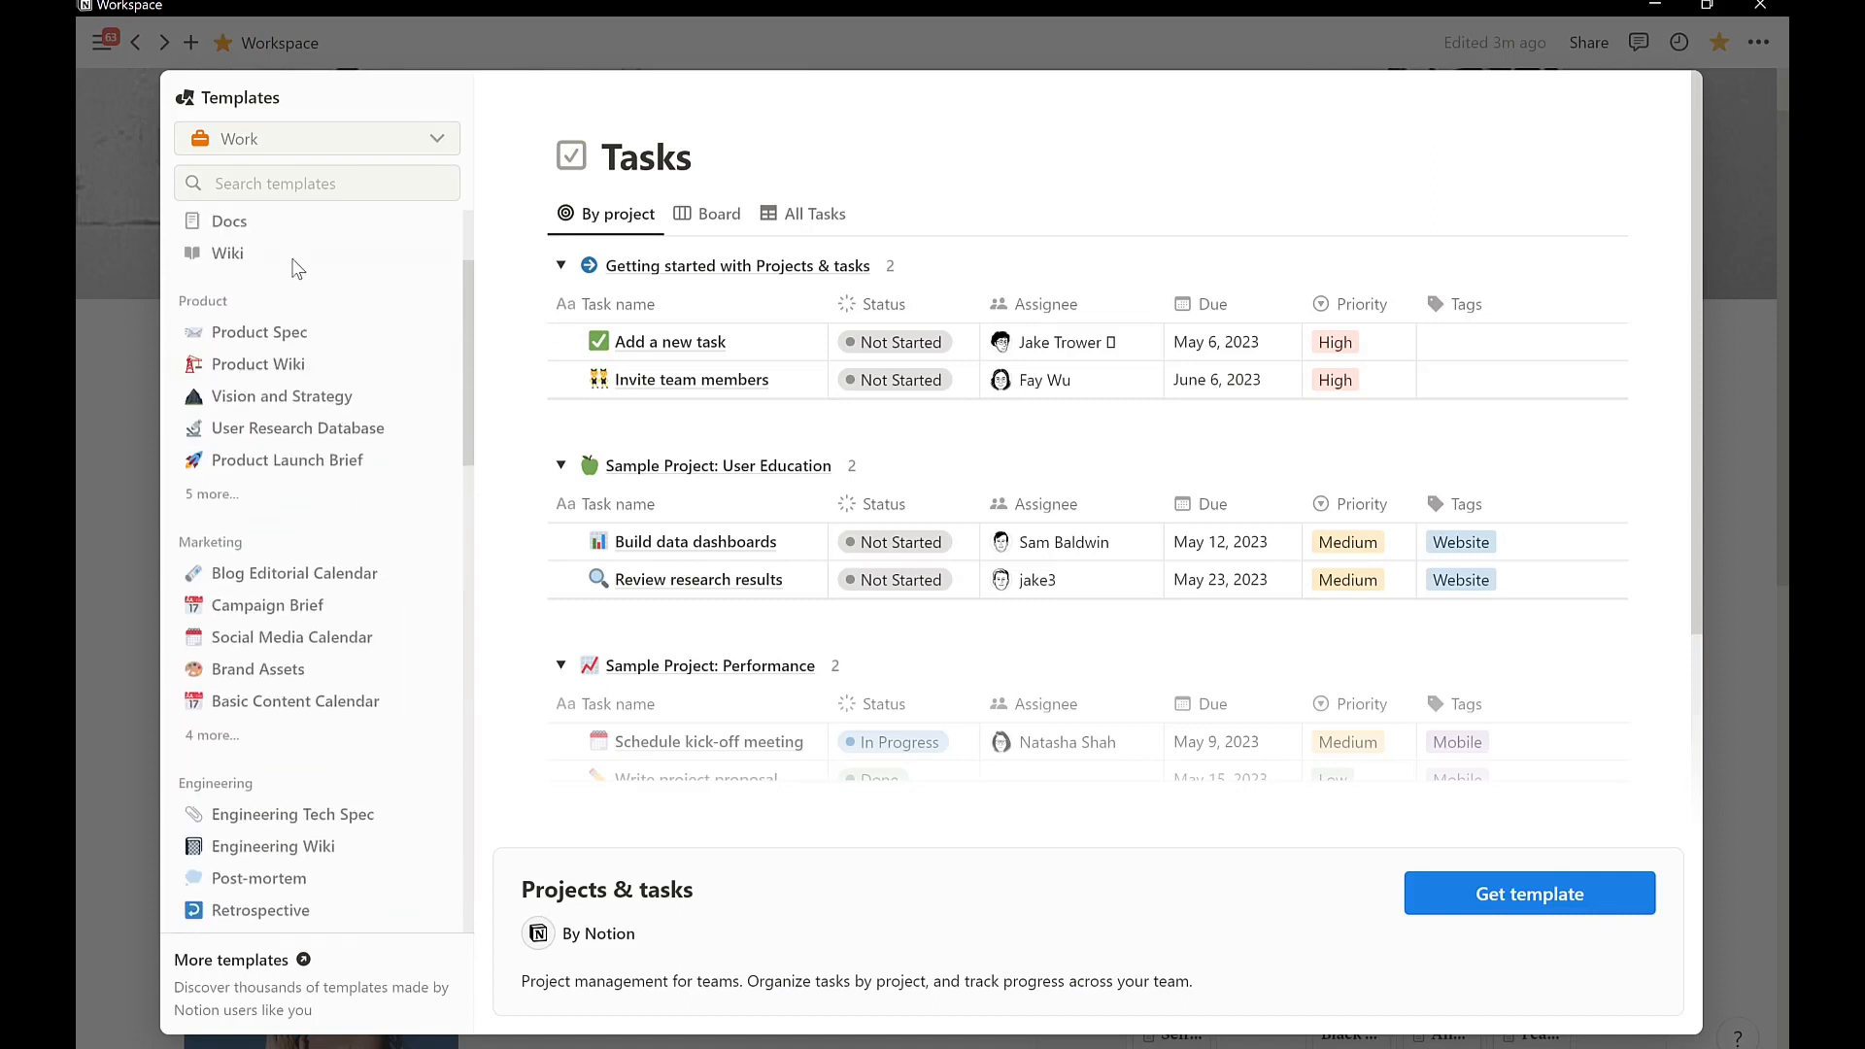
{"action": "left_click", "coordinate": [250, 437]}
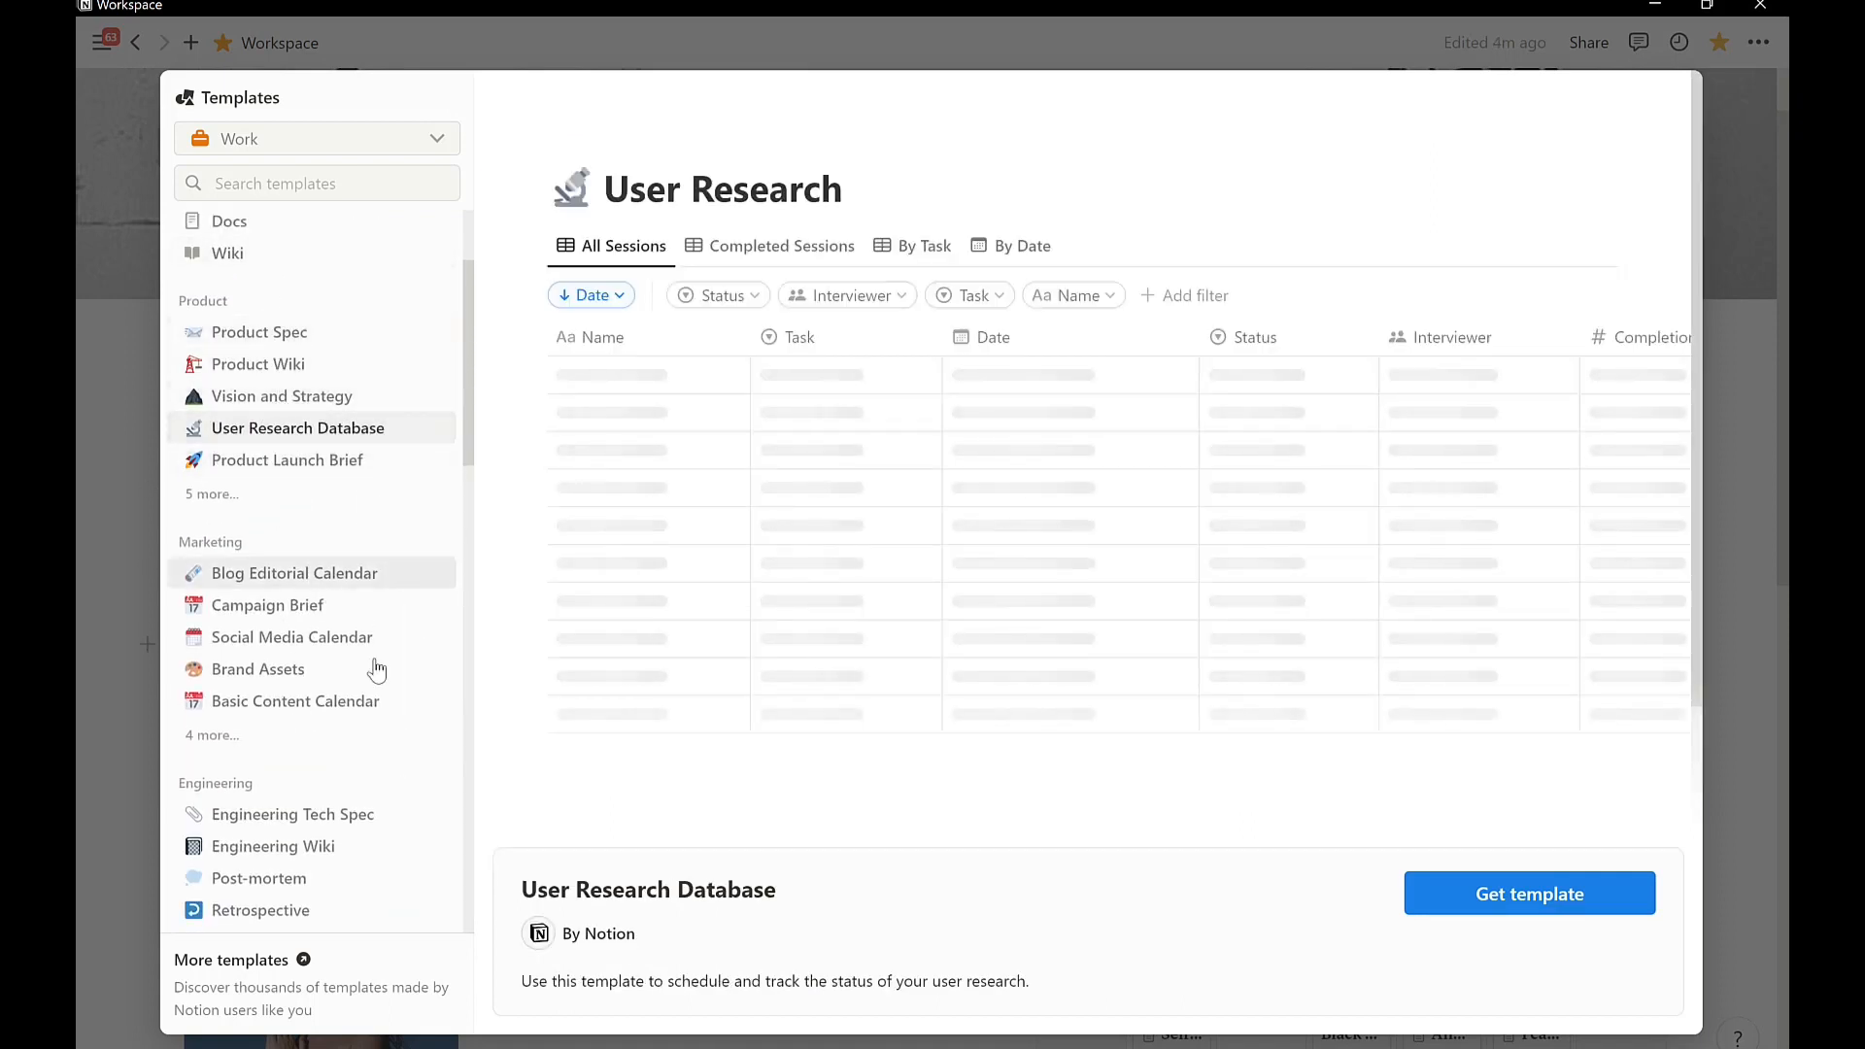
{"action": "scroll", "coordinate": [417, 612], "scroll_direction": "down", "scroll_amount": 2}
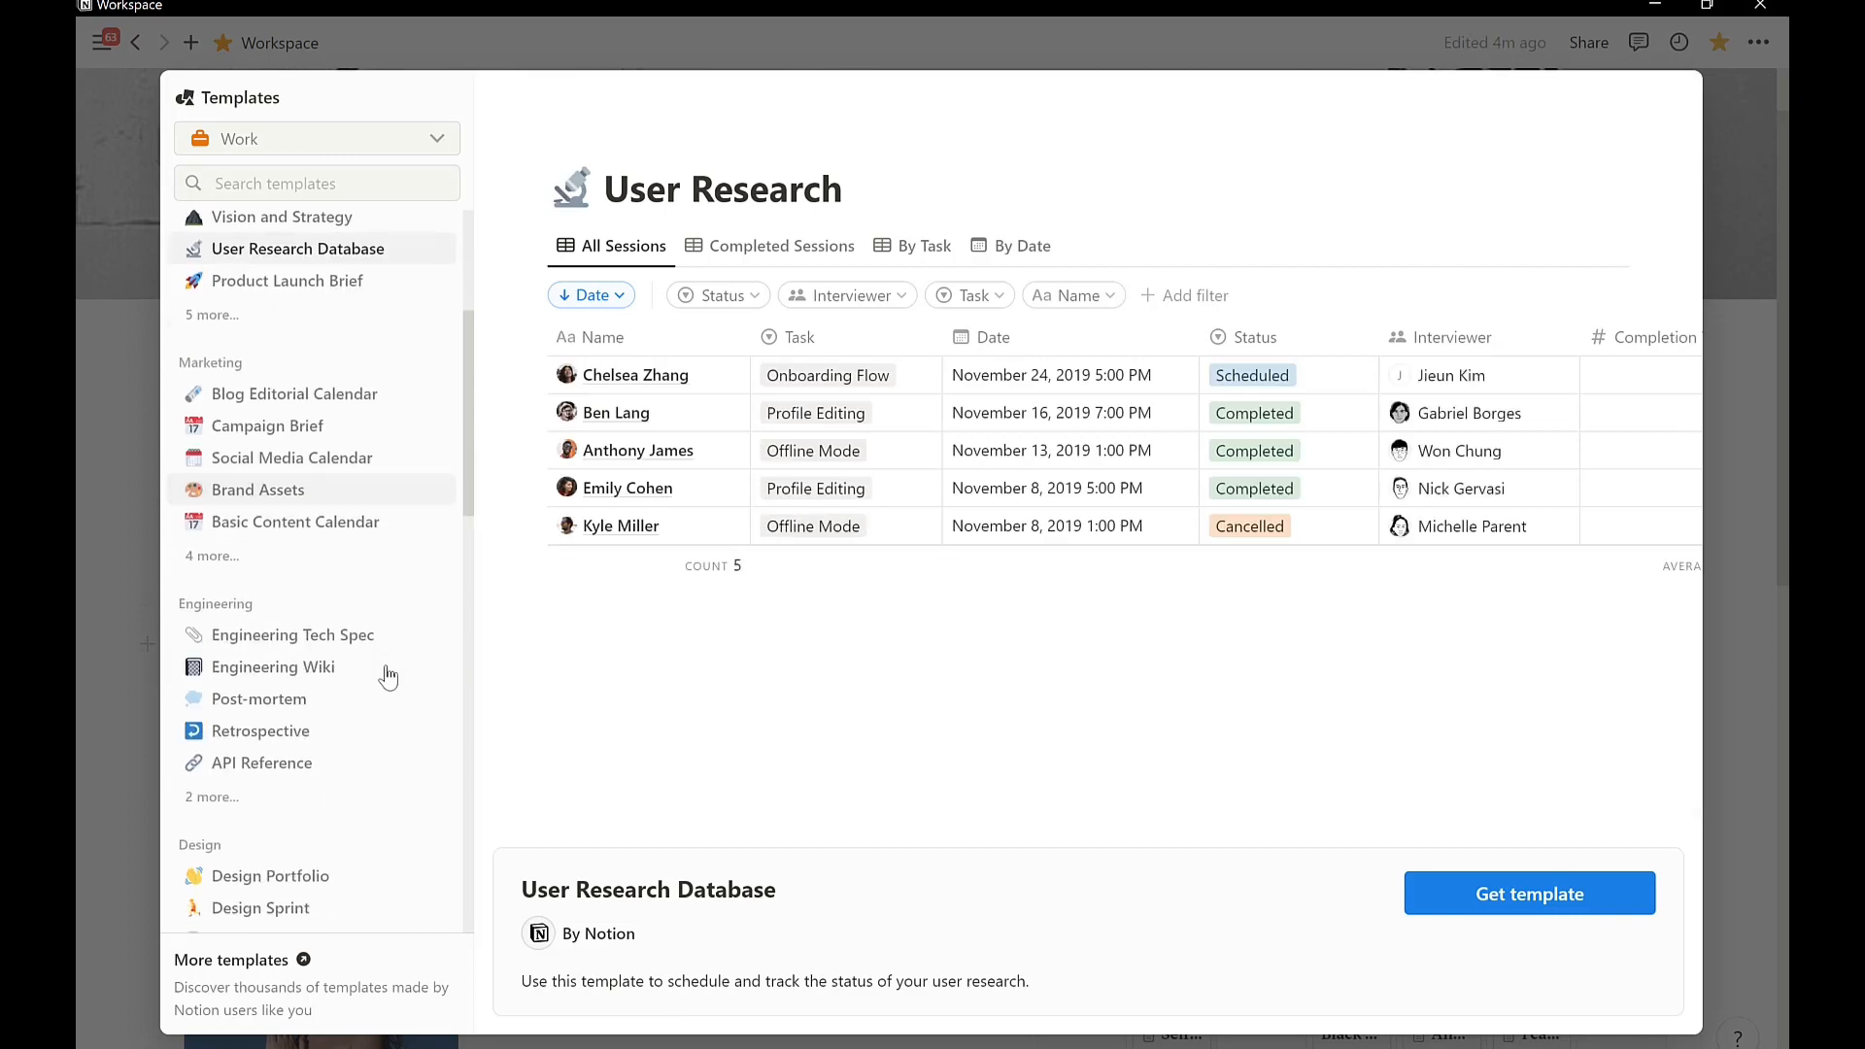
Preview the Brand Assets template and close the template gallery.
{"action": "left_click", "coordinate": [262, 497]}
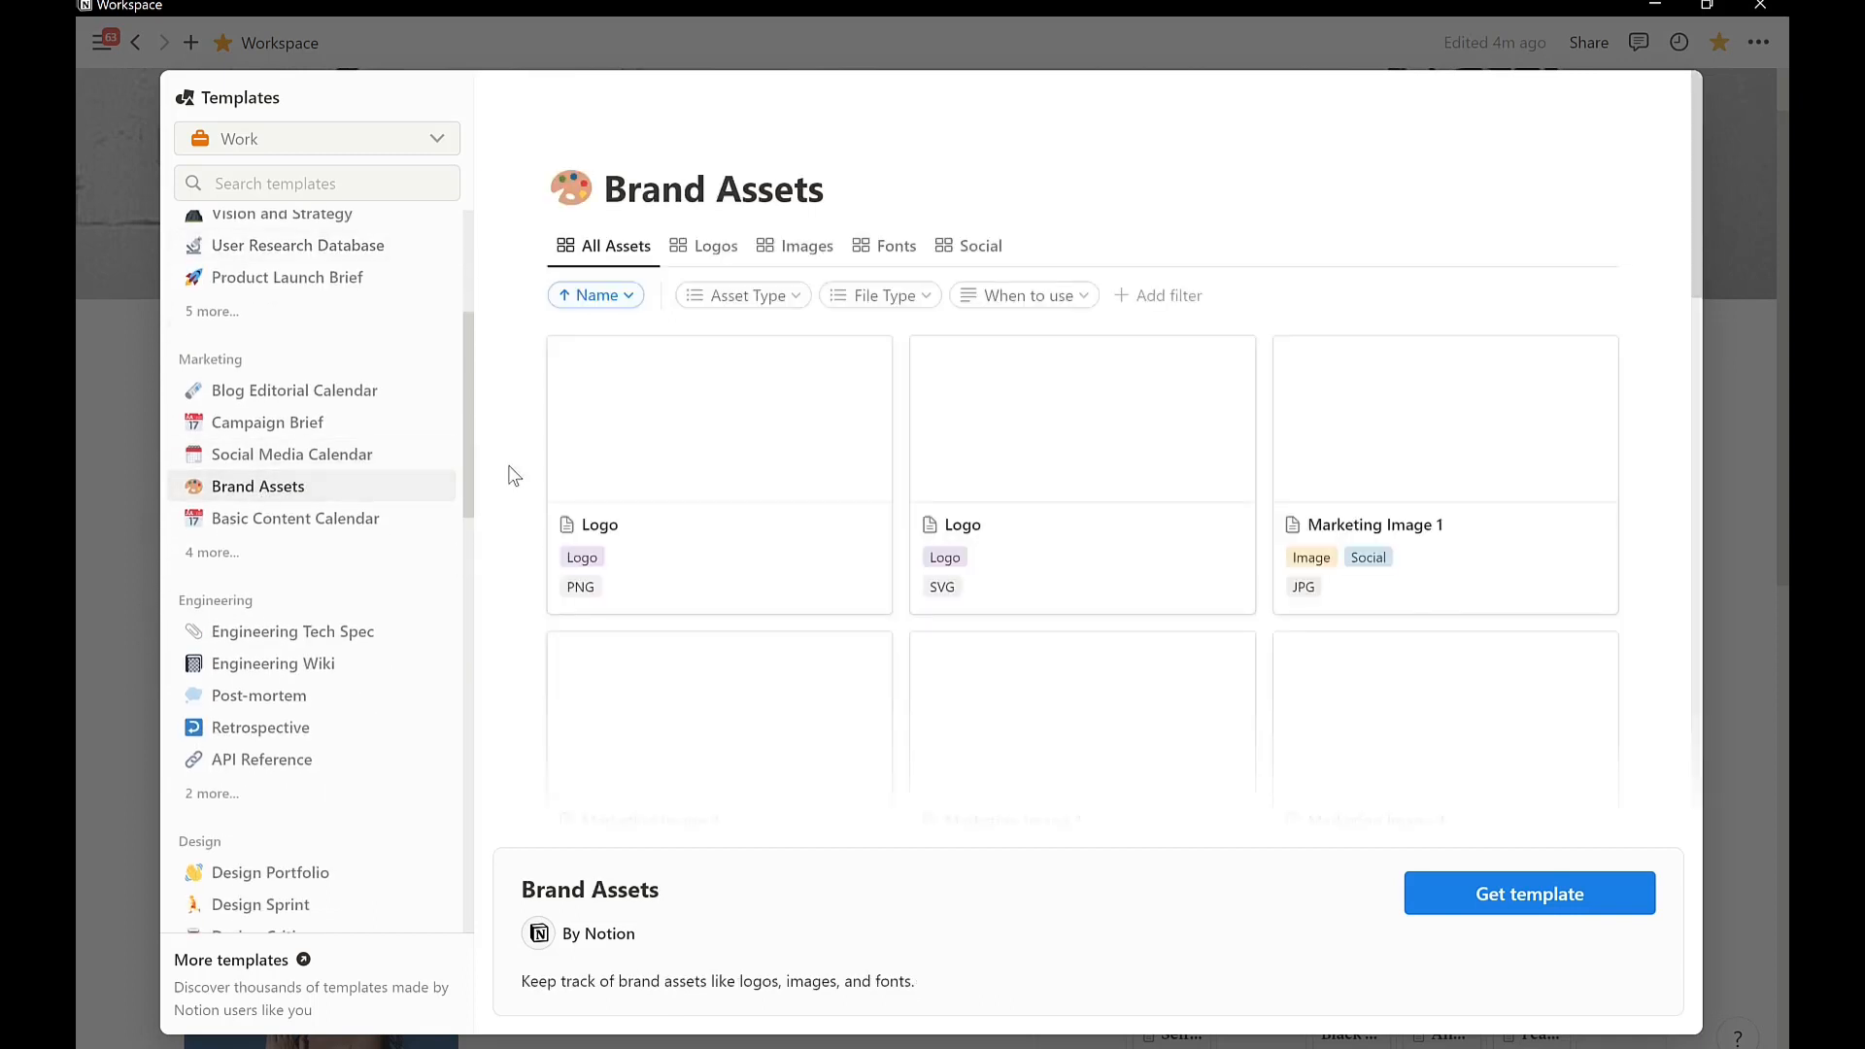
{"action": "left_click", "coordinate": [1743, 140]}
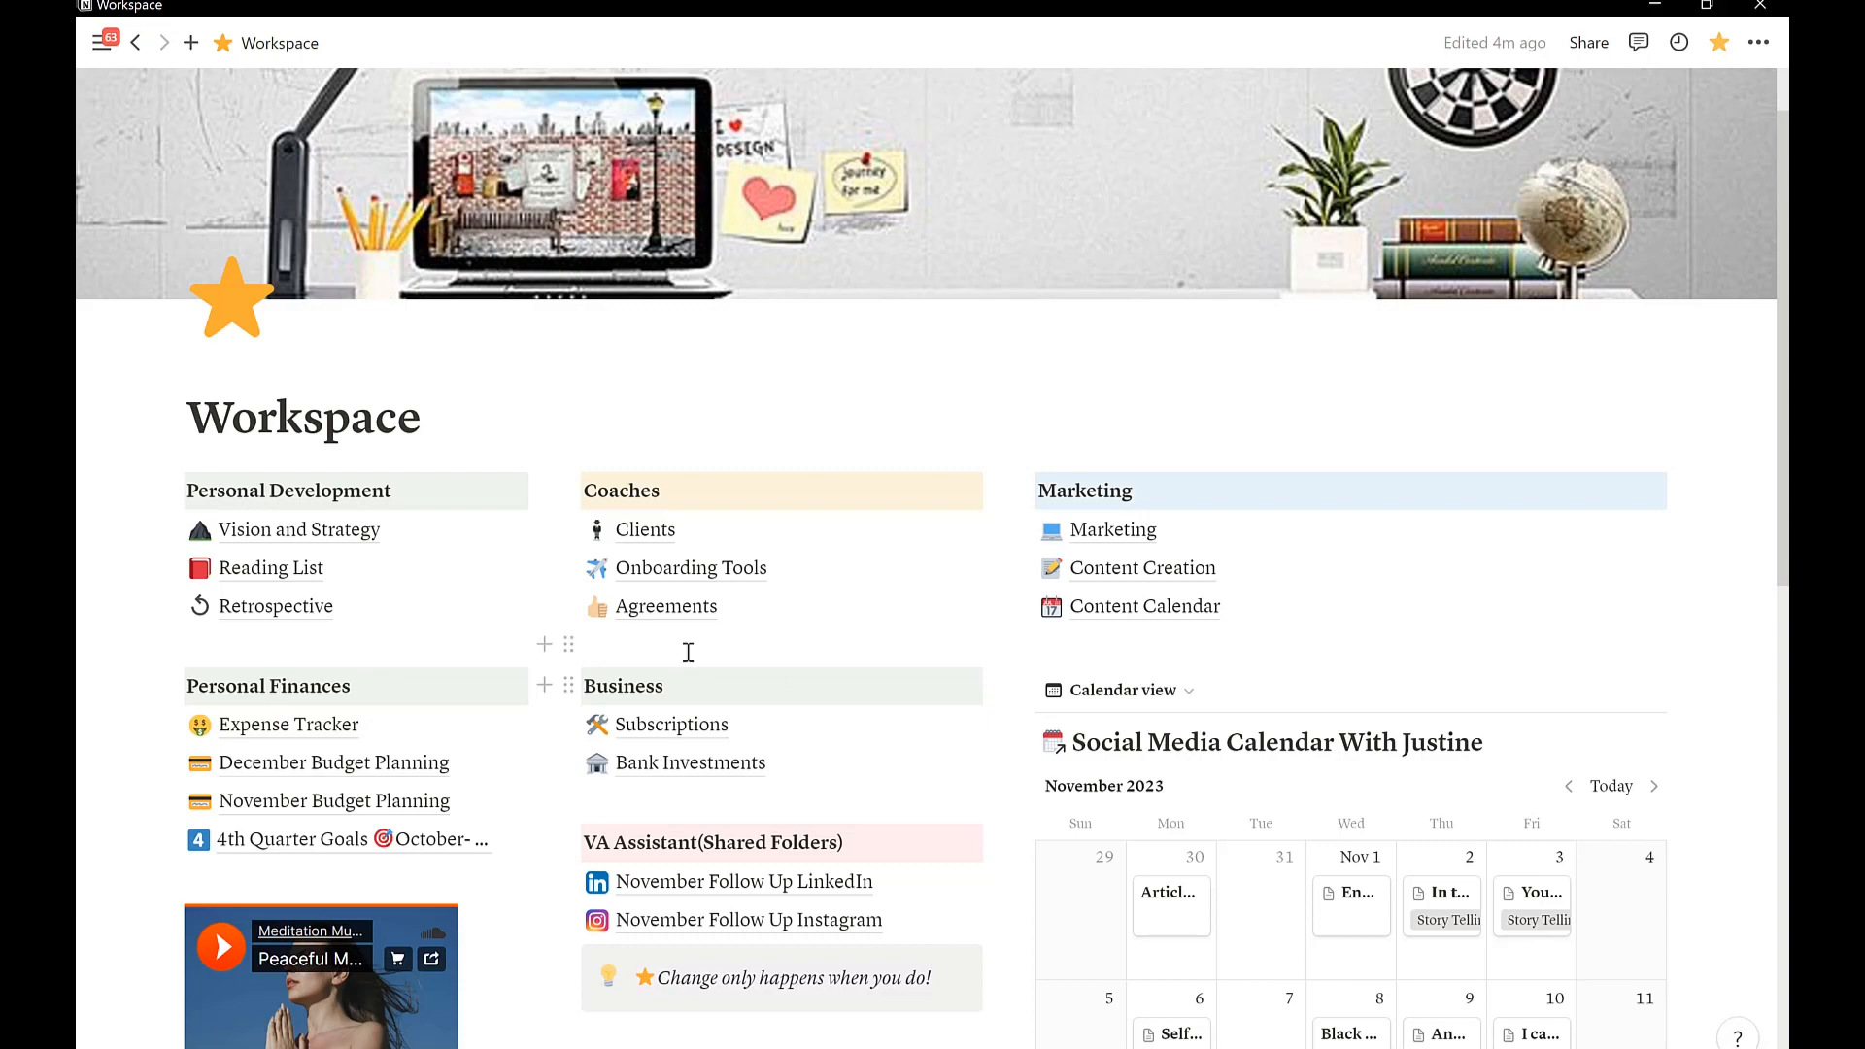
Check off Work on Vision Board in the To DO This Week list and look back over the Workspace page.
{"action": "scroll", "coordinate": [680, 650], "scroll_direction": "down", "scroll_amount": 5}
{"action": "left_click", "coordinate": [596, 759]}
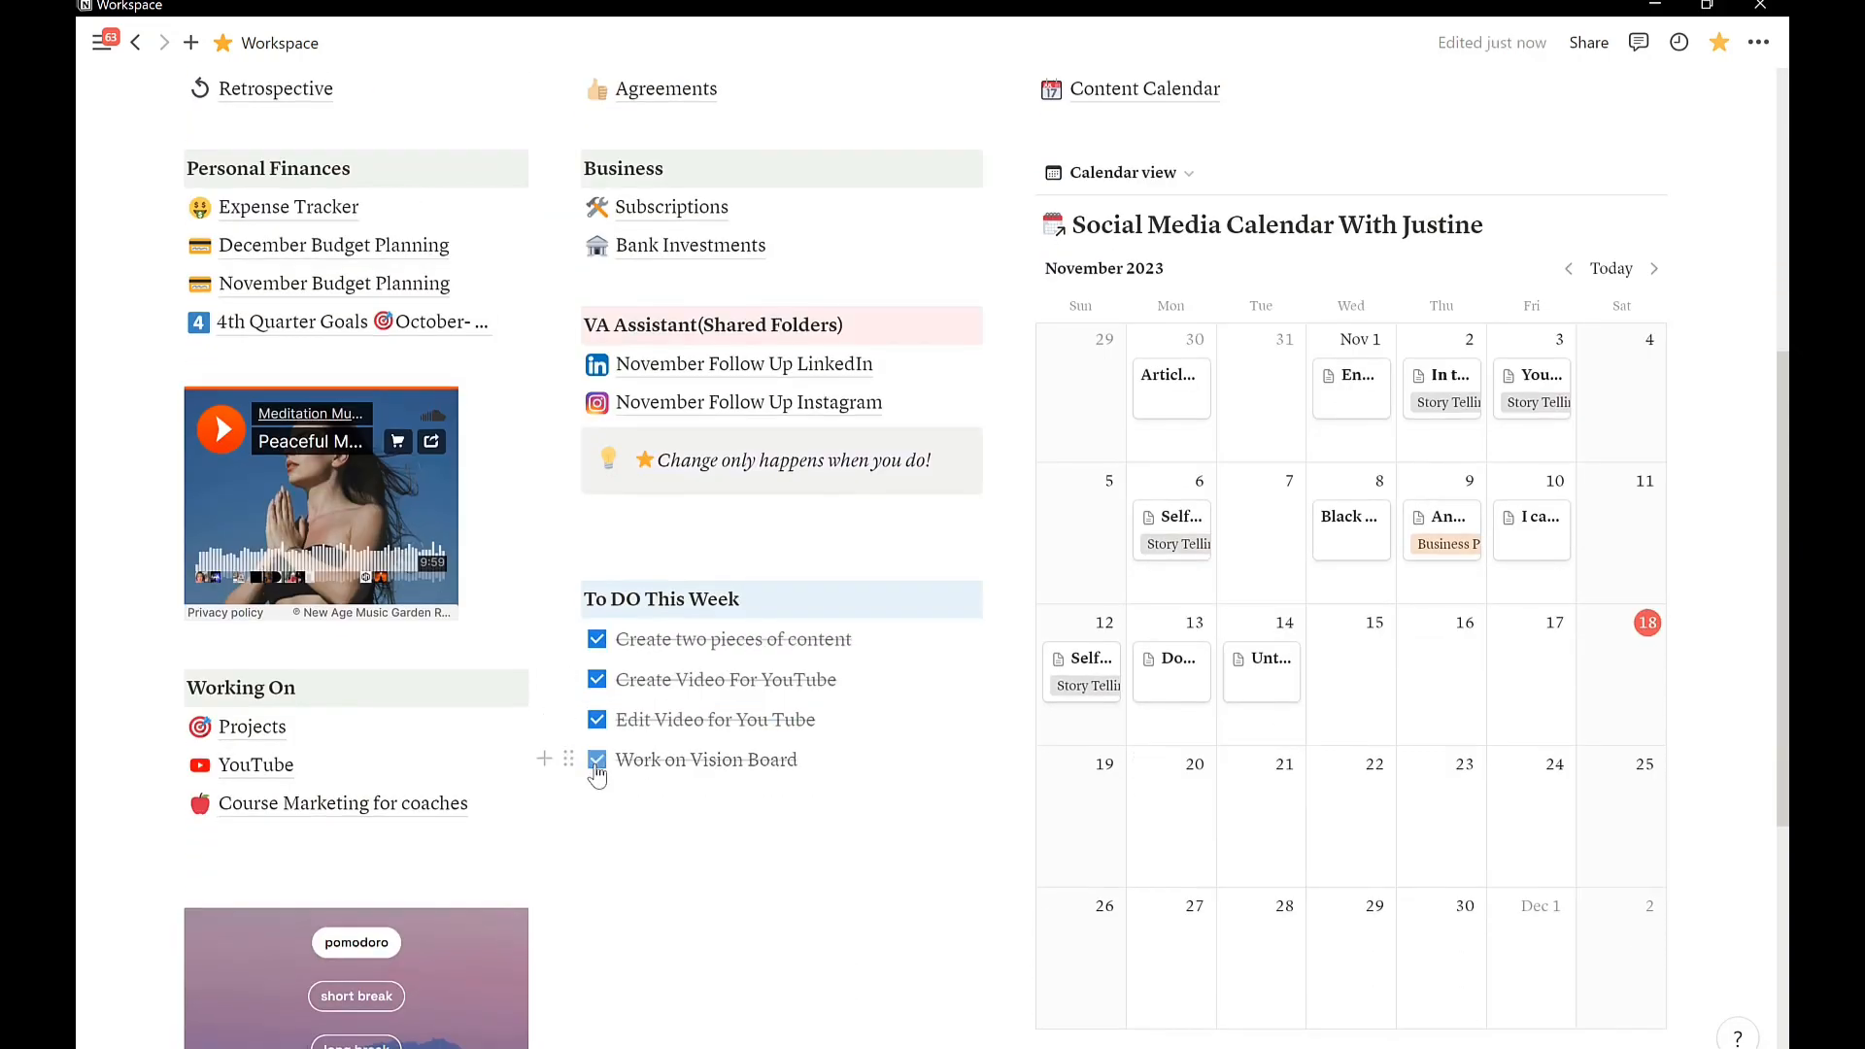
{"action": "scroll", "coordinate": [680, 763], "scroll_direction": "down", "scroll_amount": 2}
{"action": "scroll", "coordinate": [536, 406], "scroll_direction": "up", "scroll_amount": 8}
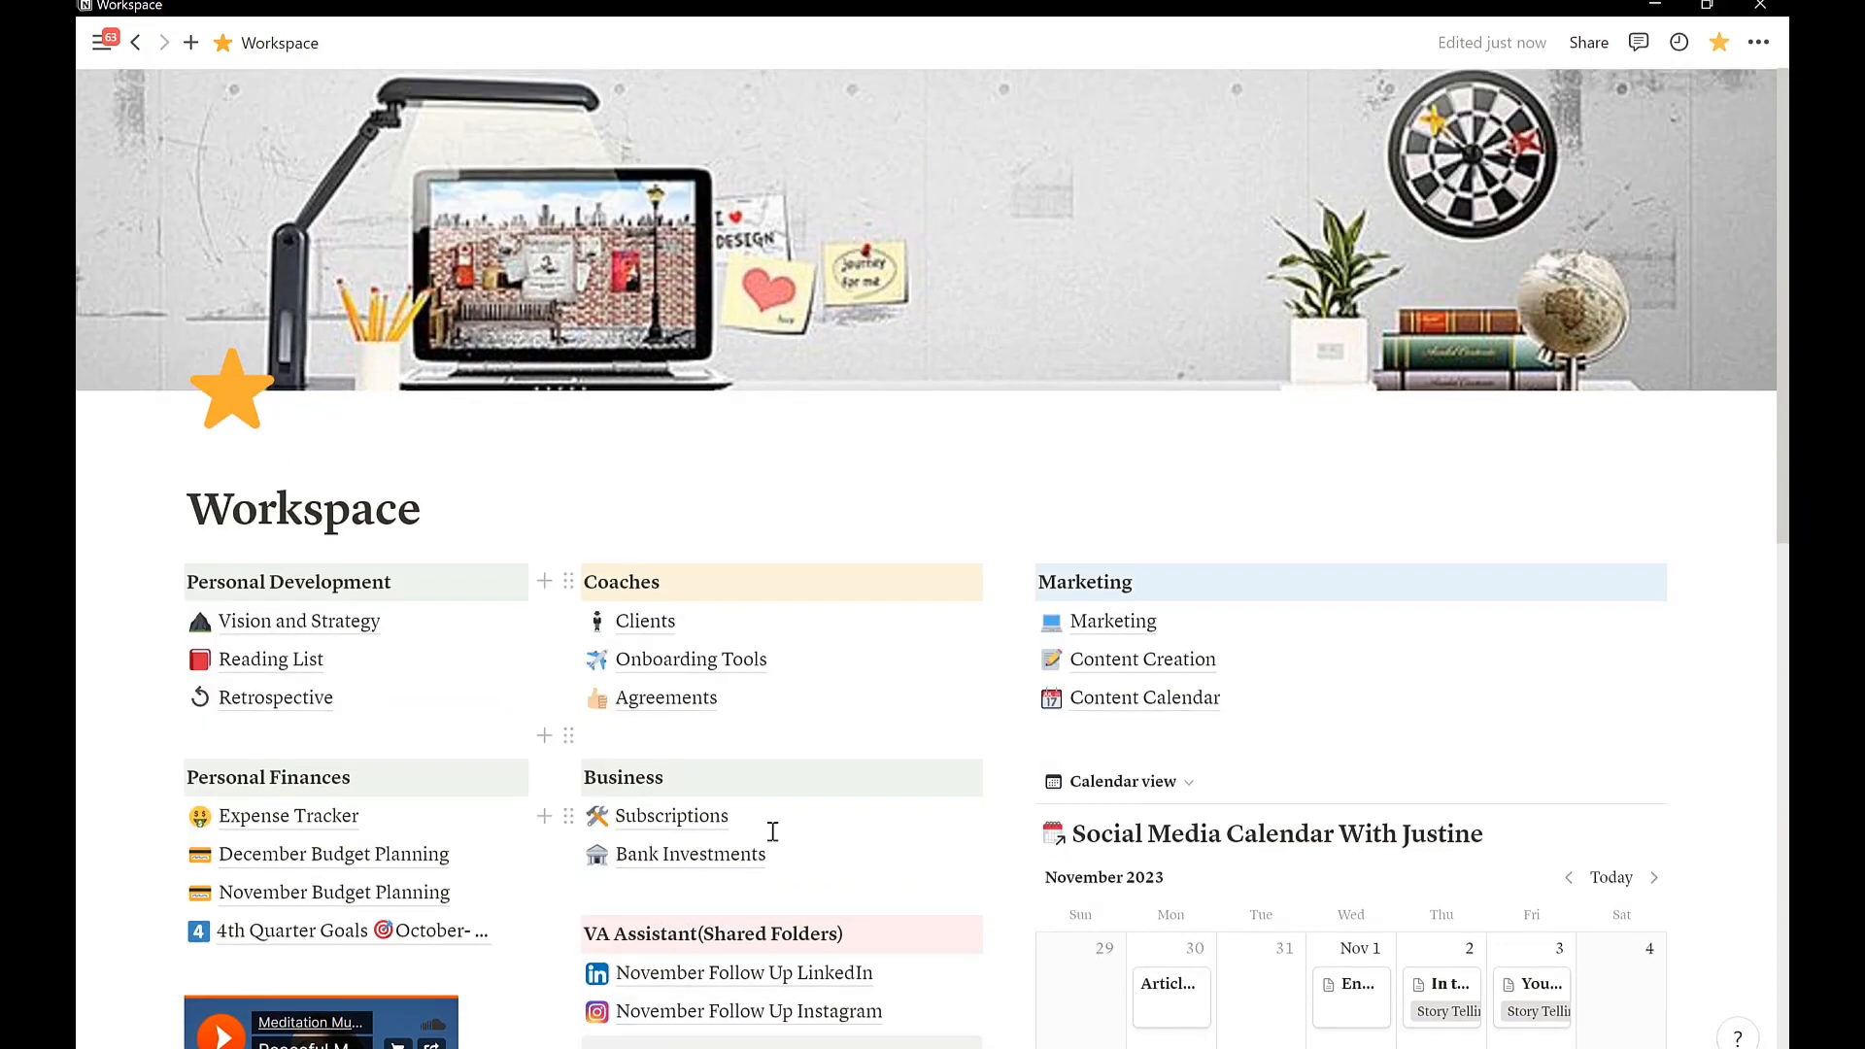
{"action": "scroll", "coordinate": [774, 831], "scroll_direction": "down", "scroll_amount": 4}
{"action": "scroll", "coordinate": [797, 874], "scroll_direction": "up", "scroll_amount": 2}
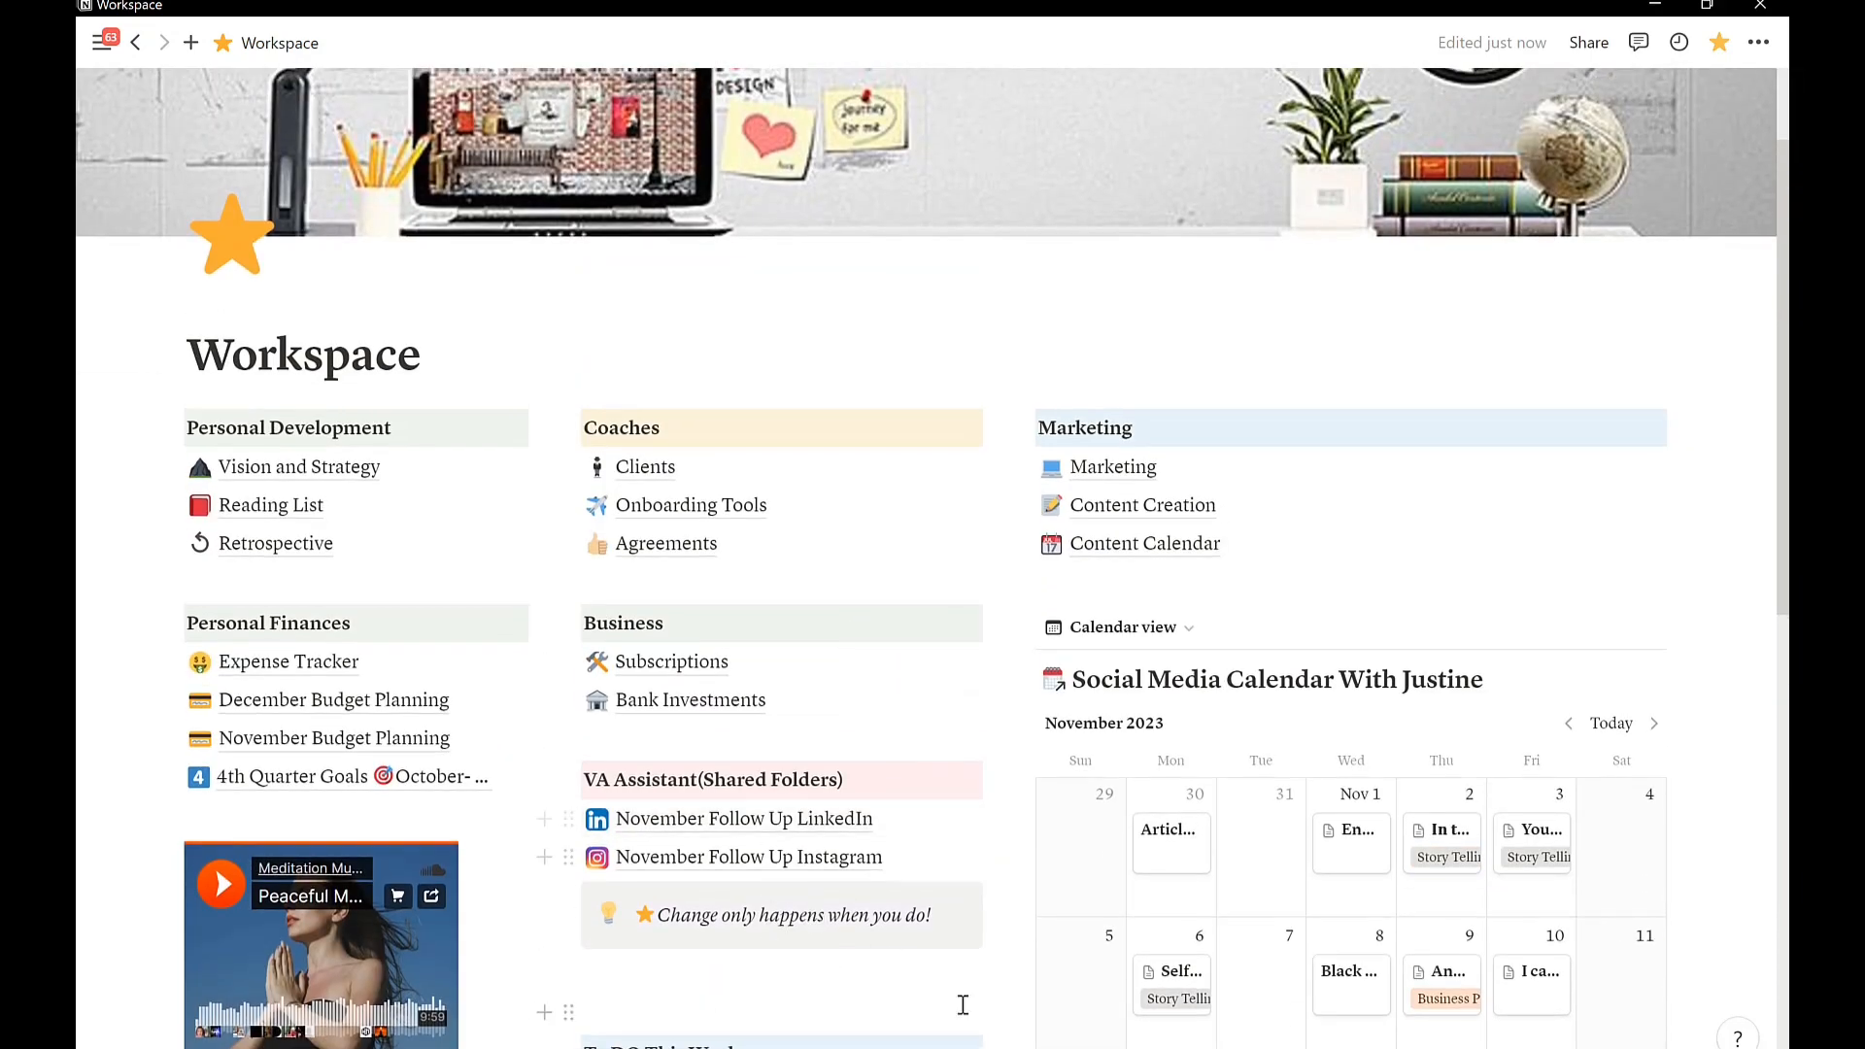
{"action": "scroll", "coordinate": [544, 835], "scroll_direction": "up", "scroll_amount": 1}
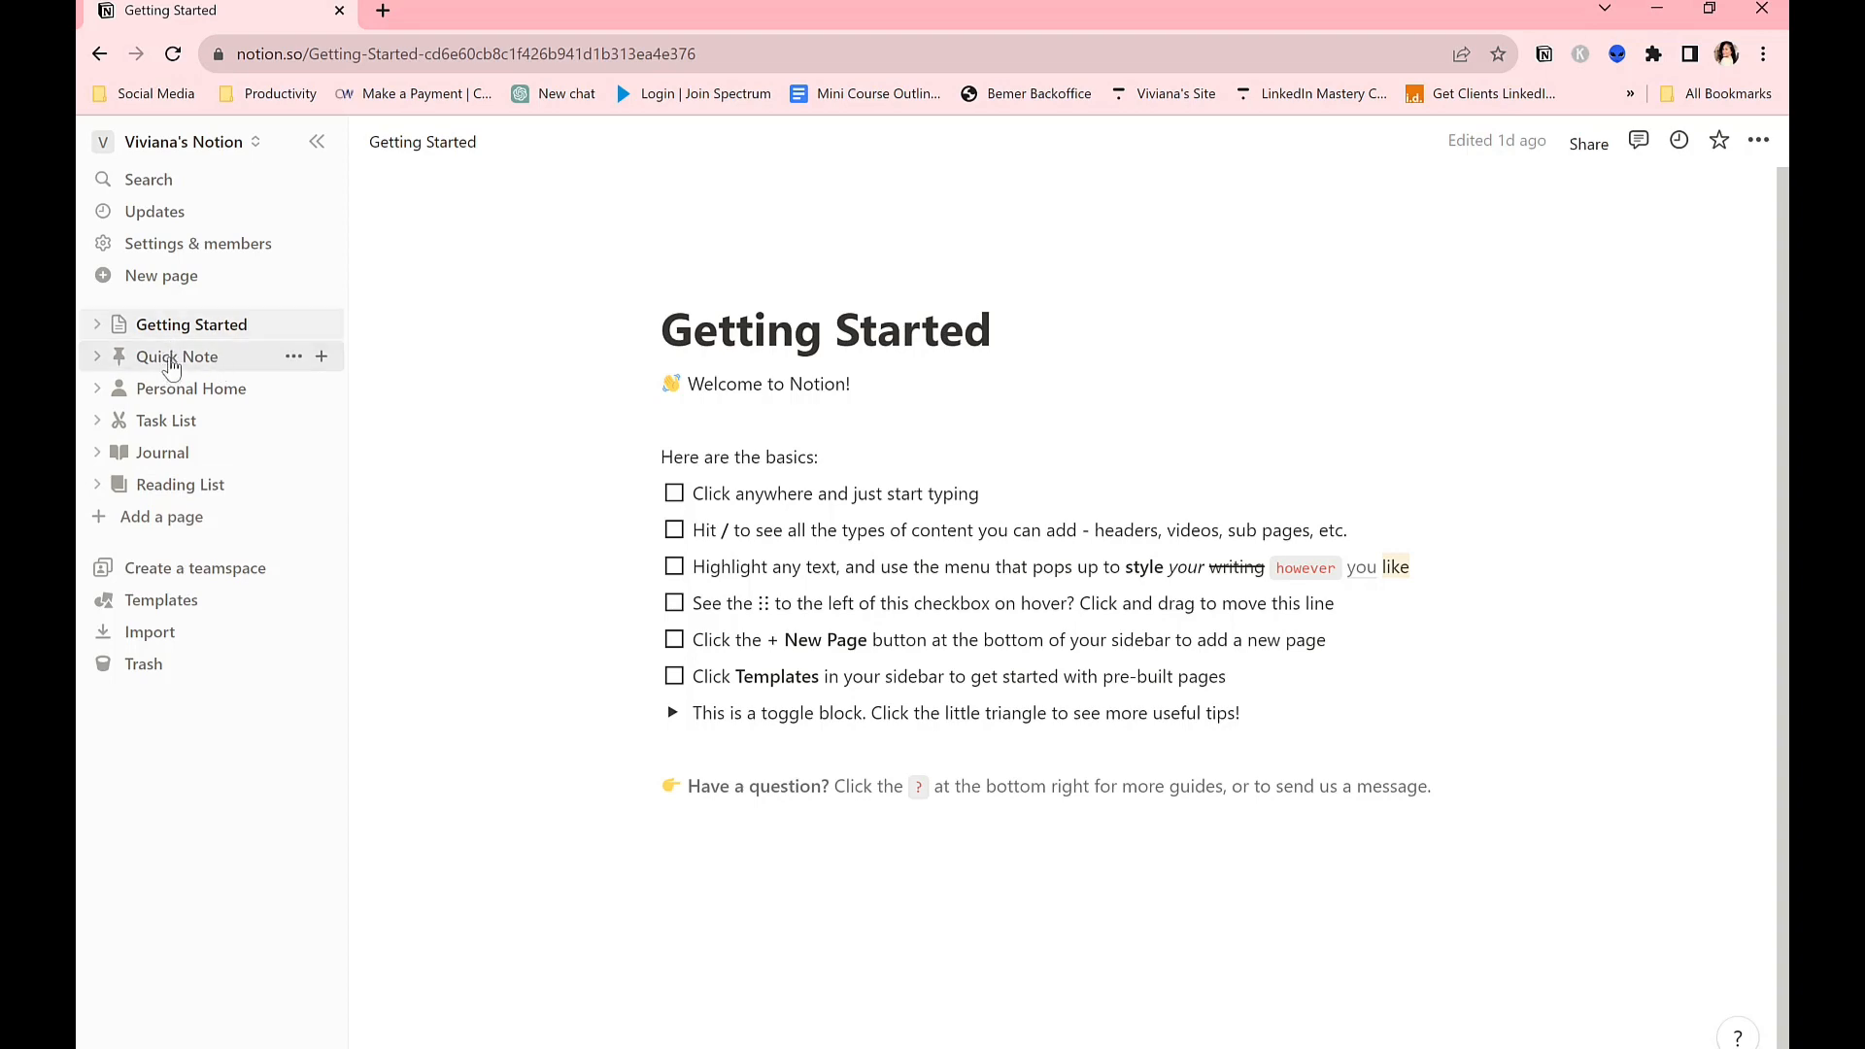
Open the Quick Note page and look over its sample text, to-do list, sub-page and embedded links.
{"action": "left_click", "coordinate": [172, 359]}
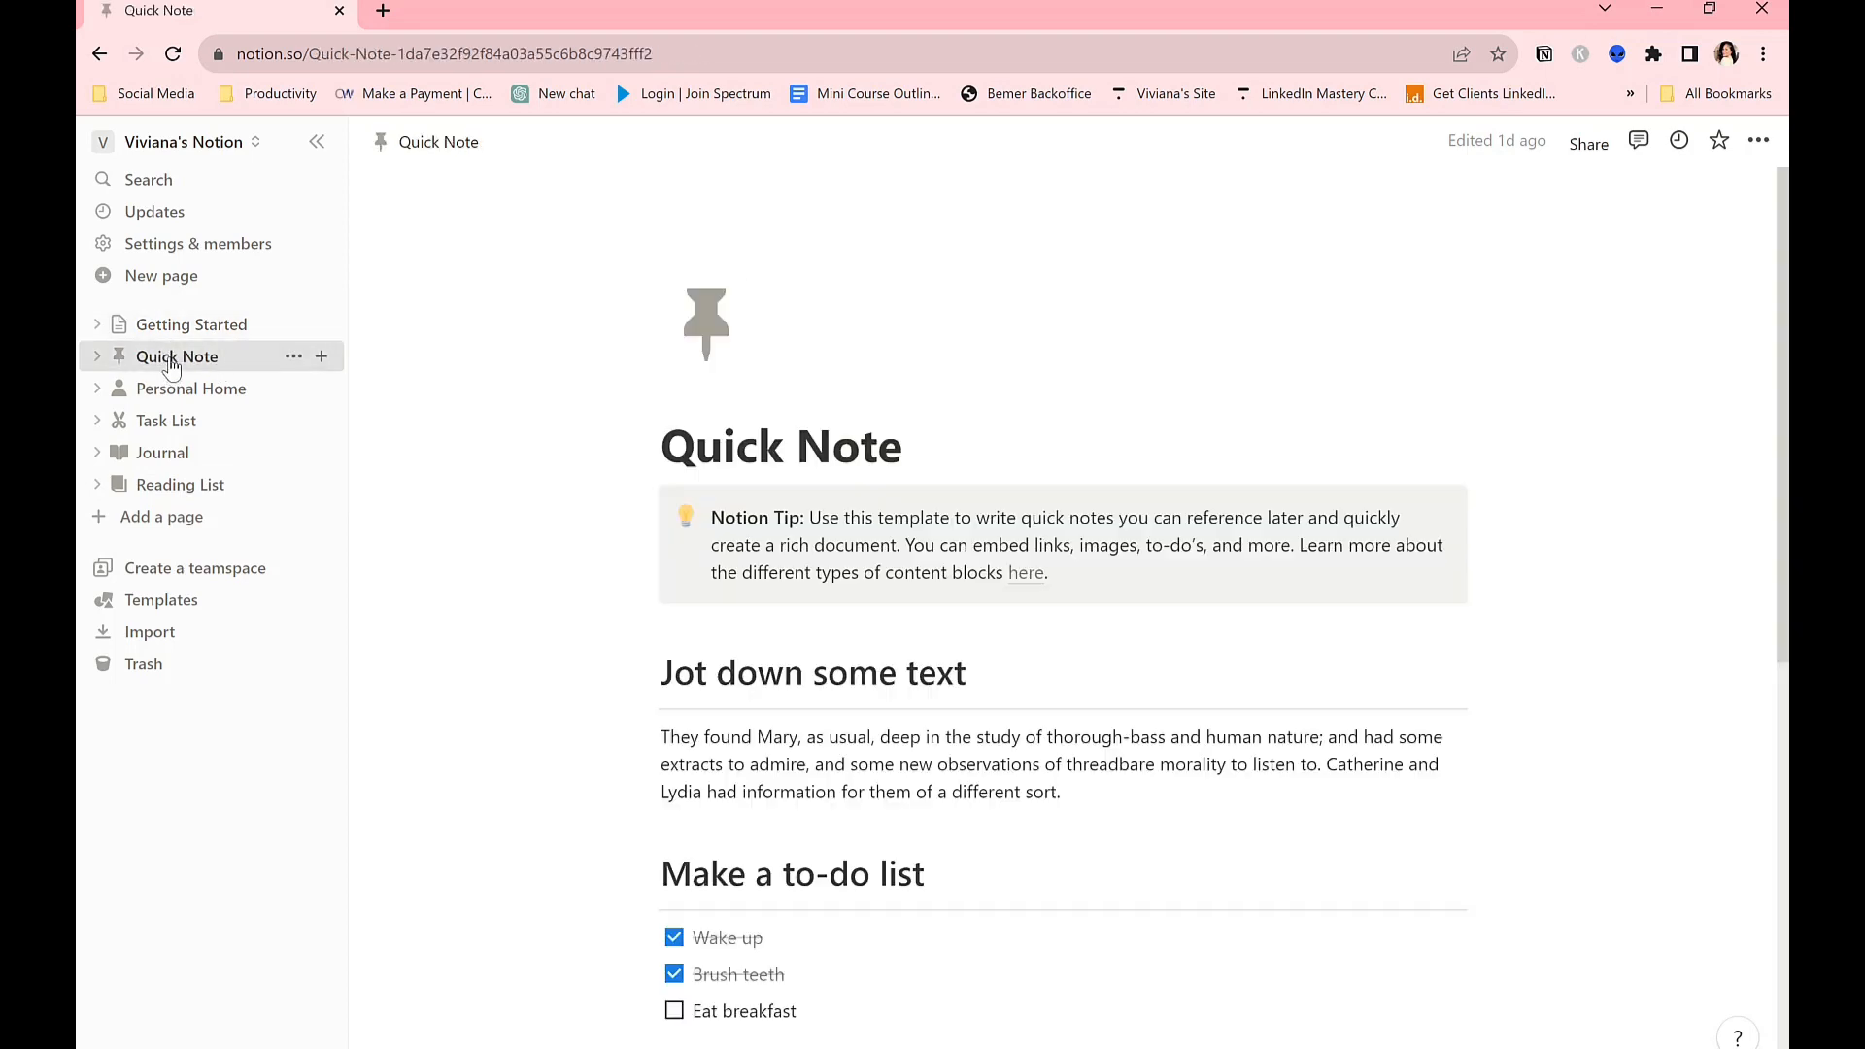
{"action": "scroll", "coordinate": [895, 745], "scroll_direction": "down", "scroll_amount": 3}
{"action": "scroll", "coordinate": [893, 576], "scroll_direction": "up", "scroll_amount": 3}
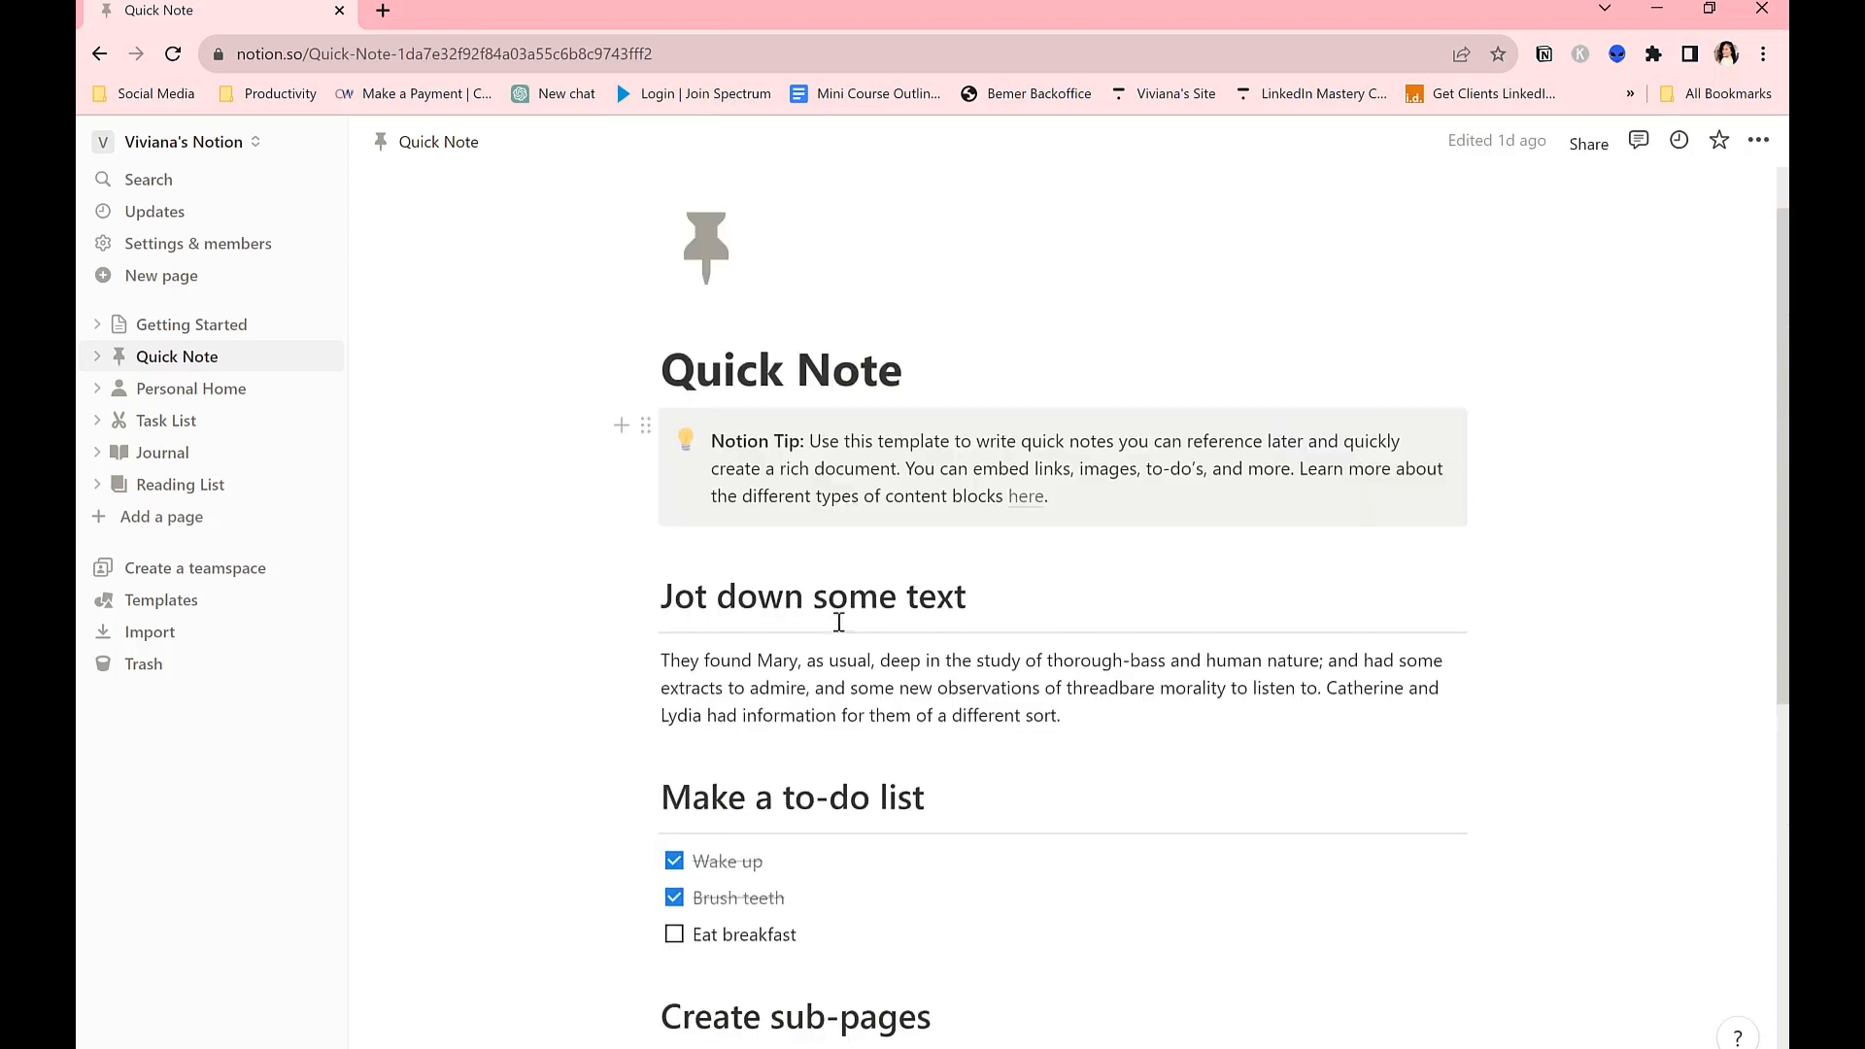
{"action": "scroll", "coordinate": [875, 678], "scroll_direction": "down", "scroll_amount": 8}
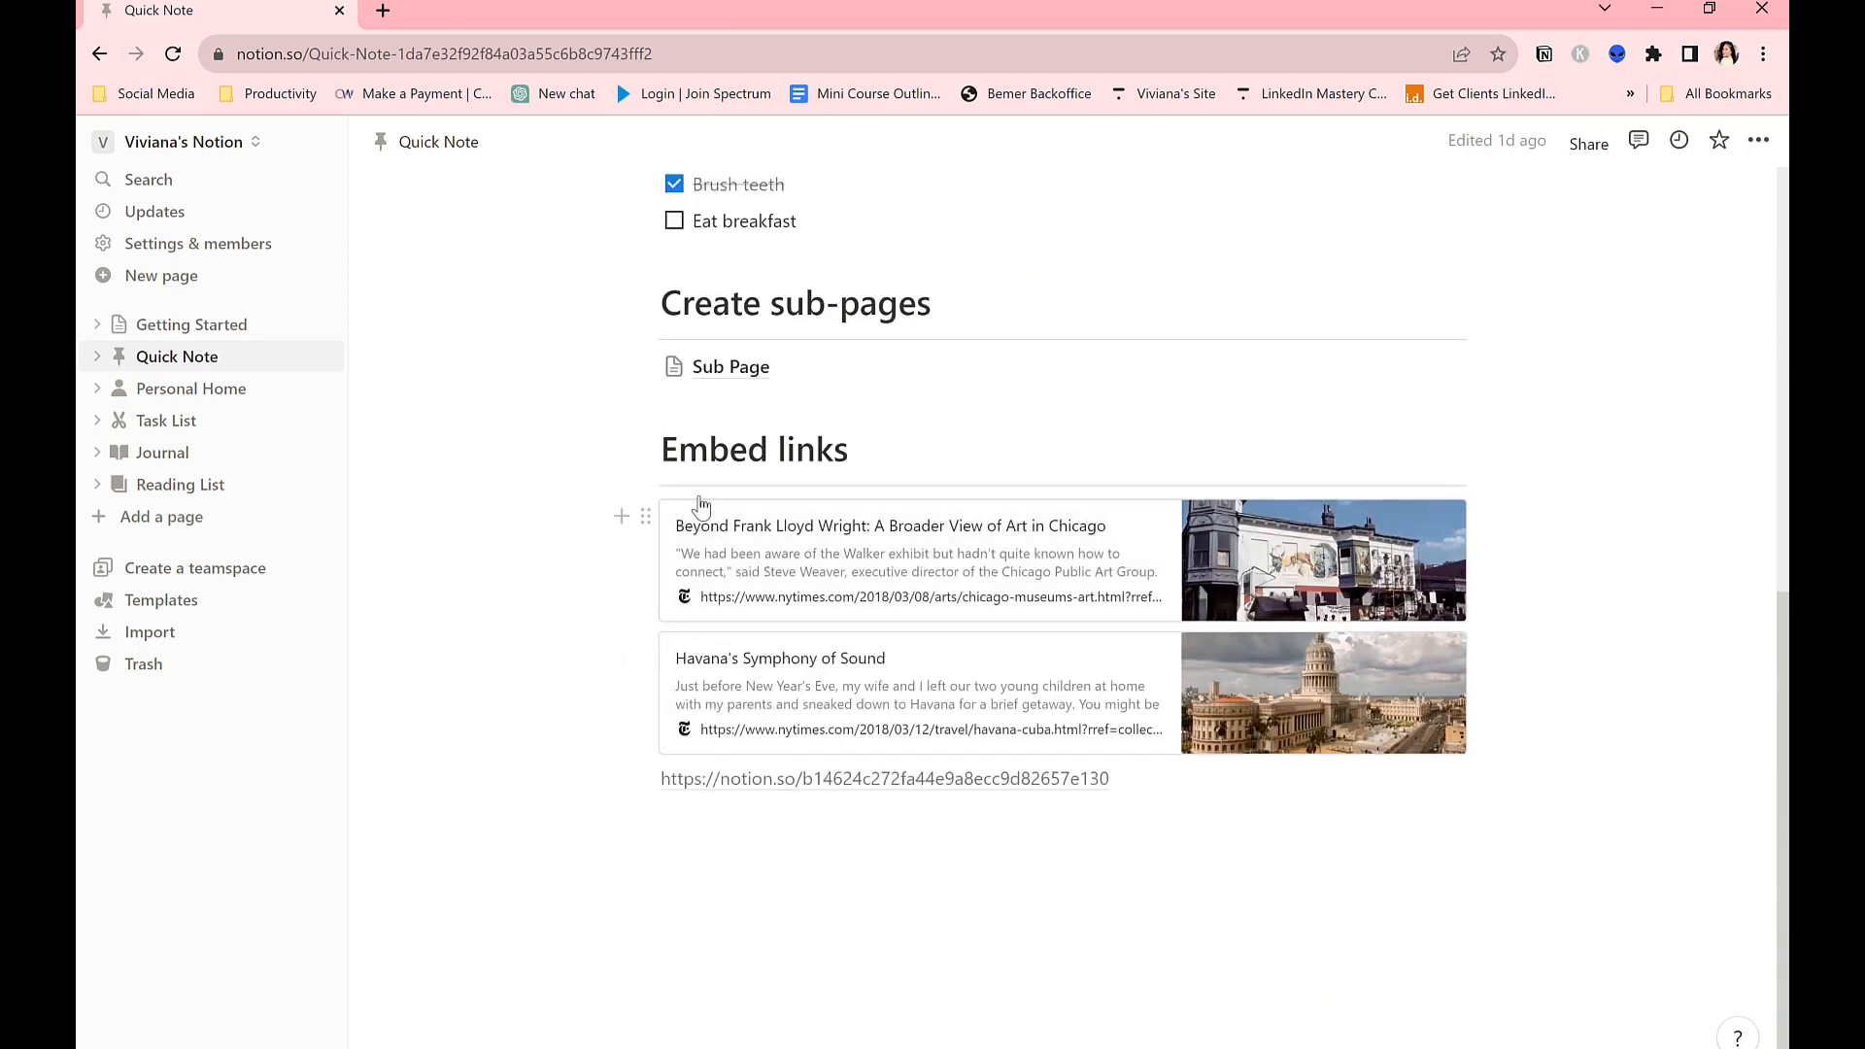
{"action": "scroll", "coordinate": [891, 270], "scroll_direction": "up", "scroll_amount": 2}
{"action": "scroll", "coordinate": [917, 583], "scroll_direction": "up", "scroll_amount": 2}
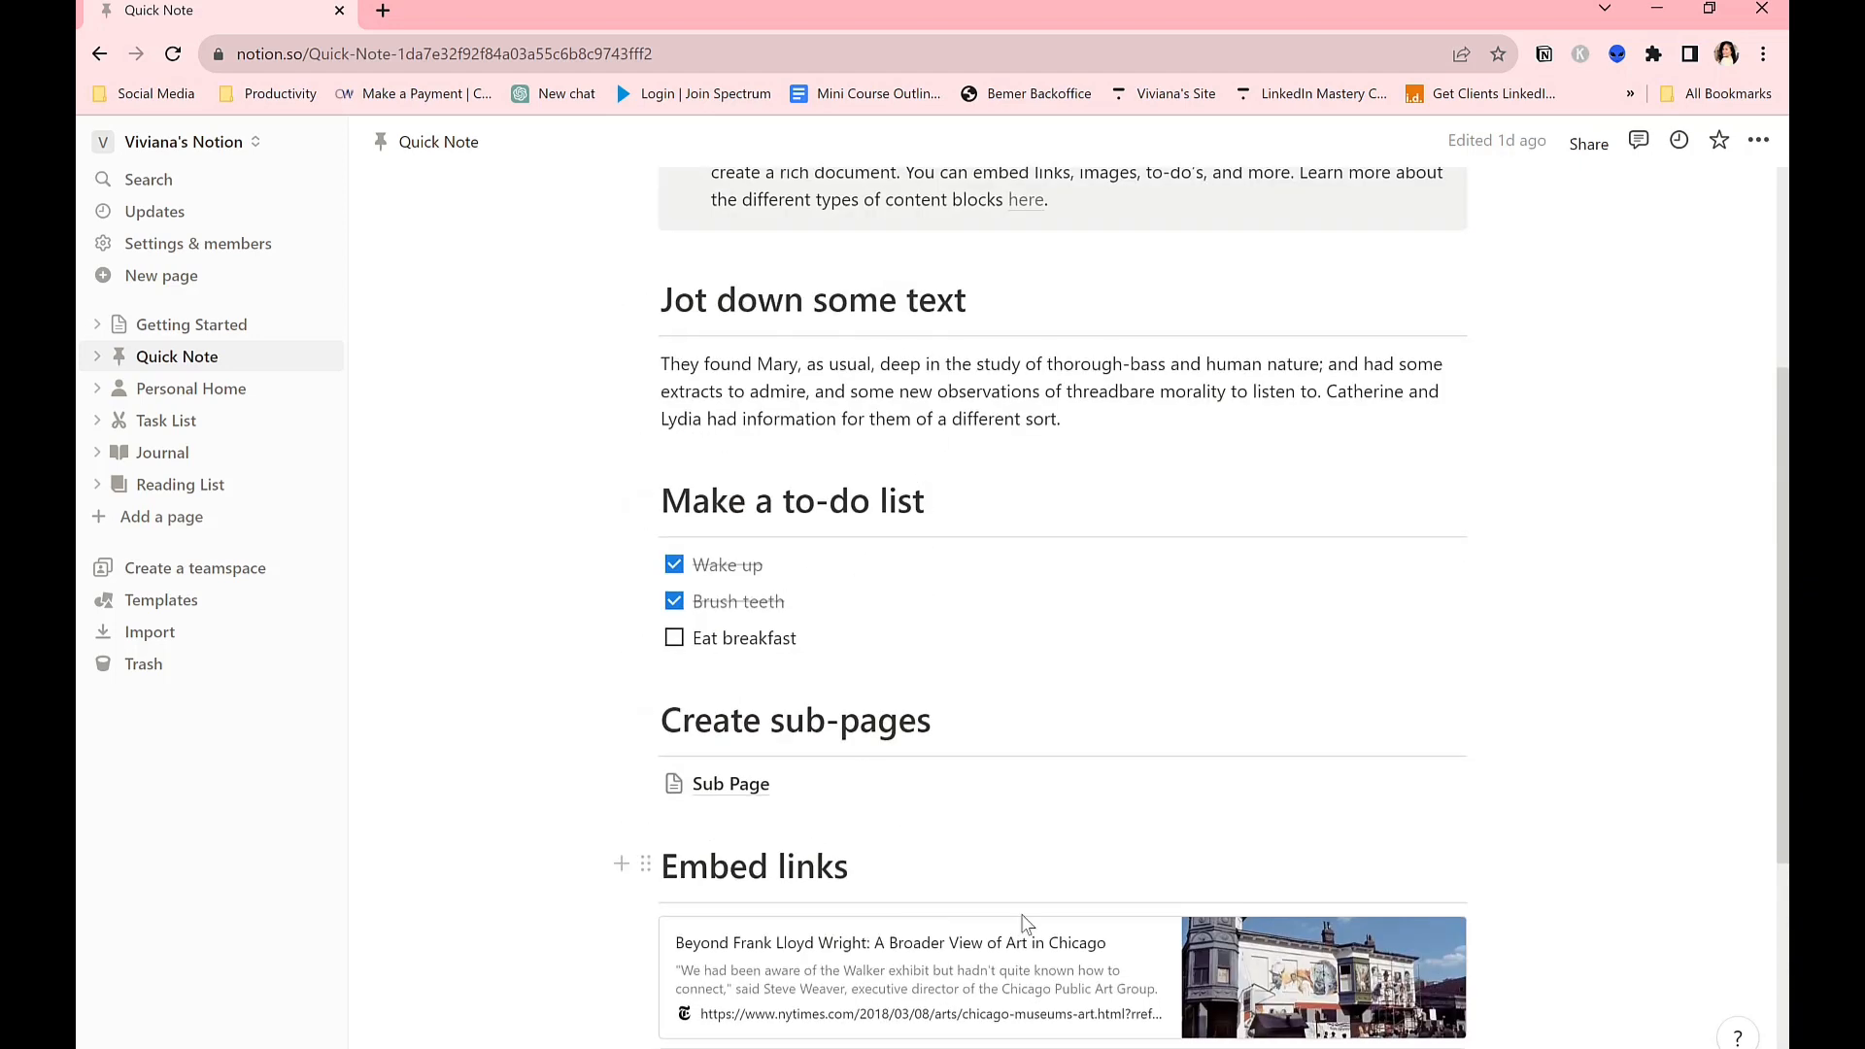
{"action": "scroll", "coordinate": [1023, 923], "scroll_direction": "up", "scroll_amount": 1}
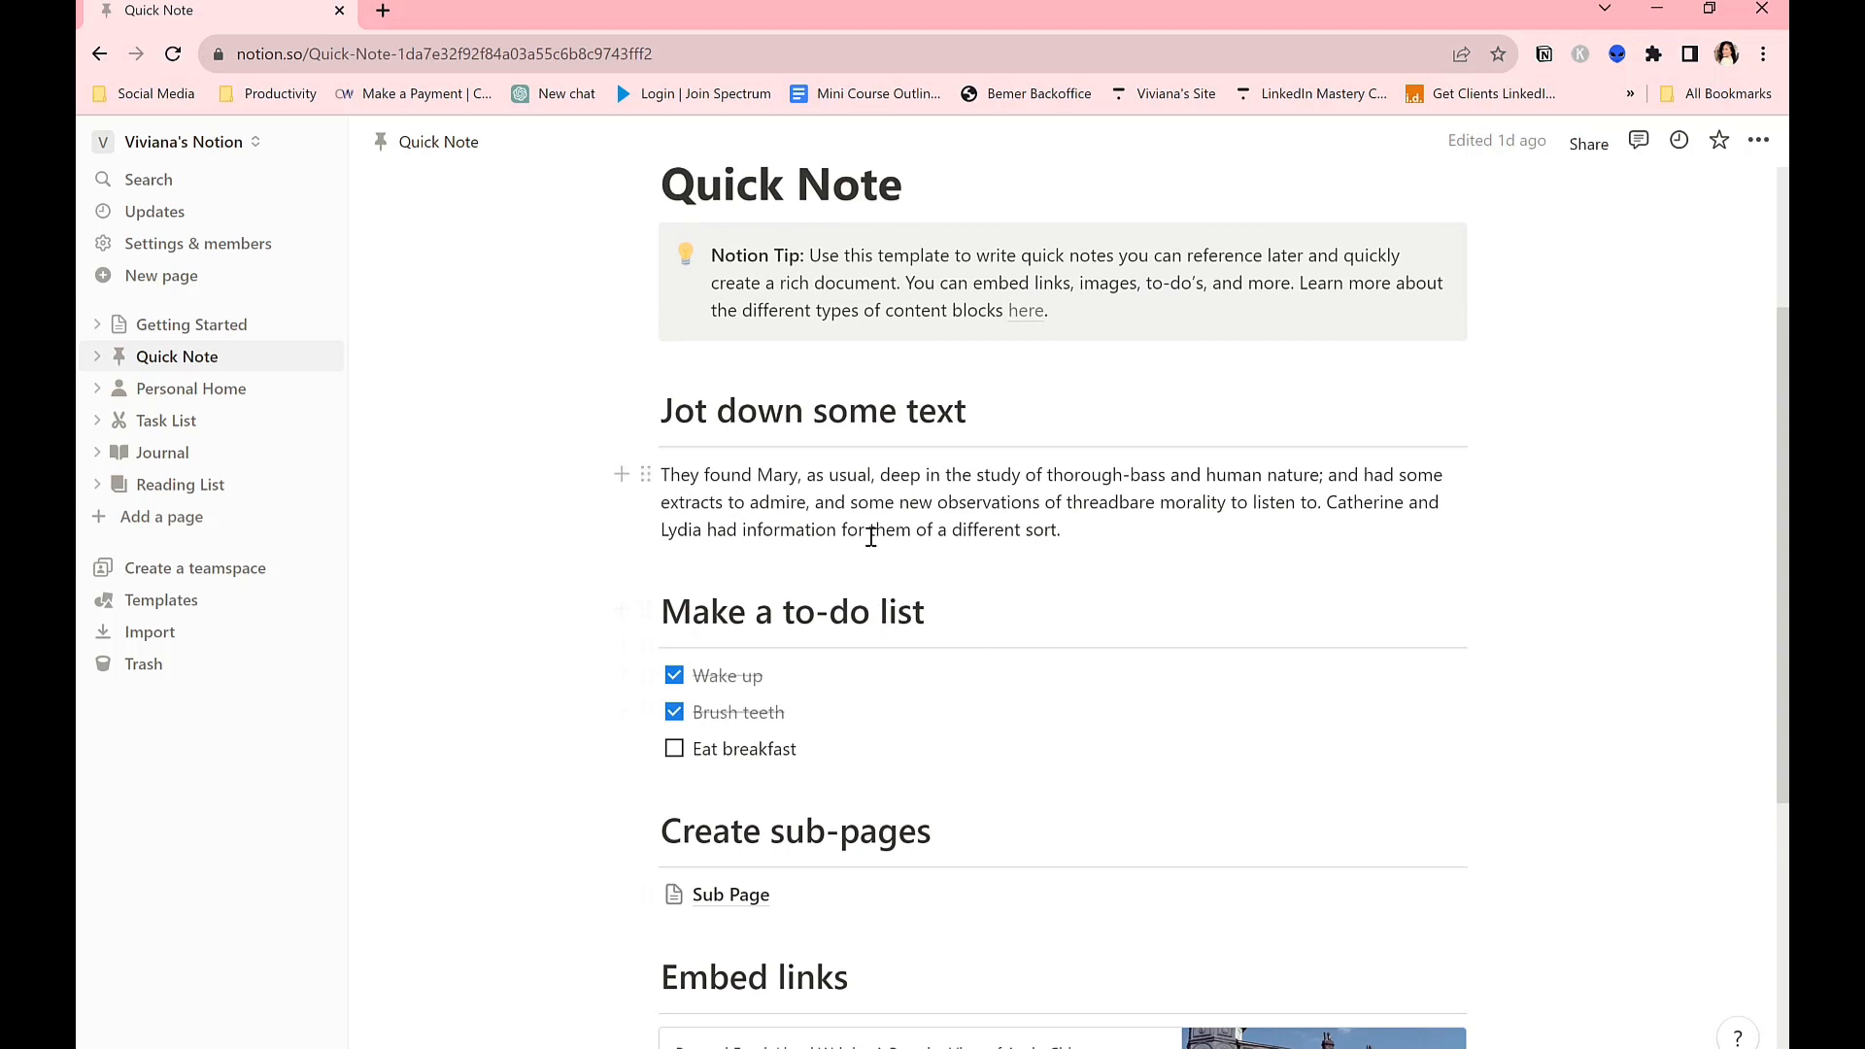
{"action": "scroll", "coordinate": [871, 537], "scroll_direction": "up", "scroll_amount": 1}
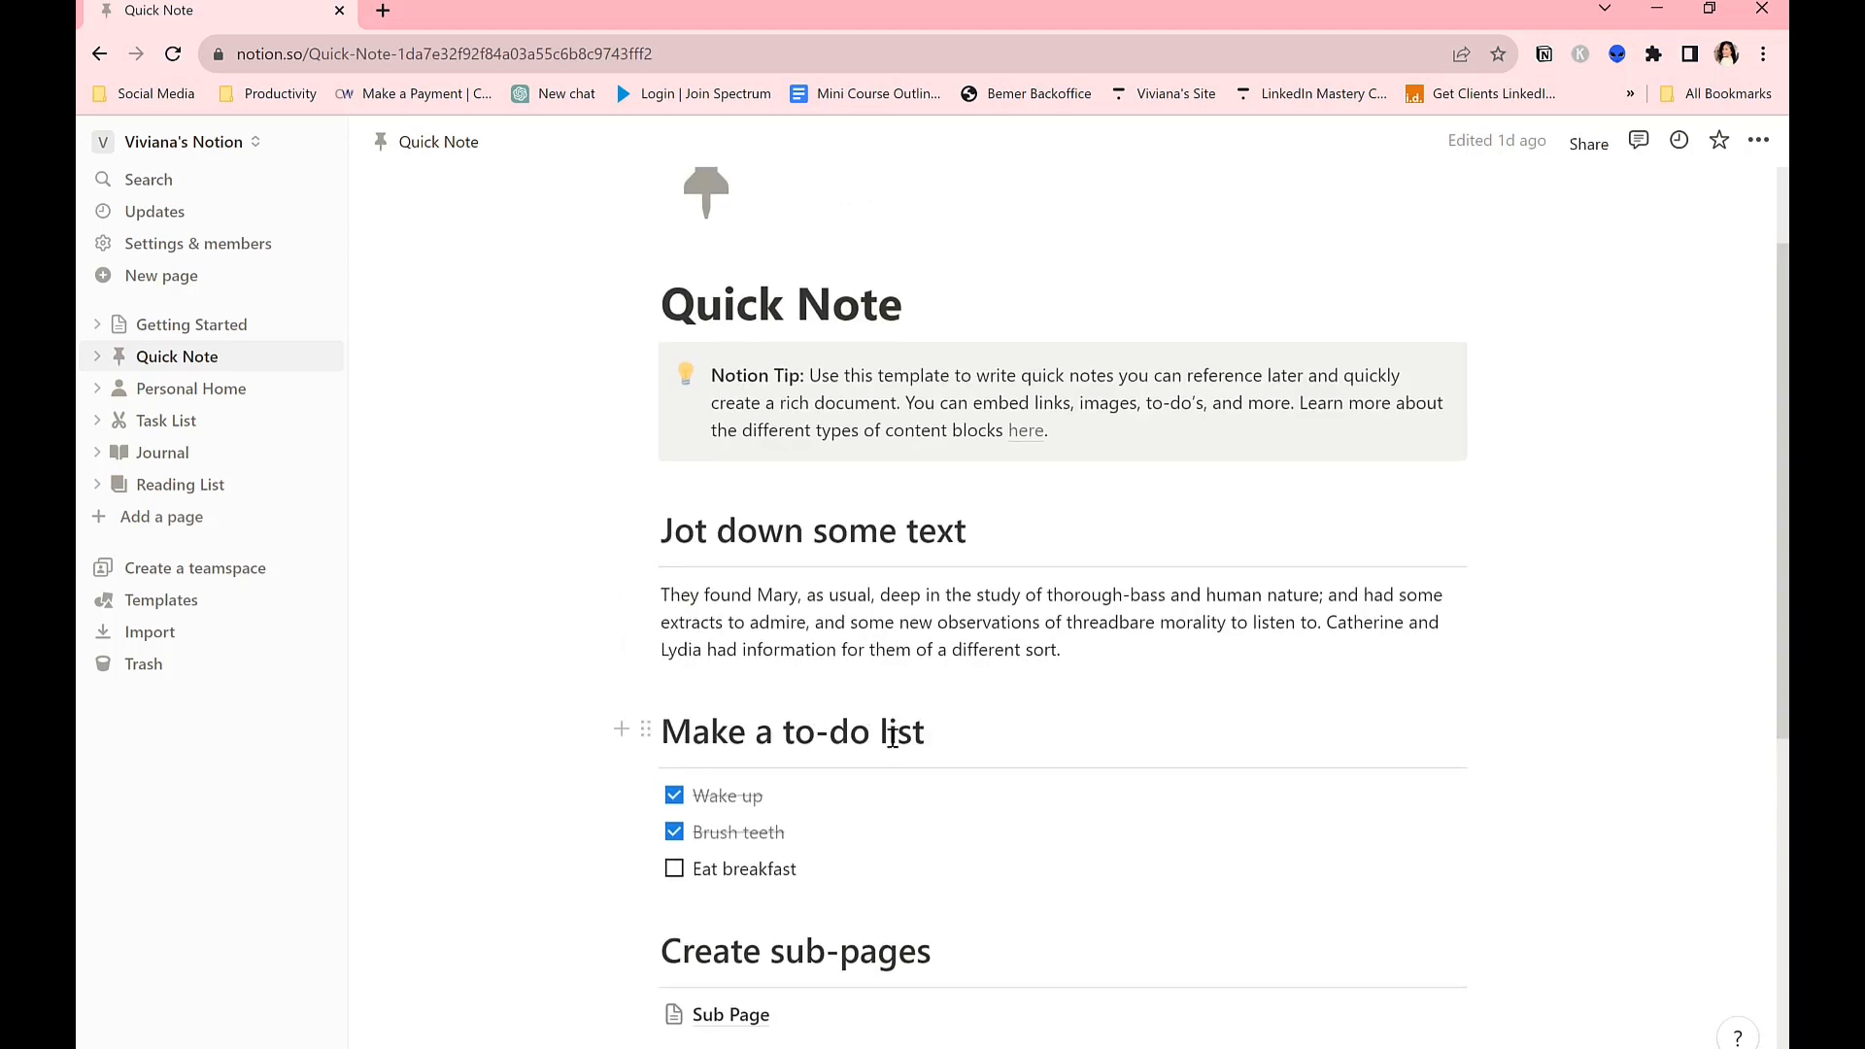
{"action": "scroll", "coordinate": [874, 486], "scroll_direction": "up", "scroll_amount": 1}
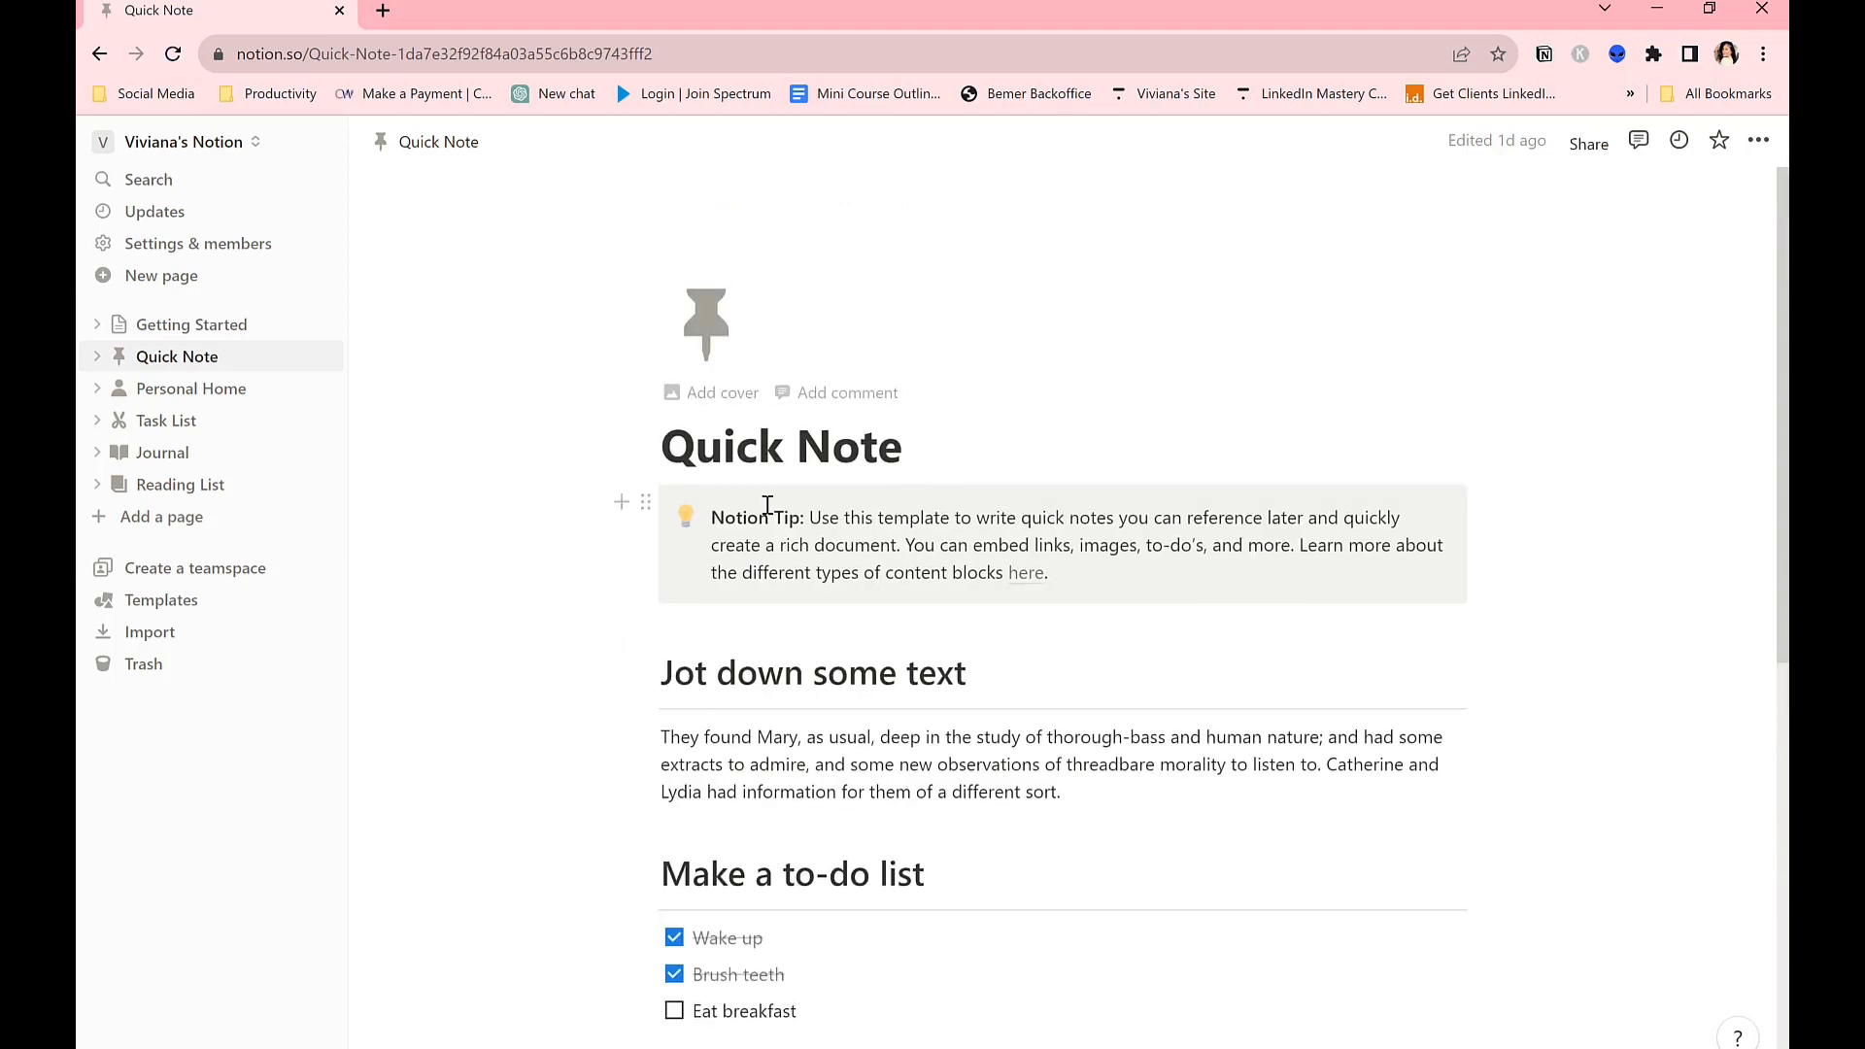
{"action": "scroll", "coordinate": [758, 582], "scroll_direction": "down", "scroll_amount": 2}
View the starter Task List, Journal and Reading List pages one after another.
{"action": "left_click", "coordinate": [186, 430]}
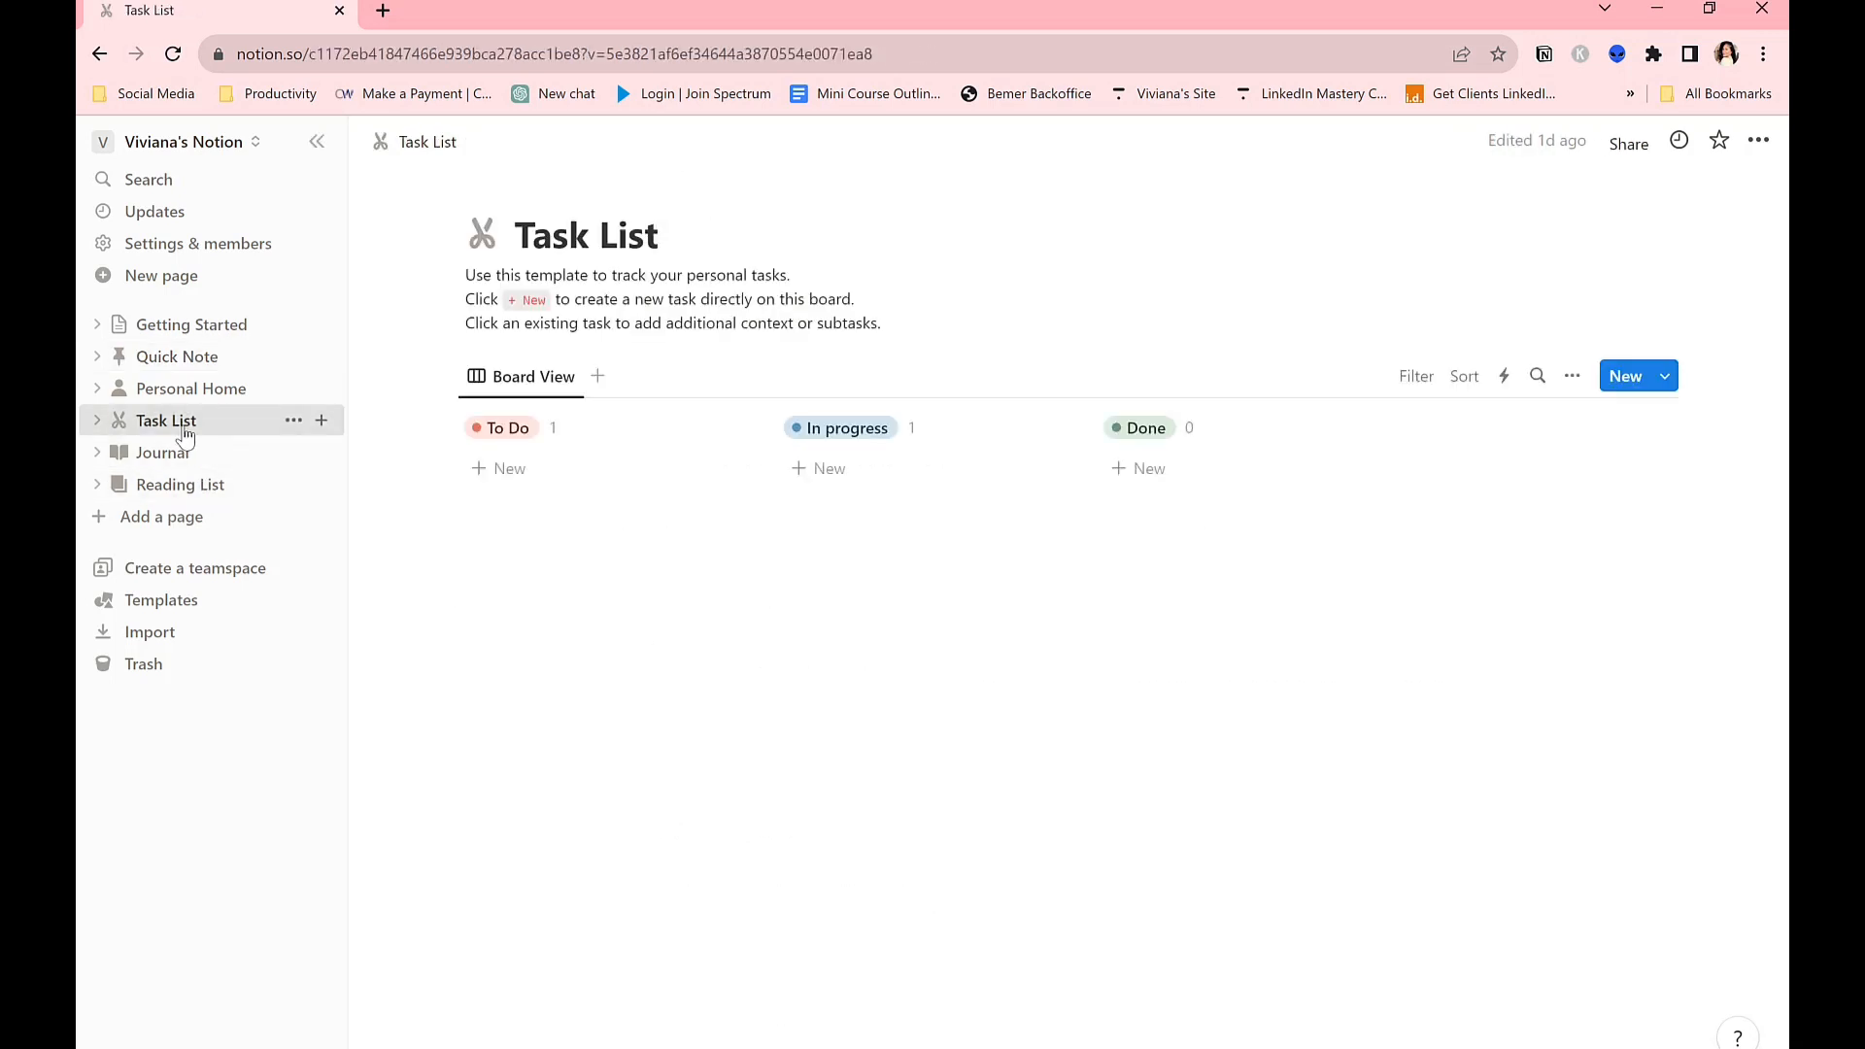
{"action": "left_click", "coordinate": [186, 462]}
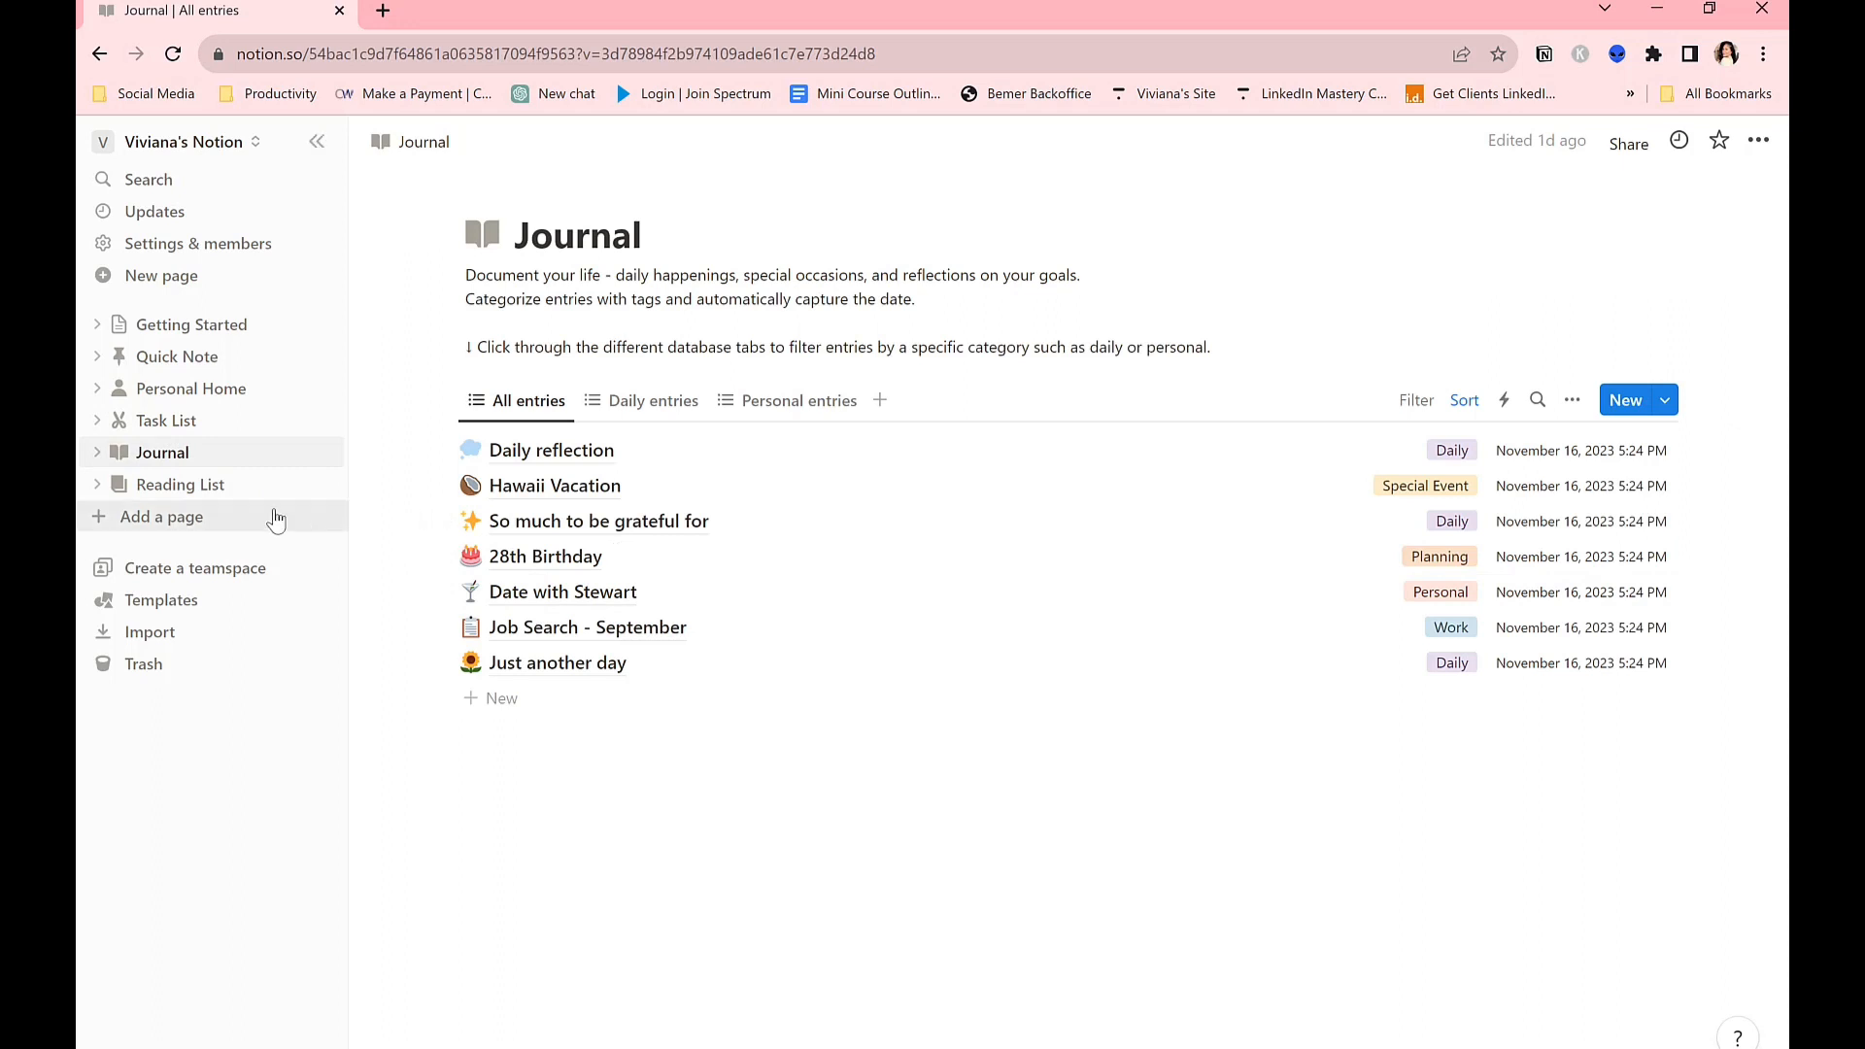
{"action": "left_click", "coordinate": [234, 494]}
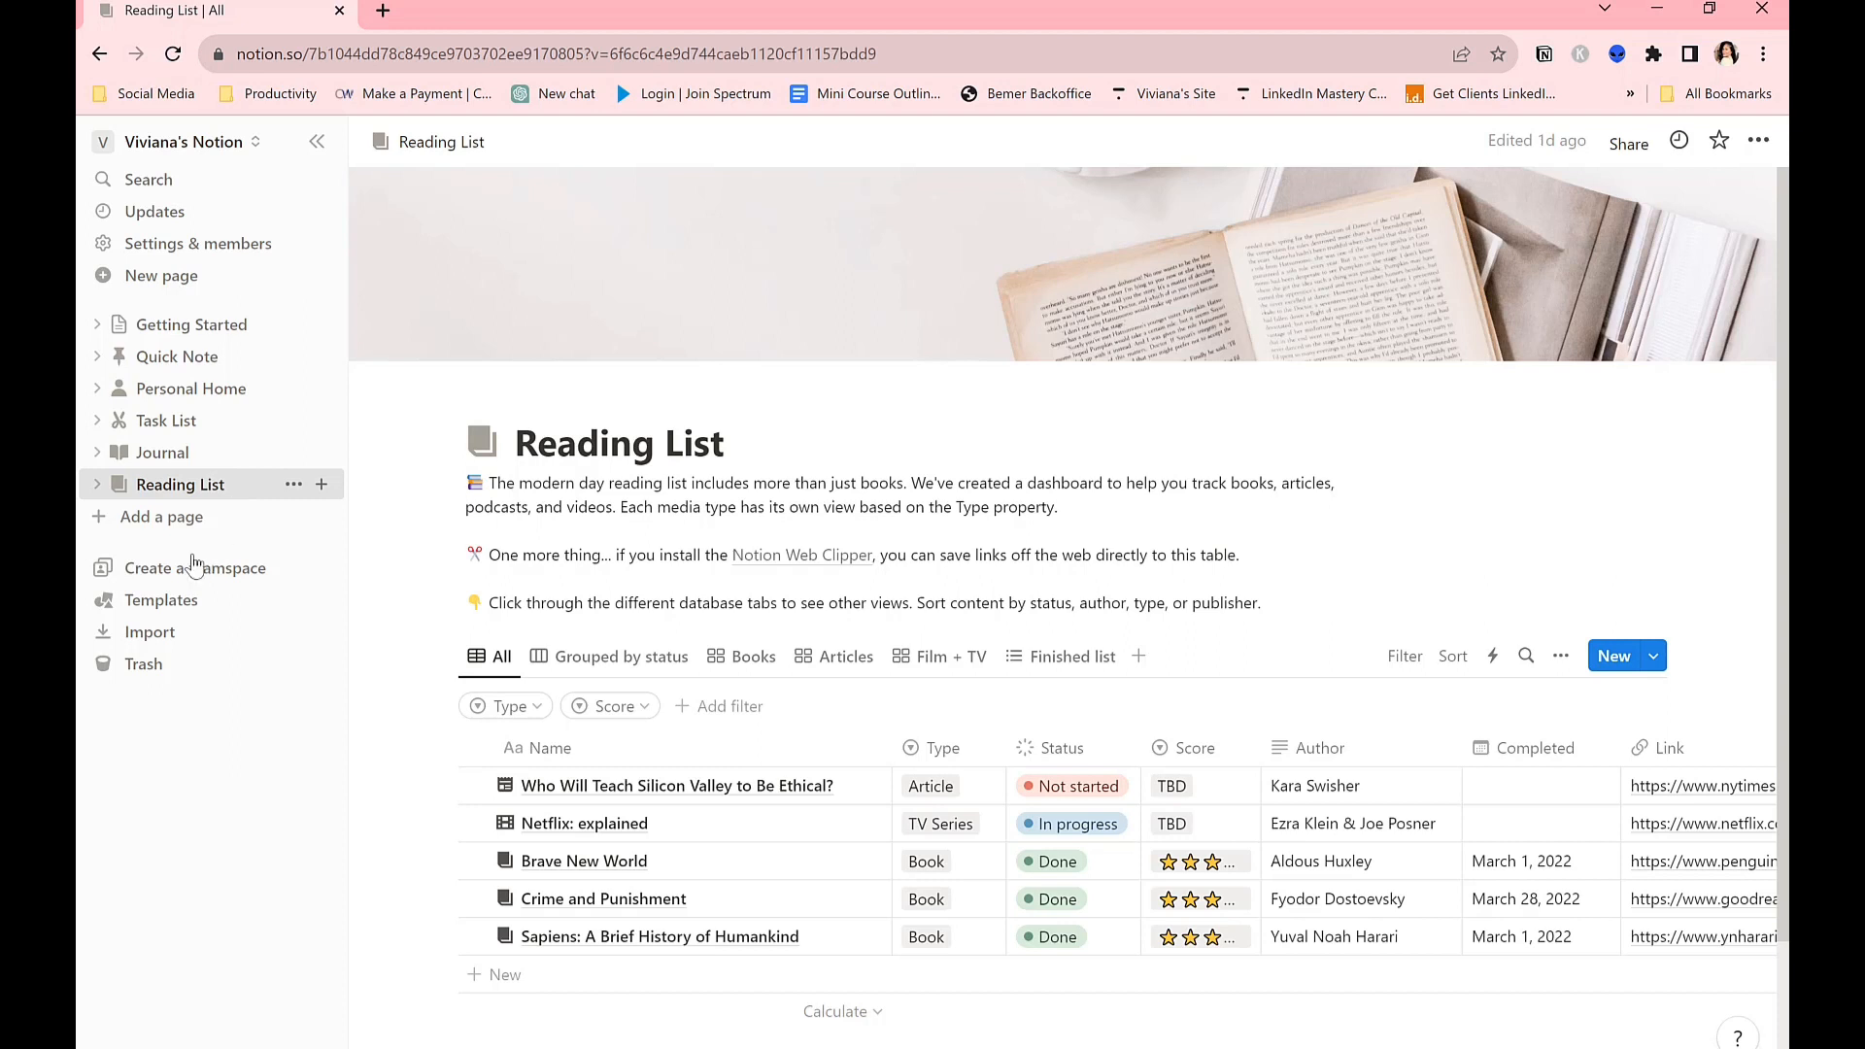
Open the template gallery, view the Projects category and return to the Work category.
{"action": "left_click", "coordinate": [165, 601]}
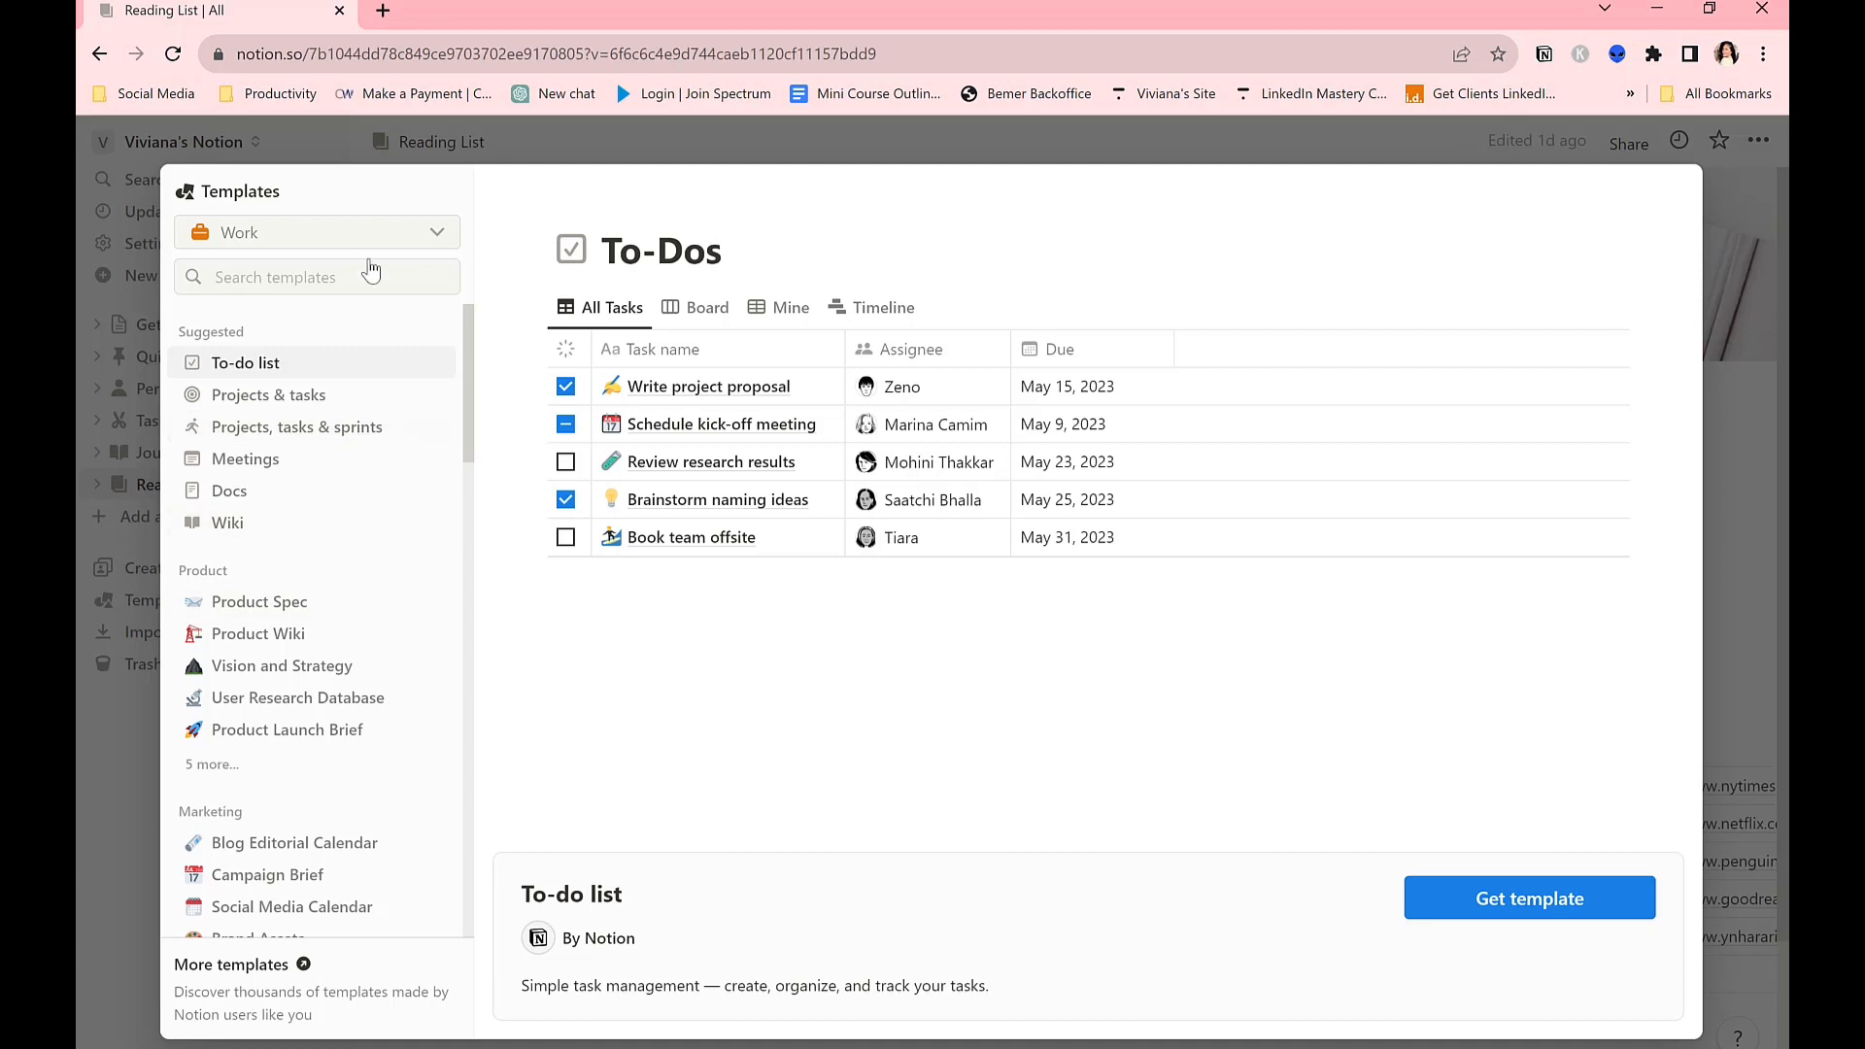
{"action": "left_click", "coordinate": [335, 241]}
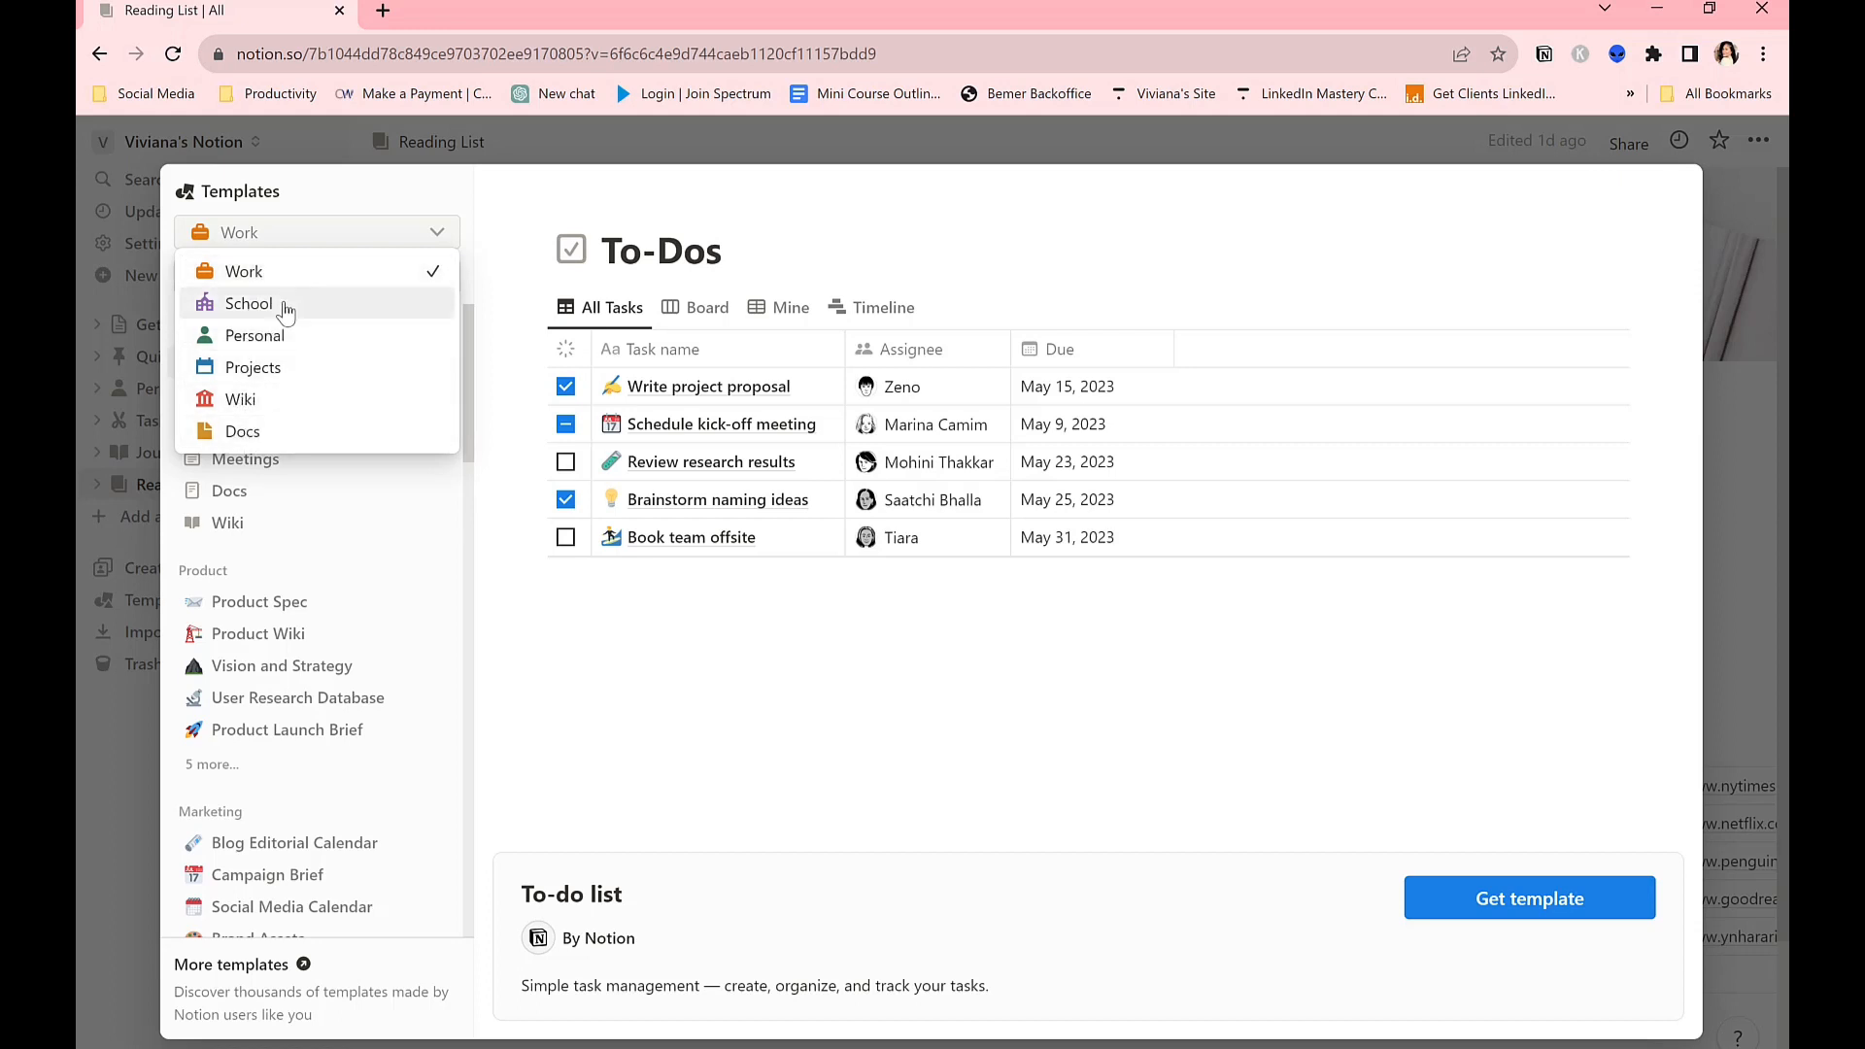
{"action": "left_click", "coordinate": [278, 367]}
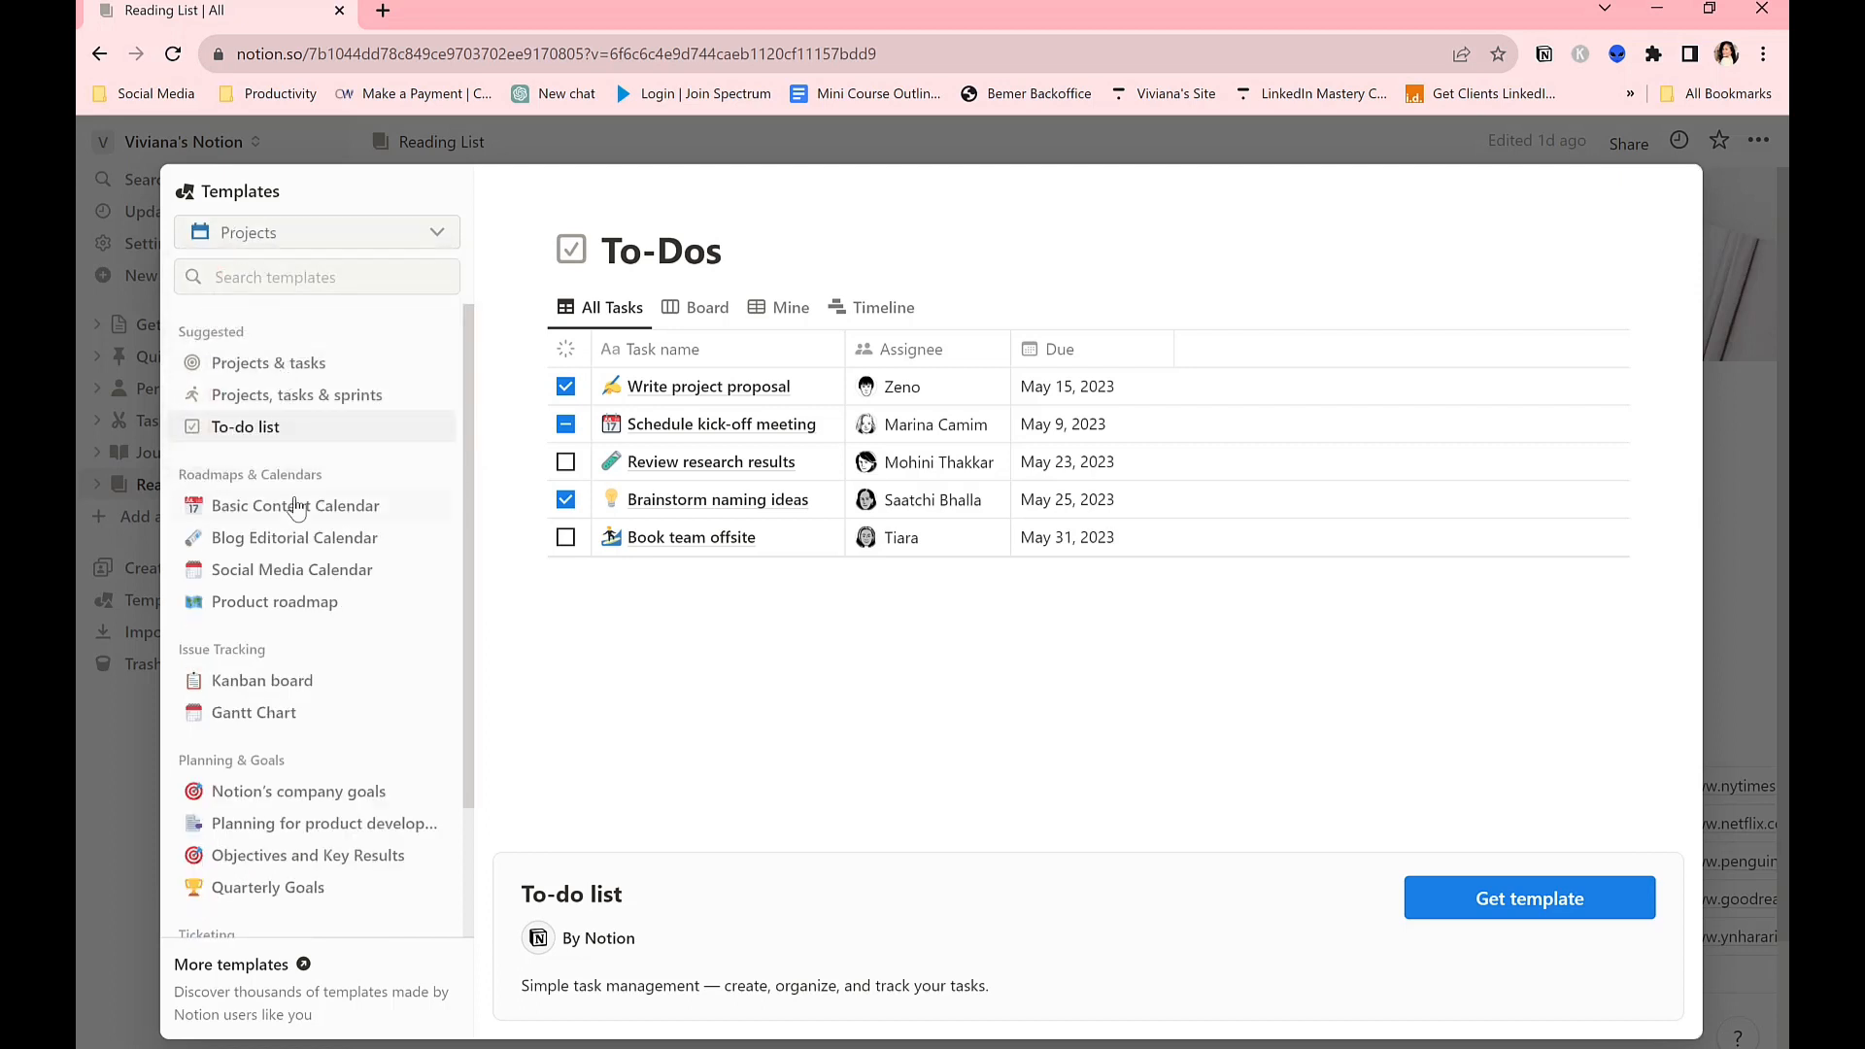
{"action": "left_click", "coordinate": [319, 235]}
{"action": "left_click", "coordinate": [277, 269]}
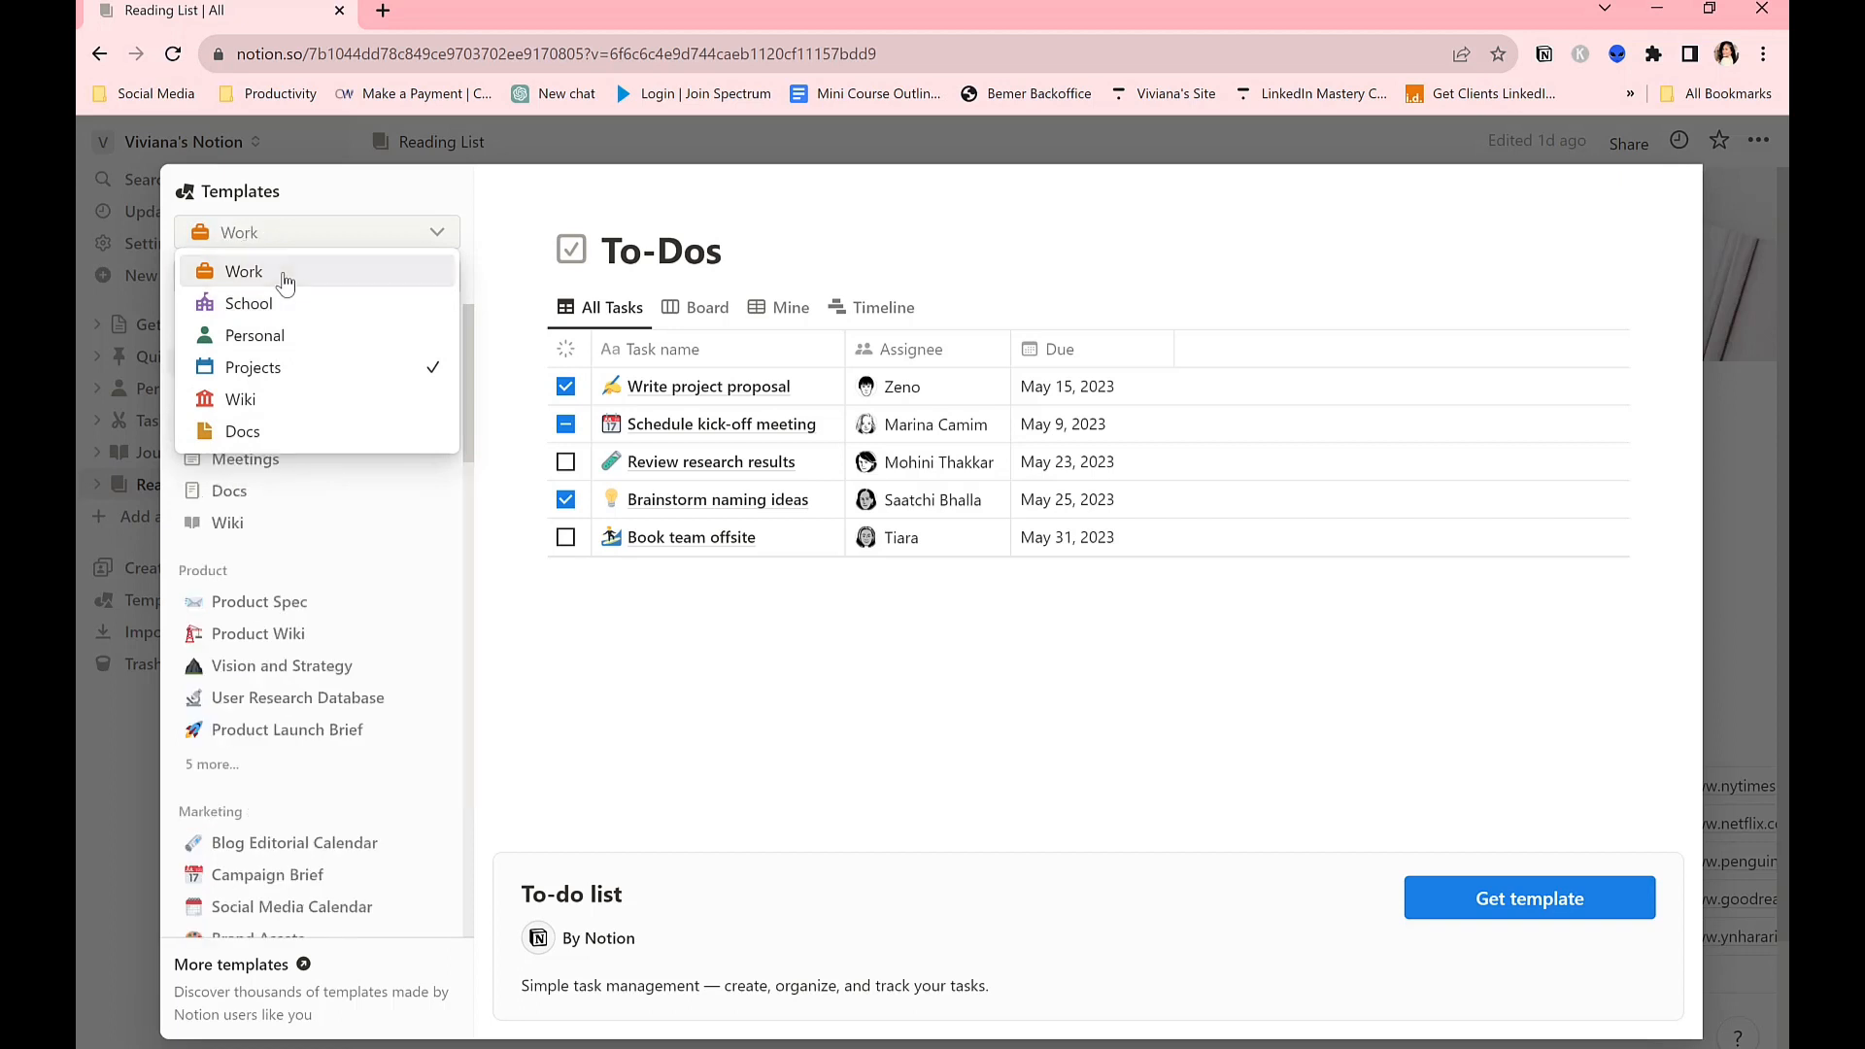
Add the Social Media Calendar template from the Marketing group of the Work templates to the workspace.
{"action": "left_click", "coordinate": [348, 236]}
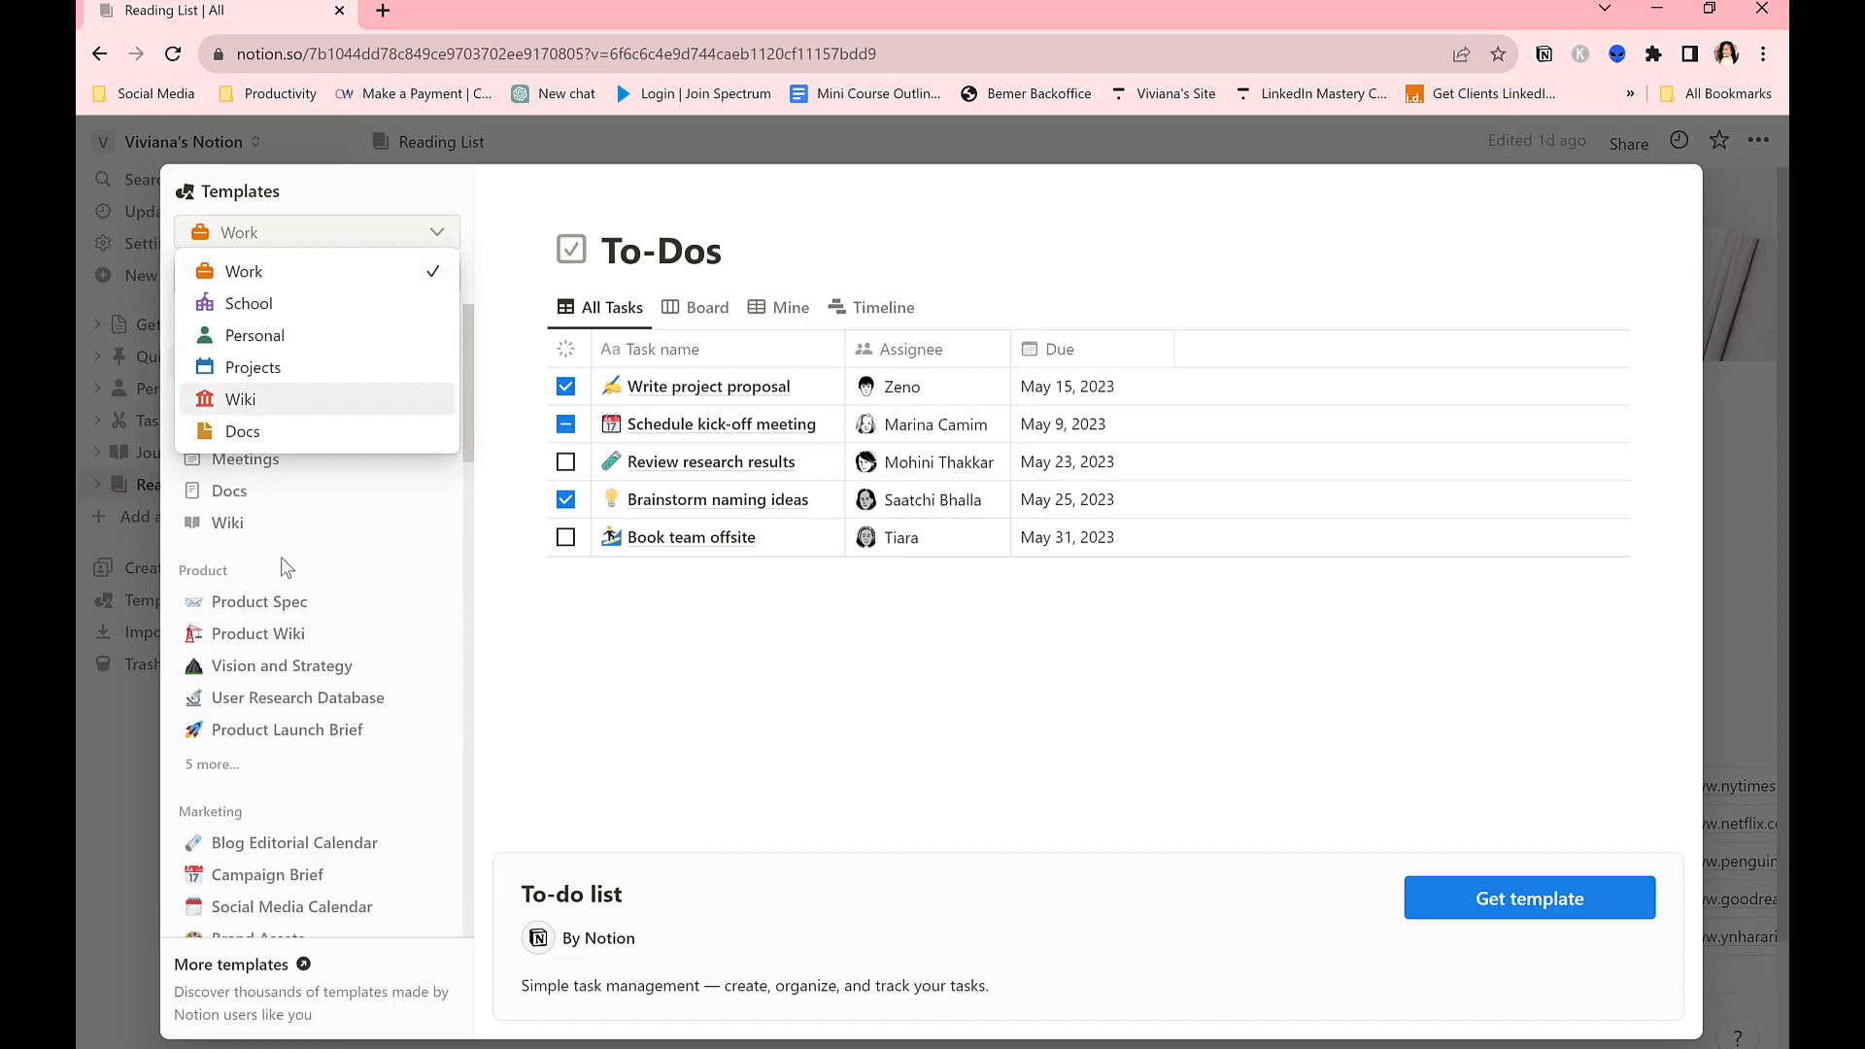
{"action": "left_click", "coordinate": [296, 272]}
{"action": "scroll", "coordinate": [349, 666], "scroll_direction": "down", "scroll_amount": 5}
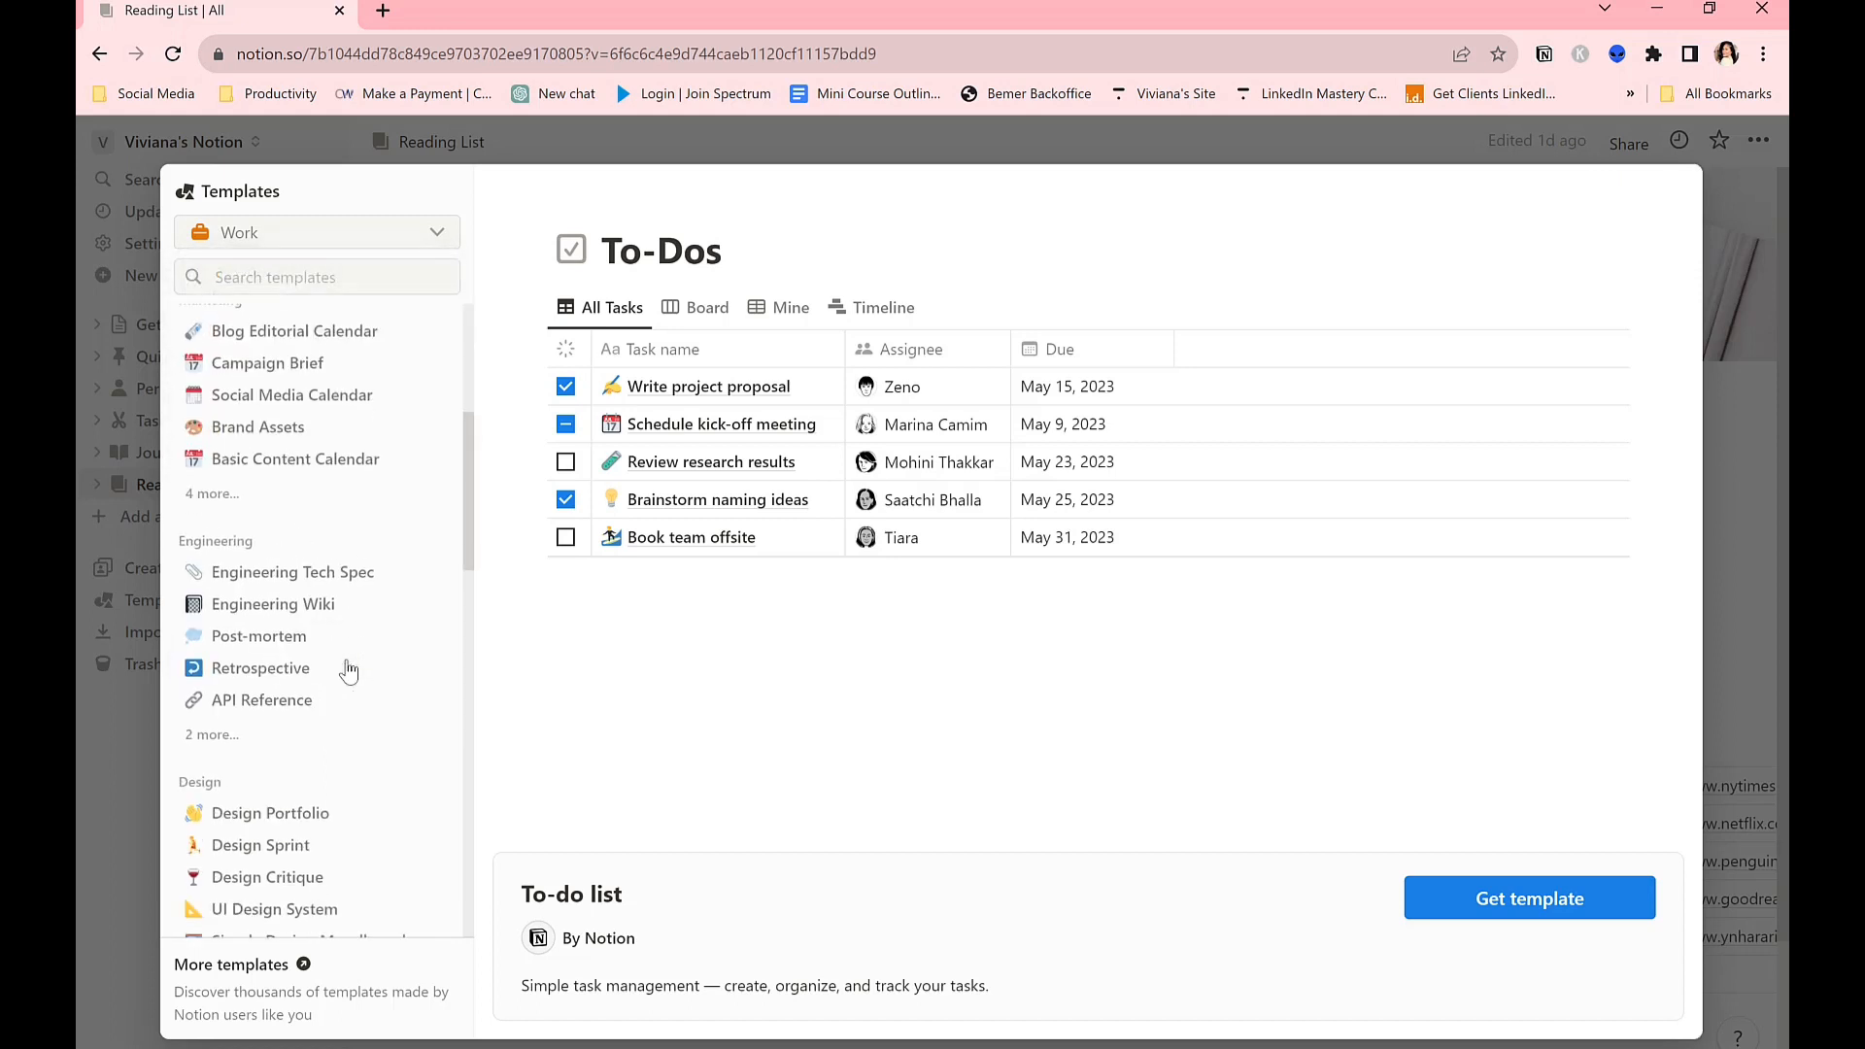
{"action": "left_click", "coordinate": [306, 393]}
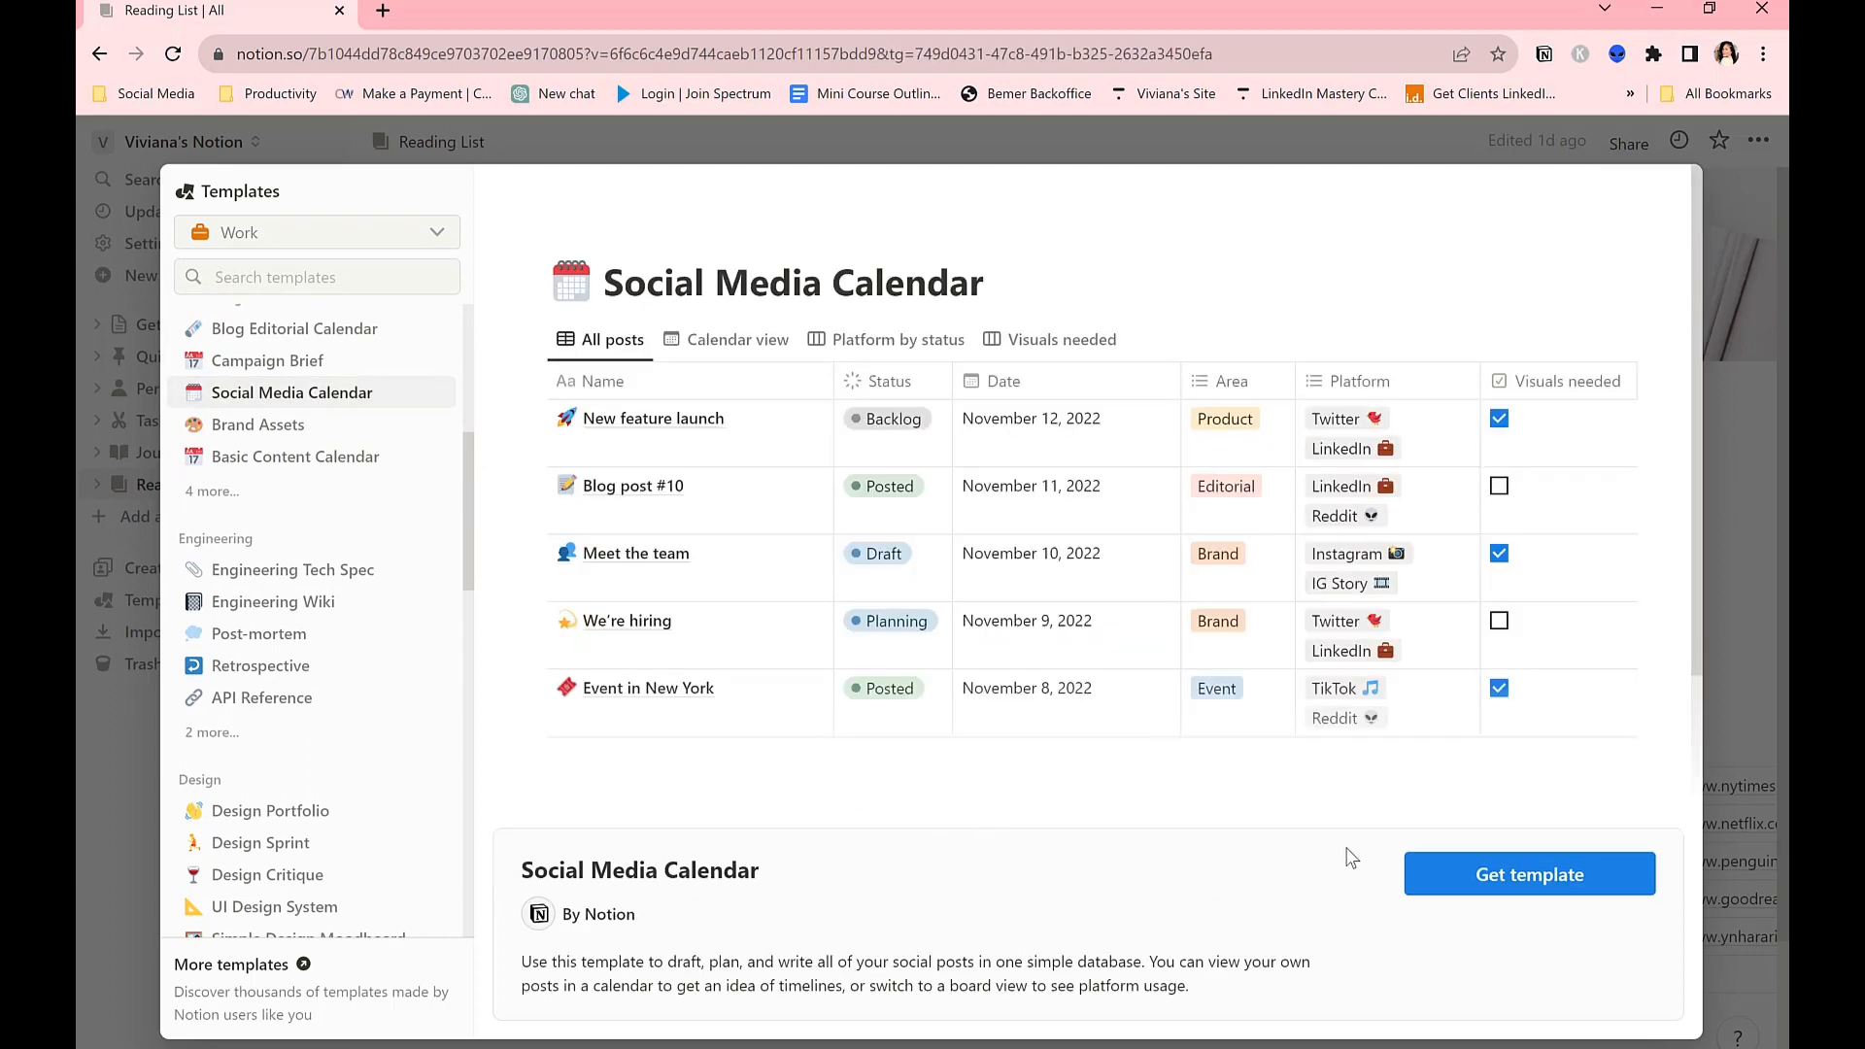
{"action": "left_click", "coordinate": [1486, 884]}
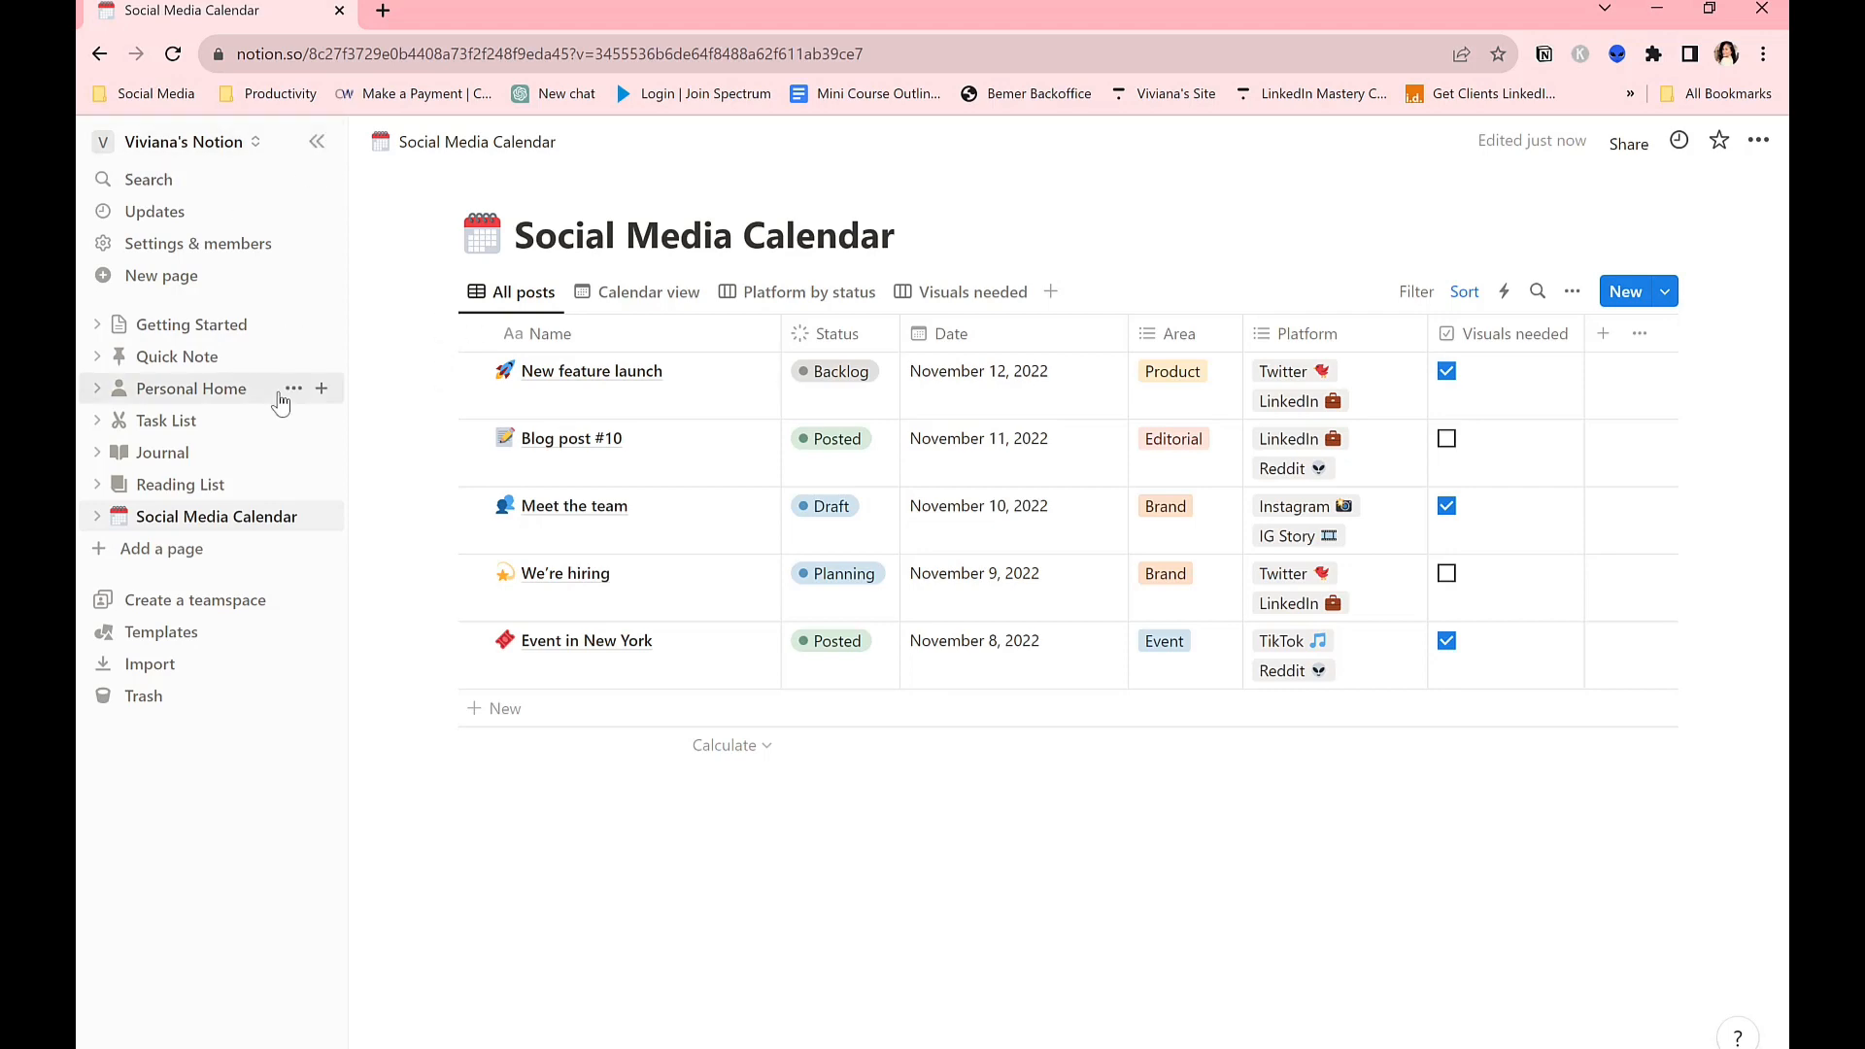
Browse the Work templates in the template gallery and preview the Annual Planning template's planning calendar and deliverables.
{"action": "left_click", "coordinate": [158, 636]}
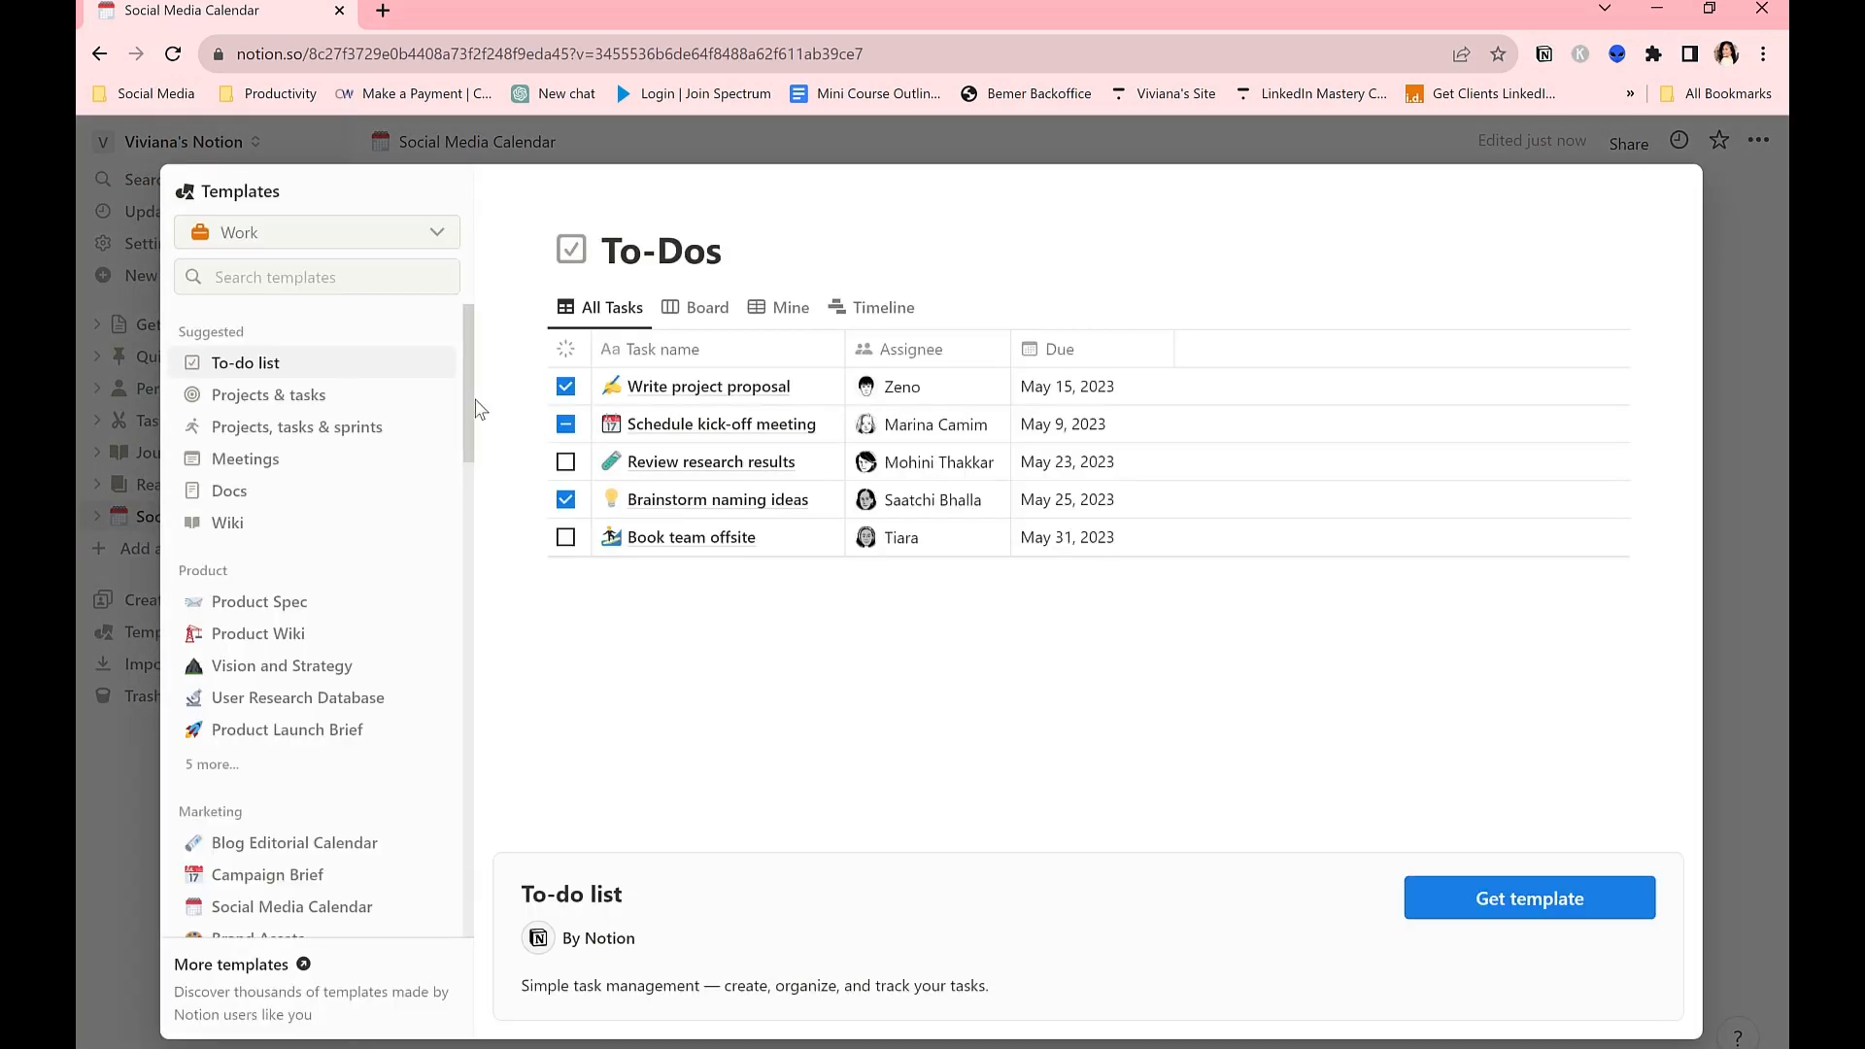
{"action": "scroll", "coordinate": [262, 404], "scroll_direction": "down", "scroll_amount": 1}
{"action": "scroll", "coordinate": [276, 369], "scroll_direction": "up", "scroll_amount": 1}
{"action": "scroll", "coordinate": [335, 623], "scroll_direction": "down", "scroll_amount": 4}
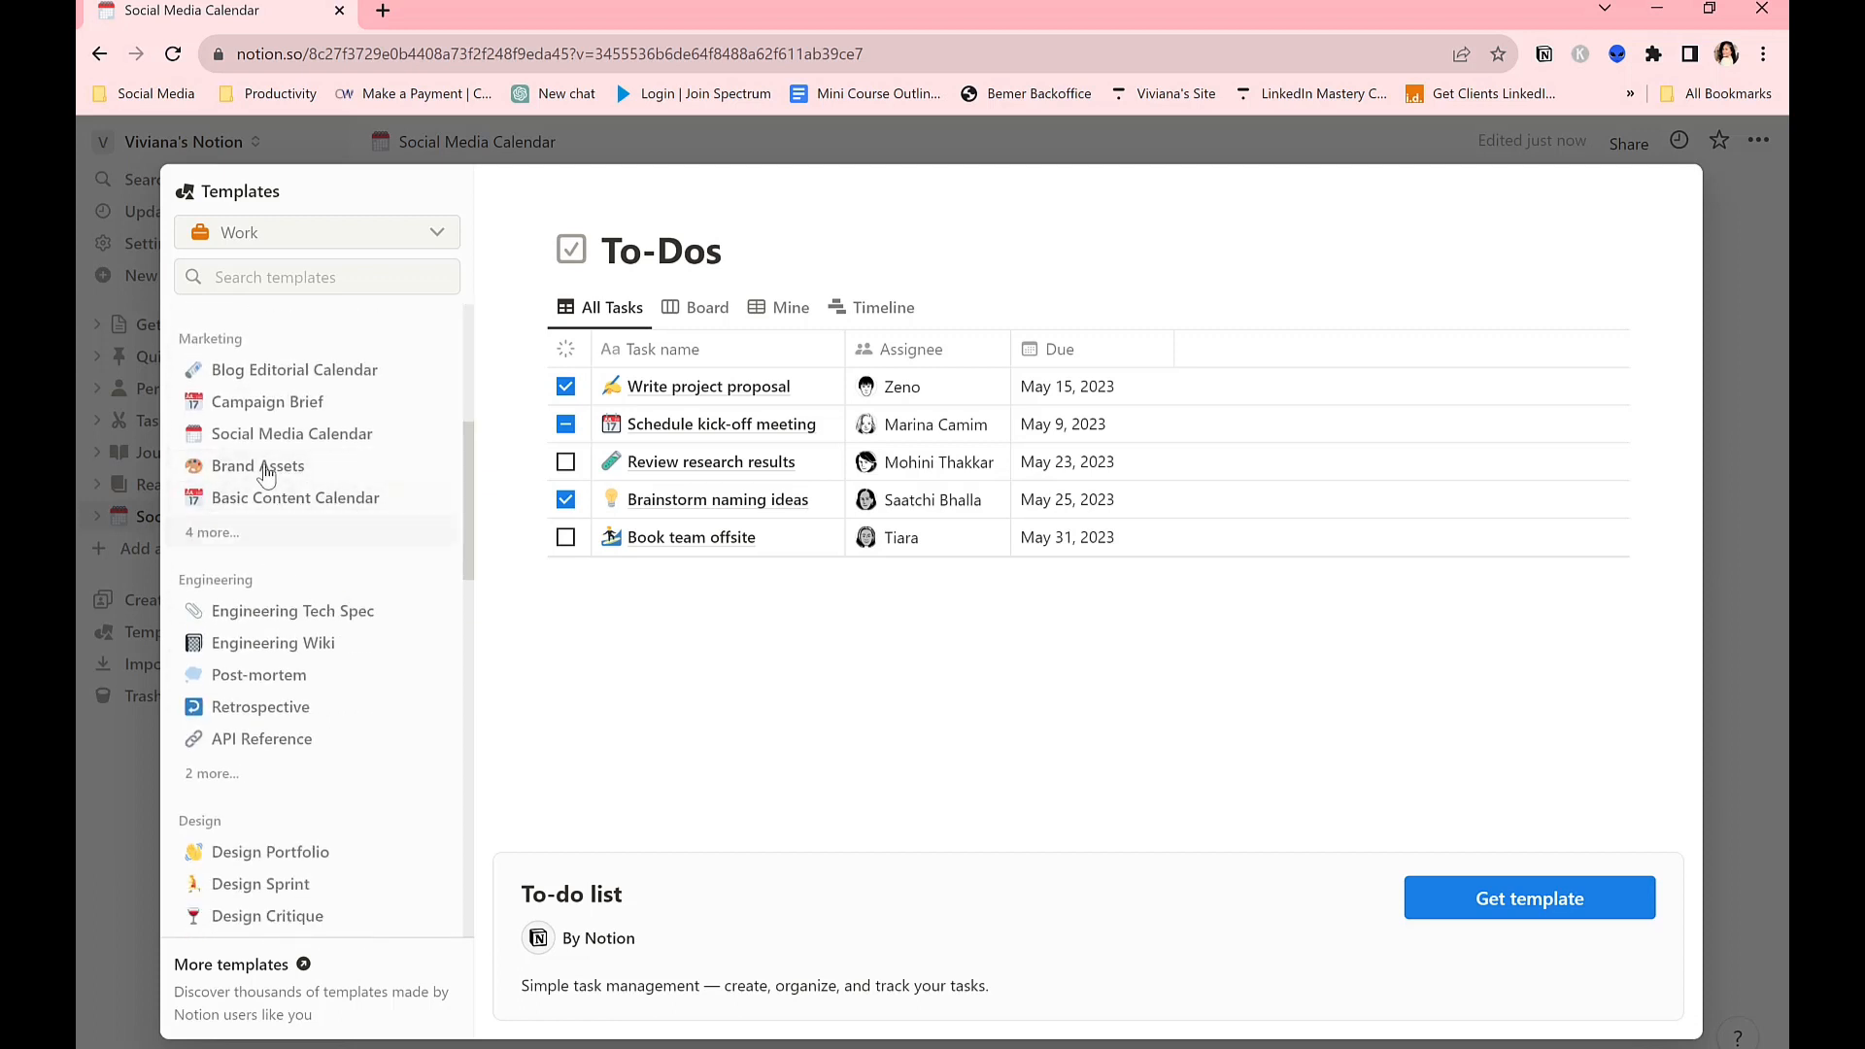
{"action": "scroll", "coordinate": [339, 642], "scroll_direction": "down", "scroll_amount": 6}
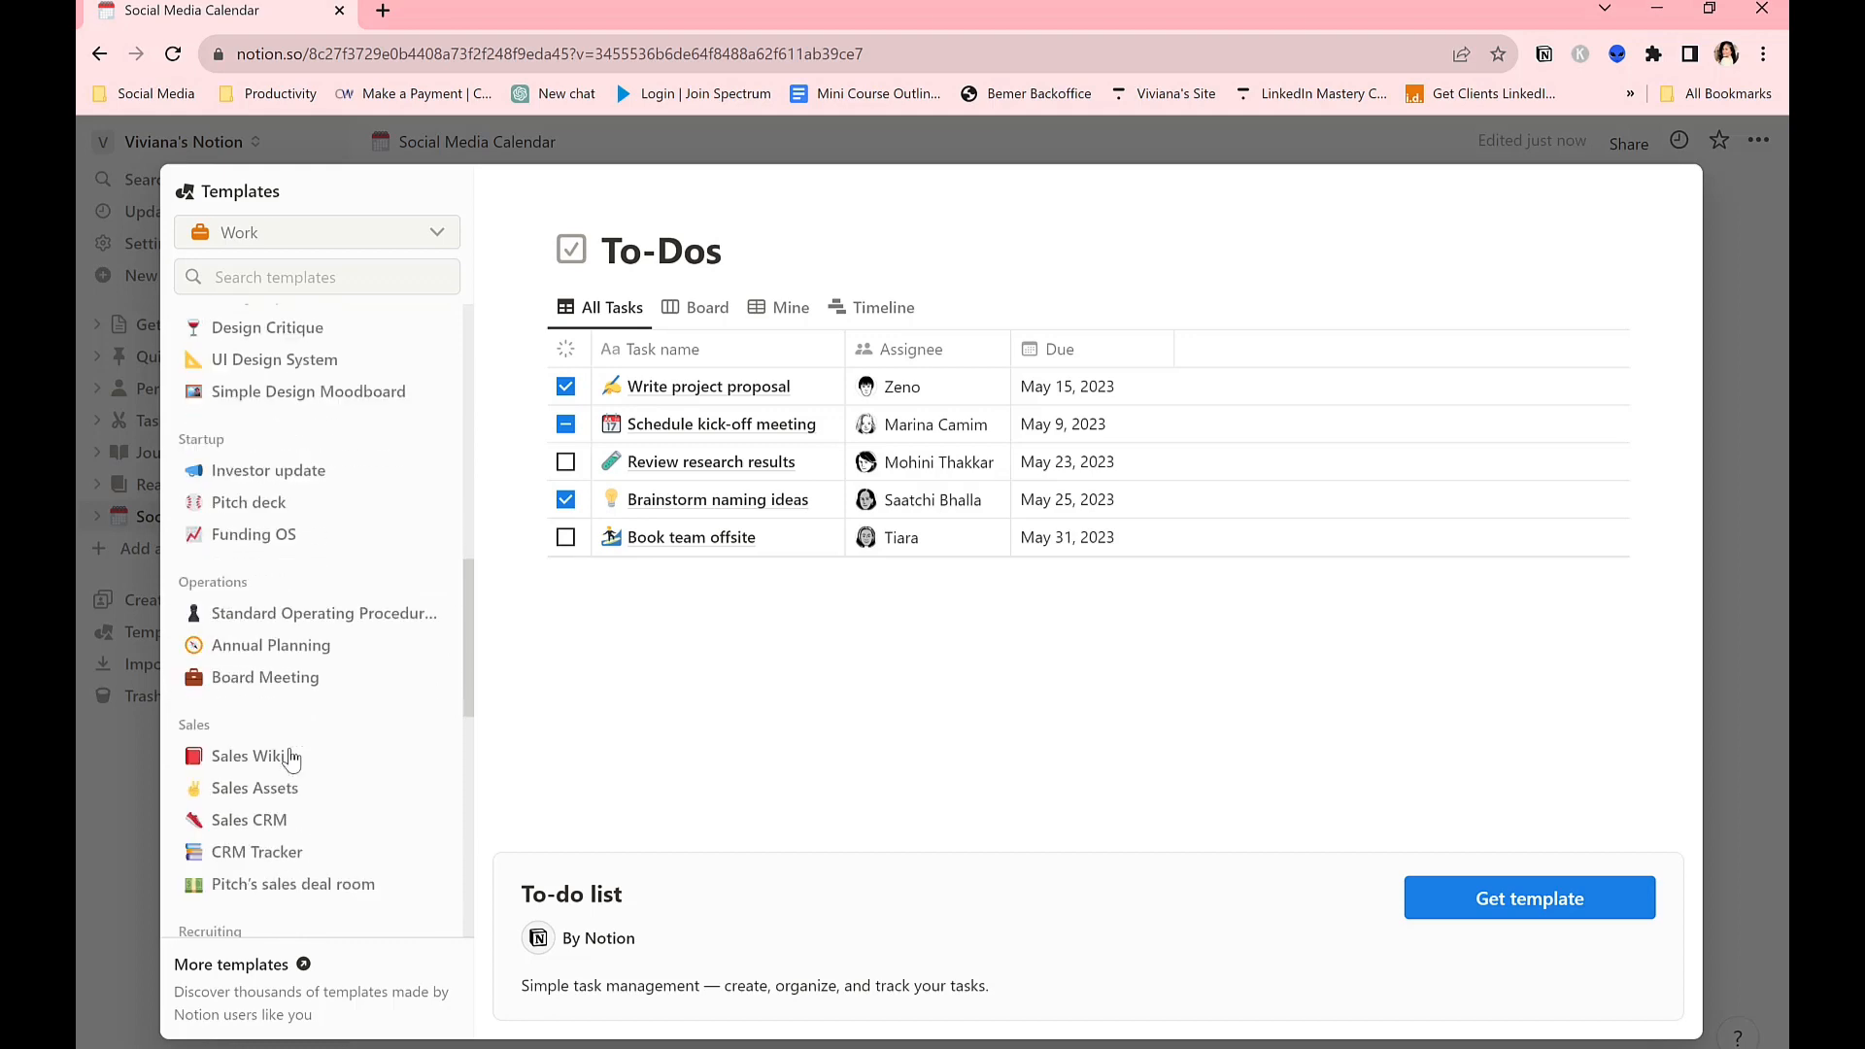
{"action": "scroll", "coordinate": [346, 733], "scroll_direction": "down", "scroll_amount": 1}
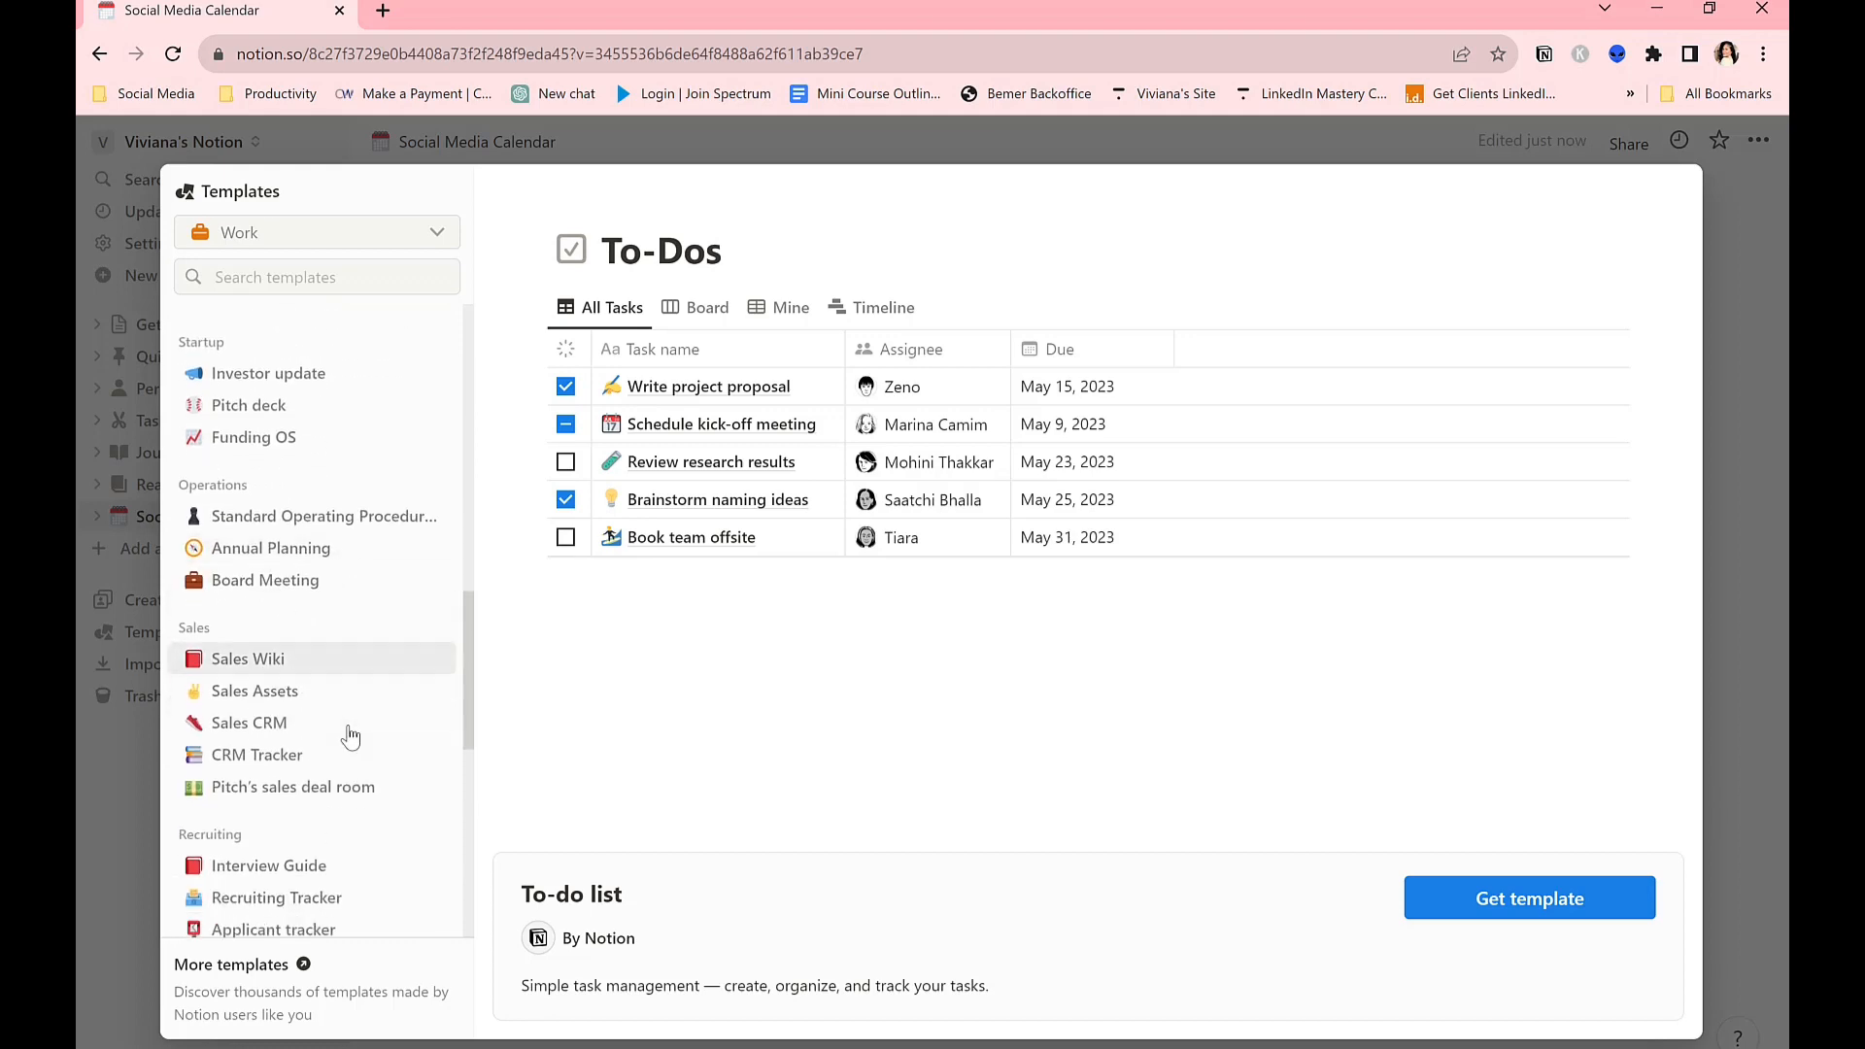
{"action": "left_click", "coordinate": [319, 564]}
{"action": "scroll", "coordinate": [746, 657], "scroll_direction": "down", "scroll_amount": 4}
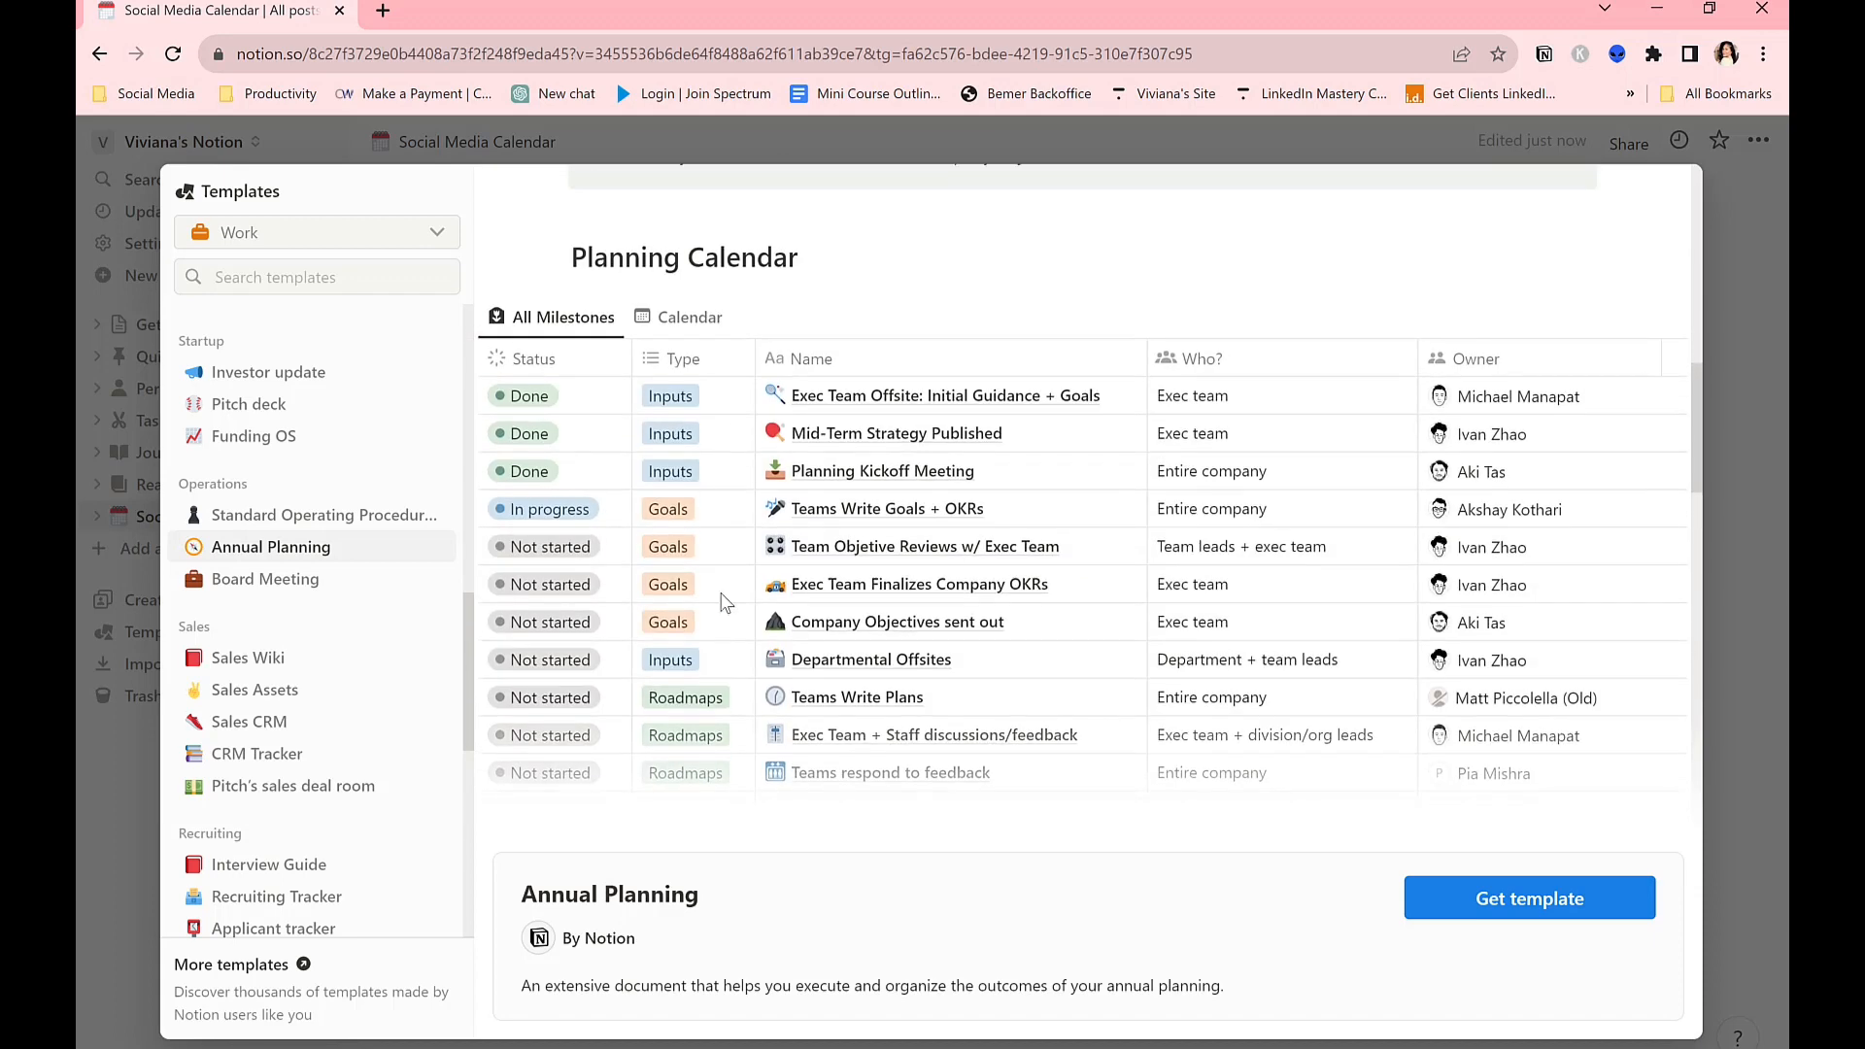
{"action": "scroll", "coordinate": [699, 616], "scroll_direction": "down", "scroll_amount": 5}
Find the Sales CRM template in the Sales group and add it to the workspace.
{"action": "scroll", "coordinate": [345, 602], "scroll_direction": "down", "scroll_amount": 6}
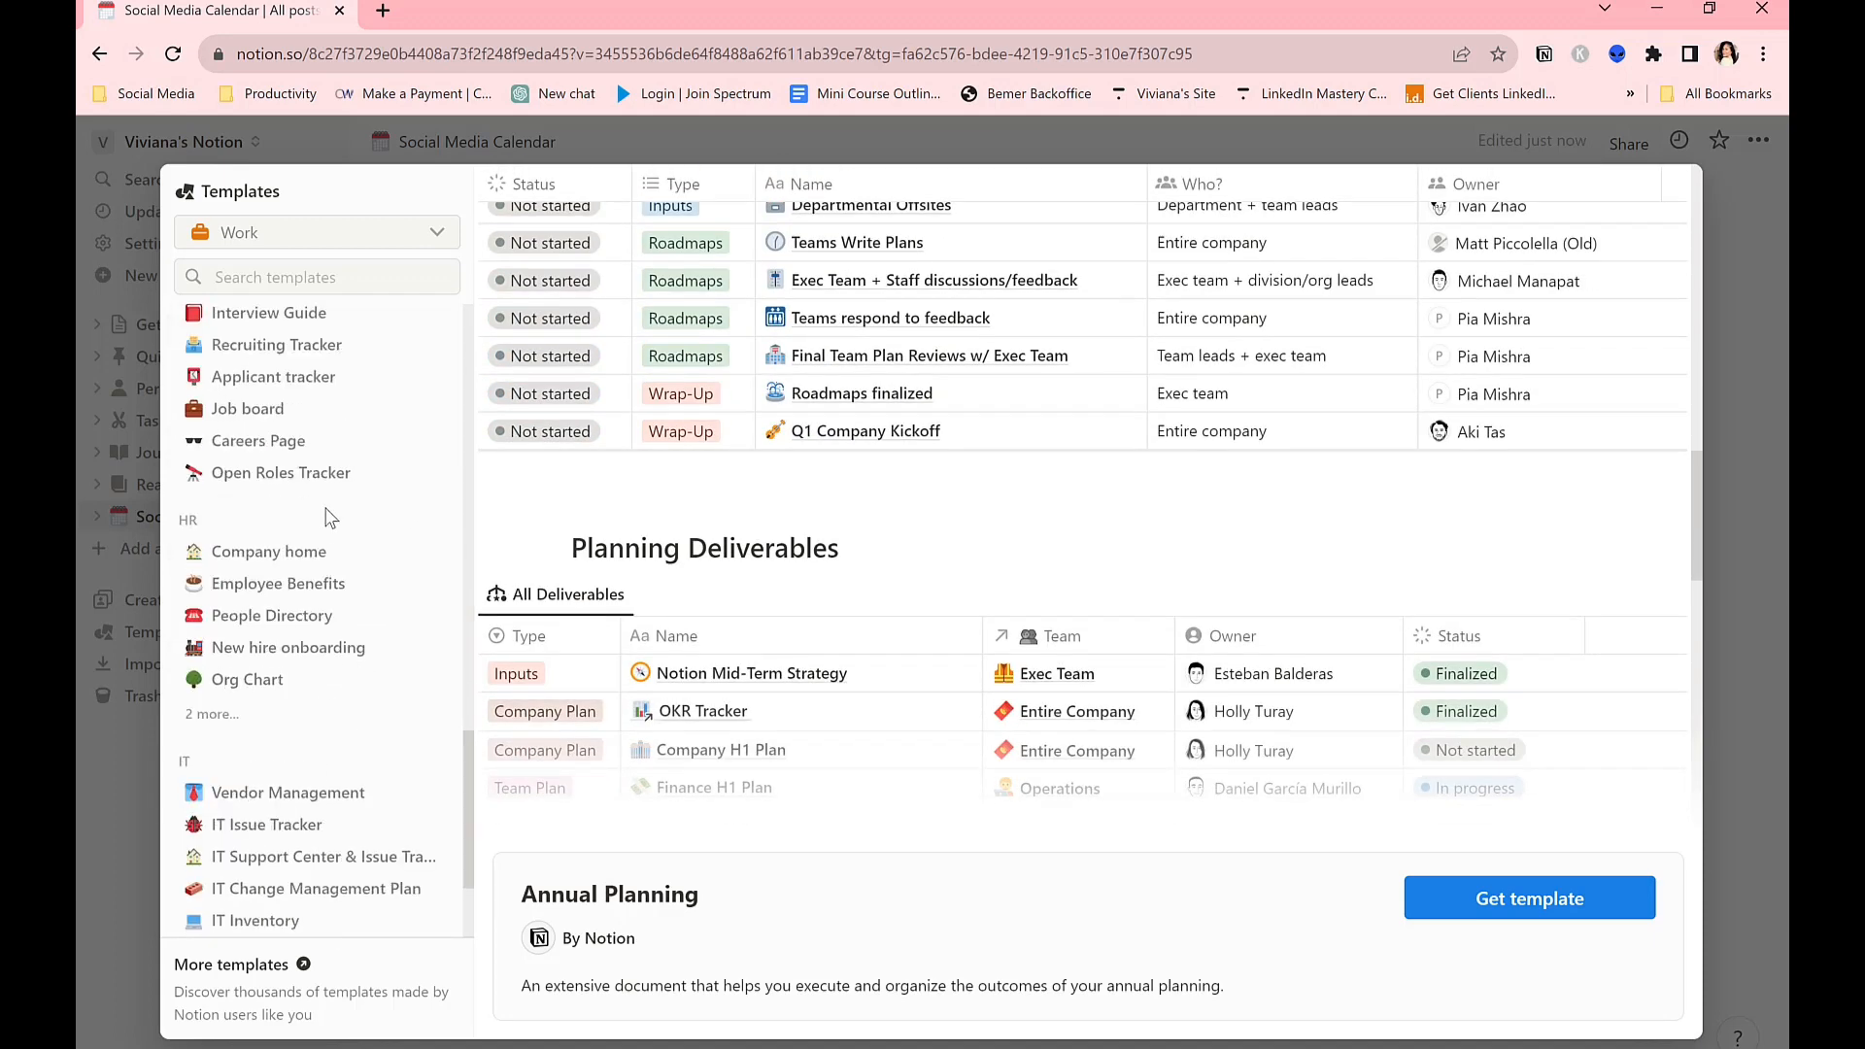
{"action": "scroll", "coordinate": [340, 525], "scroll_direction": "down", "scroll_amount": 3}
{"action": "scroll", "coordinate": [355, 535], "scroll_direction": "up", "scroll_amount": 5}
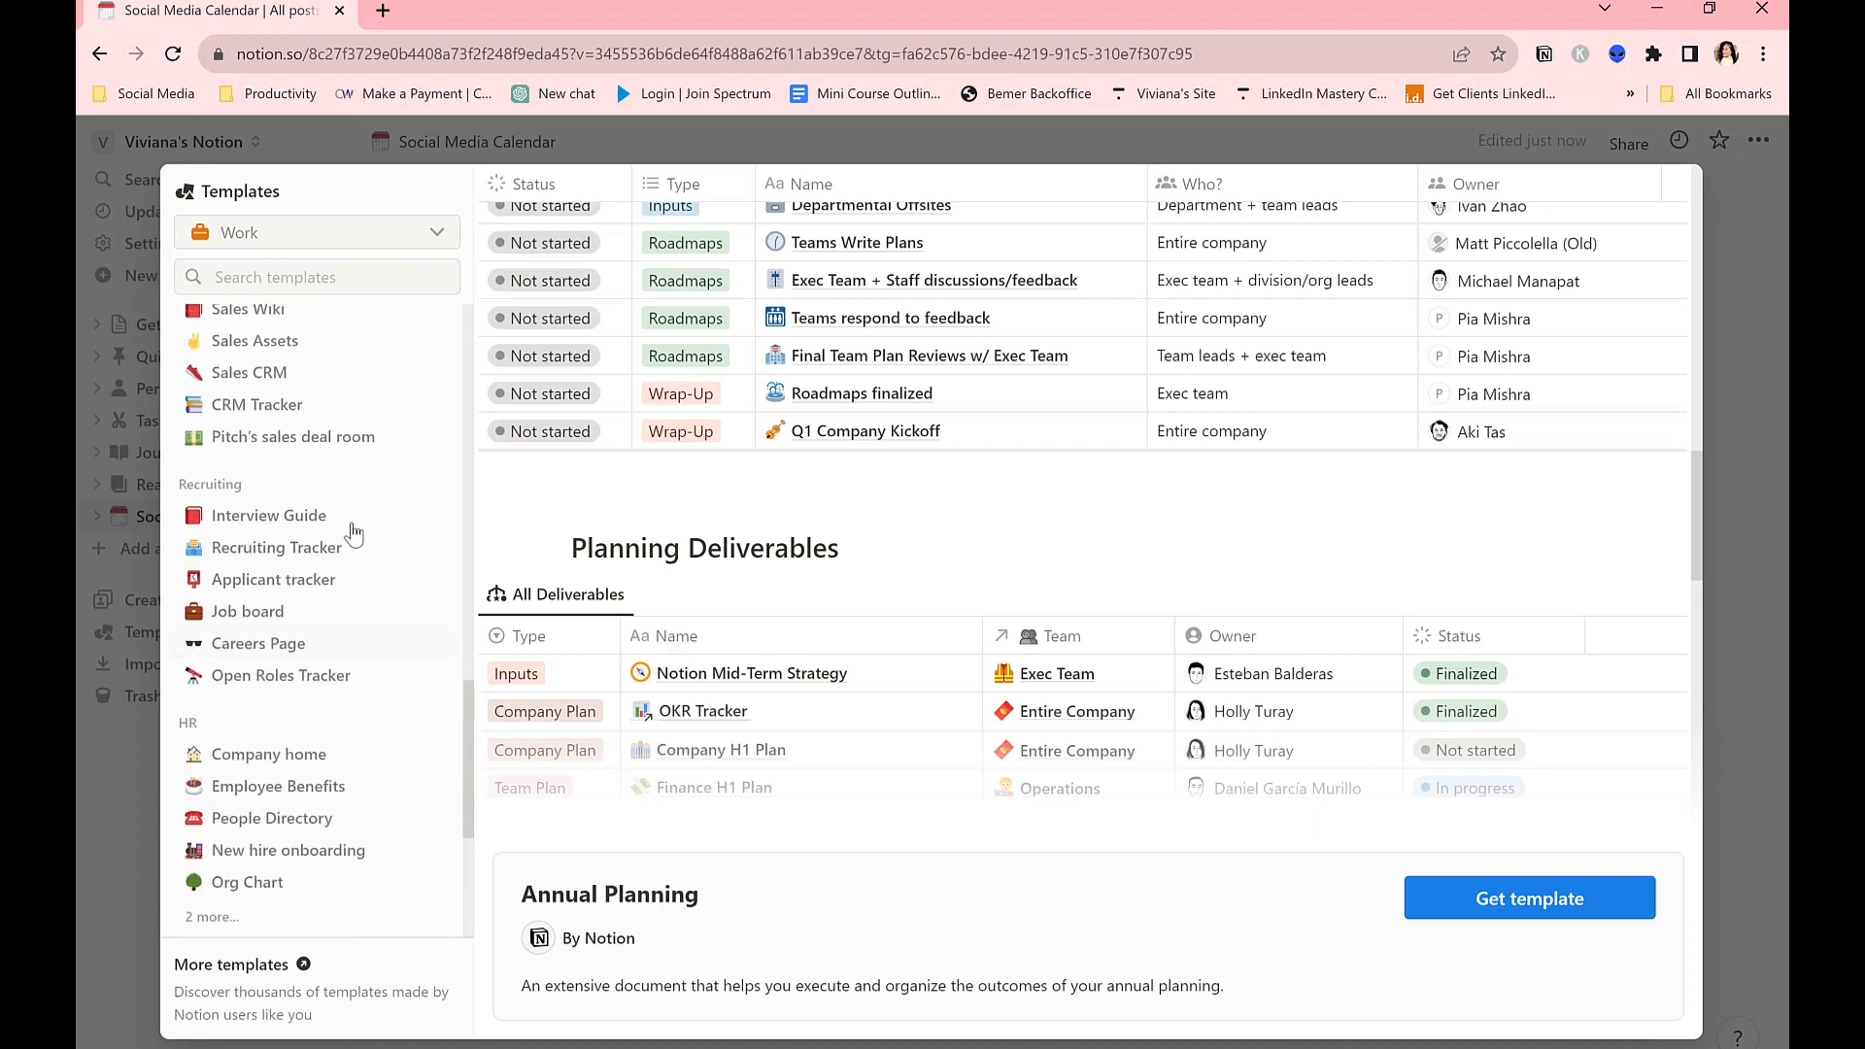
{"action": "scroll", "coordinate": [352, 534], "scroll_direction": "up", "scroll_amount": 2}
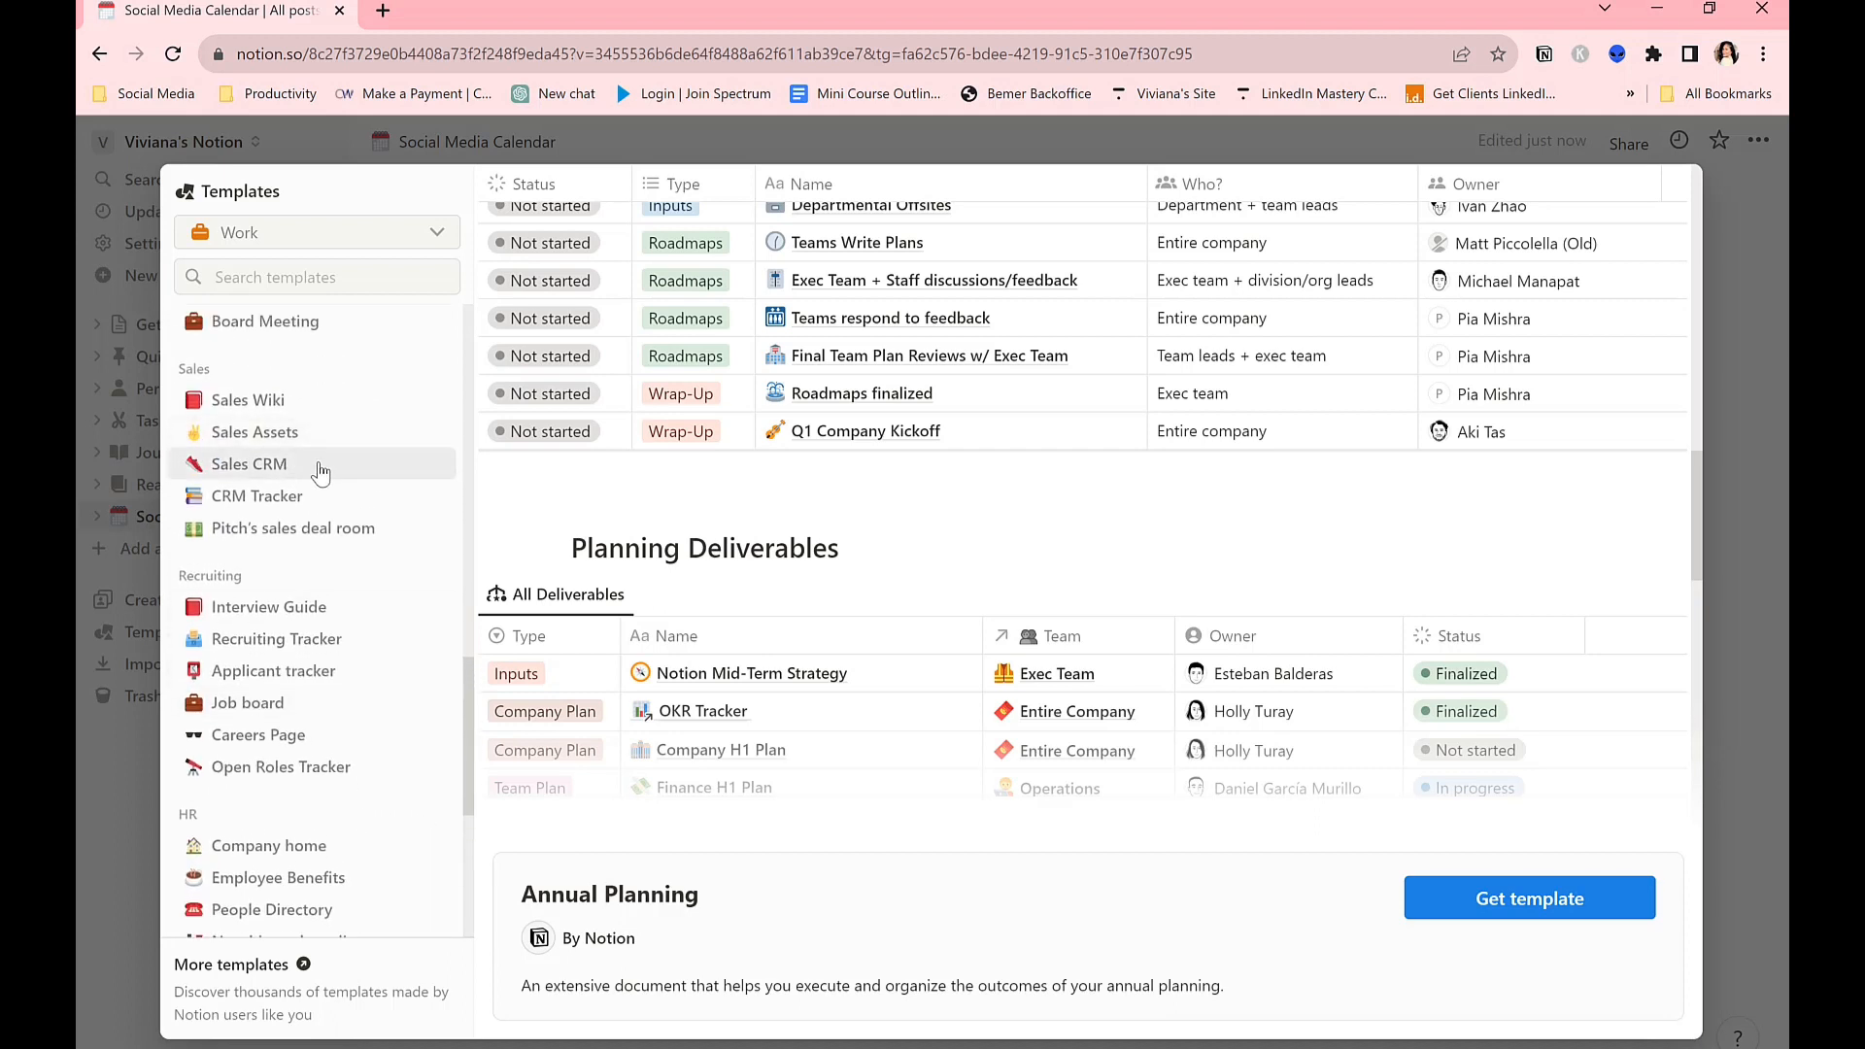
{"action": "left_click", "coordinate": [309, 470]}
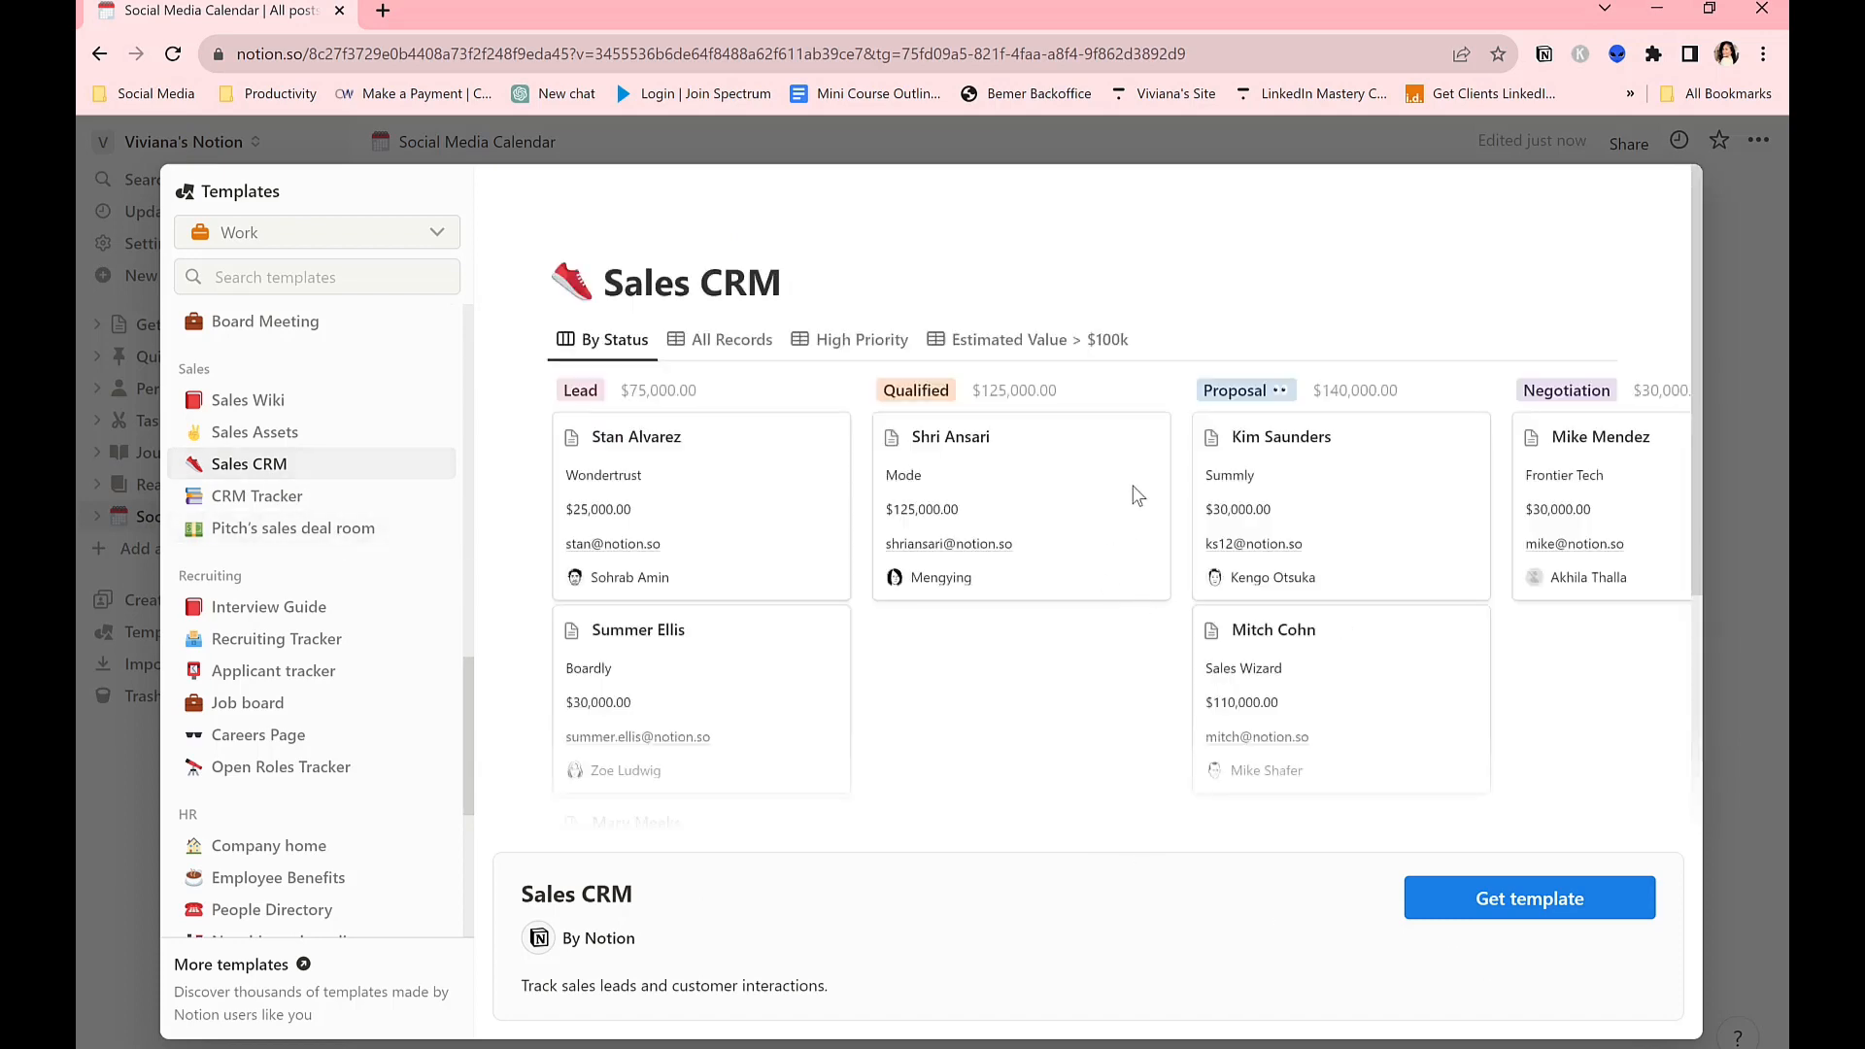
{"action": "left_click", "coordinate": [1429, 903]}
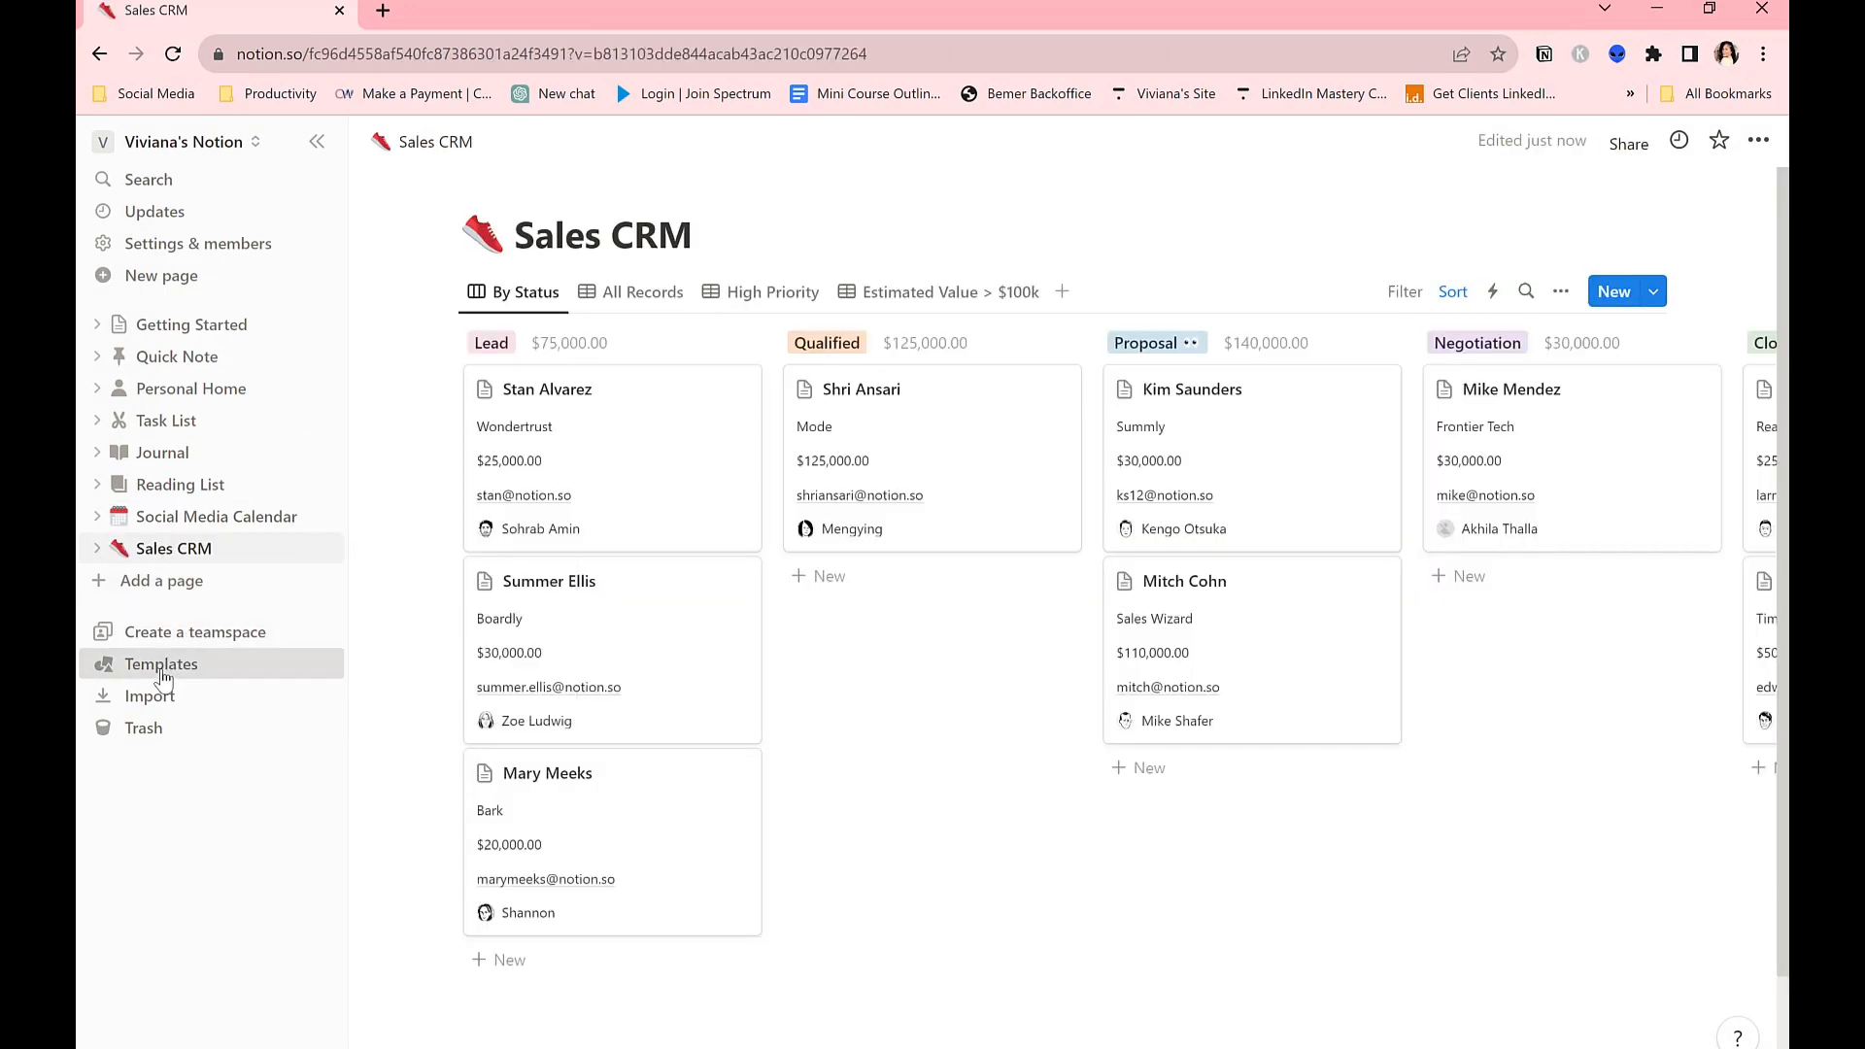
Add the Post-mortem template from the Engineering group of the Work templates to the workspace.
{"action": "left_click", "coordinate": [126, 668]}
{"action": "scroll", "coordinate": [262, 680], "scroll_direction": "down", "scroll_amount": 5}
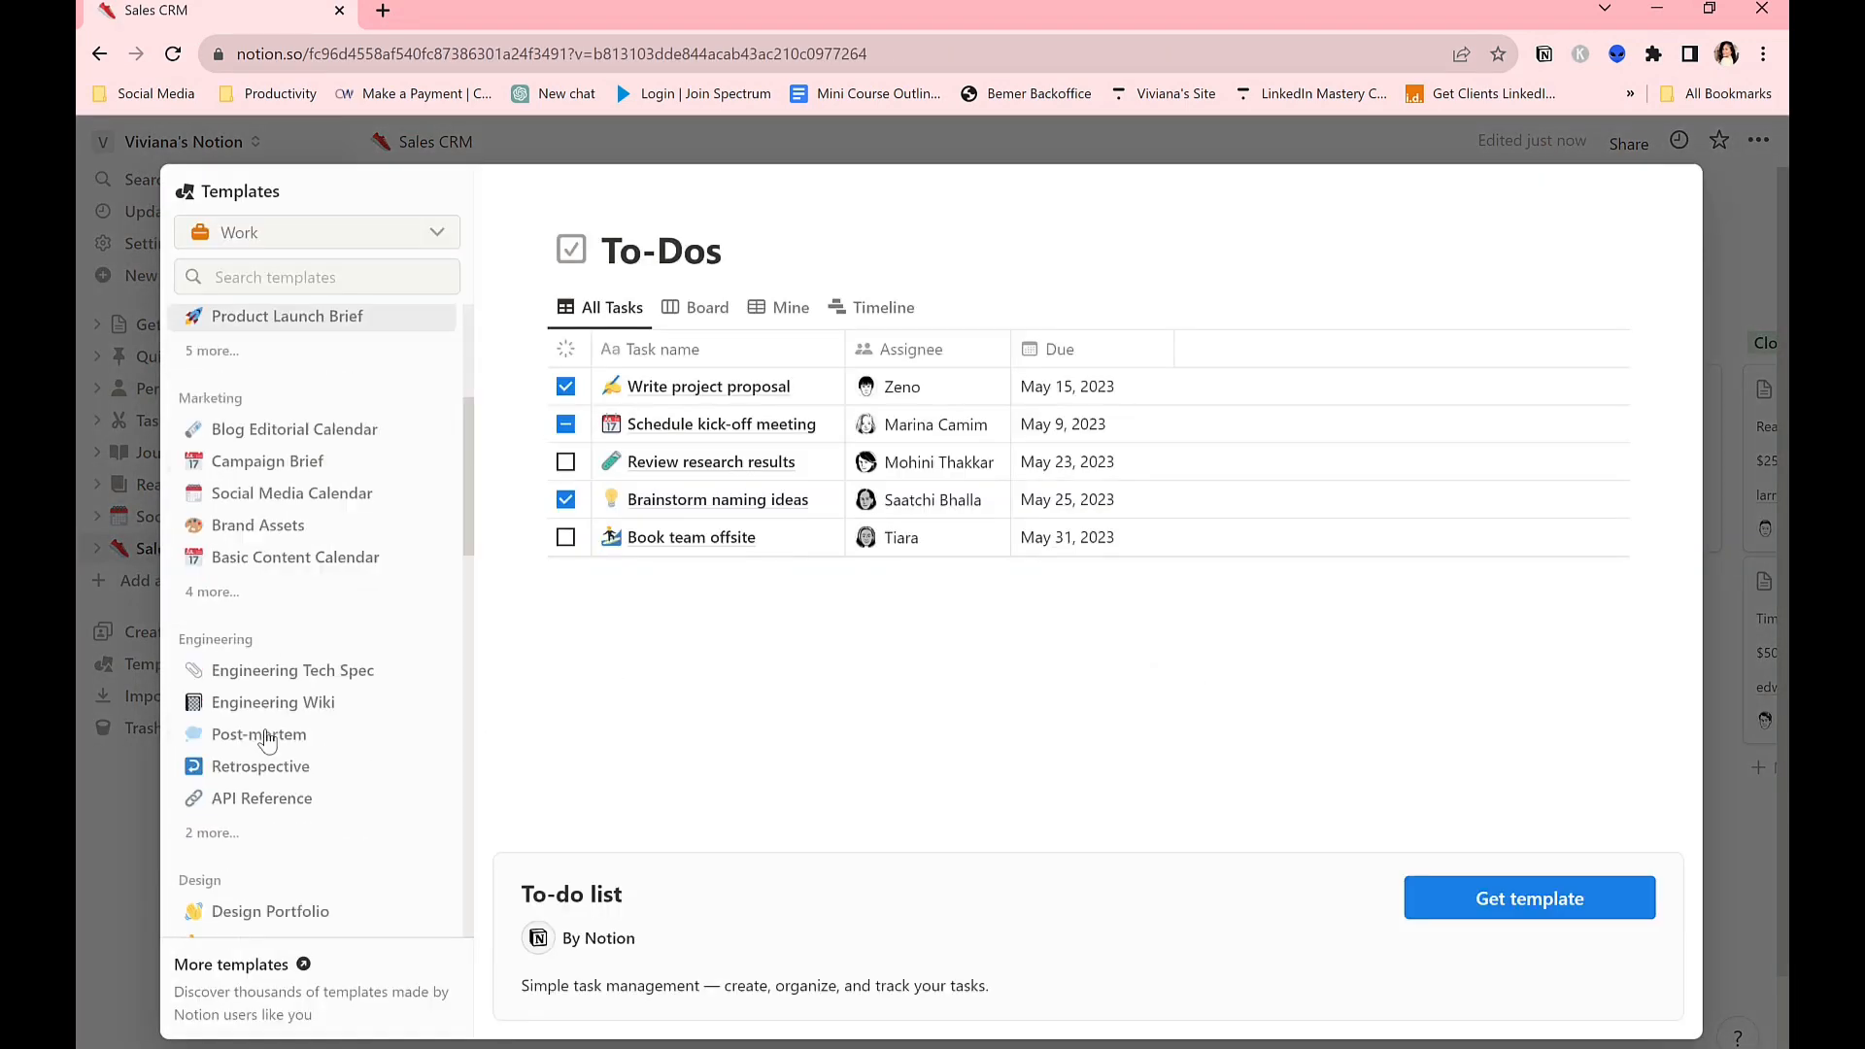
{"action": "left_click", "coordinate": [268, 622]}
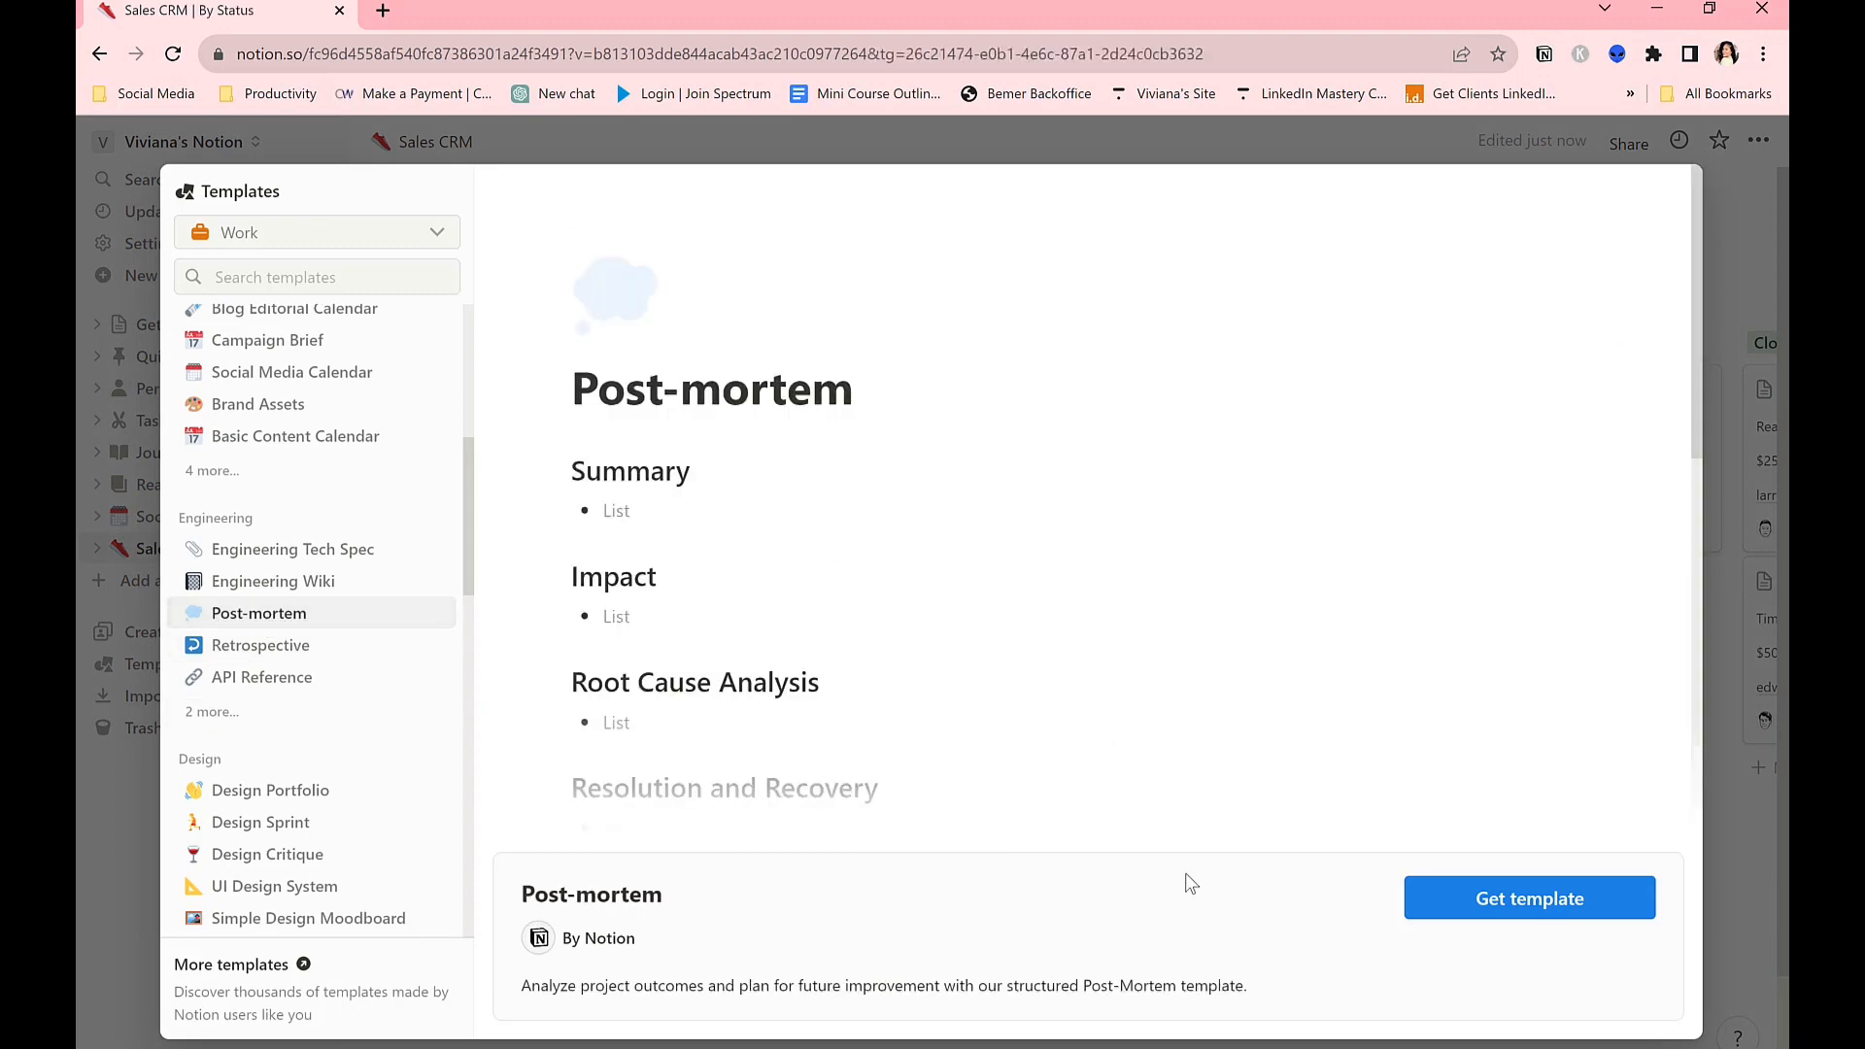
{"action": "left_click", "coordinate": [1478, 904]}
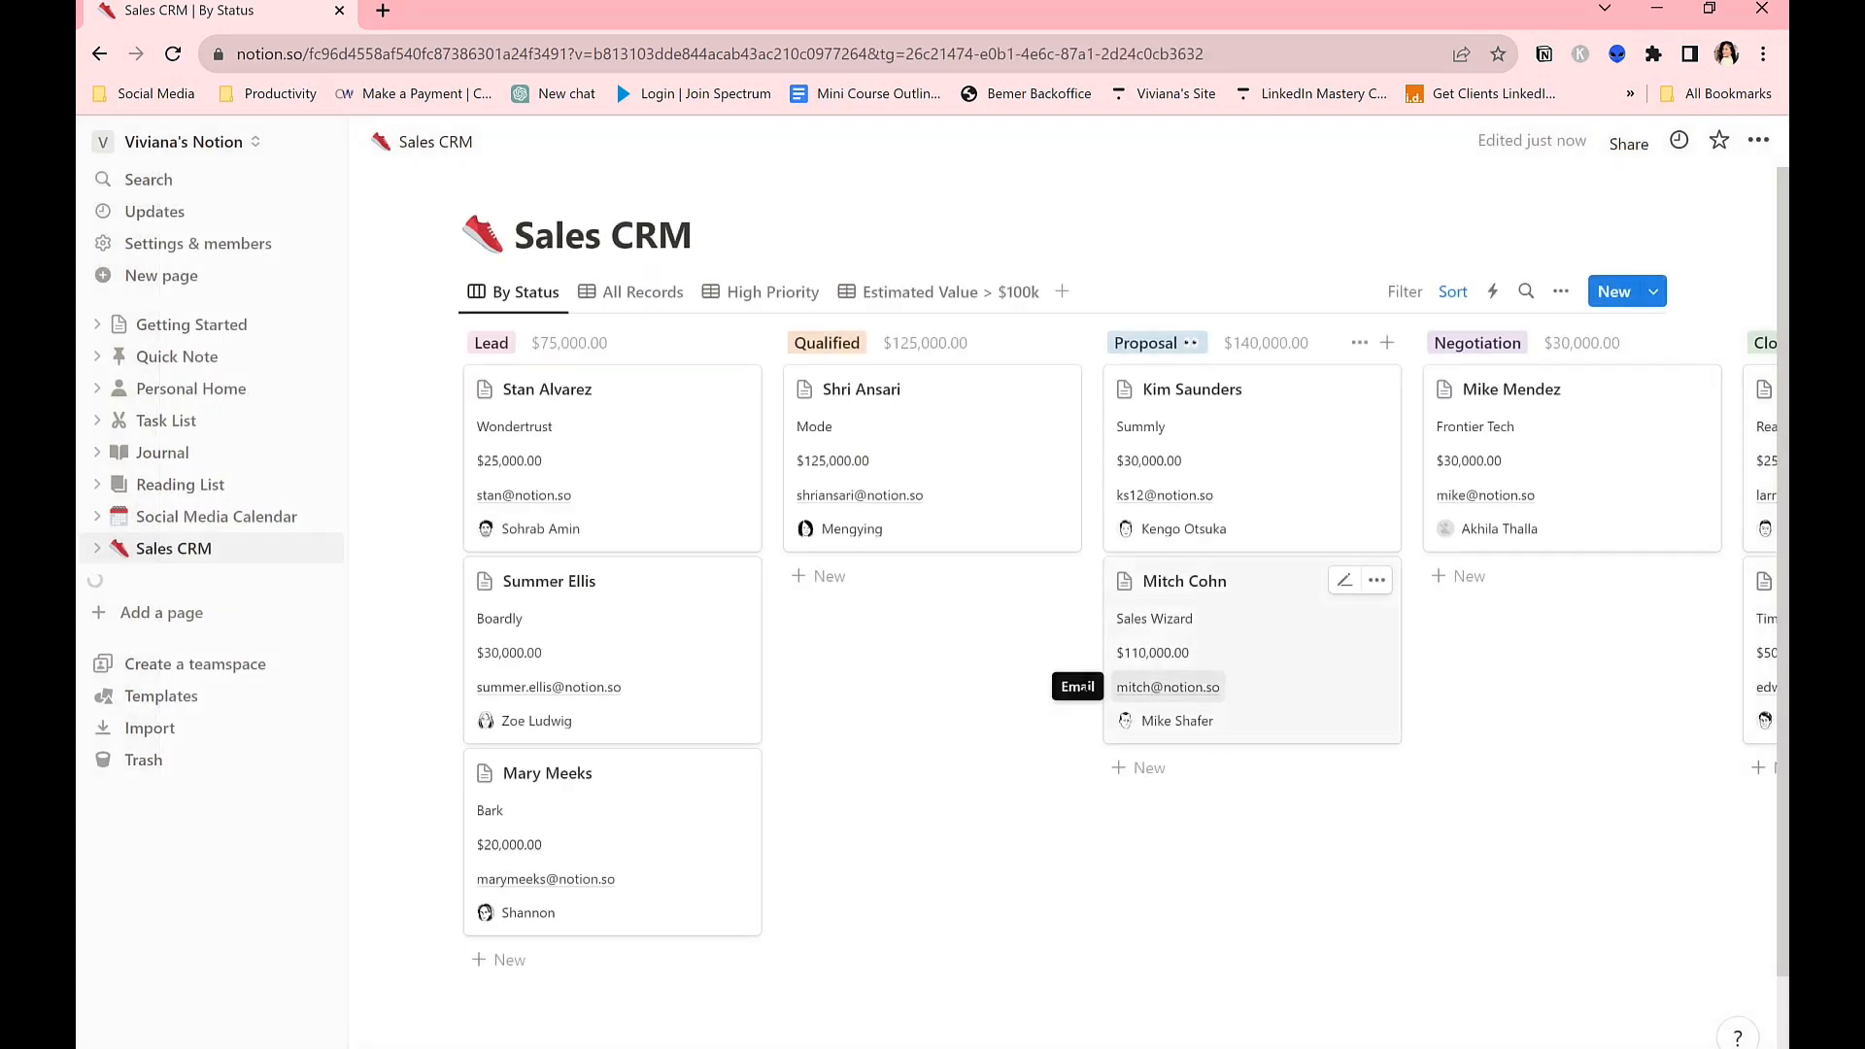
Add a page titled Clients and set it up as a table with a new database as its data source.
{"action": "left_click", "coordinate": [173, 616]}
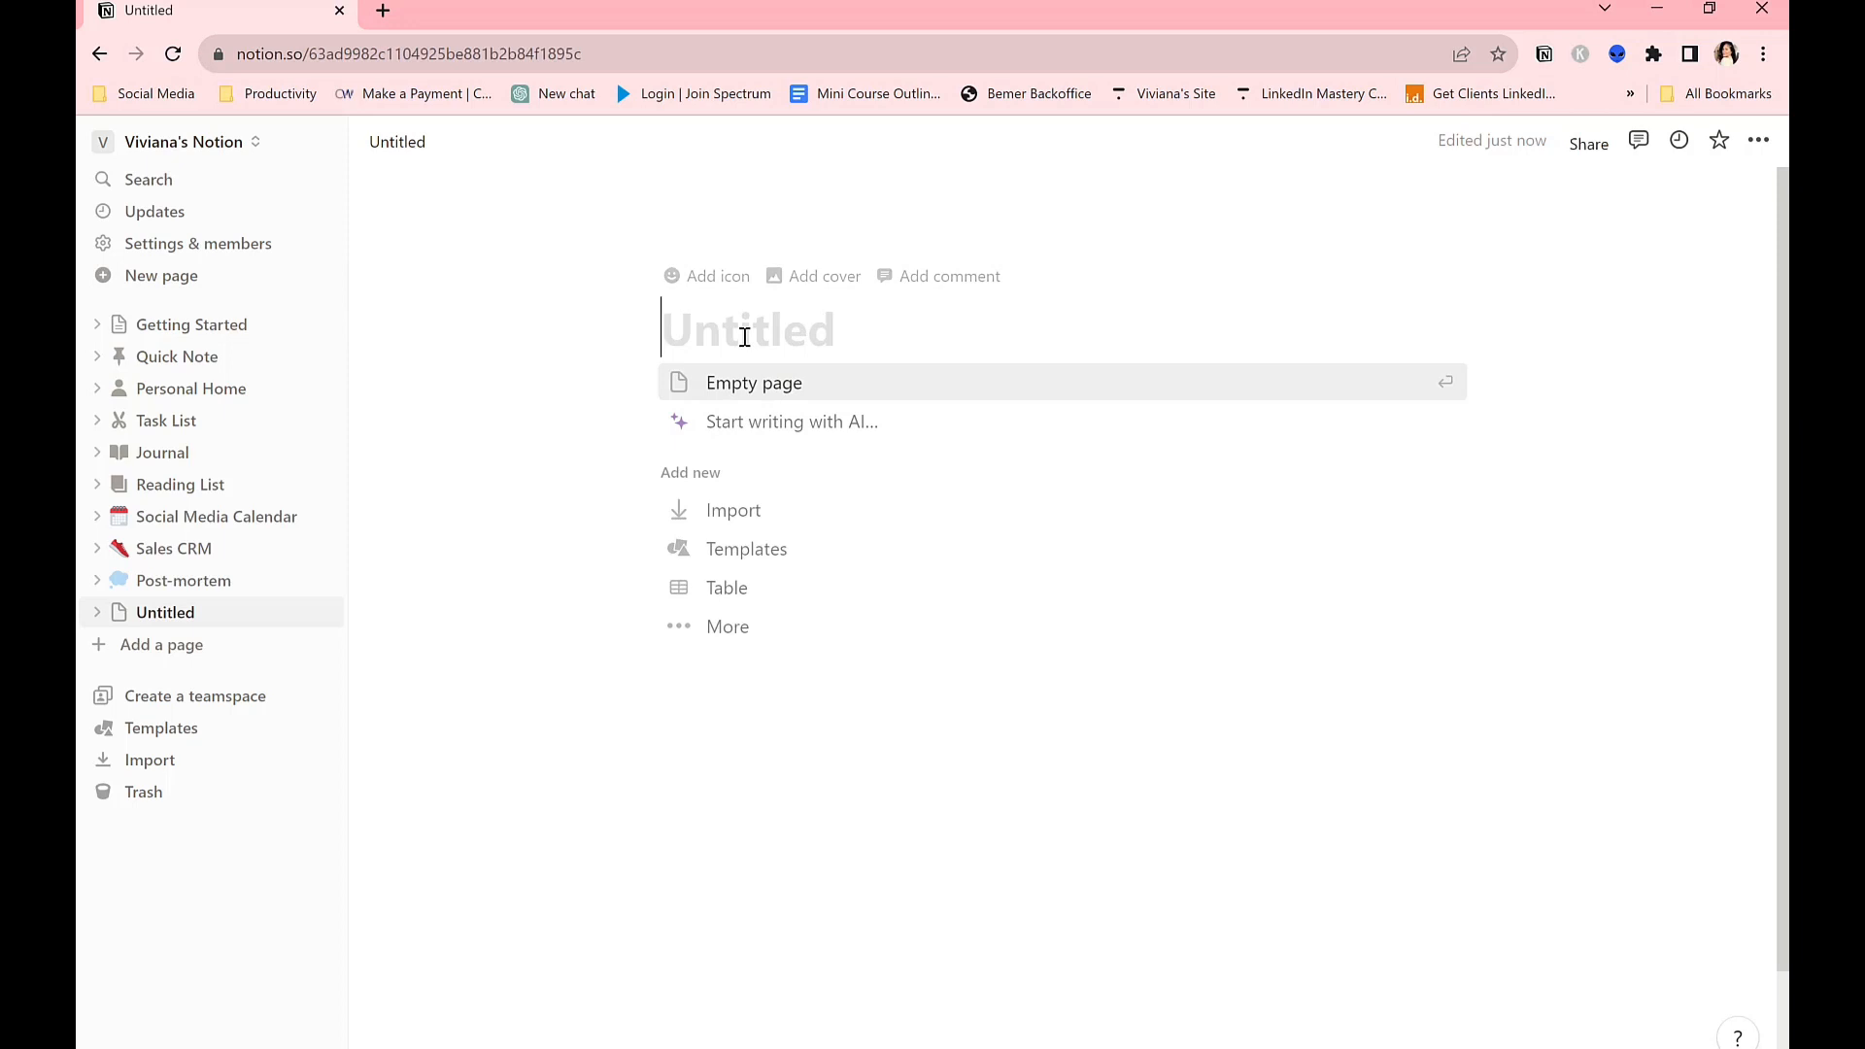
{"action": "type", "text": "Clients"}
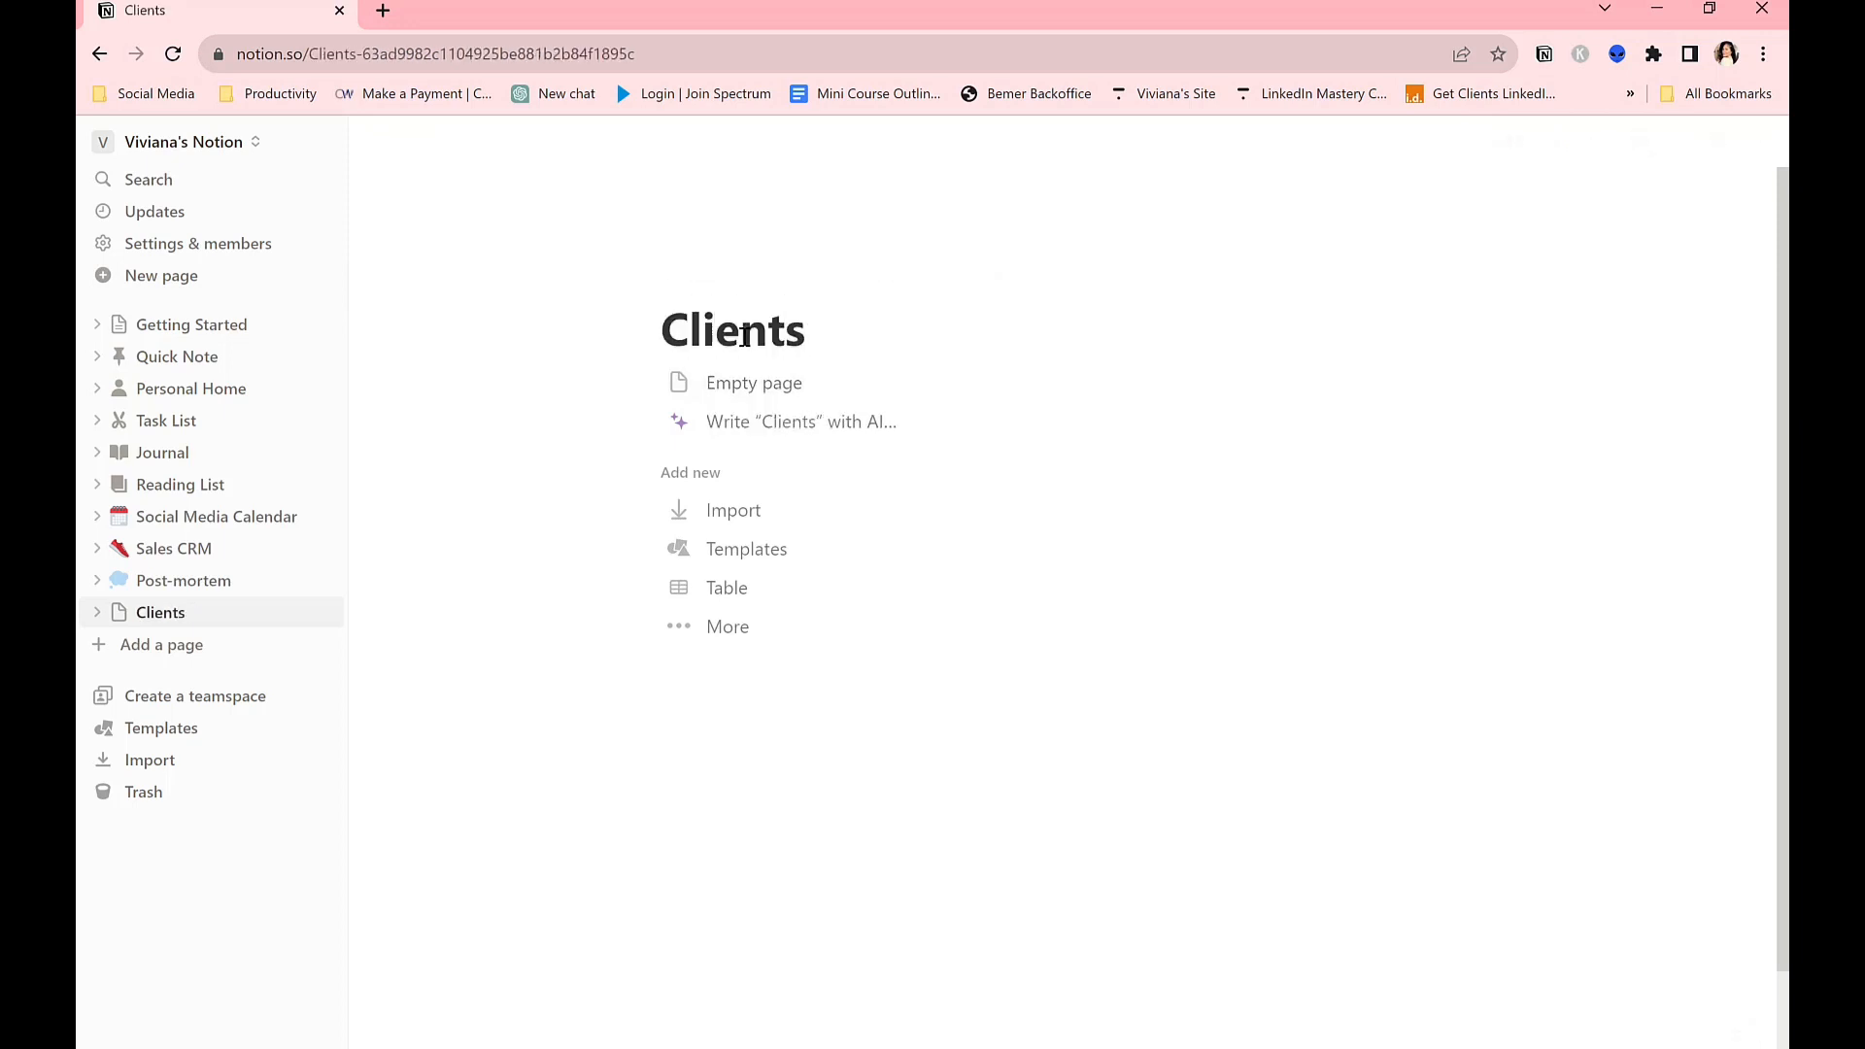
{"action": "left_click", "coordinate": [770, 589]}
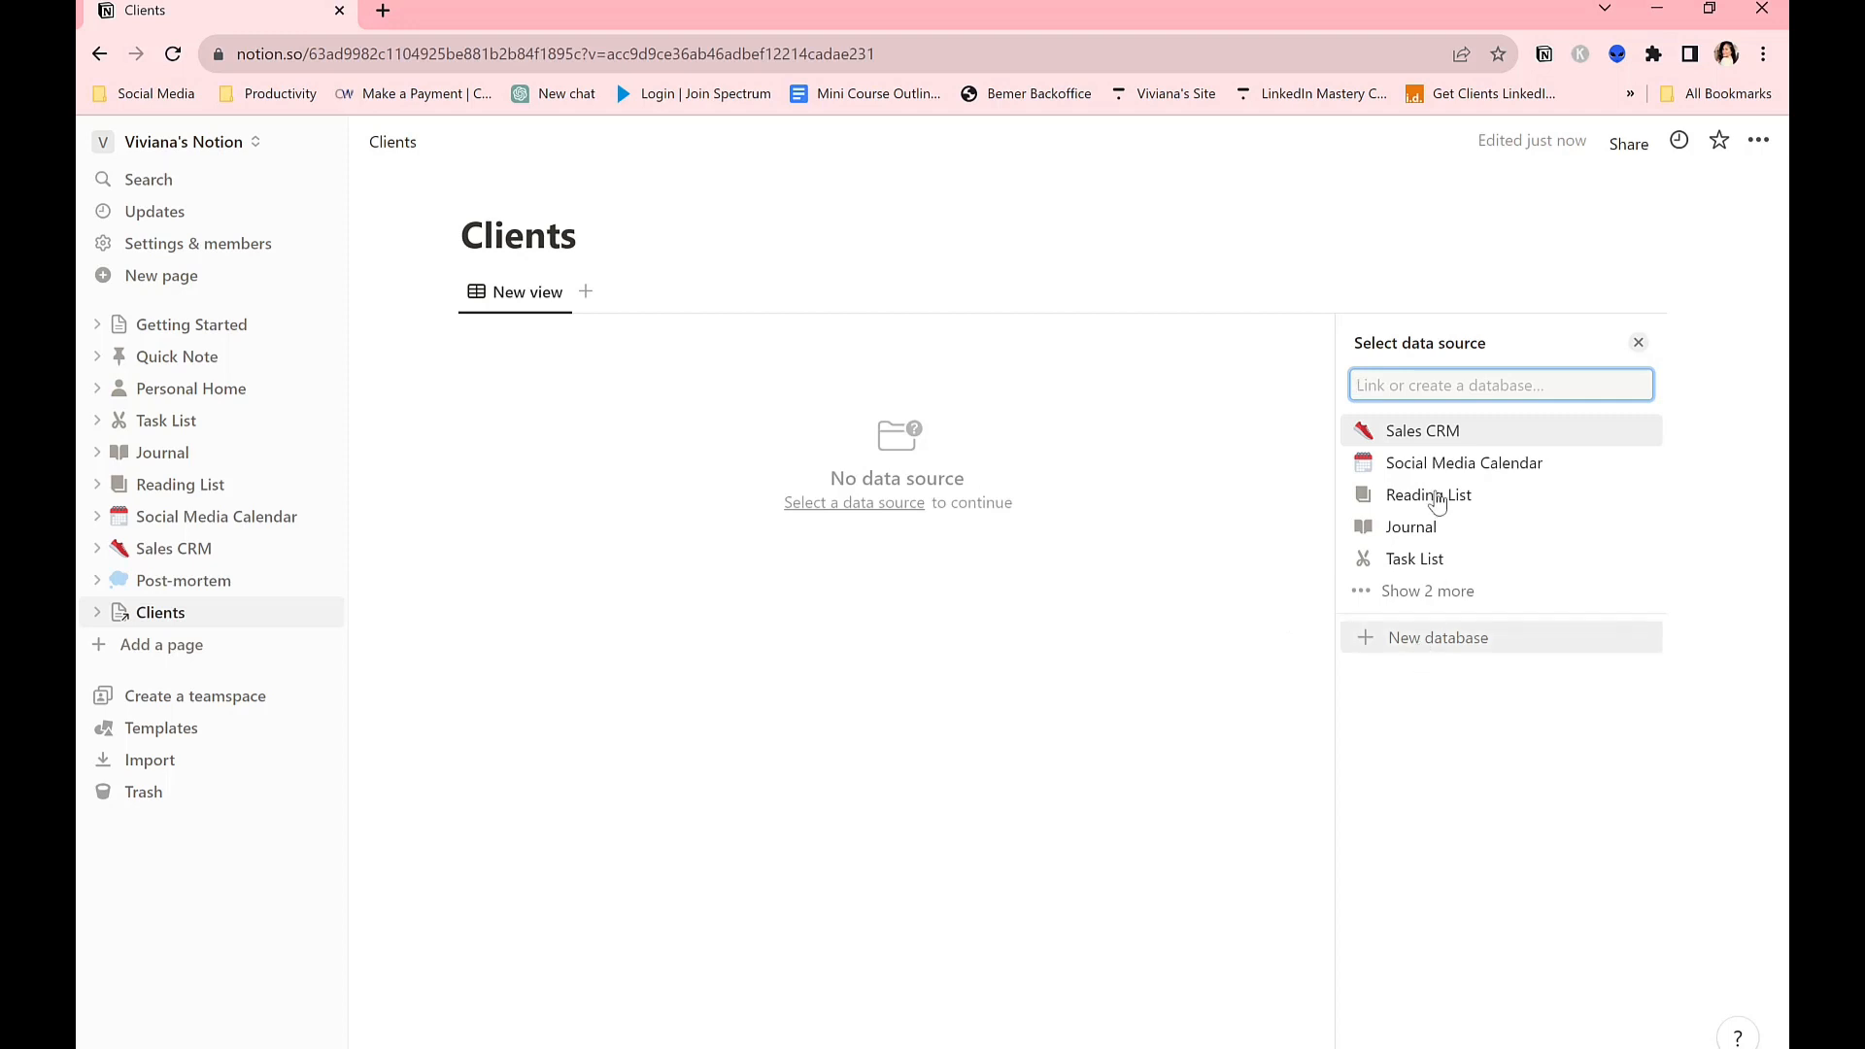
{"action": "left_click", "coordinate": [1410, 640]}
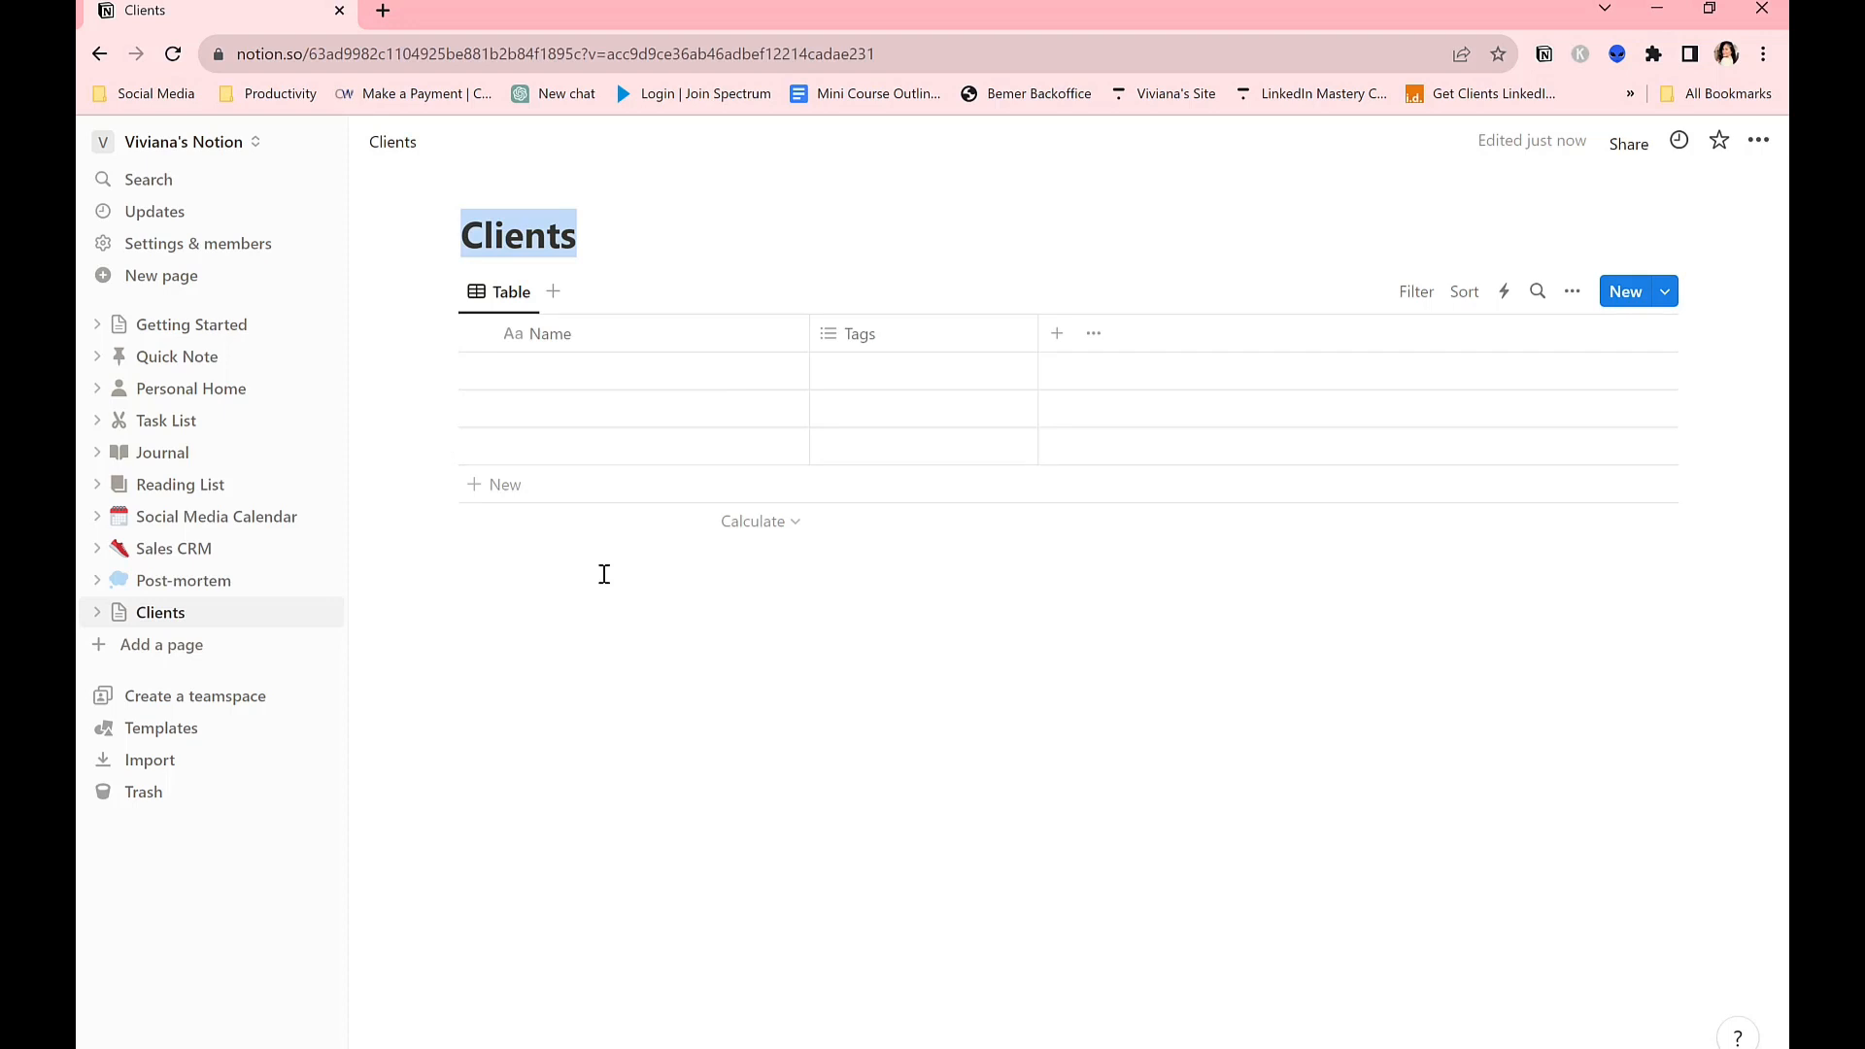
{"action": "left_click_drag", "start_coordinate": [604, 574], "coordinate": [458, 363]}
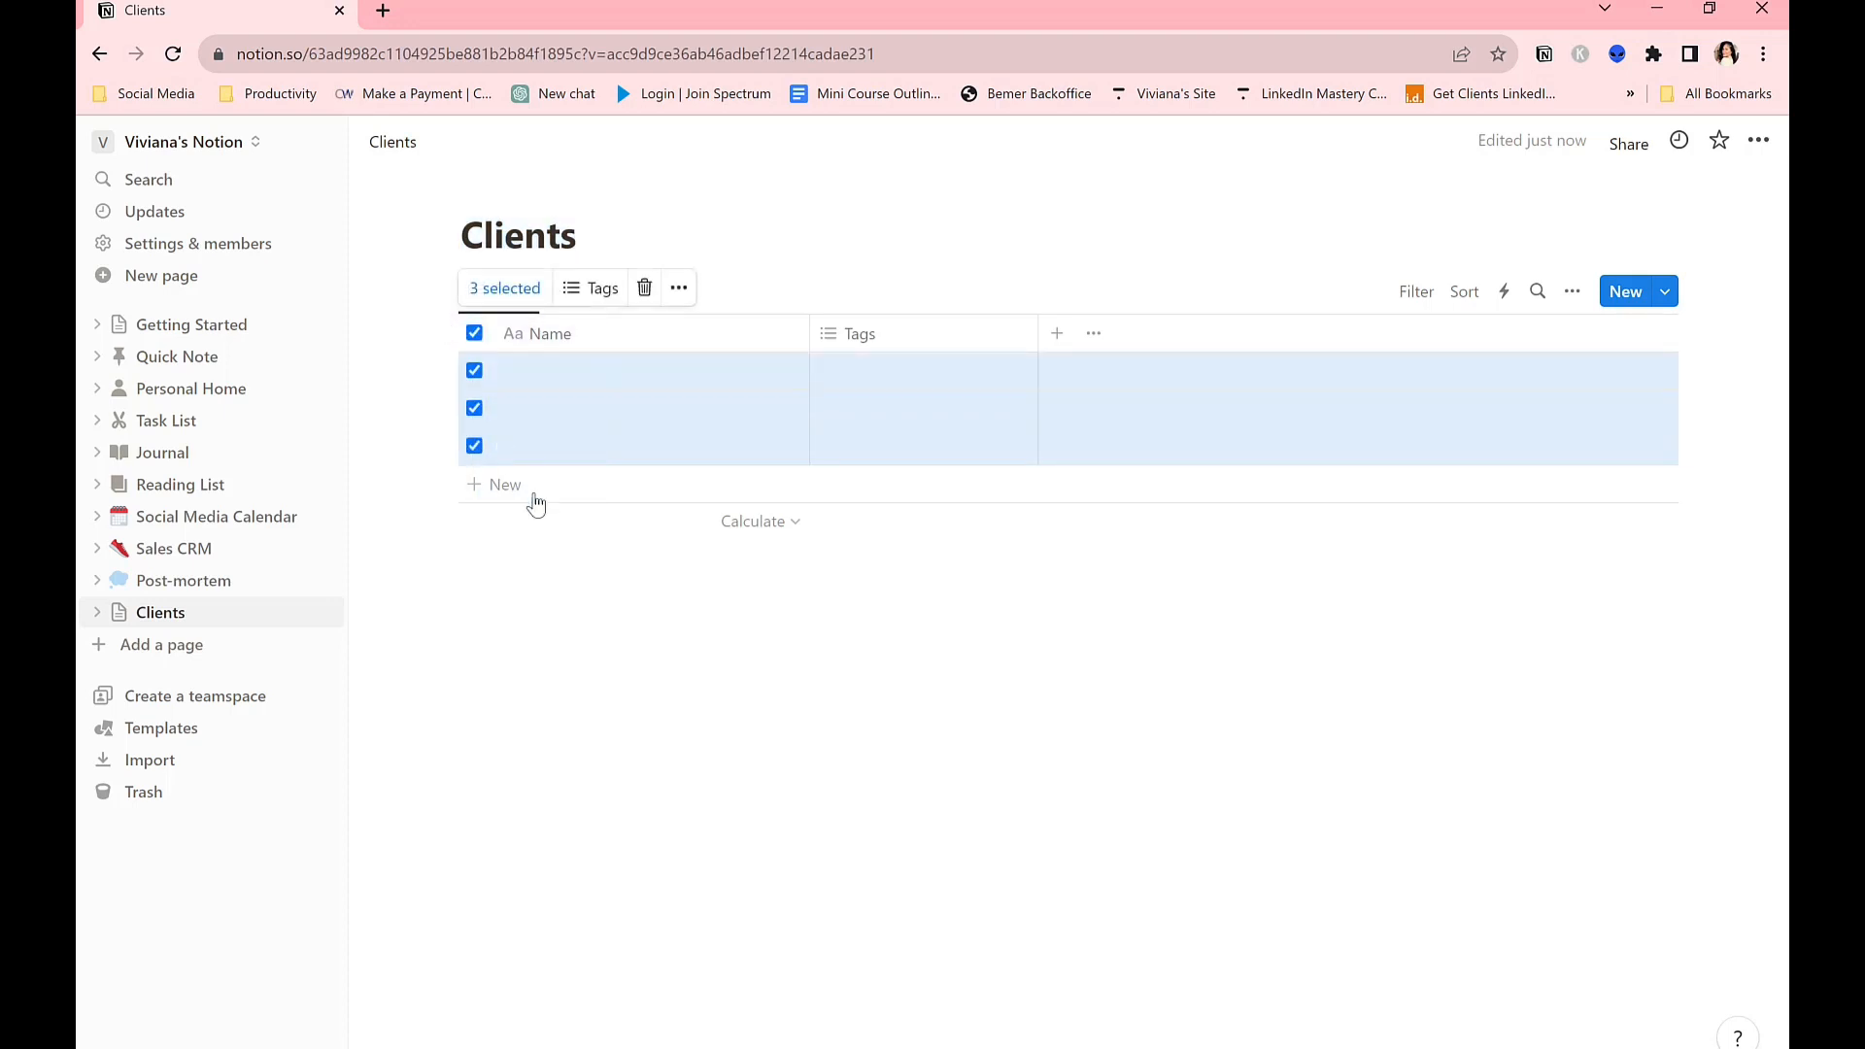
{"action": "left_click", "coordinate": [631, 646]}
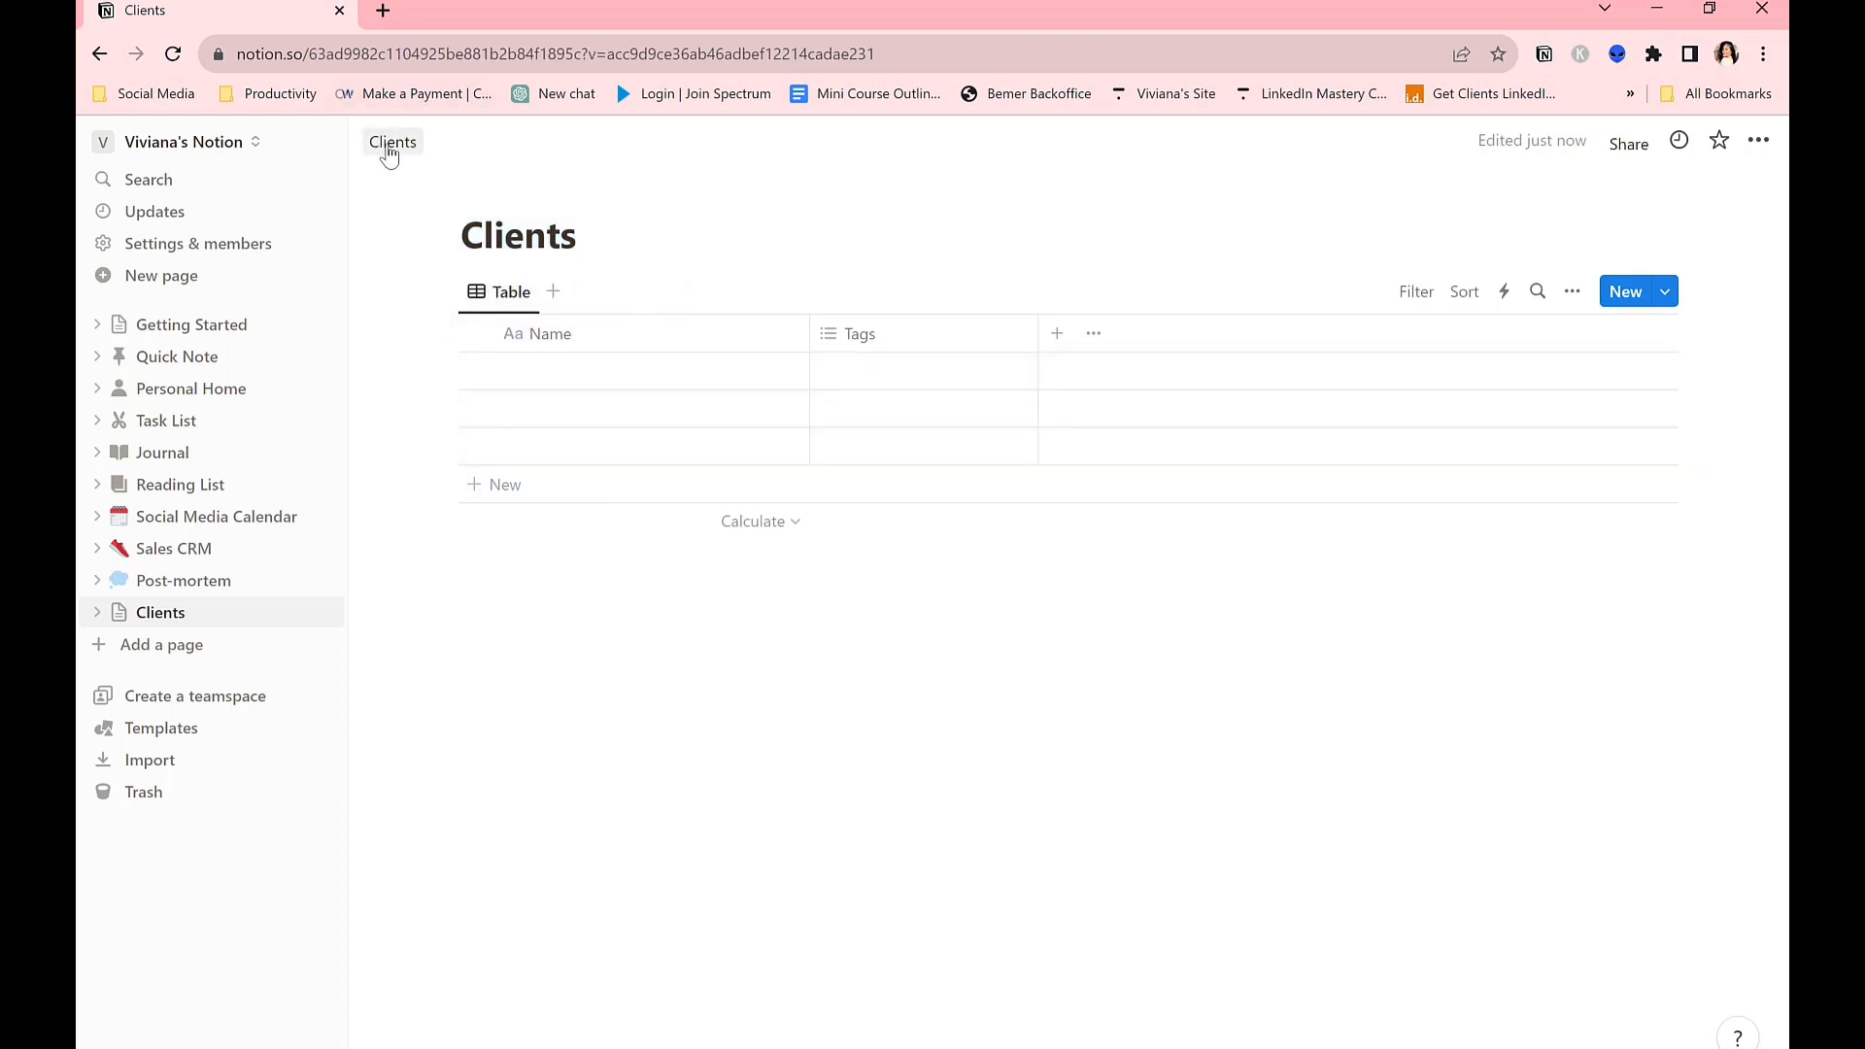
Collapse the sidebar and open the Post-mortem page.
{"action": "left_click", "coordinate": [348, 158]}
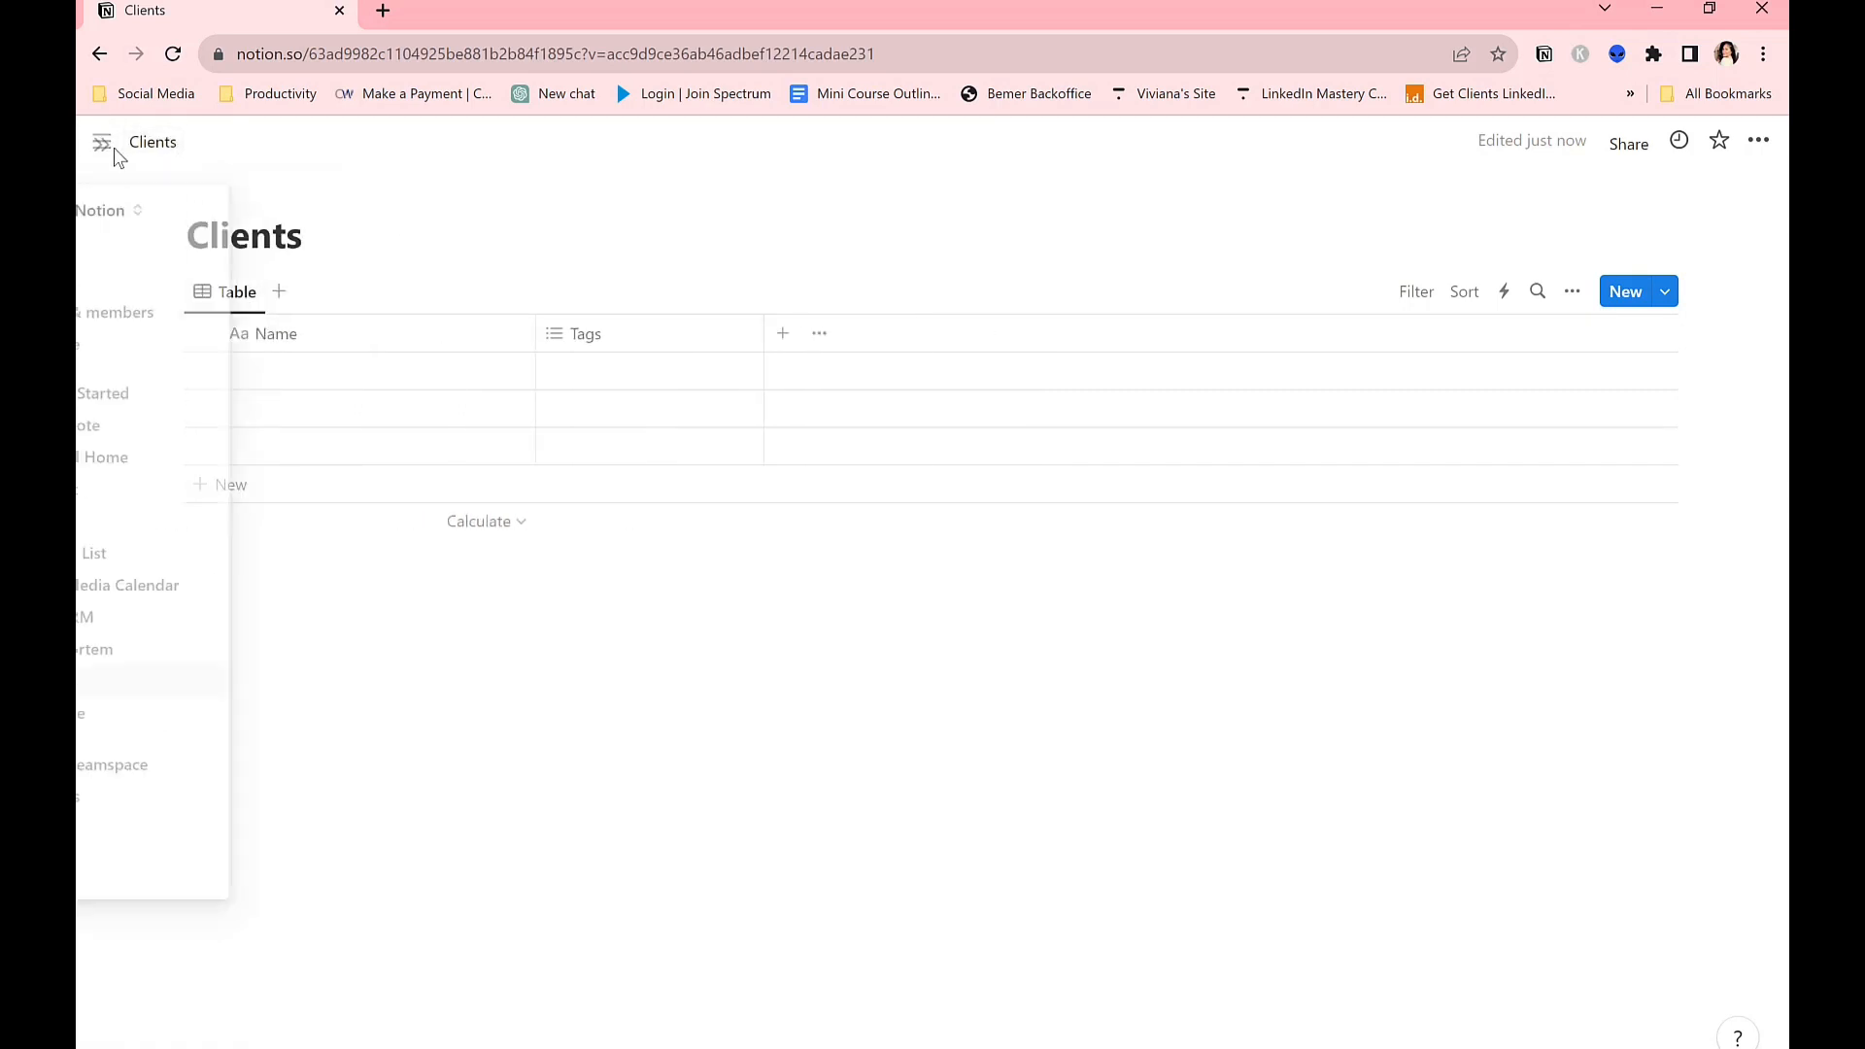
{"action": "left_click", "coordinate": [149, 144]}
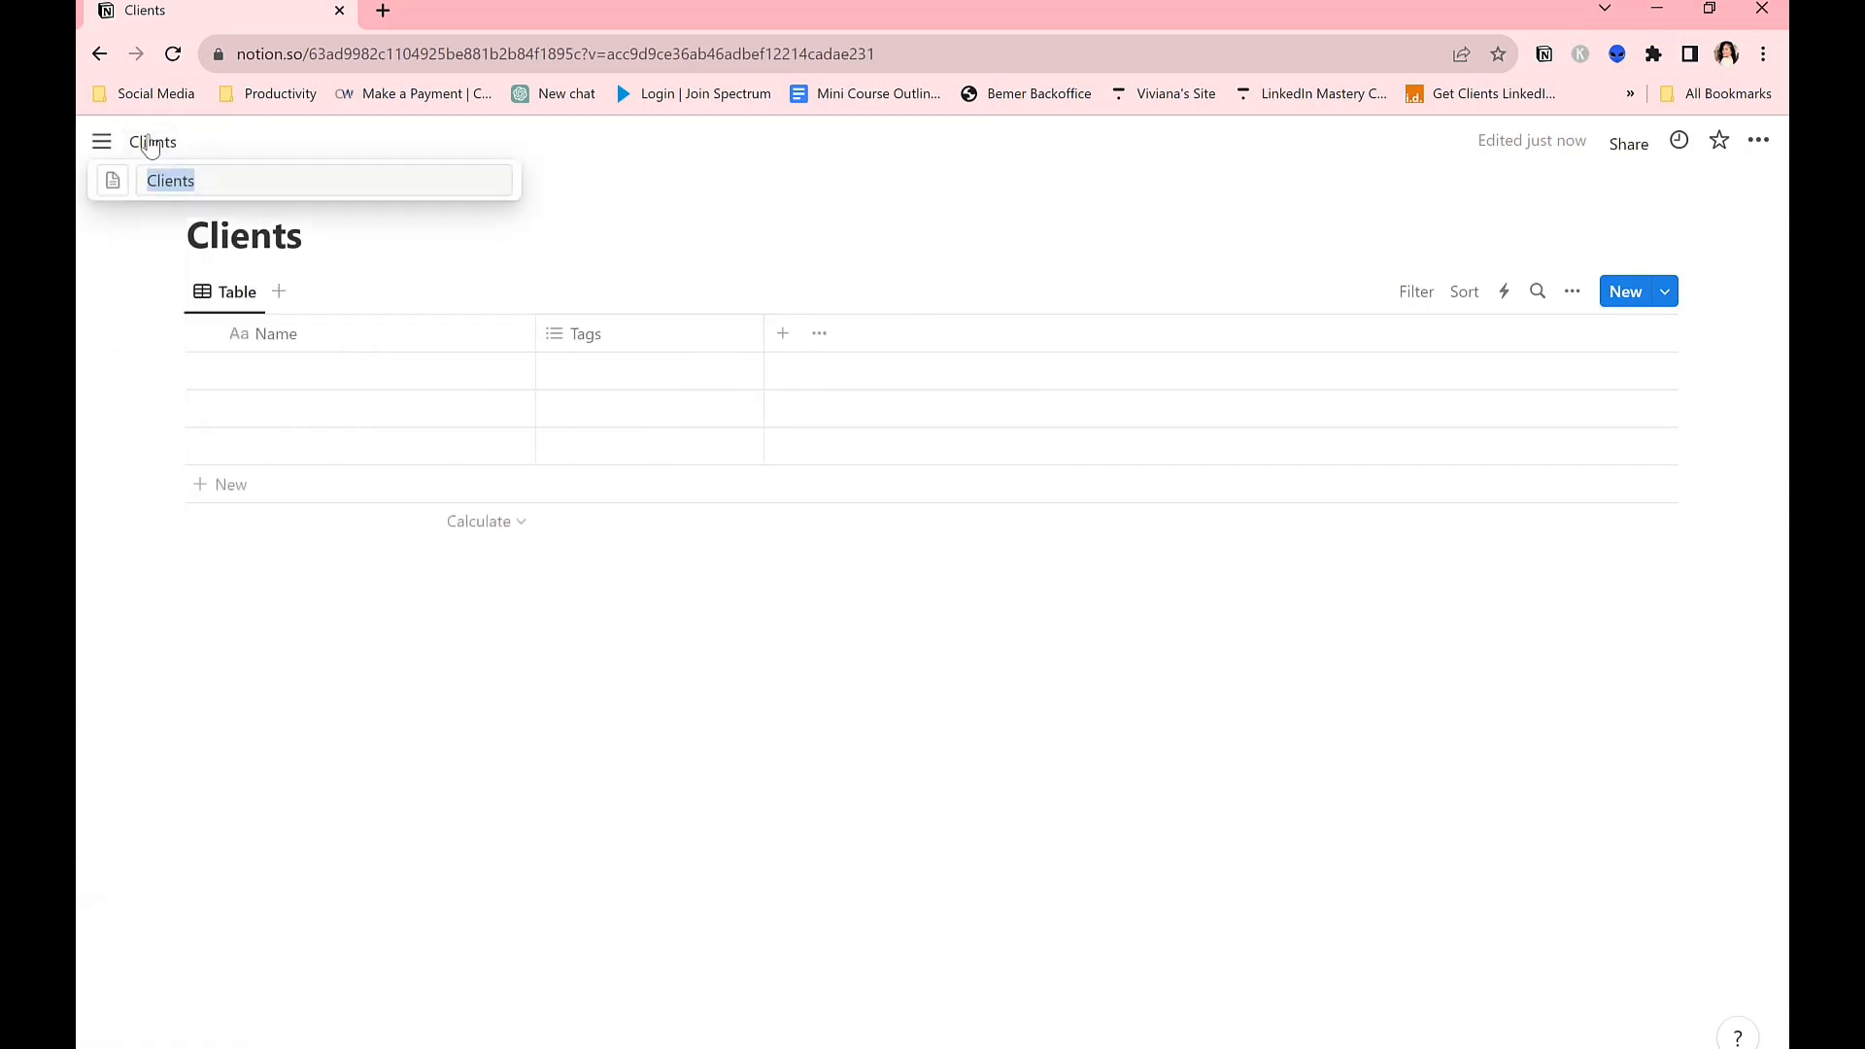
{"action": "left_click", "coordinate": [103, 158]}
{"action": "mouse_move", "coordinate": [103, 157]}
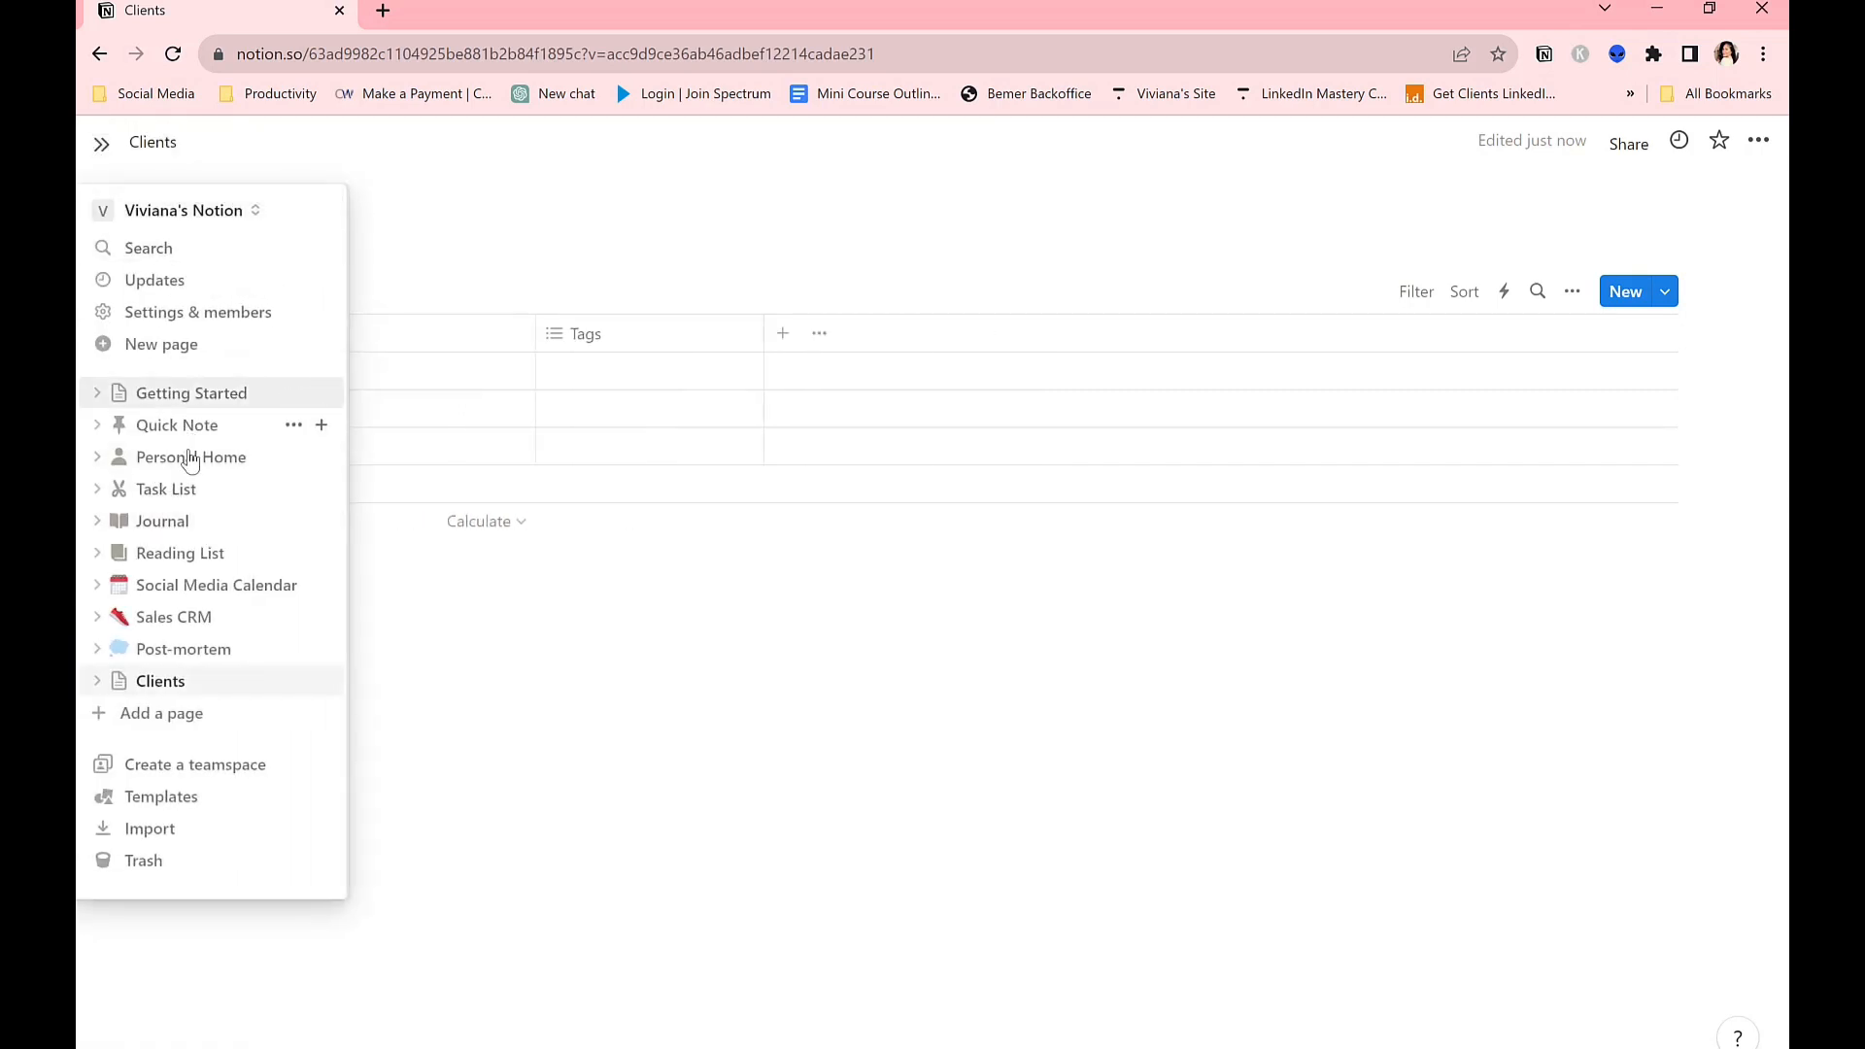
{"action": "left_click", "coordinate": [194, 648]}
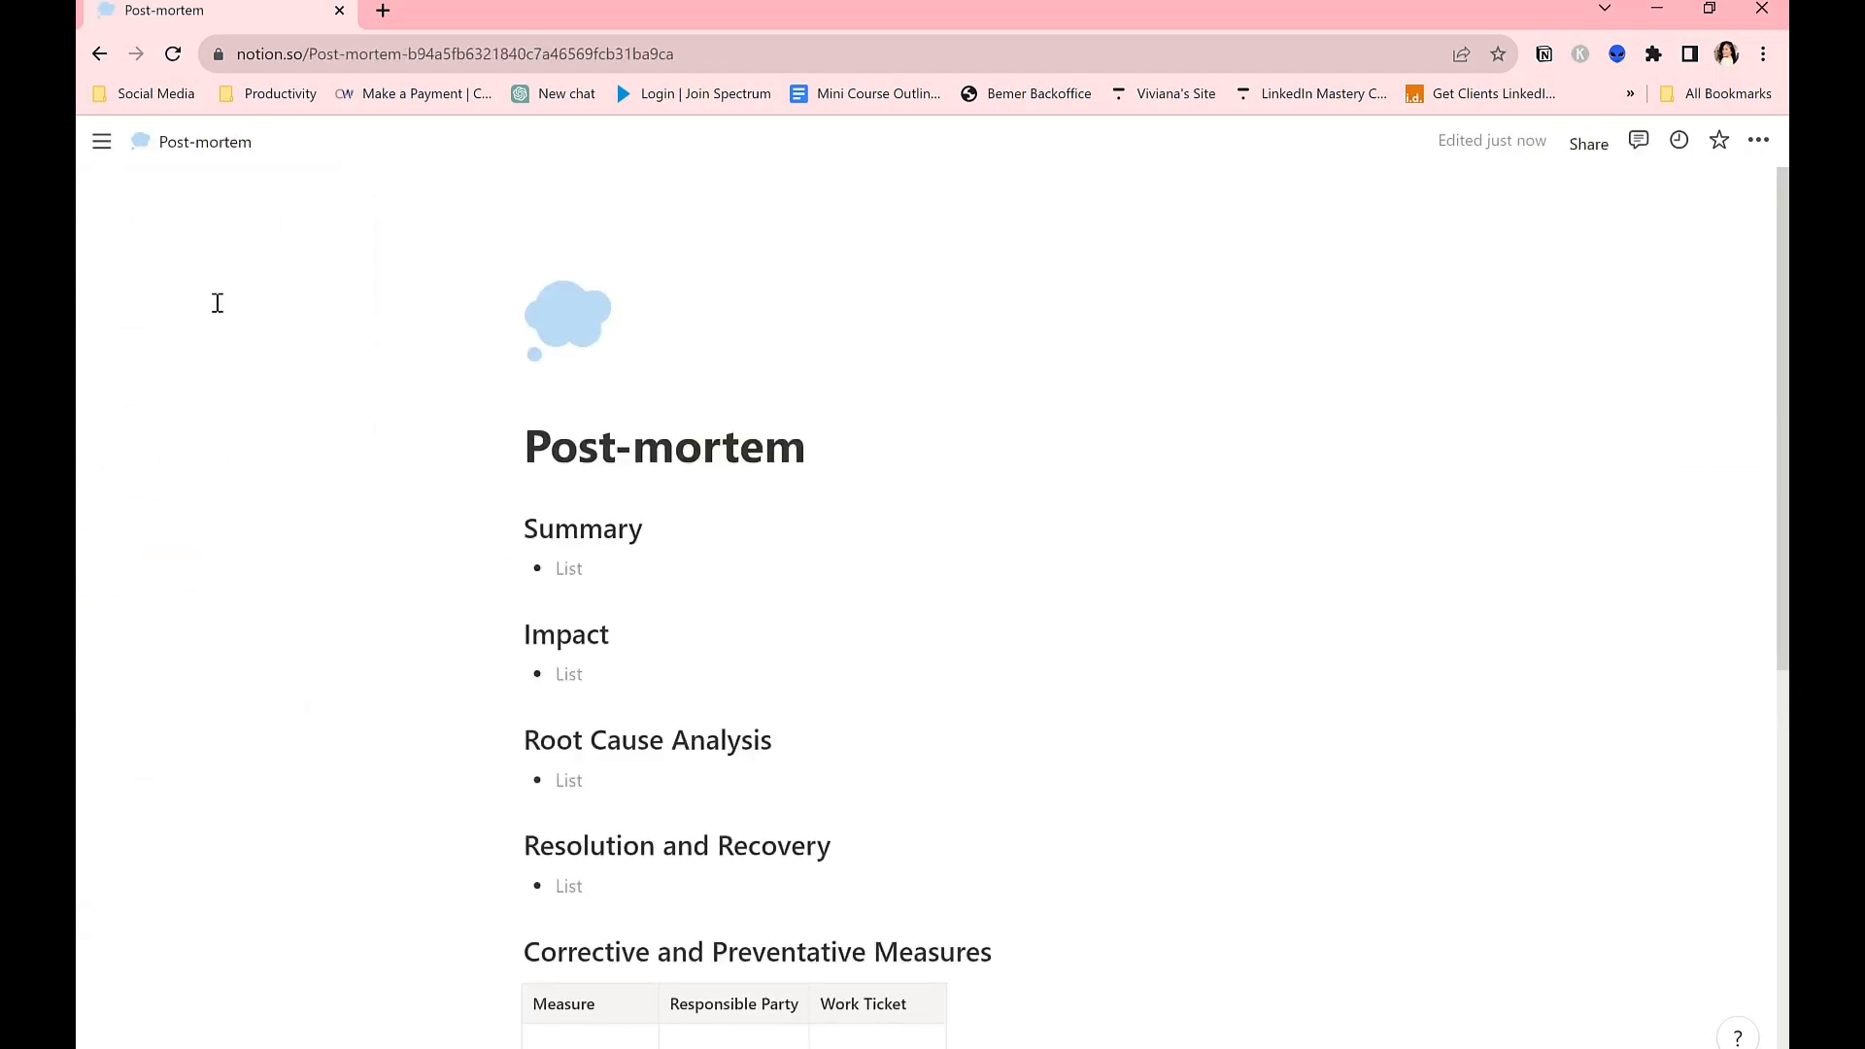
Create an untitled private page and set it up as a table with a new database as its data source.
{"action": "mouse_move", "coordinate": [78, 362]}
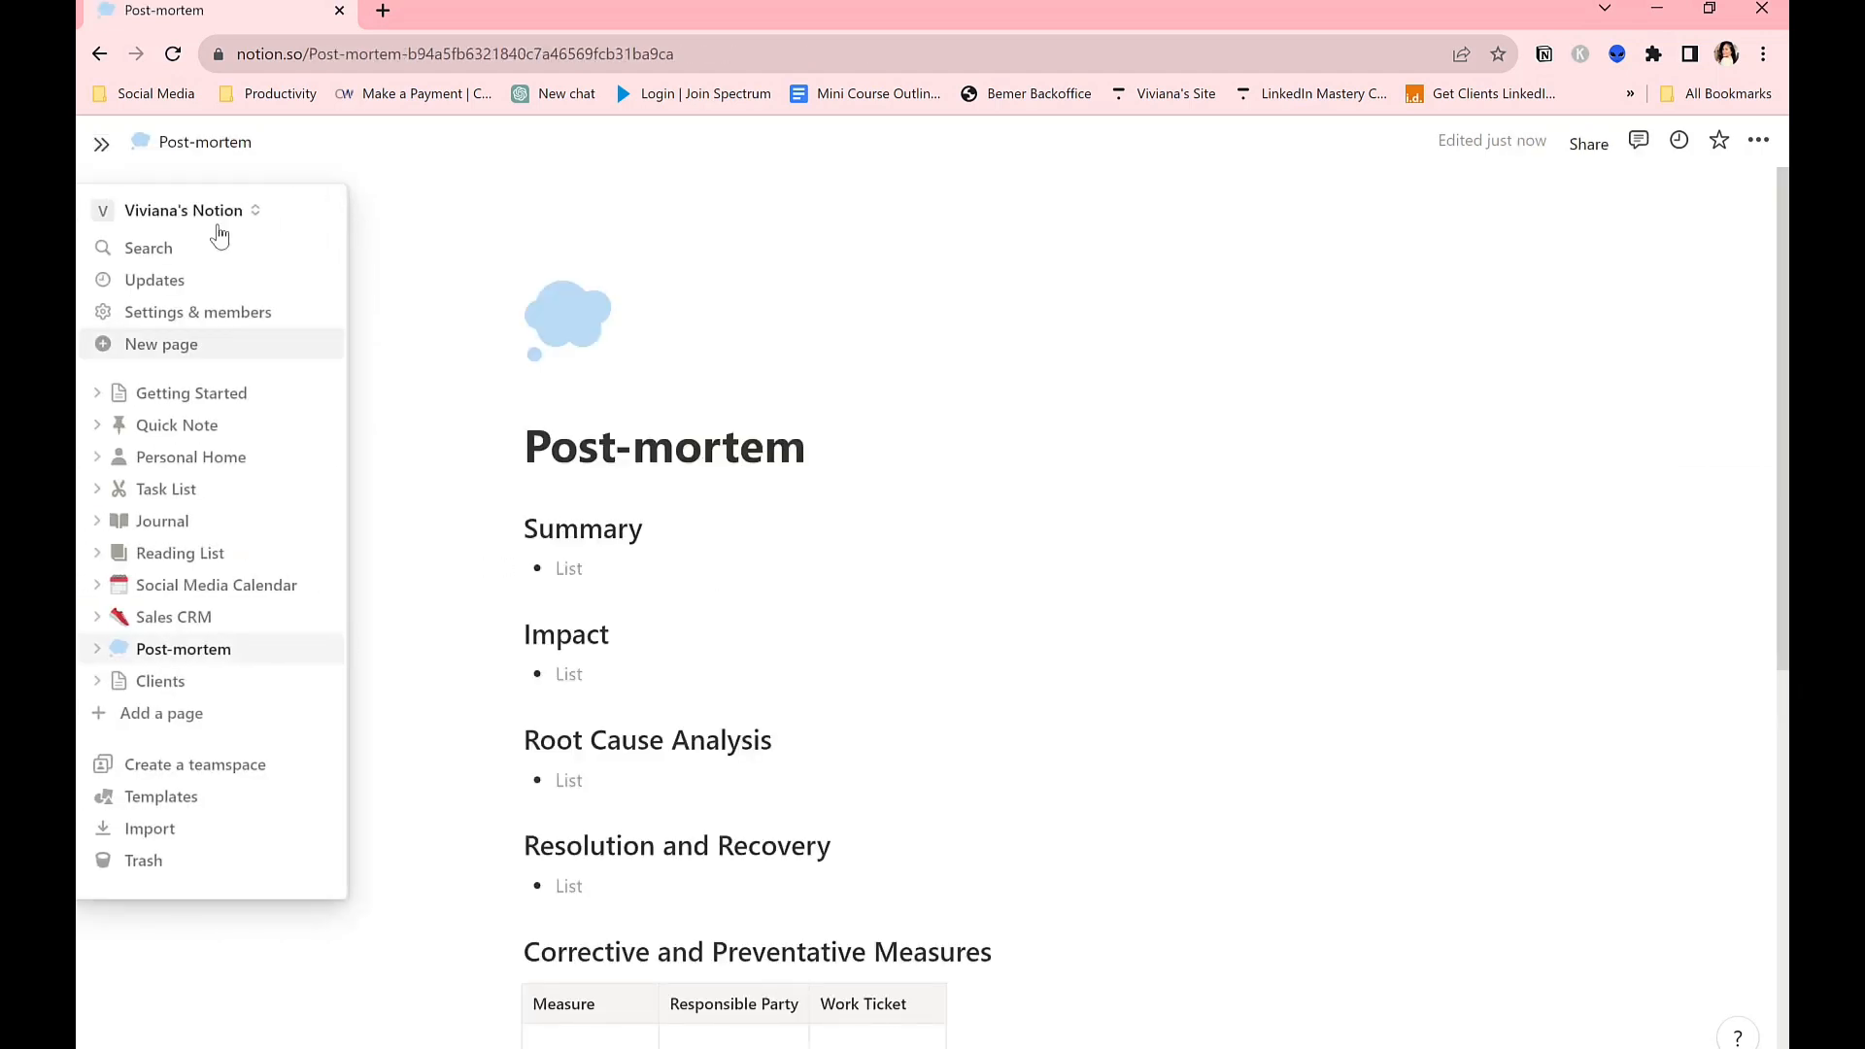
{"action": "left_click", "coordinate": [166, 352]}
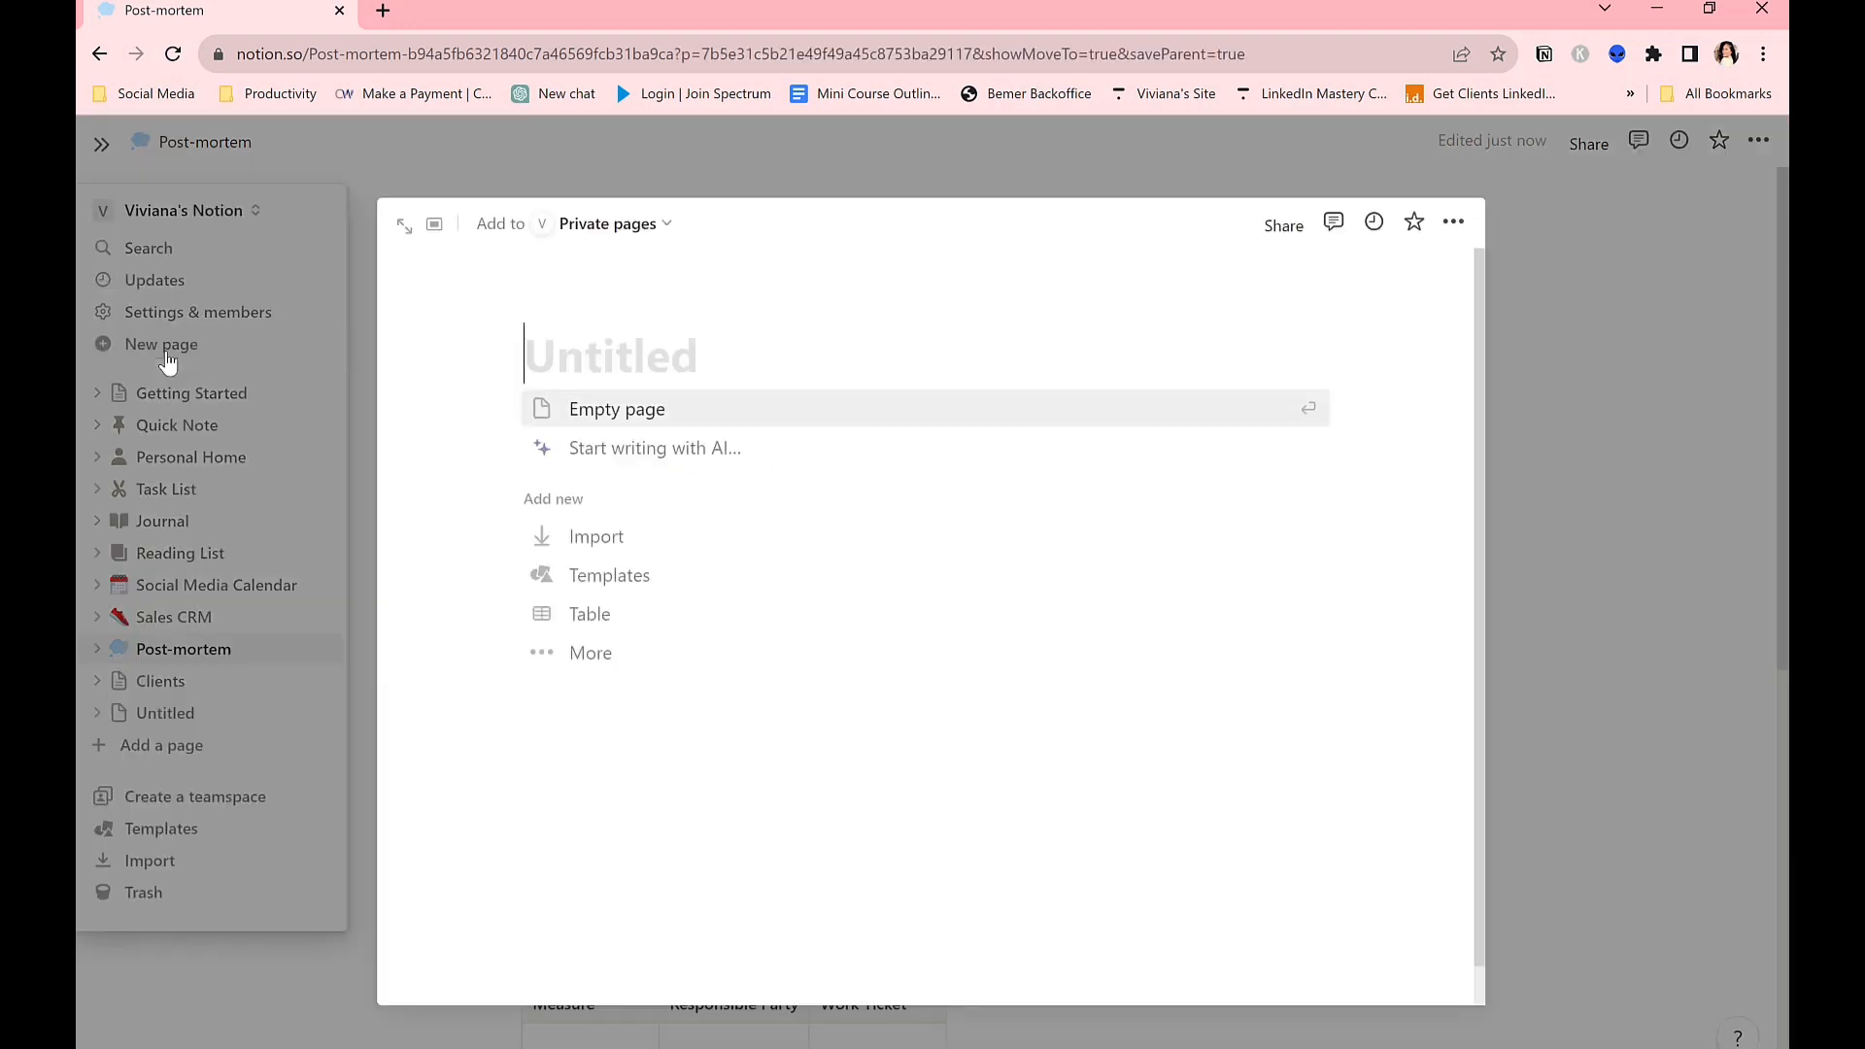
{"action": "left_click", "coordinate": [585, 622]}
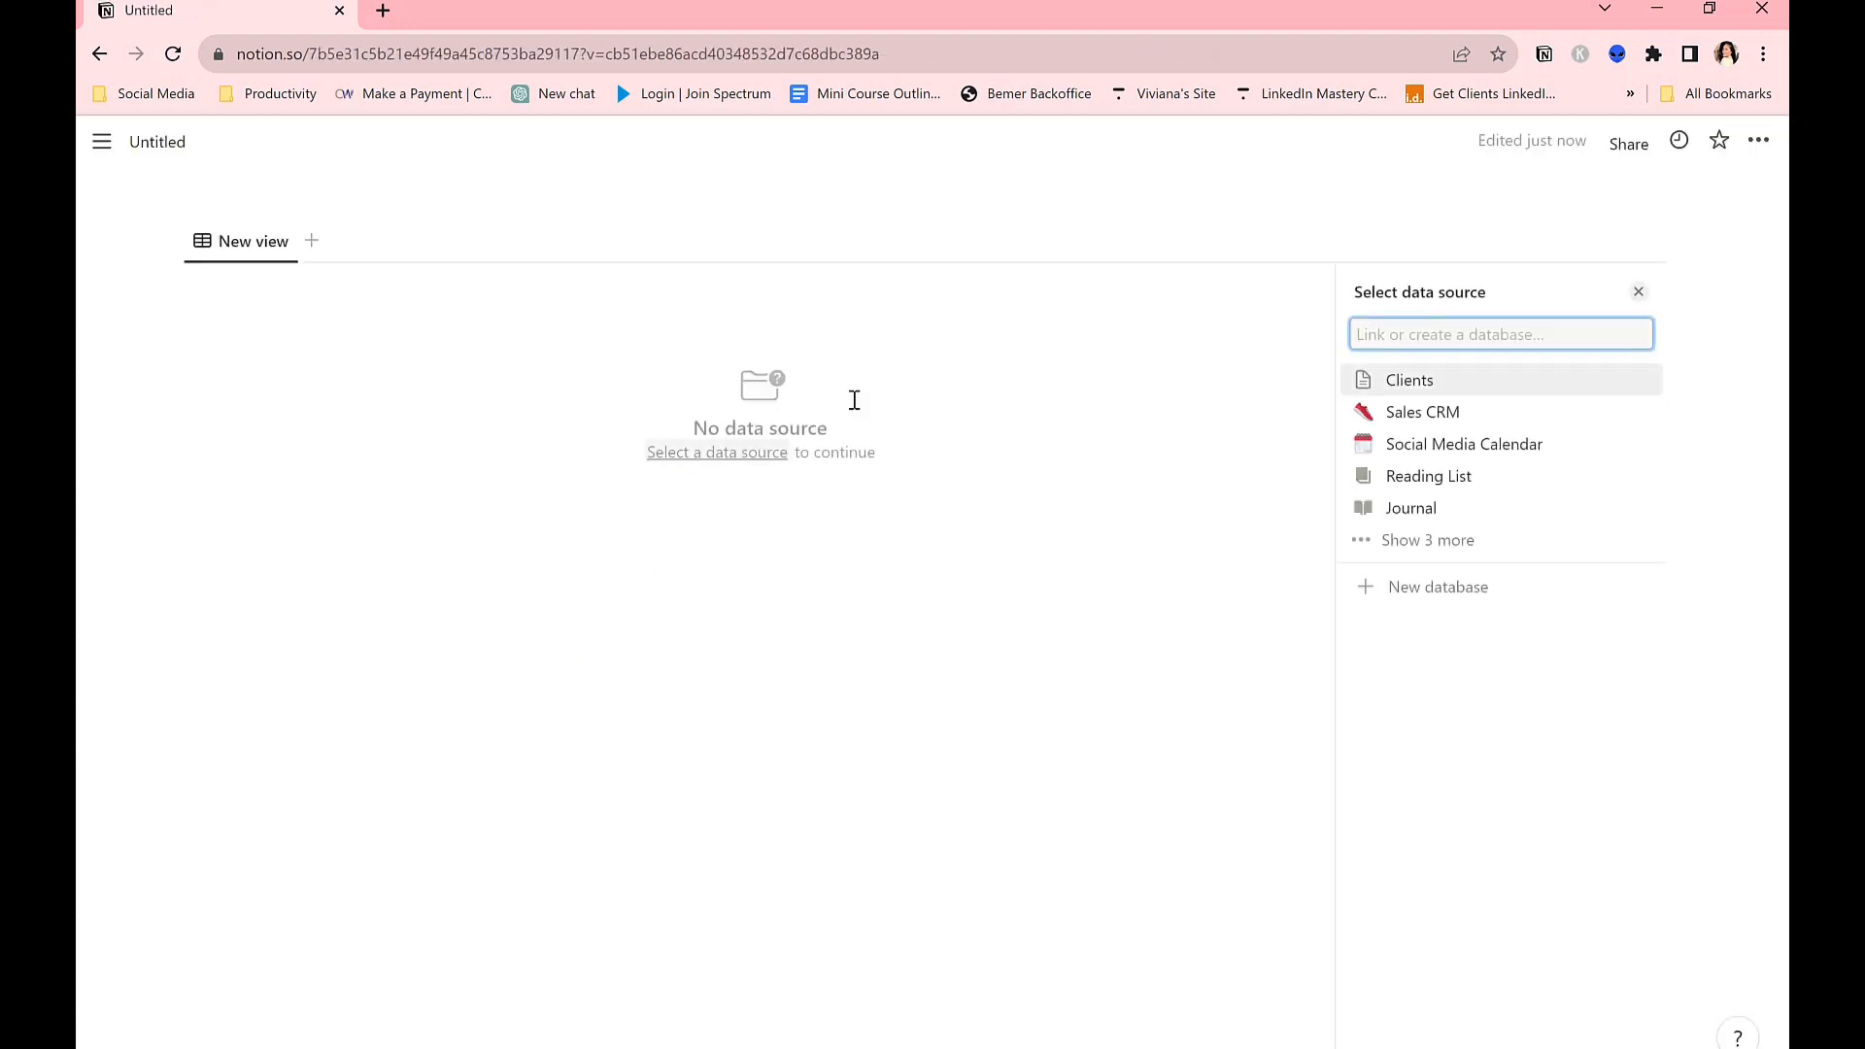
{"action": "left_click", "coordinate": [1410, 591]}
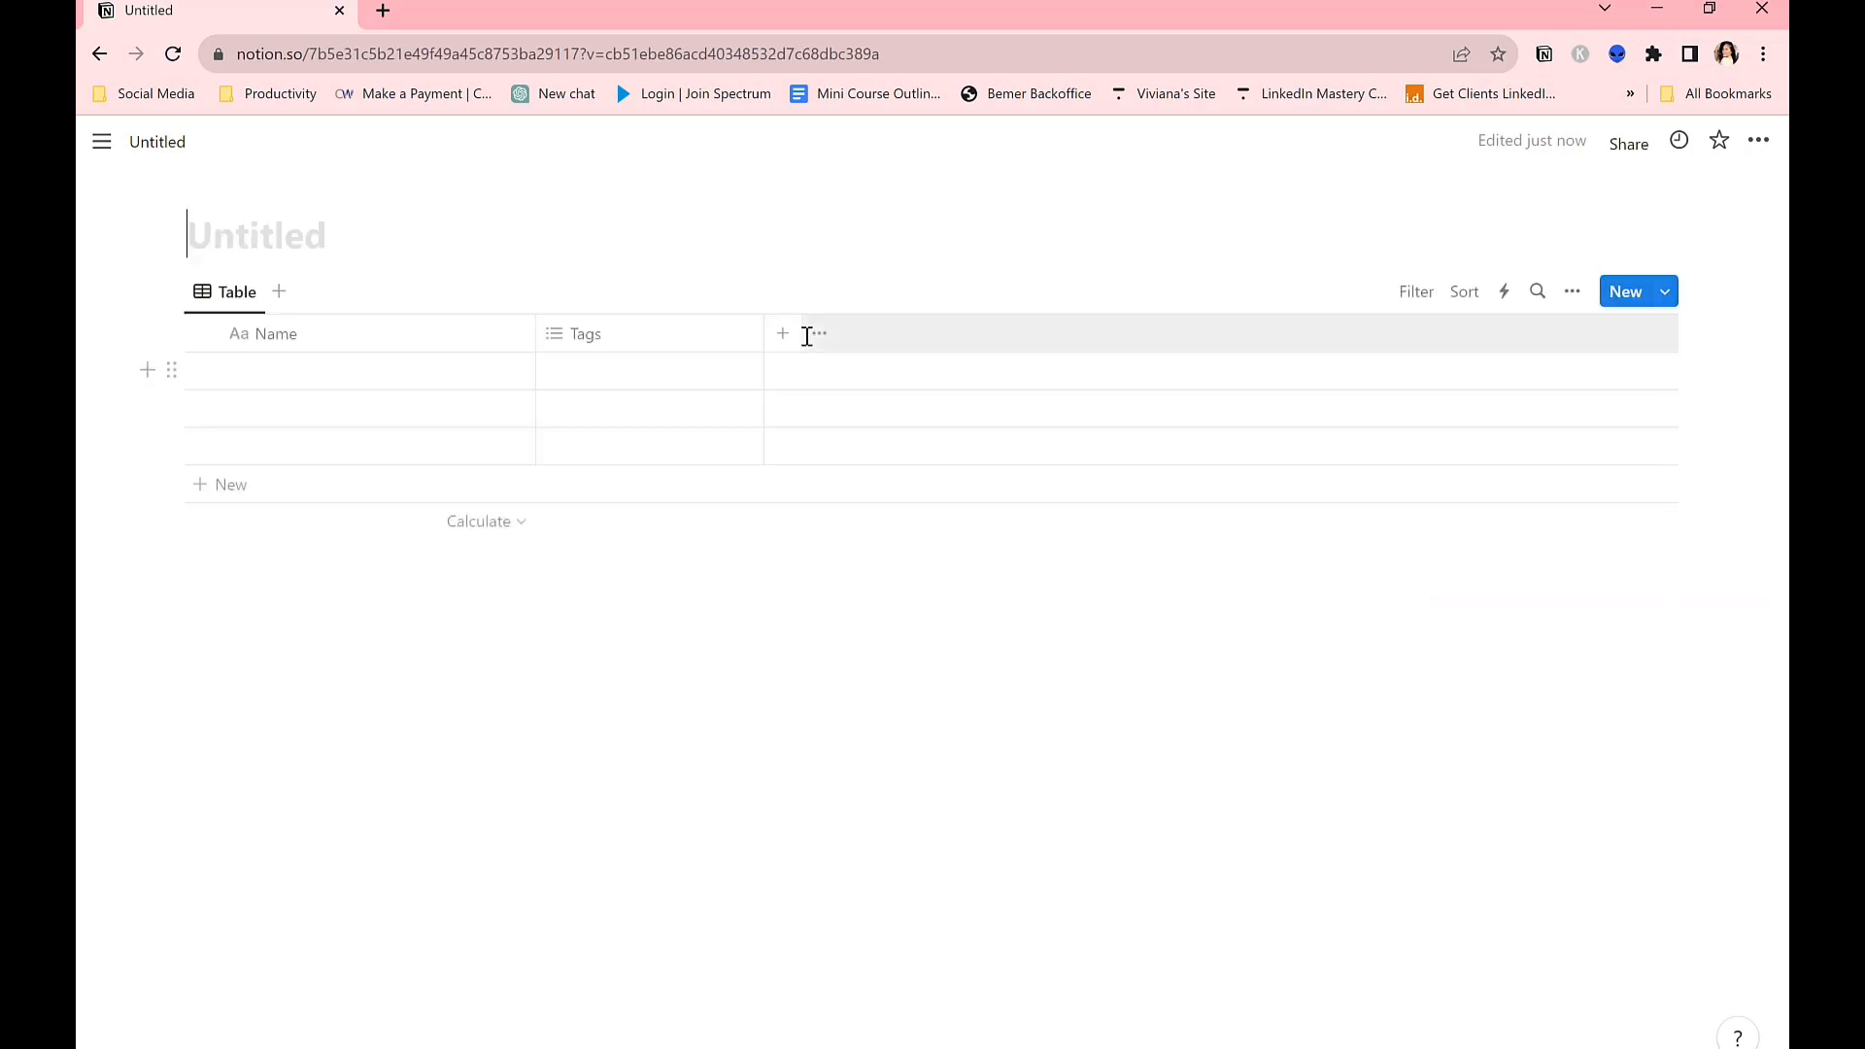
{"action": "left_click", "coordinate": [295, 383]}
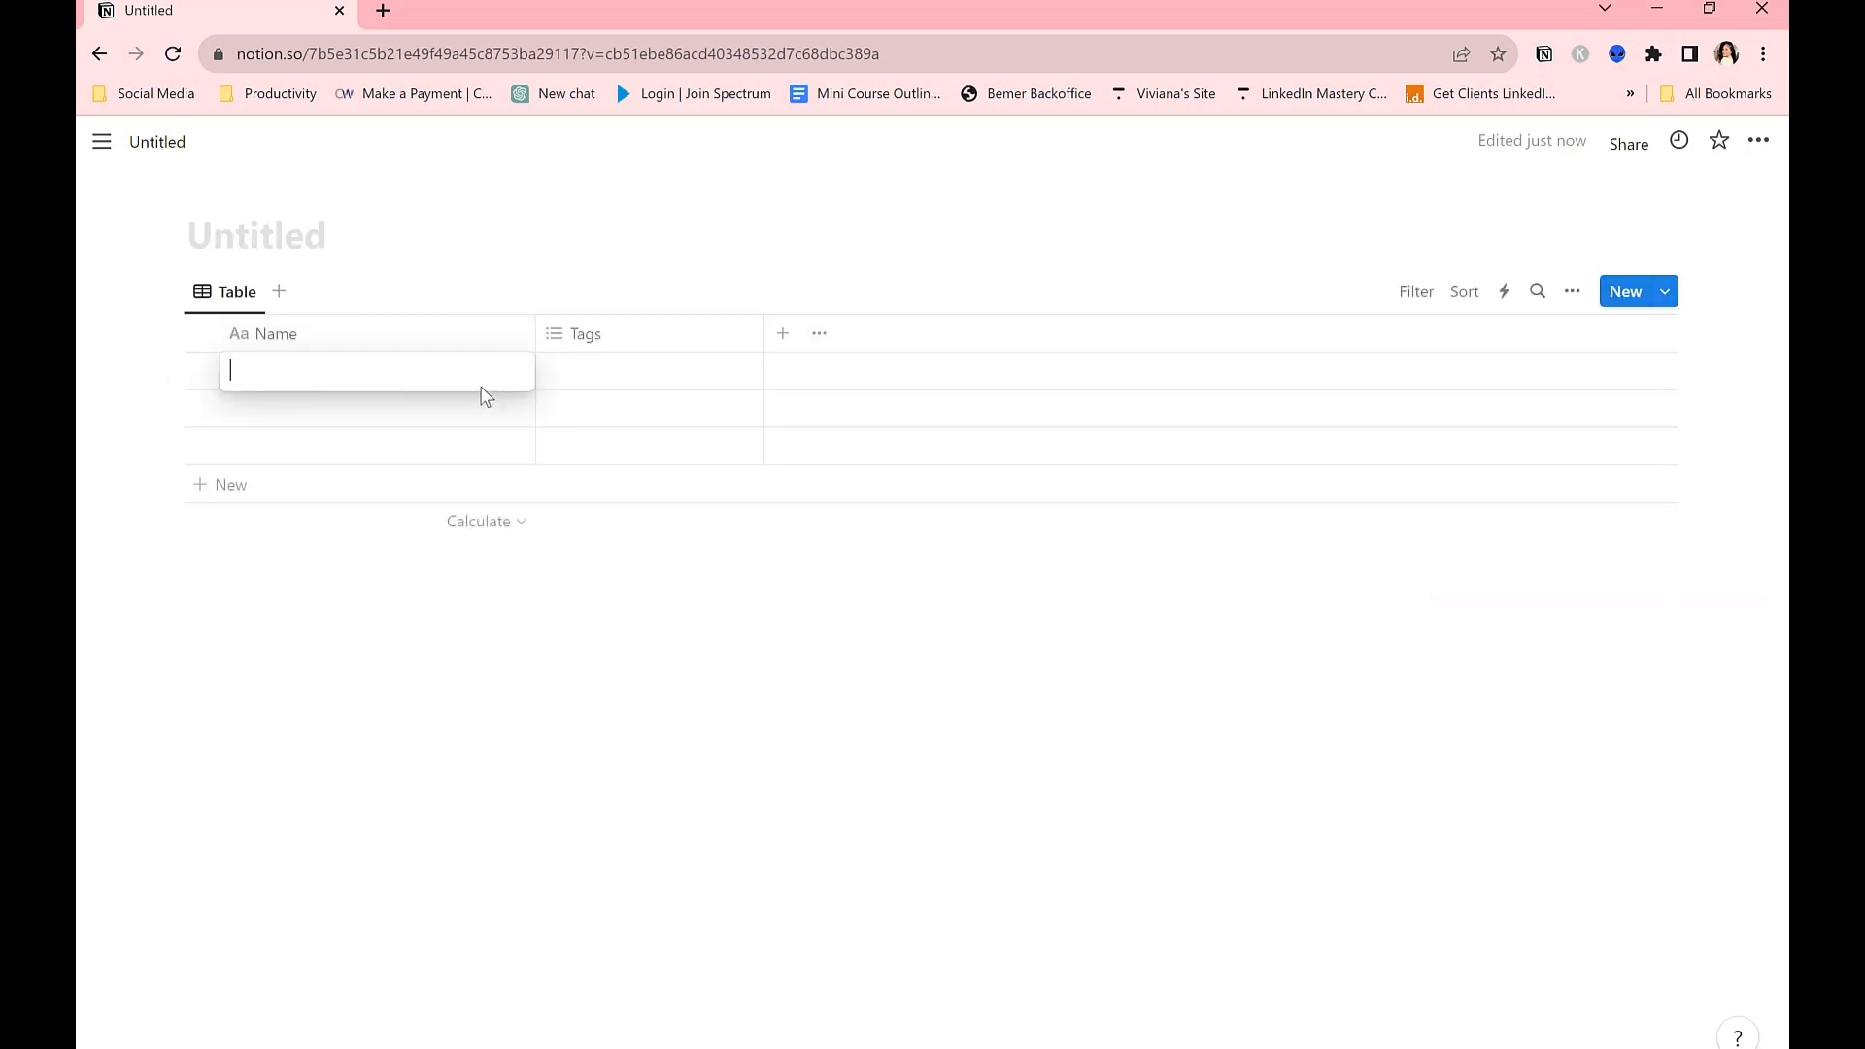
{"action": "key", "text": "Escape"}
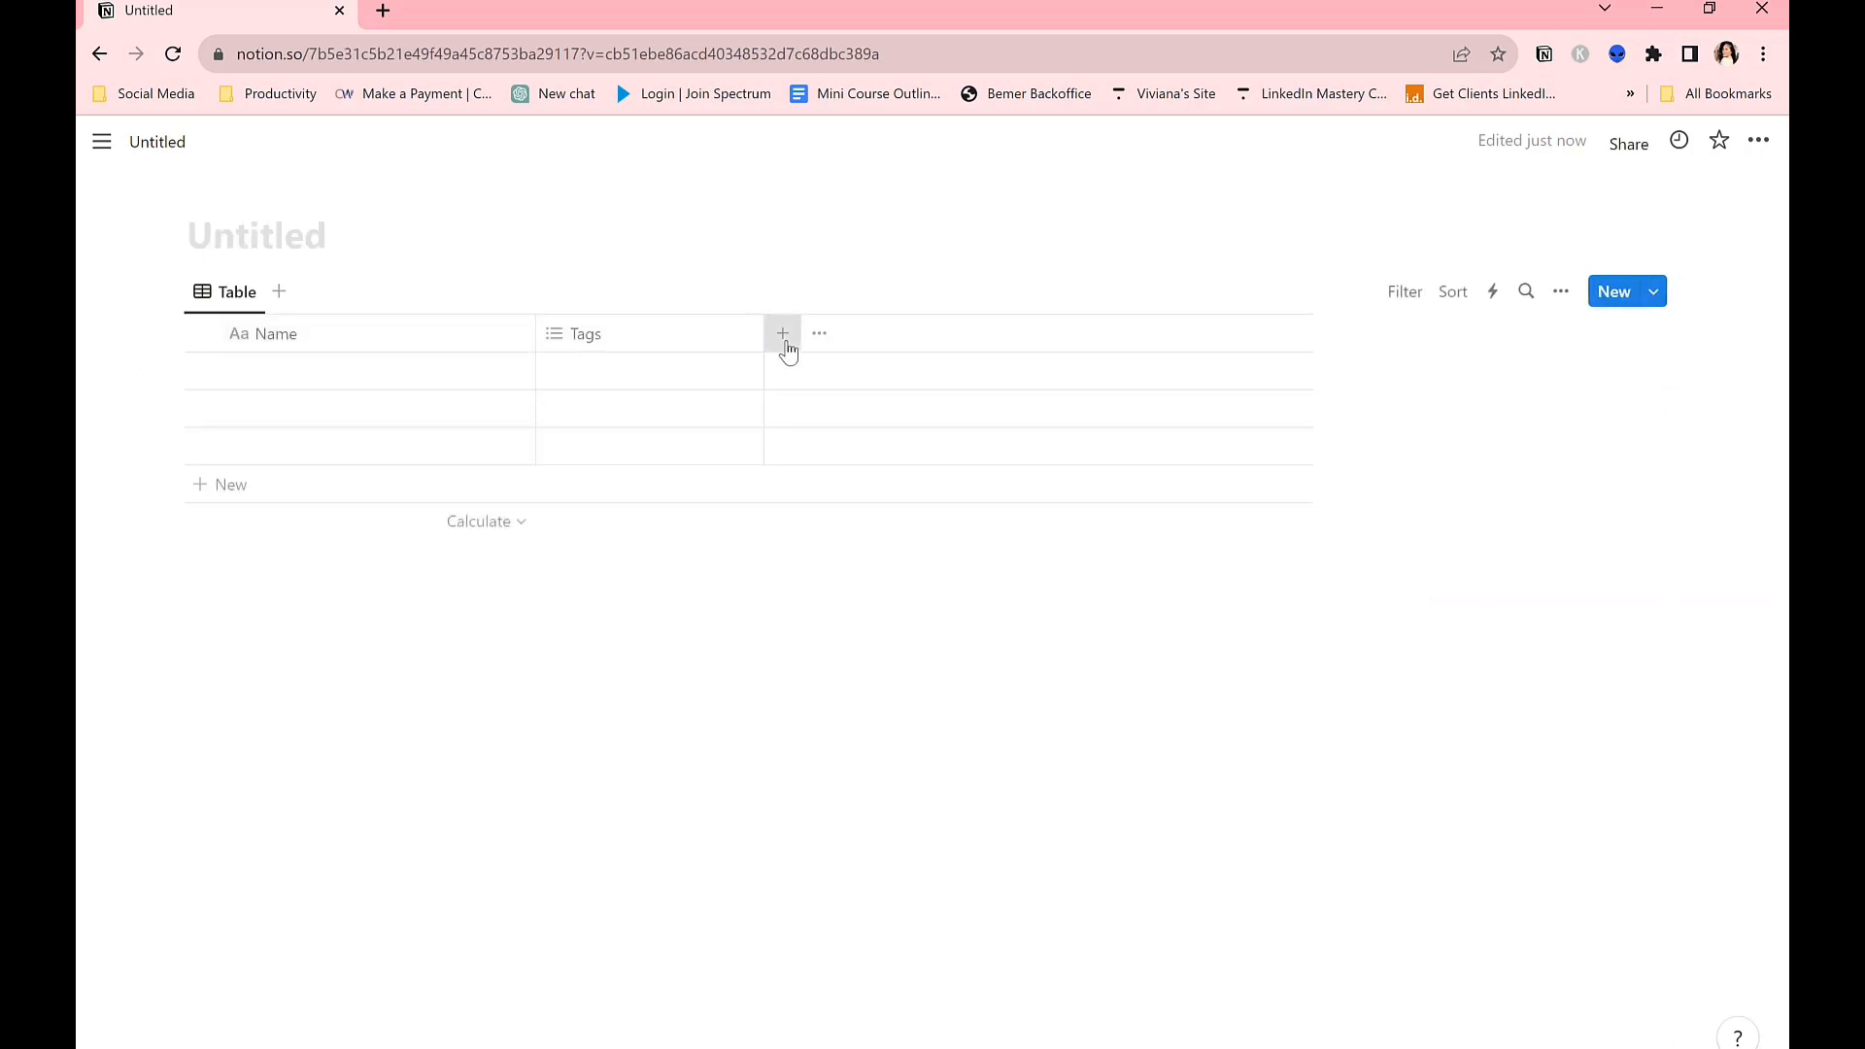
Examine the property types available for a new column in the untitled table, leaving the table as it is.
{"action": "left_click", "coordinate": [783, 335]}
{"action": "scroll", "coordinate": [1477, 666], "scroll_direction": "down", "scroll_amount": 3}
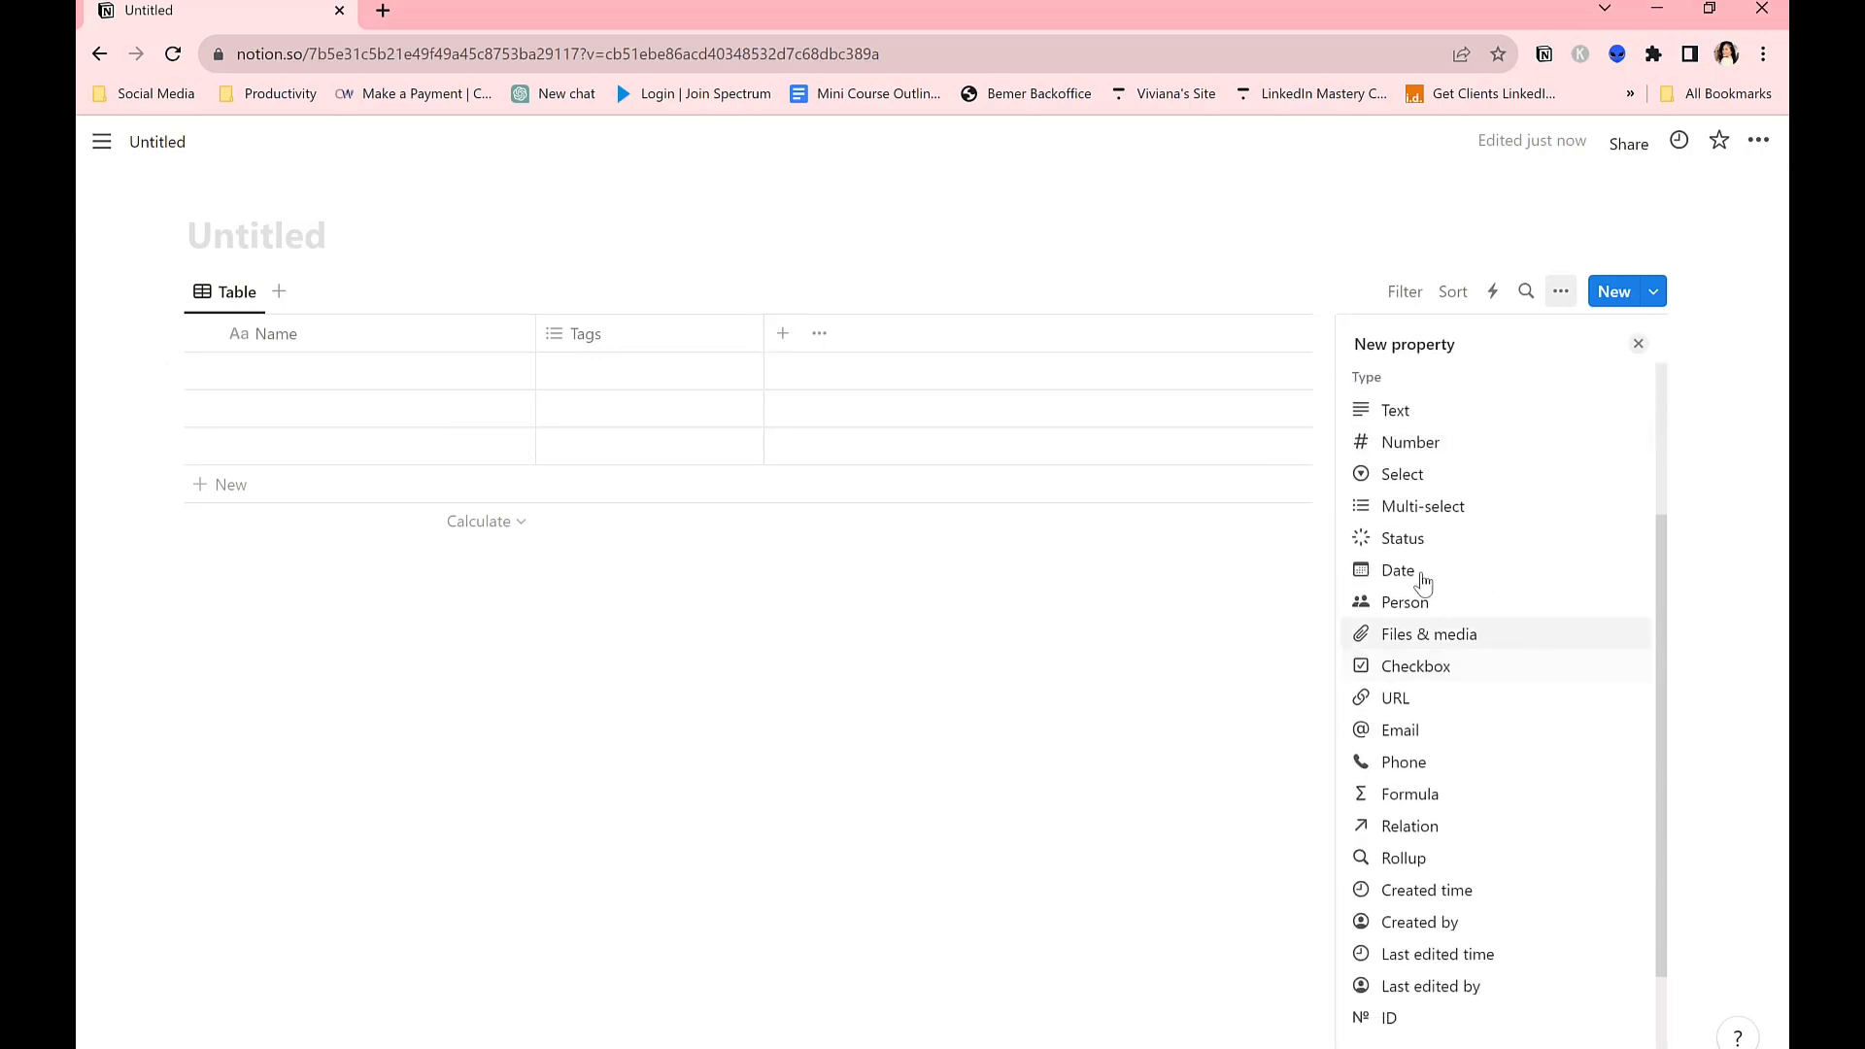
{"action": "scroll", "coordinate": [1444, 533], "scroll_direction": "down", "scroll_amount": 2}
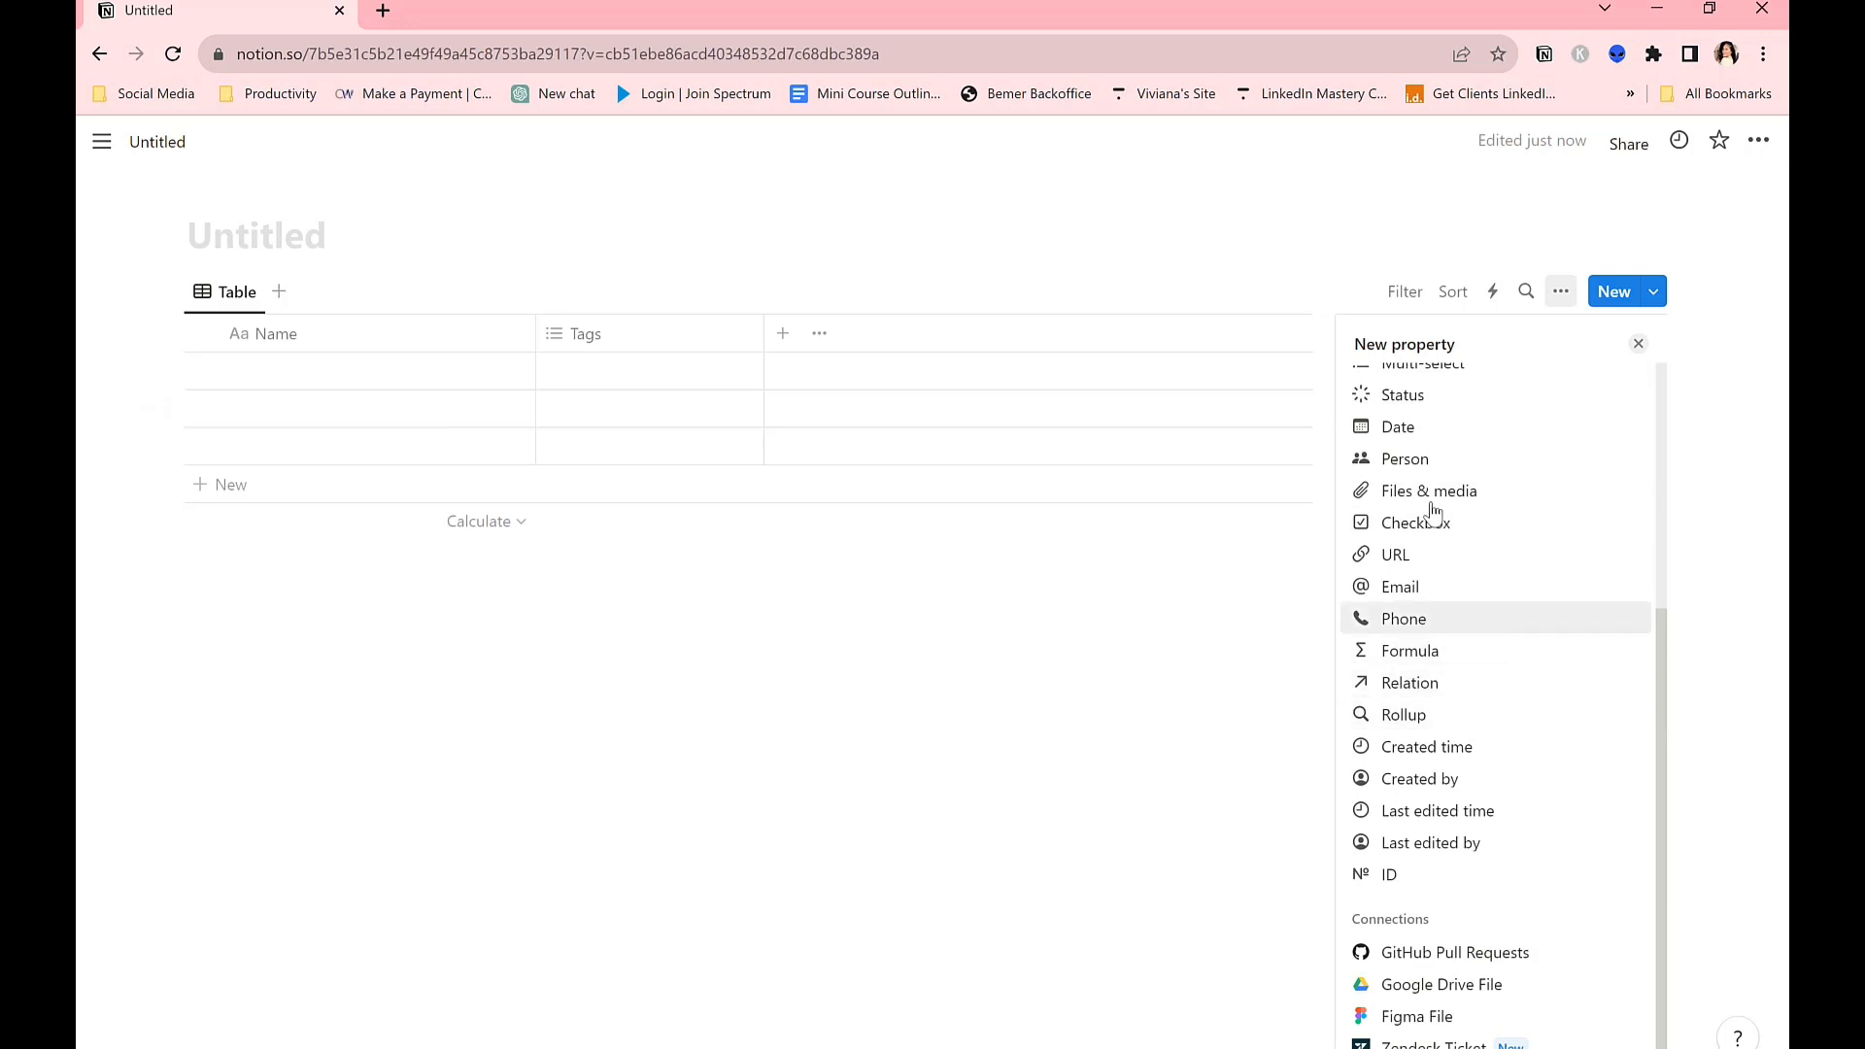
{"action": "scroll", "coordinate": [1444, 447], "scroll_direction": "up", "scroll_amount": 4}
{"action": "left_click", "coordinate": [720, 616]}
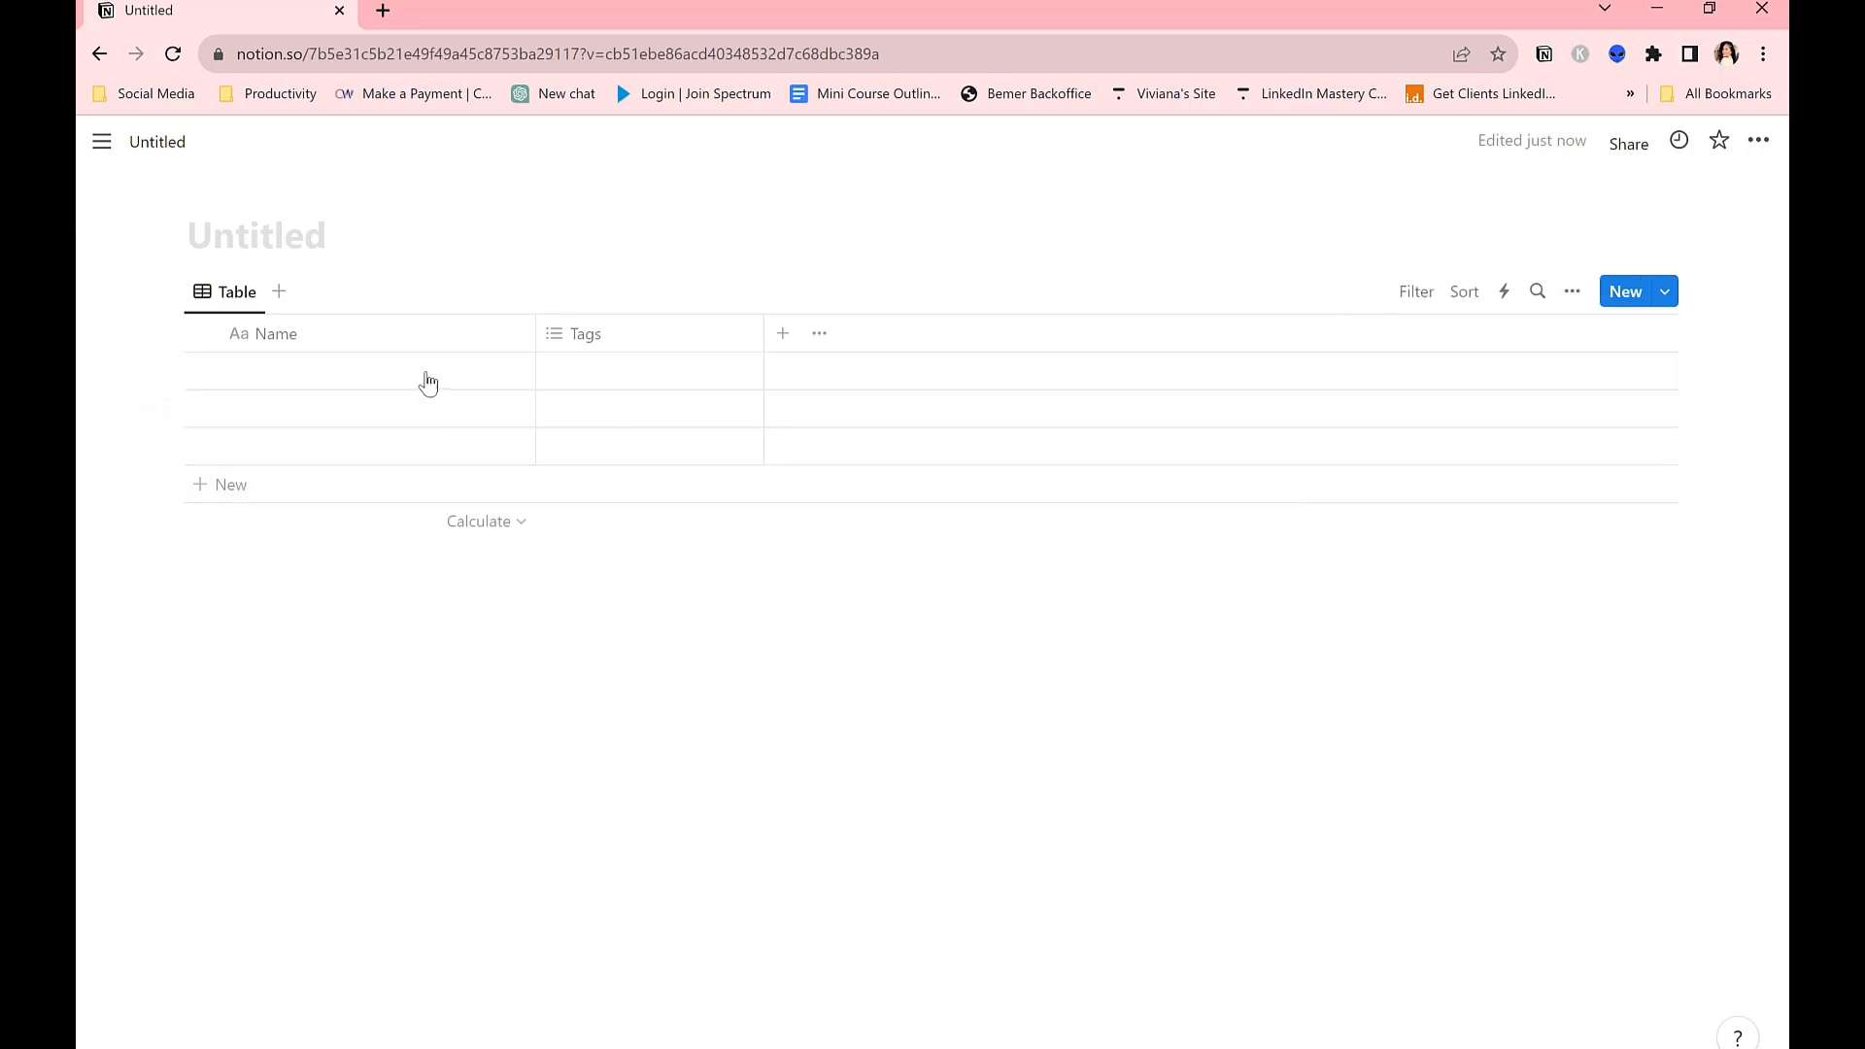
{"action": "left_click", "coordinate": [374, 382]}
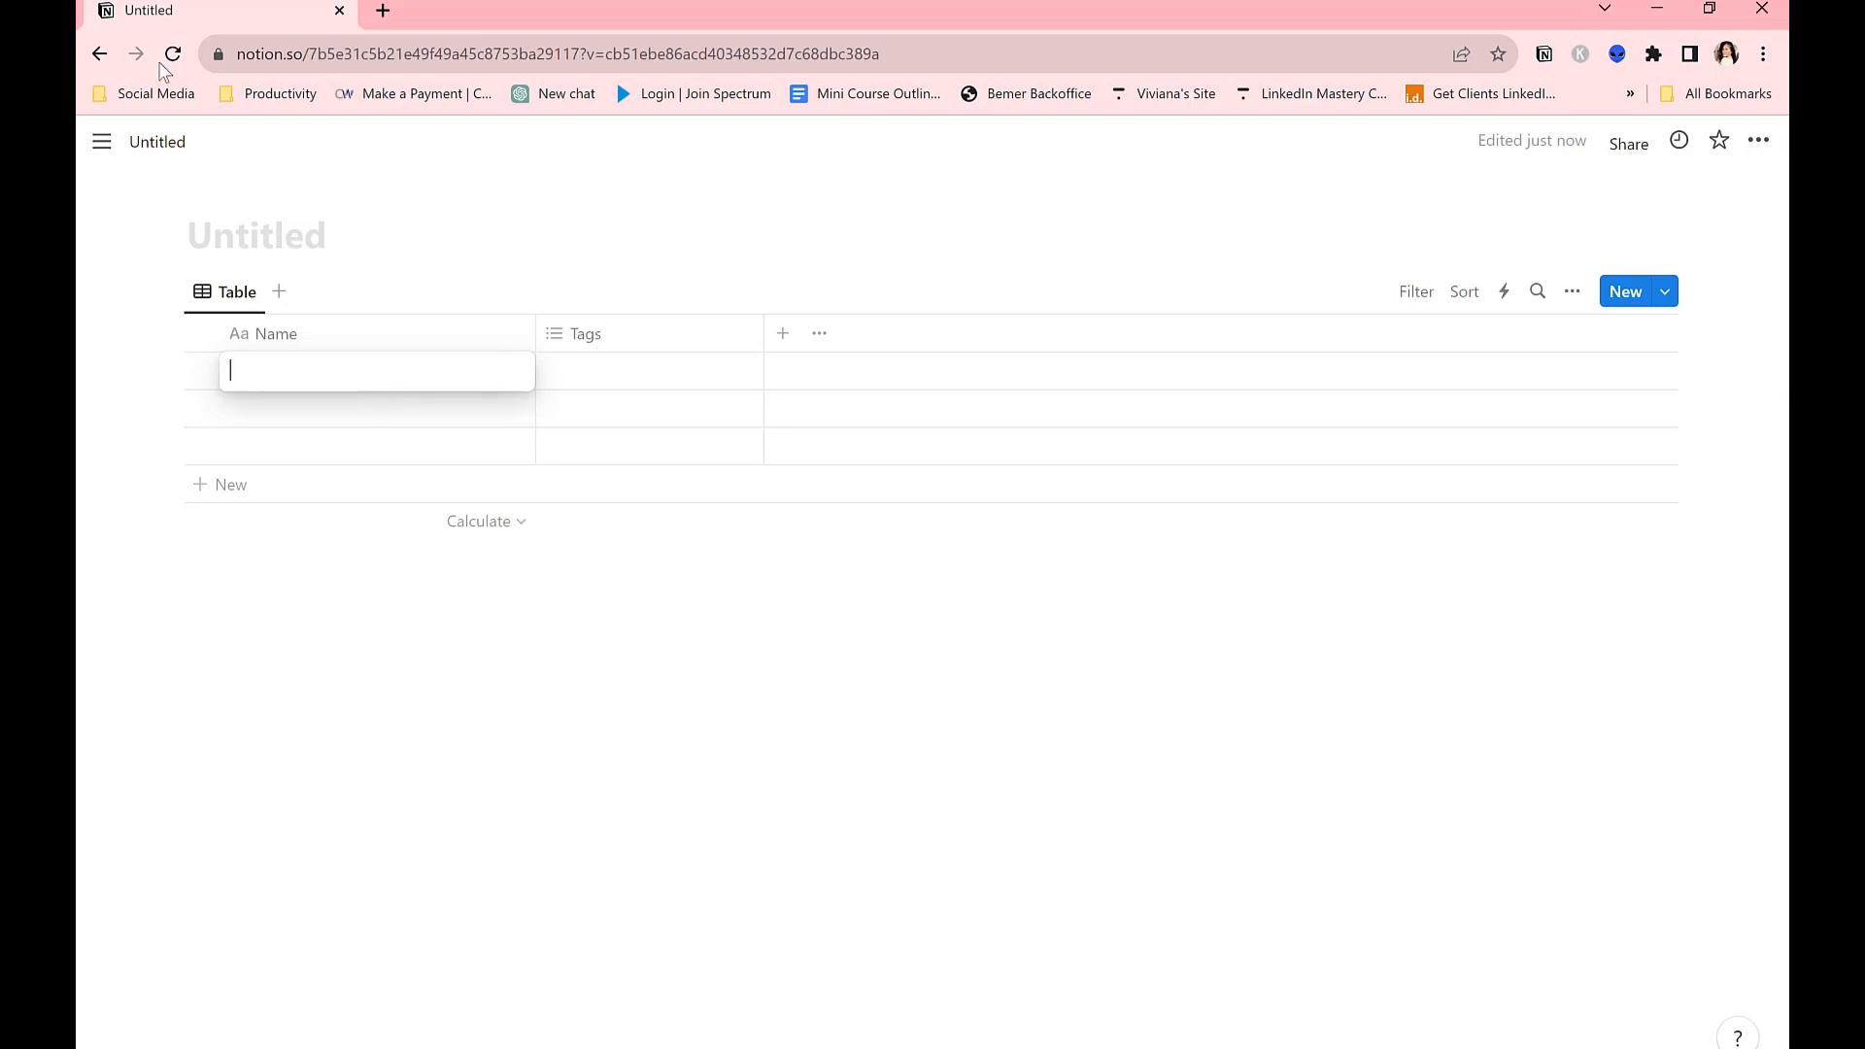
{"action": "key", "text": "Escape"}
Switch the template gallery to the Personal category and add the Weekly To-do List template from the Personal Productivity group.
{"action": "mouse_move", "coordinate": [102, 151]}
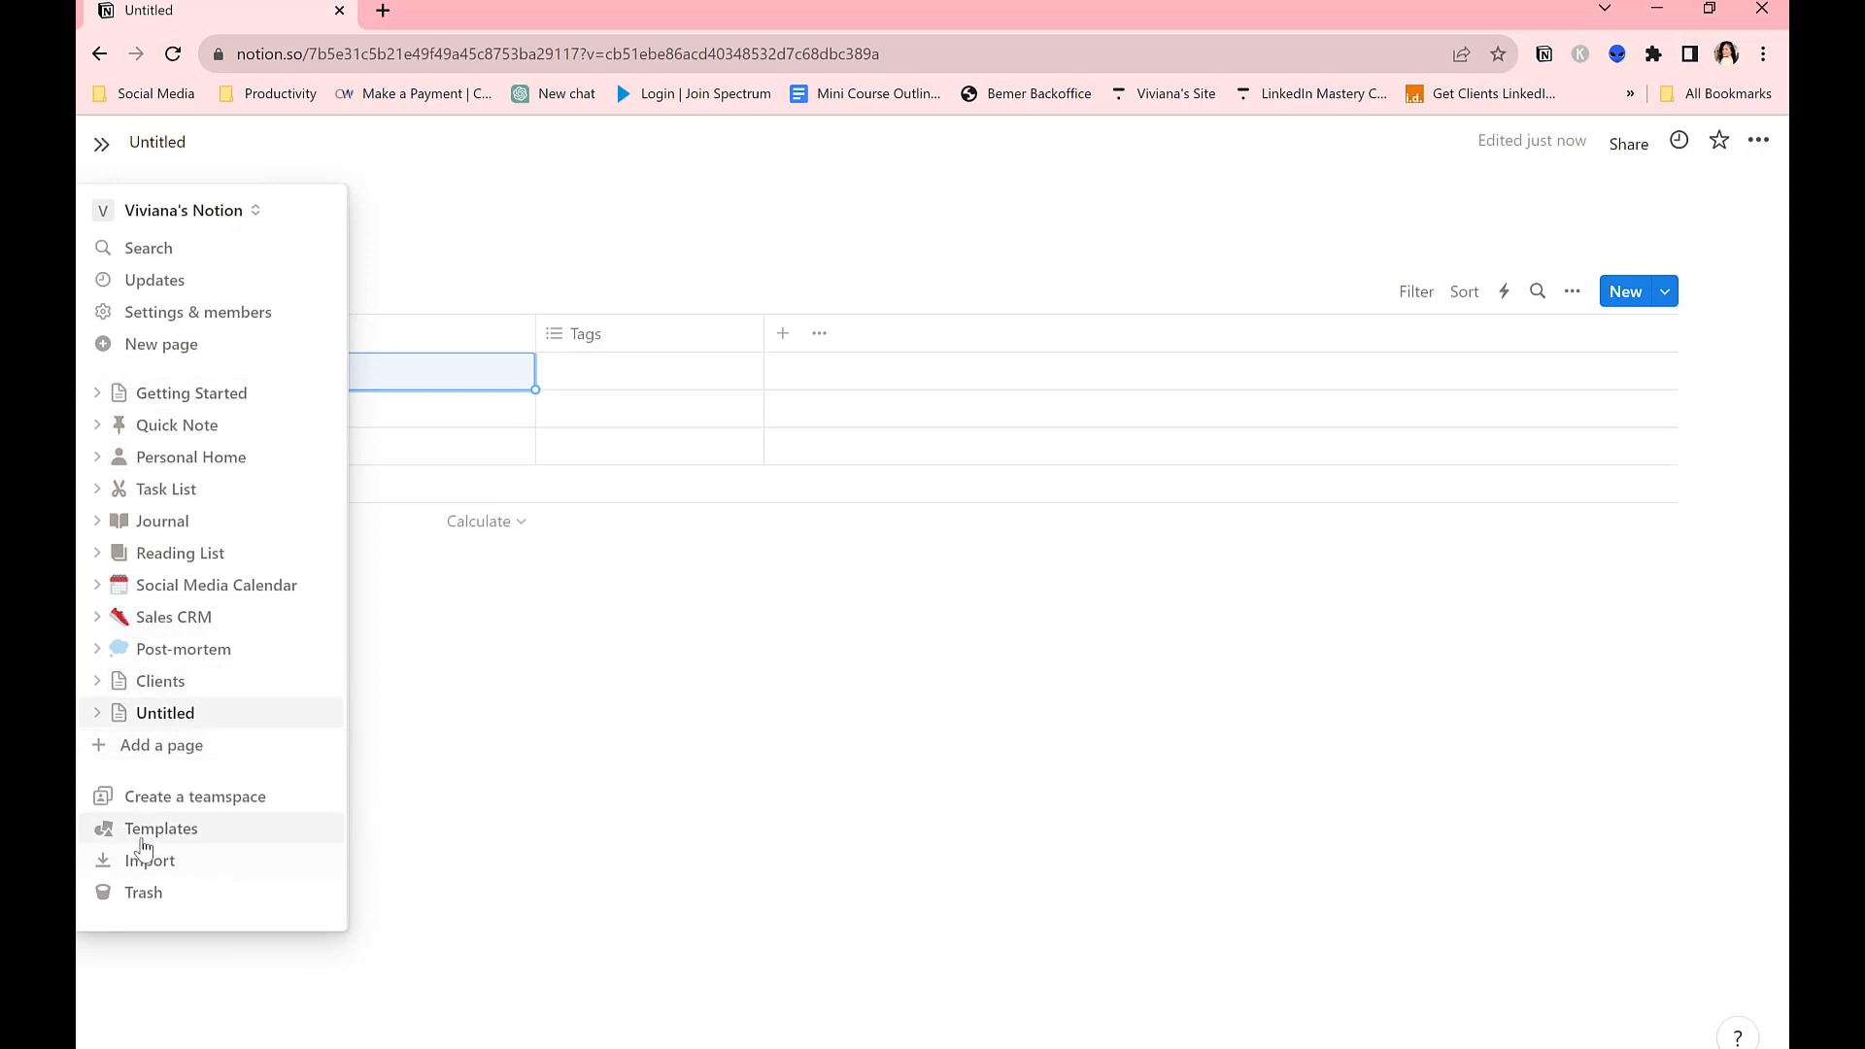
{"action": "left_click", "coordinate": [97, 830]}
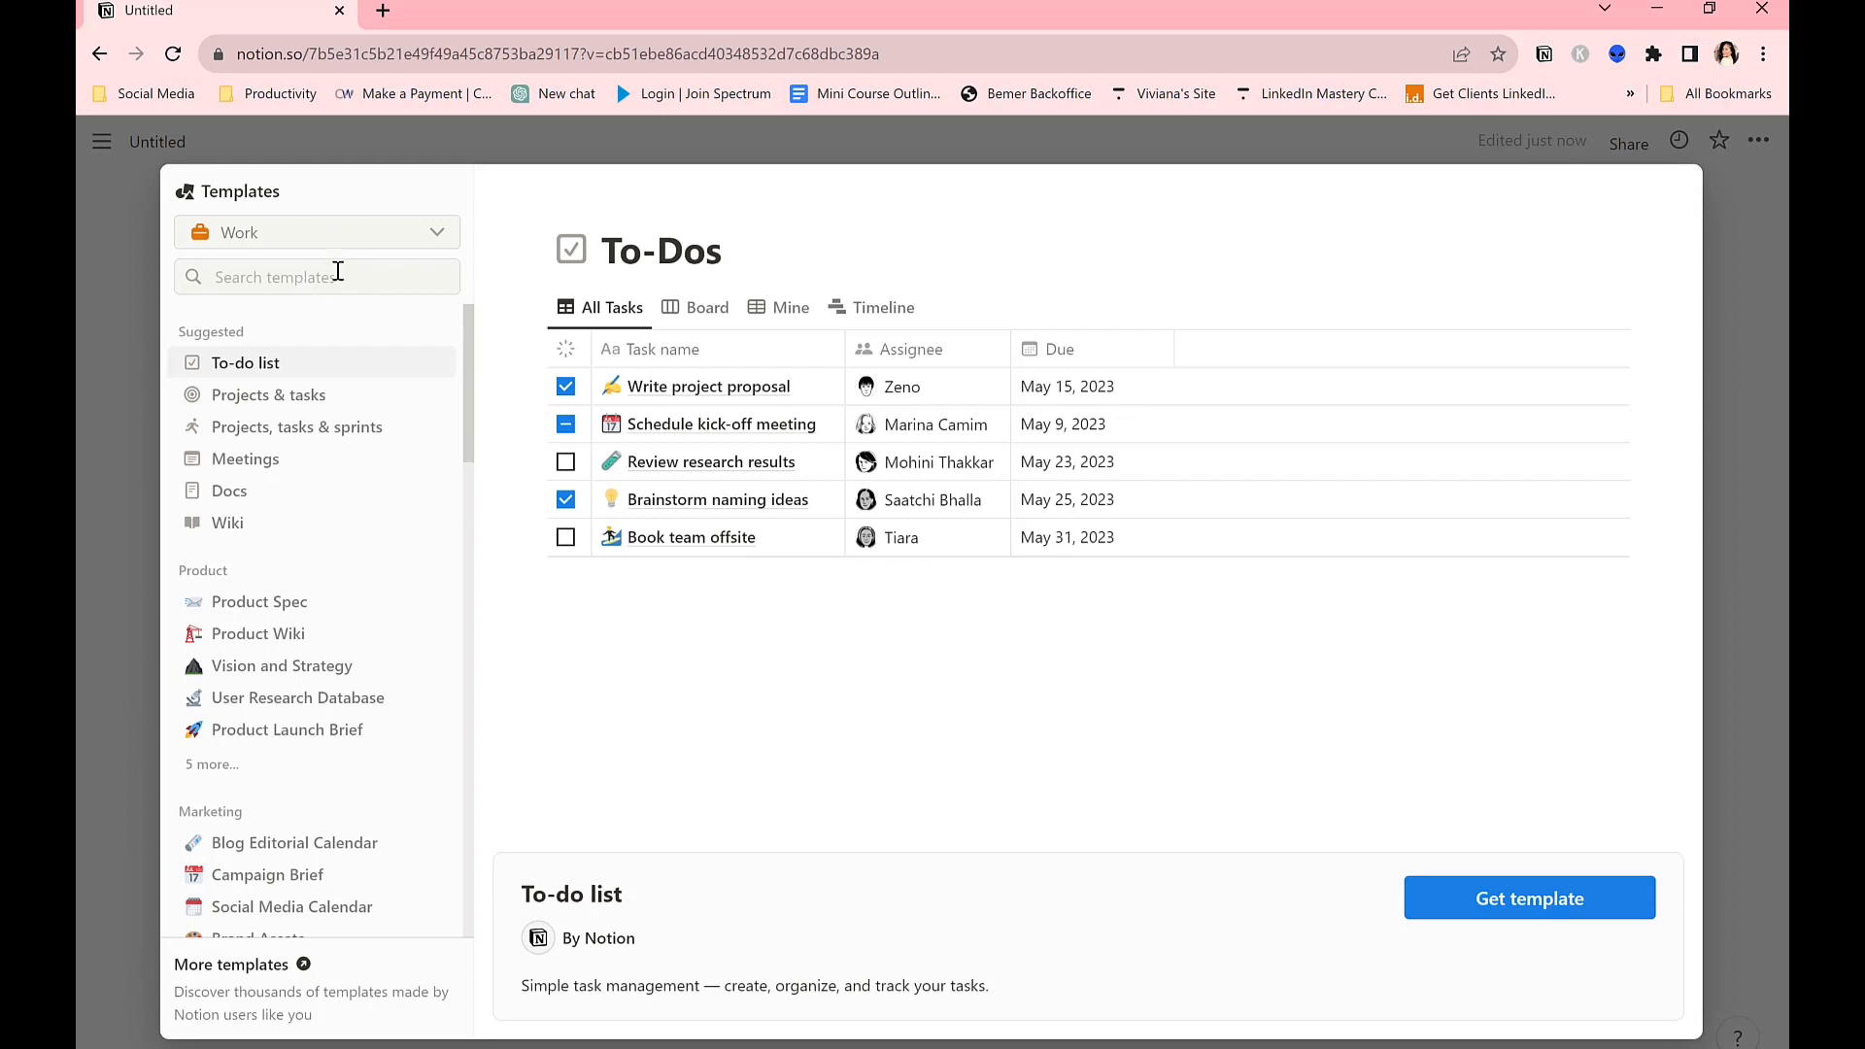
{"action": "left_click", "coordinate": [341, 235]}
{"action": "left_click", "coordinate": [290, 334]}
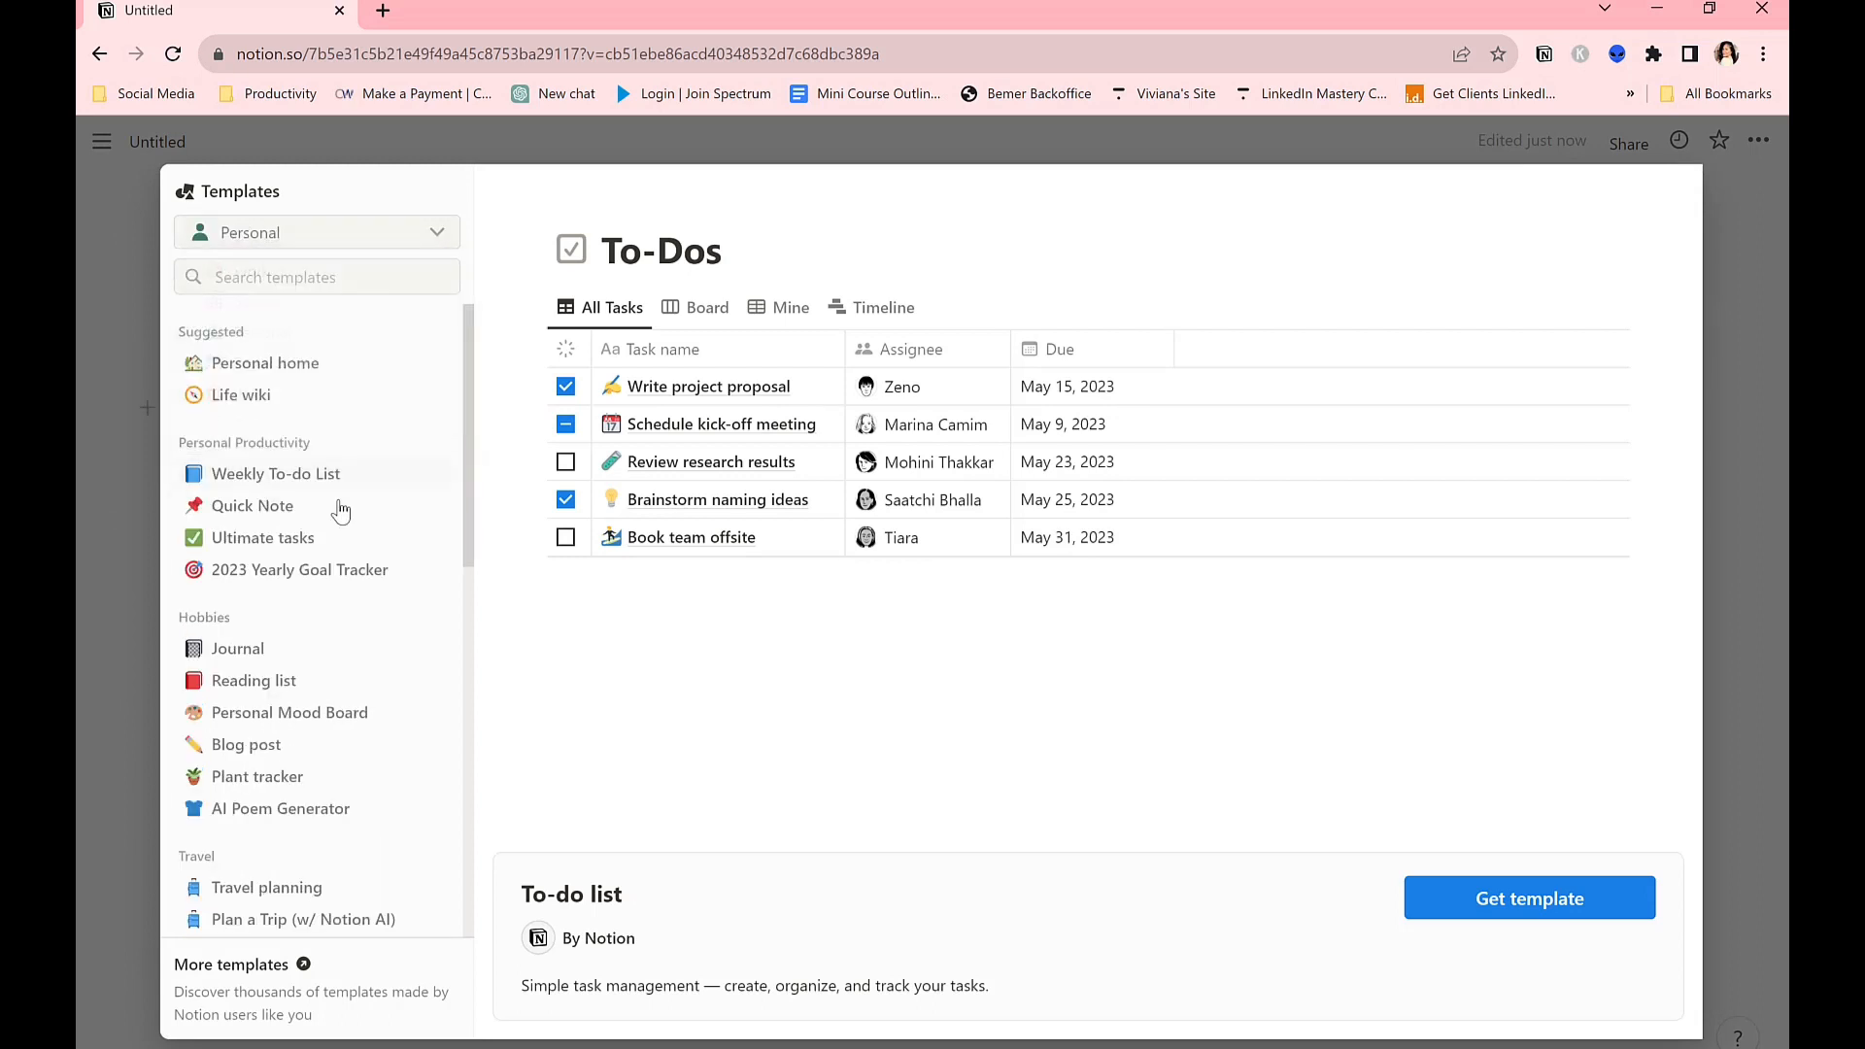
{"action": "scroll", "coordinate": [339, 510], "scroll_direction": "down", "scroll_amount": 1}
{"action": "left_click", "coordinate": [291, 412]}
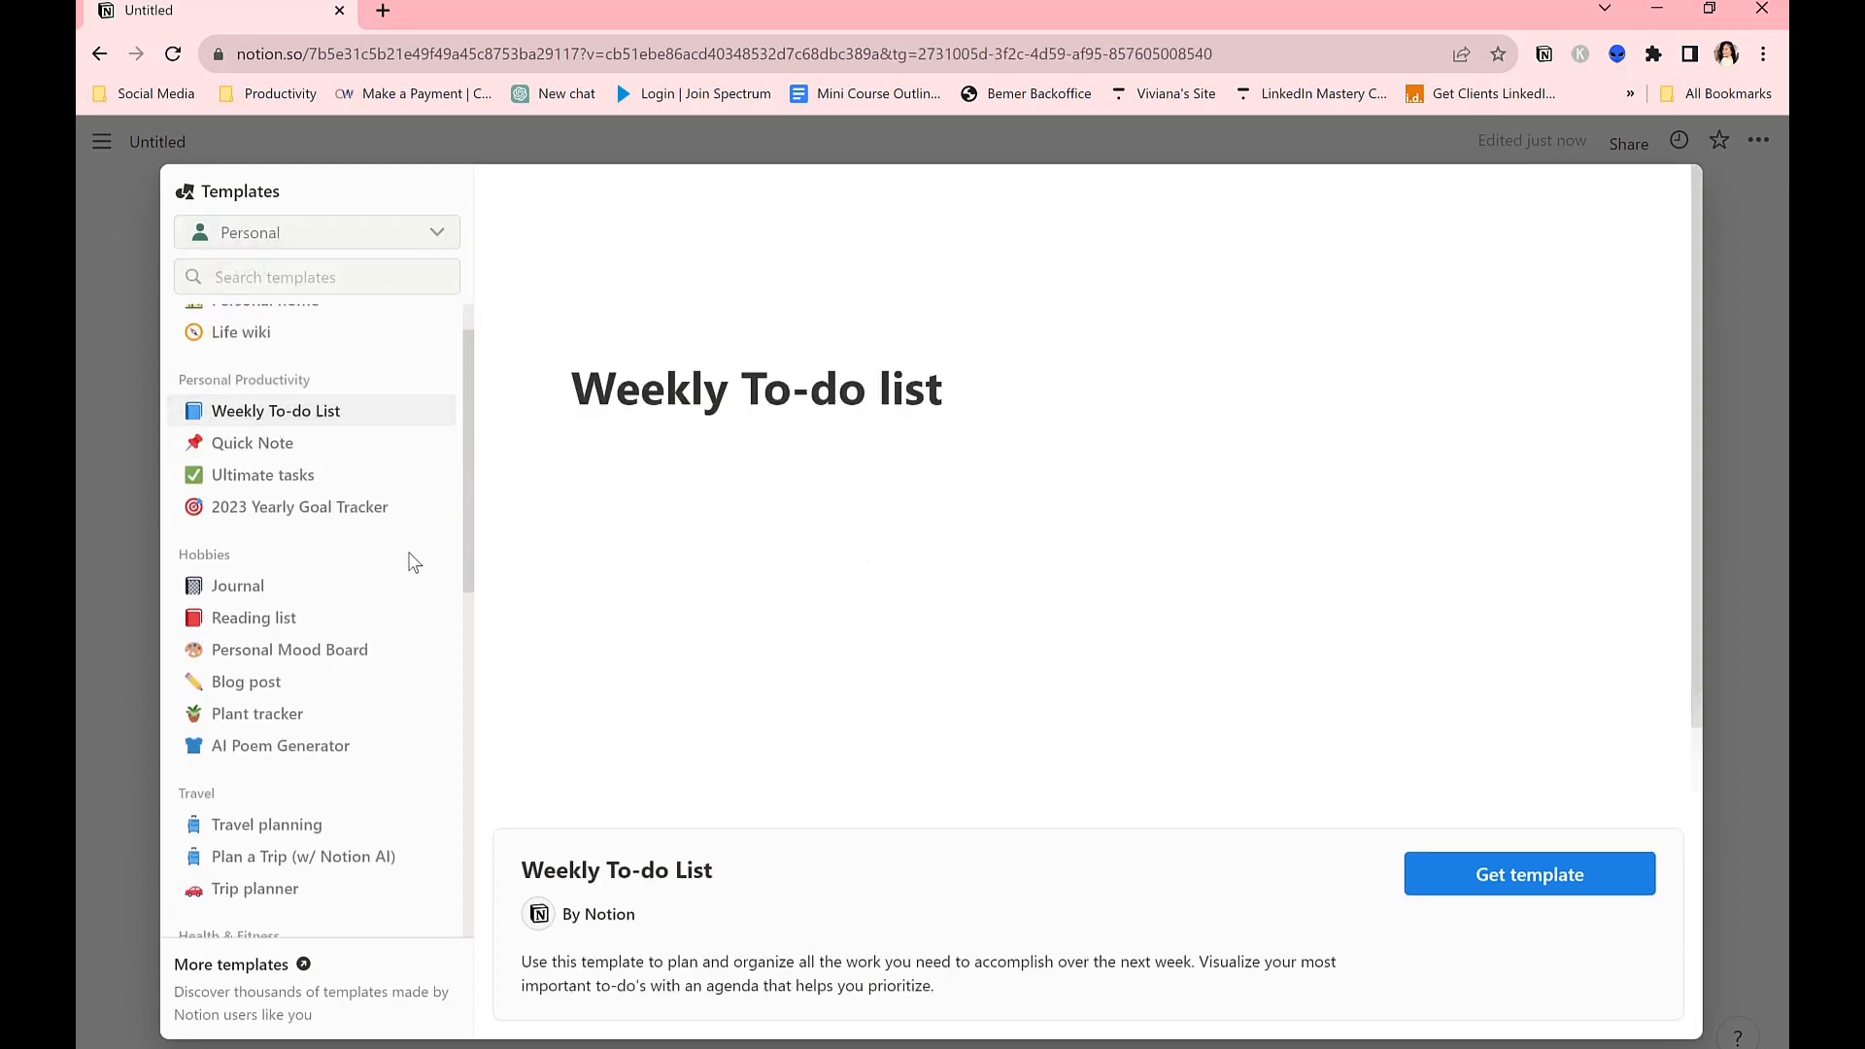
{"action": "left_click", "coordinate": [1501, 893]}
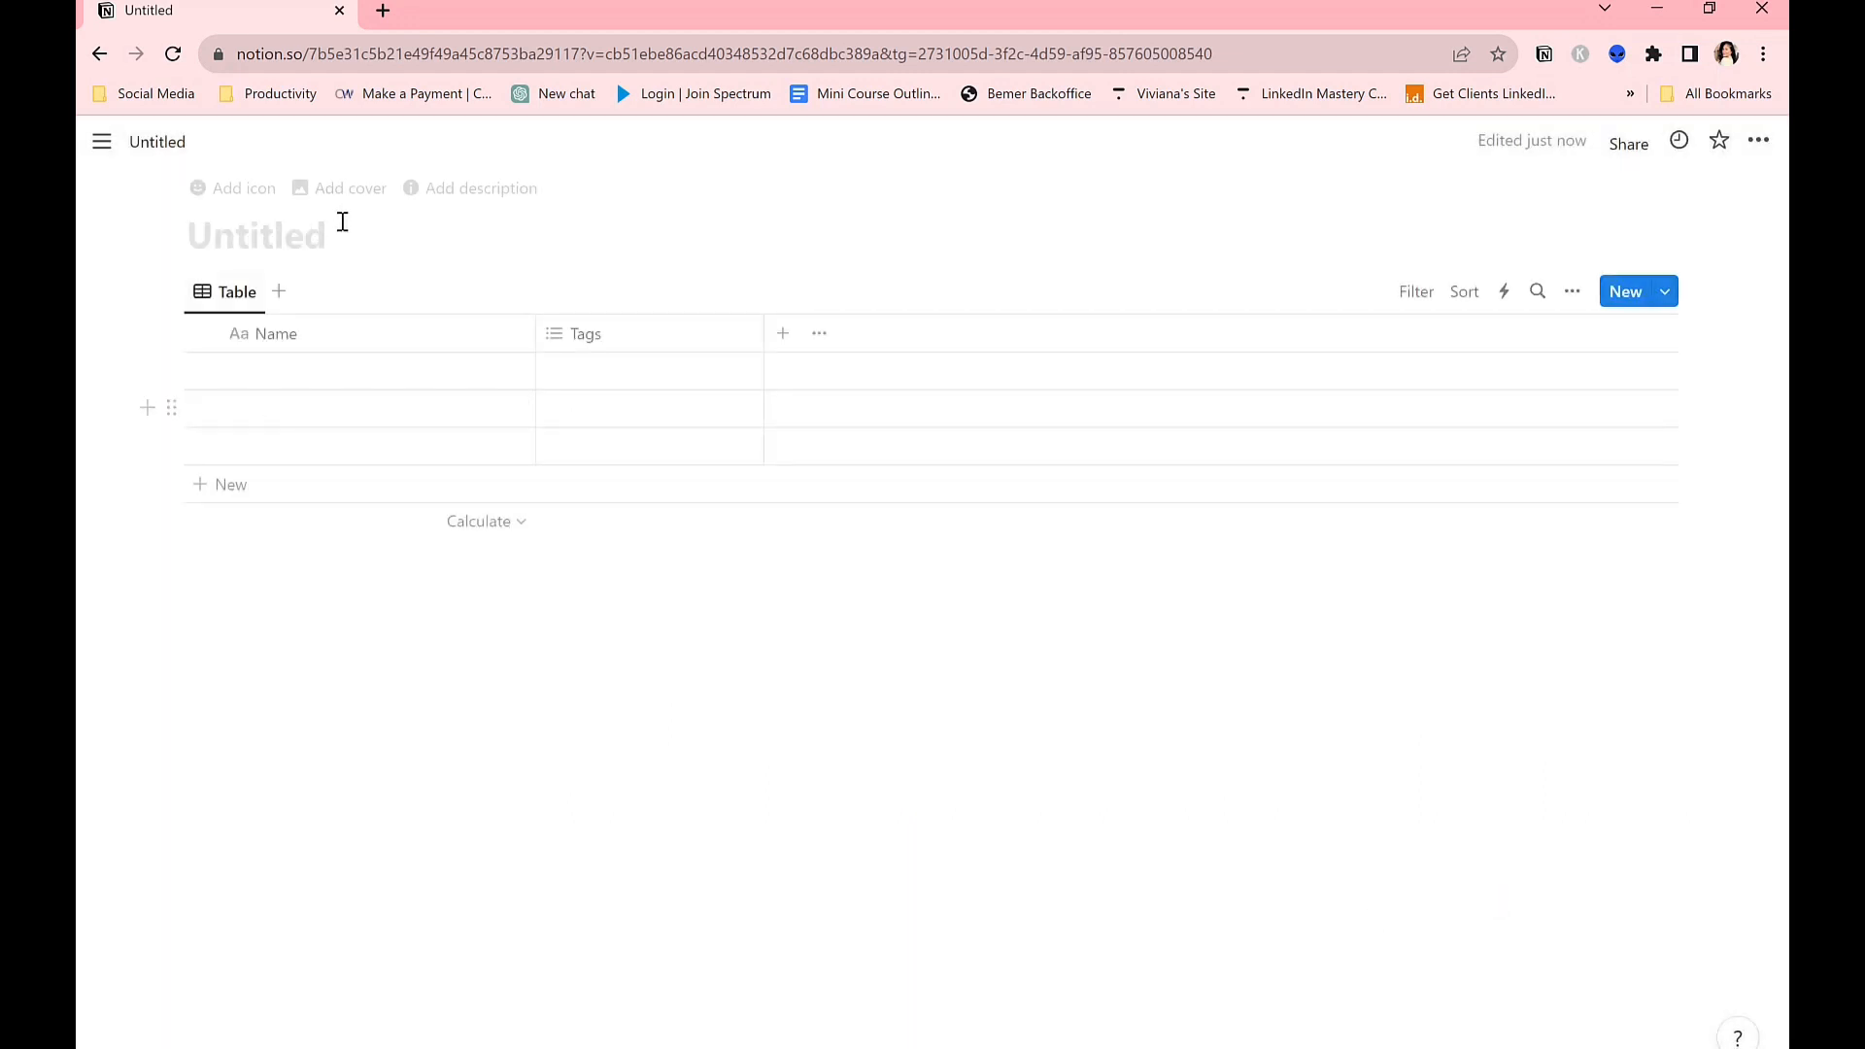
Create a private page titled with the owner's nickname in possessive form followed by "Workspace", and start its body as an empty page.
{"action": "mouse_move", "coordinate": [101, 142]}
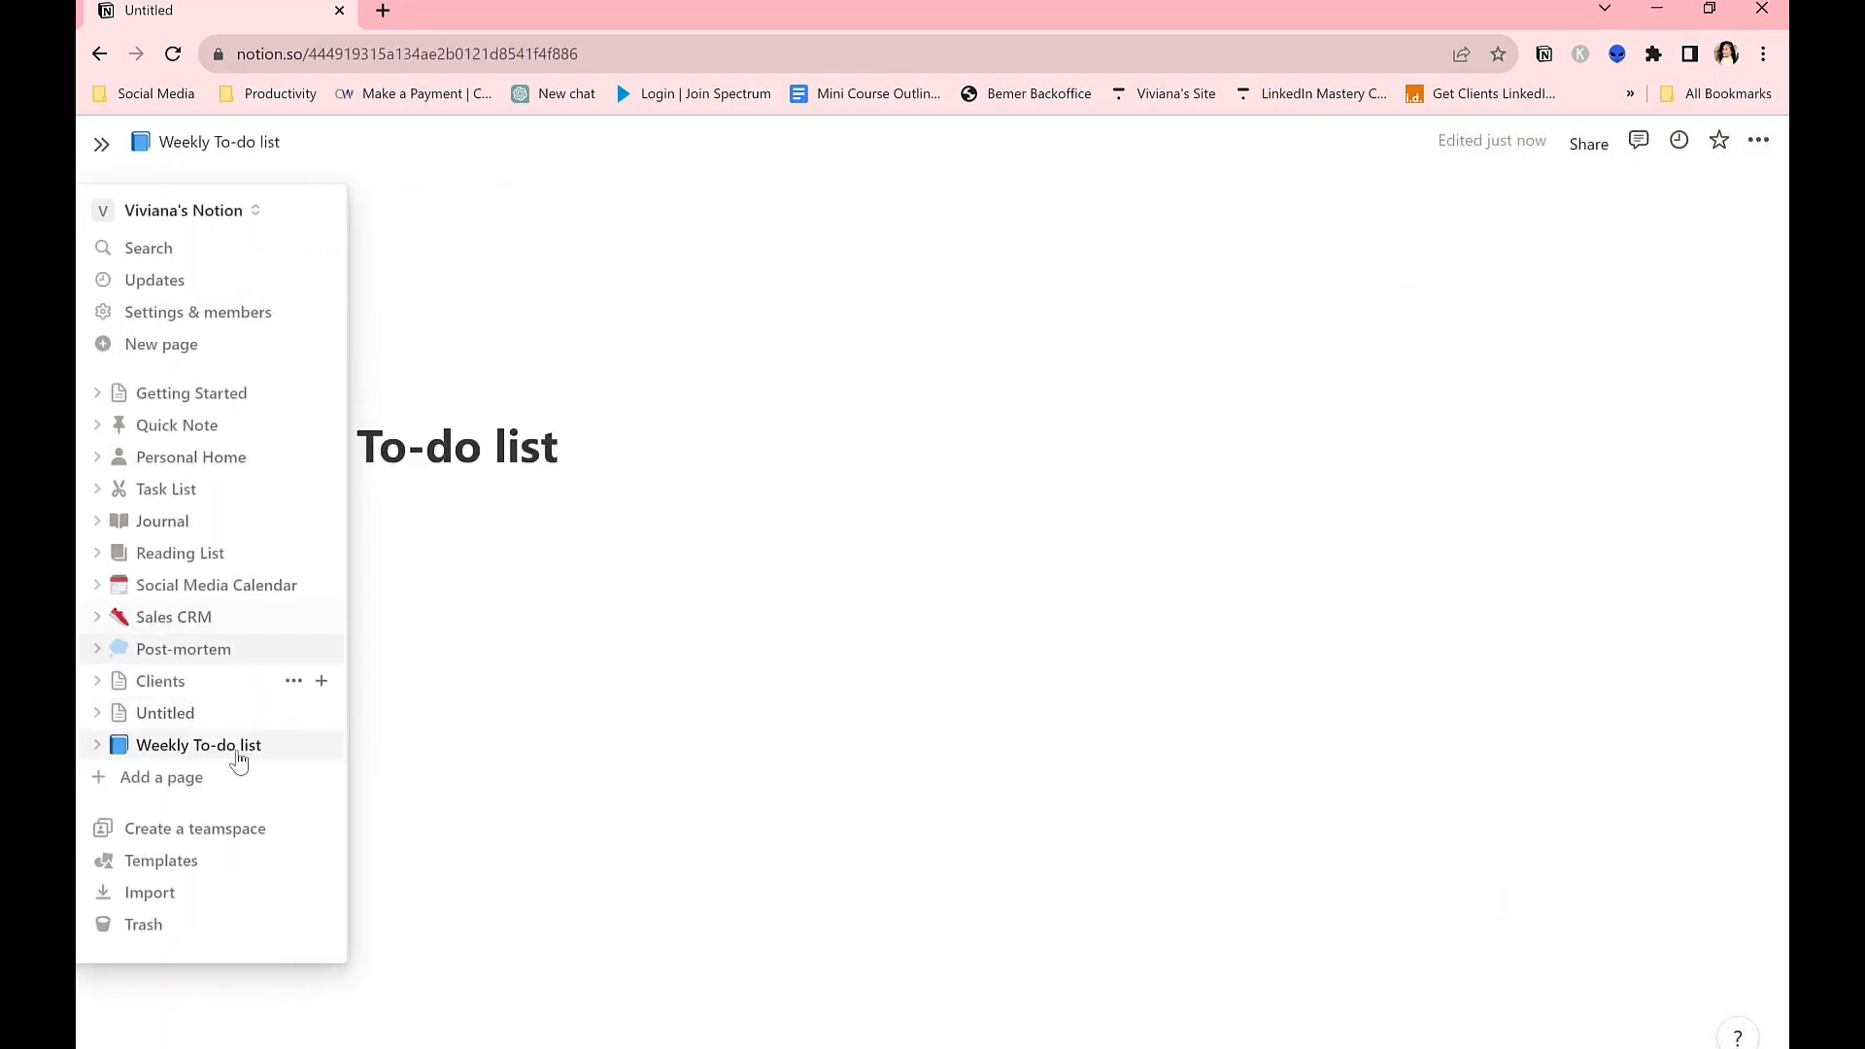
{"action": "left_click", "coordinate": [146, 347]}
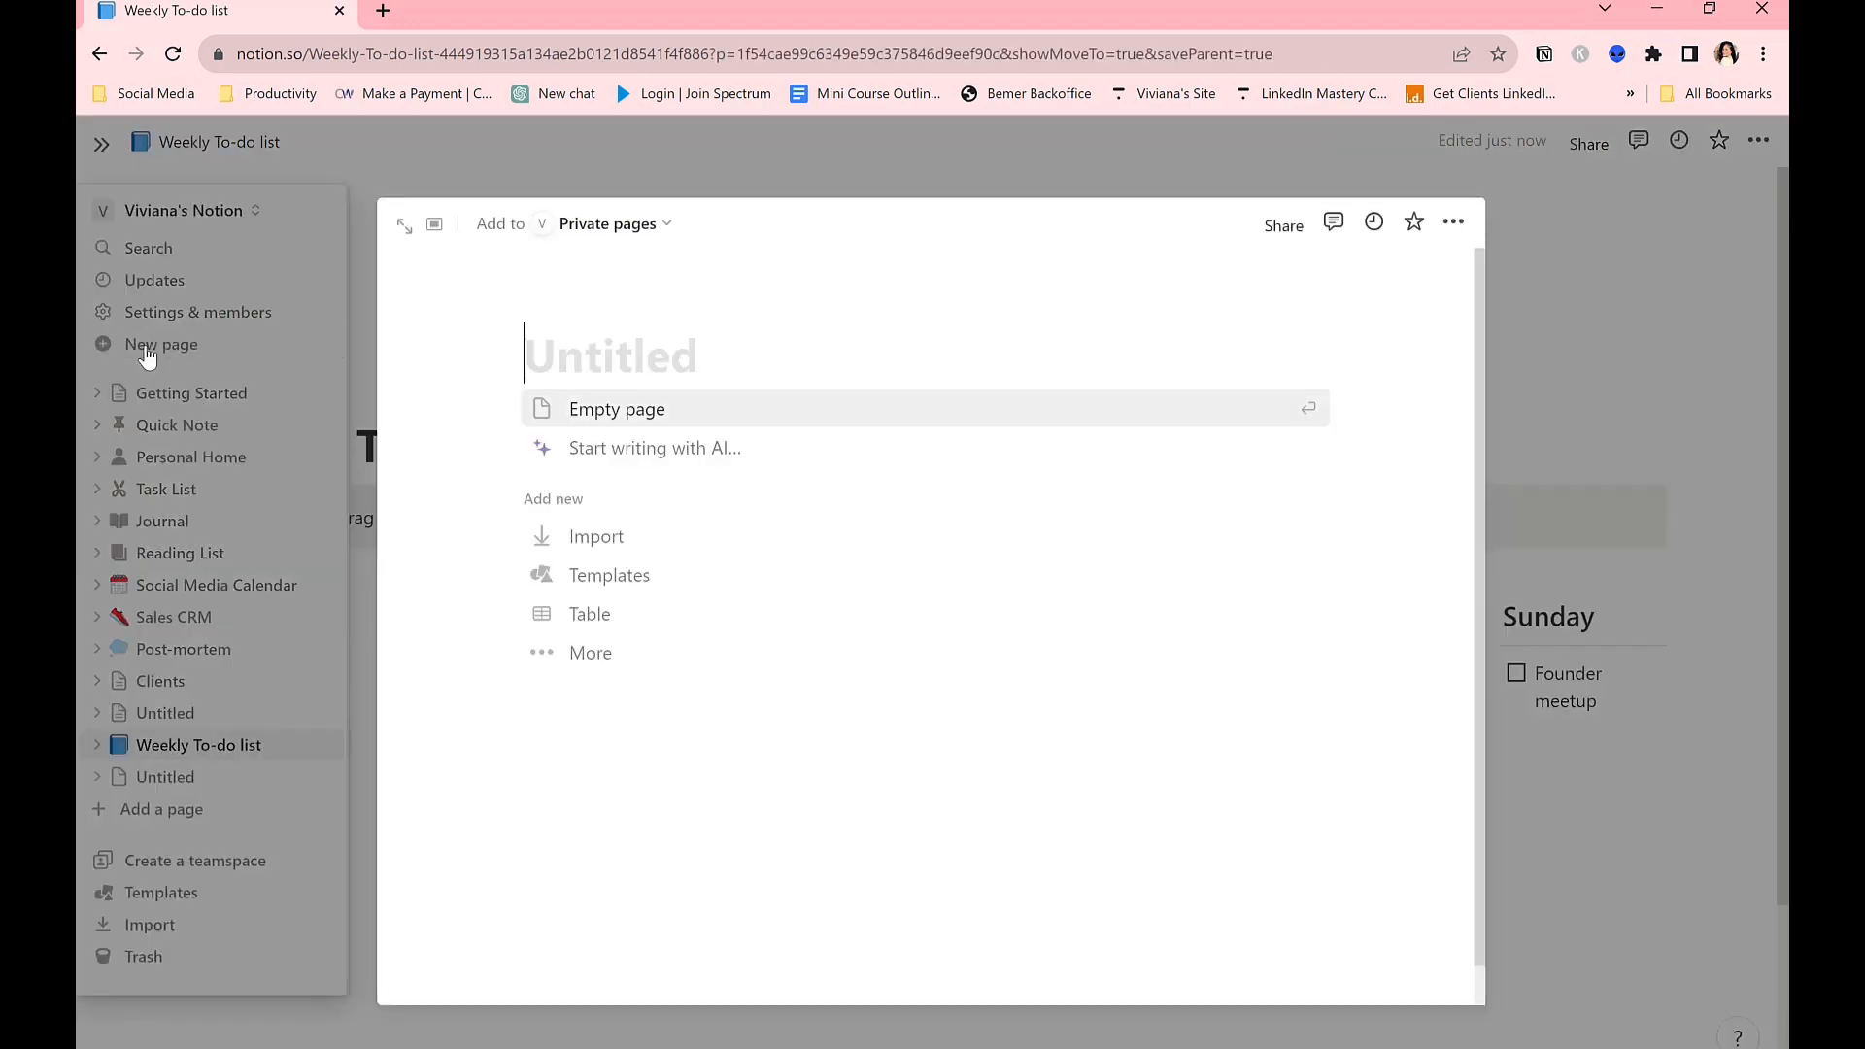
{"action": "type", "text": "Workspace"}
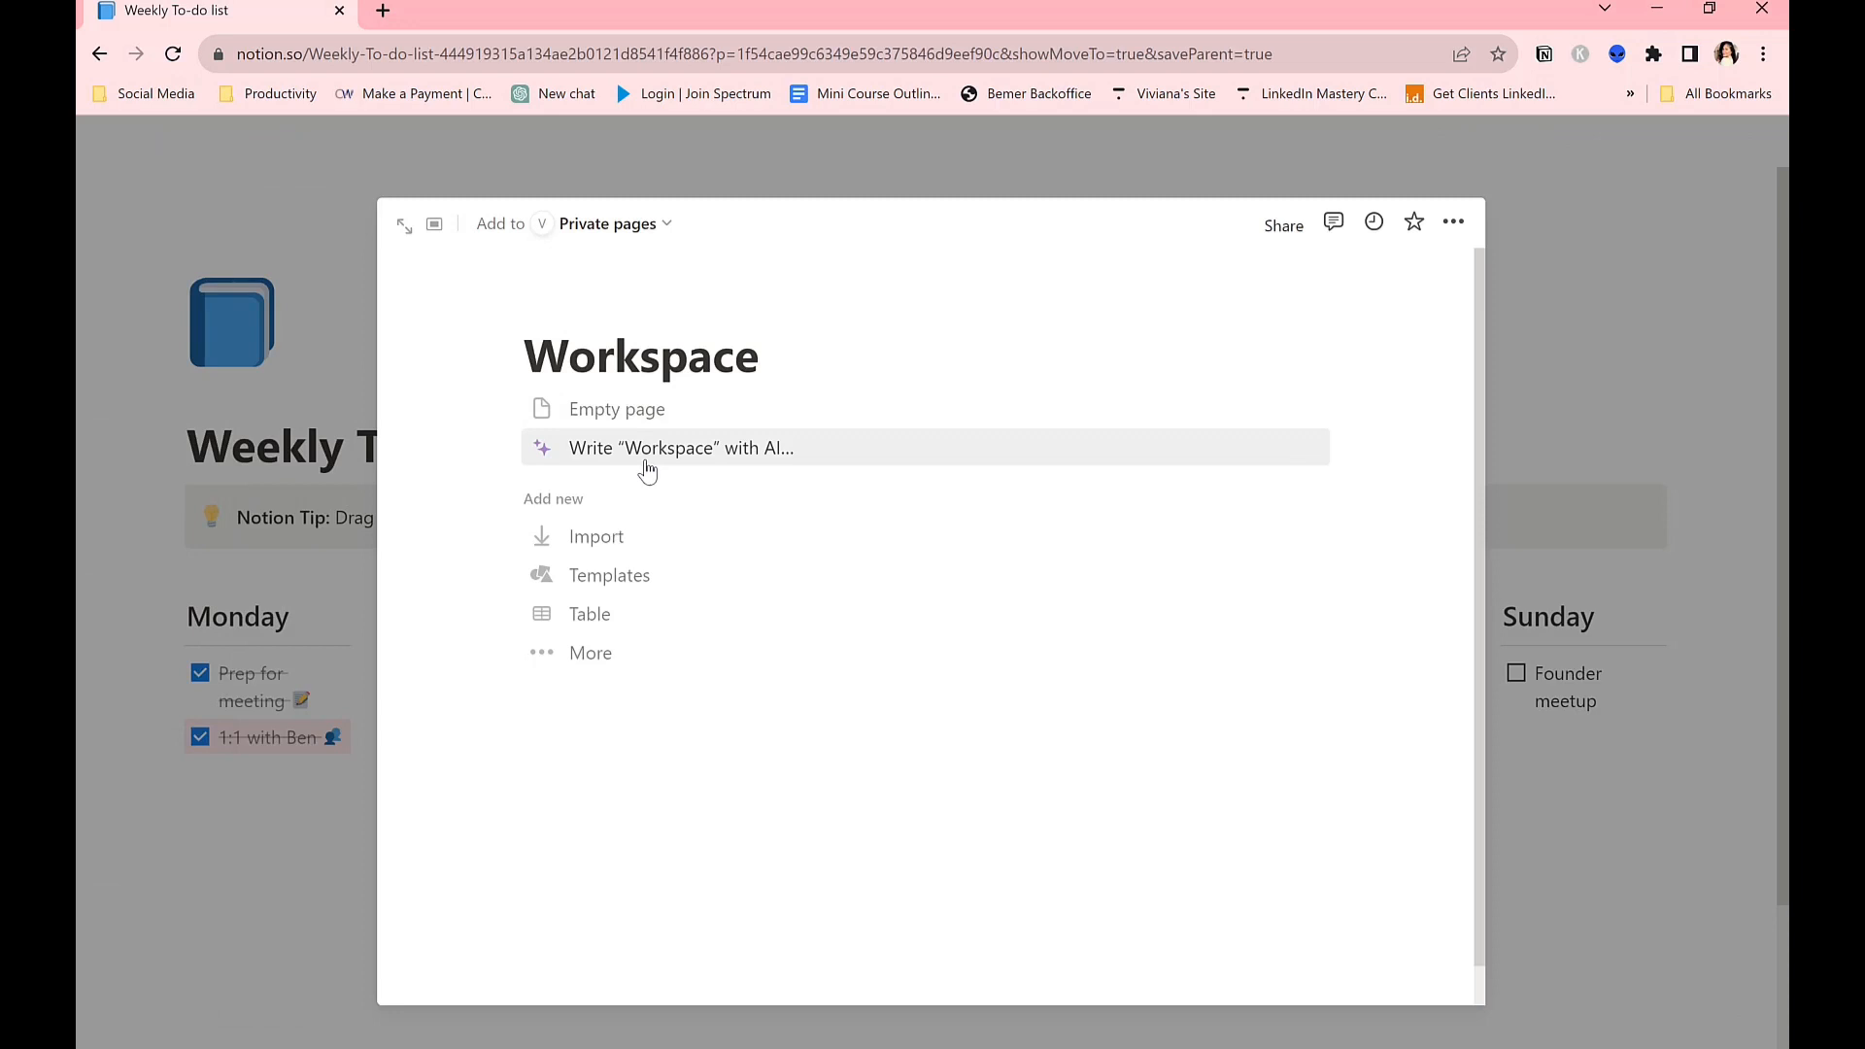
{"action": "left_click", "coordinate": [529, 359]}
{"action": "type", "text": "C"}
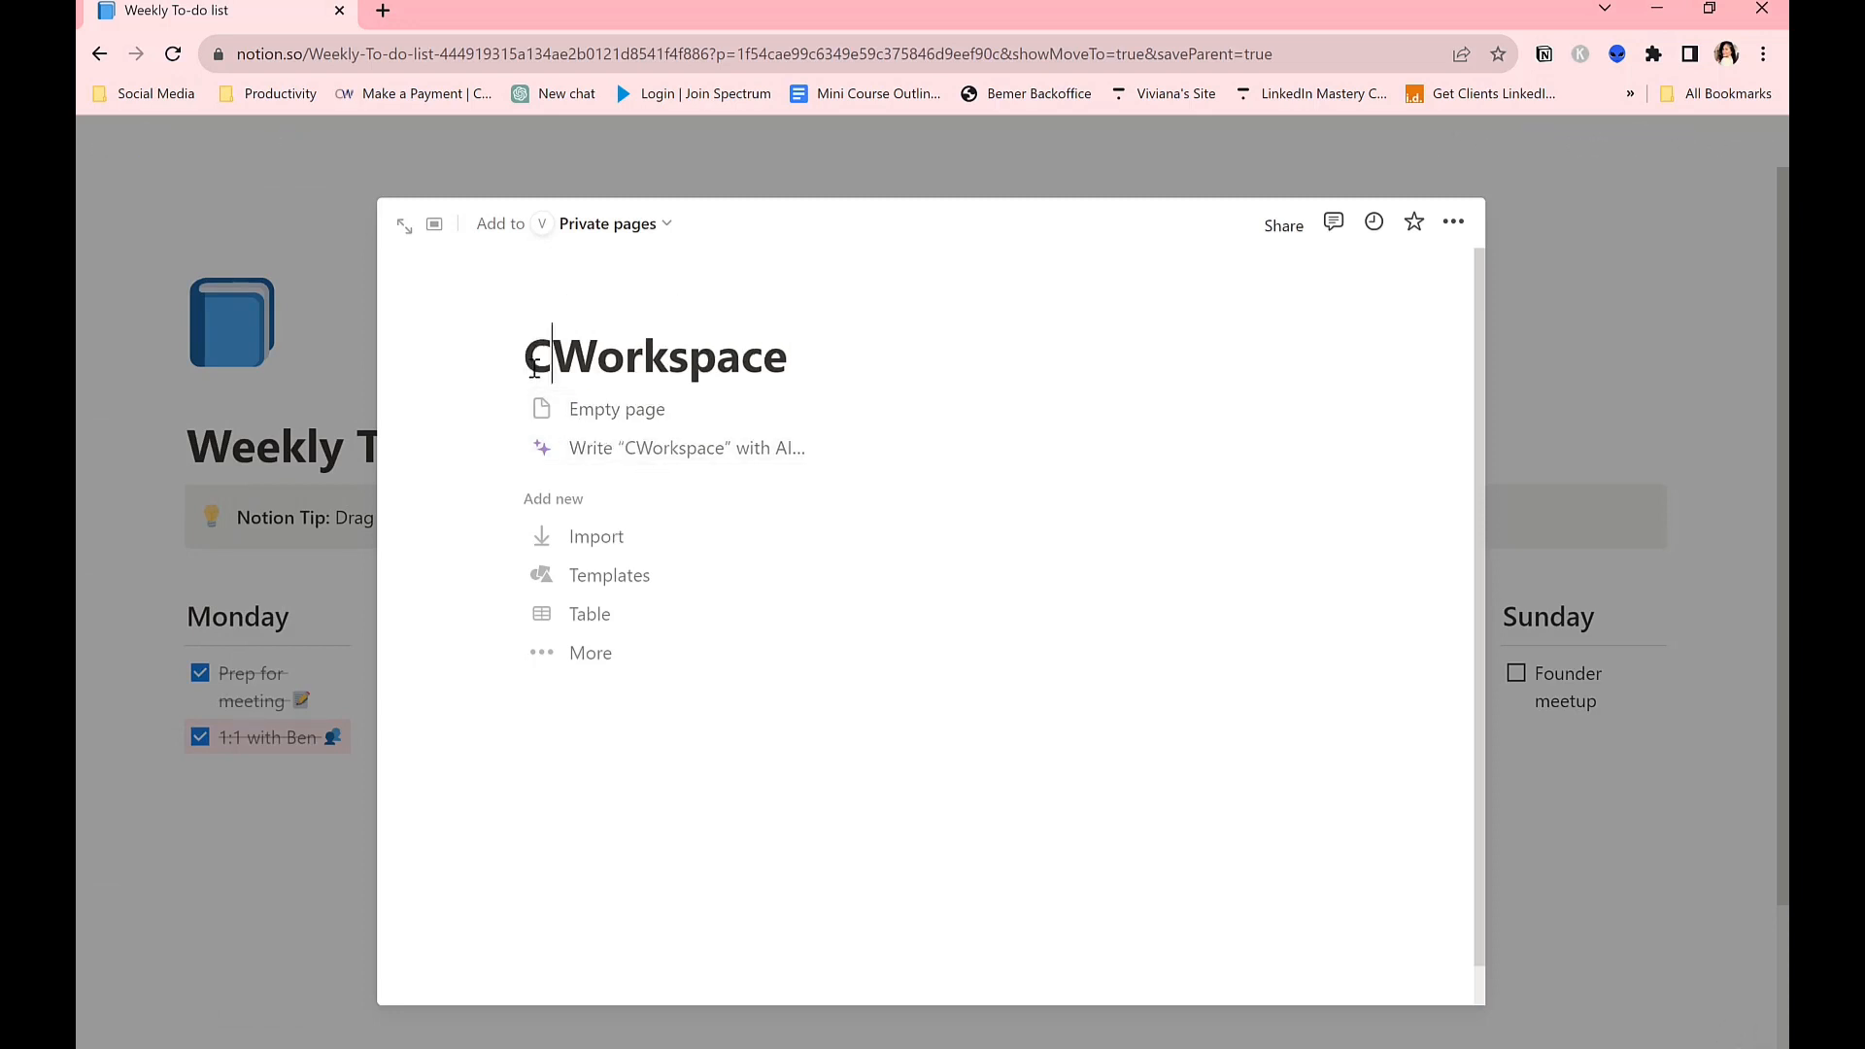
{"action": "key", "text": "BackSpace"}
{"action": "type", "text": "V"}
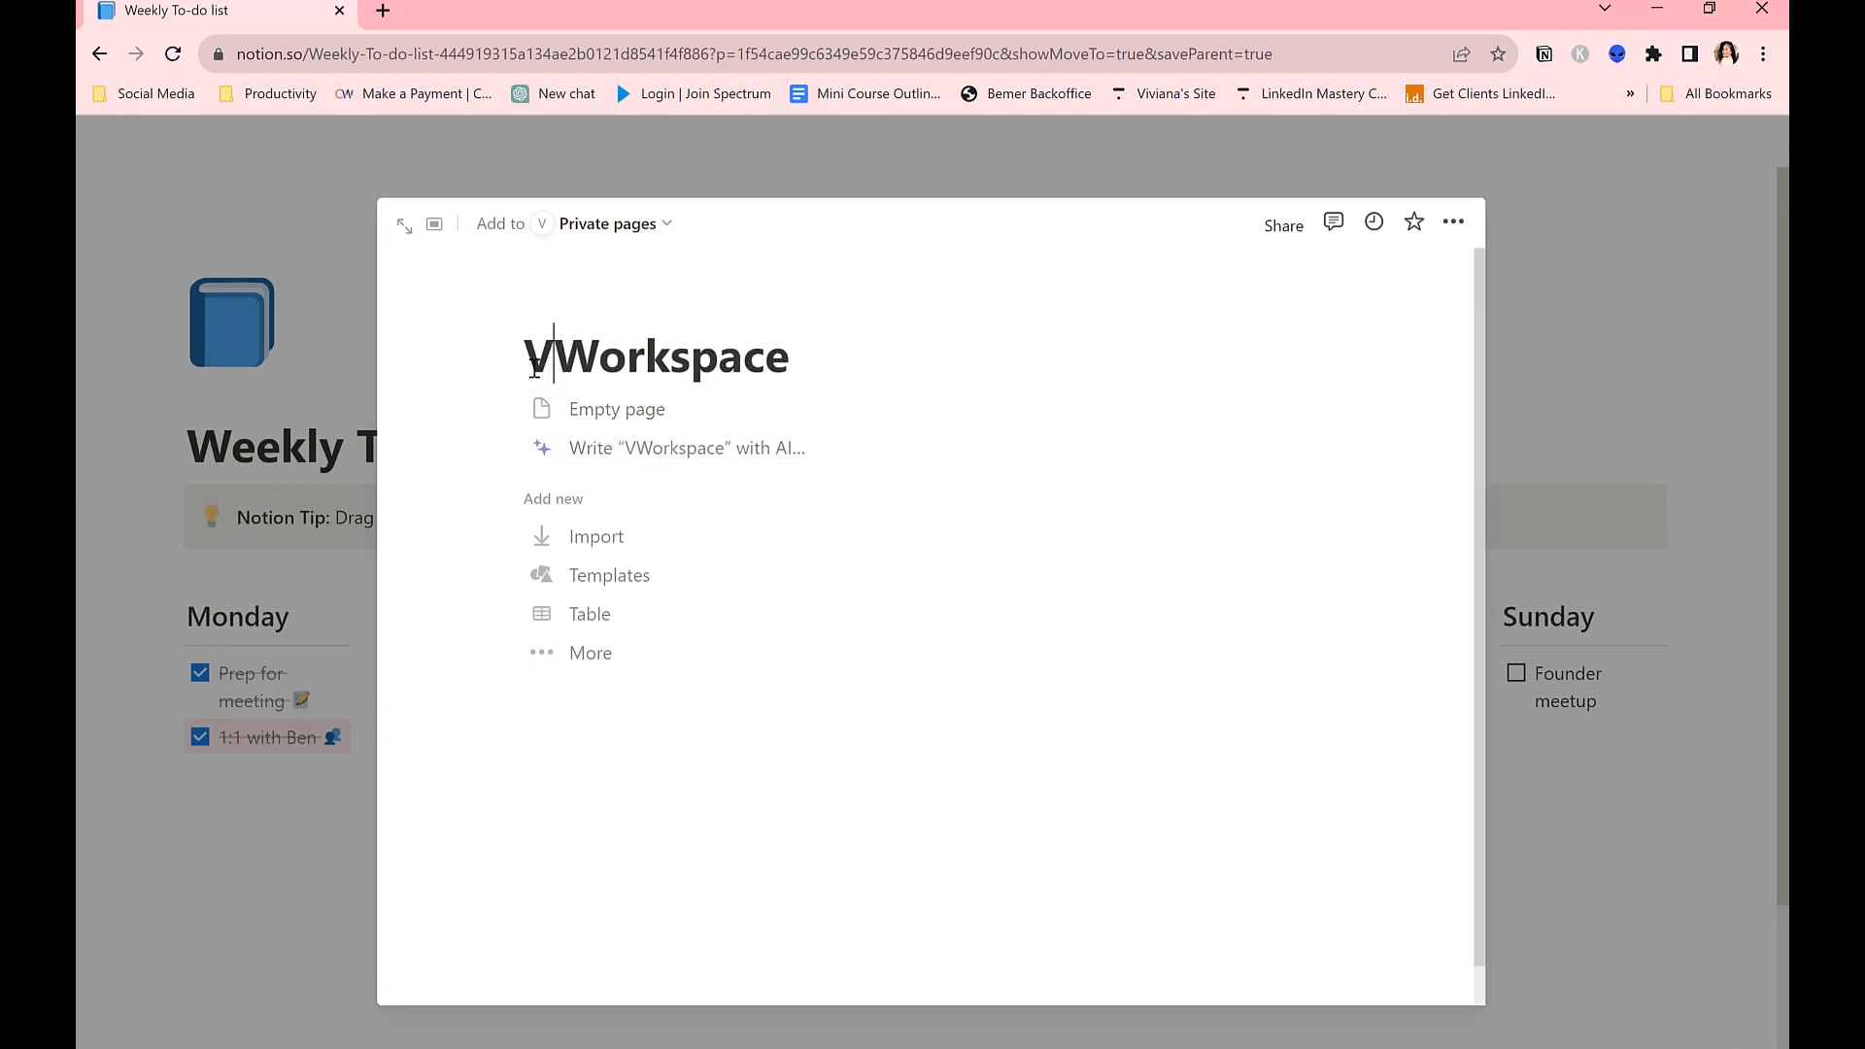
{"action": "type", "text": "ivi’s"}
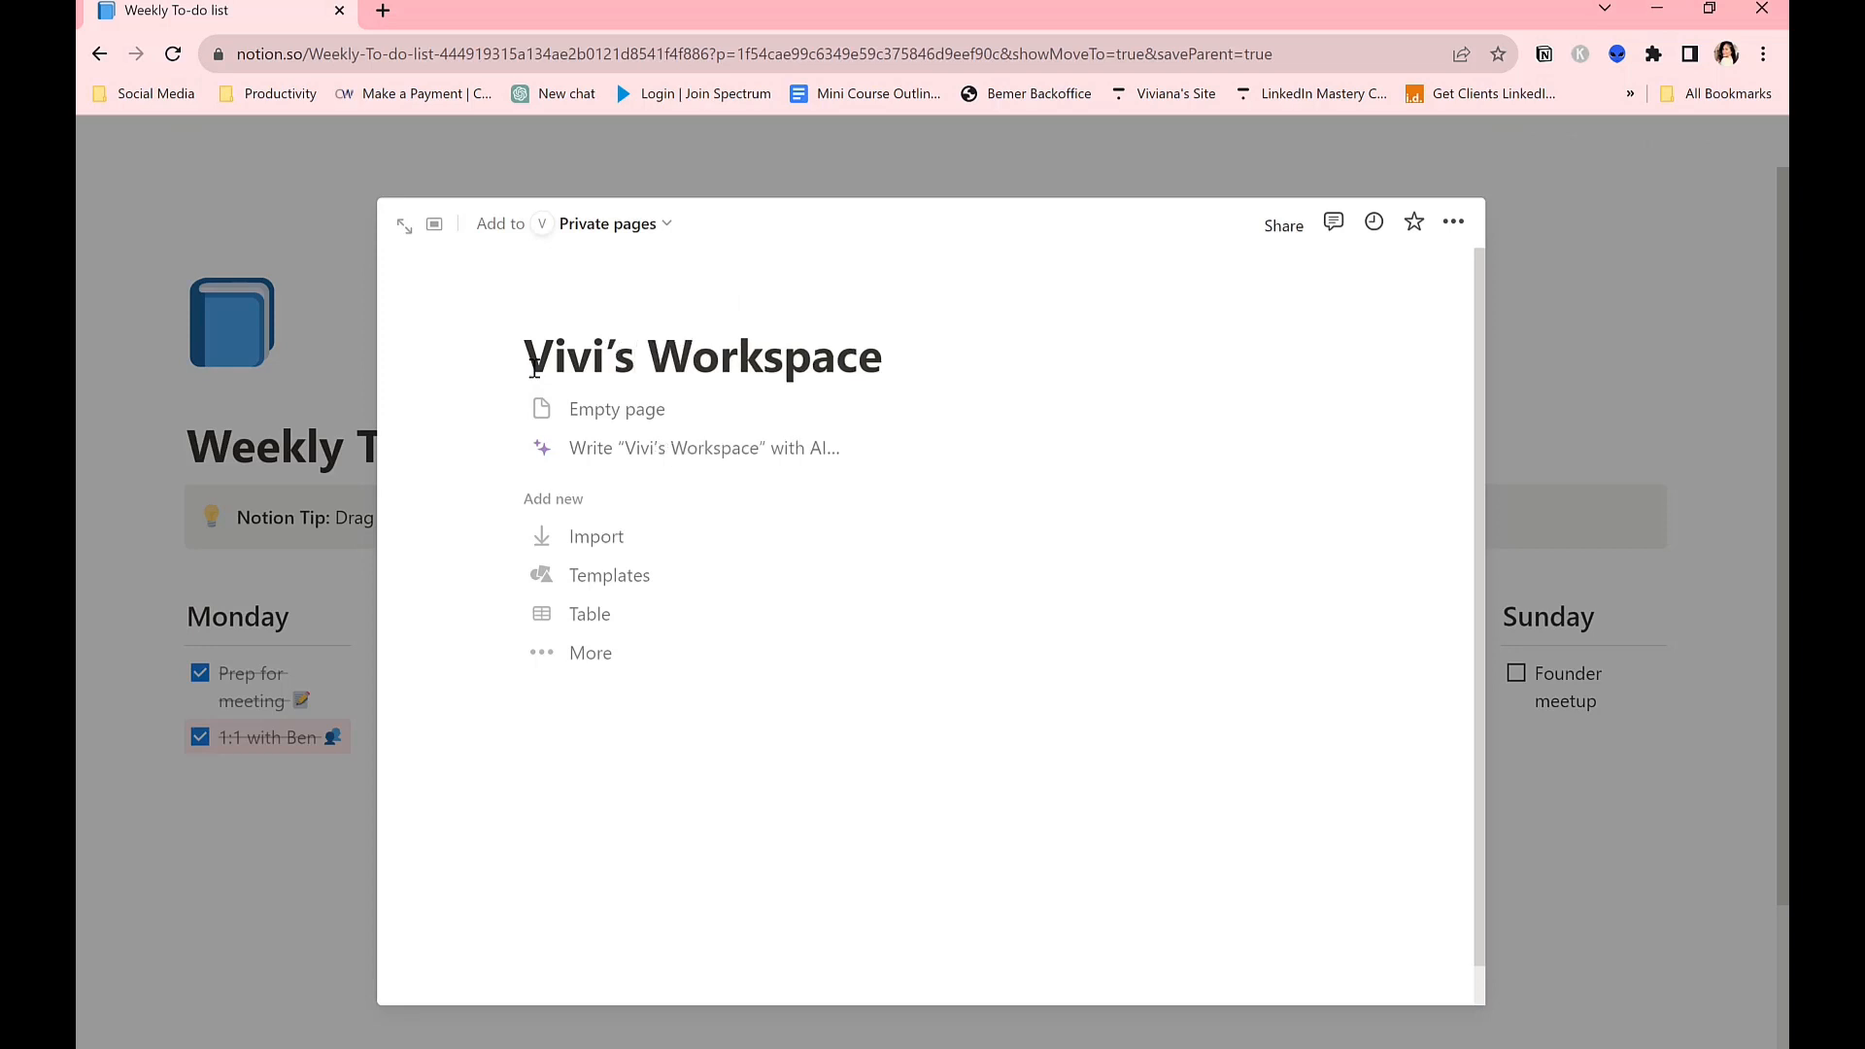
{"action": "left_click", "coordinate": [653, 735]}
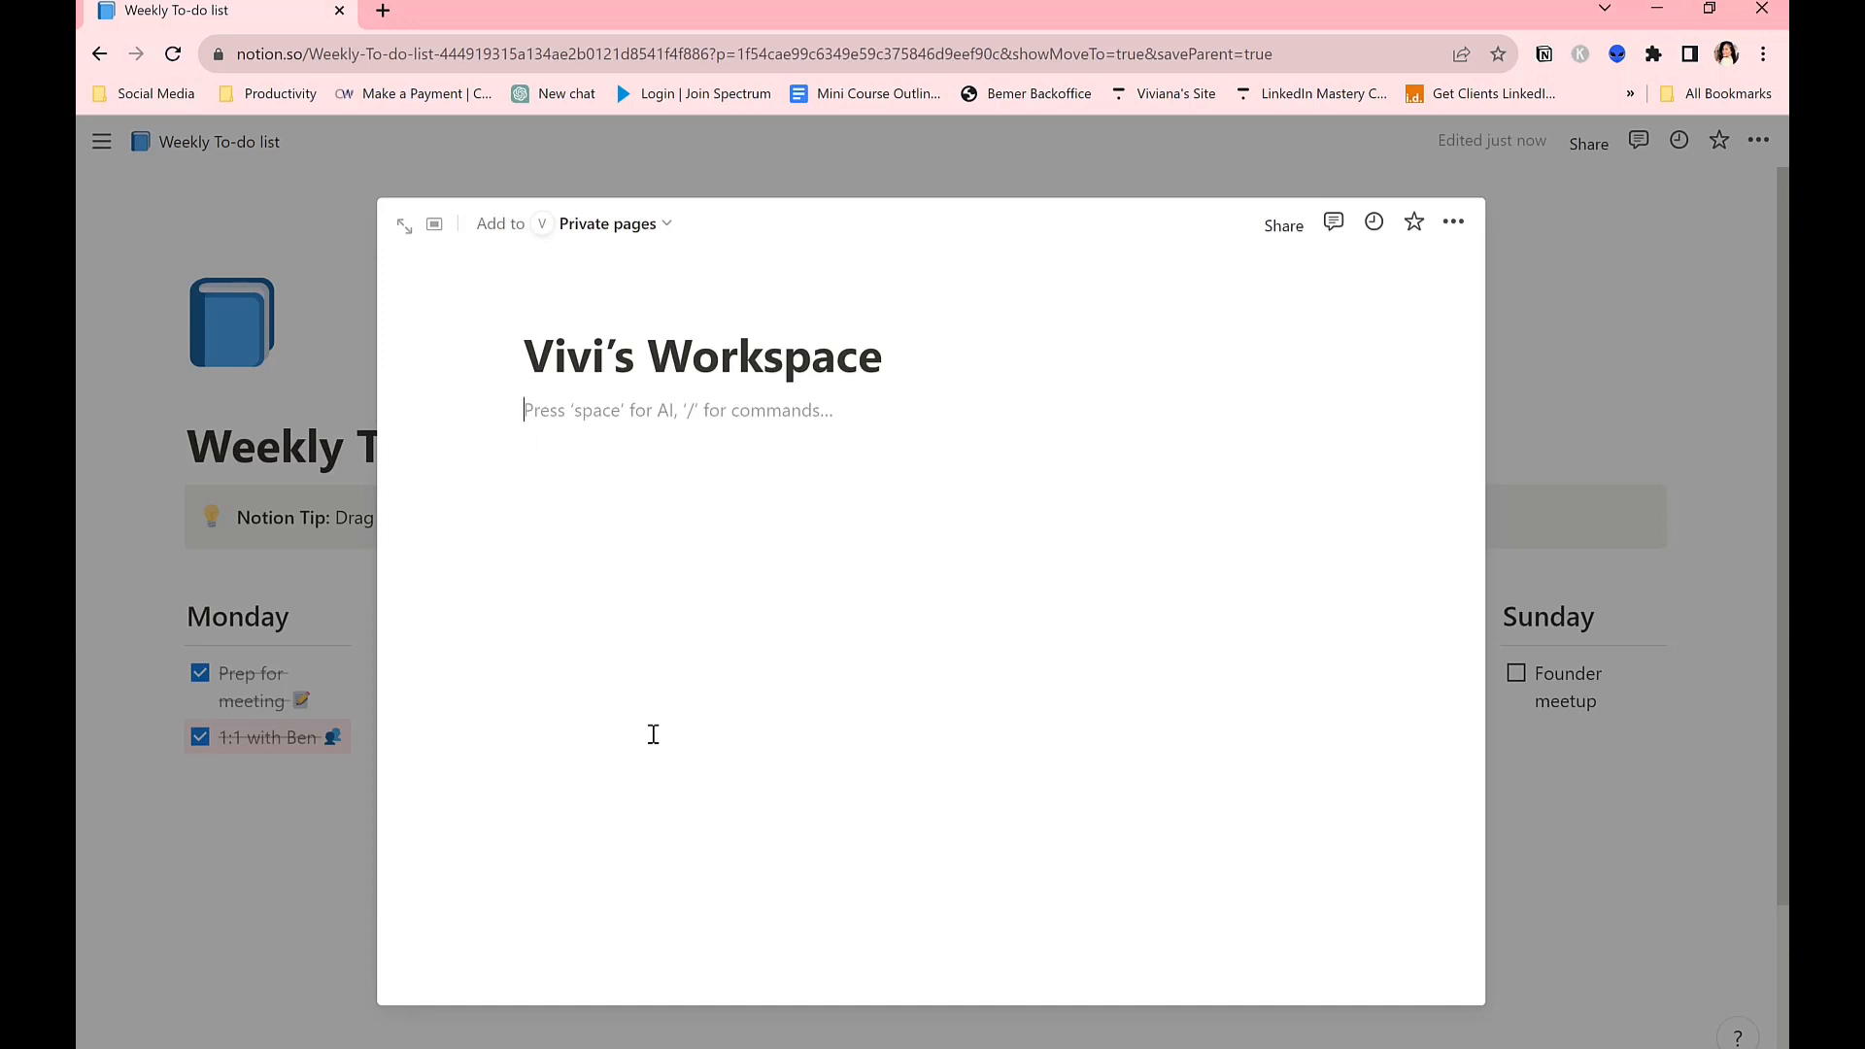
Open the newly created personal workspace page and add it to Favorites.
{"action": "left_click", "coordinate": [130, 366]}
{"action": "left_click", "coordinate": [101, 142]}
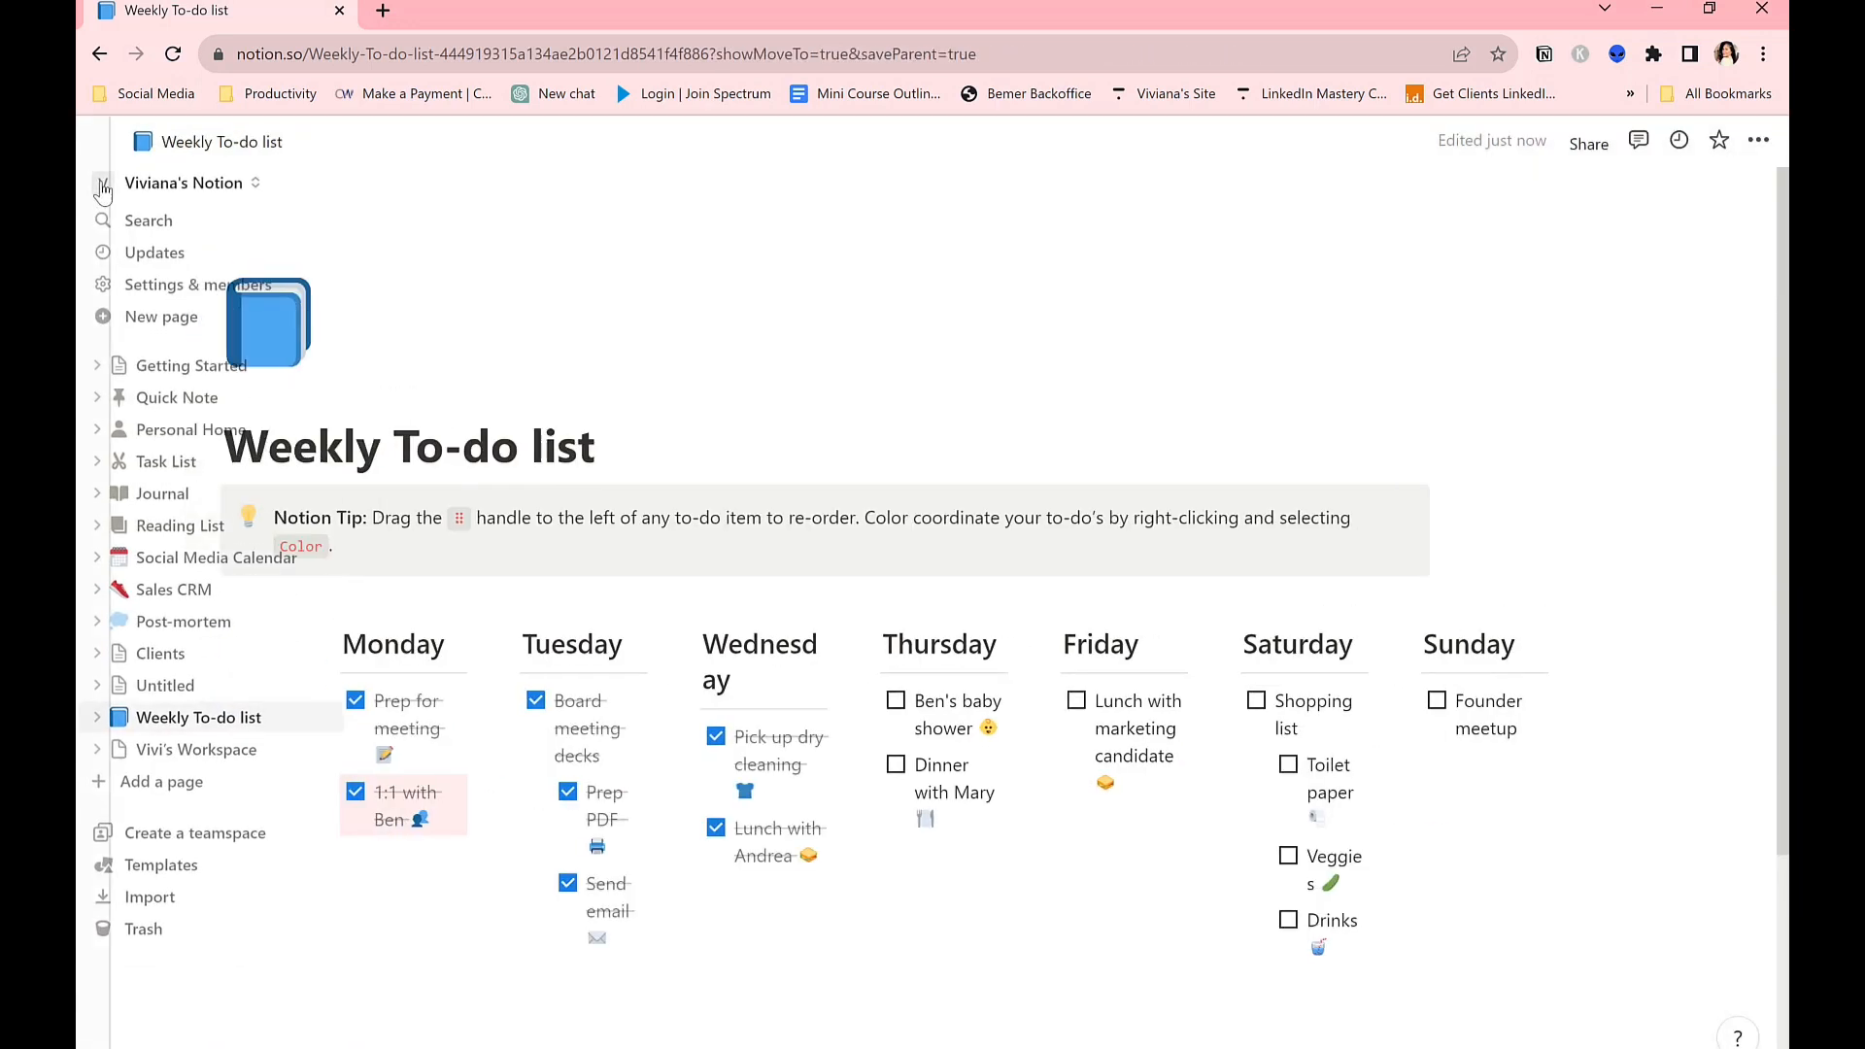
{"action": "left_click", "coordinate": [194, 708]}
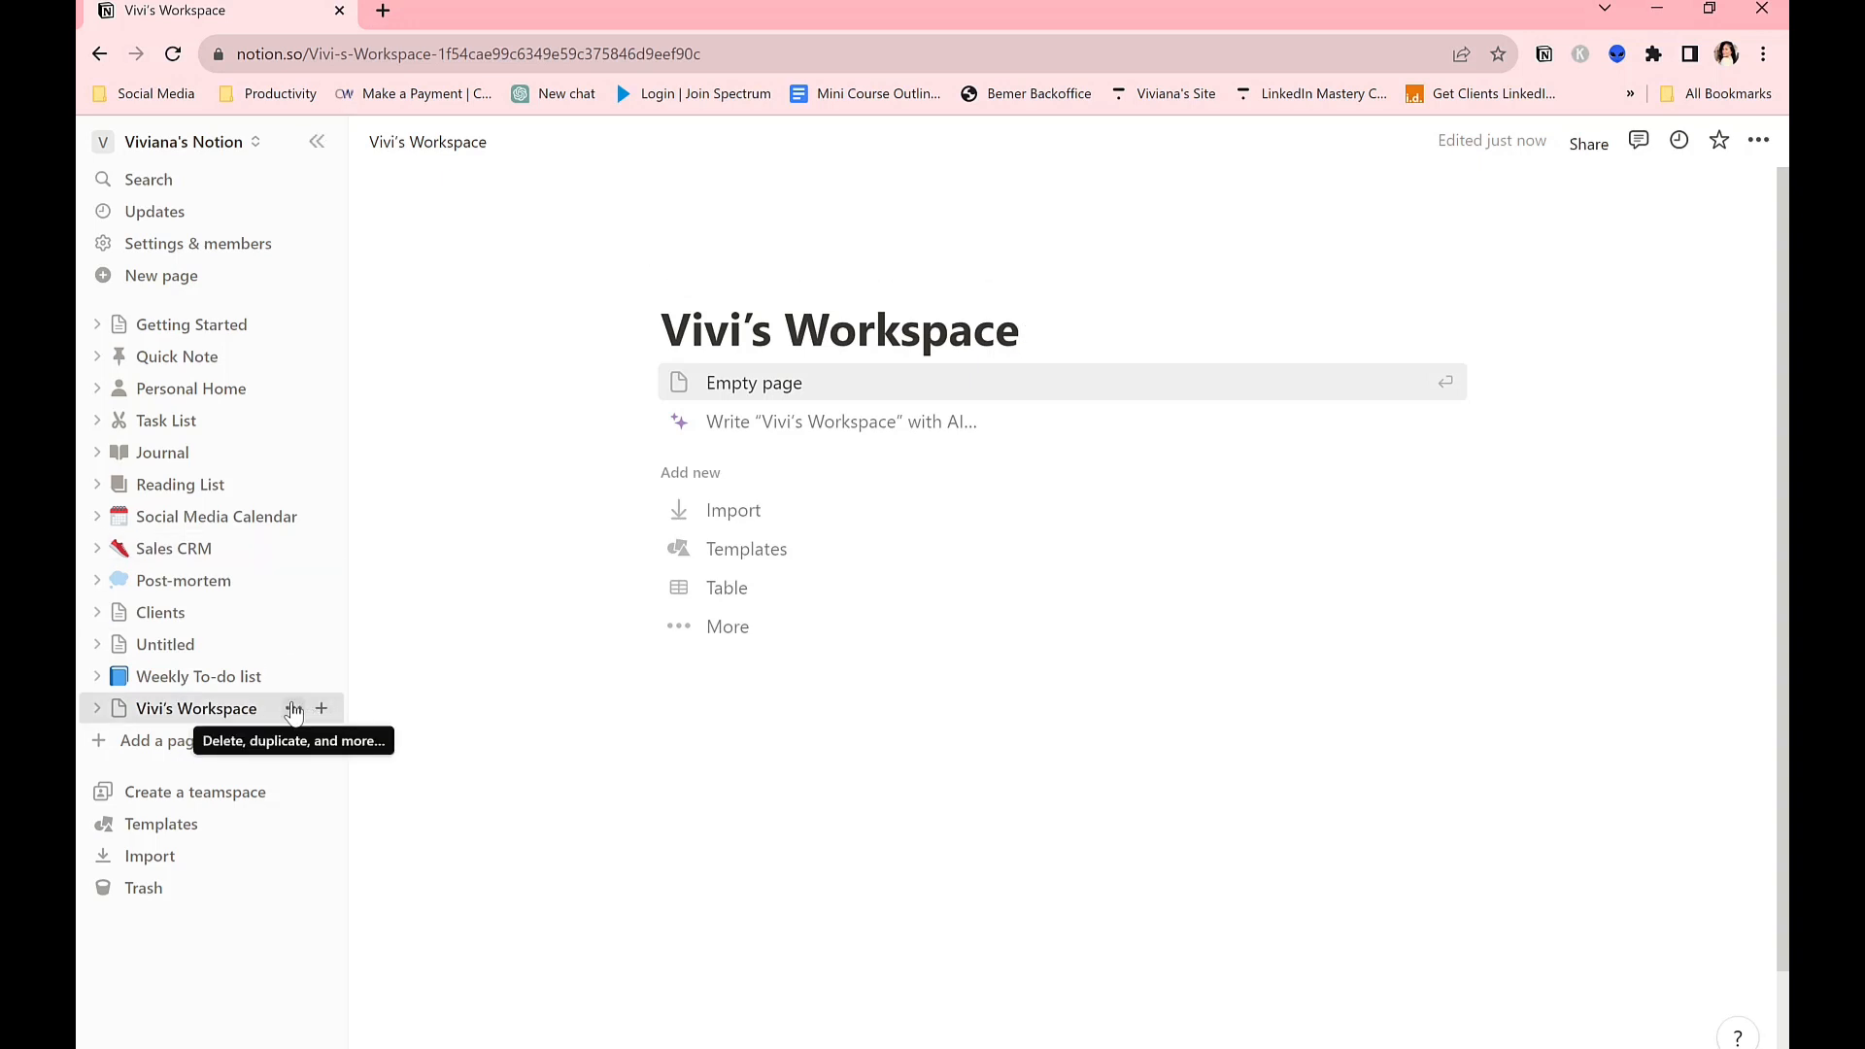
{"action": "left_click", "coordinate": [293, 708]}
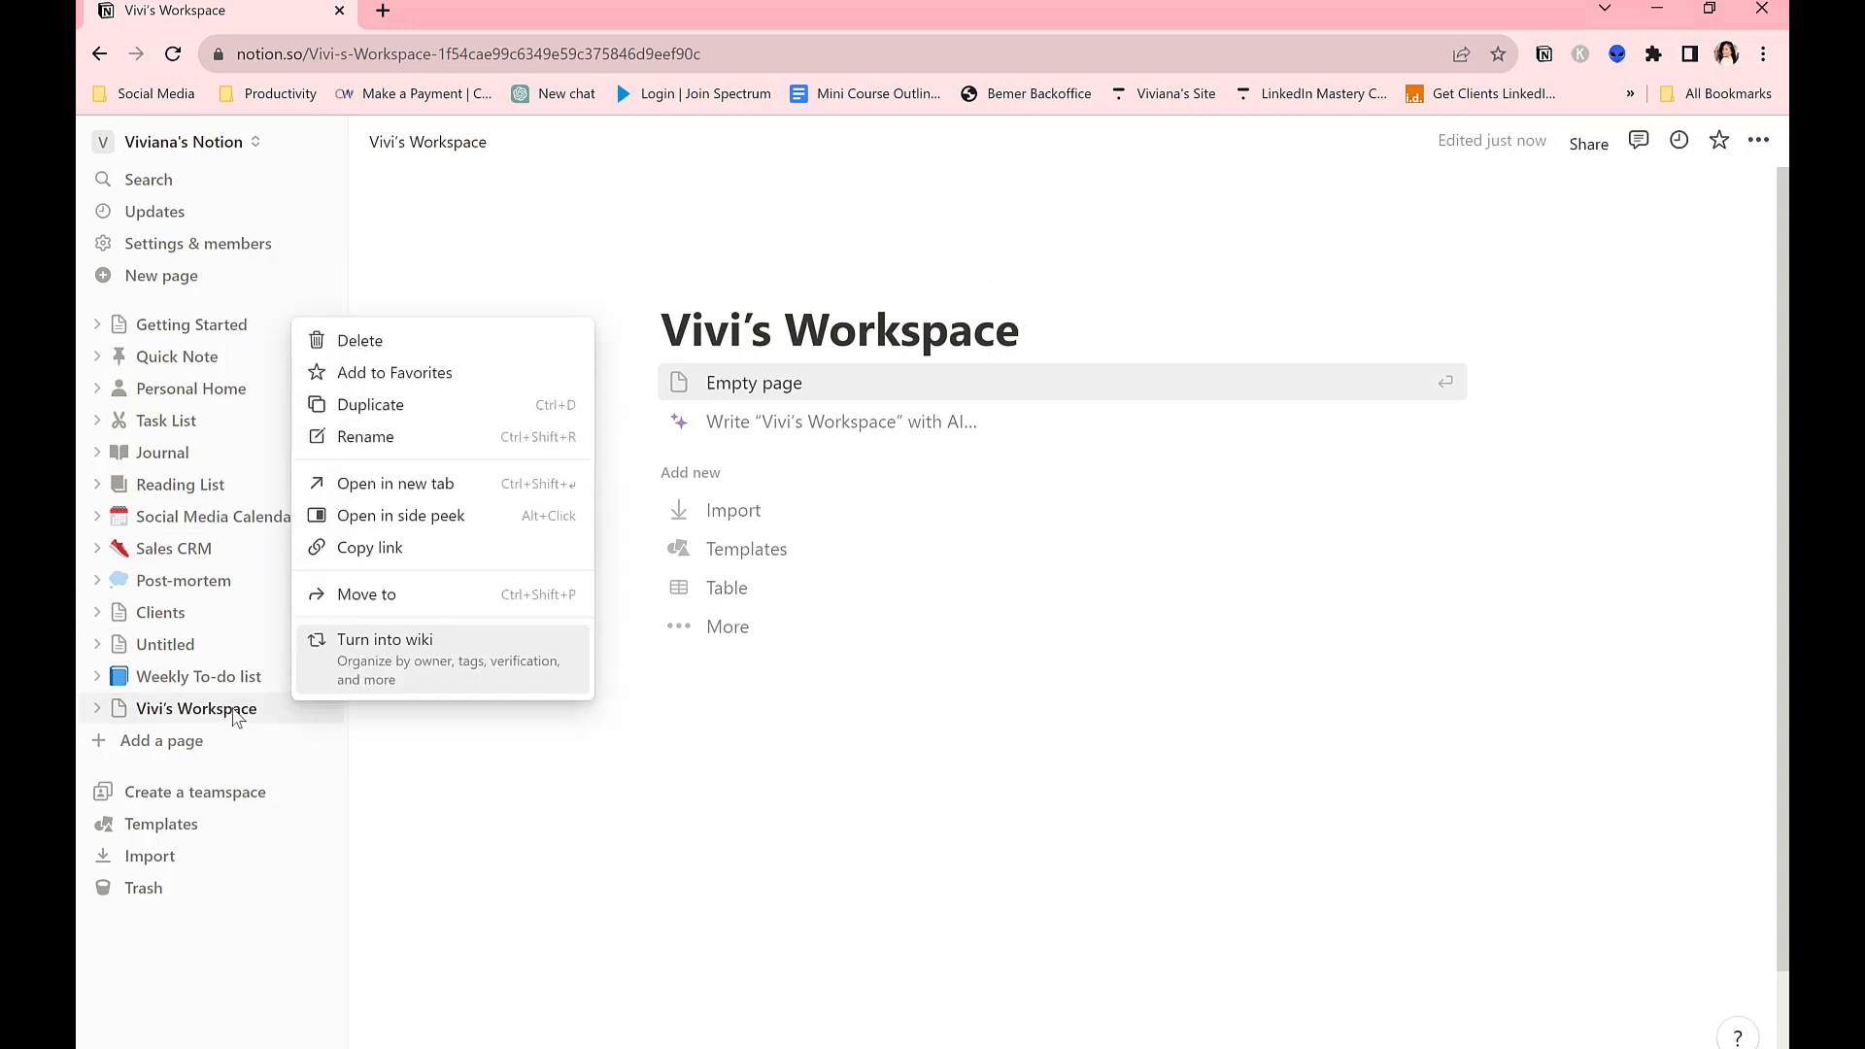
{"action": "left_click", "coordinate": [293, 708]}
{"action": "left_click", "coordinate": [292, 708]}
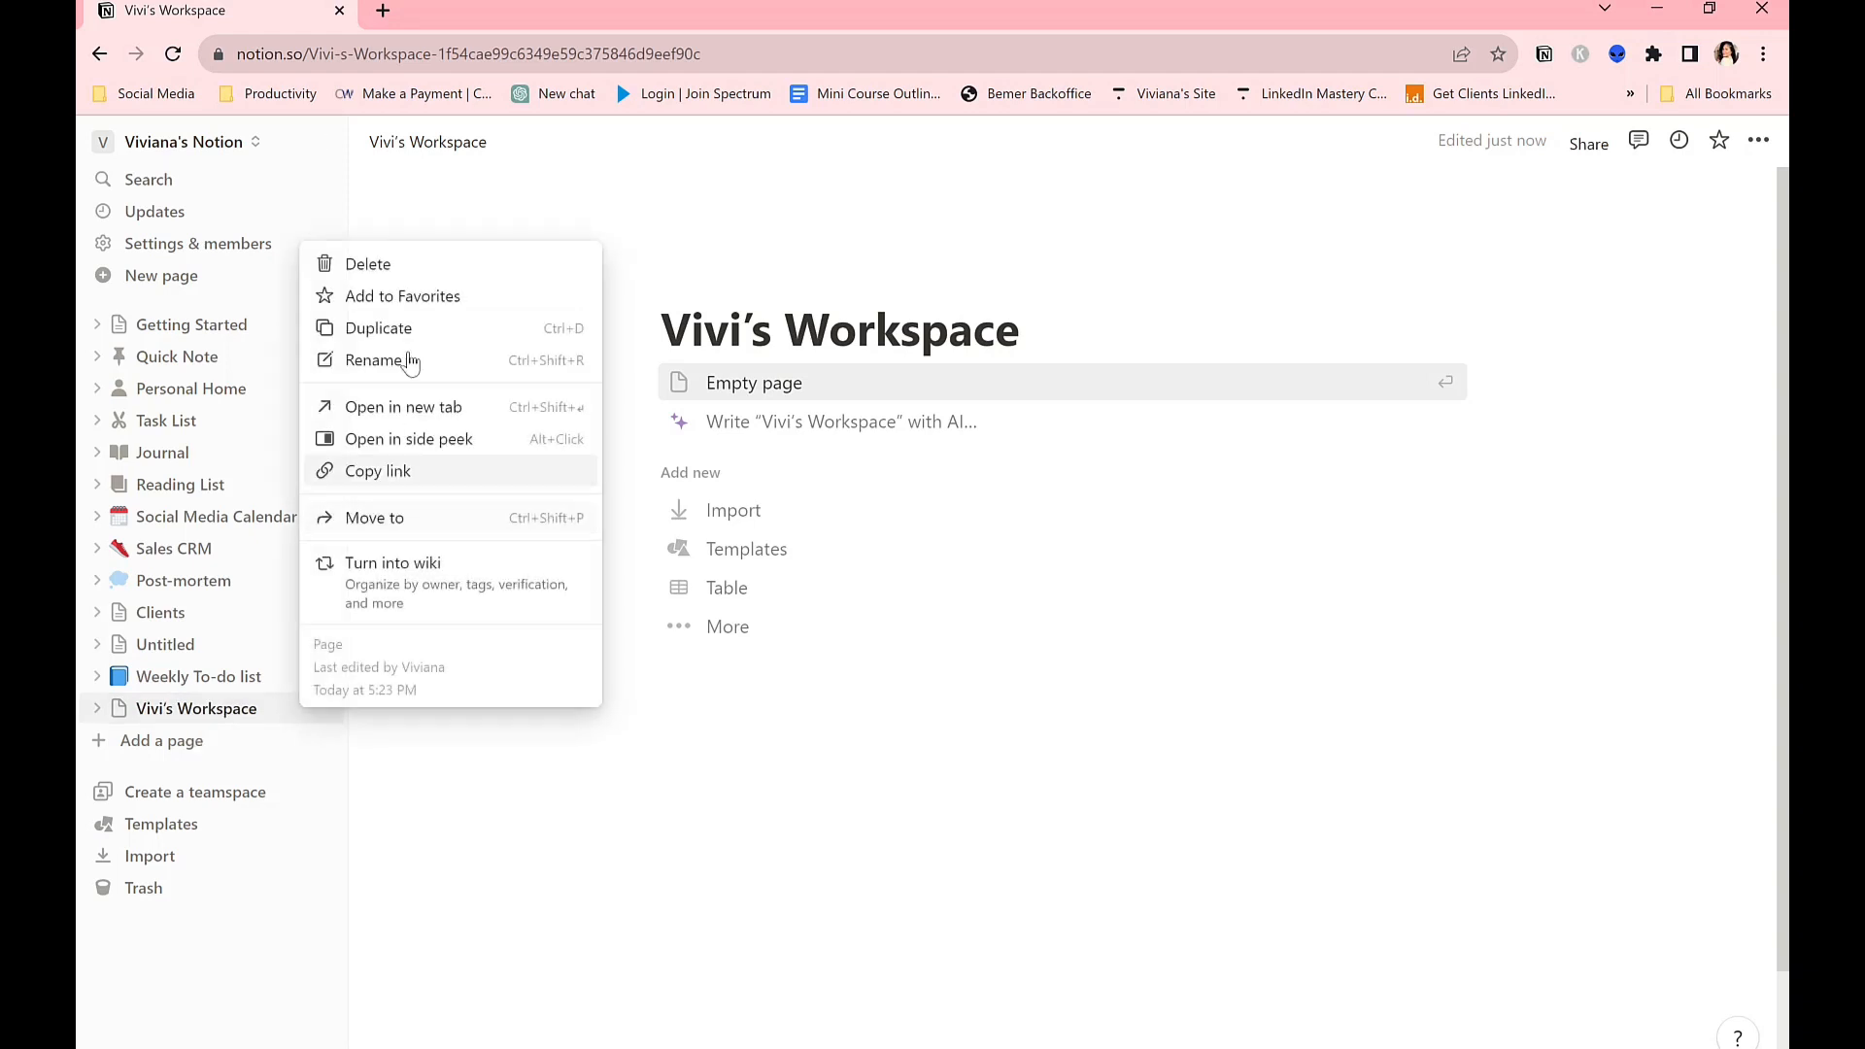
{"action": "left_click", "coordinate": [419, 301]}
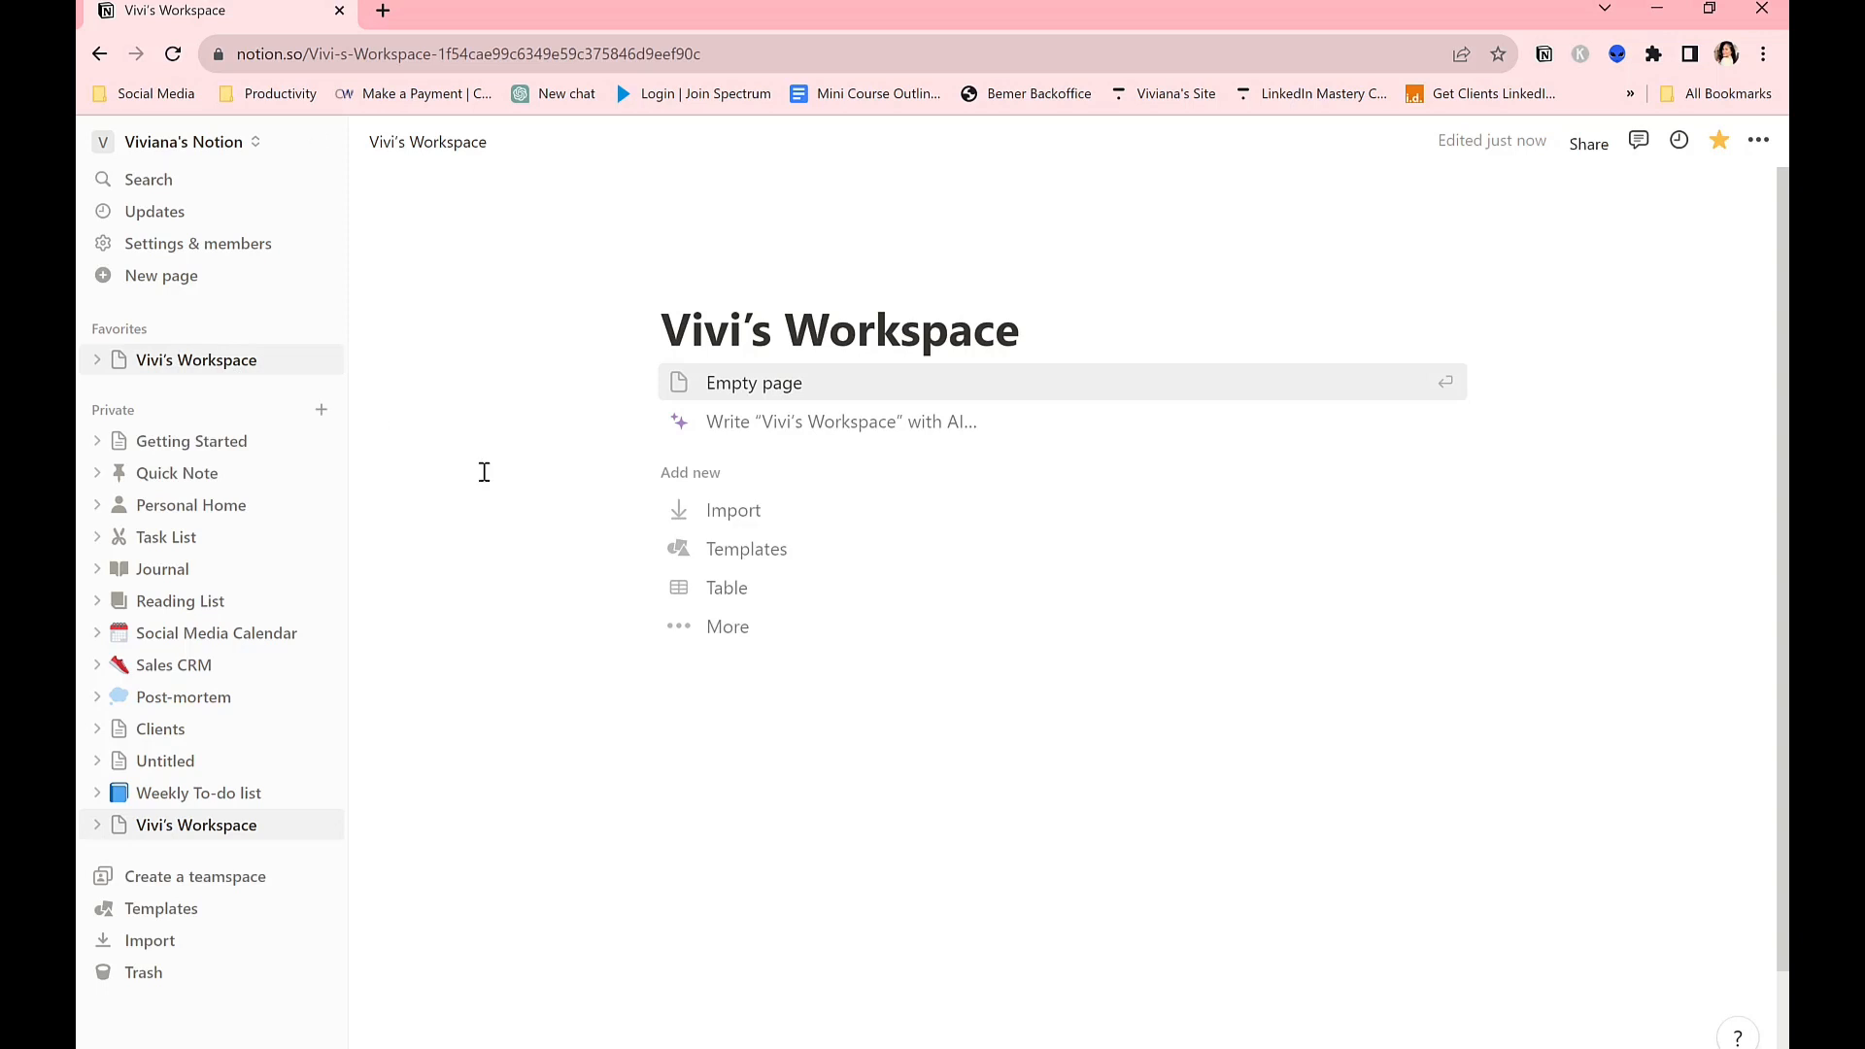
Give the workspace page an icon, filtering the emojis by "sta" and choosing the shooting star.
{"action": "left_click", "coordinate": [702, 274]}
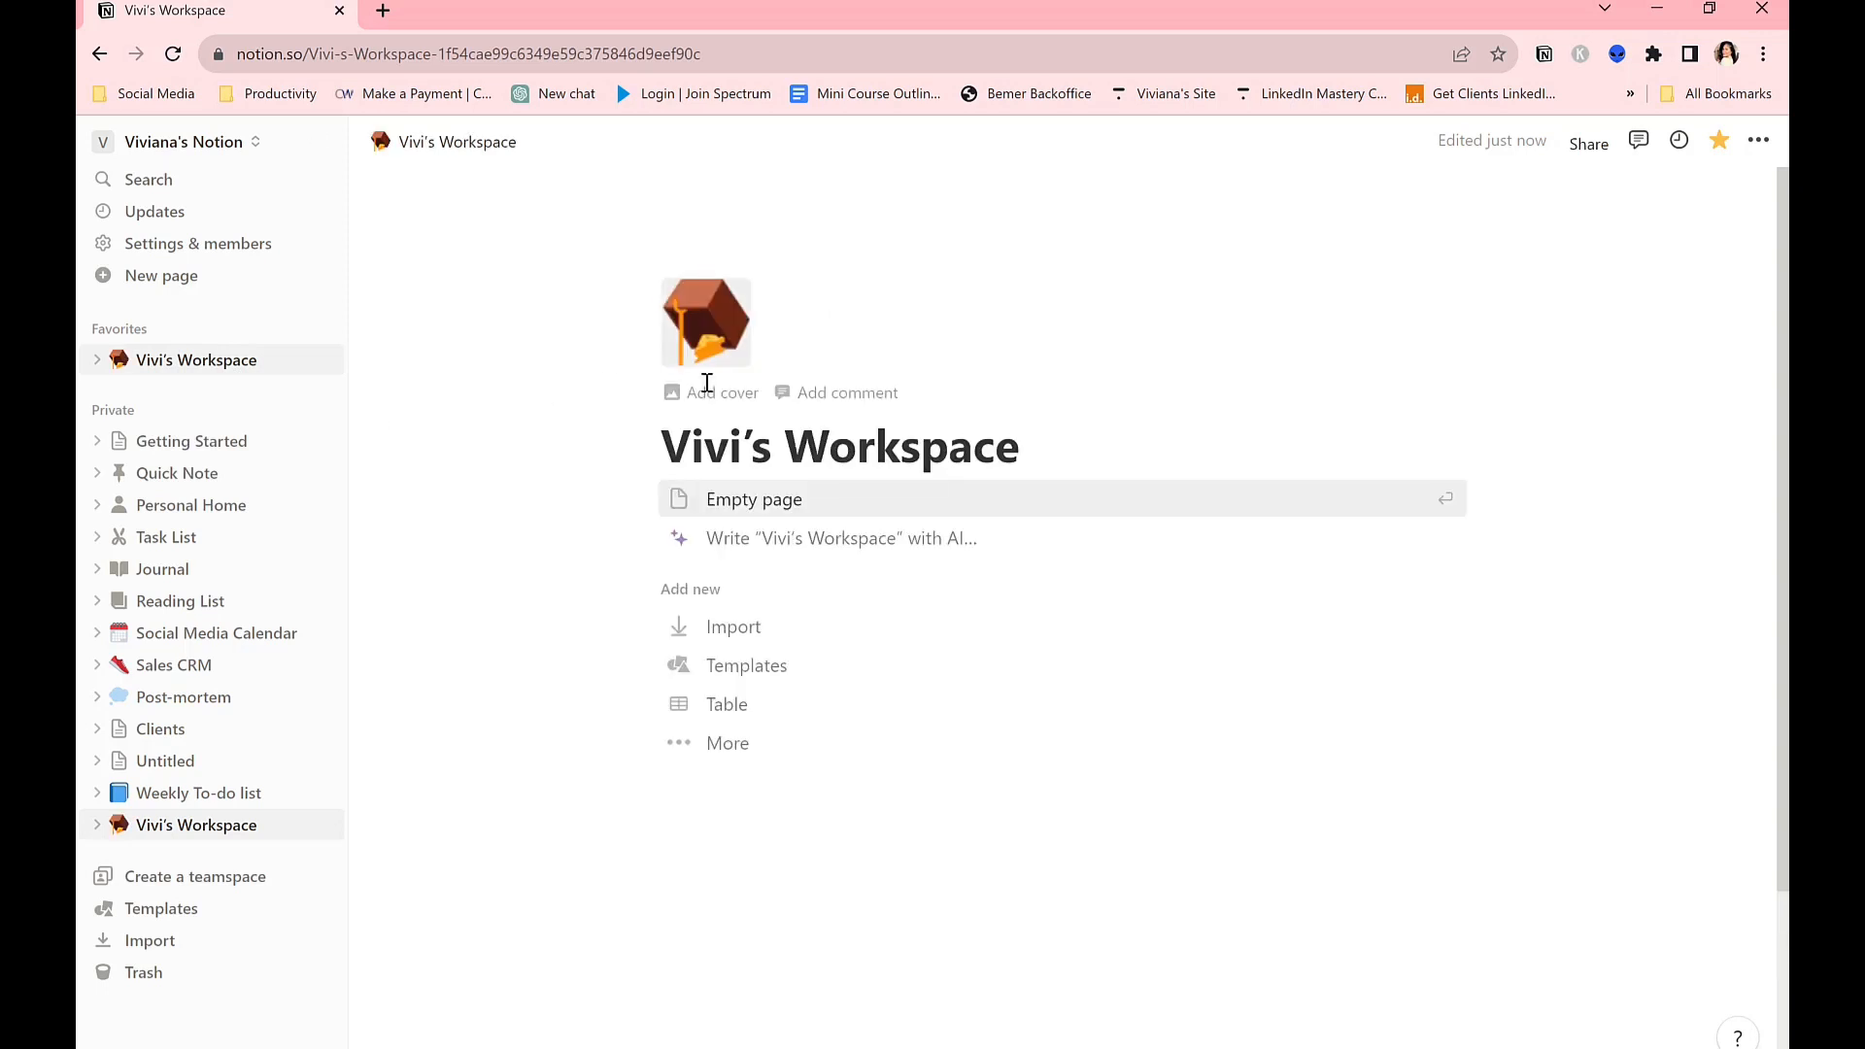
{"action": "left_click", "coordinate": [698, 324]}
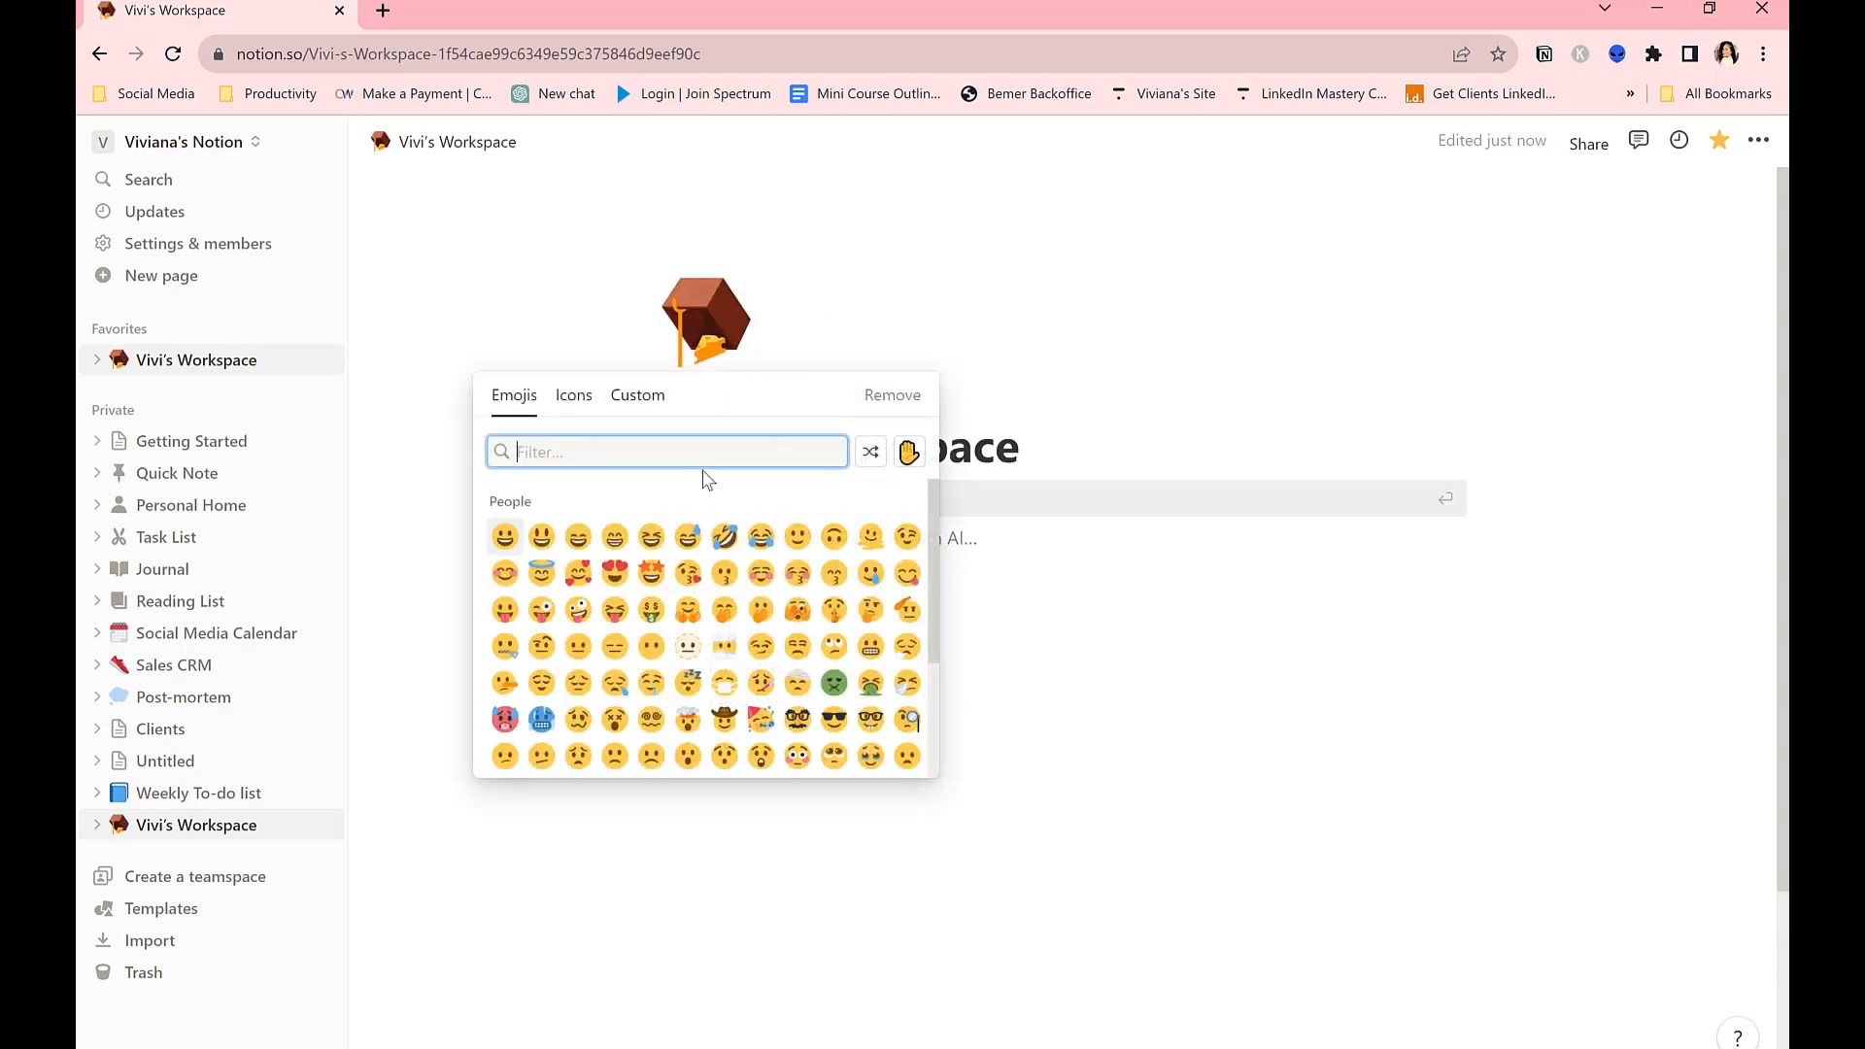
{"action": "scroll", "coordinate": [684, 582], "scroll_direction": "down", "scroll_amount": 3}
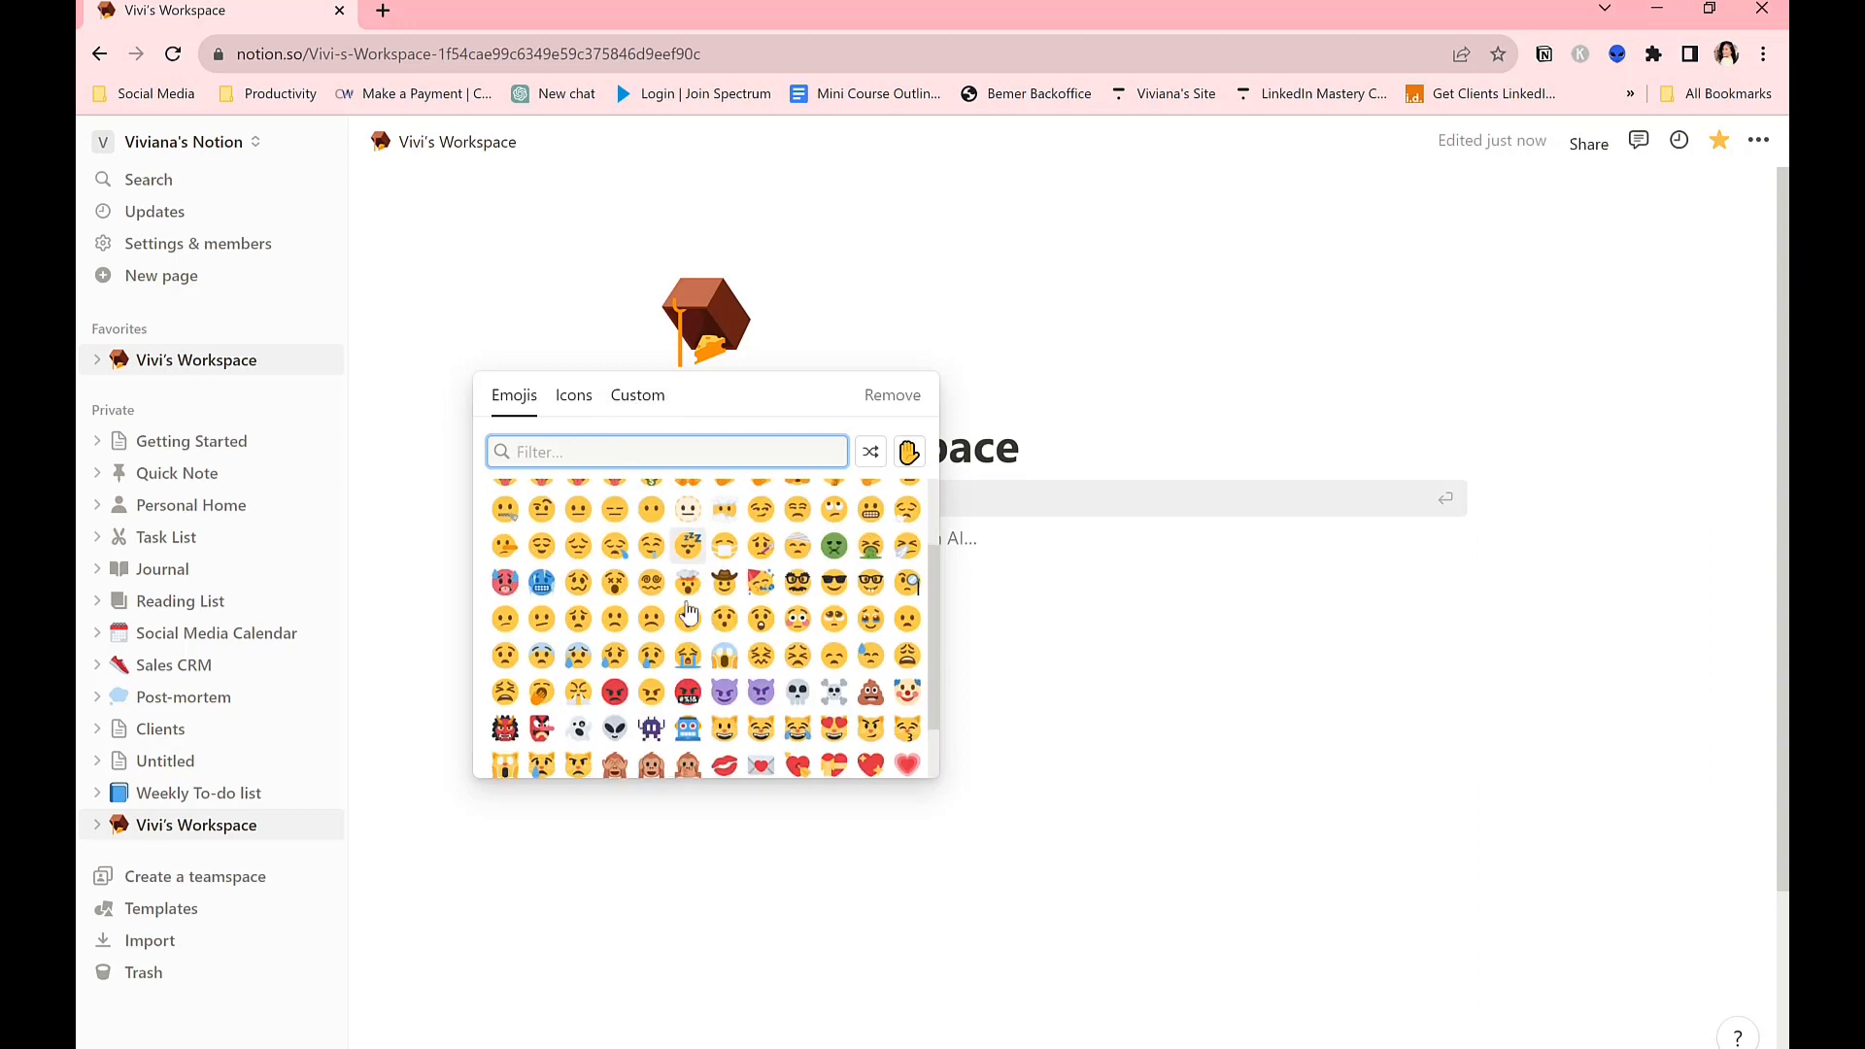
{"action": "scroll", "coordinate": [691, 595], "scroll_direction": "up", "scroll_amount": 3}
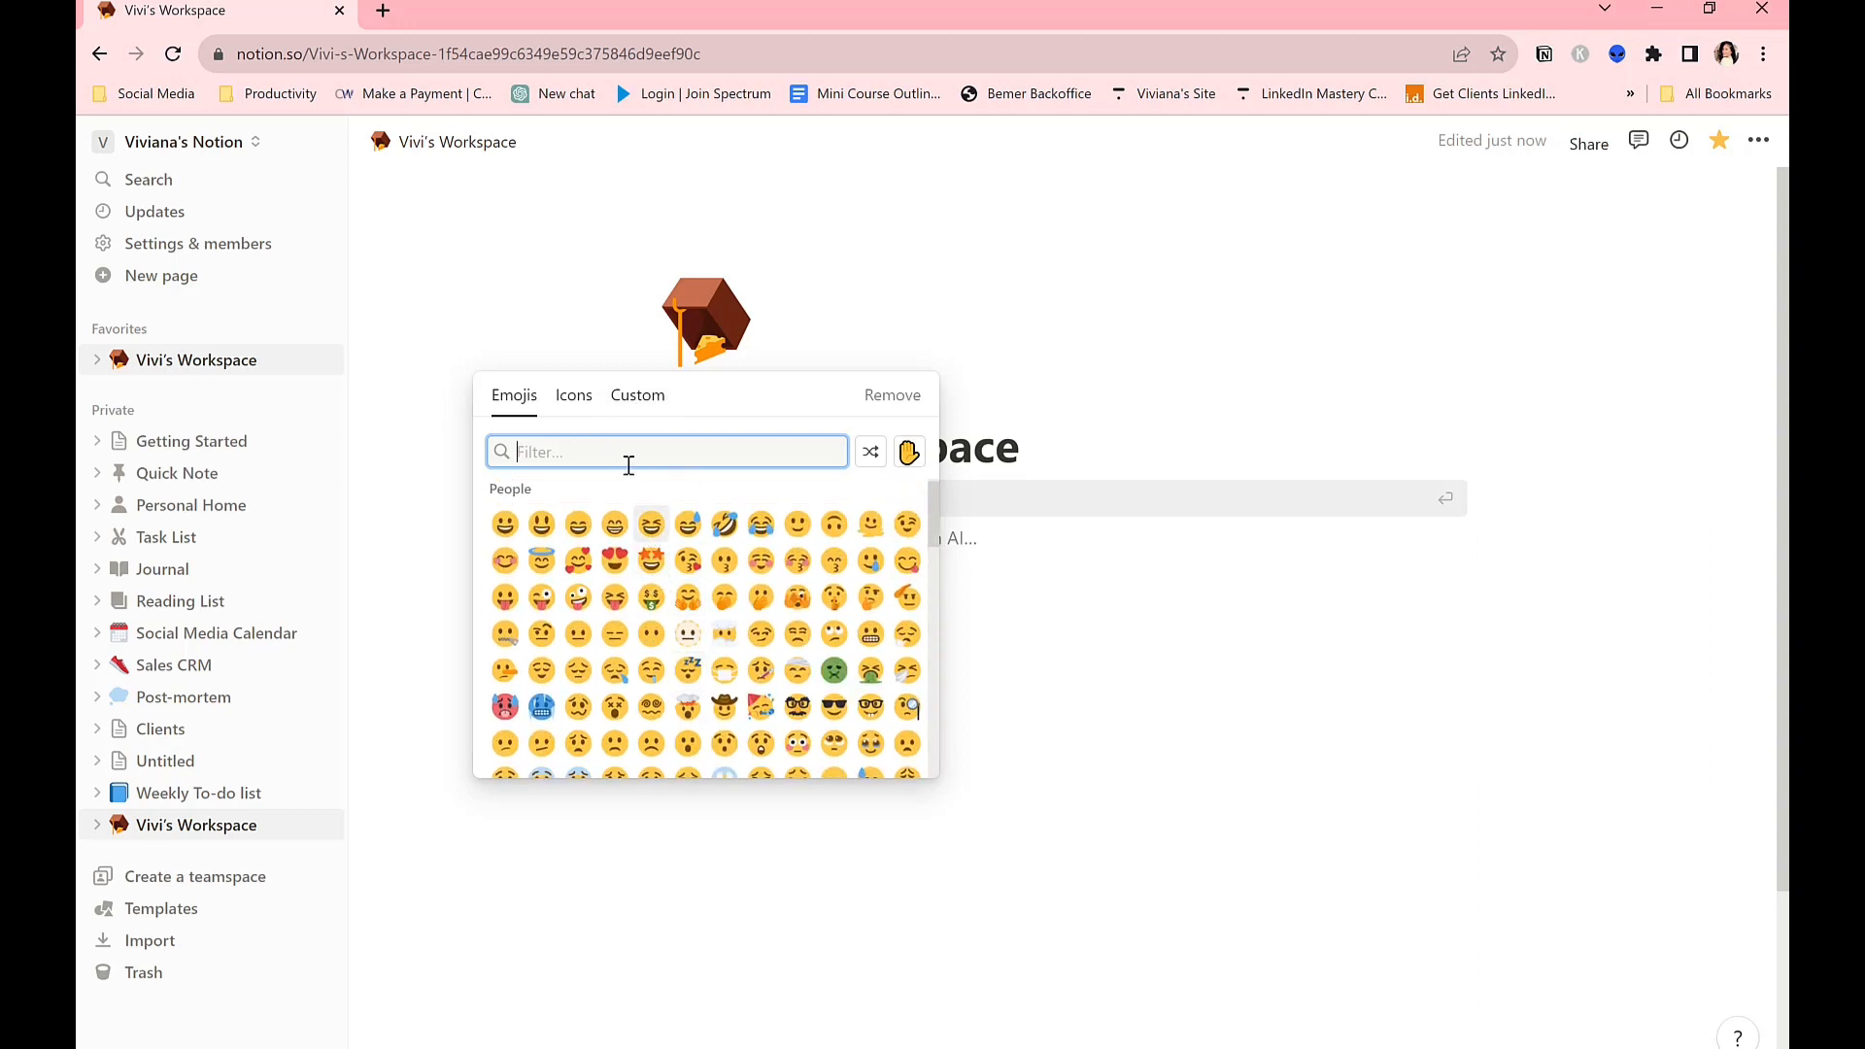
{"action": "type", "text": "sta"}
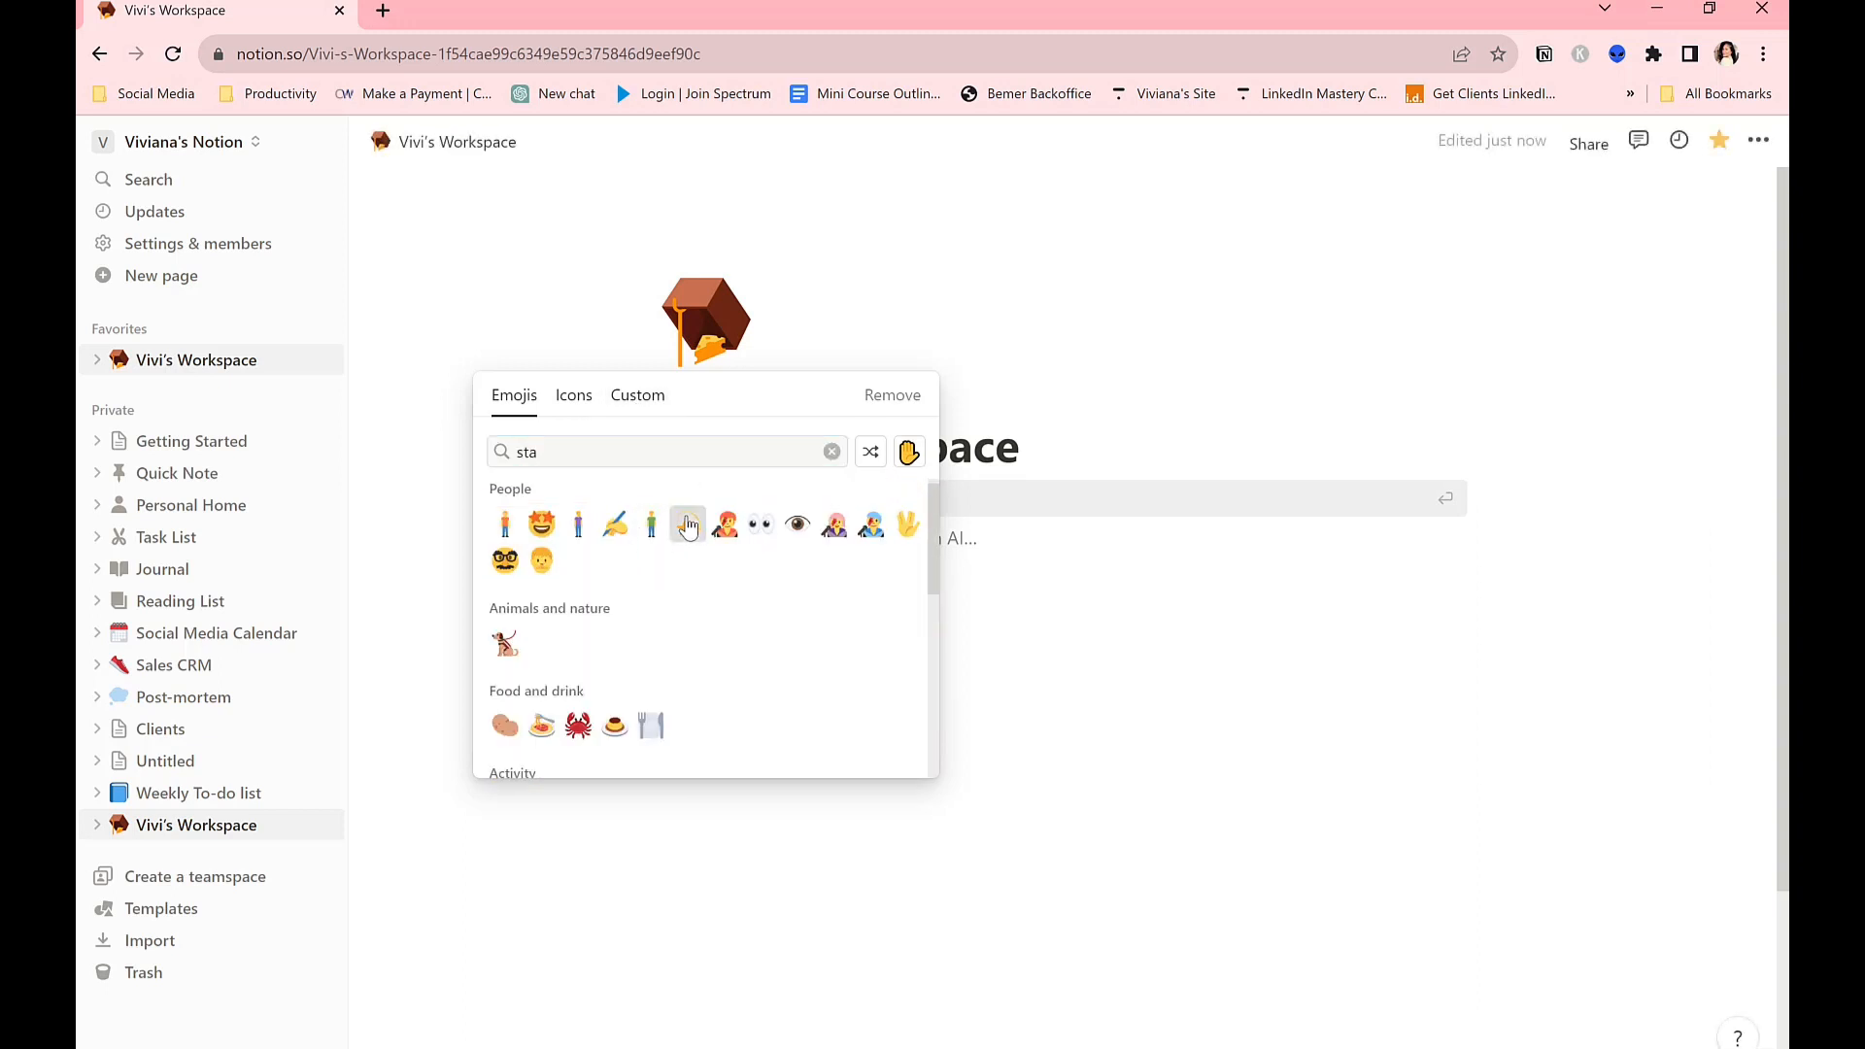
{"action": "left_click", "coordinate": [687, 525]}
{"action": "left_click", "coordinate": [1116, 624]}
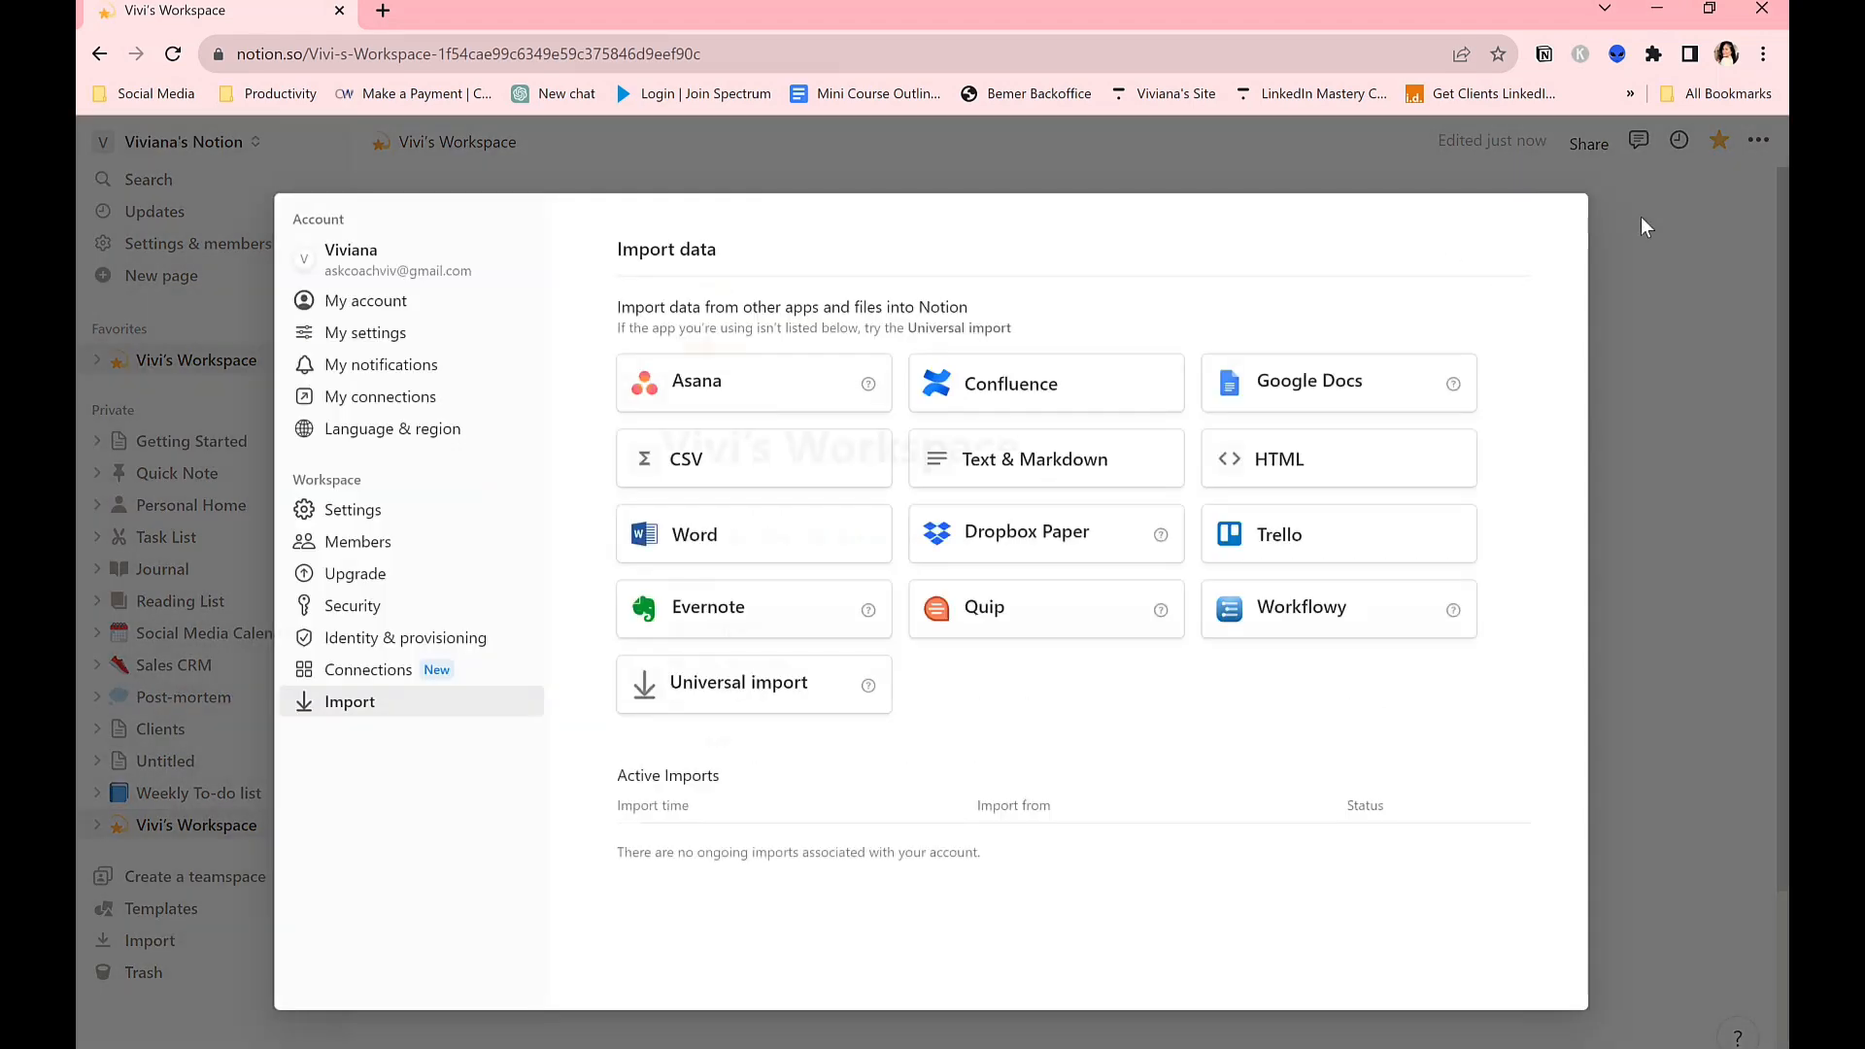
{"action": "left_click", "coordinate": [1641, 225]}
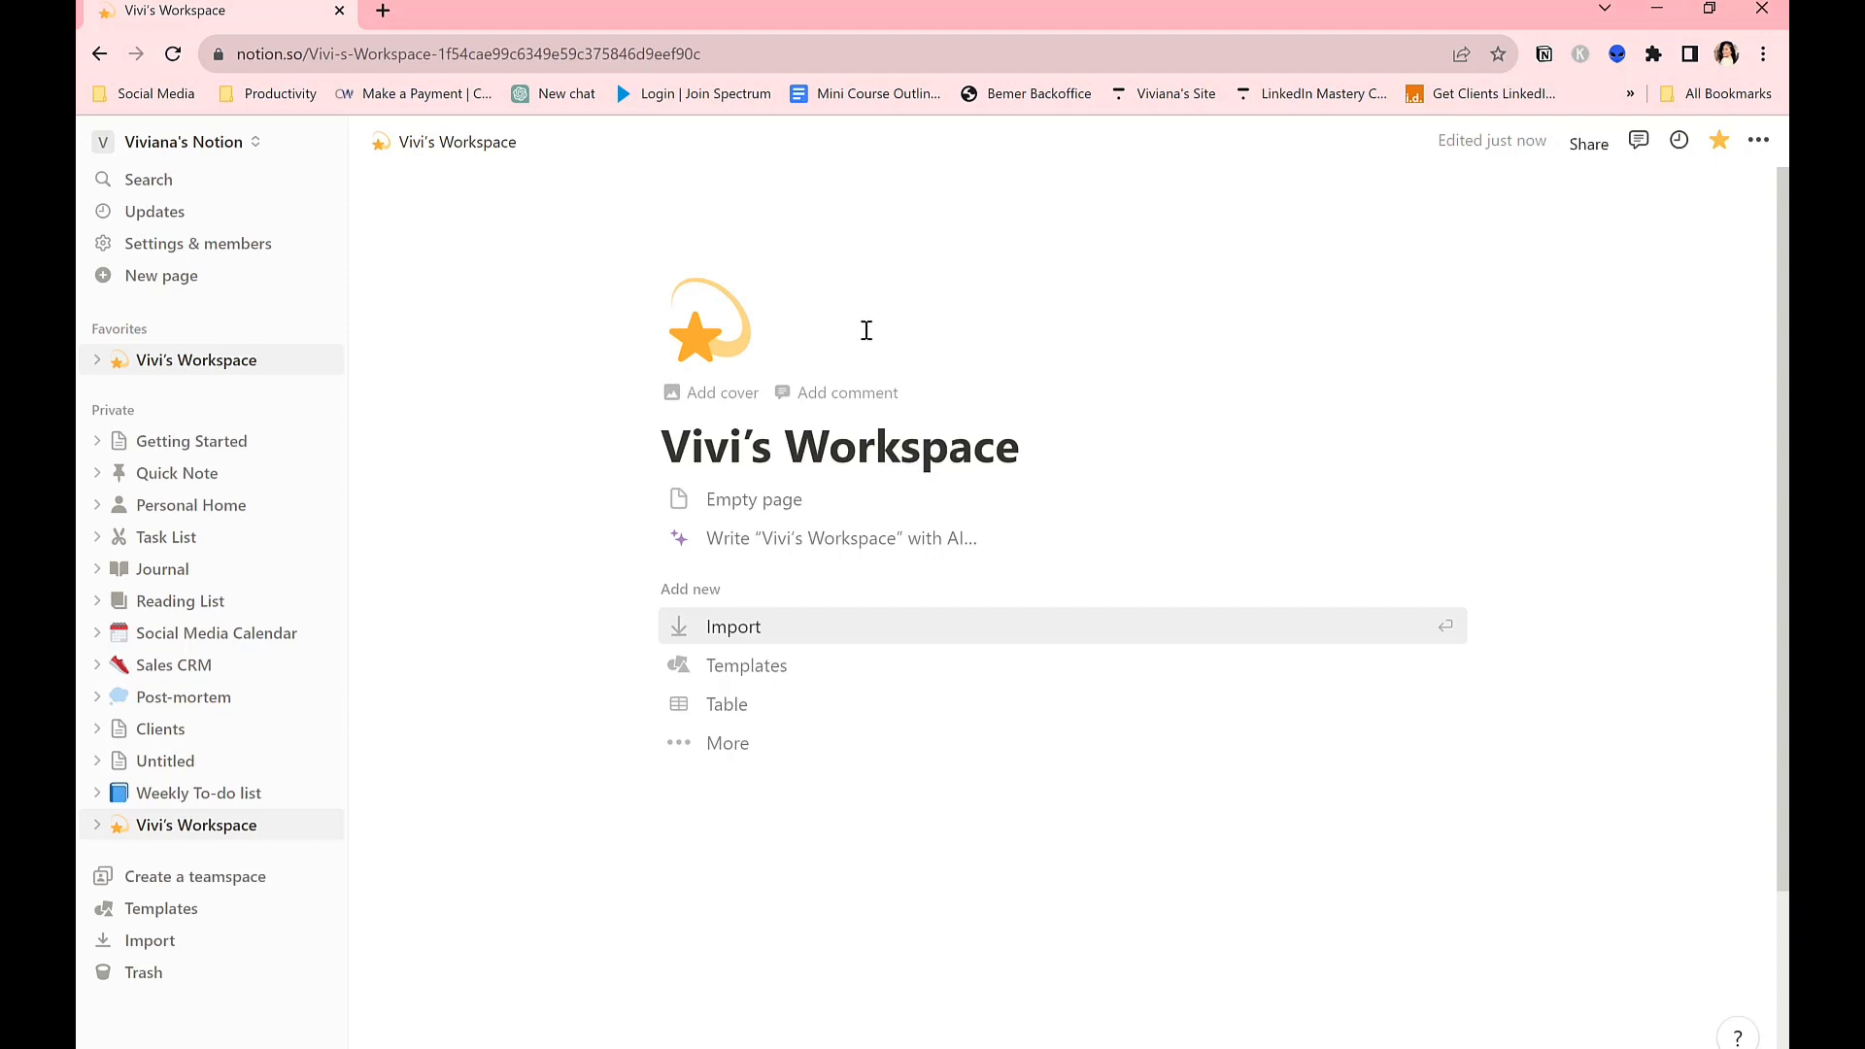
{"action": "left_click", "coordinate": [750, 341]}
{"action": "left_click", "coordinate": [859, 349]}
Add a cover to the workspace page and change it to the Unsplash photo of a wooden footbridge.
{"action": "left_click", "coordinate": [715, 389]}
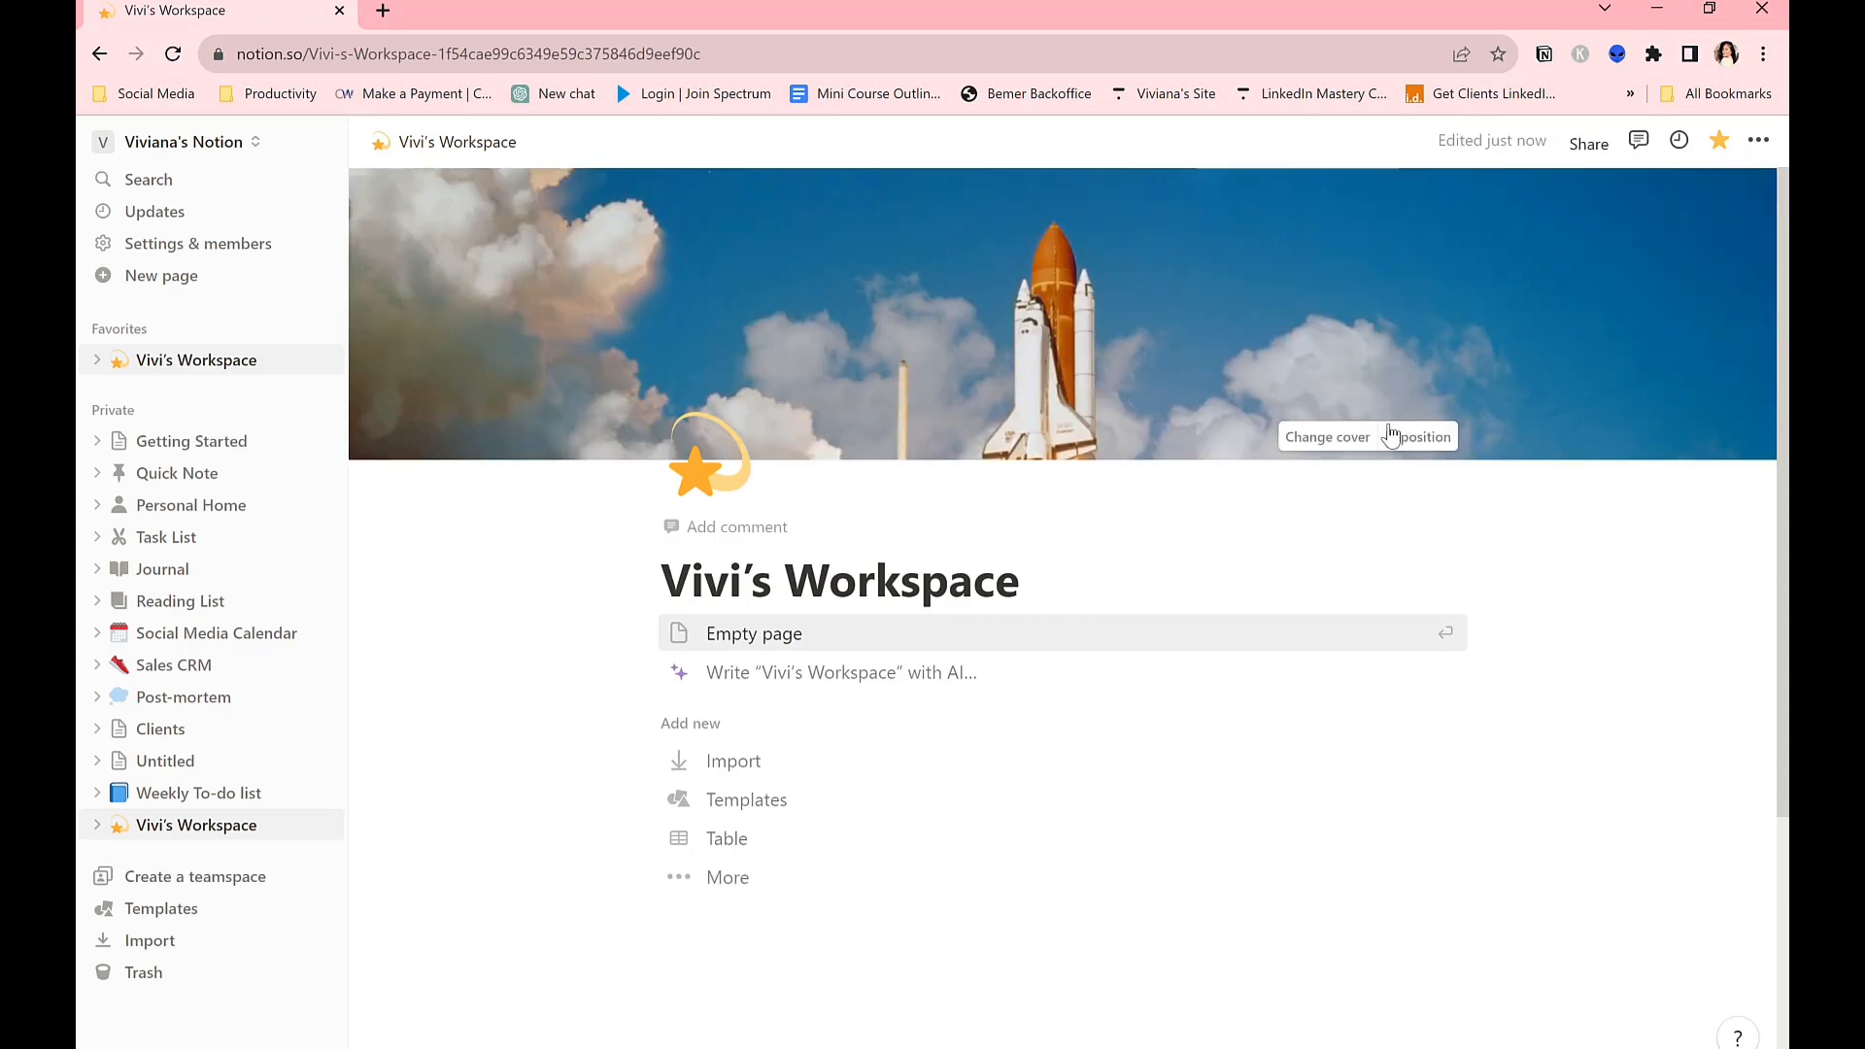
{"action": "left_click", "coordinate": [1331, 437]}
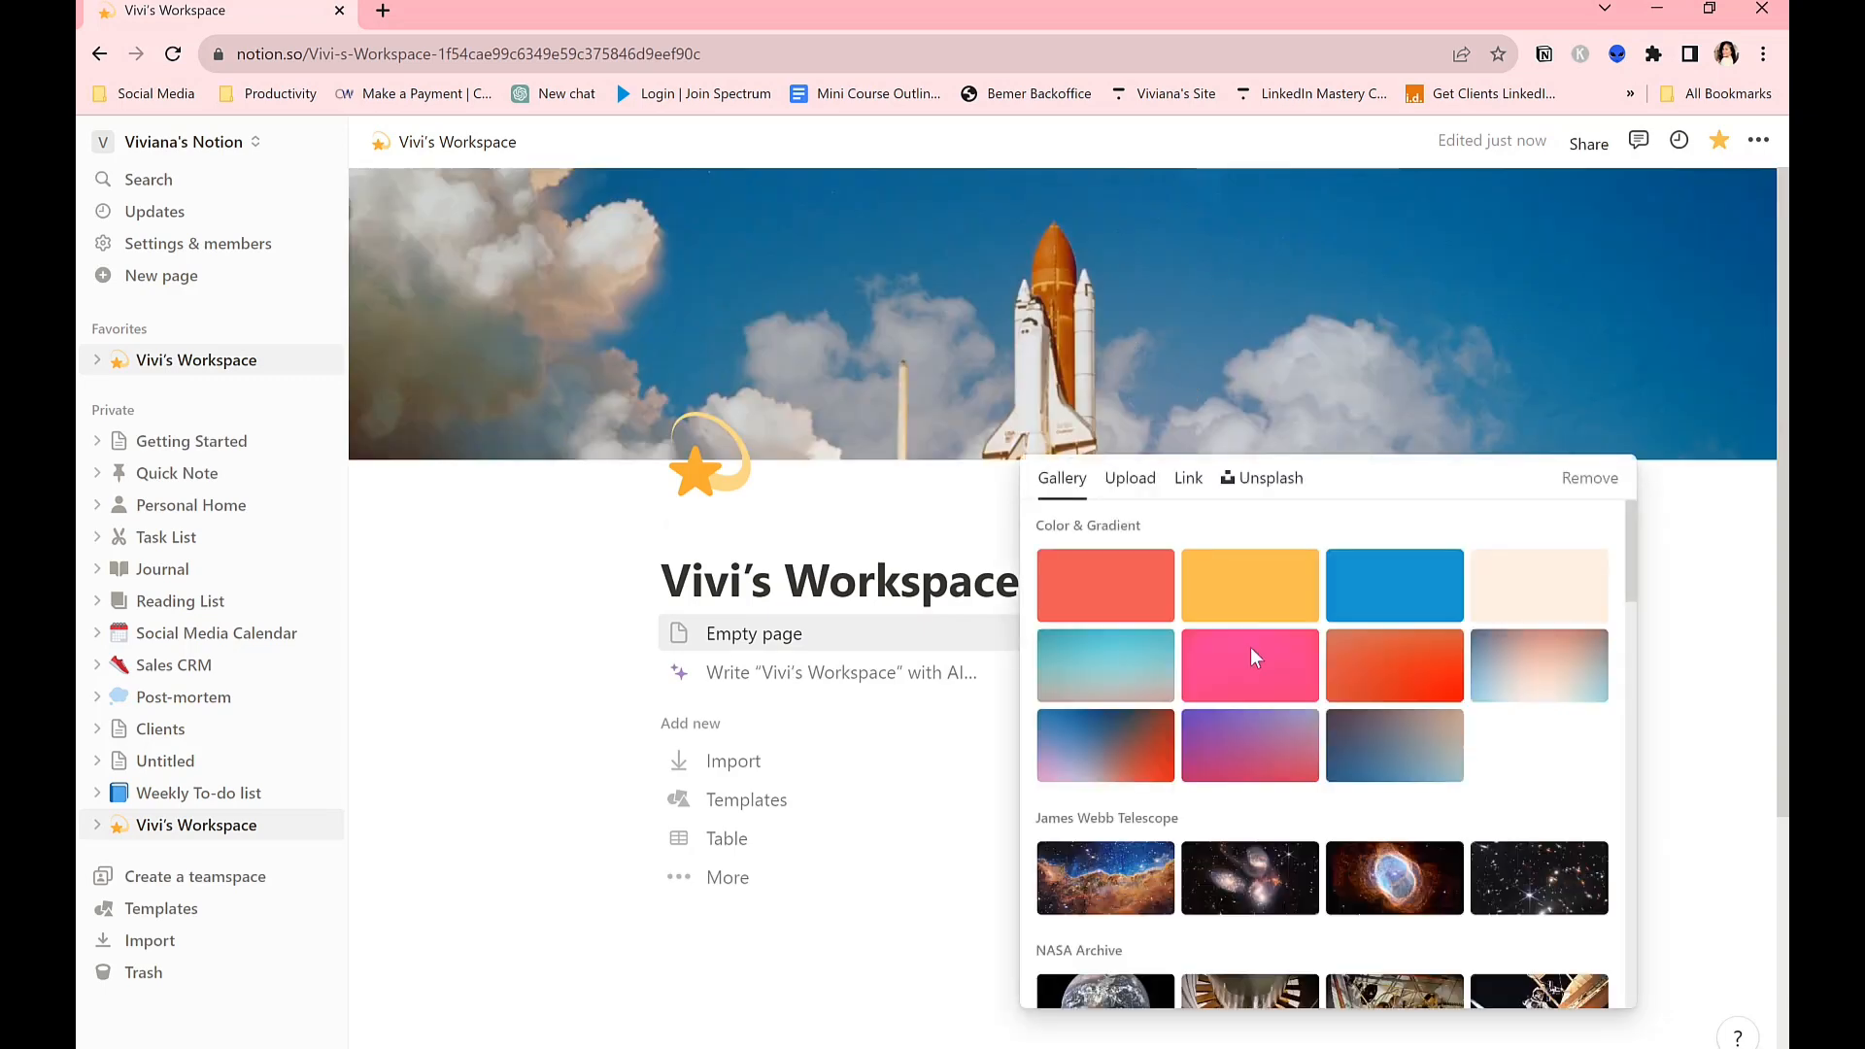
{"action": "scroll", "coordinate": [1250, 649], "scroll_direction": "down", "scroll_amount": 5}
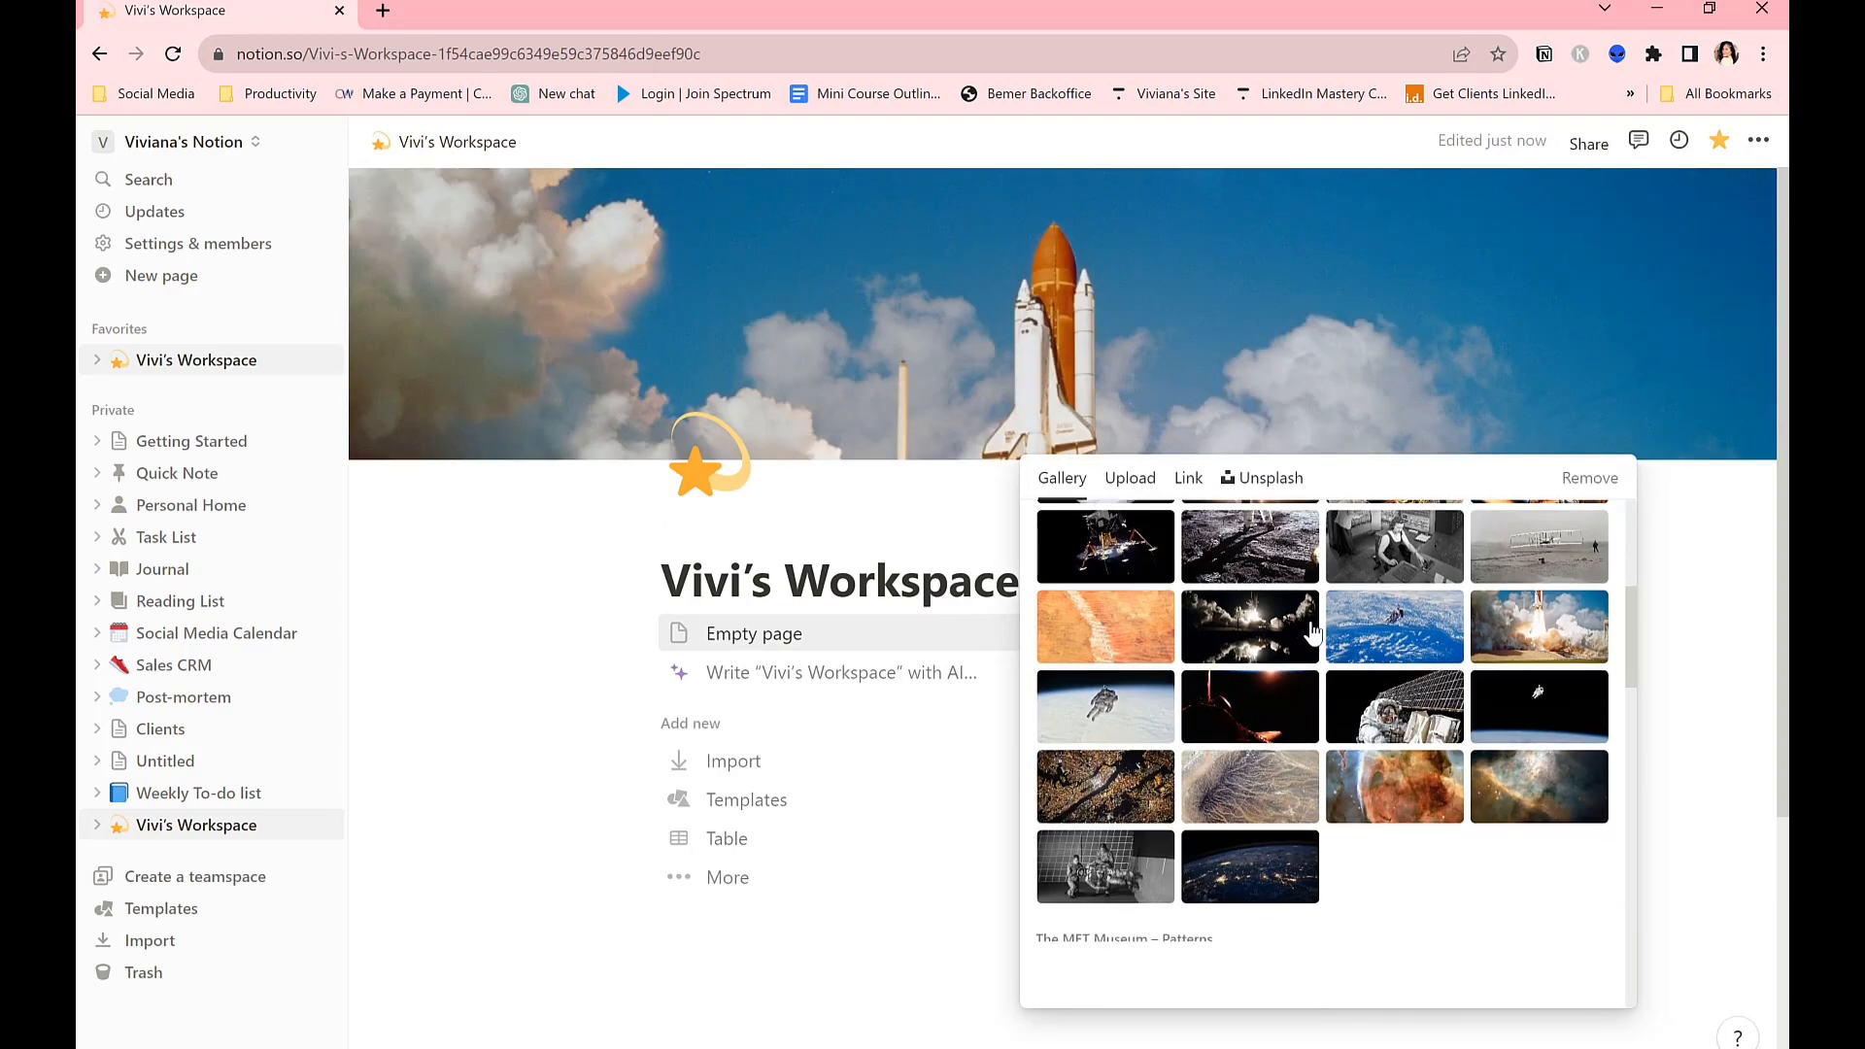
{"action": "scroll", "coordinate": [1187, 495], "scroll_direction": "up", "scroll_amount": 1}
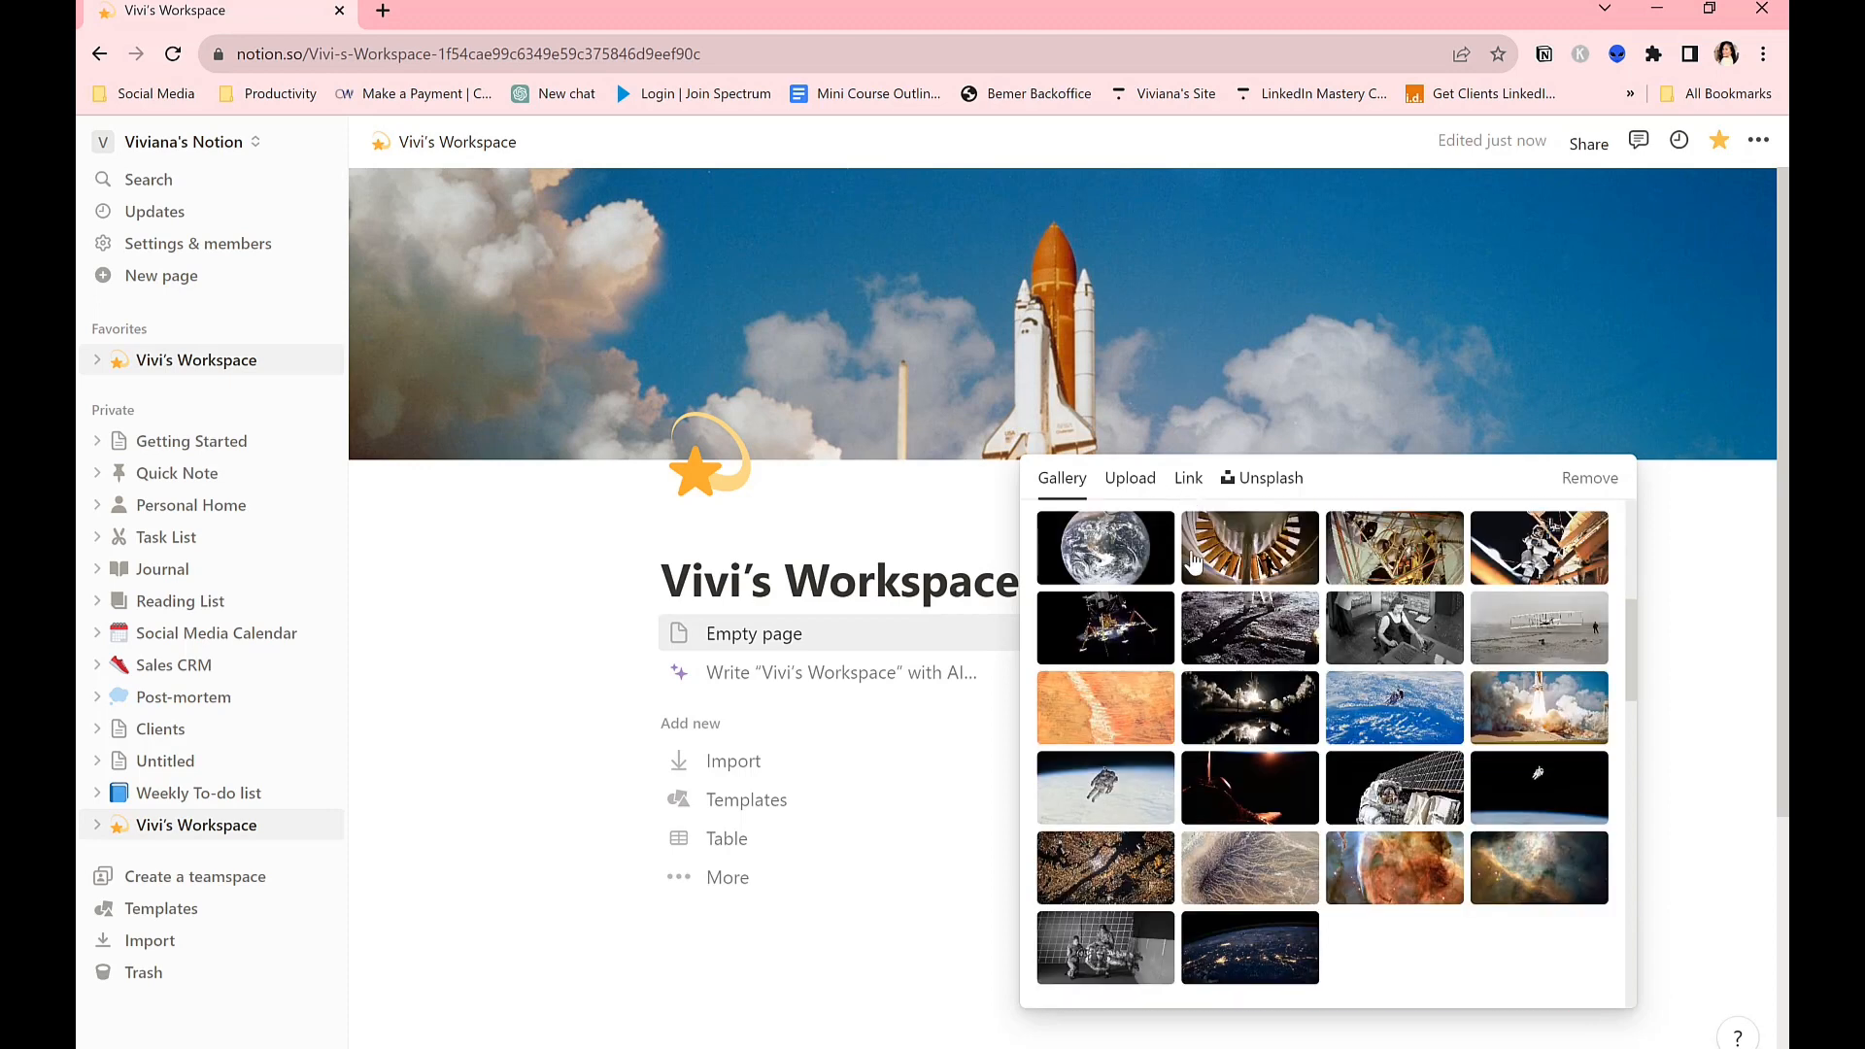
{"action": "left_click", "coordinate": [1188, 478]}
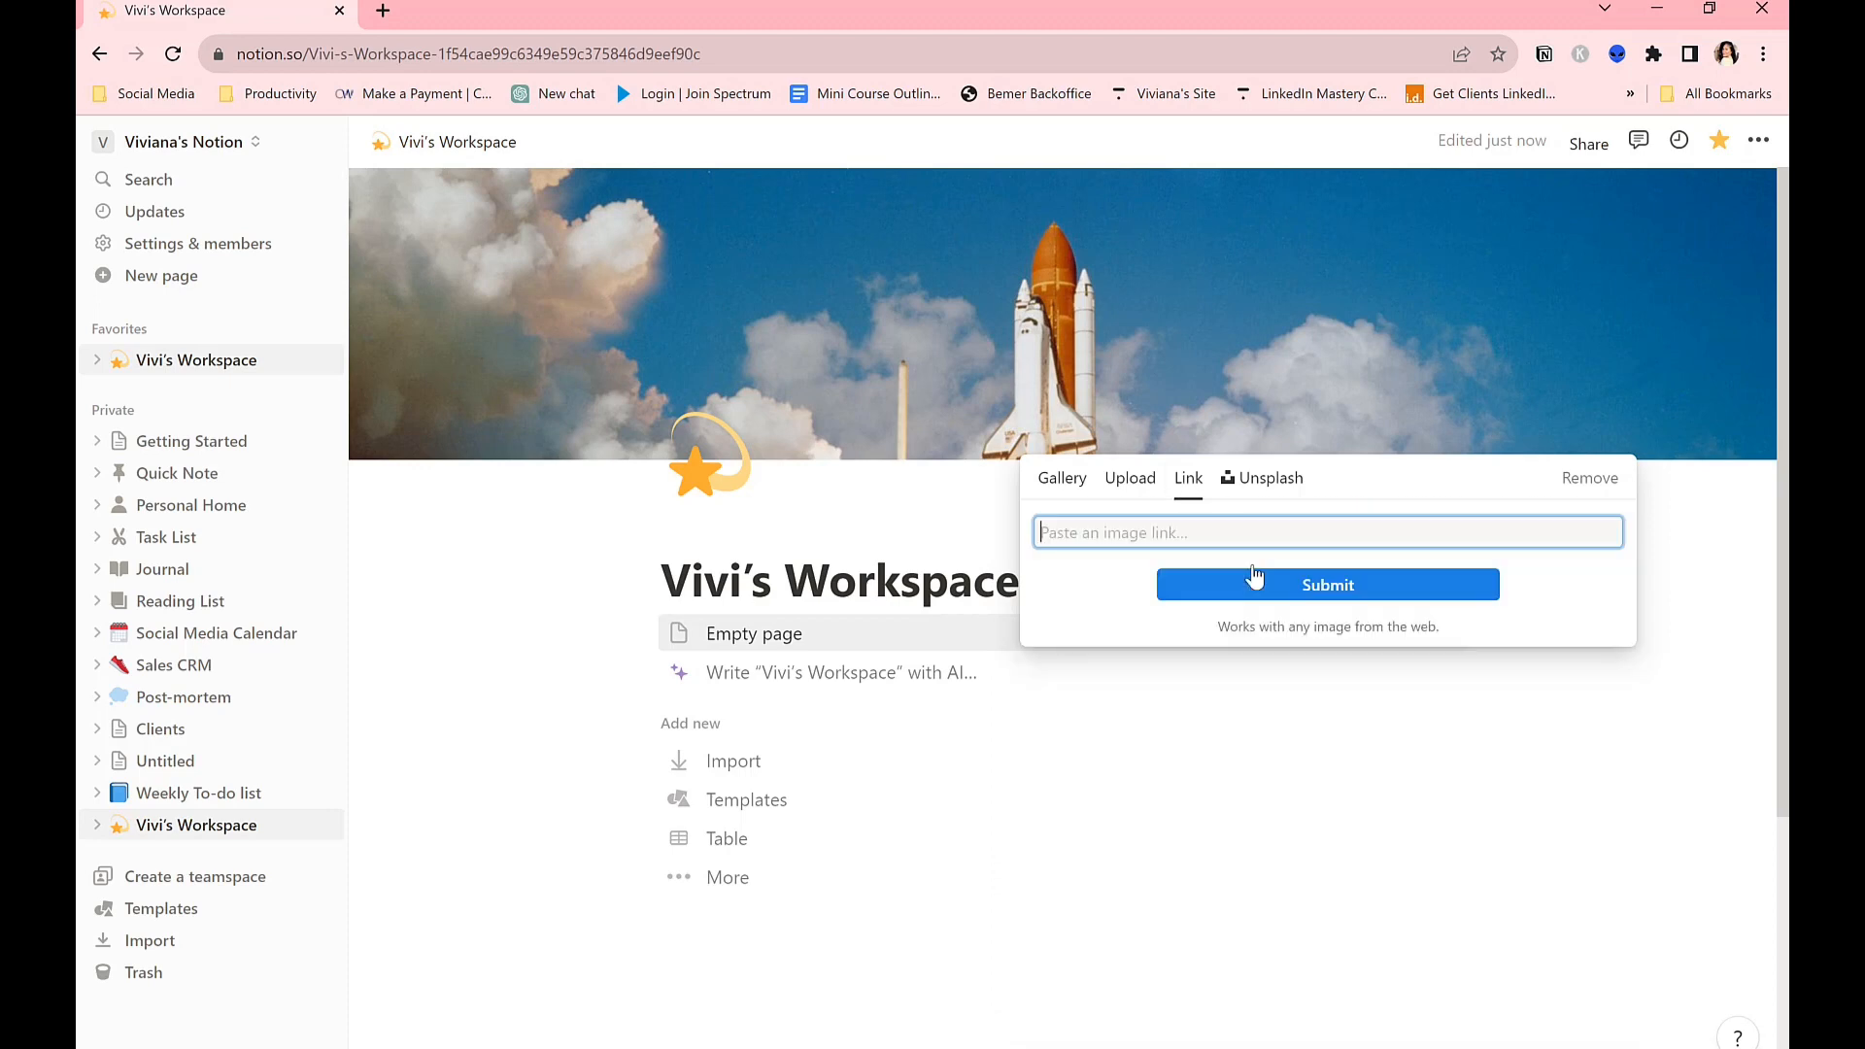
{"action": "left_click", "coordinate": [1266, 481]}
{"action": "scroll", "coordinate": [1202, 767], "scroll_direction": "down", "scroll_amount": 1}
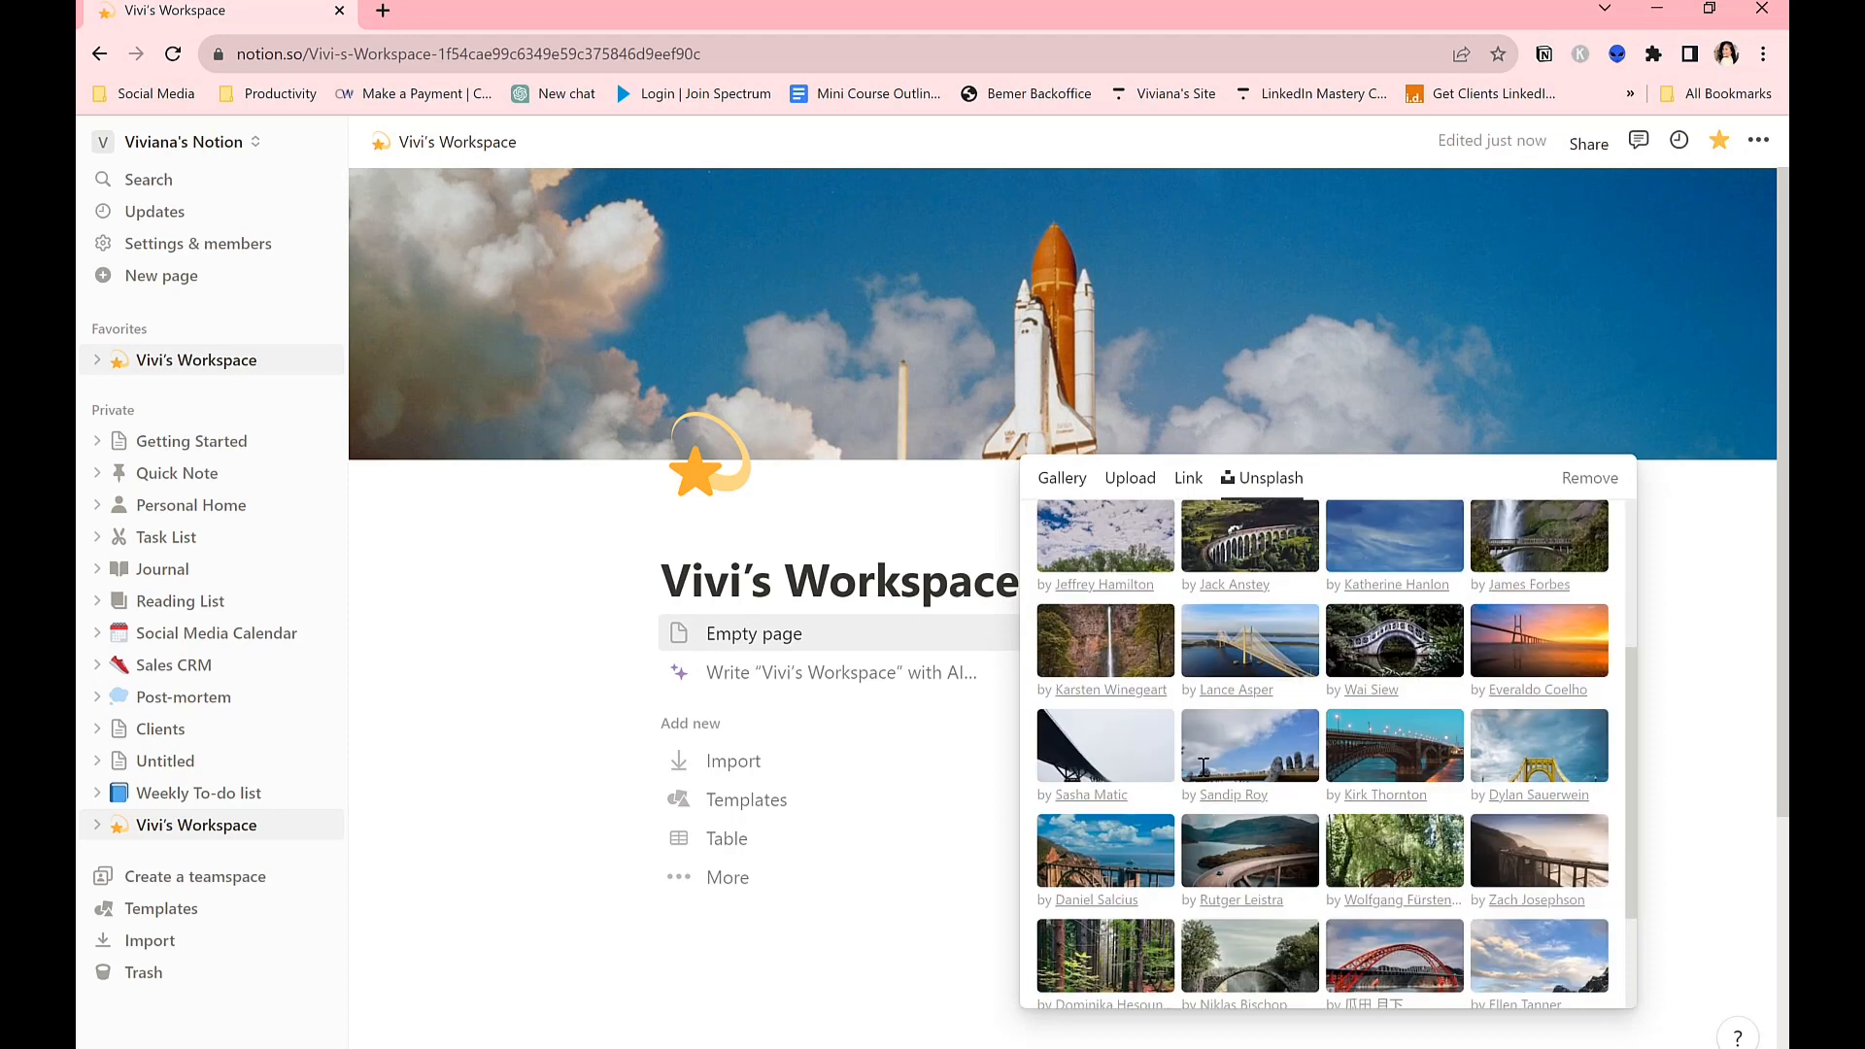
{"action": "scroll", "coordinate": [1202, 767], "scroll_direction": "down", "scroll_amount": 2}
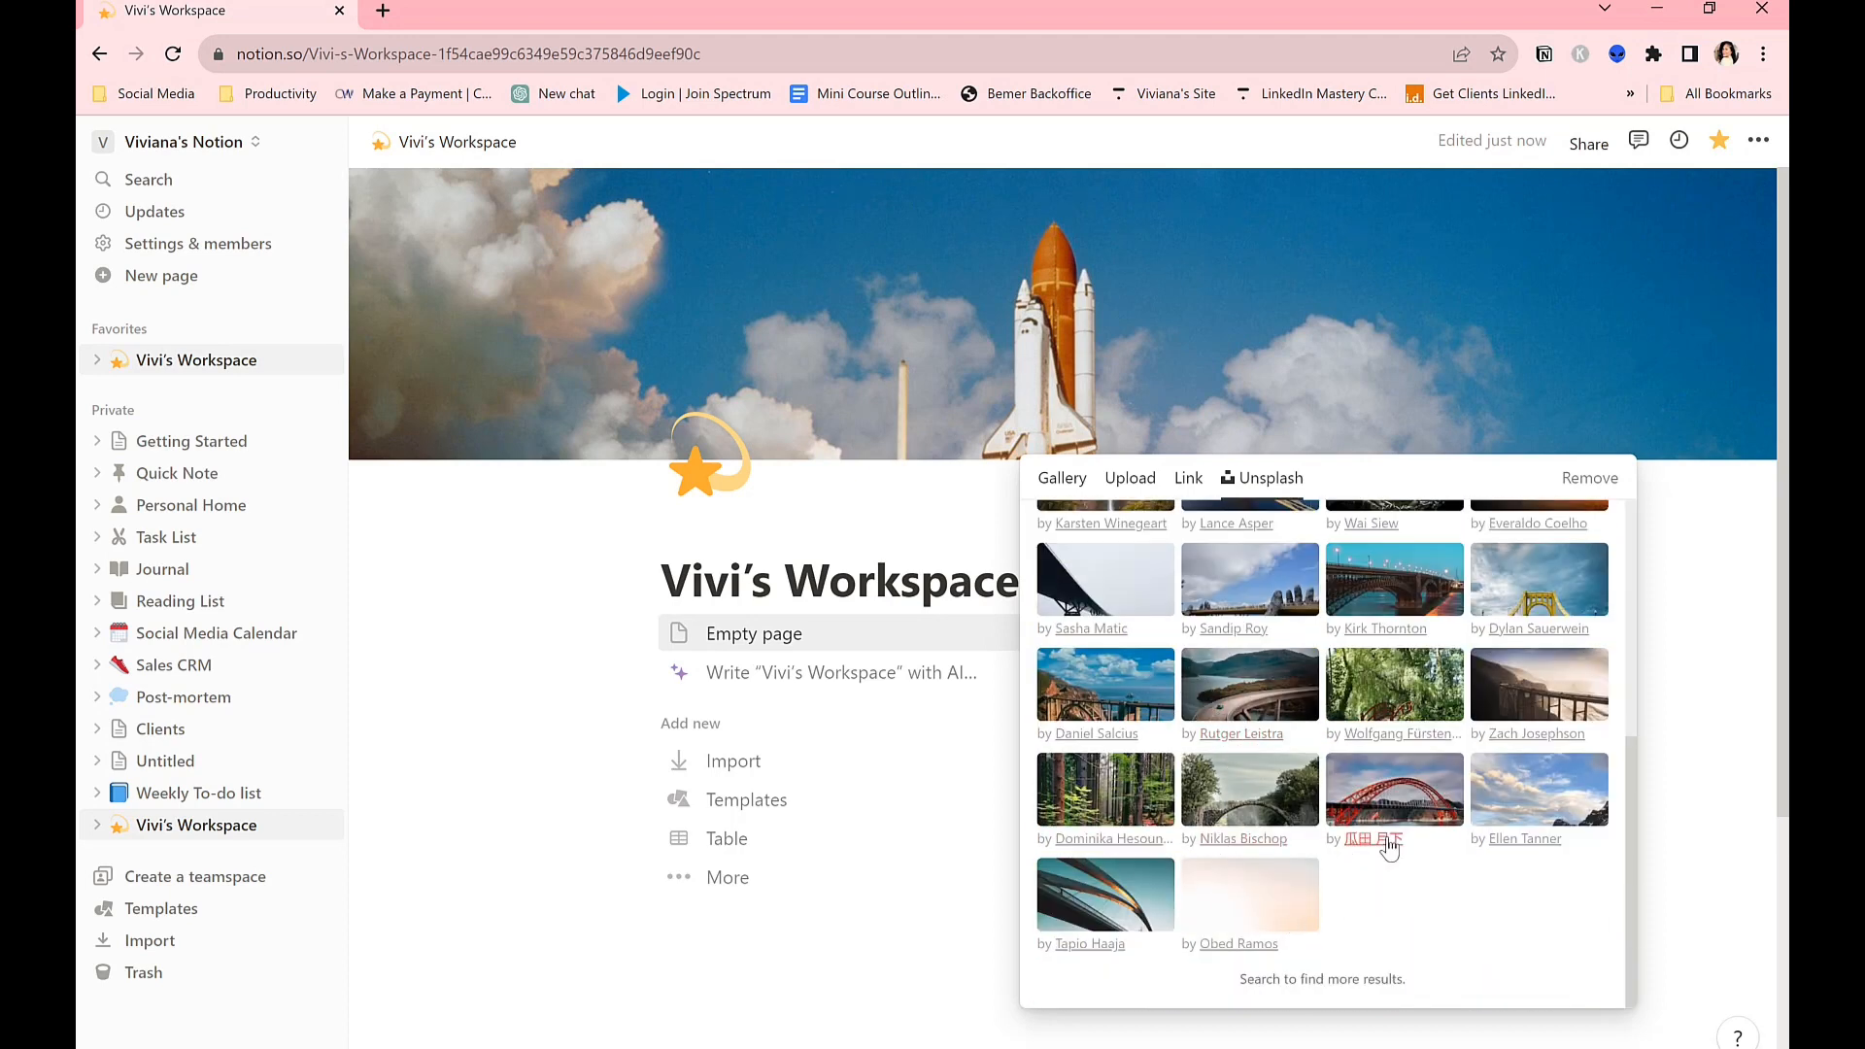
{"action": "left_click", "coordinate": [1251, 891]}
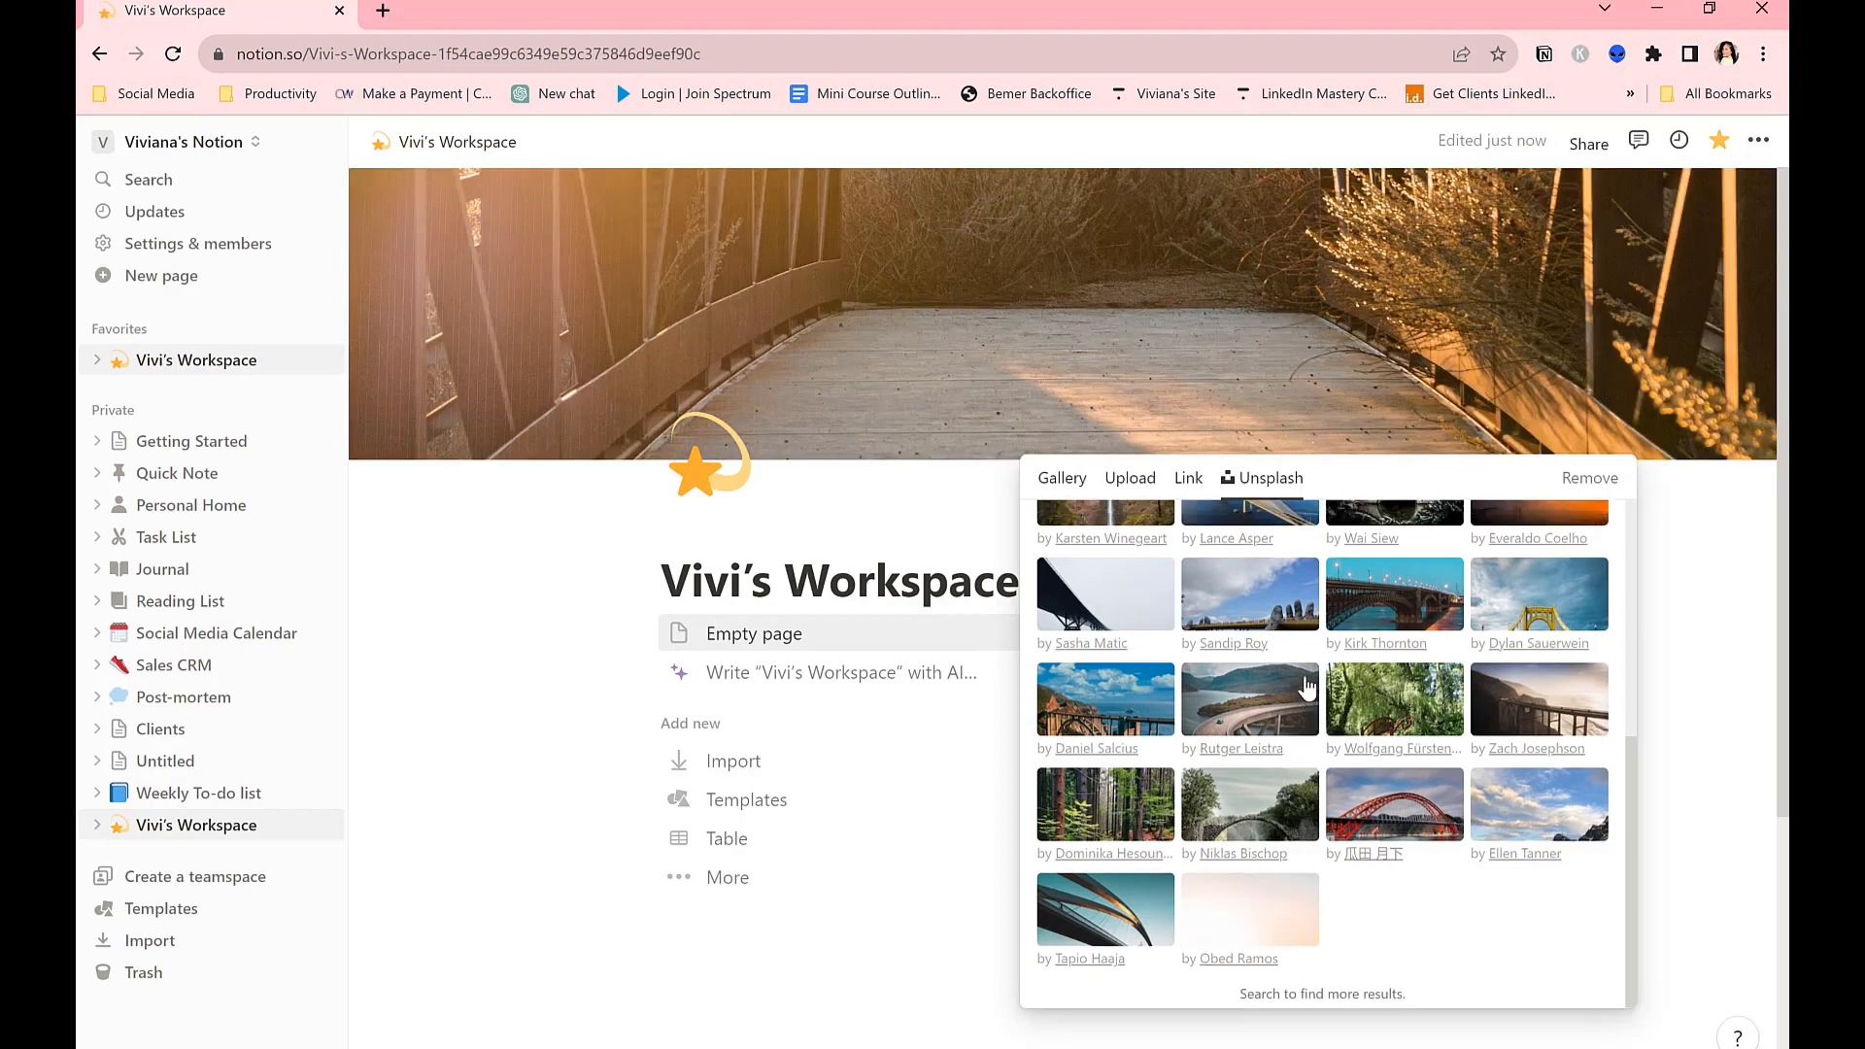
Search Unsplash for "computer" and set the cover to the overhead photo of hands typing on a laptop.
{"action": "scroll", "coordinate": [1306, 687], "scroll_direction": "up", "scroll_amount": 5}
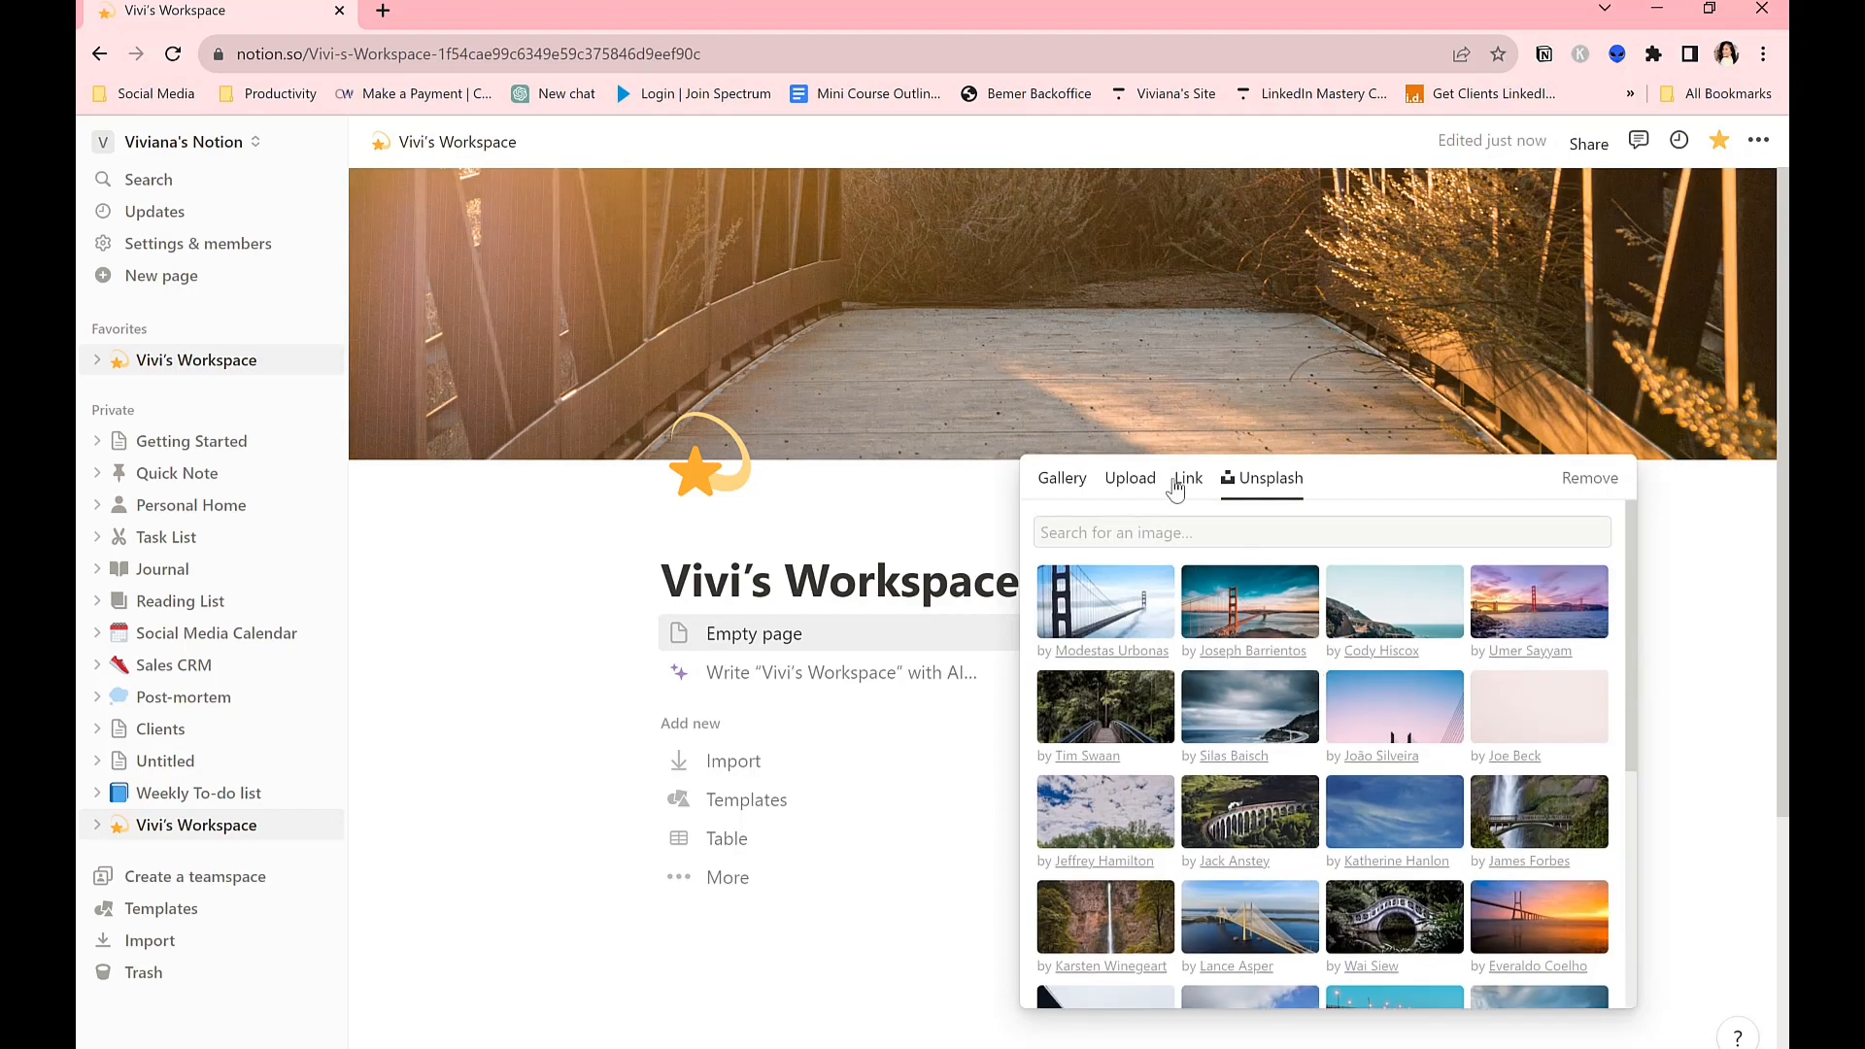
{"action": "left_click", "coordinate": [1122, 532]}
{"action": "type", "text": "computer"}
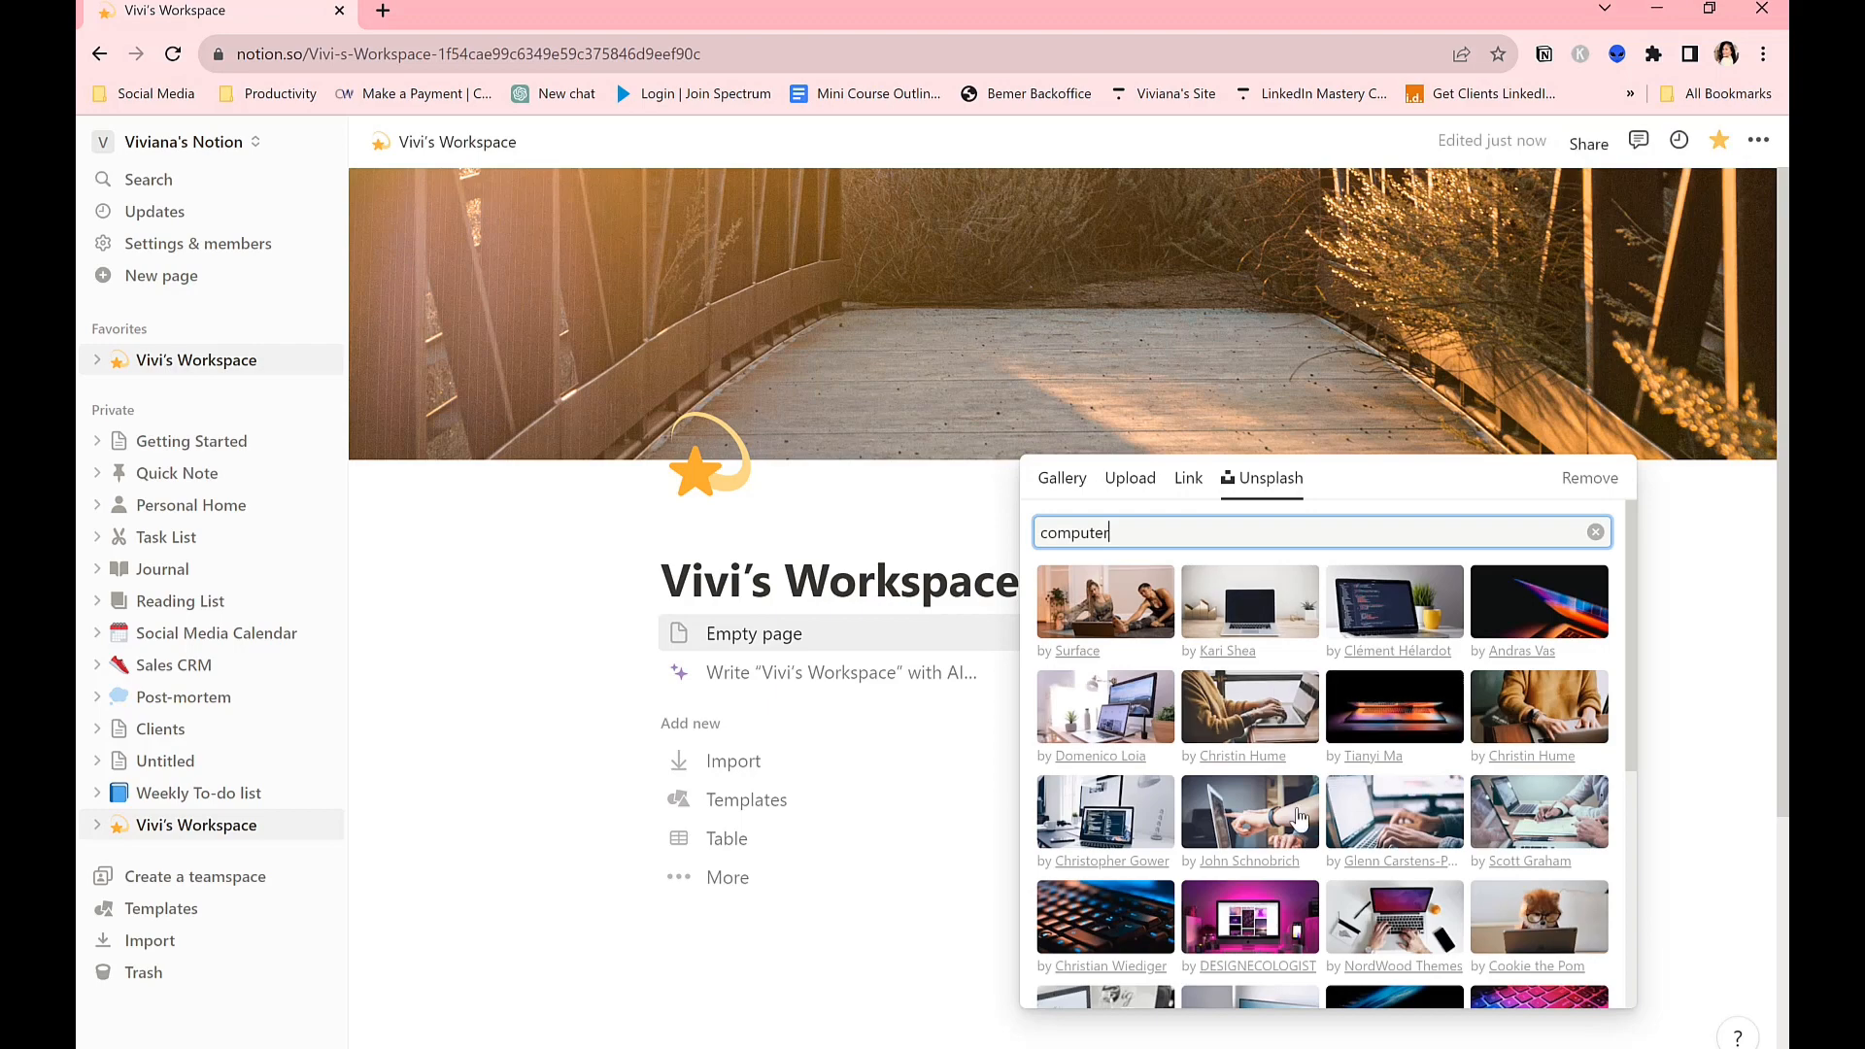
{"action": "scroll", "coordinate": [1262, 820], "scroll_direction": "down", "scroll_amount": 2}
{"action": "scroll", "coordinate": [1330, 842], "scroll_direction": "down", "scroll_amount": 1}
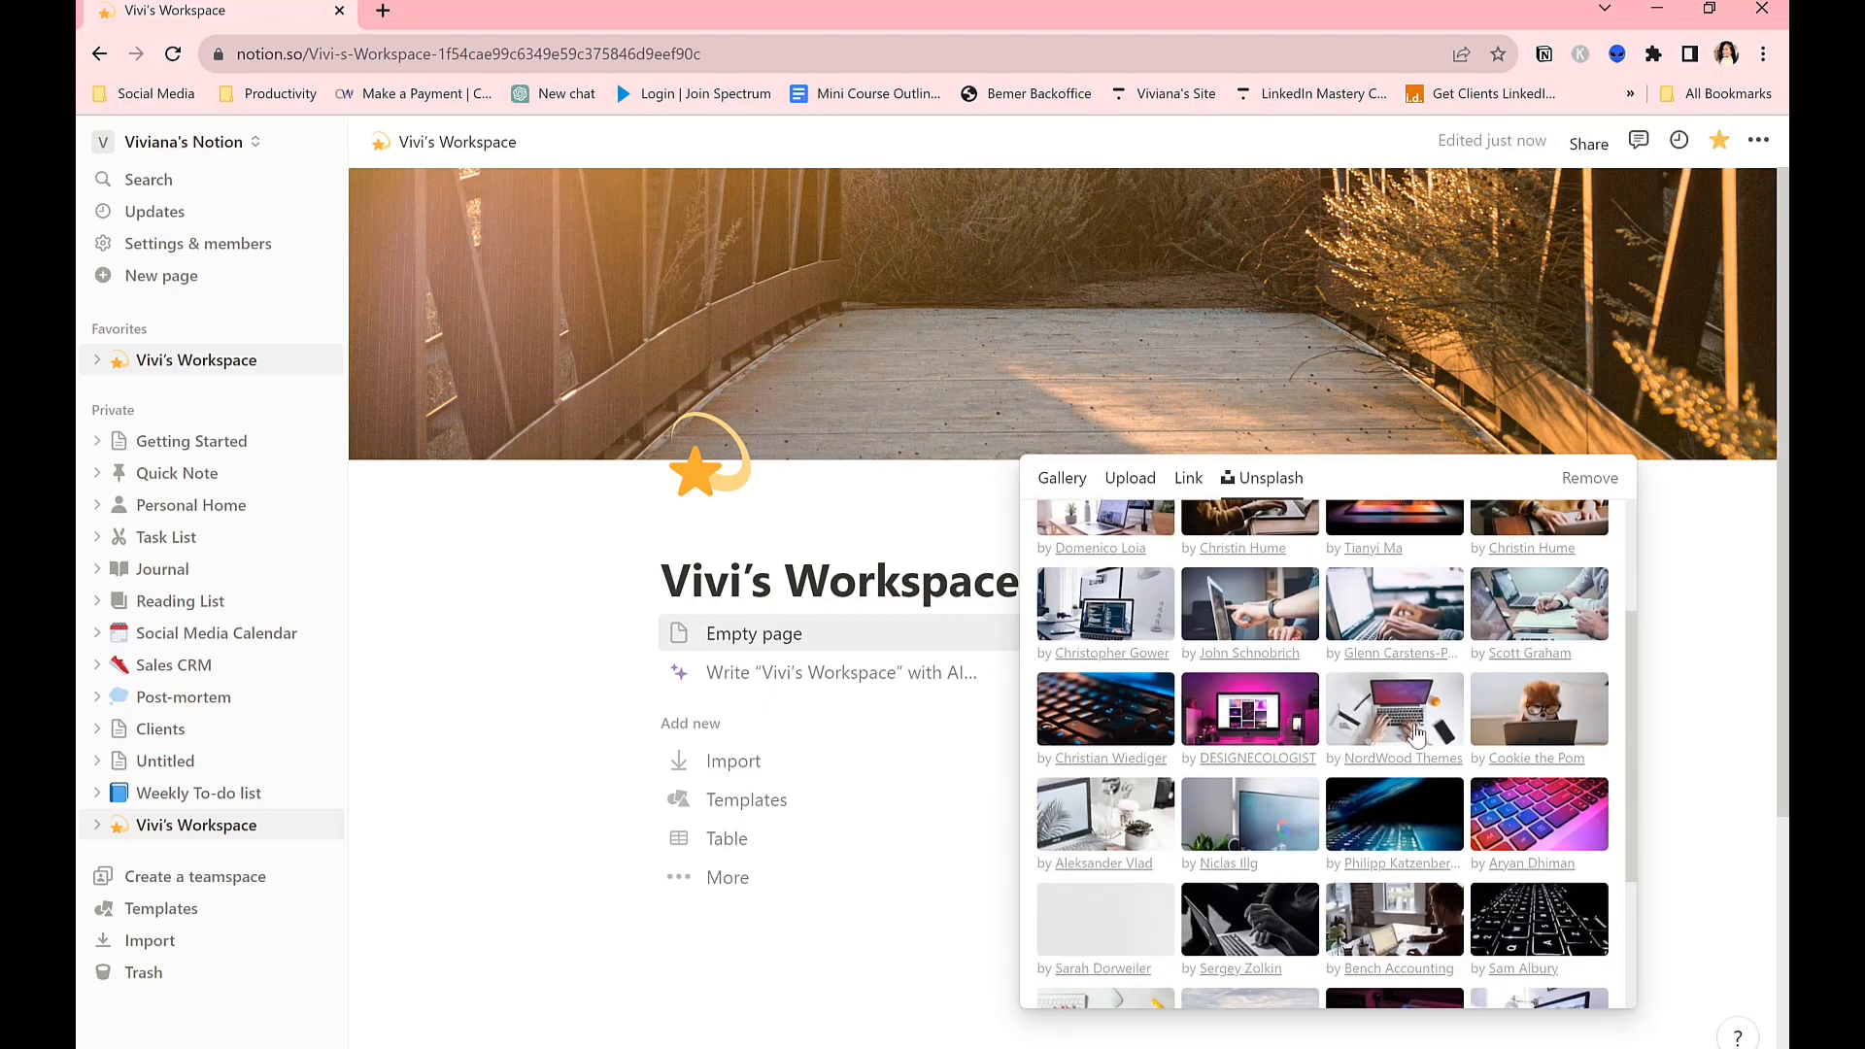
{"action": "left_click", "coordinate": [1415, 734]}
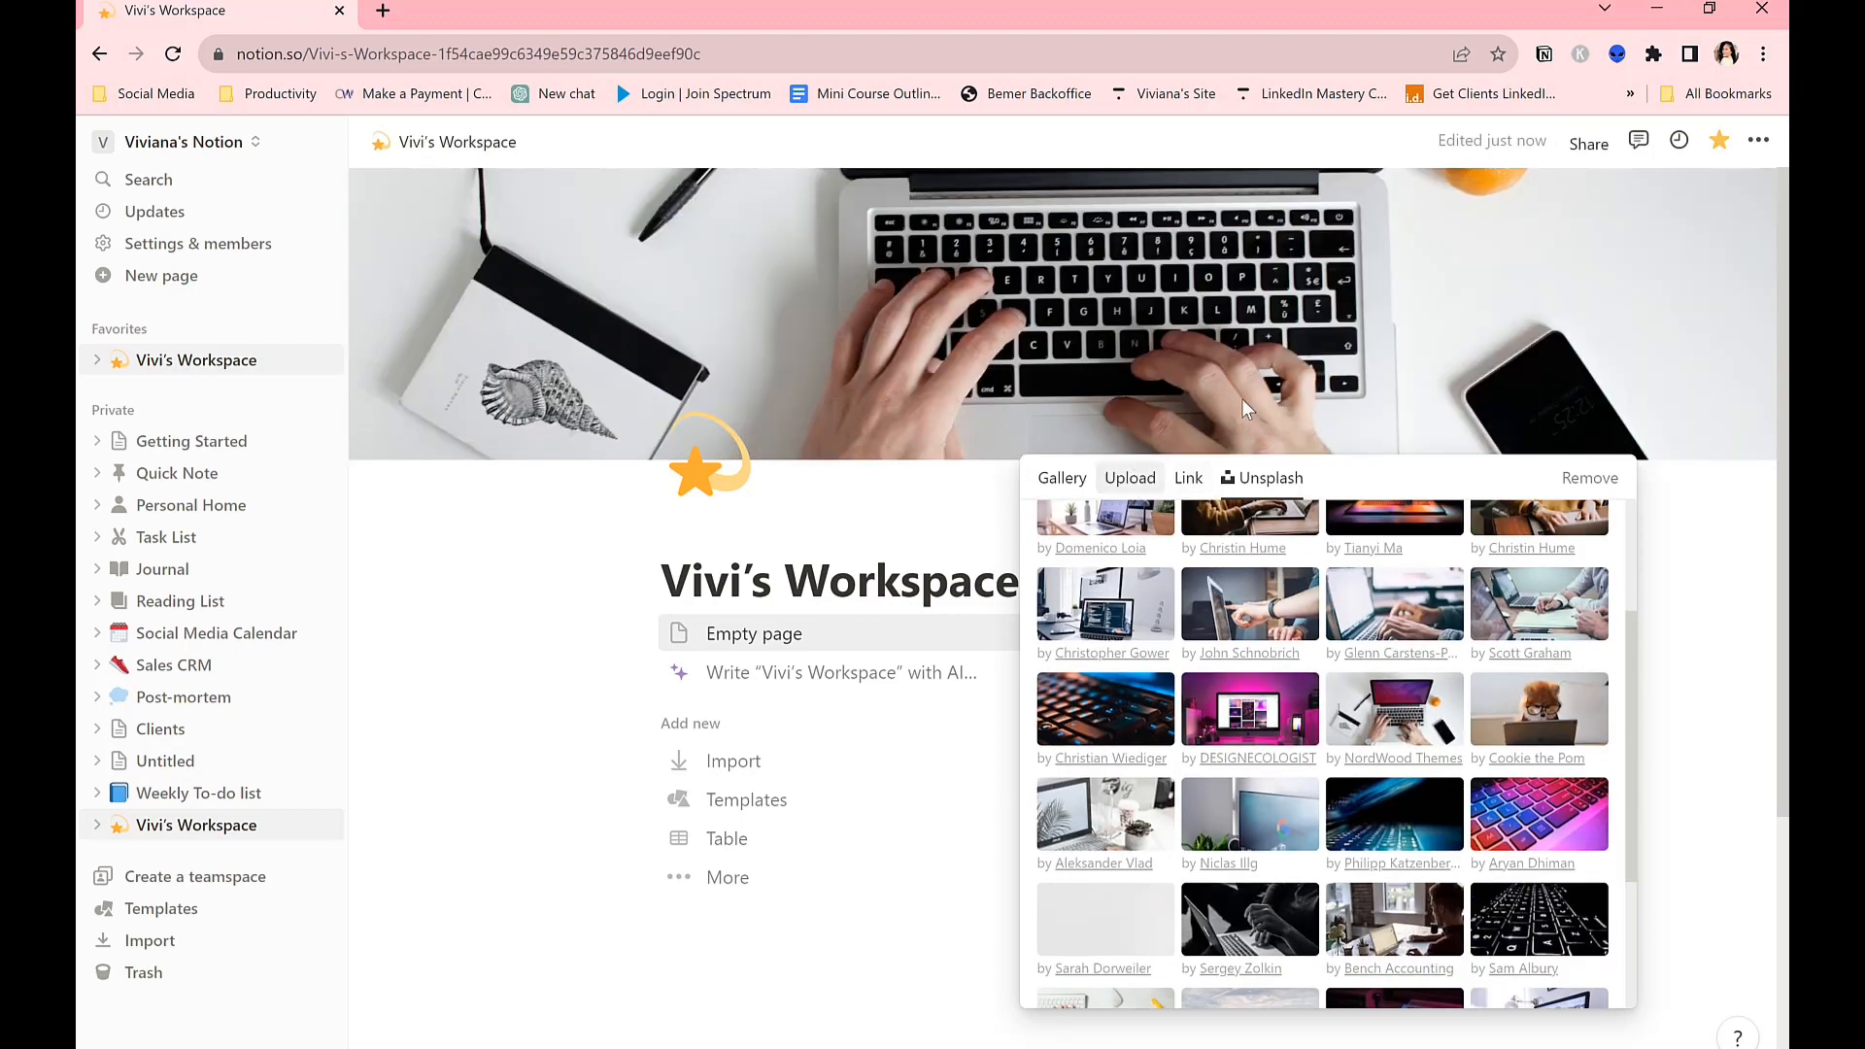
Search Unsplash for "computer desk" and set the cover to the photo of a laptop beside a potted succulent.
{"action": "scroll", "coordinate": [1291, 699], "scroll_direction": "down", "scroll_amount": 2}
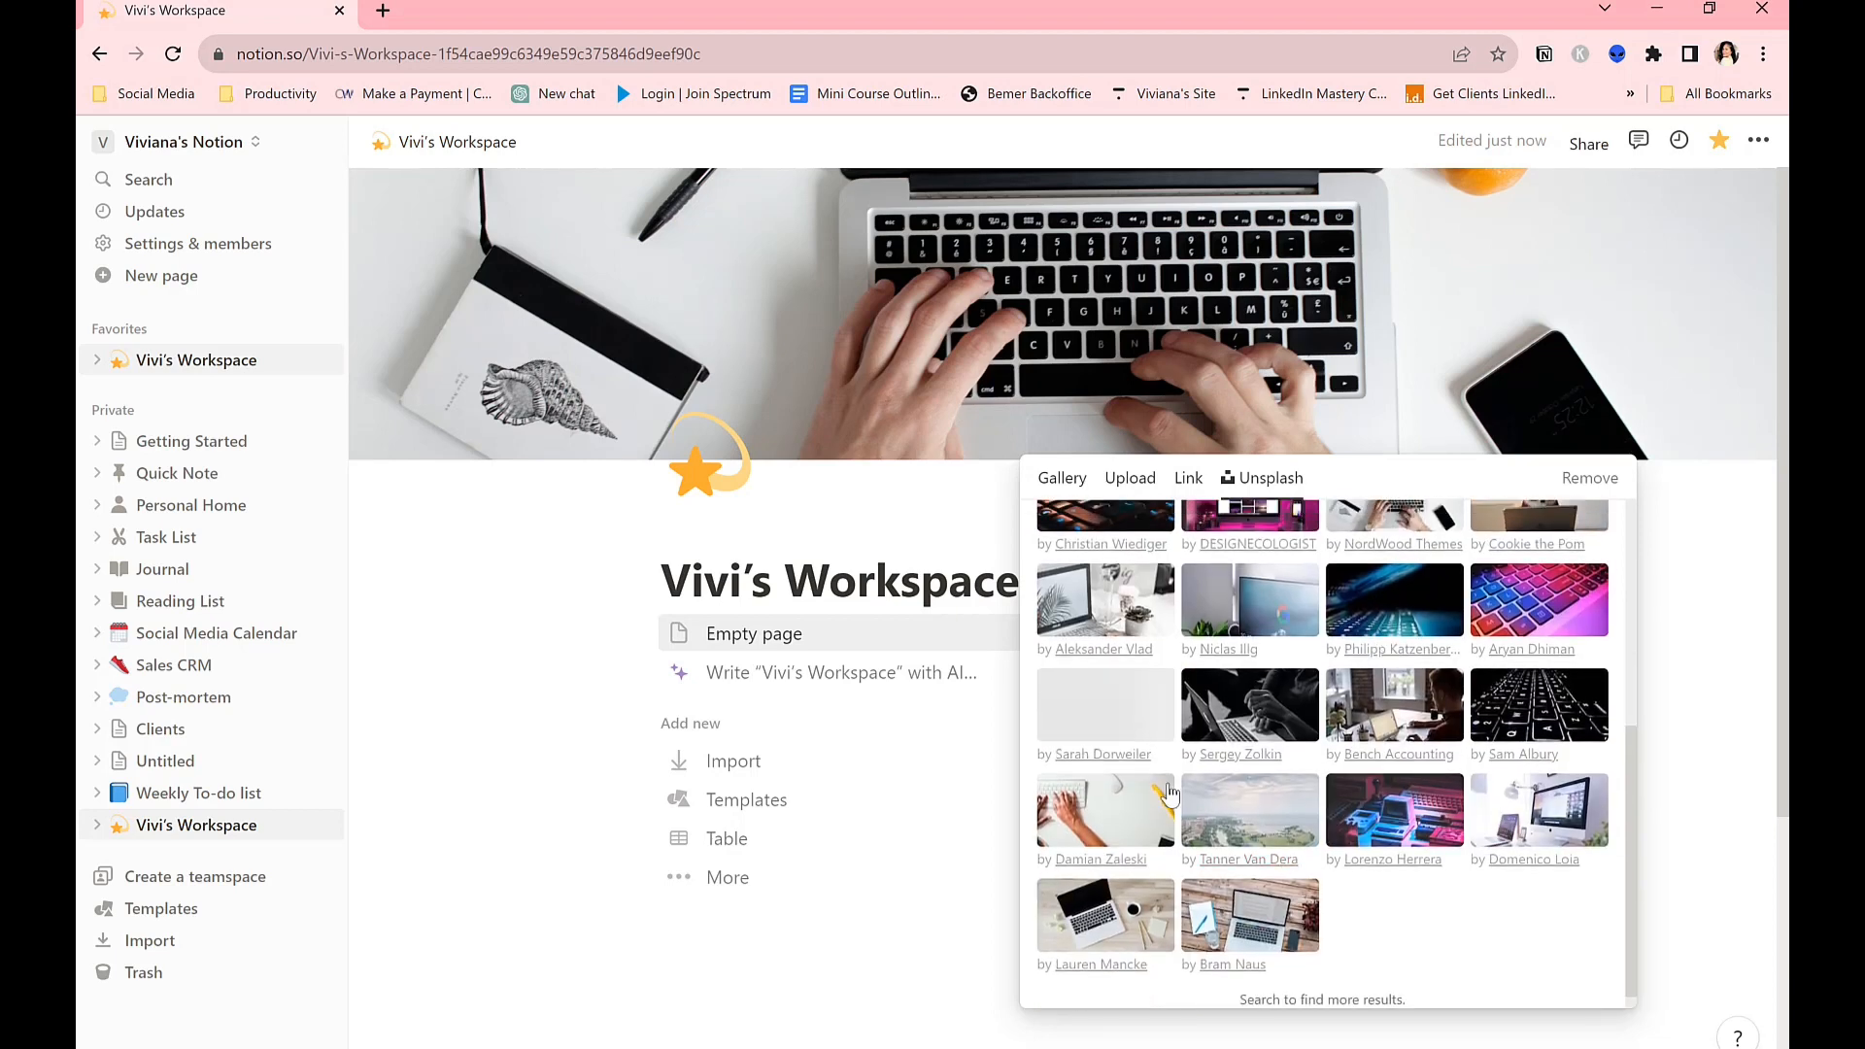
{"action": "scroll", "coordinate": [1250, 837], "scroll_direction": "up", "scroll_amount": 4}
{"action": "left_click", "coordinate": [1166, 531]}
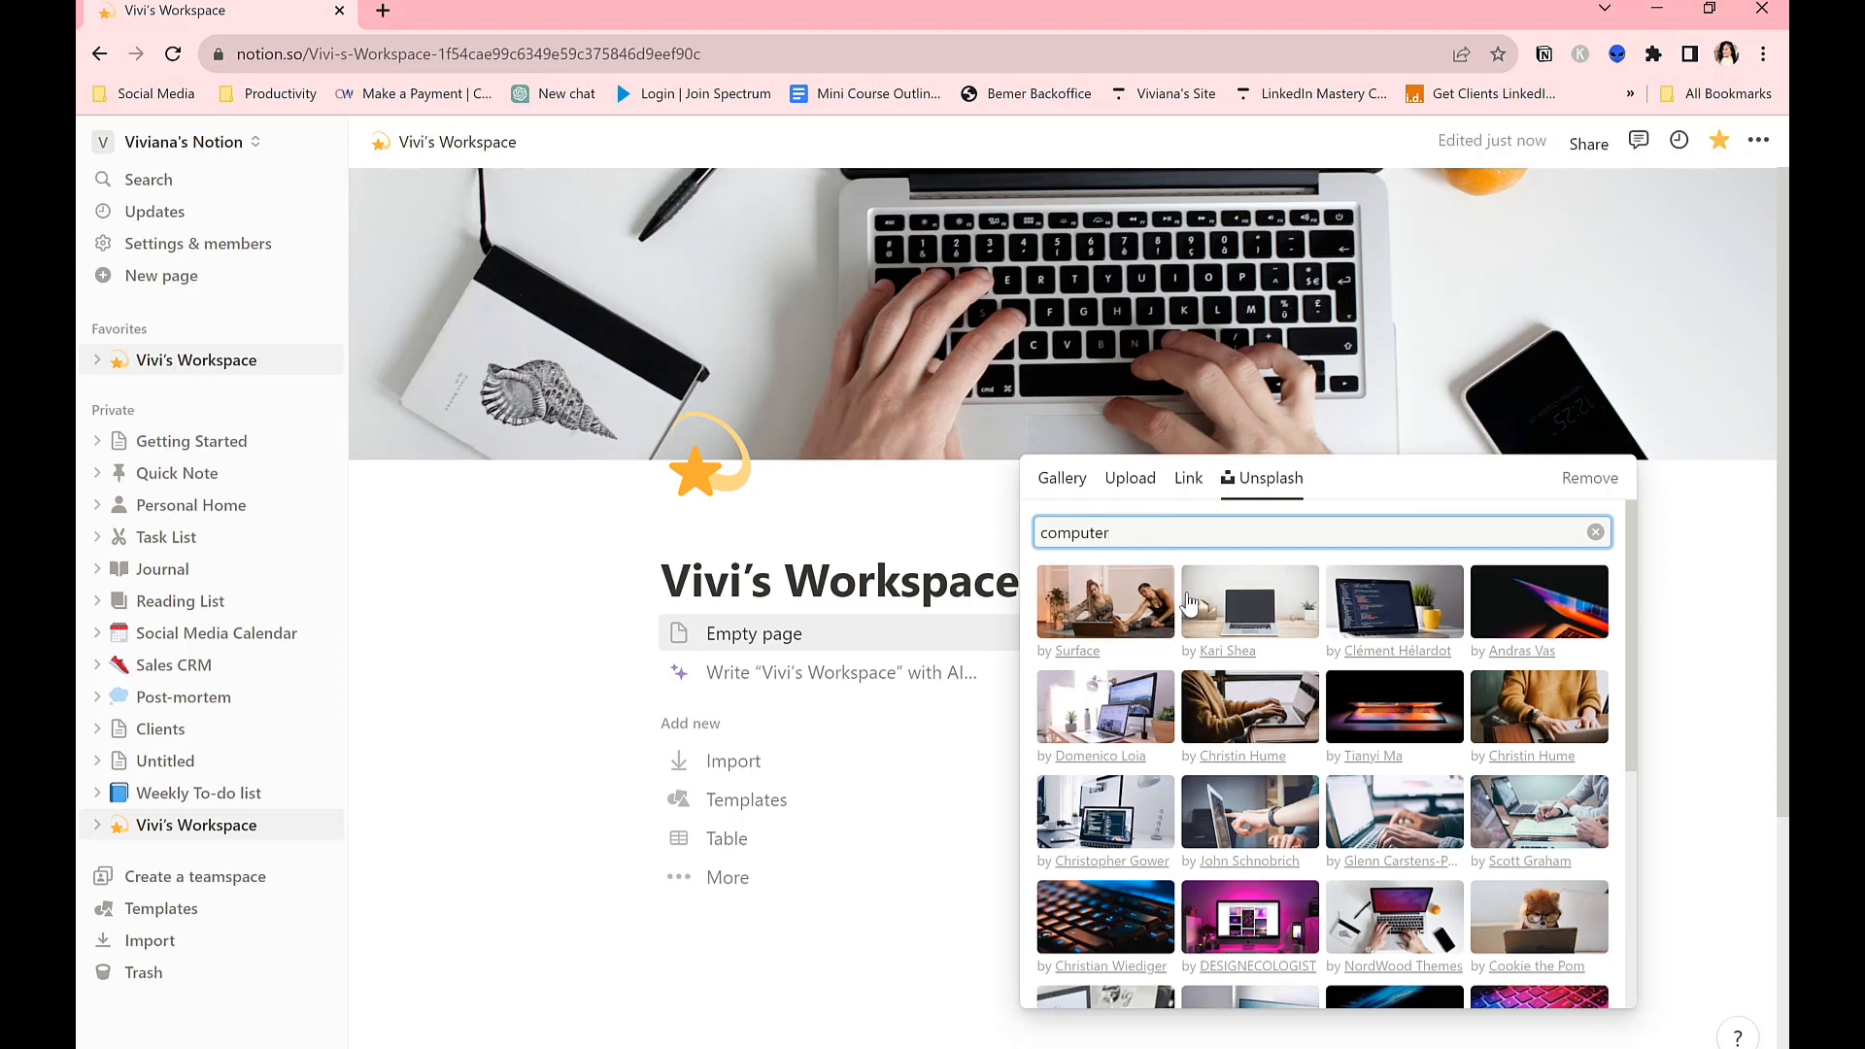
{"action": "type", "text": "desk"}
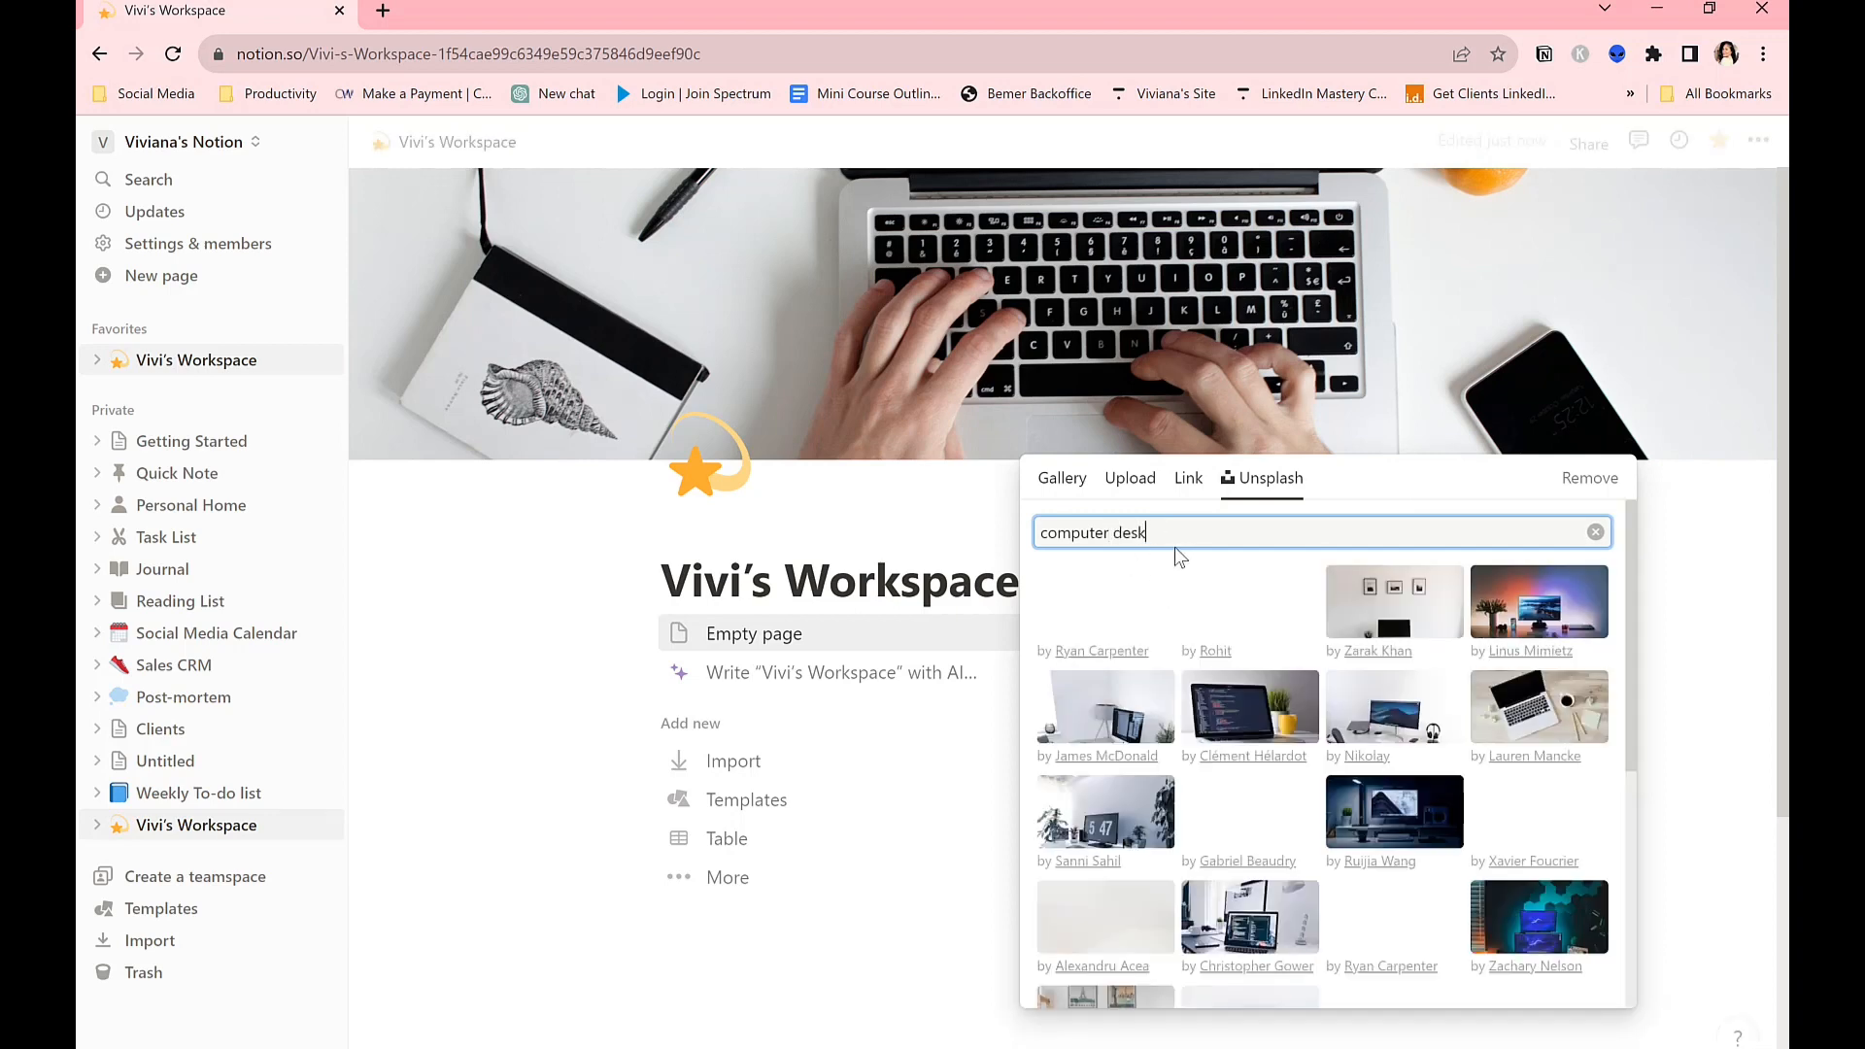
{"action": "scroll", "coordinate": [1250, 660], "scroll_direction": "down", "scroll_amount": 4}
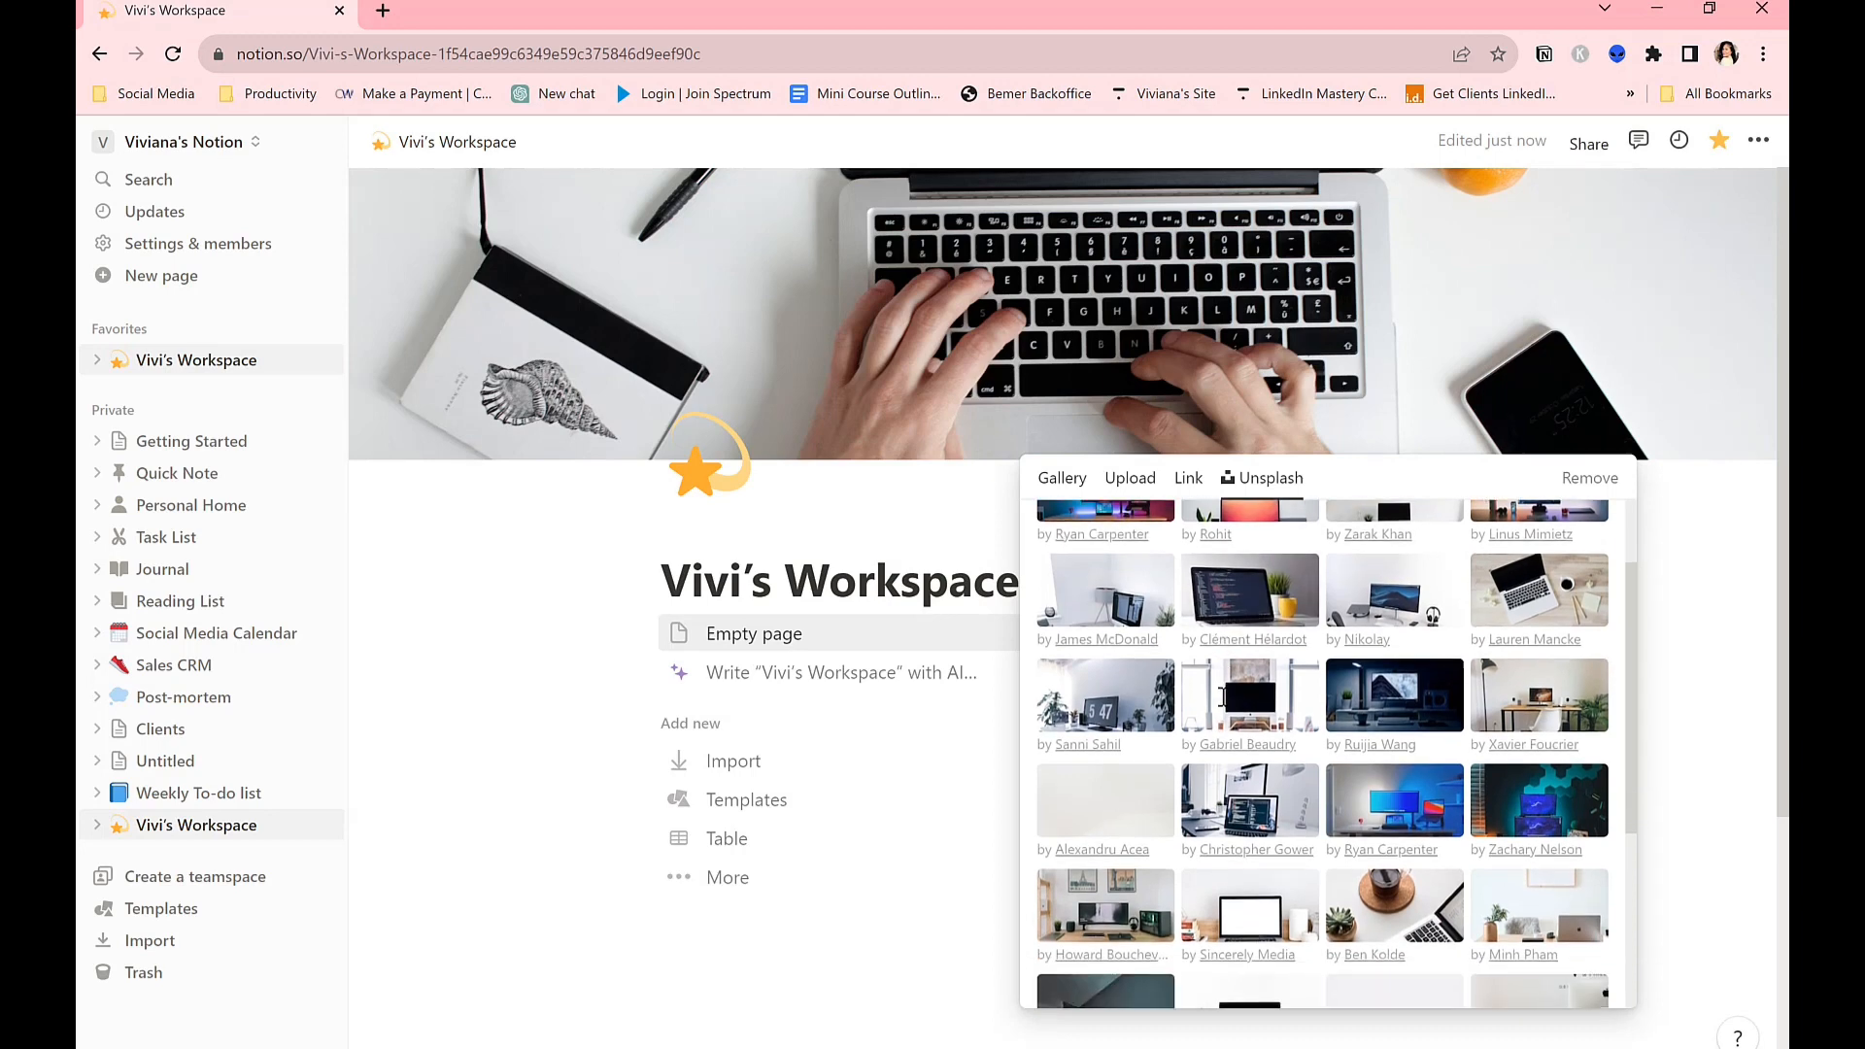
{"action": "scroll", "coordinate": [1262, 871], "scroll_direction": "down", "scroll_amount": 2}
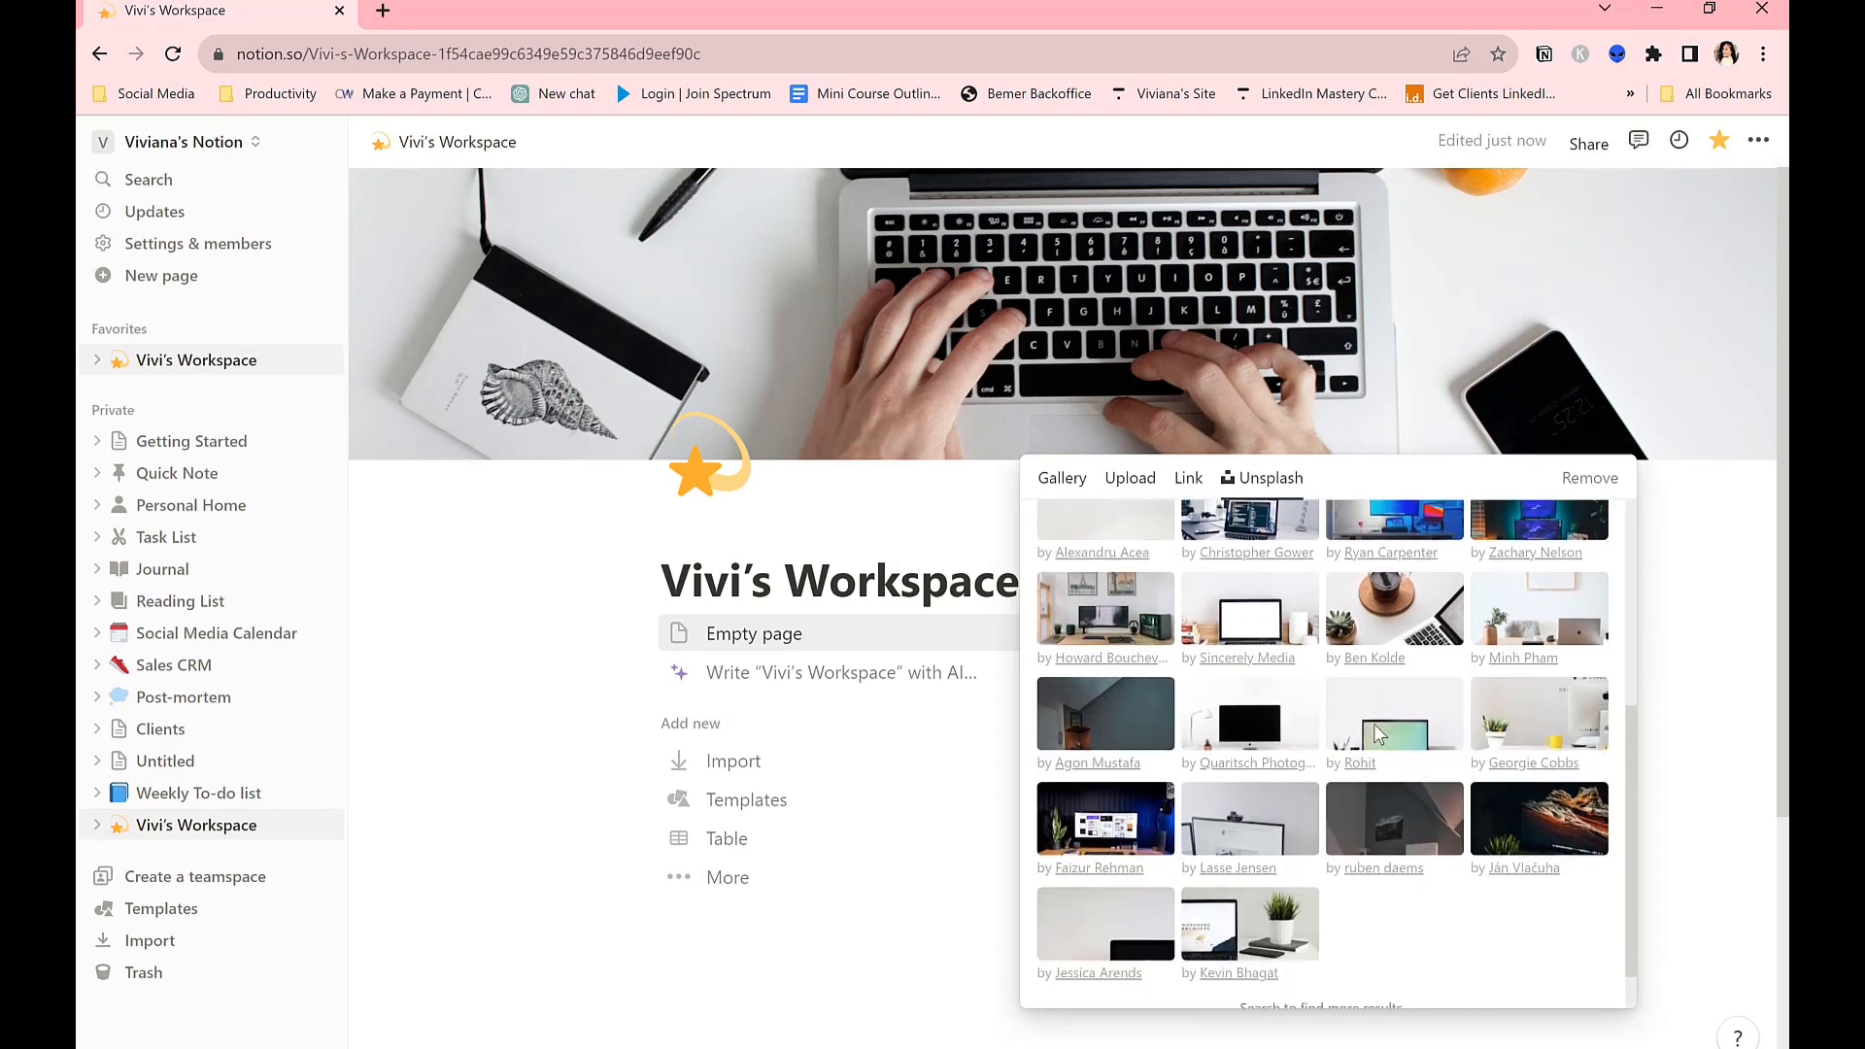
{"action": "left_click", "coordinate": [1389, 607]}
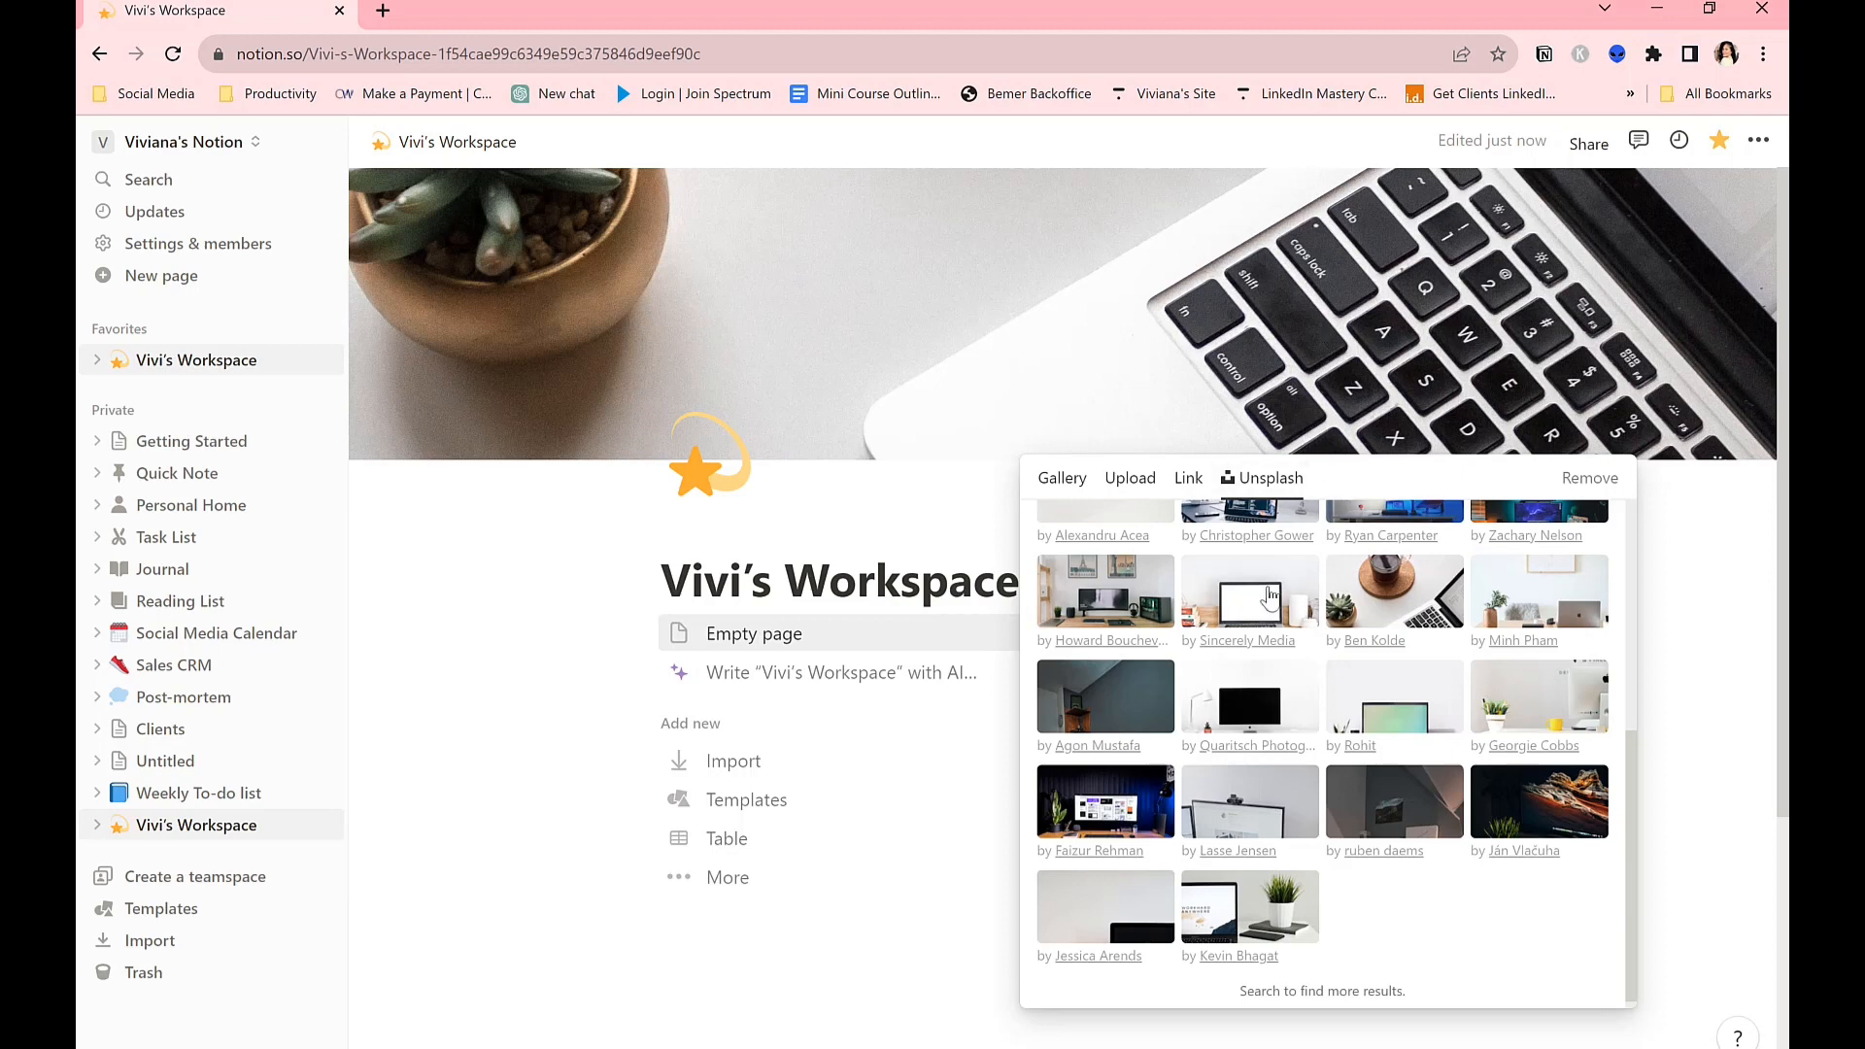
{"action": "left_click", "coordinate": [1680, 622]}
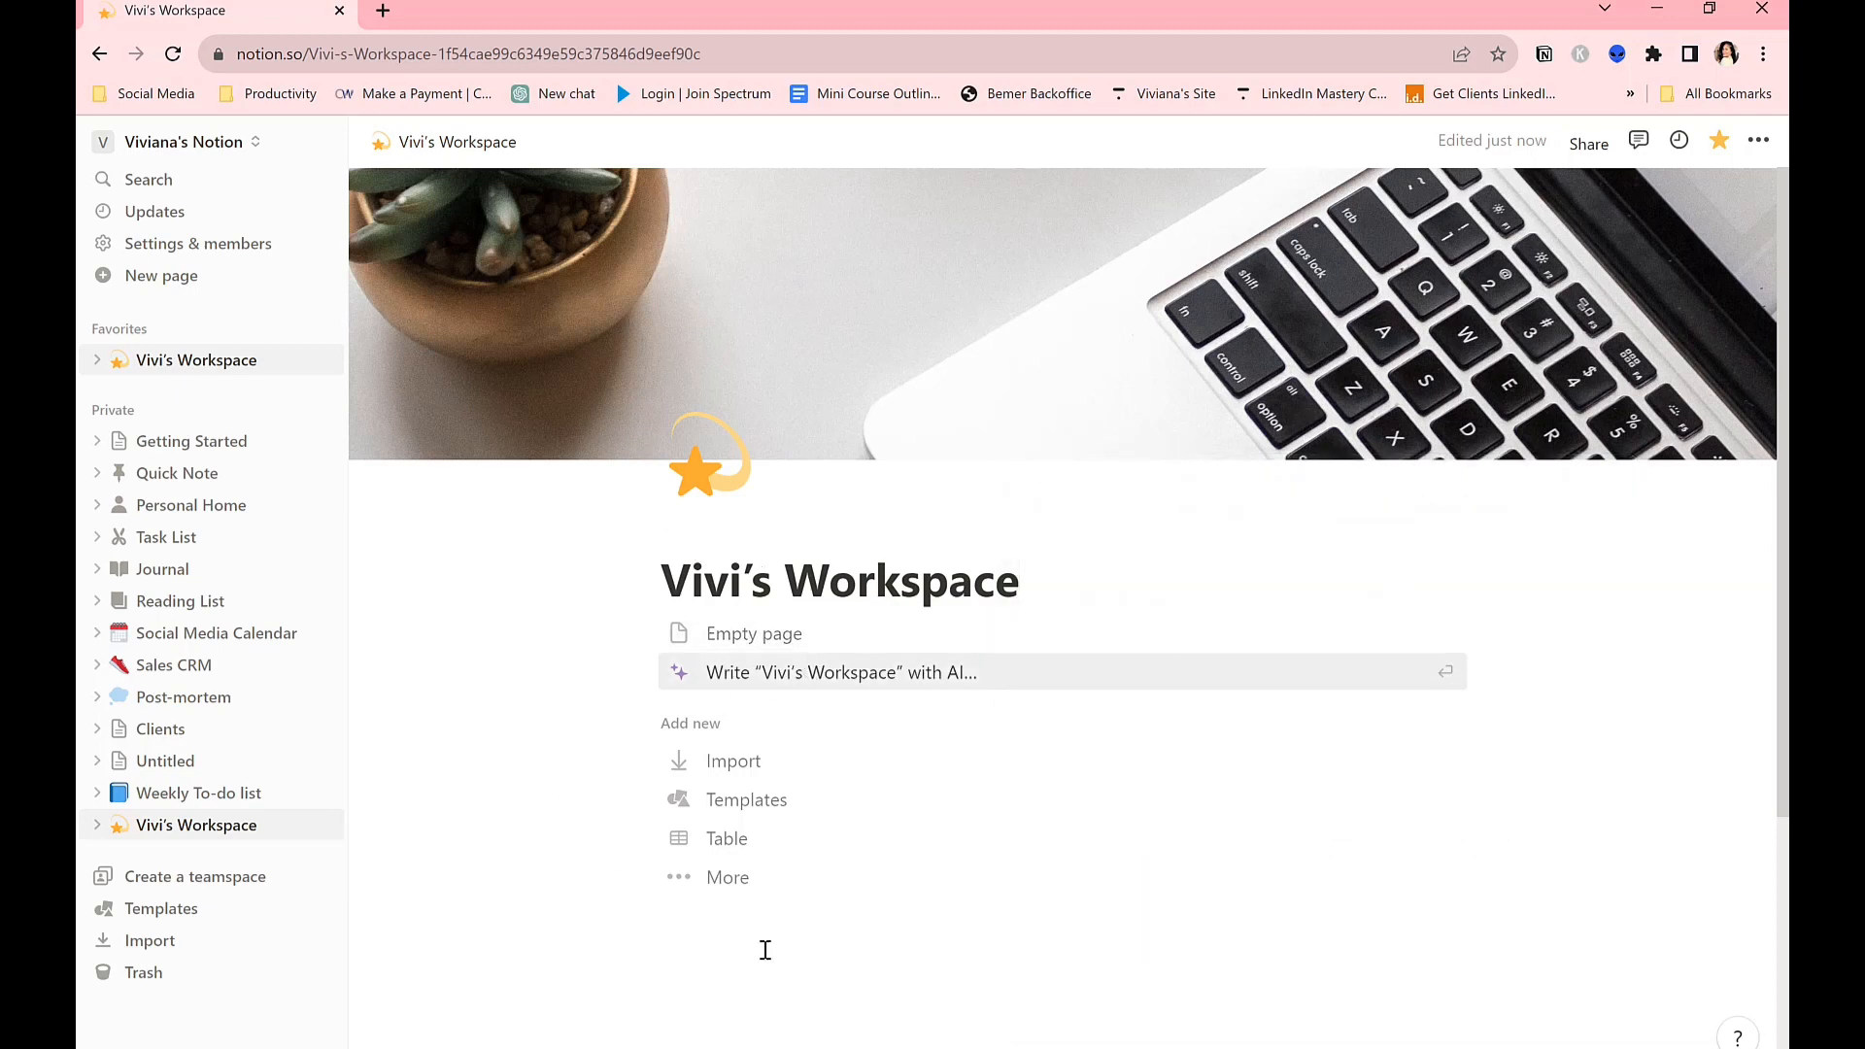
Start the page body as empty and enter the text line "Personal Development".
{"action": "left_click", "coordinate": [839, 920]}
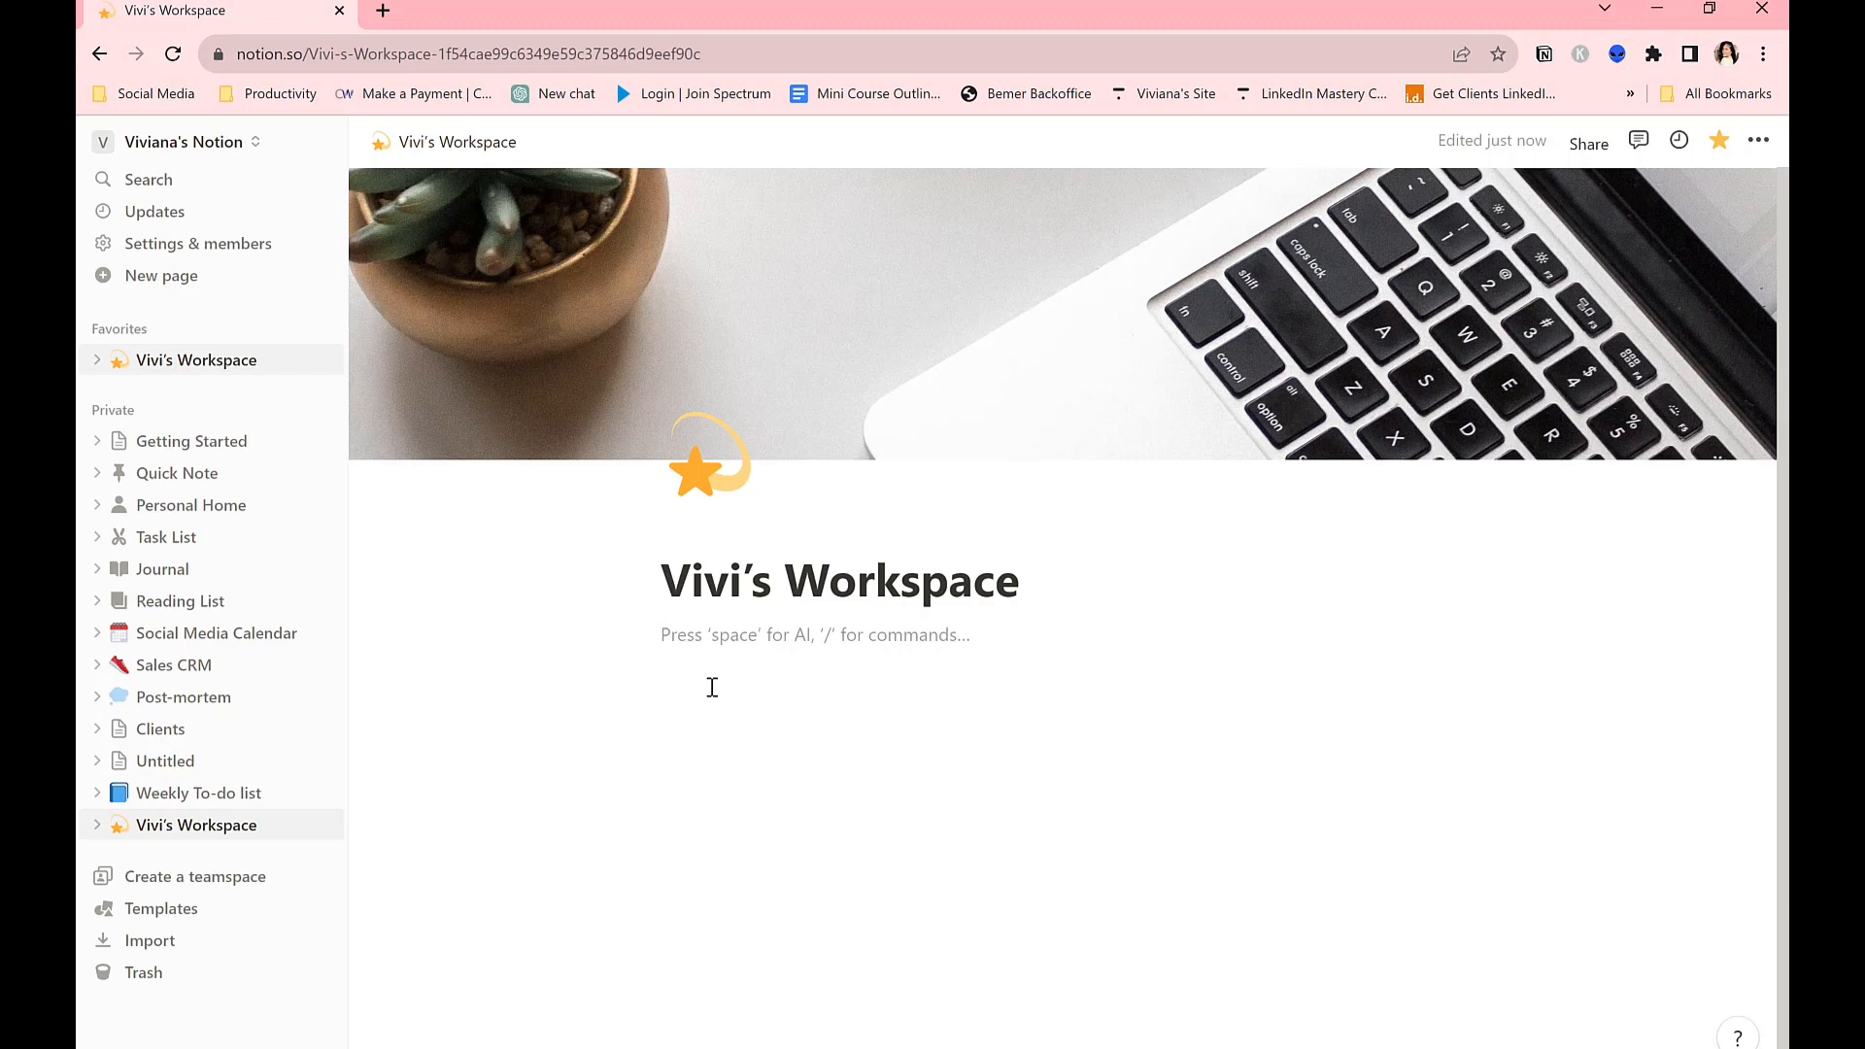
{"action": "type", "text": "Pesonal Development"}
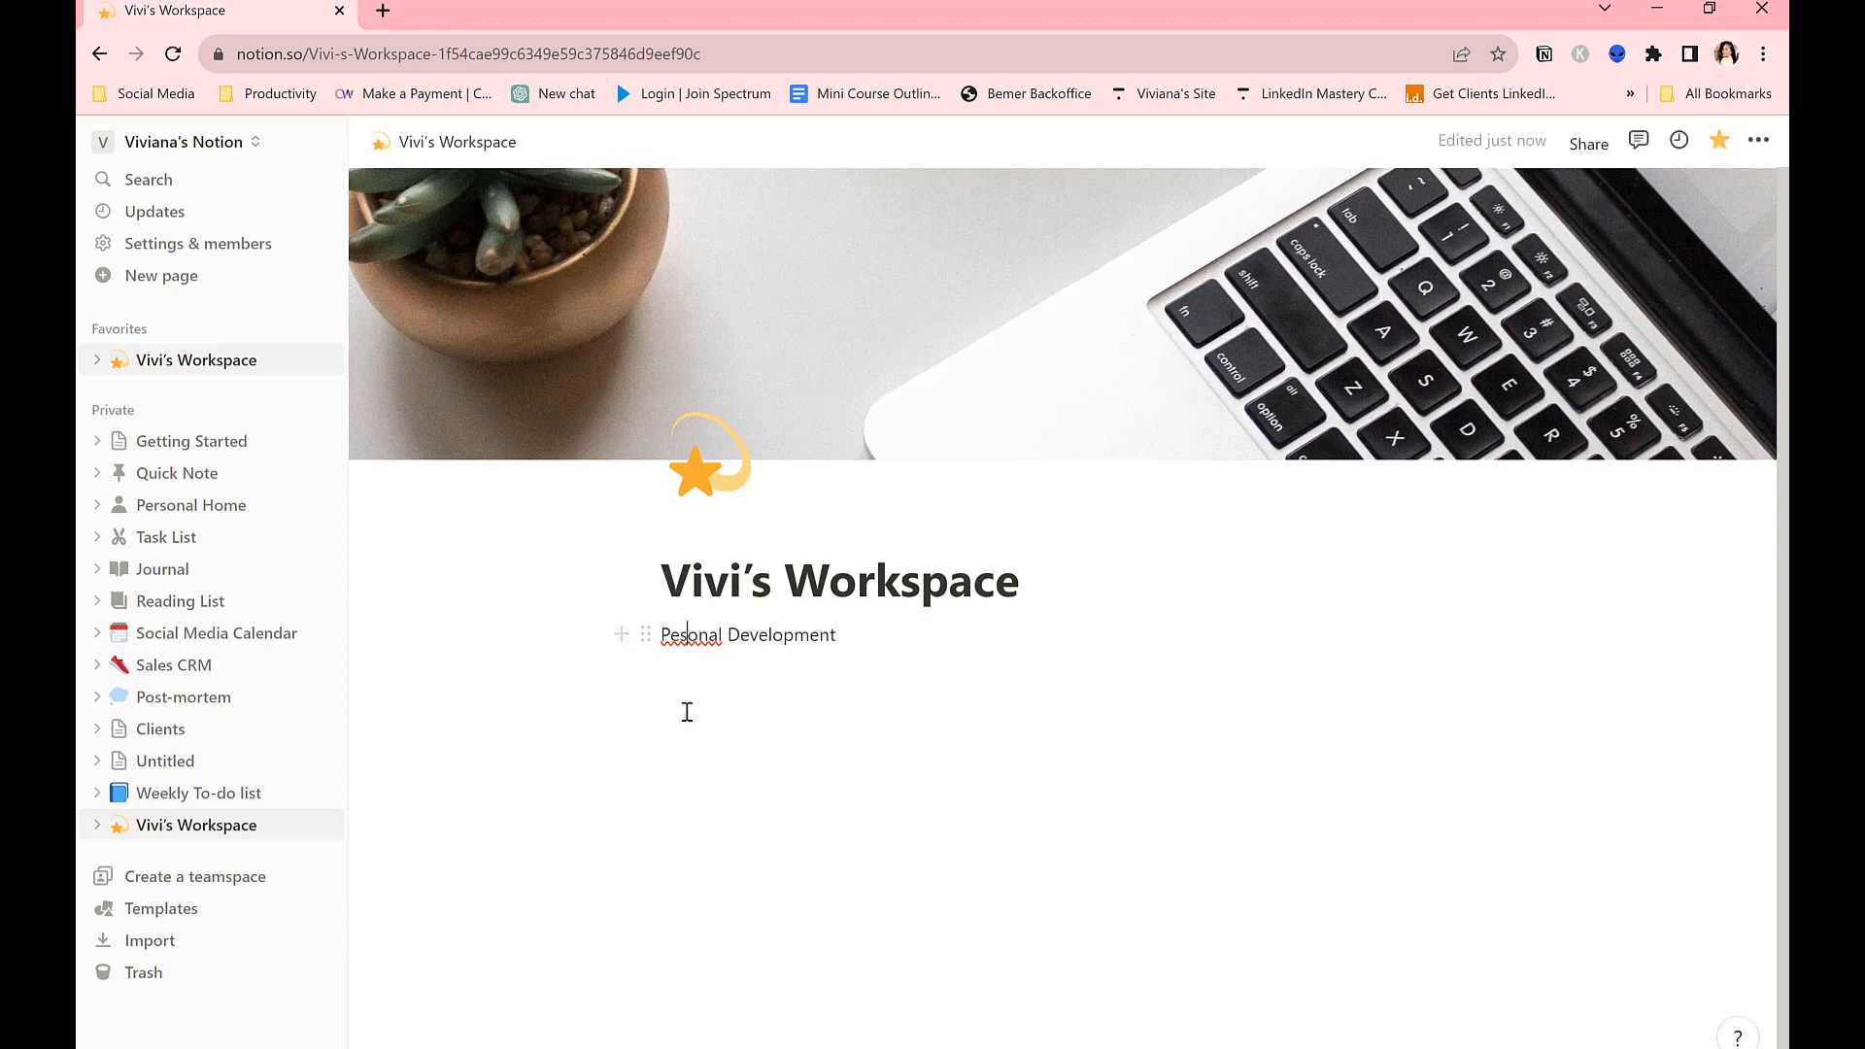
{"action": "type", "text": "r"}
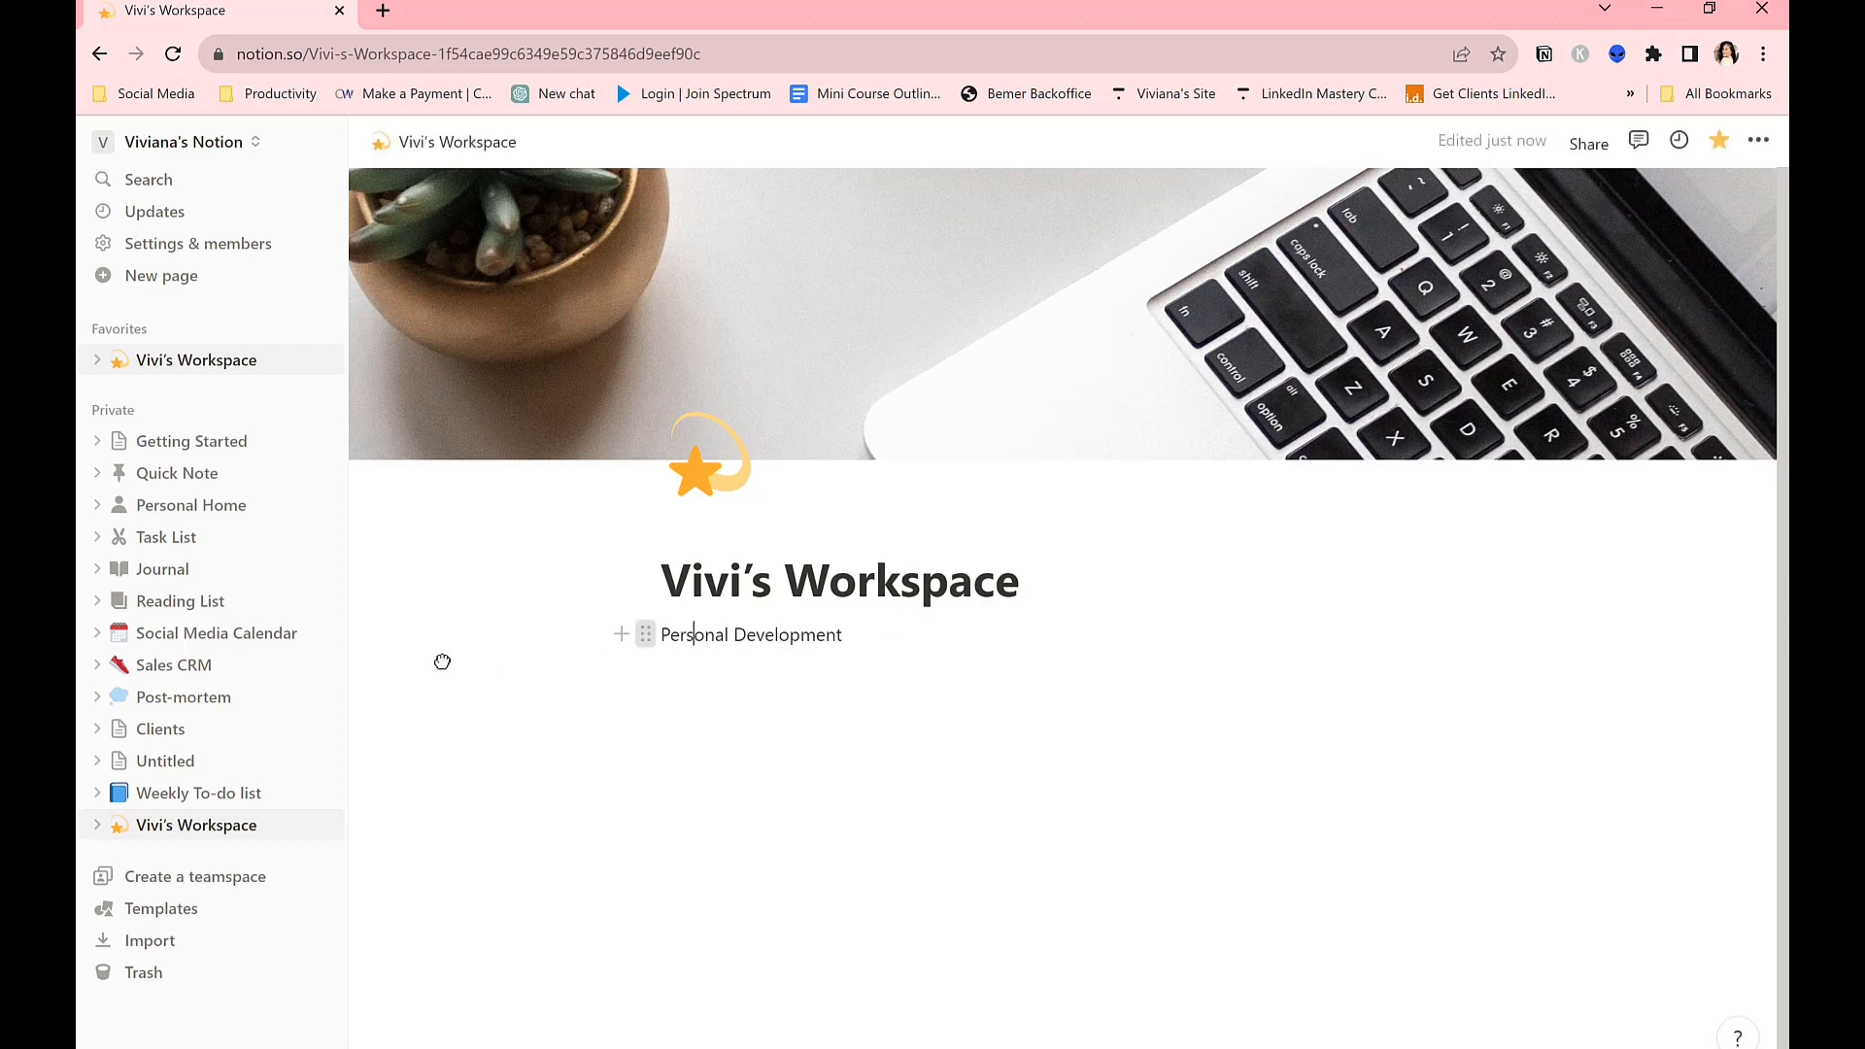
Give the "Personal Development" line a yellow background and make its text bold.
{"action": "left_click_drag", "start_coordinate": [442, 657], "coordinate": [696, 639]}
{"action": "triple_click", "coordinate": [696, 639]}
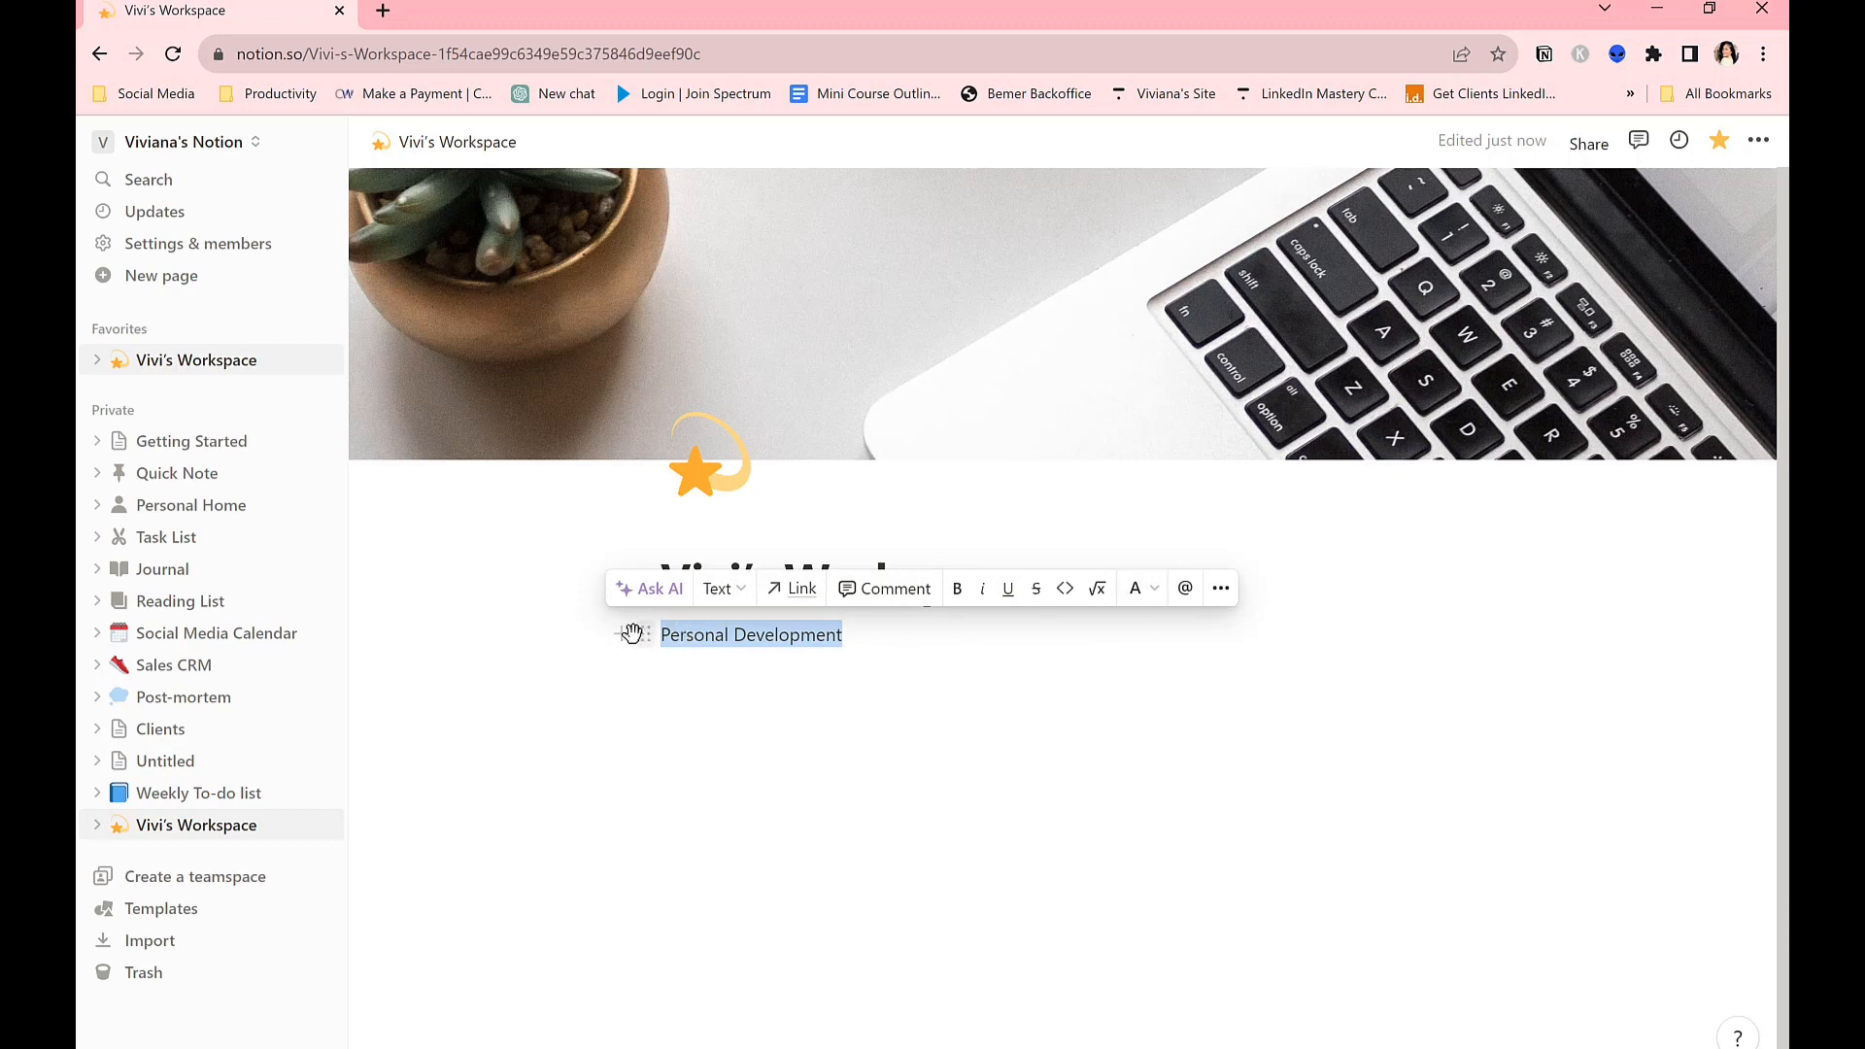
{"action": "left_click", "coordinate": [639, 635]}
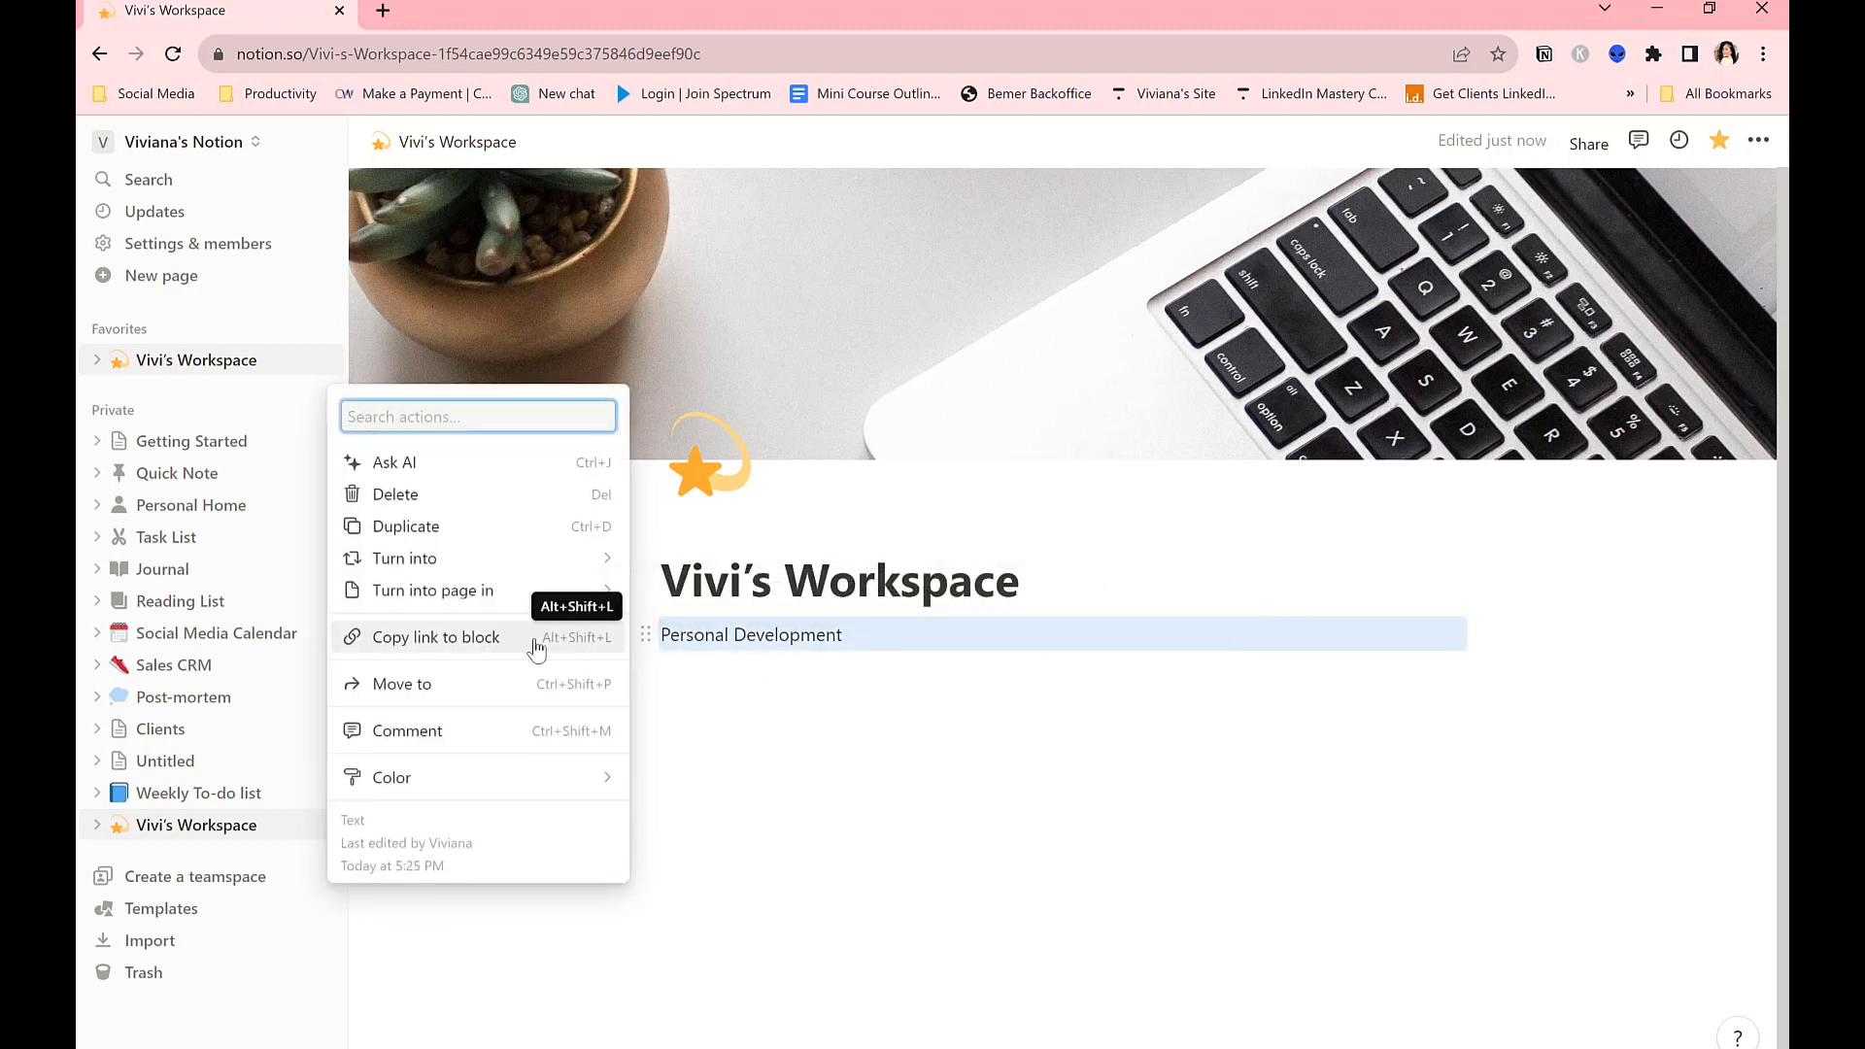
{"action": "mouse_move", "coordinate": [508, 774]}
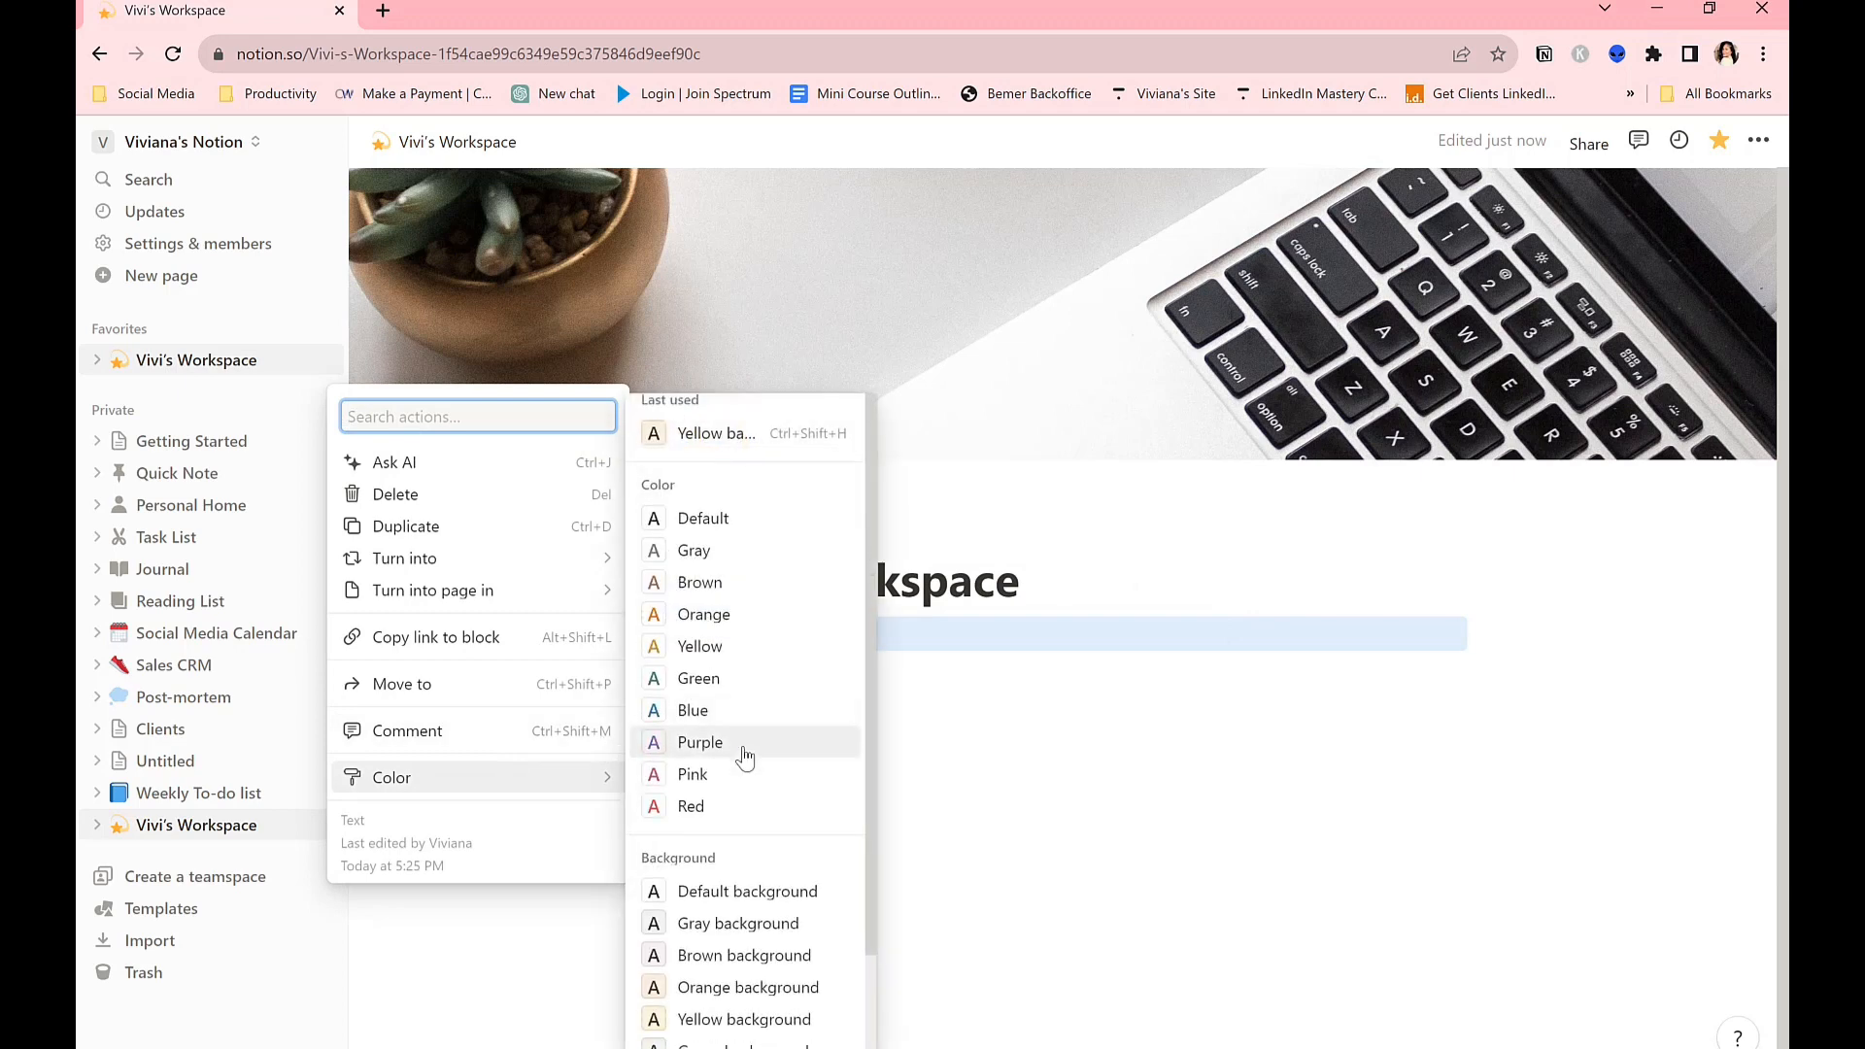
{"action": "scroll", "coordinate": [744, 758], "scroll_direction": "down", "scroll_amount": 2}
{"action": "scroll", "coordinate": [698, 517], "scroll_direction": "up", "scroll_amount": 2}
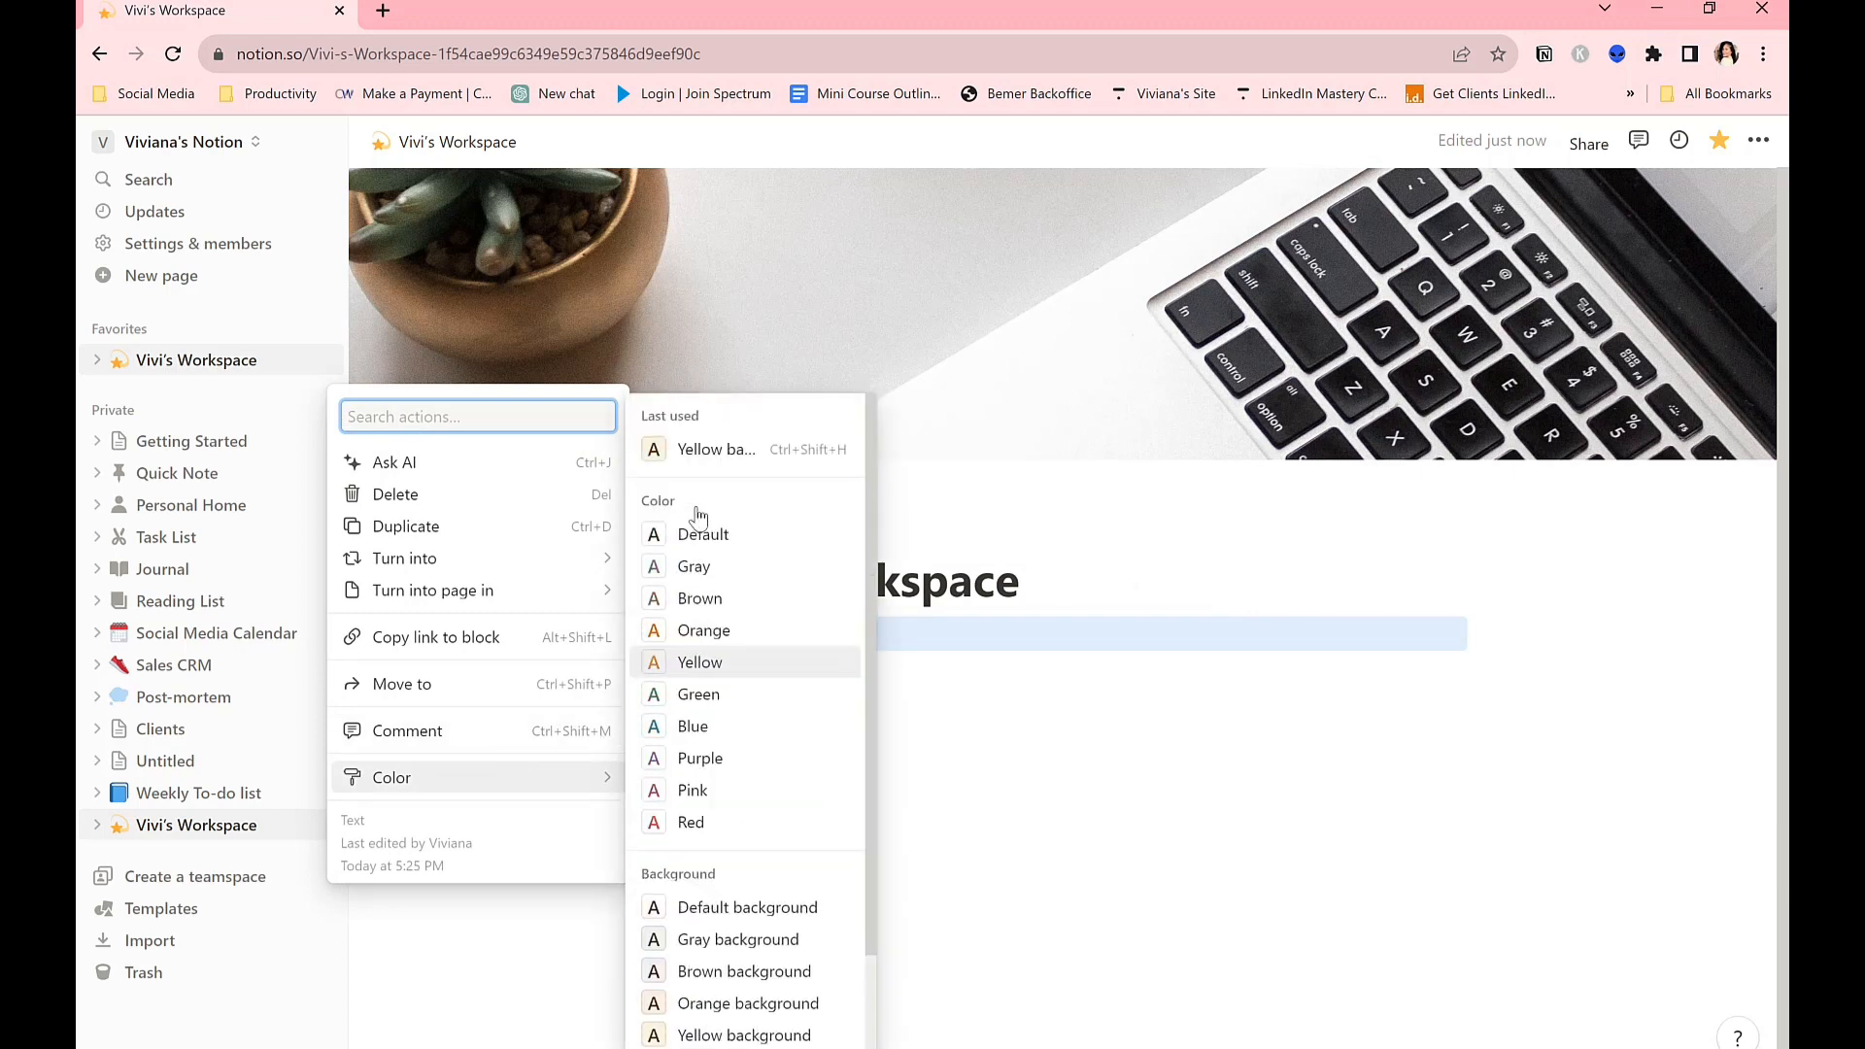
{"action": "left_click", "coordinate": [708, 448]}
{"action": "left_click", "coordinate": [791, 713]}
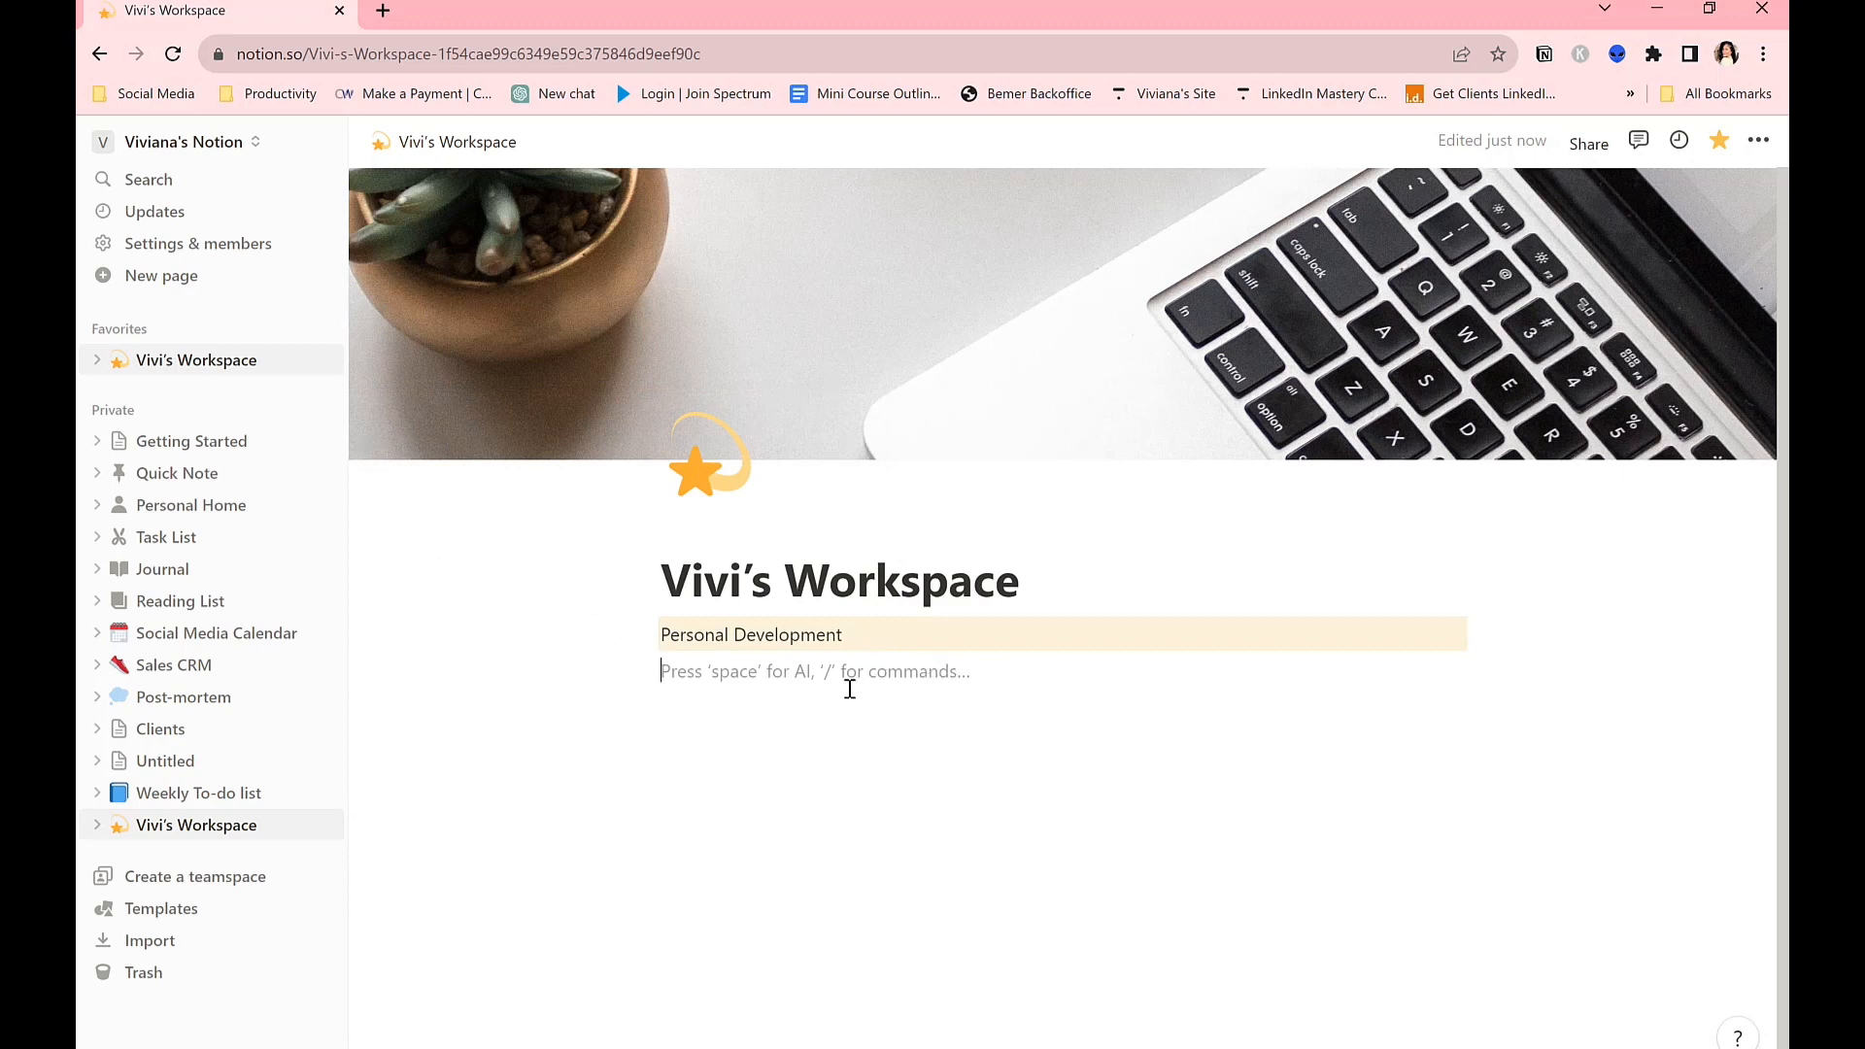
{"action": "triple_click", "coordinate": [715, 630]}
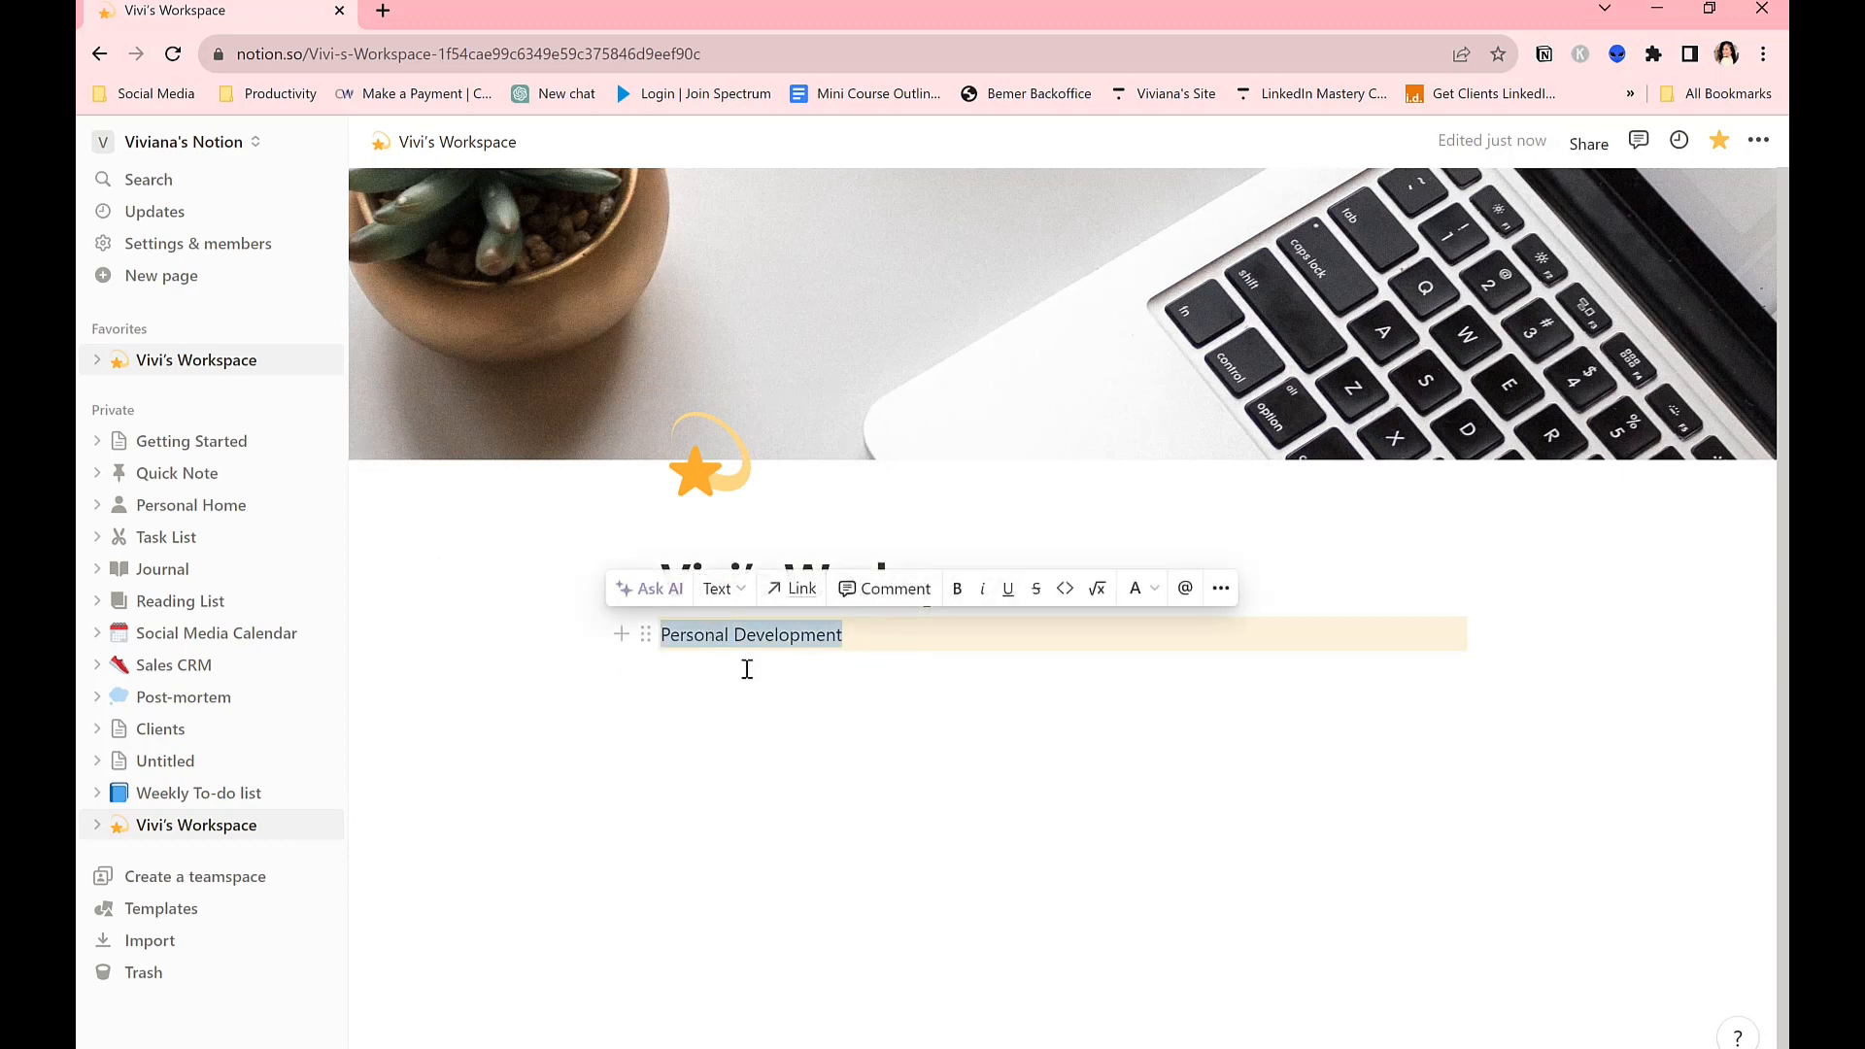
{"action": "key", "text": "ctrl+b"}
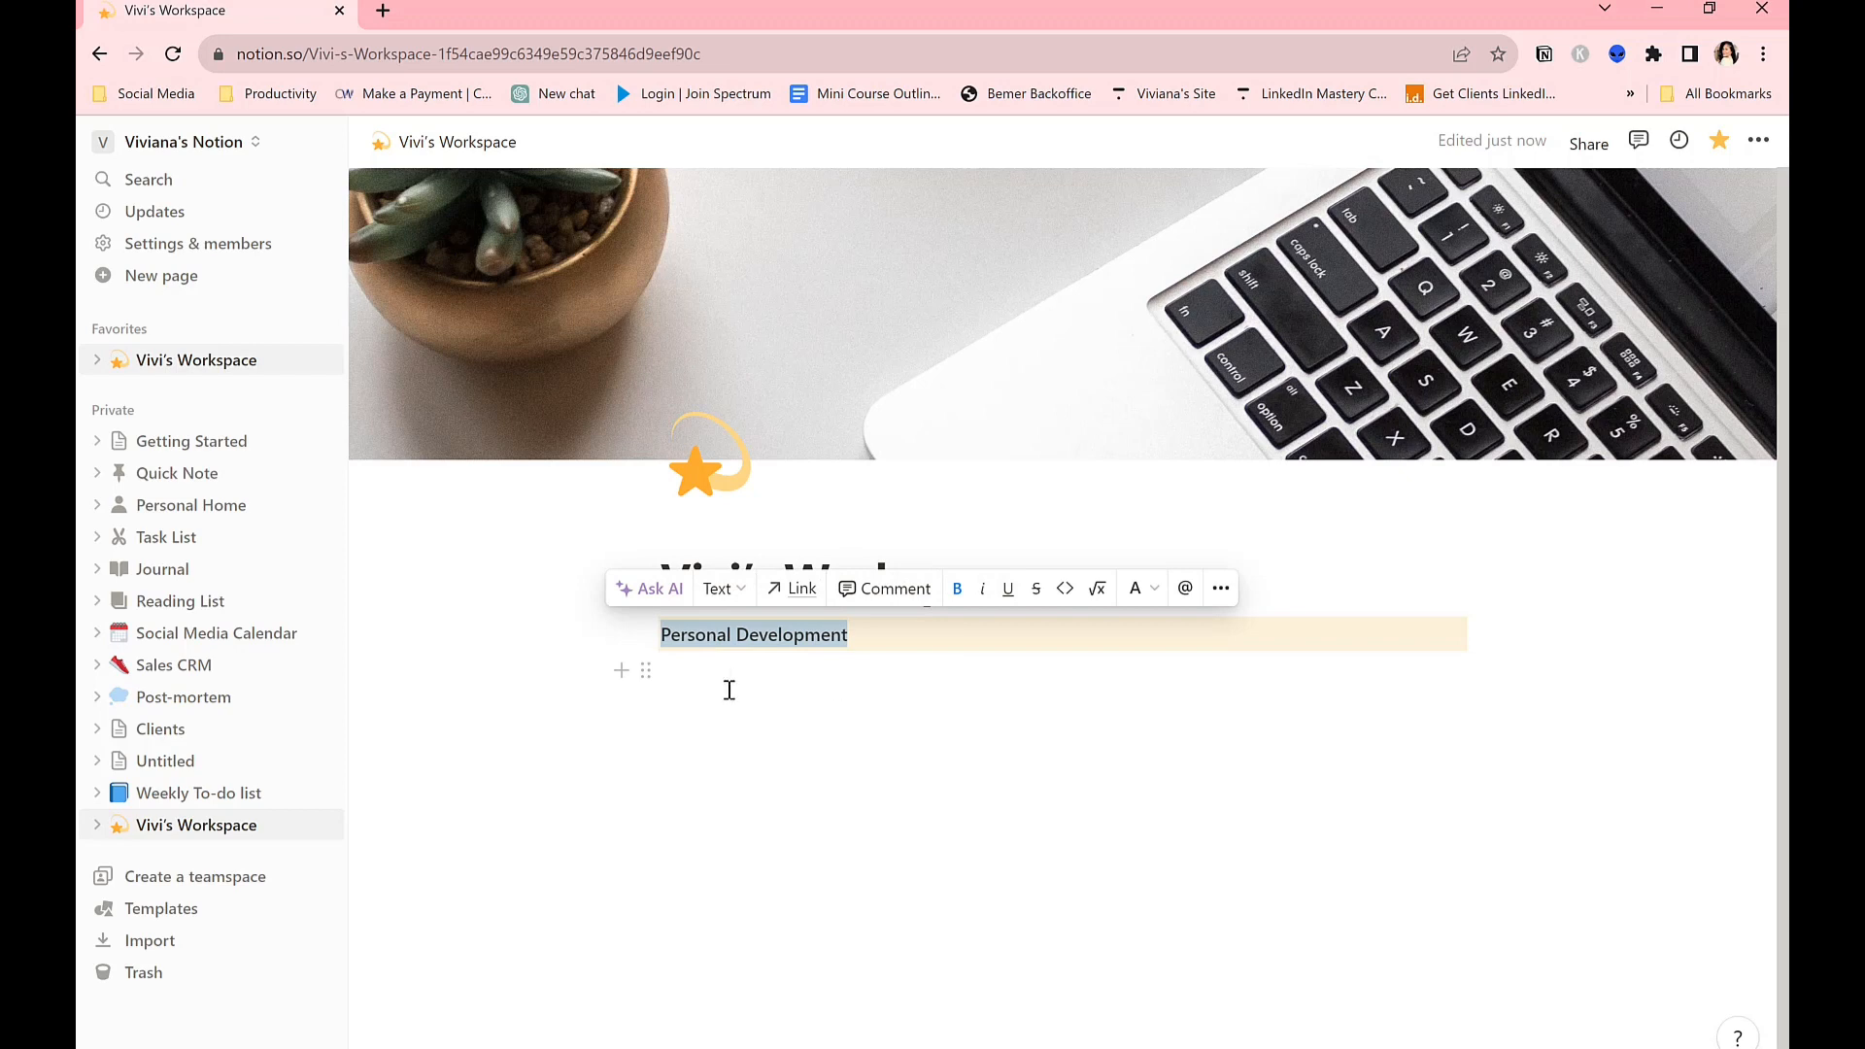
Try the Heading 3 style on the "Personal Development" line and turn it back into plain text.
{"action": "left_click", "coordinate": [723, 588]}
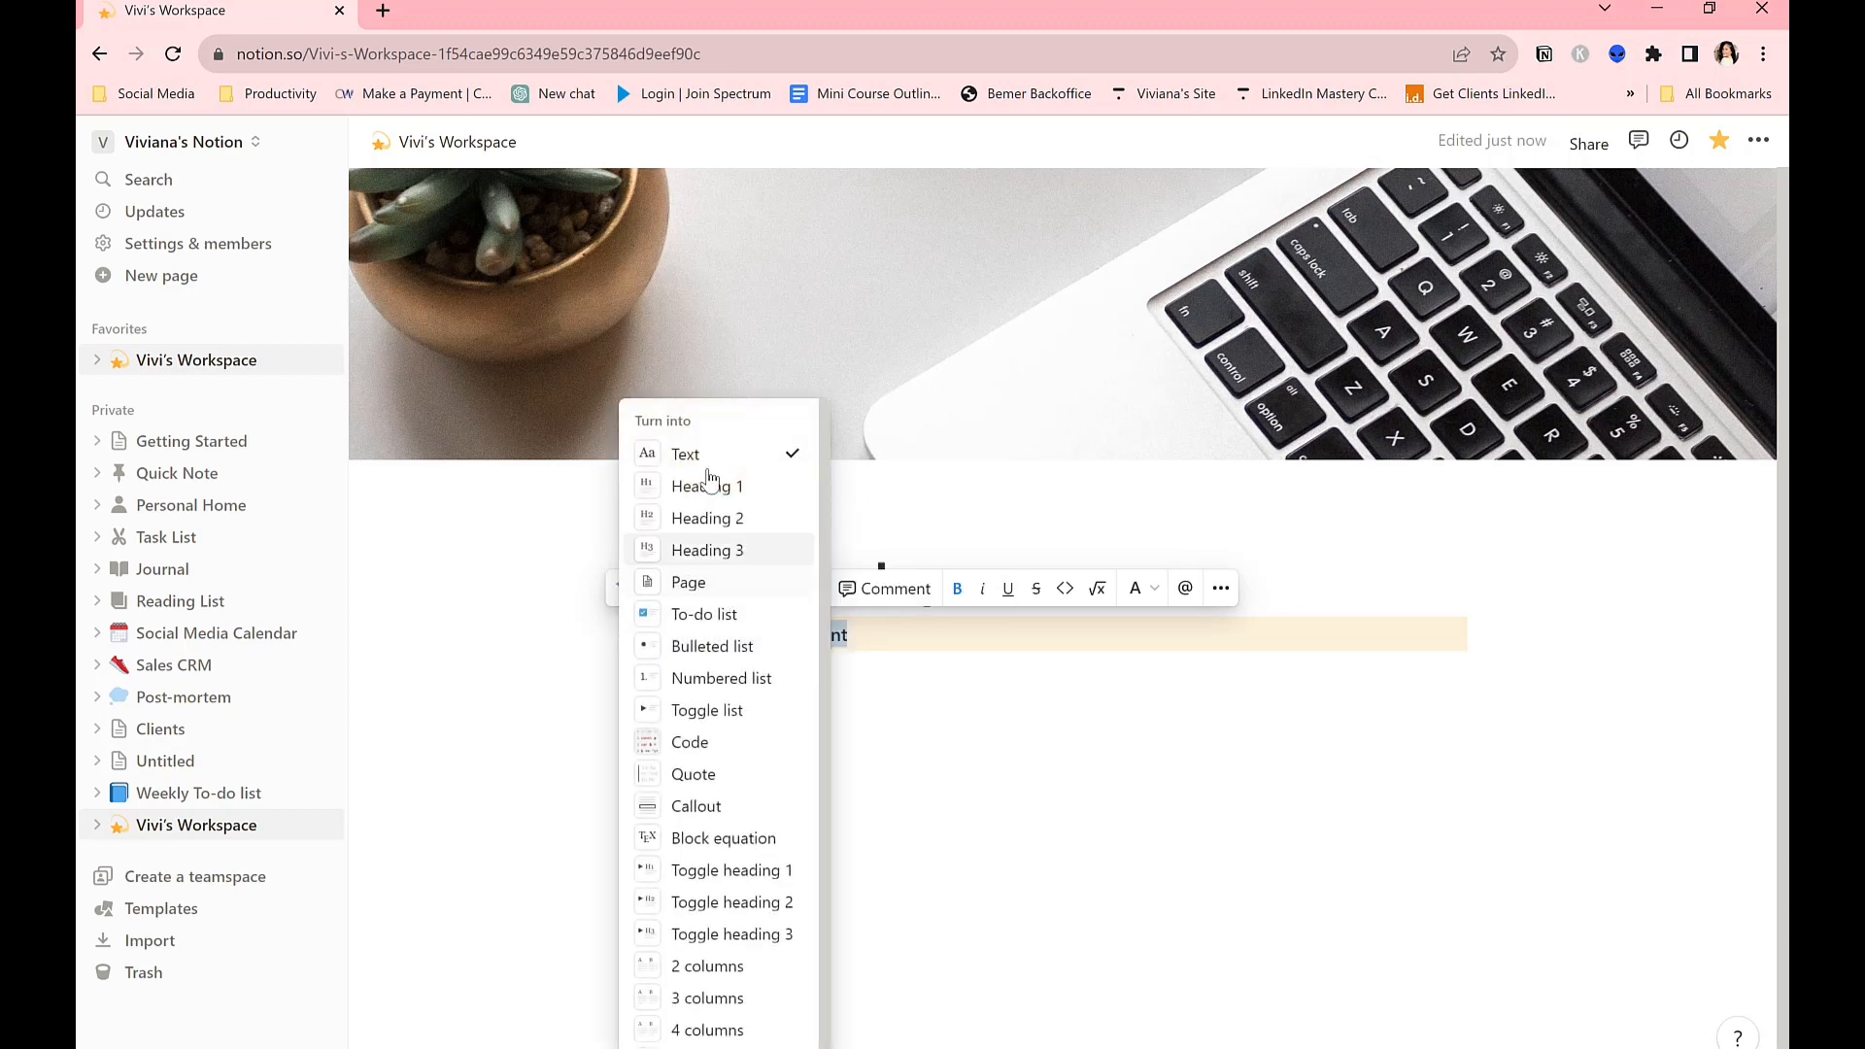
{"action": "left_click", "coordinate": [701, 559]}
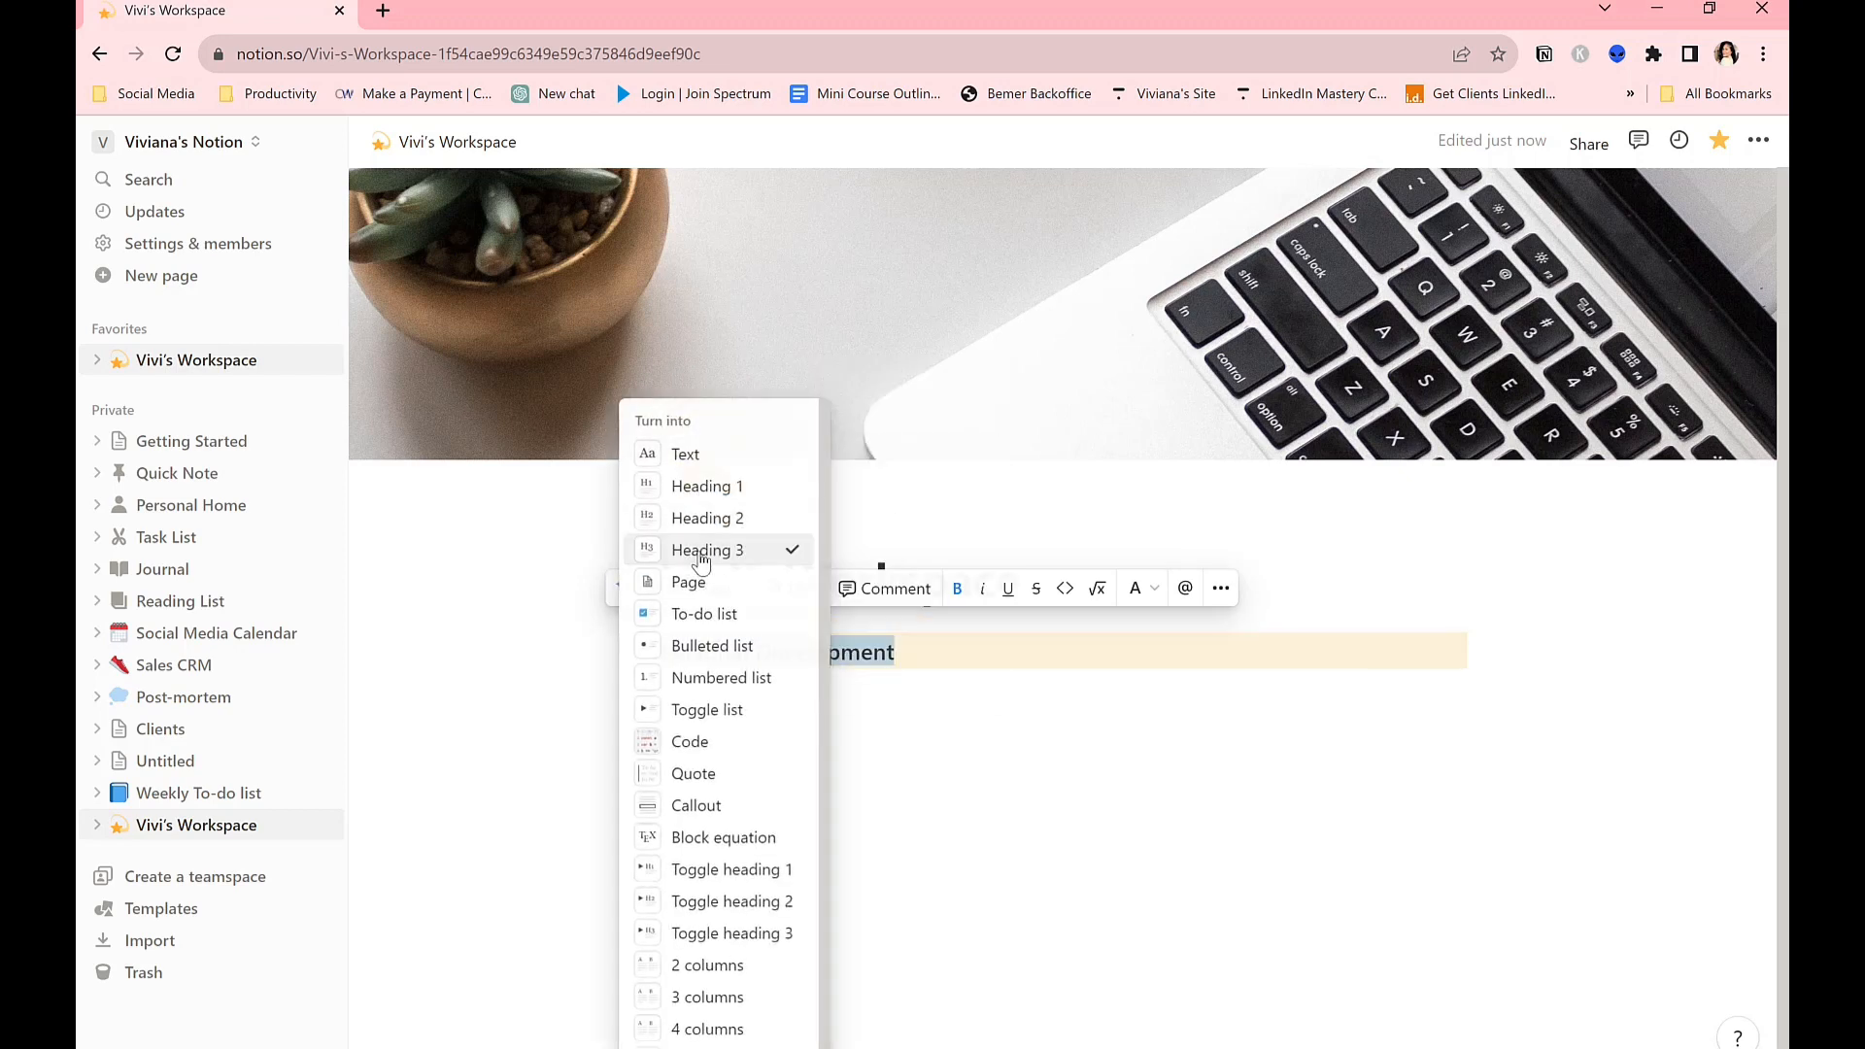
{"action": "left_click", "coordinate": [913, 694]}
{"action": "triple_click", "coordinate": [792, 655]}
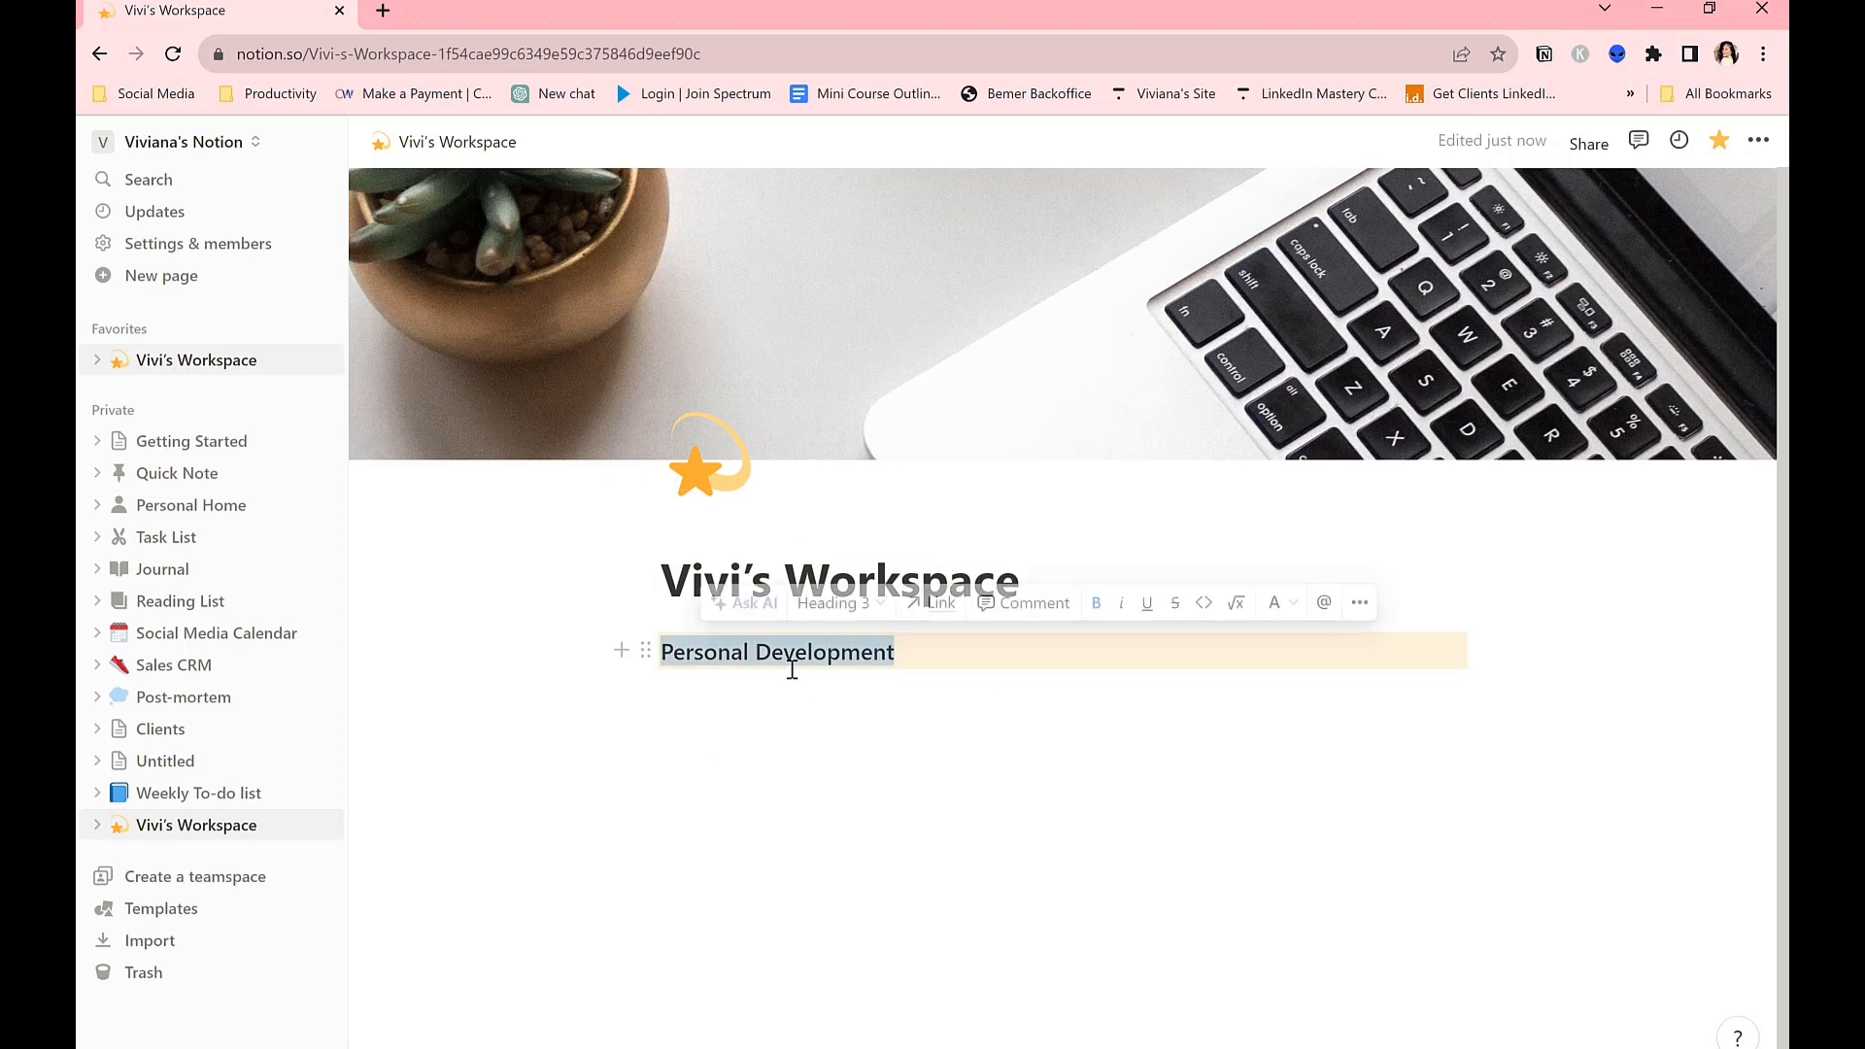
{"action": "left_click", "coordinate": [741, 603]}
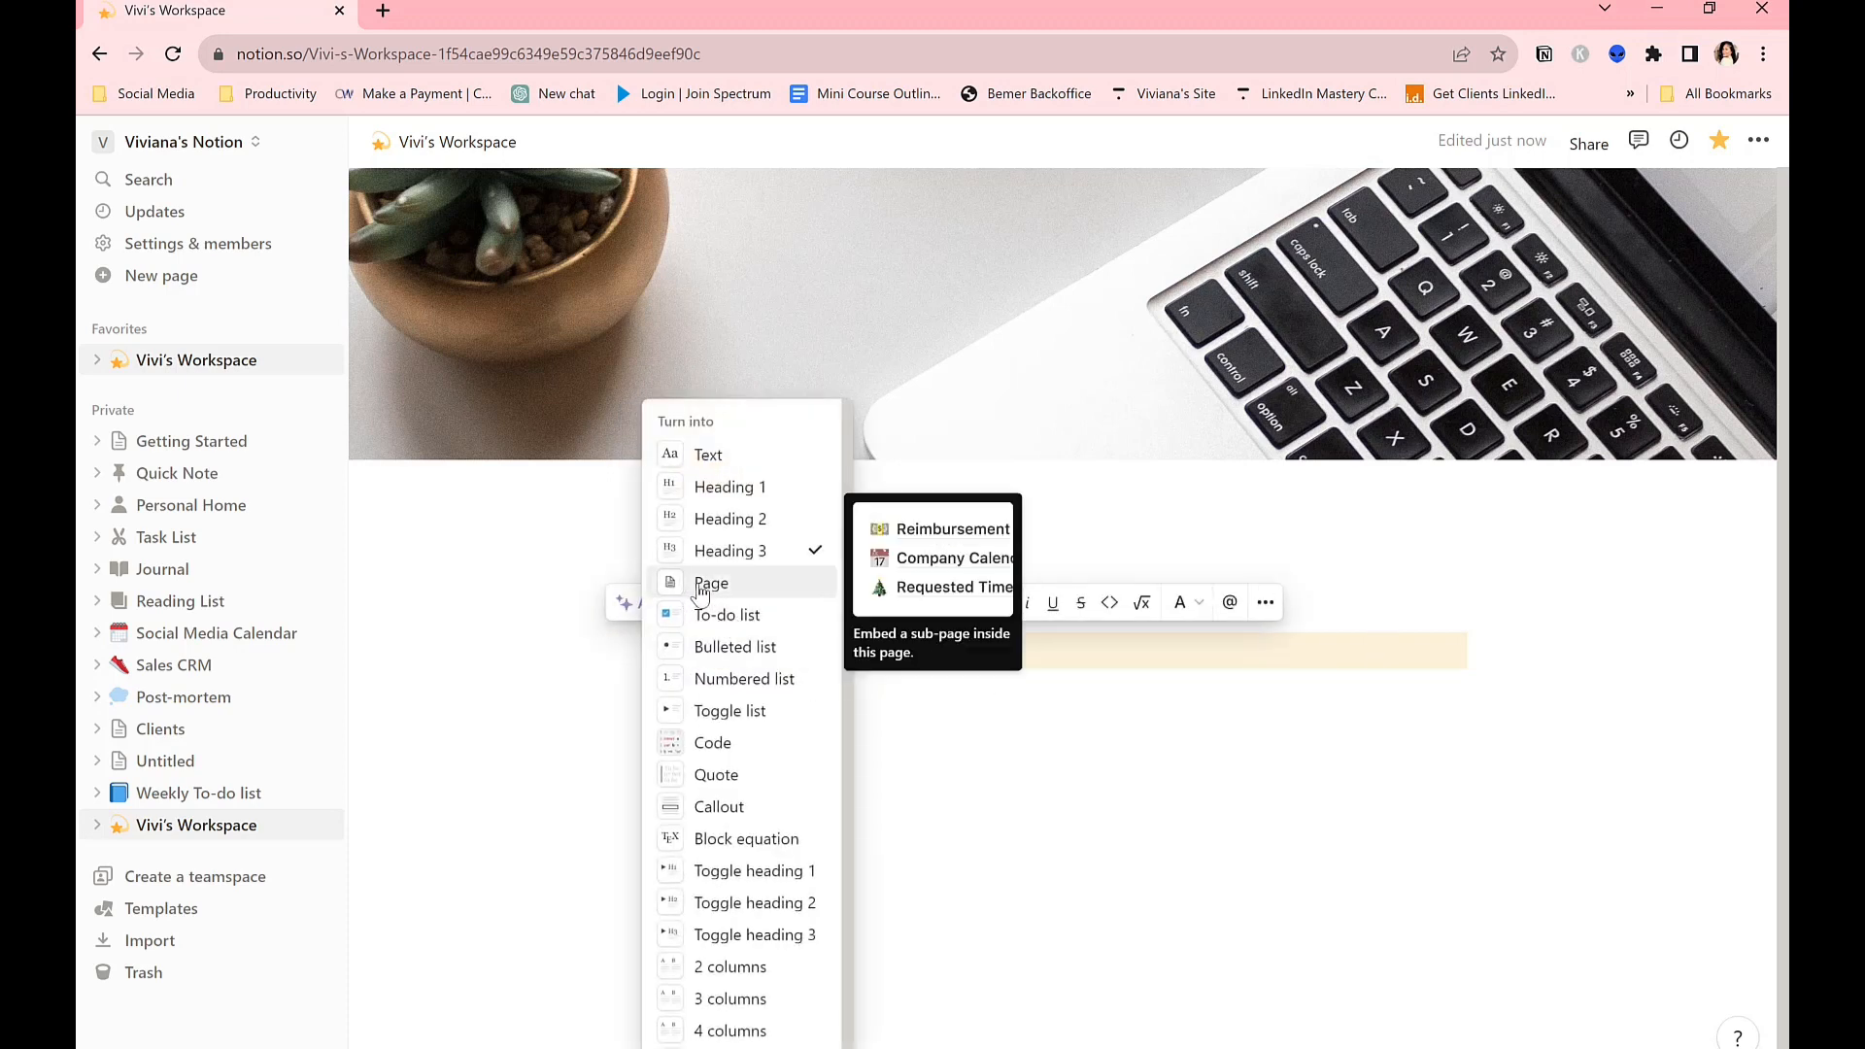
{"action": "left_click", "coordinate": [689, 455]}
{"action": "left_click", "coordinate": [883, 692]}
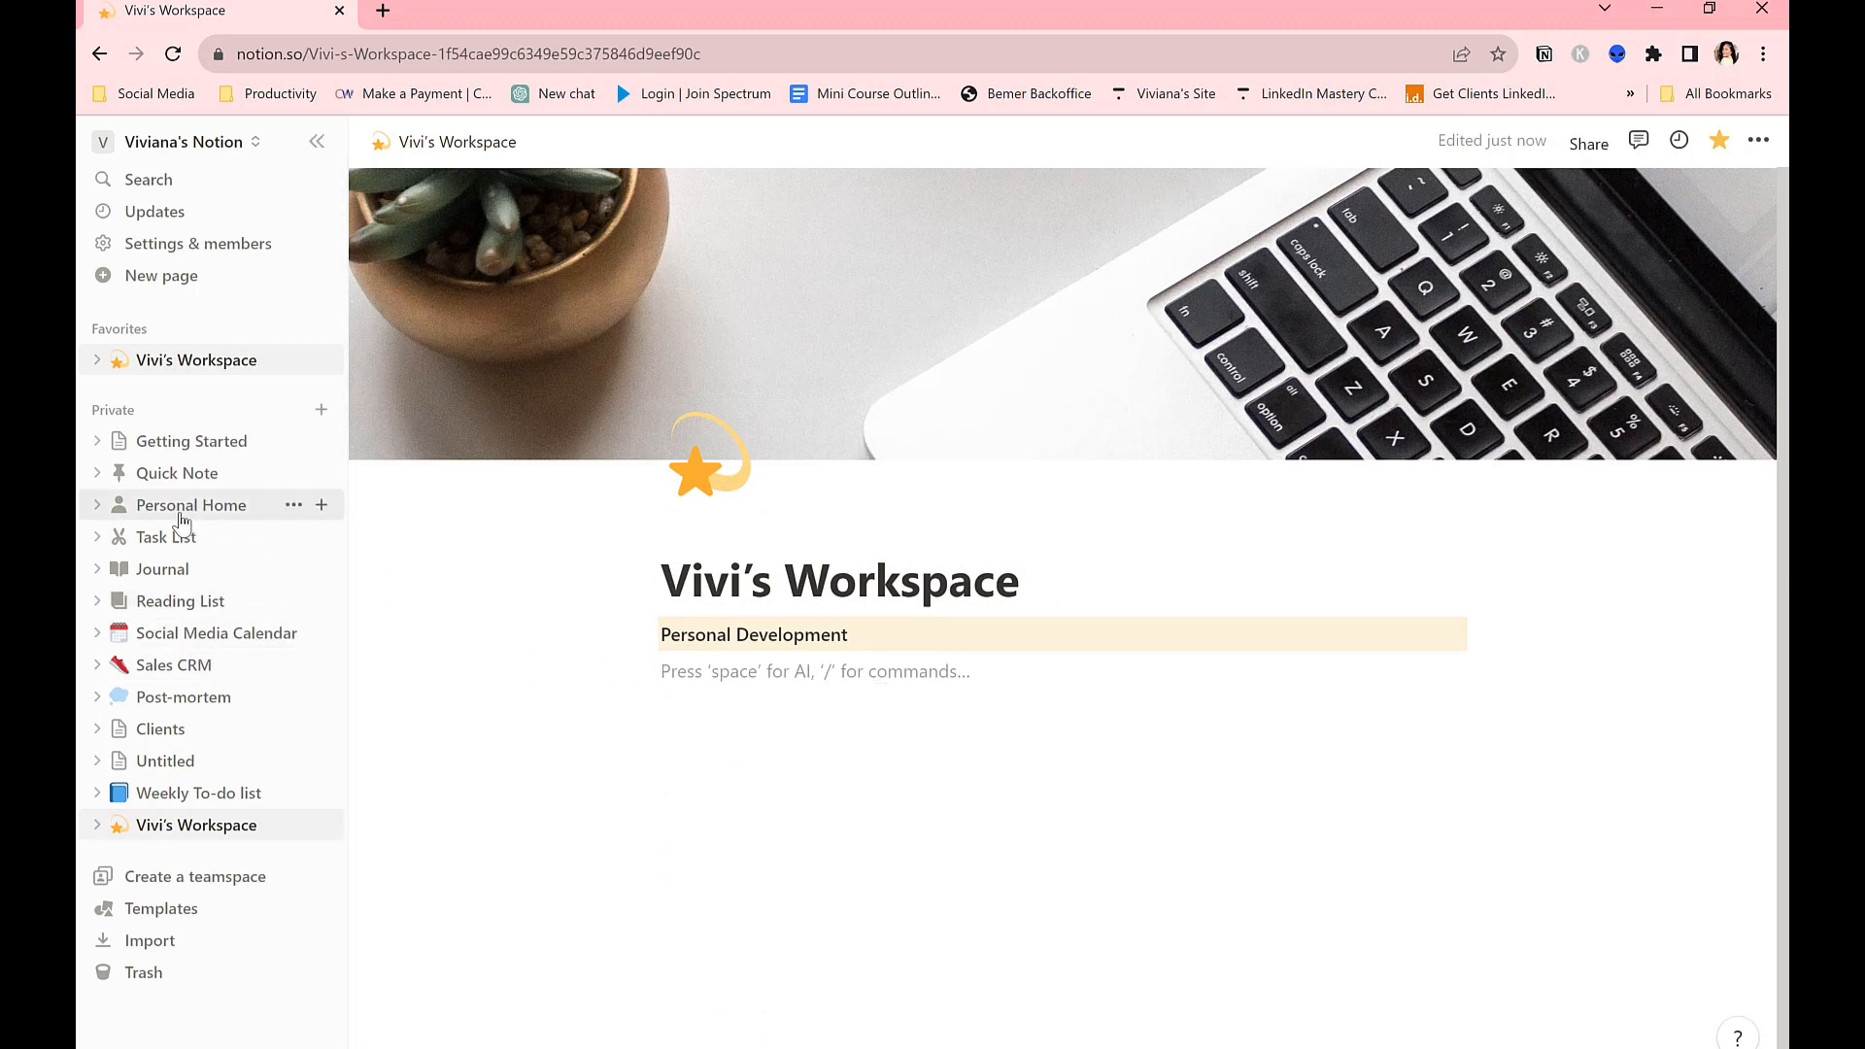
Move the Personal Home and Getting Started pages directly below "Personal Development", with Getting Started first.
{"action": "left_click_drag", "start_coordinate": [180, 507], "coordinate": [712, 688]}
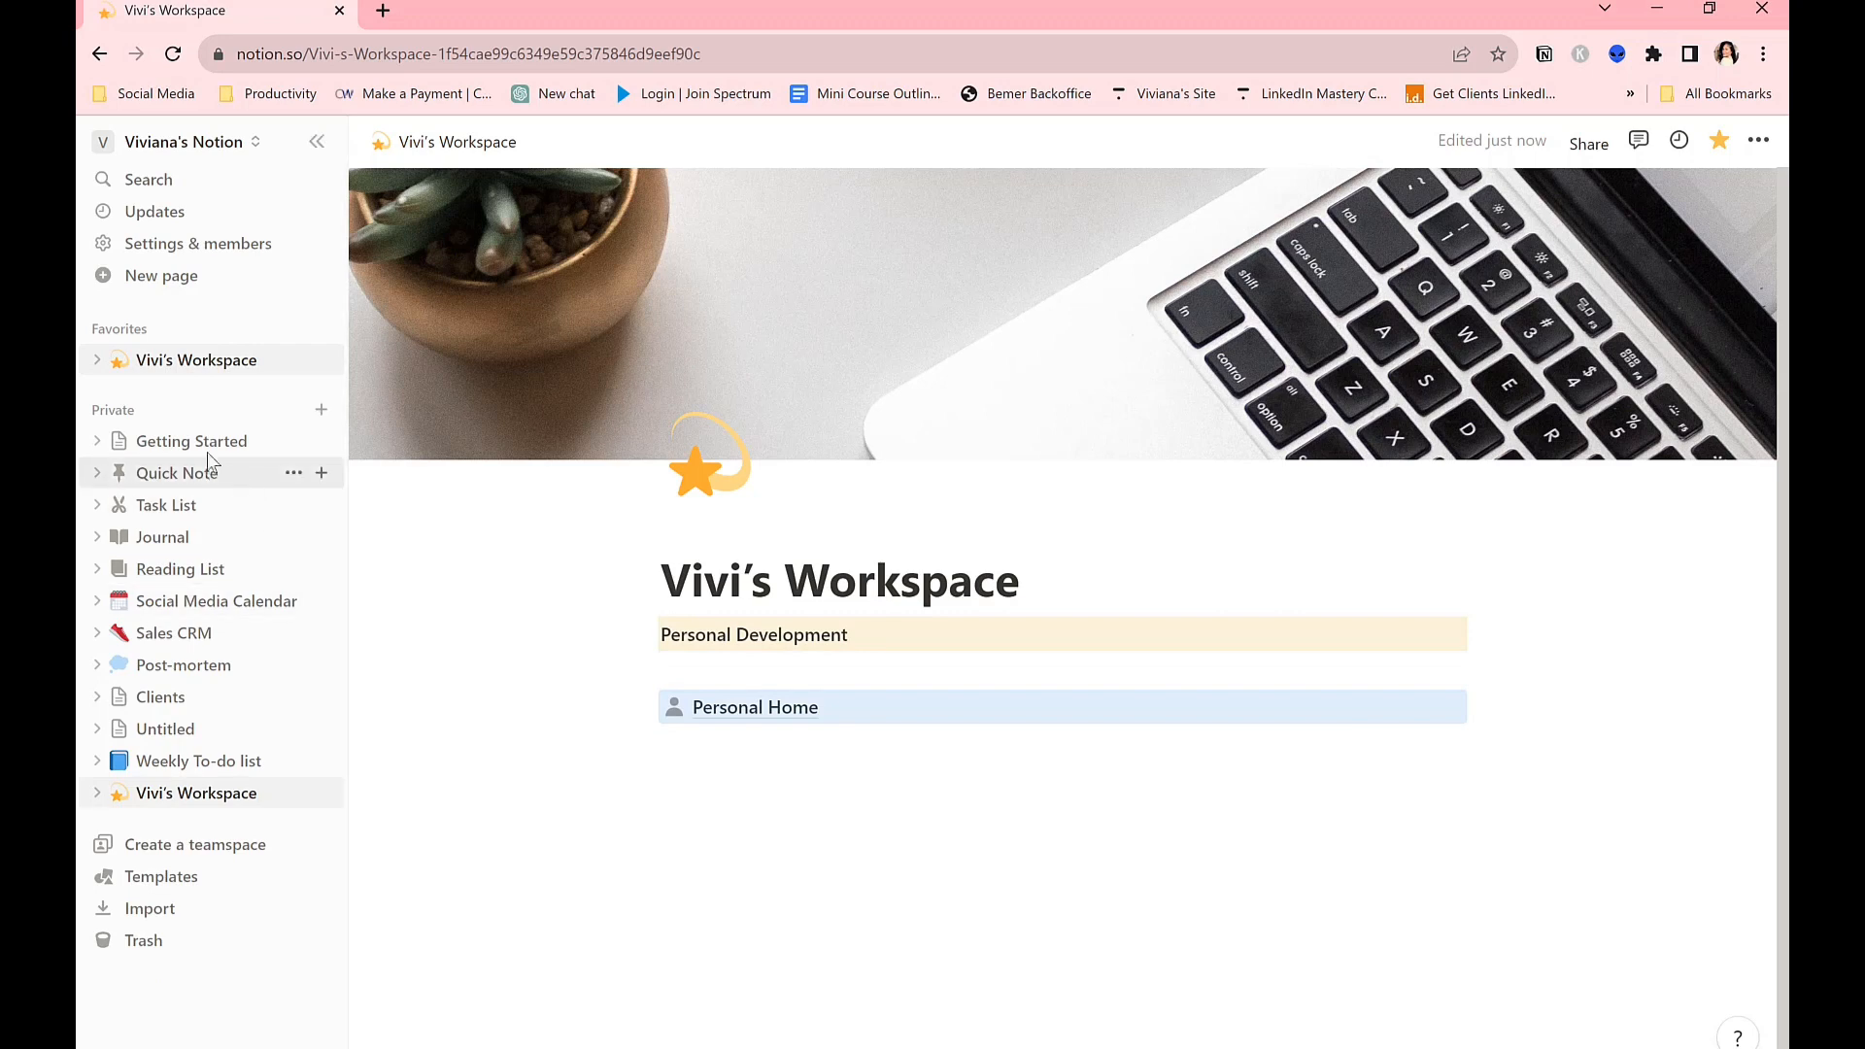
{"action": "left_click_drag", "start_coordinate": [191, 441], "coordinate": [774, 668]}
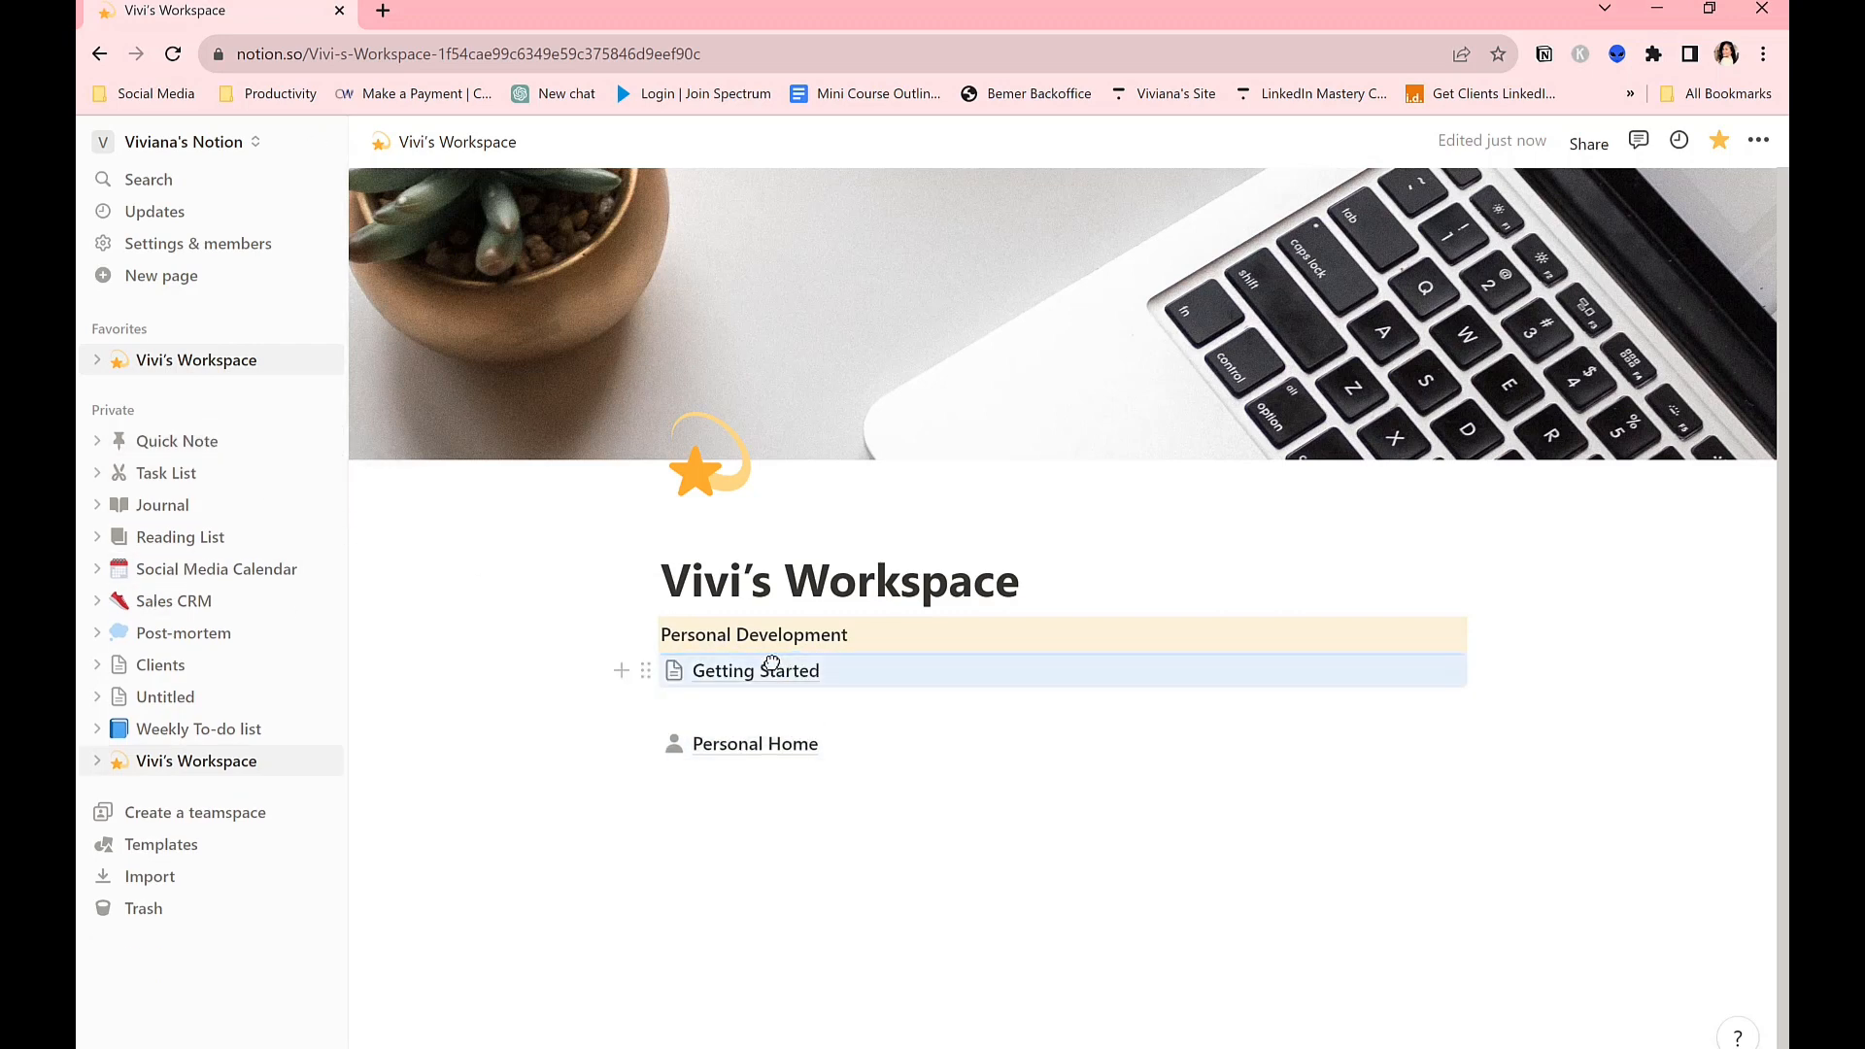
{"action": "left_click_drag", "start_coordinate": [729, 745], "coordinate": [691, 694]}
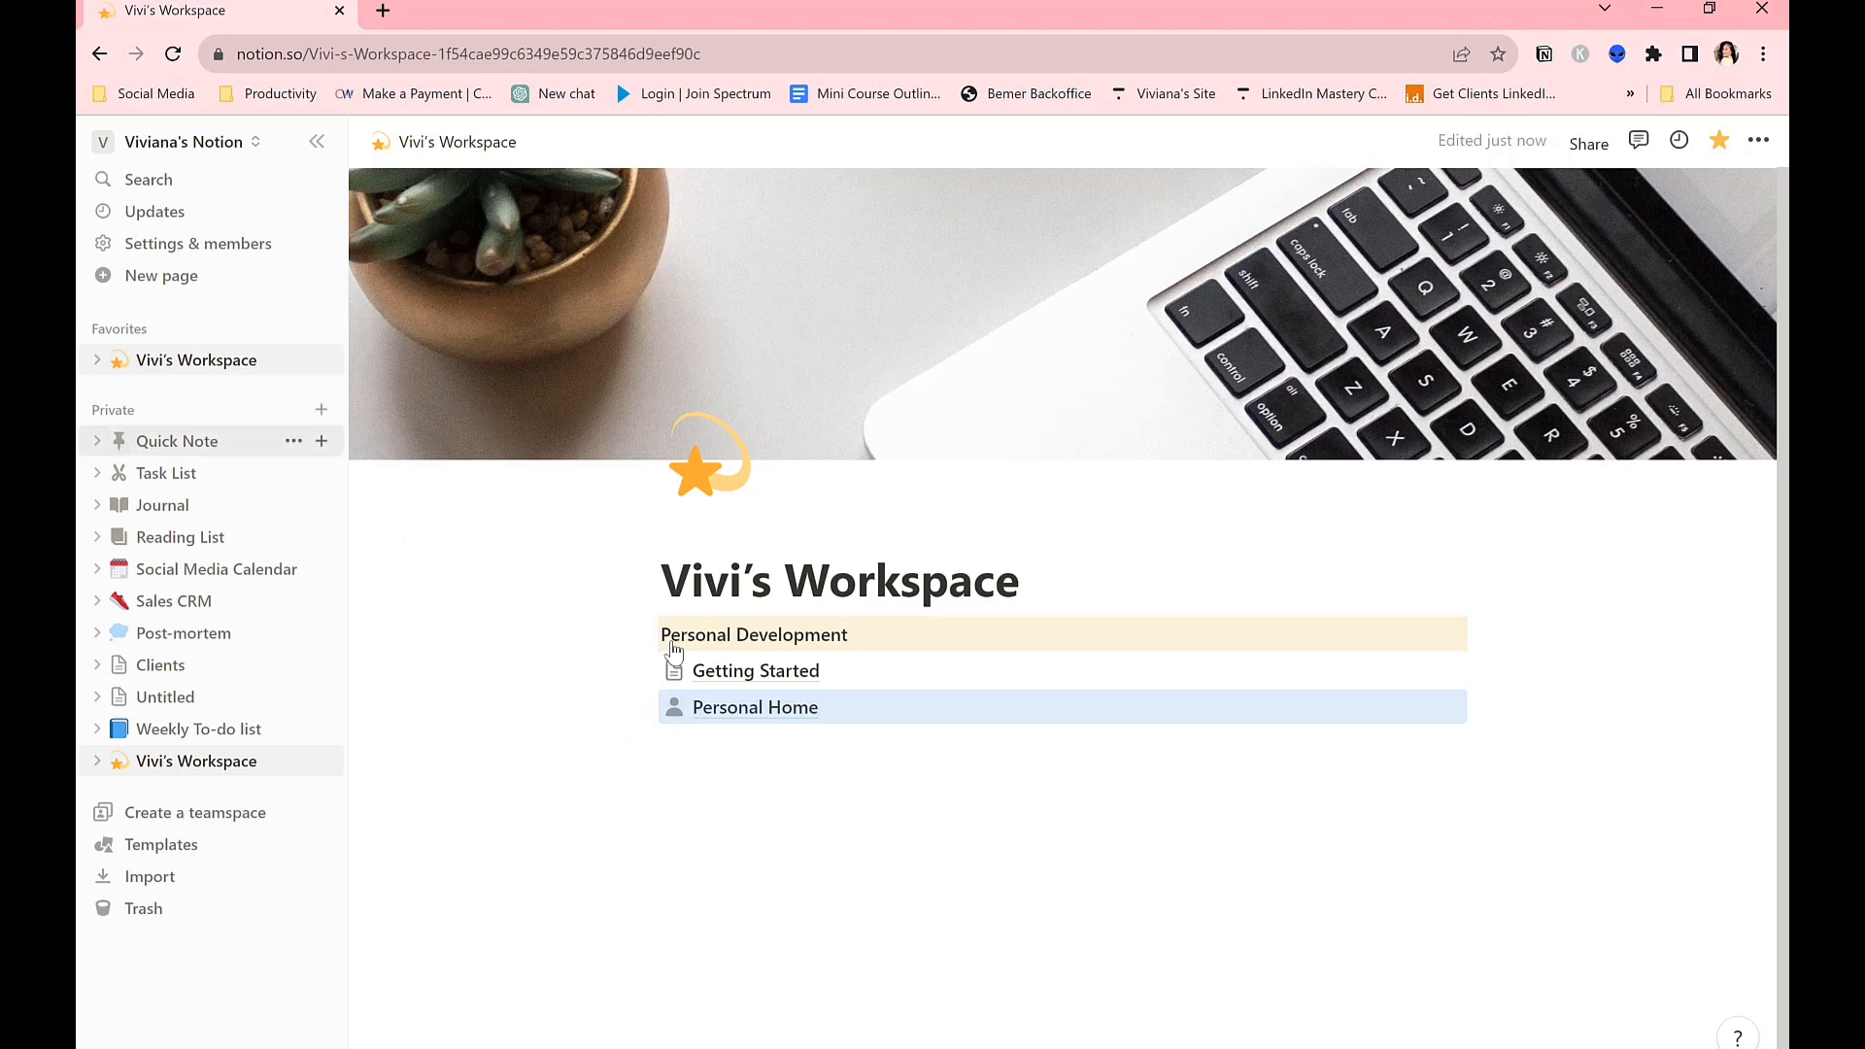
{"action": "left_click", "coordinate": [1348, 627]}
Add the text line "Coaches" below Personal Home, leaving two blank lines between, and give it a green background.
{"action": "left_click", "coordinate": [741, 817]}
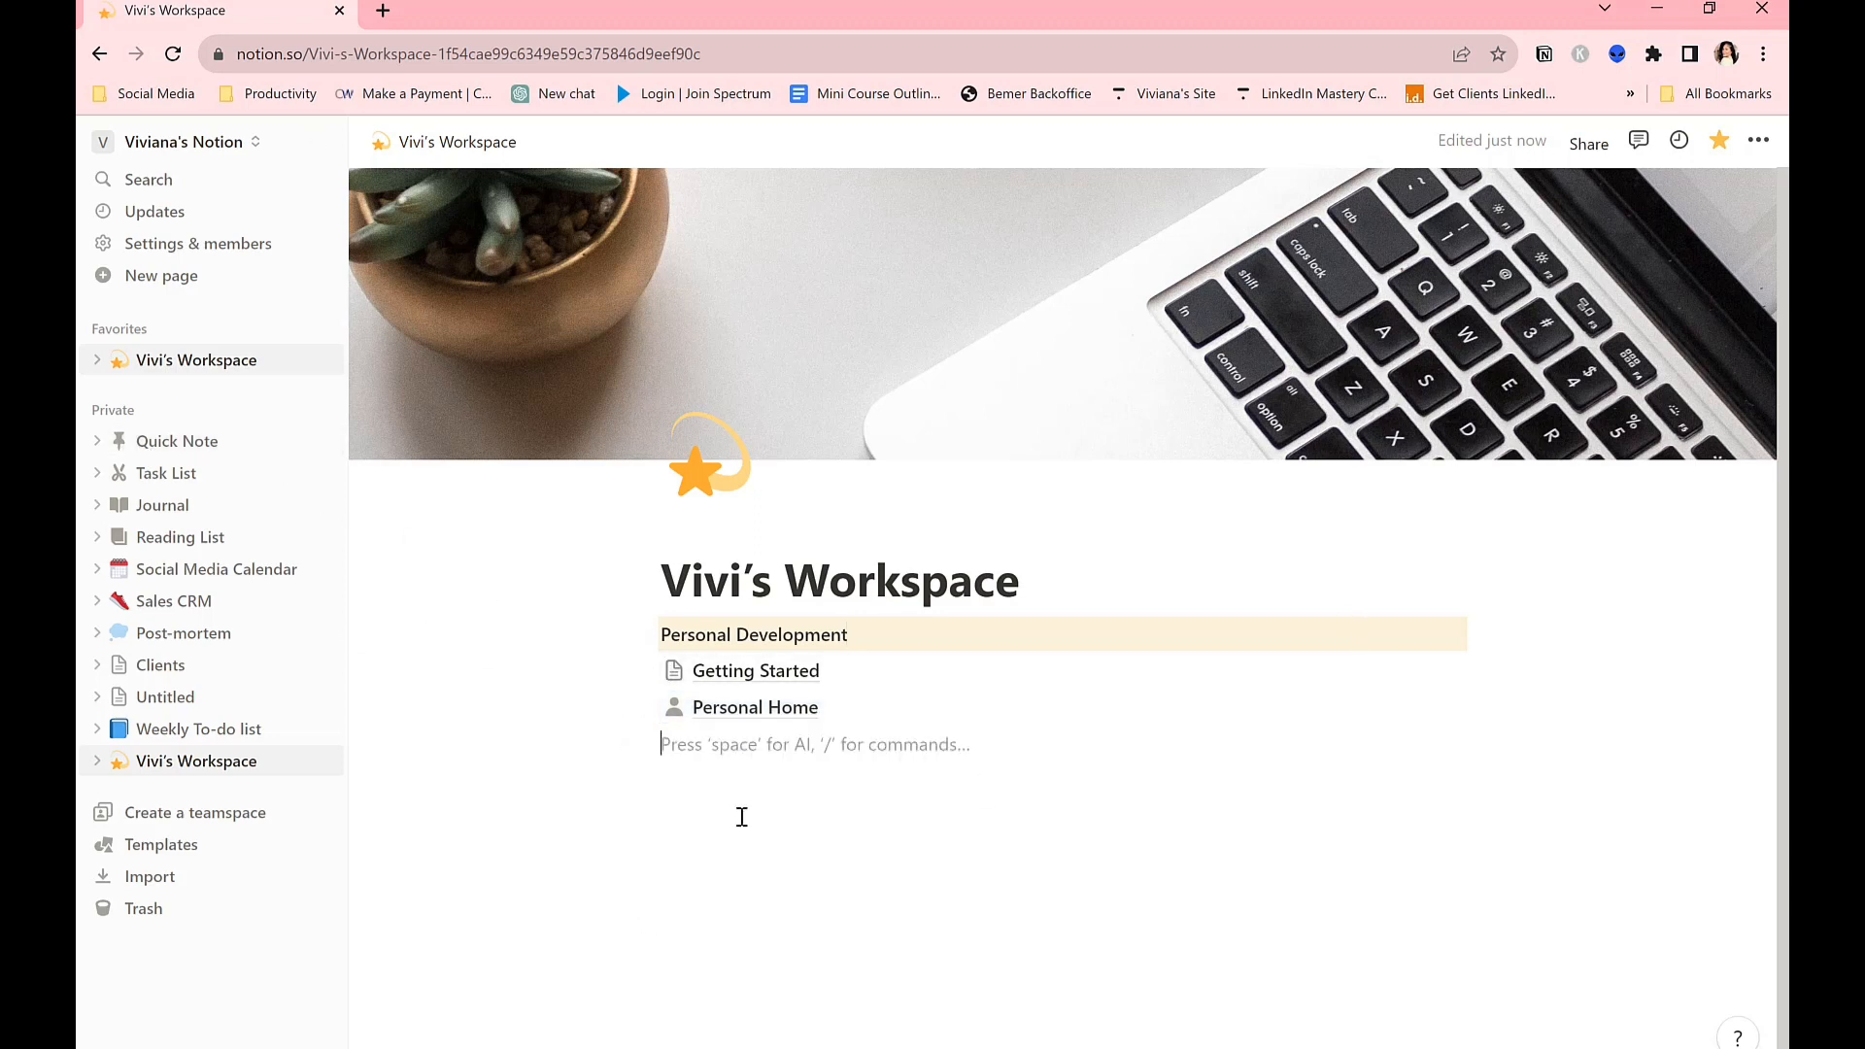
{"action": "key", "text": "Return"}
{"action": "key", "text": "Return"}
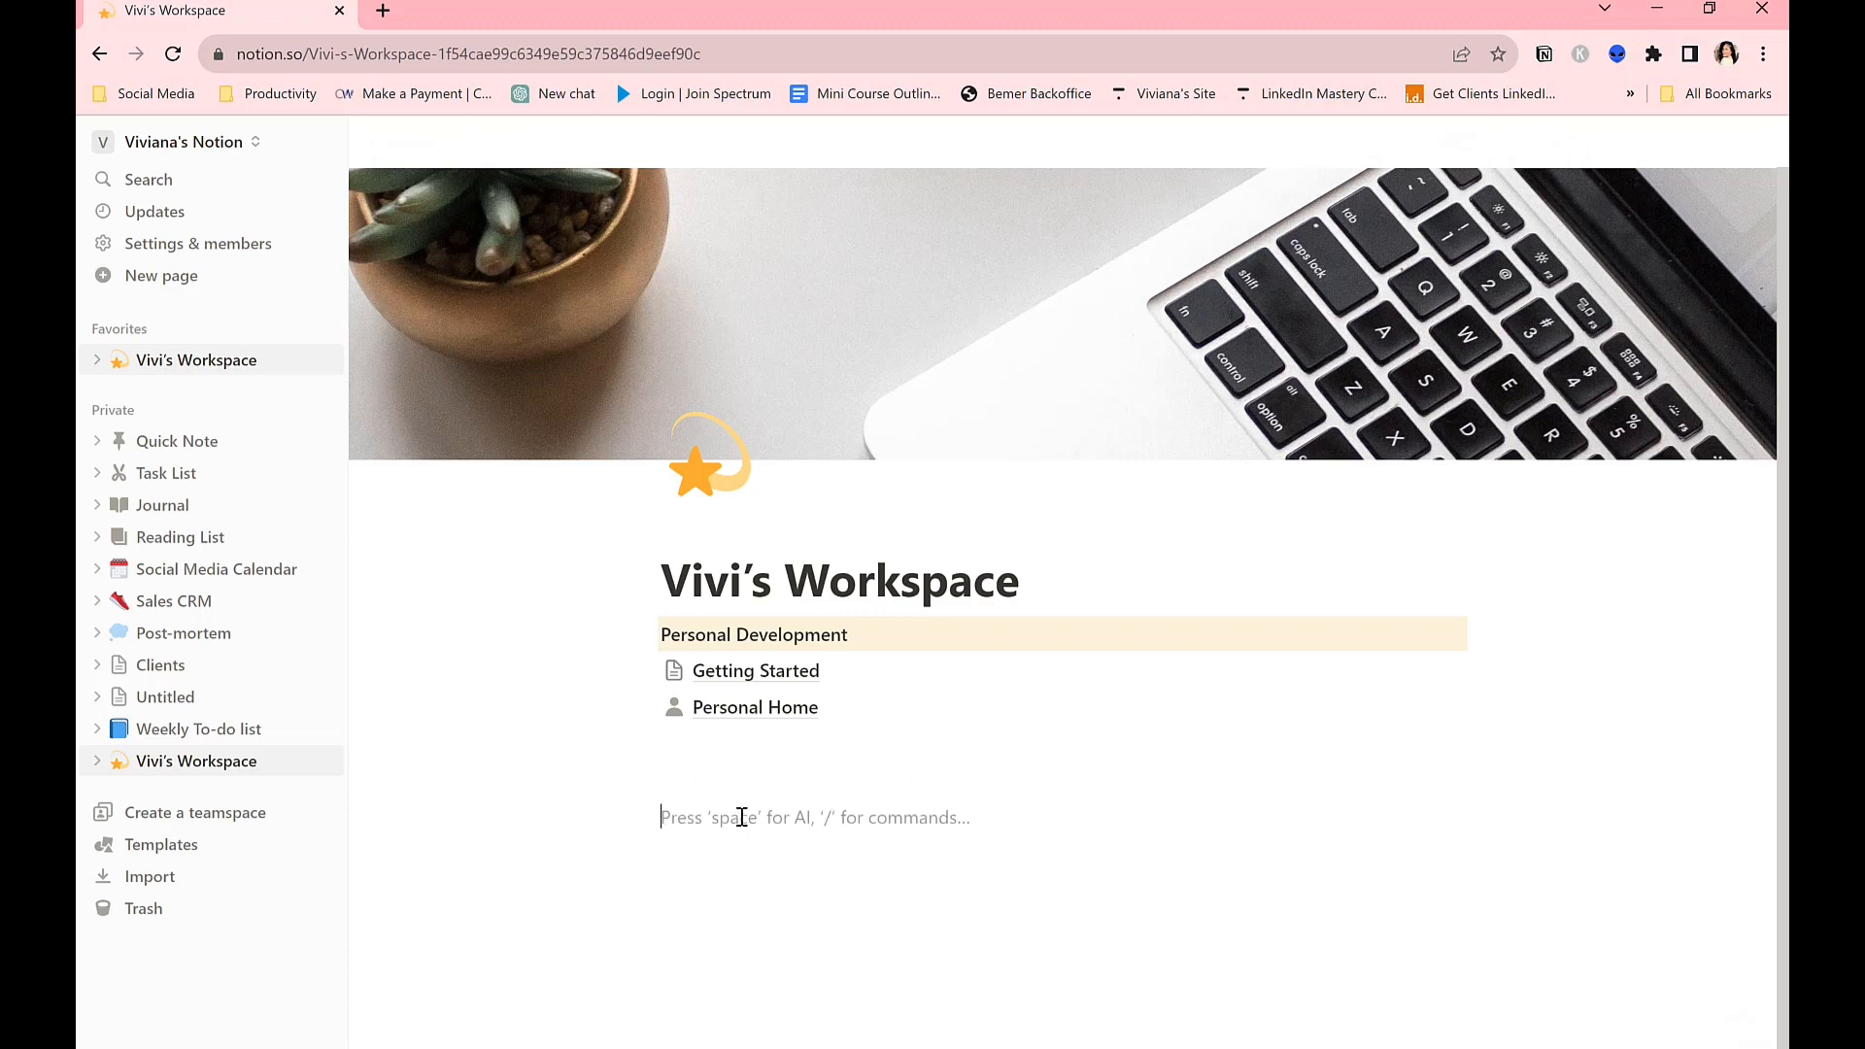
{"action": "type", "text": "Coaches"}
{"action": "left_click_drag", "start_coordinate": [741, 817], "coordinate": [619, 816]}
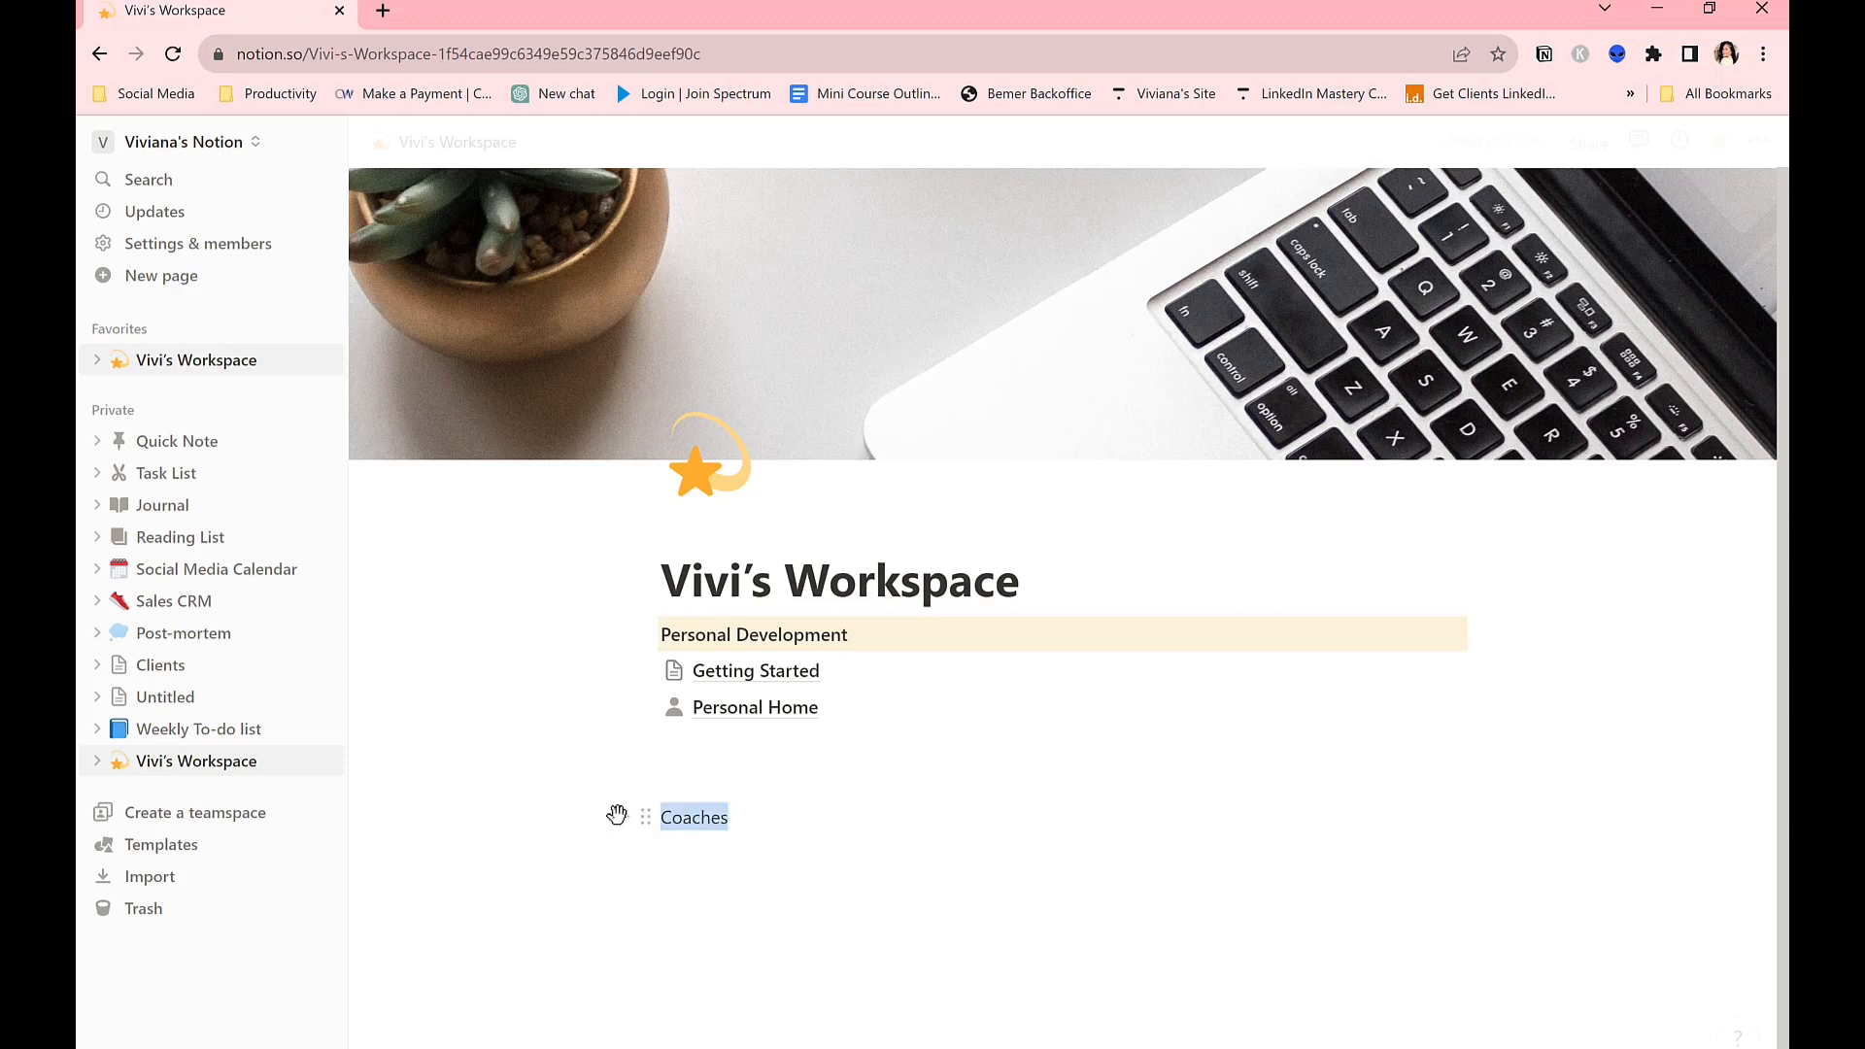
{"action": "left_click", "coordinate": [649, 817]}
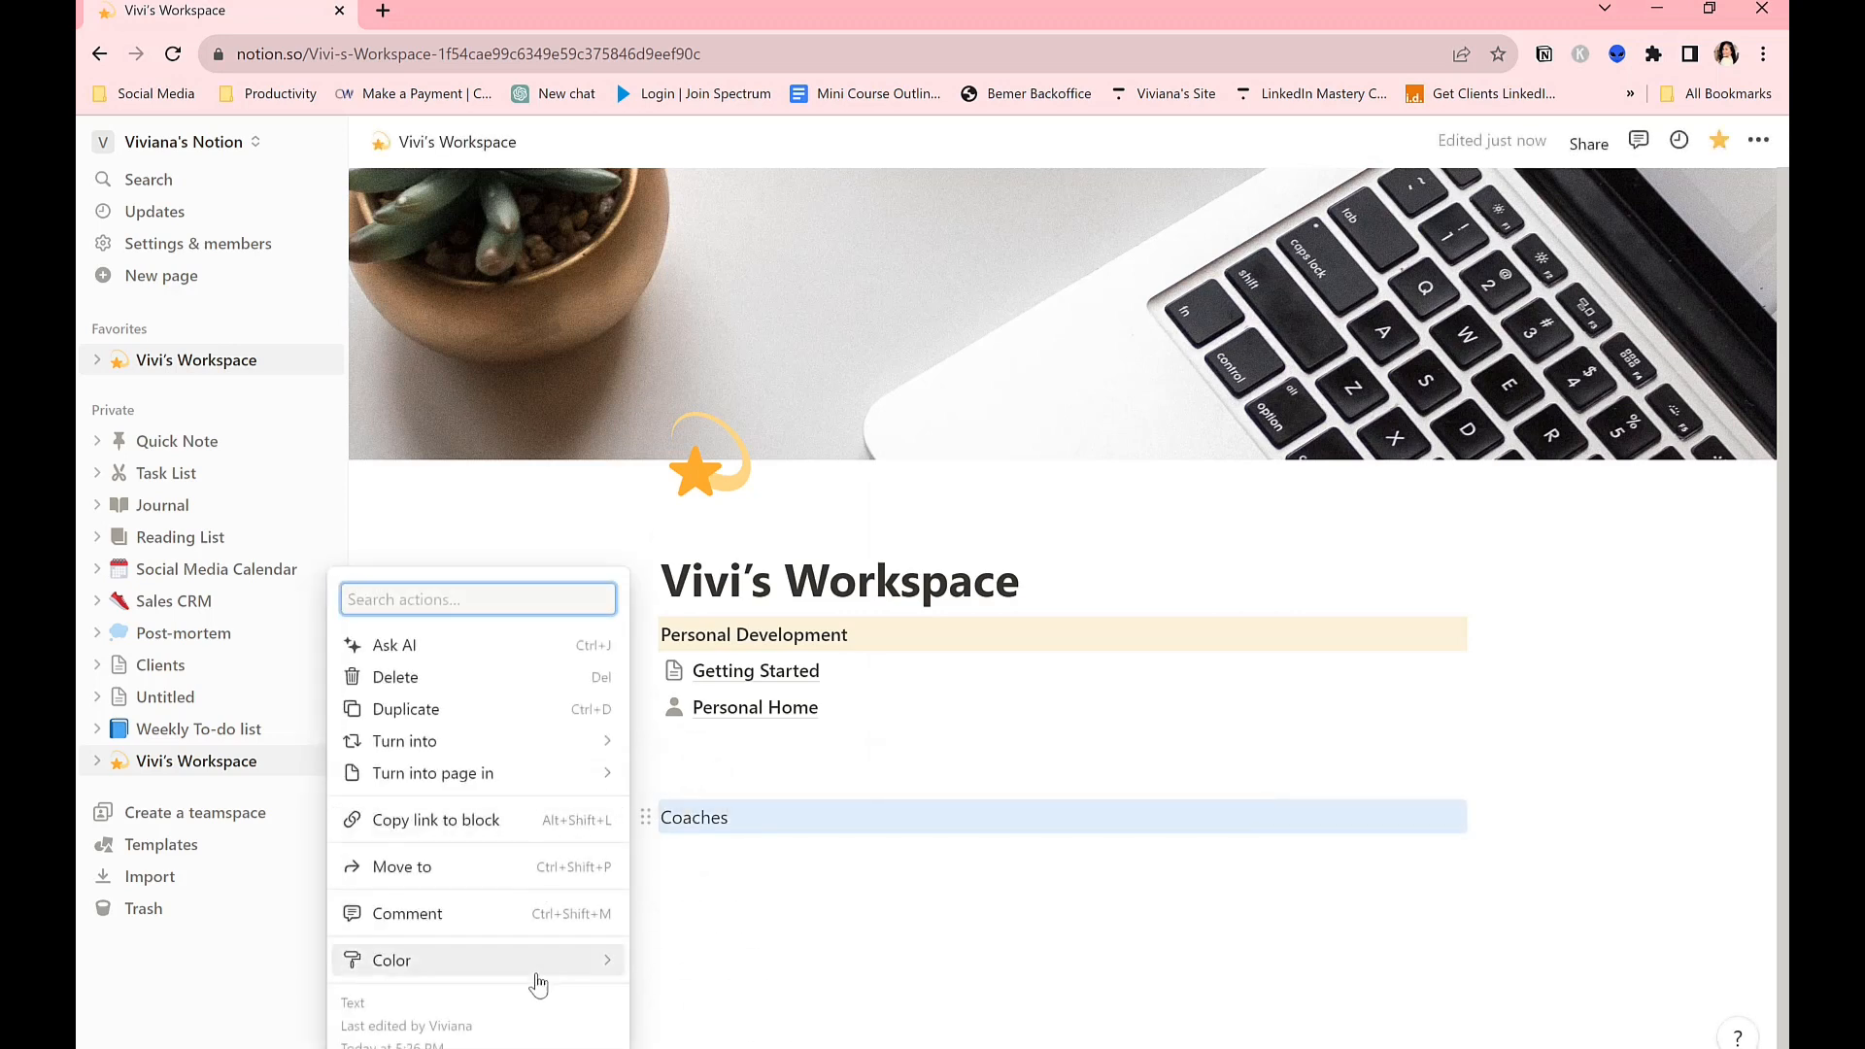
{"action": "mouse_move", "coordinate": [544, 962]}
{"action": "scroll", "coordinate": [719, 970], "scroll_direction": "down", "scroll_amount": 2}
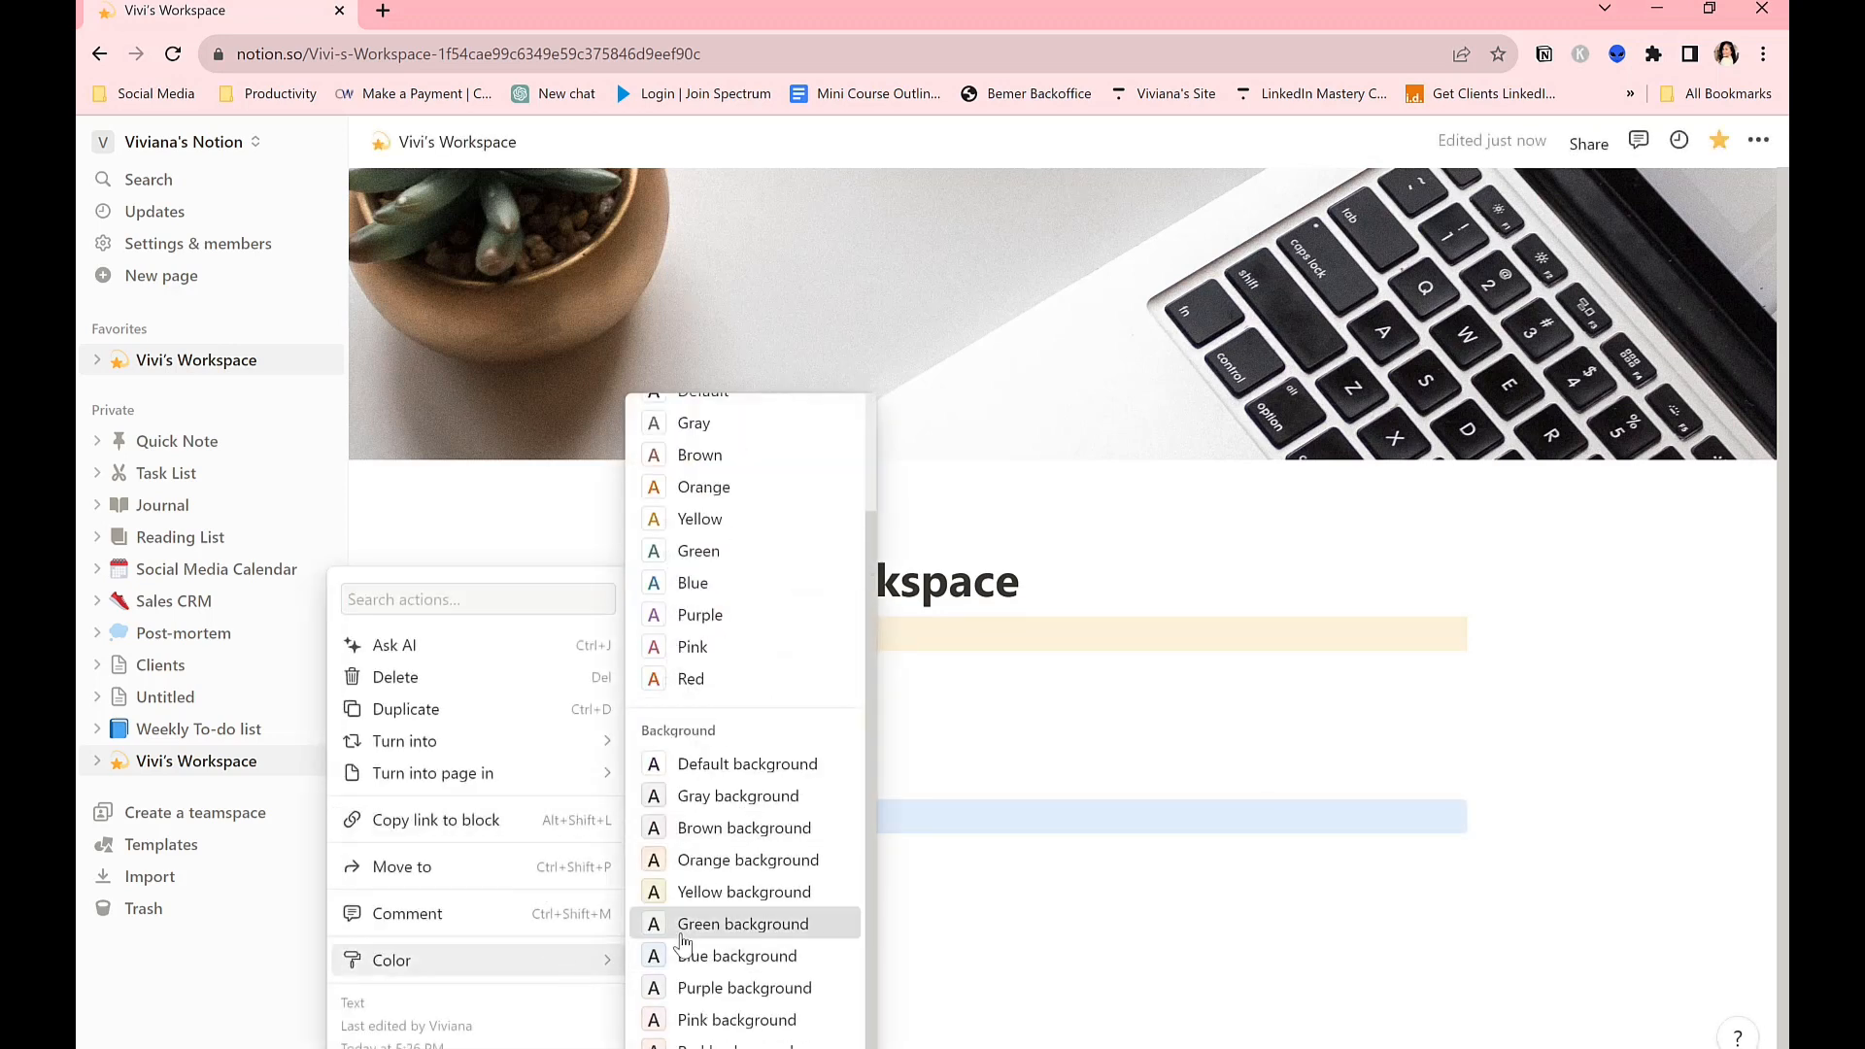
{"action": "left_click", "coordinate": [680, 927]}
Place the "Coaches" line in a second column beside "Personal Development".
{"action": "left_click_drag", "start_coordinate": [649, 814], "coordinate": [1487, 624]}
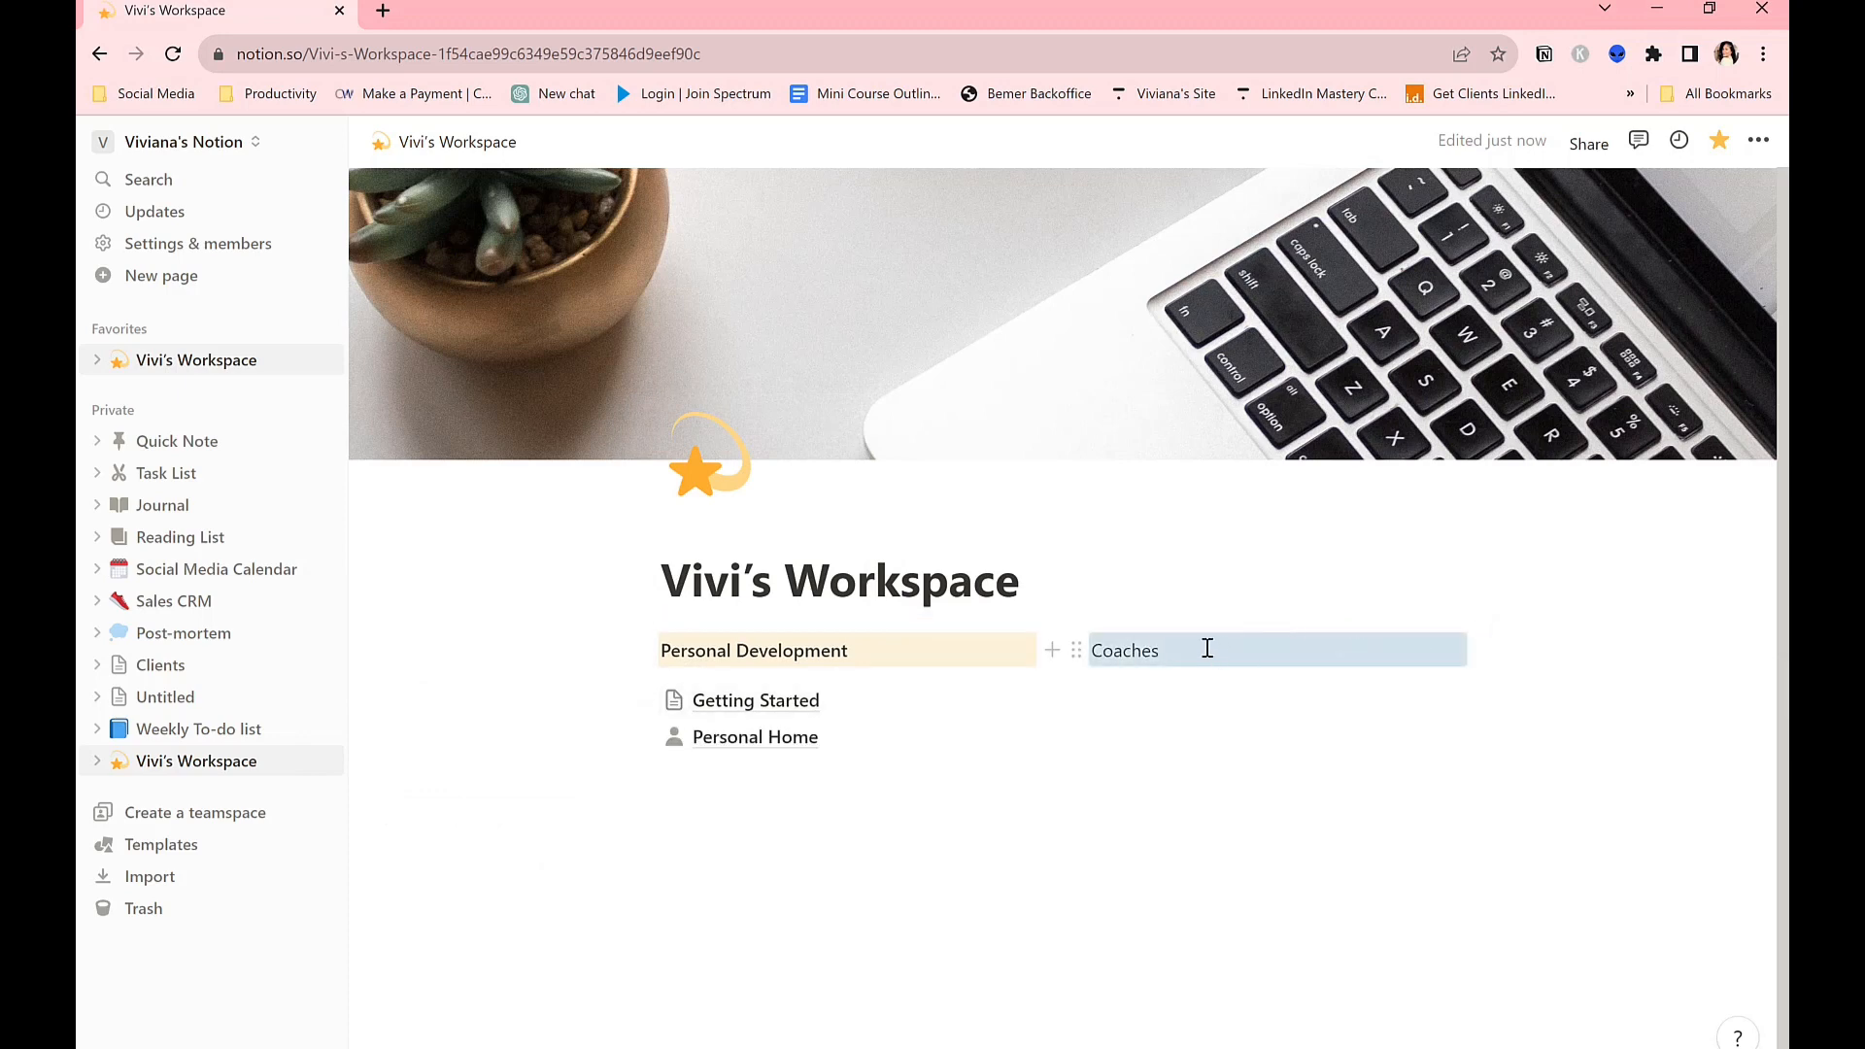
{"action": "key", "text": "ctrl+z"}
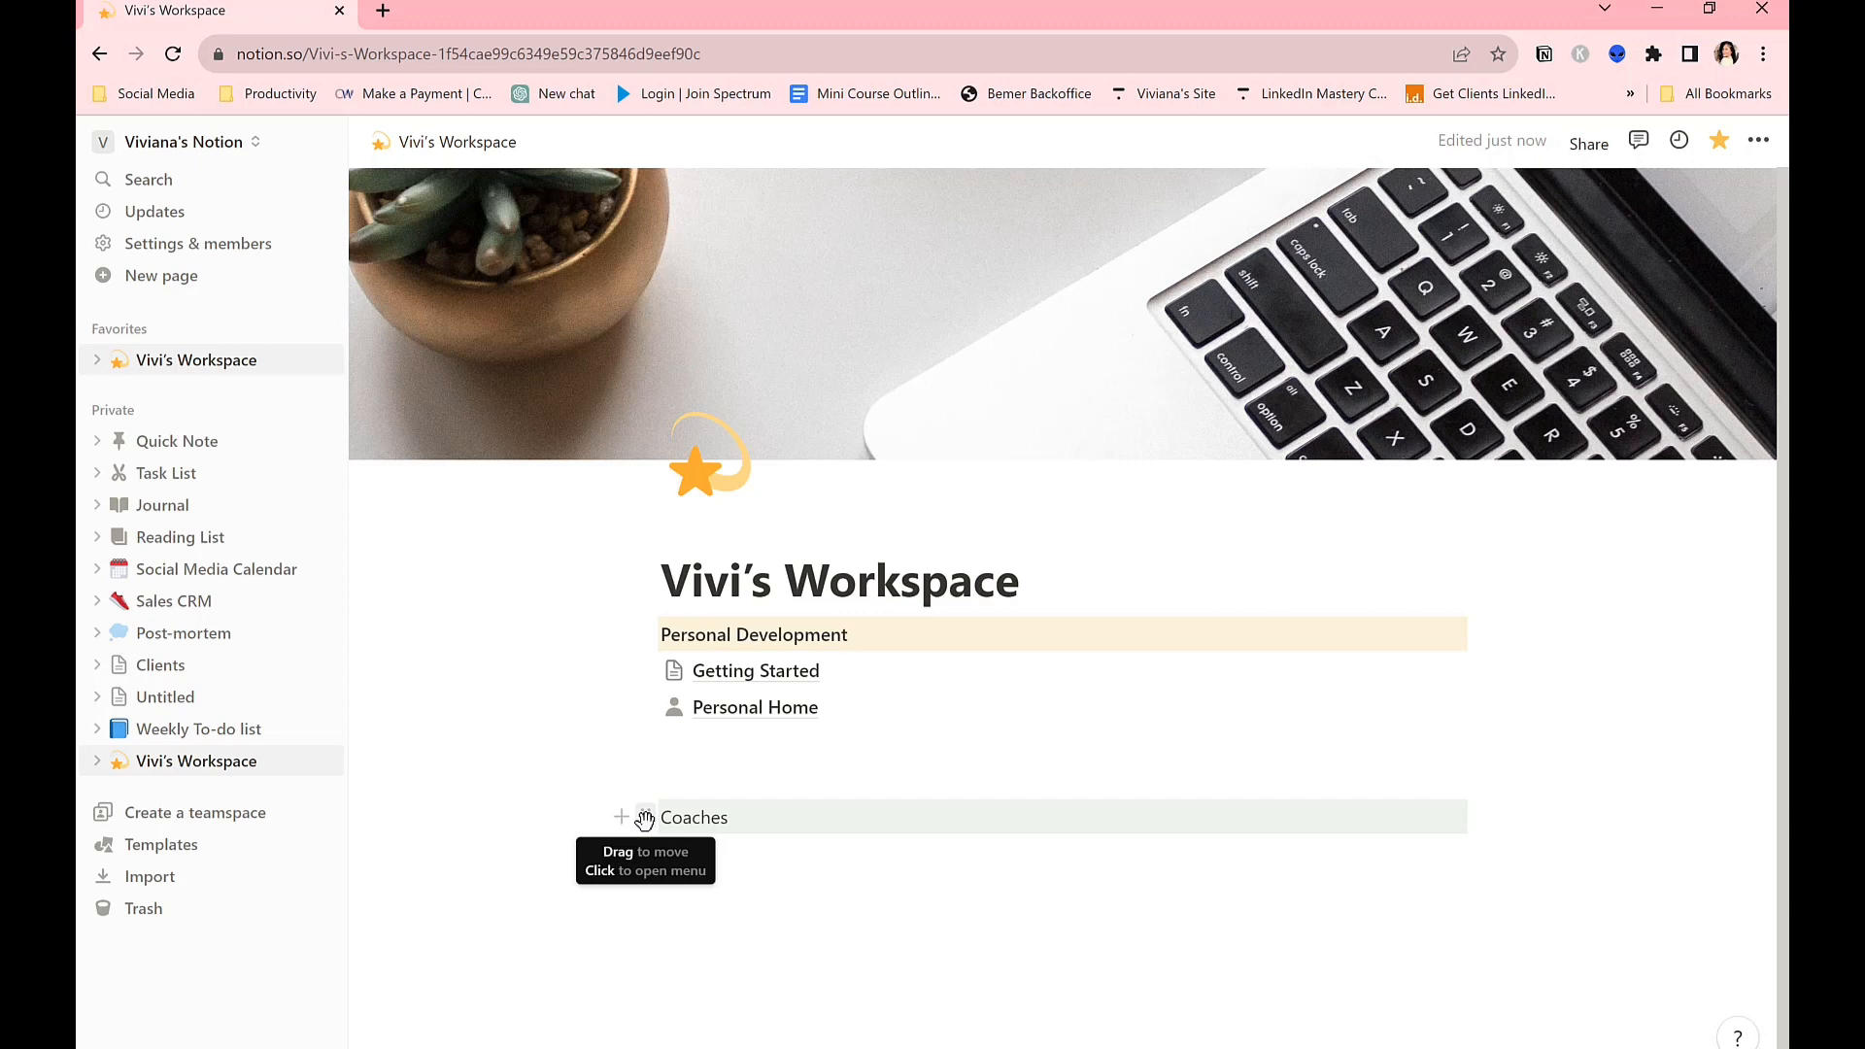
{"action": "left_click_drag", "start_coordinate": [645, 819], "coordinate": [1511, 641]}
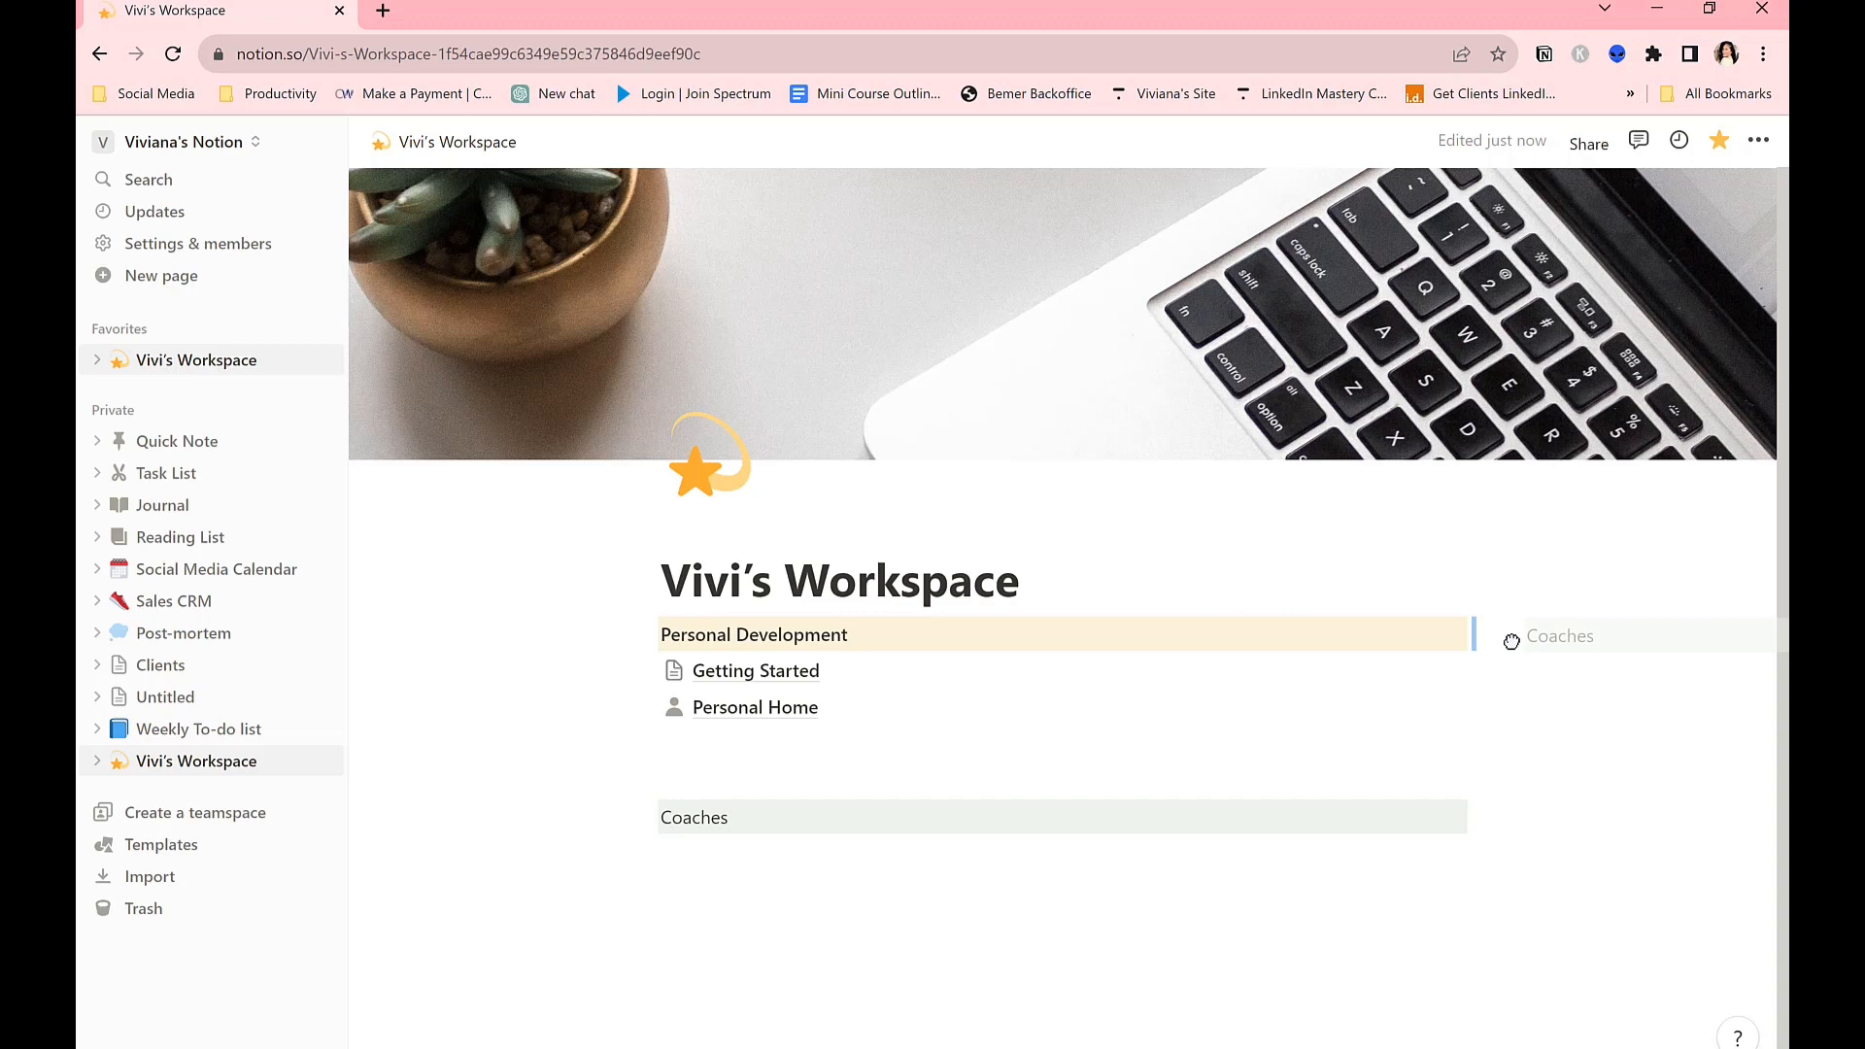
{"action": "left_click_drag", "start_coordinate": [1512, 641], "coordinate": [1511, 642]}
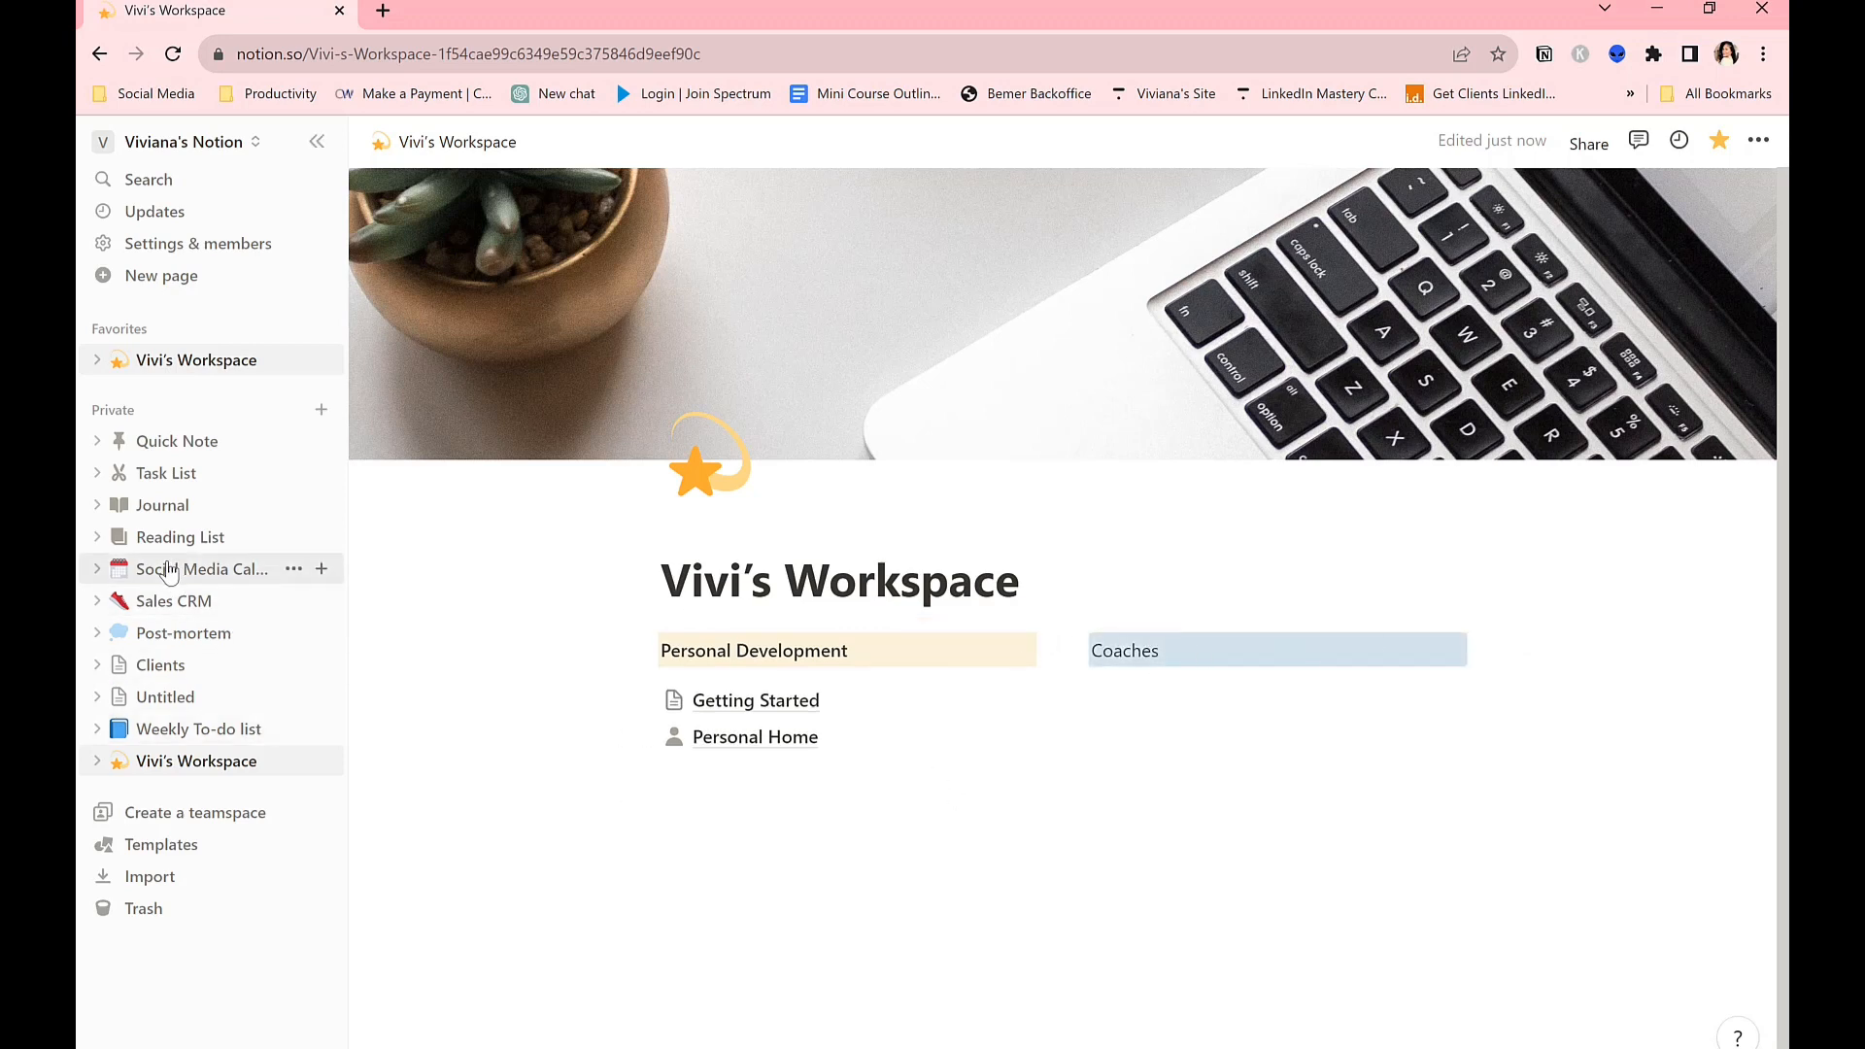
Move the Reading List and Sales CRM pages into the second column below "Coaches".
{"action": "mouse_move", "coordinate": [169, 571]}
{"action": "left_mouse_down"}
{"action": "mouse_move", "coordinate": [269, 601]}
{"action": "mouse_move", "coordinate": [191, 599]}
{"action": "left_mouse_up"}
{"action": "left_click_drag", "start_coordinate": [206, 534], "coordinate": [1407, 691]}
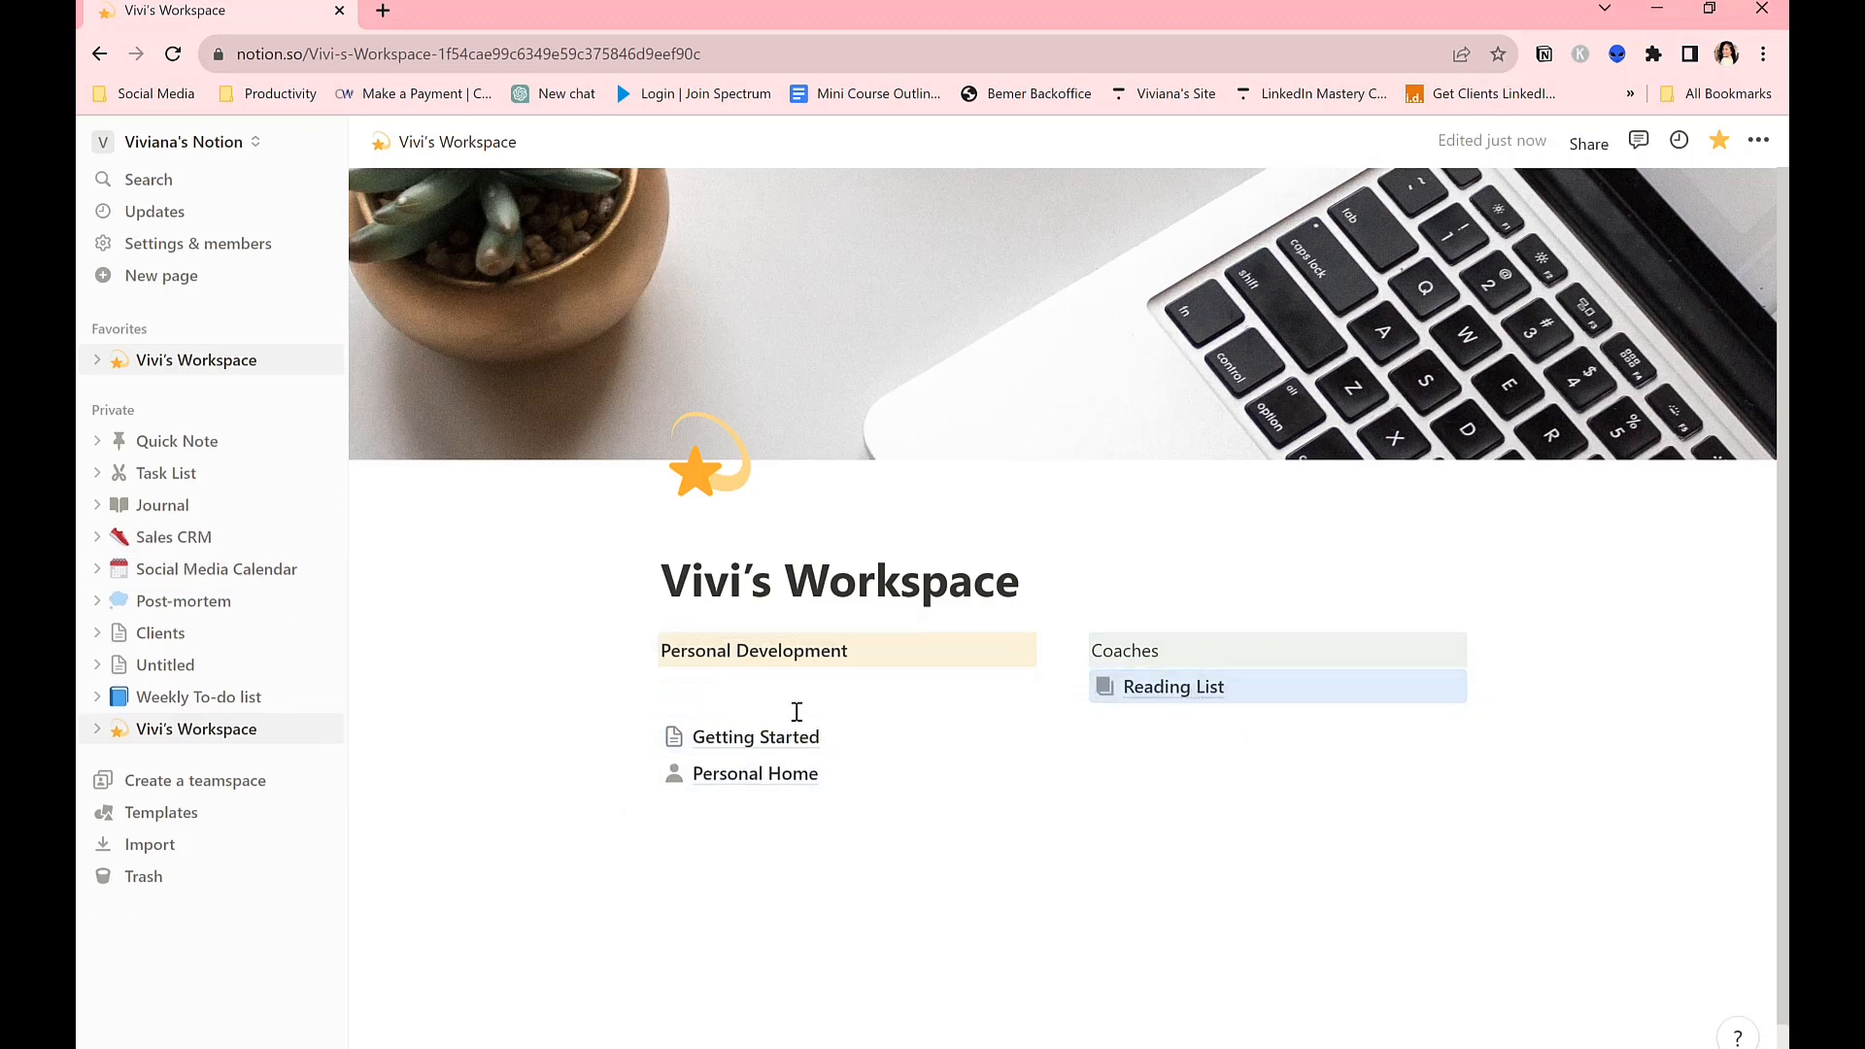
{"action": "left_click_drag", "start_coordinate": [181, 541], "coordinate": [1326, 670]}
Move Getting Started and Personal Home into the first column, in that order, directly below "Personal Development".
{"action": "left_click", "coordinate": [706, 740]}
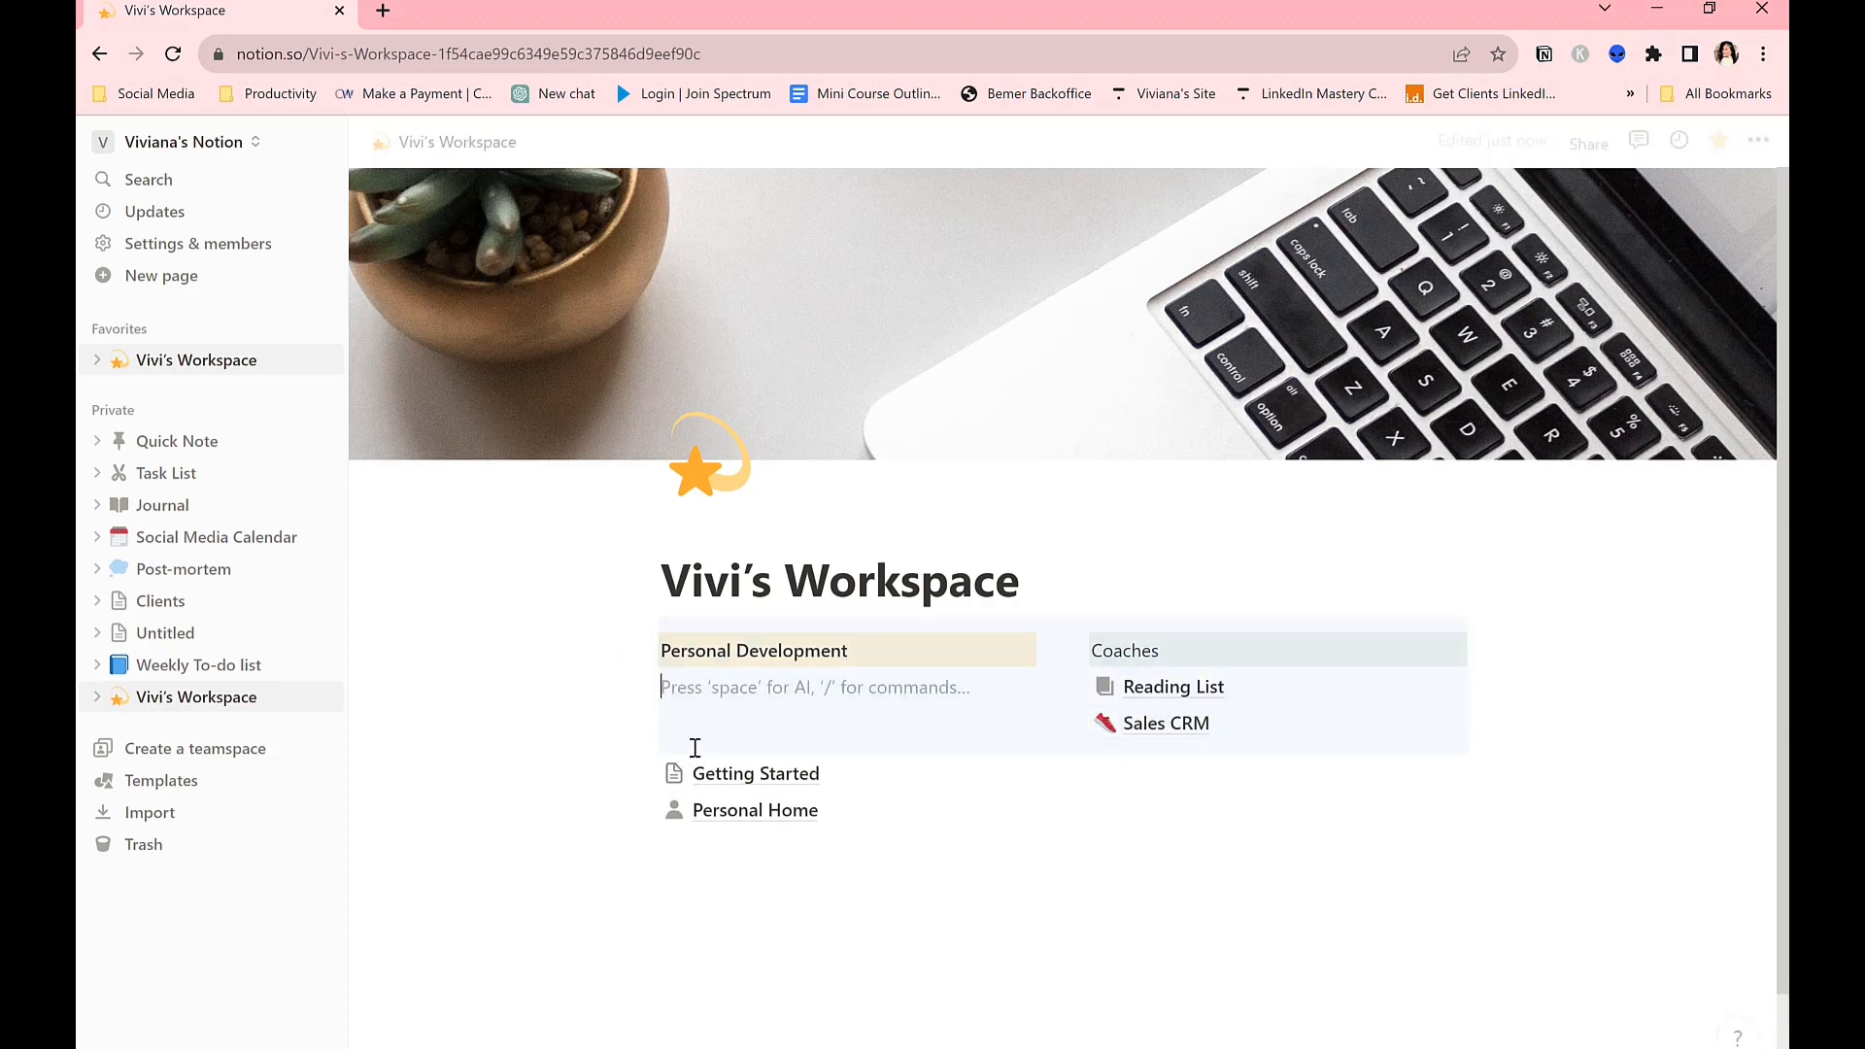
{"action": "key", "text": "Down"}
{"action": "key", "text": "Down"}
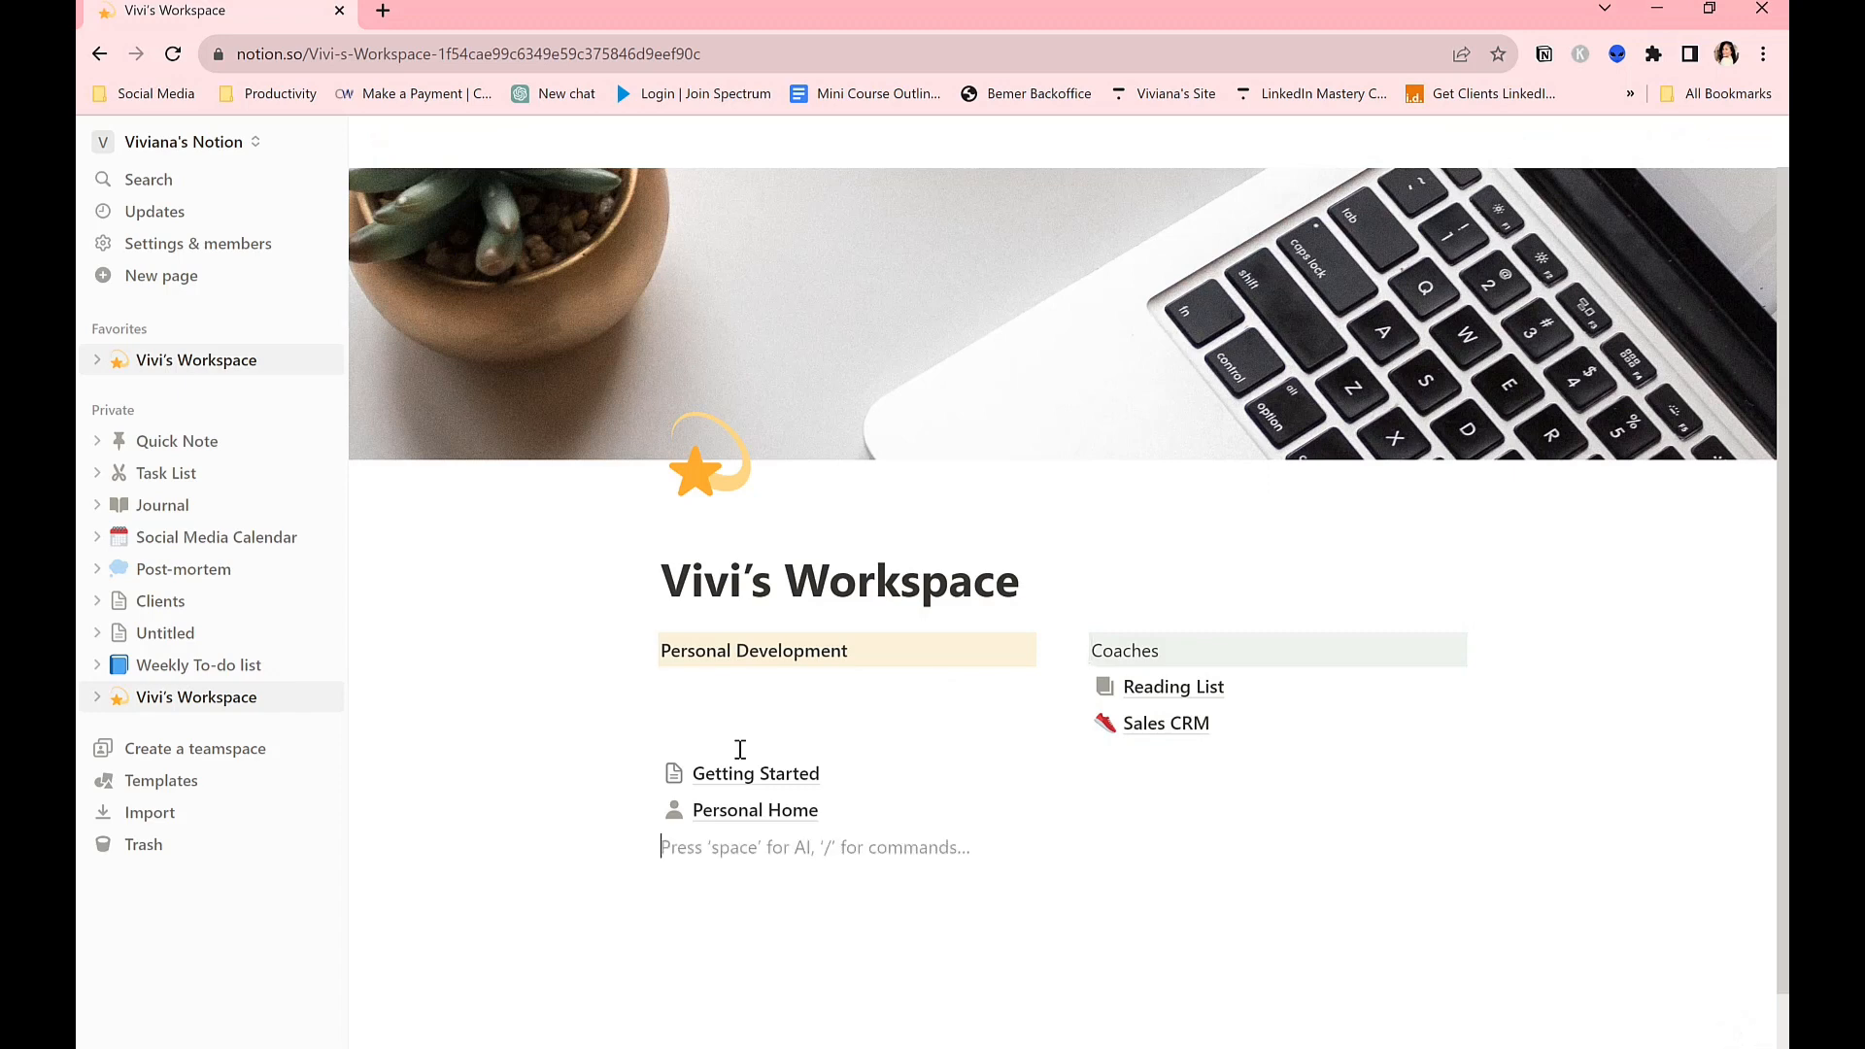
{"action": "left_click_drag", "start_coordinate": [645, 810], "coordinate": [659, 688]}
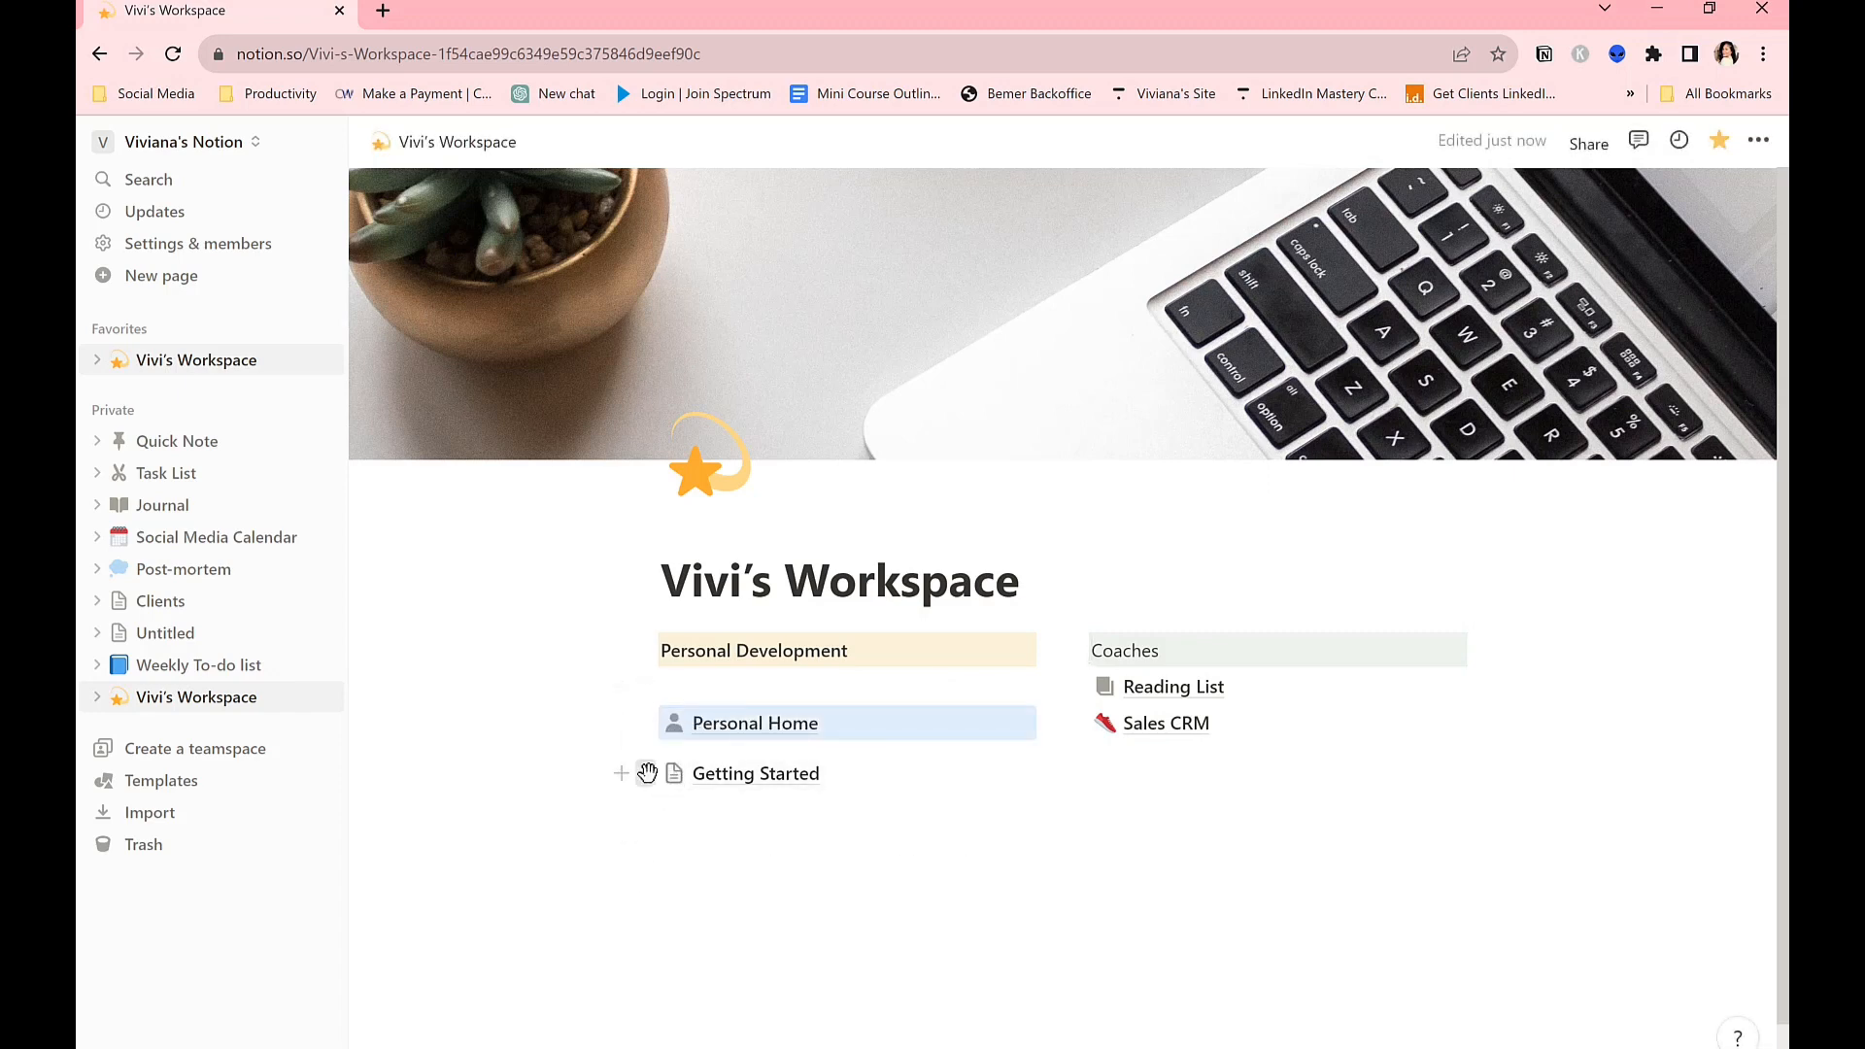
{"action": "left_click_drag", "start_coordinate": [645, 773], "coordinate": [658, 688]}
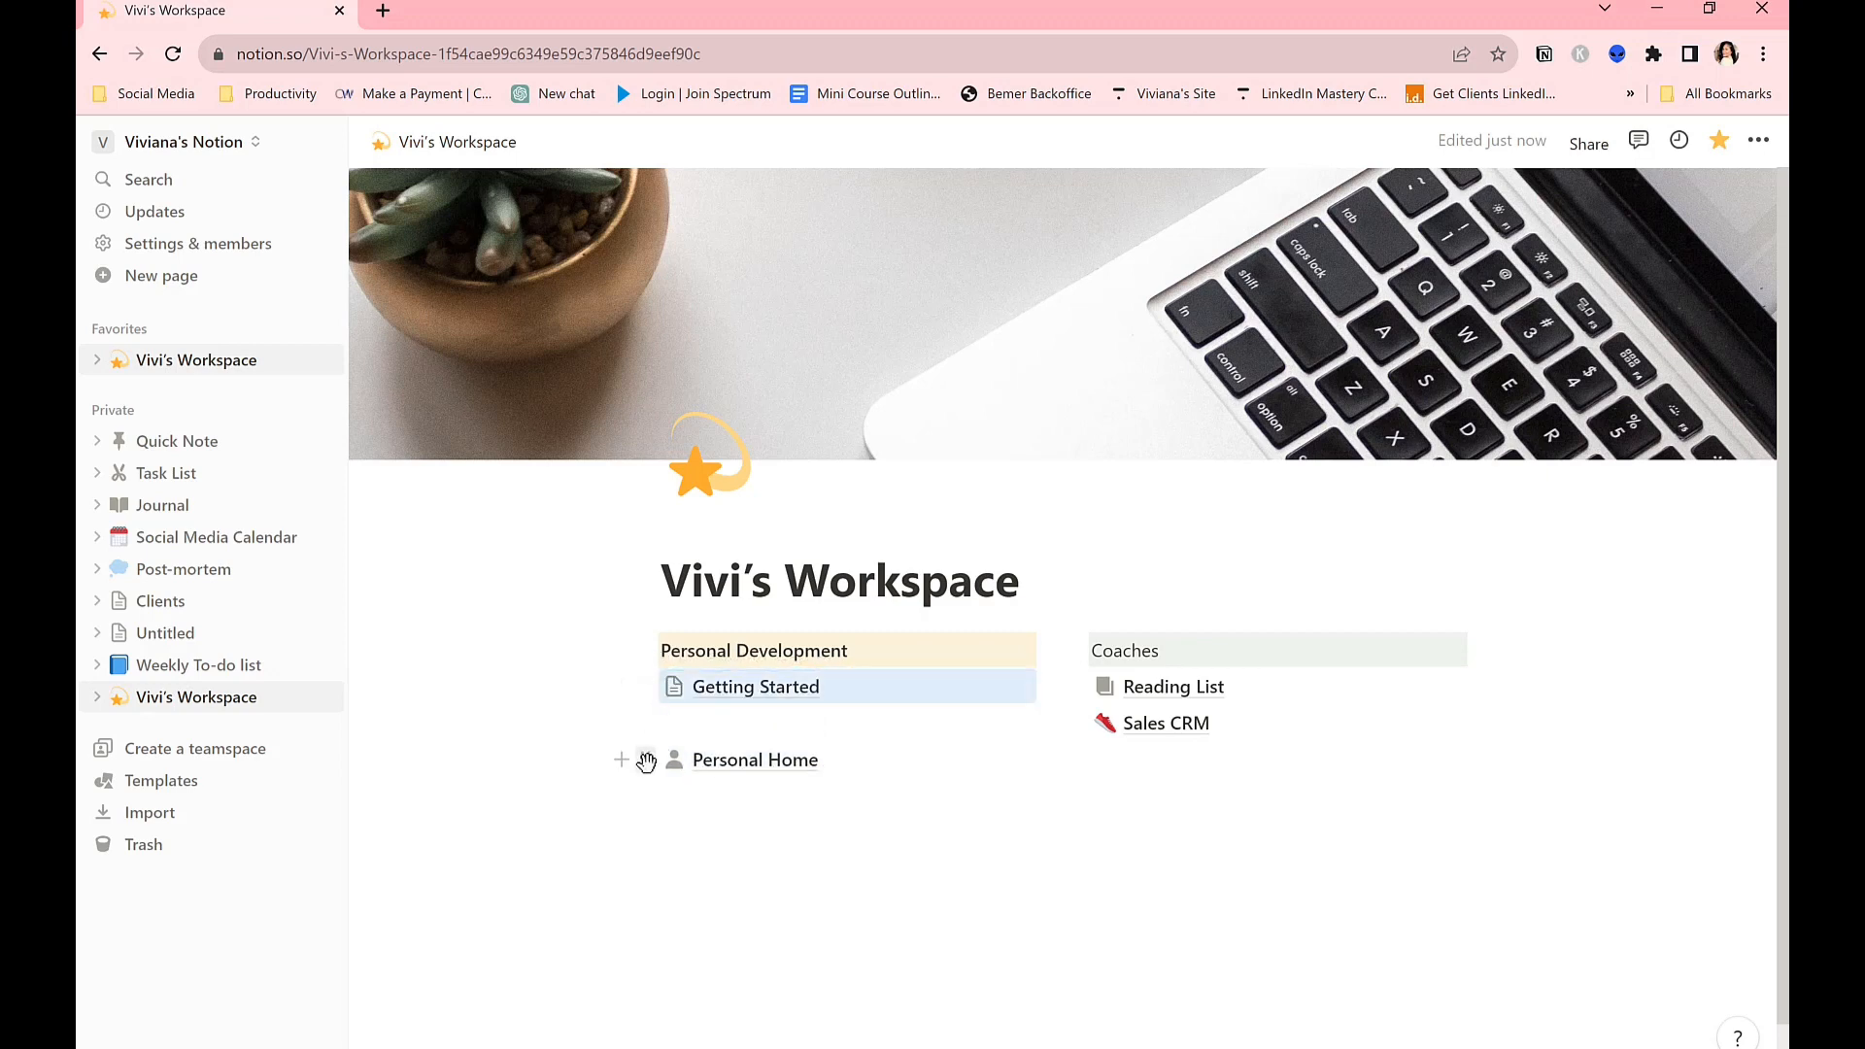
{"action": "left_click_drag", "start_coordinate": [646, 760], "coordinate": [654, 724]}
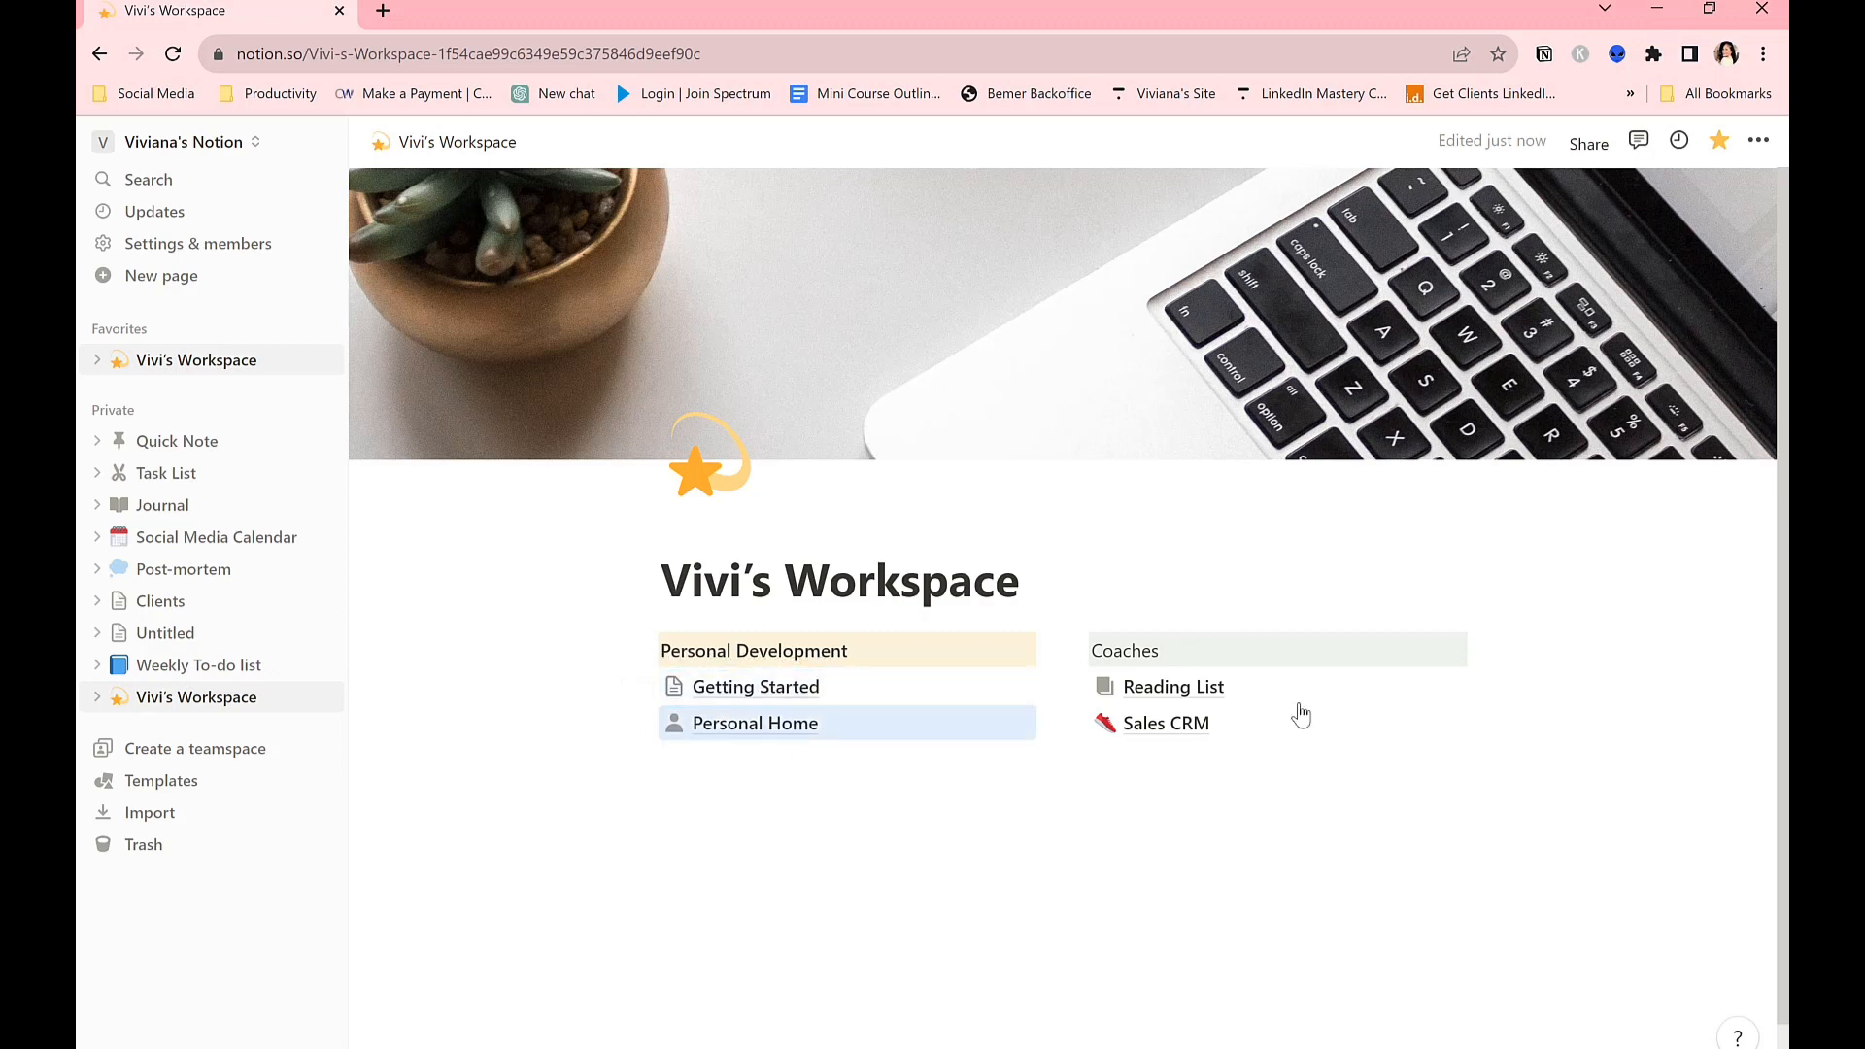
Add the text line "Marketing" below Personal Home in the first column and give it a blue background.
{"action": "left_click", "coordinate": [712, 788]}
{"action": "key", "text": "Return"}
{"action": "key", "text": "Return"}
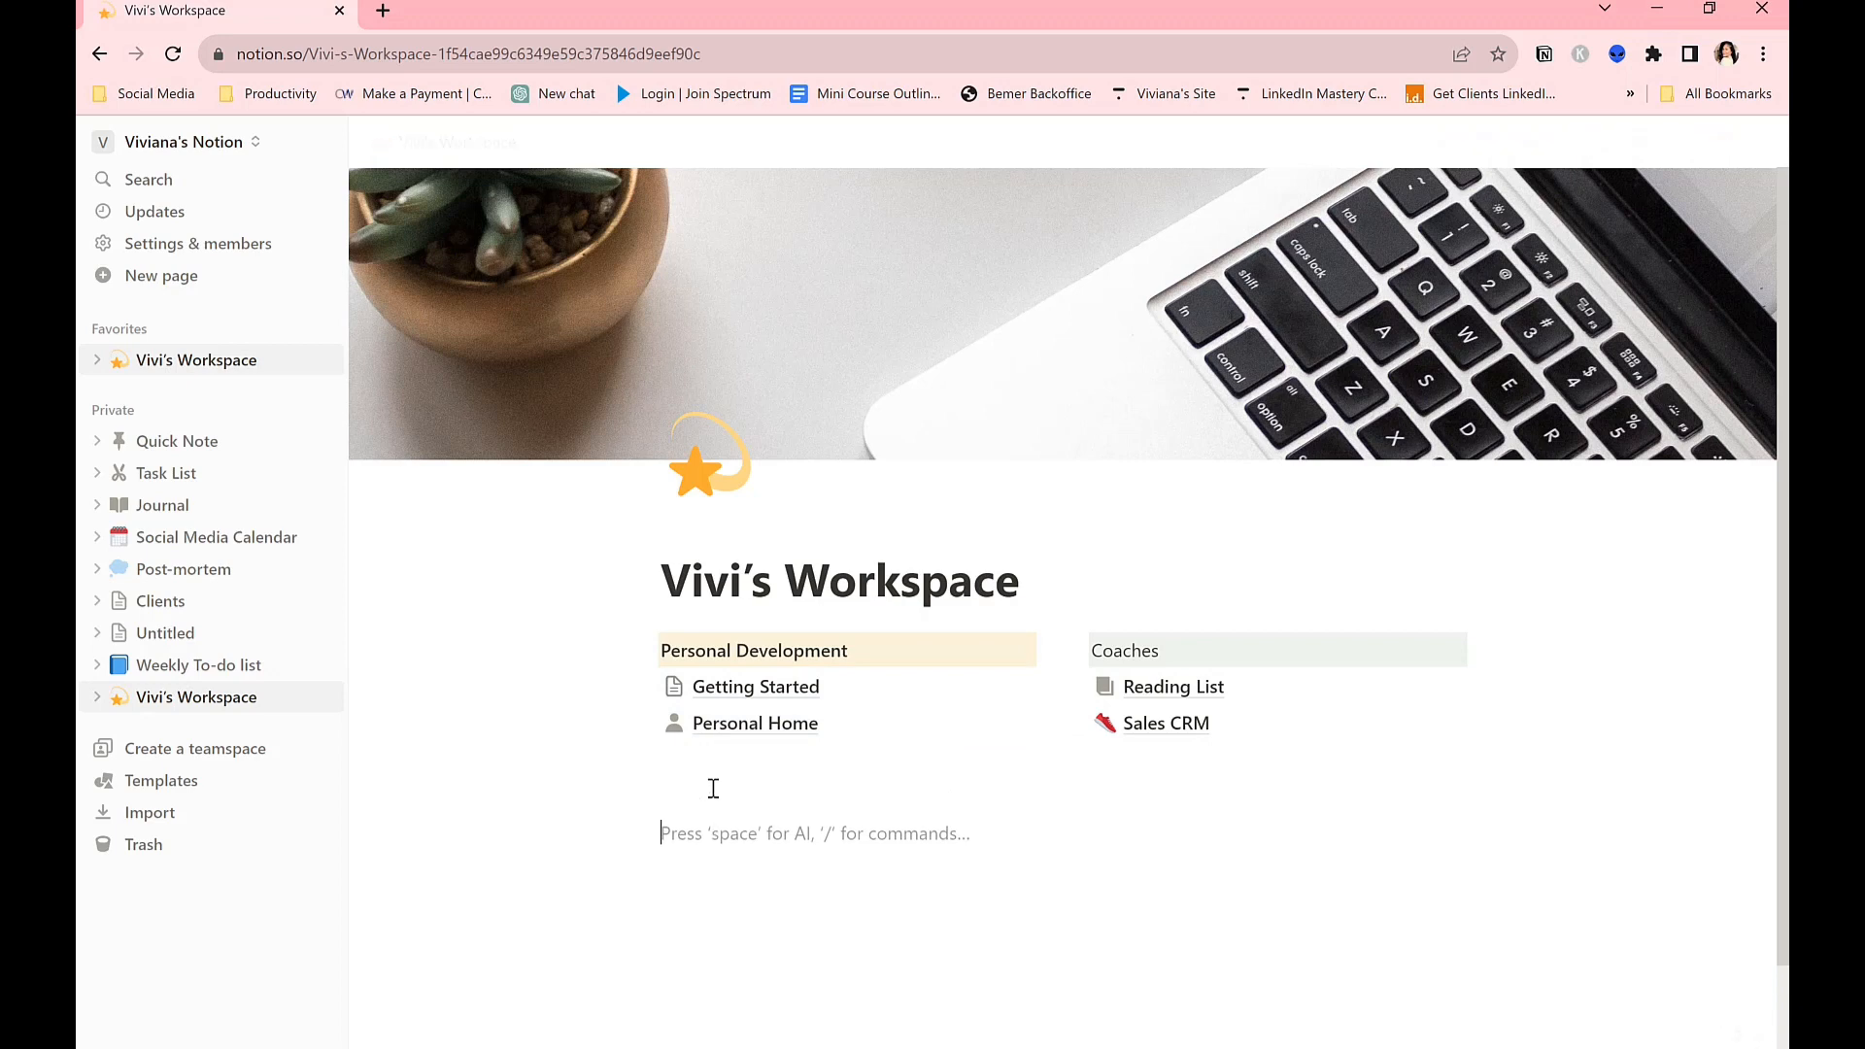
{"action": "type", "text": "Marketing"}
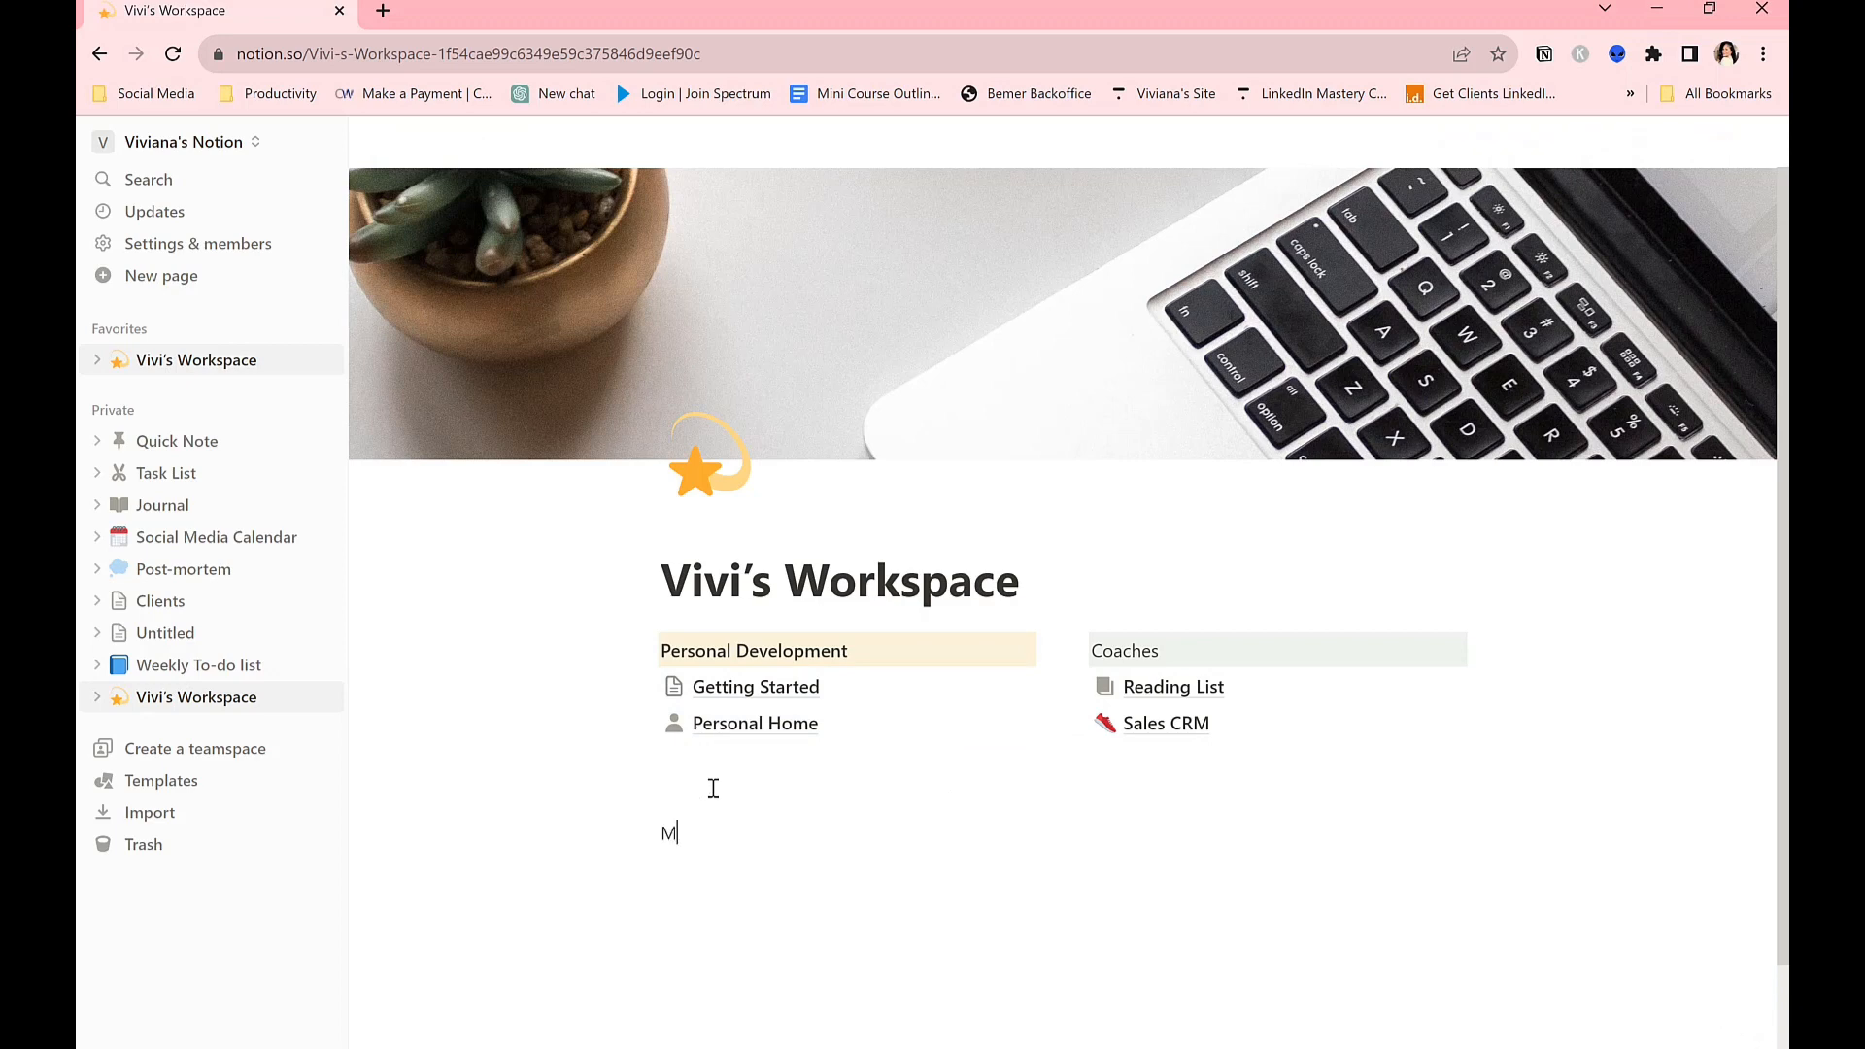
{"action": "double_click", "coordinate": [677, 831]}
{"action": "left_click", "coordinate": [646, 835]}
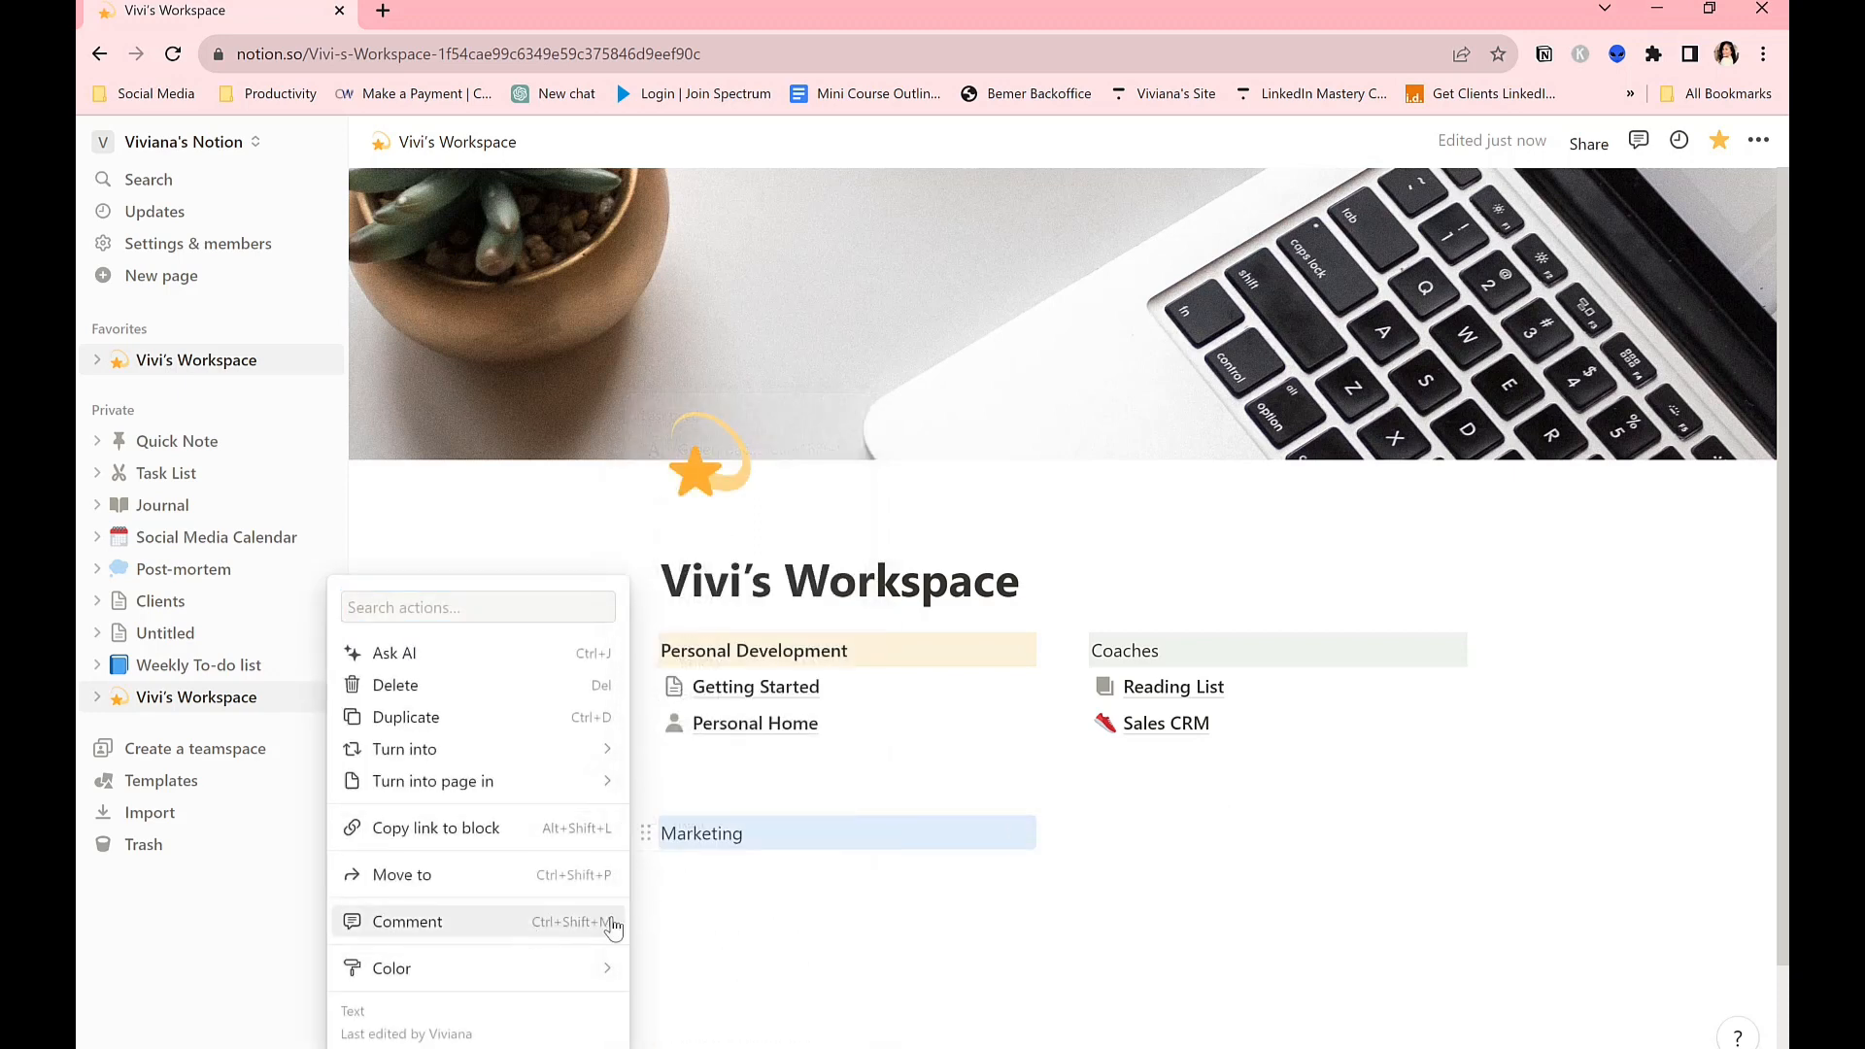
{"action": "mouse_move", "coordinate": [583, 981]}
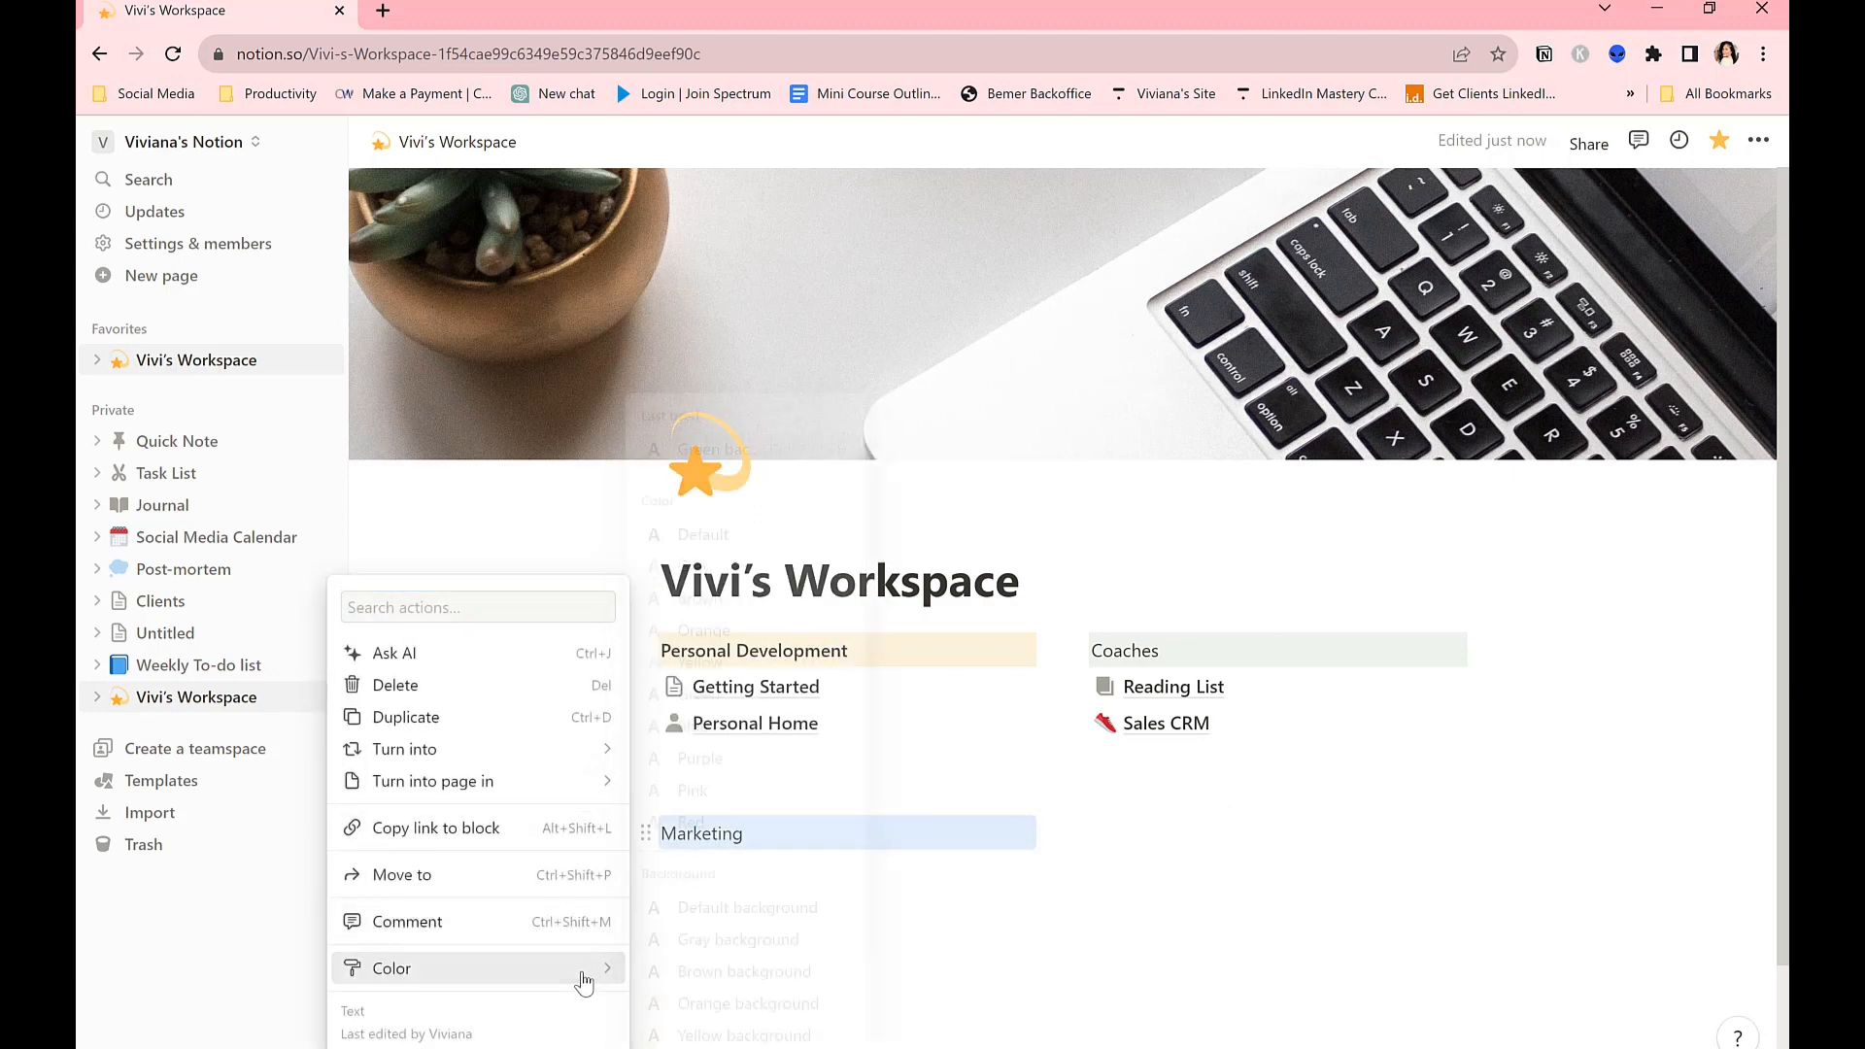
{"action": "scroll", "coordinate": [685, 971], "scroll_direction": "down", "scroll_amount": 3}
{"action": "left_click", "coordinate": [689, 954]}
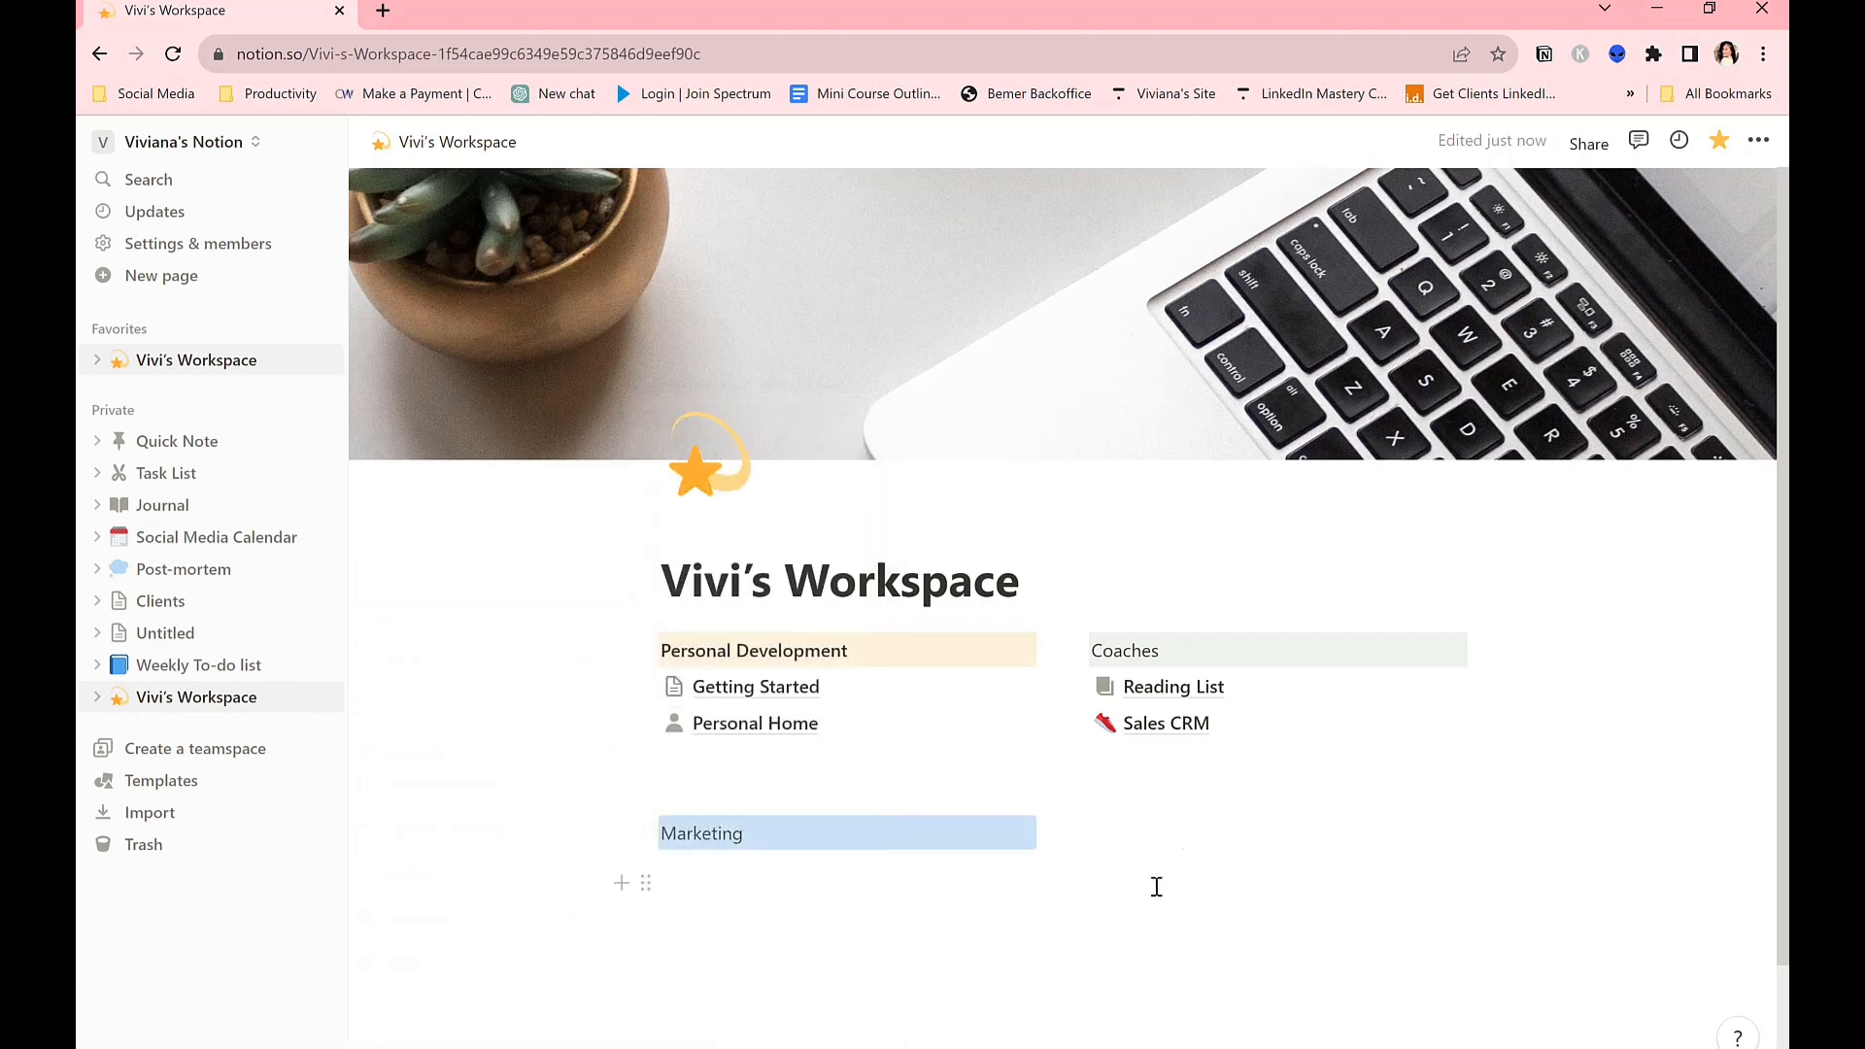
Move the Weekly To-do list and Untitled pages from the private pages onto the workspace page, directly below "Marketing".
{"action": "left_click", "coordinate": [1156, 887]}
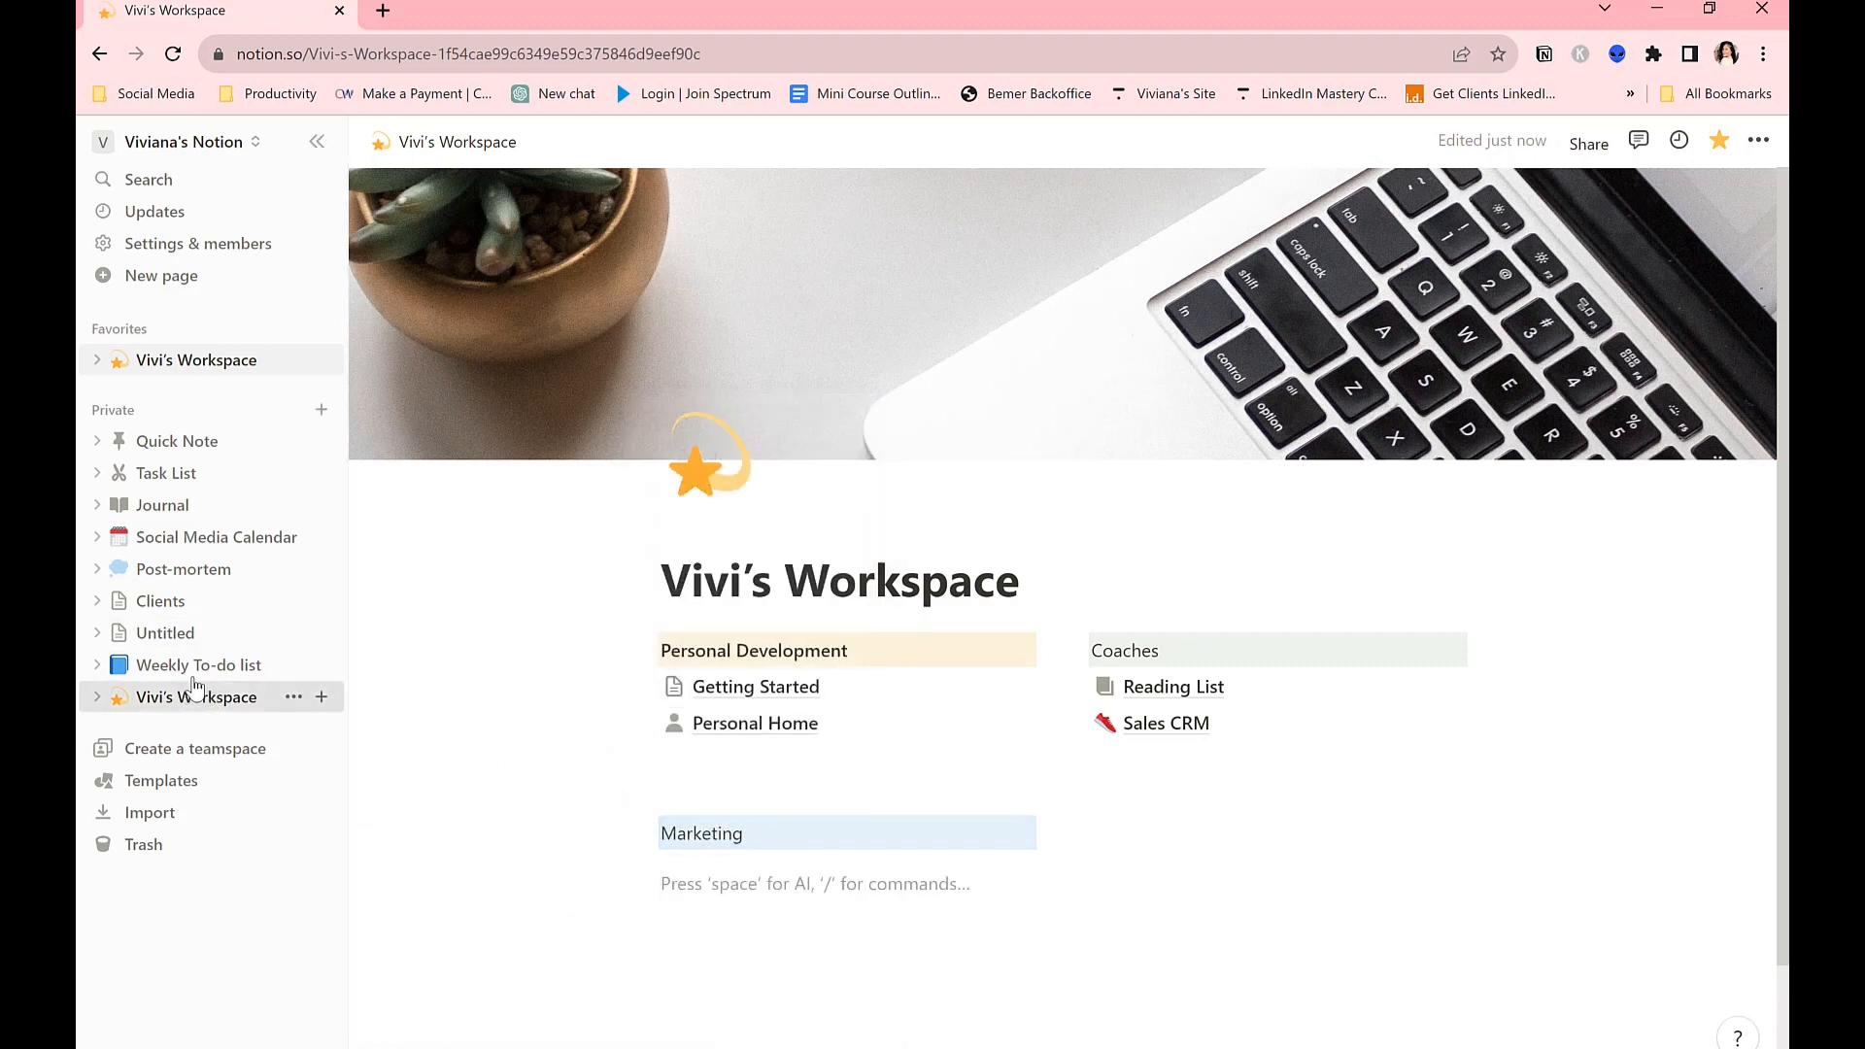
{"action": "left_click_drag", "start_coordinate": [250, 670], "coordinate": [714, 879]}
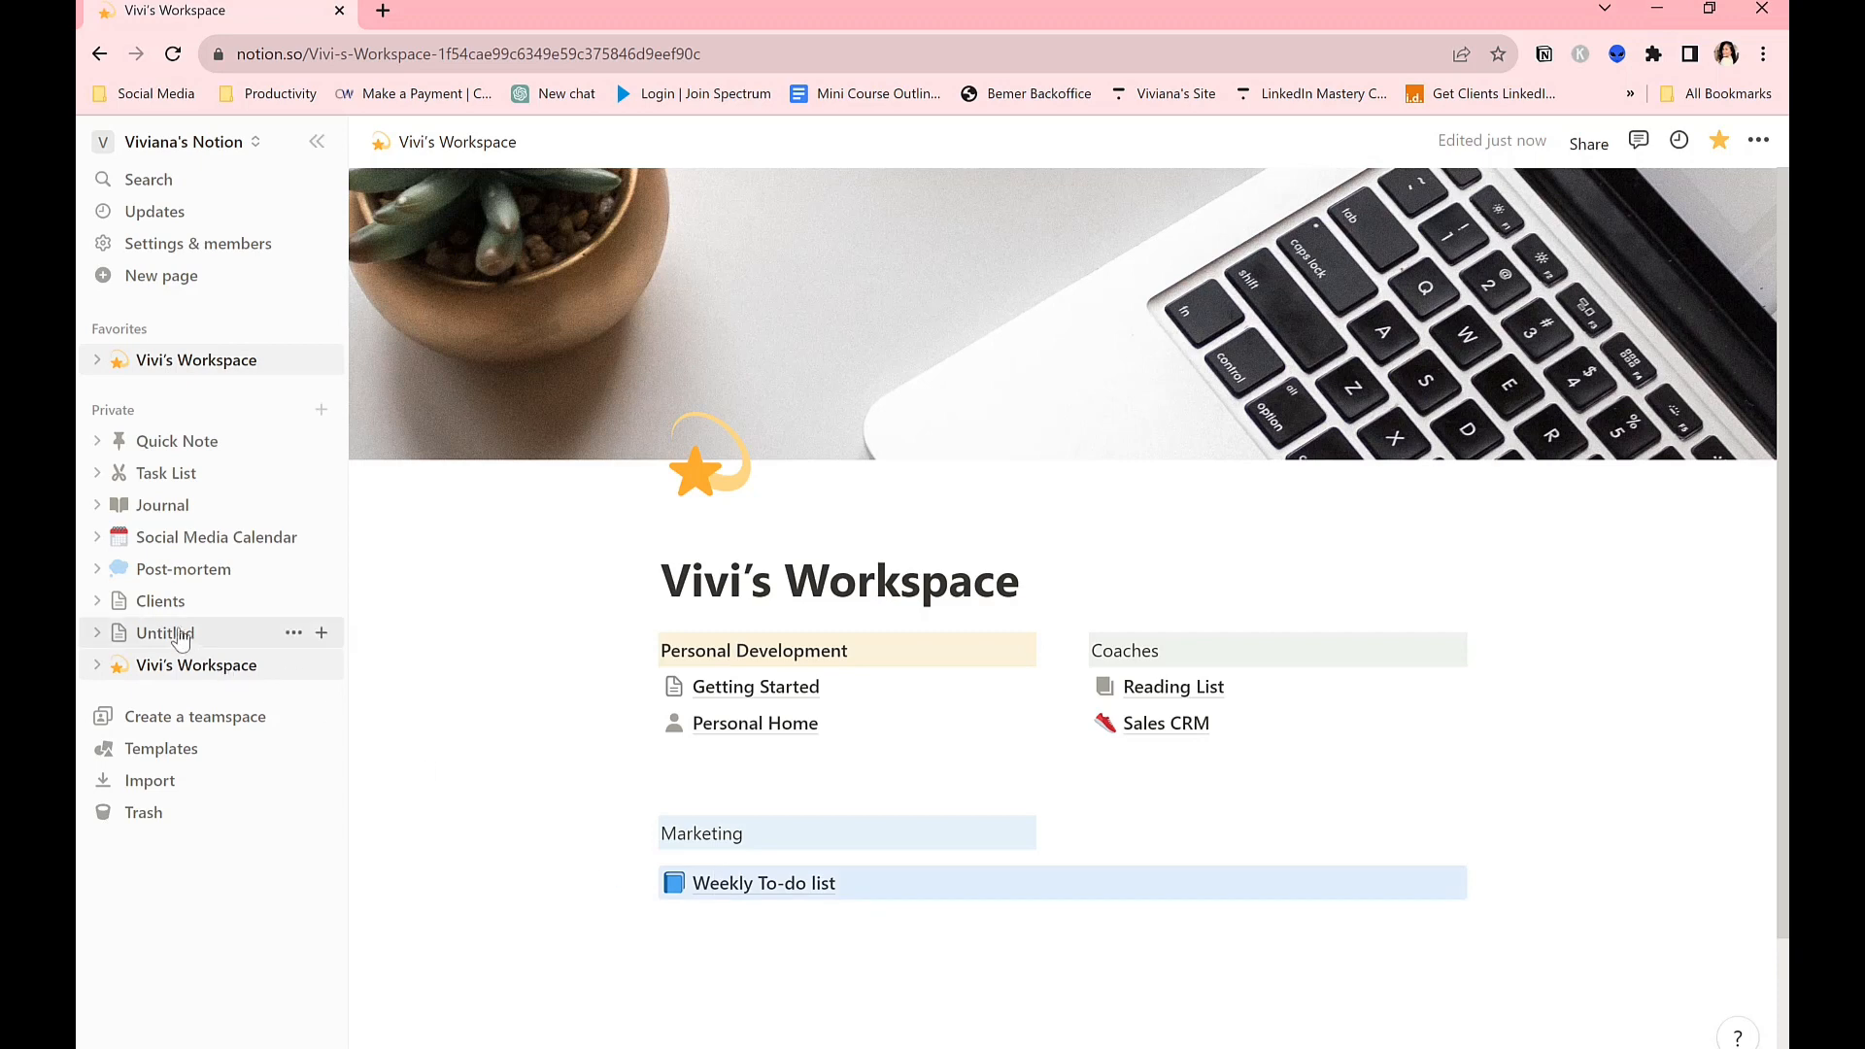
{"action": "left_click_drag", "start_coordinate": [180, 641], "coordinate": [728, 903]}
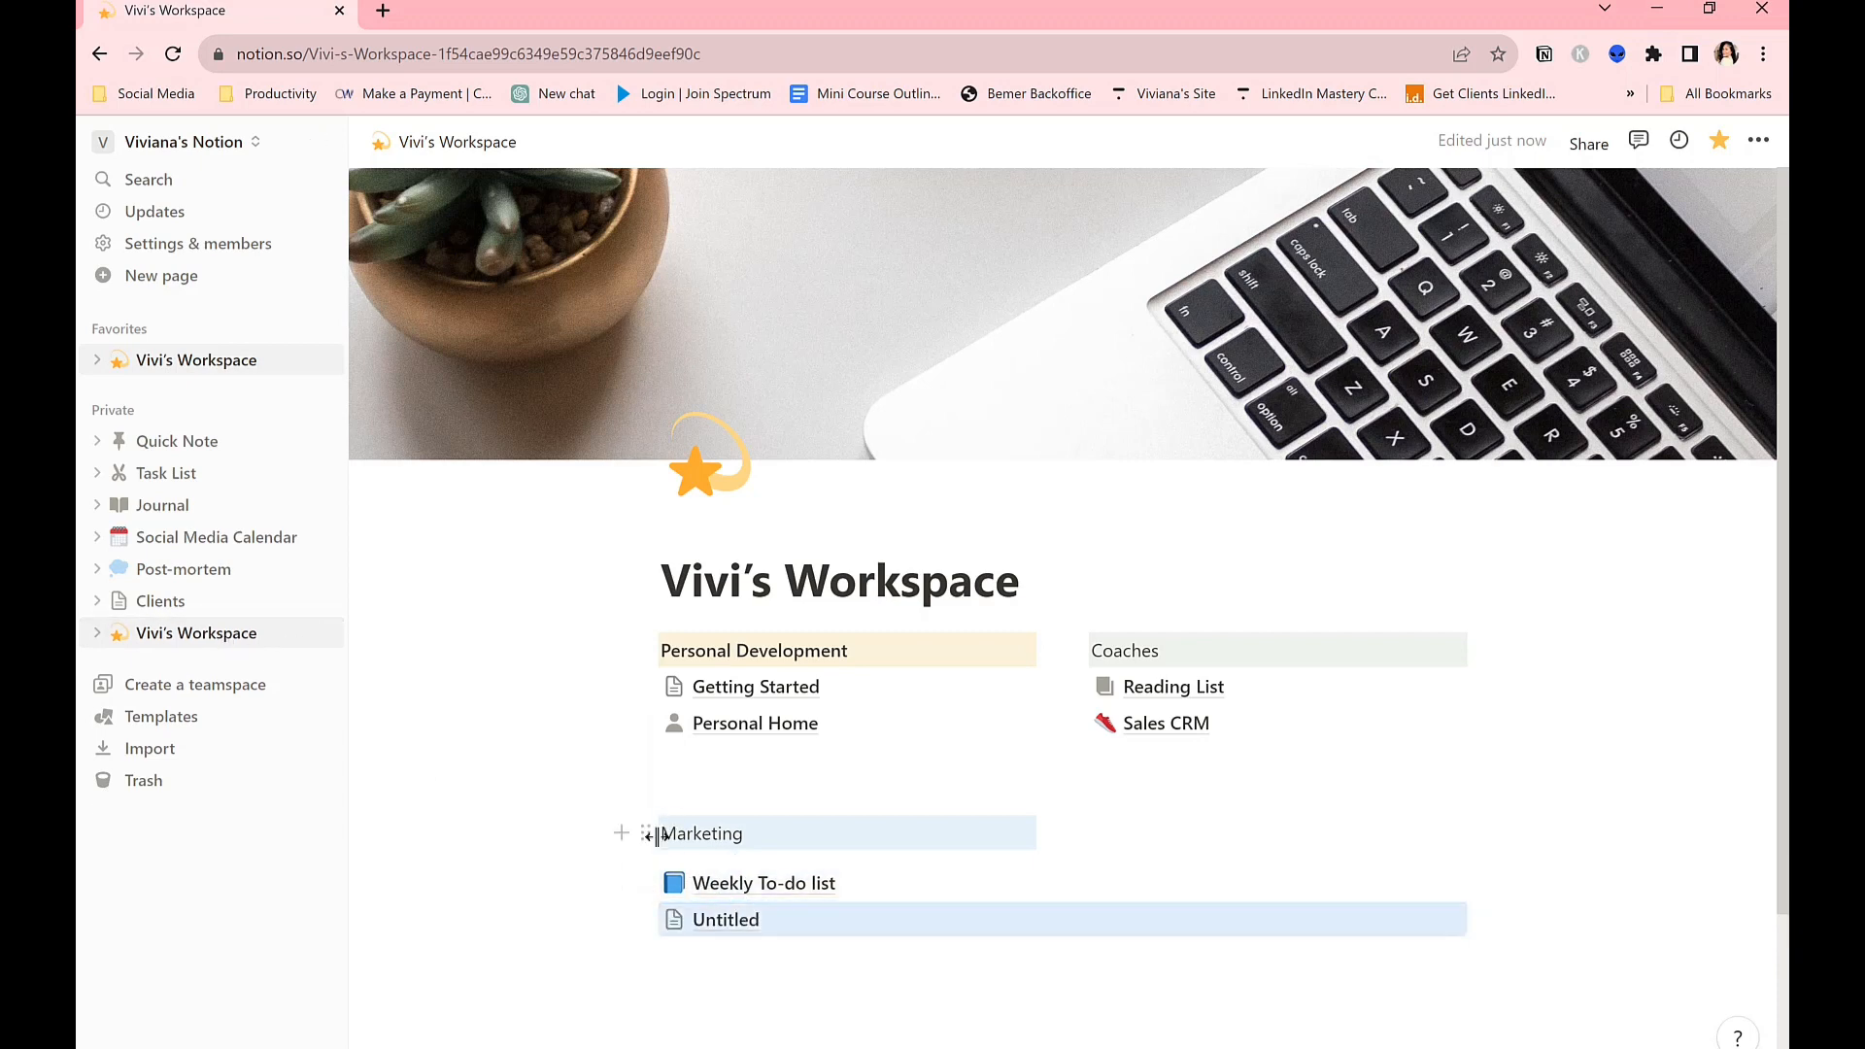
{"action": "left_click_drag", "start_coordinate": [647, 833], "coordinate": [1578, 647]}
{"action": "key", "text": "ctrl+z"}
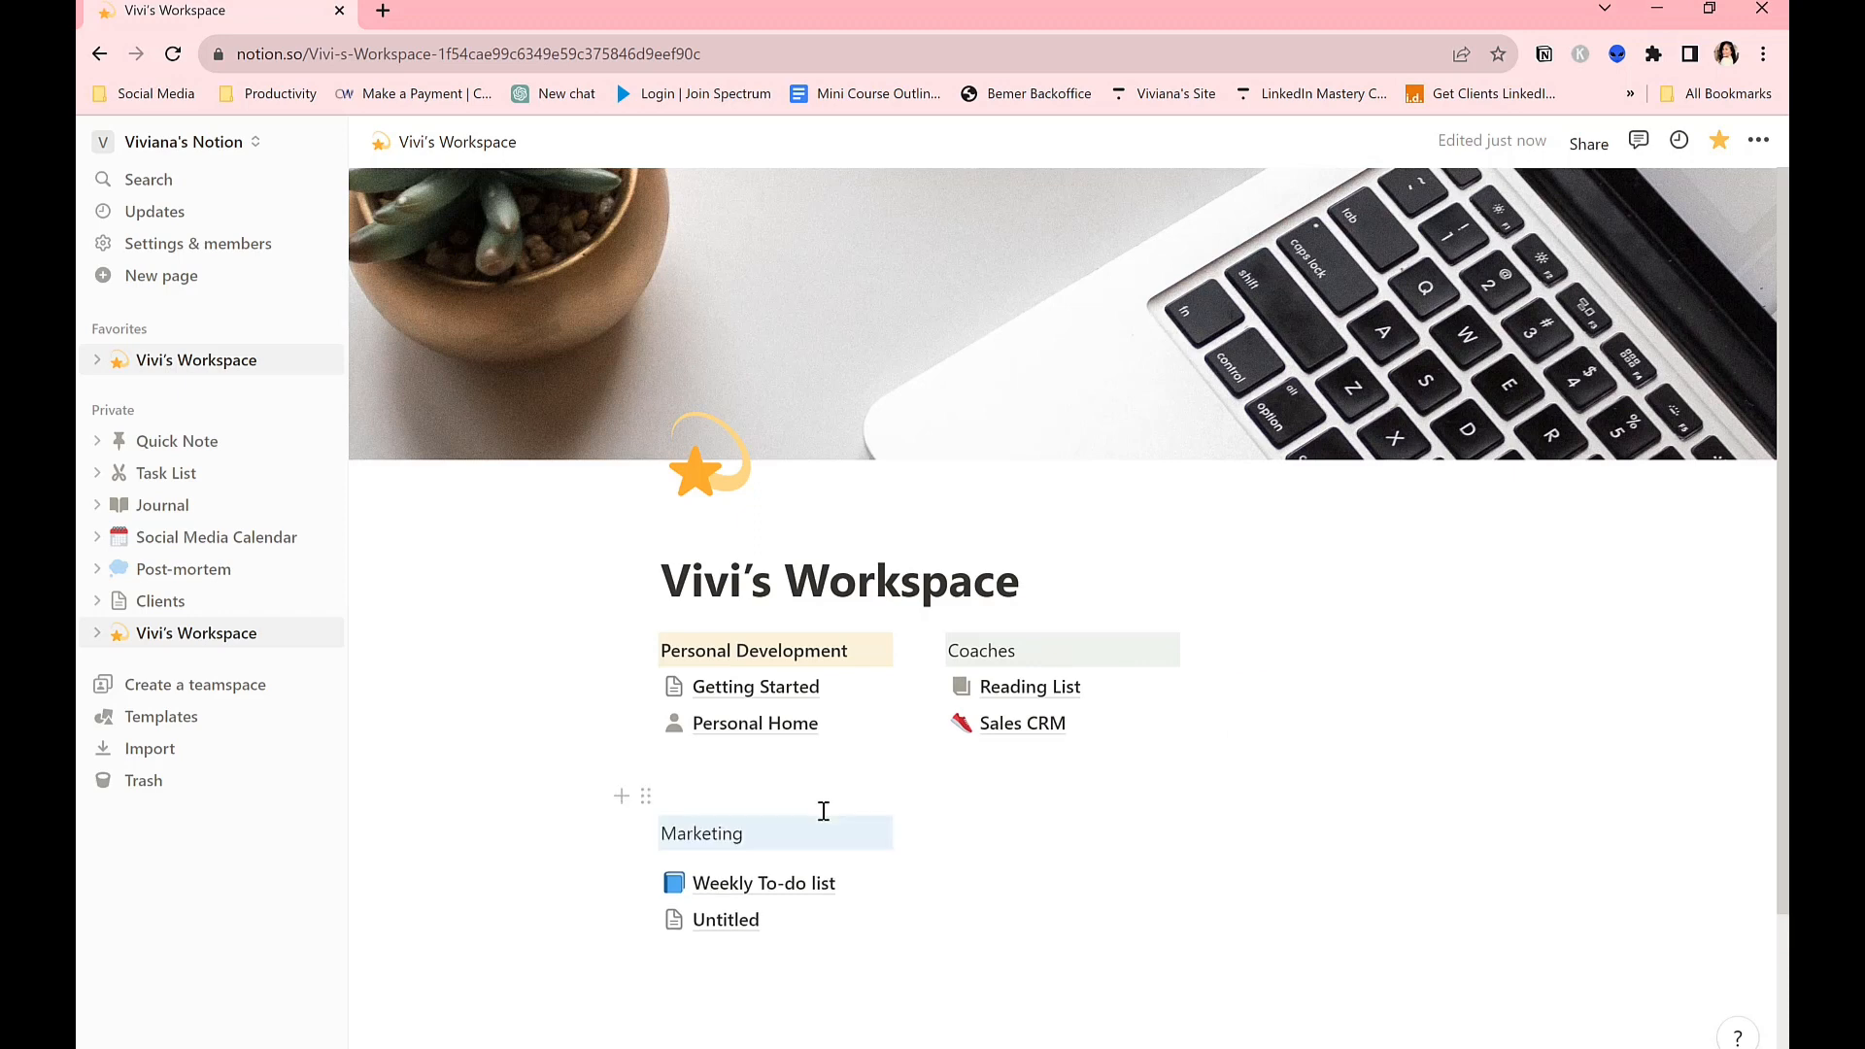
{"action": "left_click", "coordinate": [863, 965]}
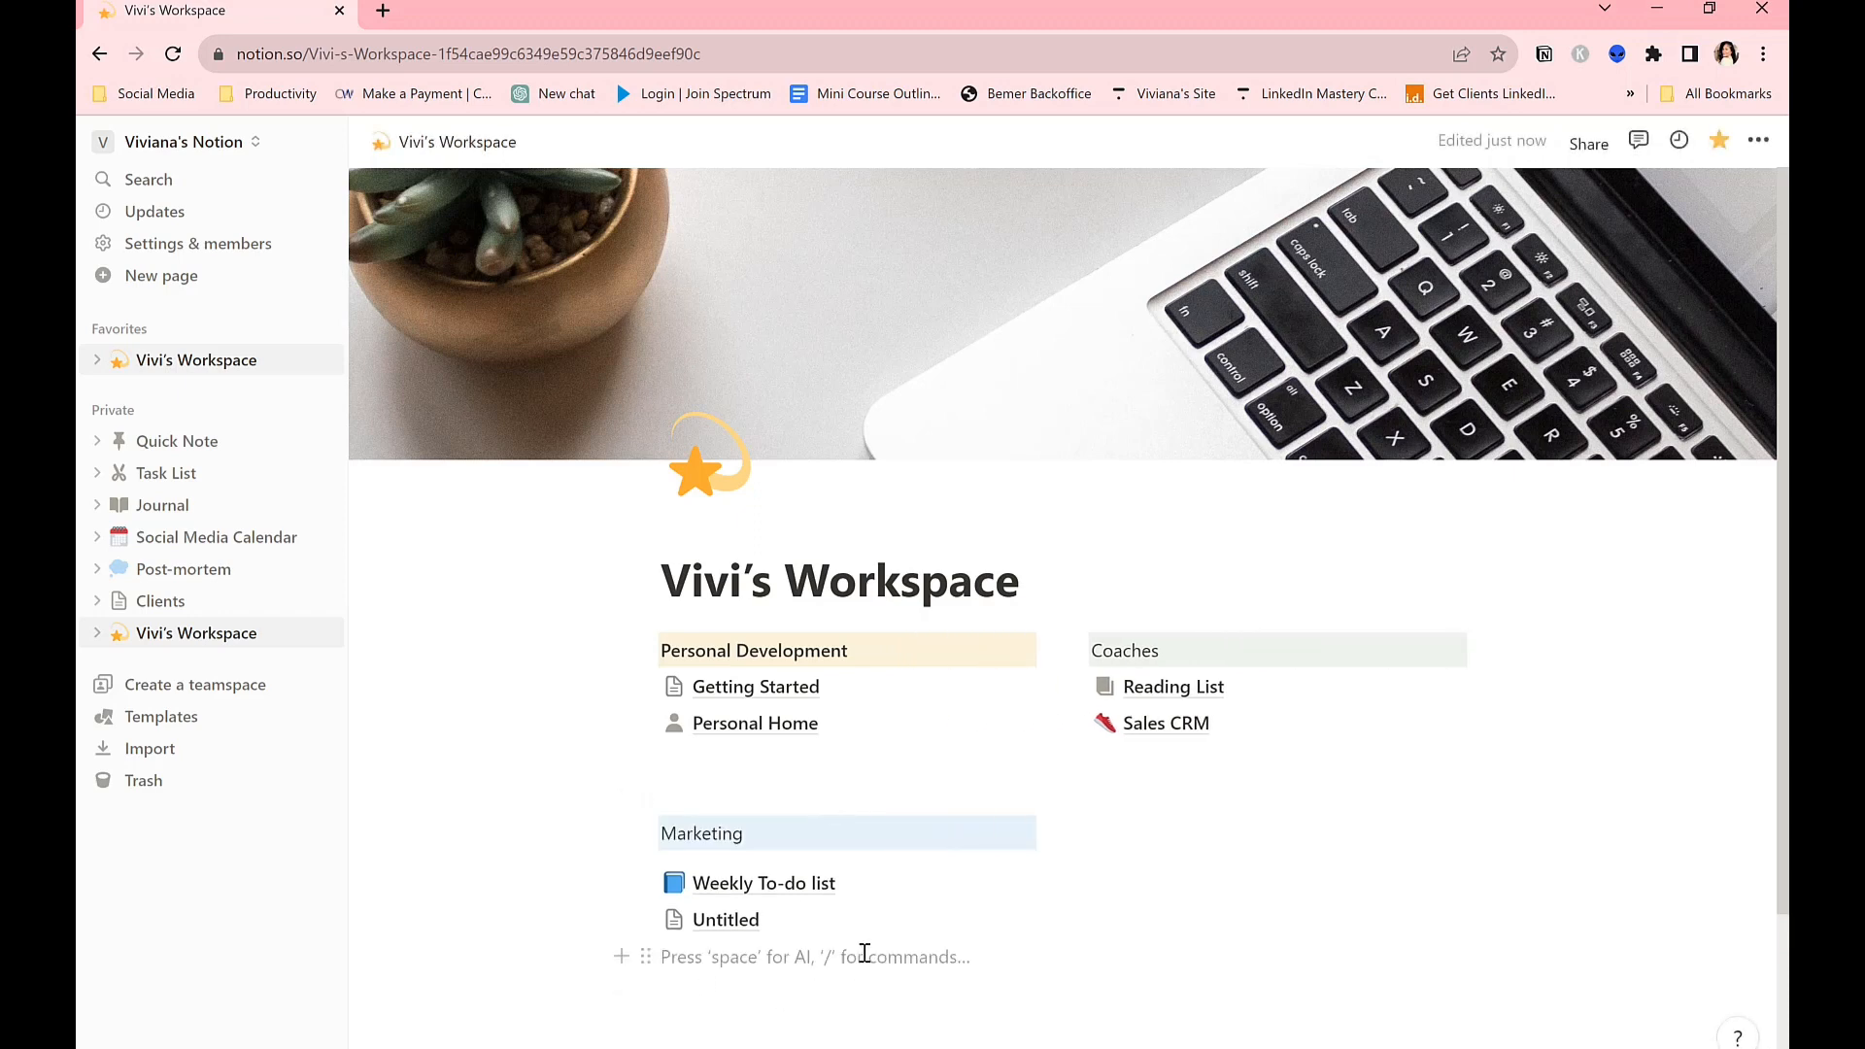
{"action": "left_click_drag", "start_coordinate": [863, 954], "coordinate": [665, 796]}
{"action": "left_click_drag", "start_coordinate": [802, 932], "coordinate": [865, 941]}
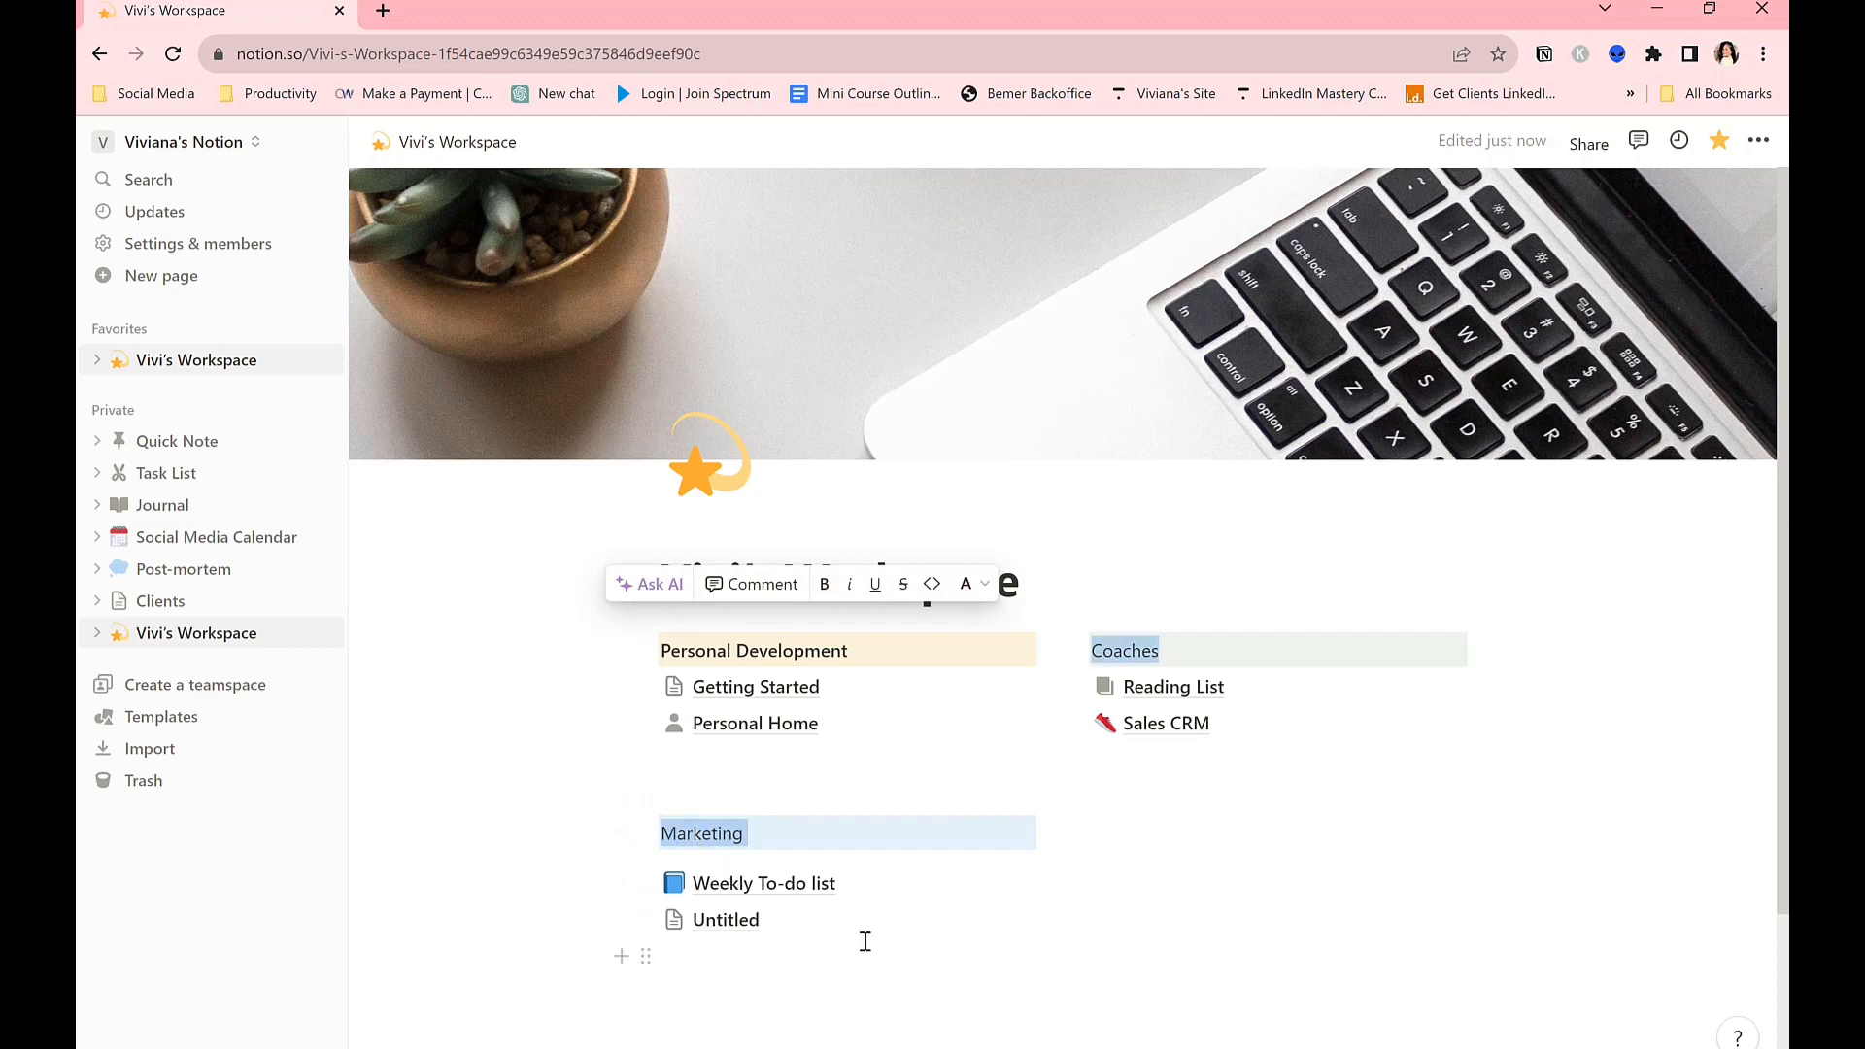
{"action": "left_click", "coordinate": [865, 944]}
{"action": "left_click_drag", "start_coordinate": [1142, 933], "coordinate": [1078, 923]}
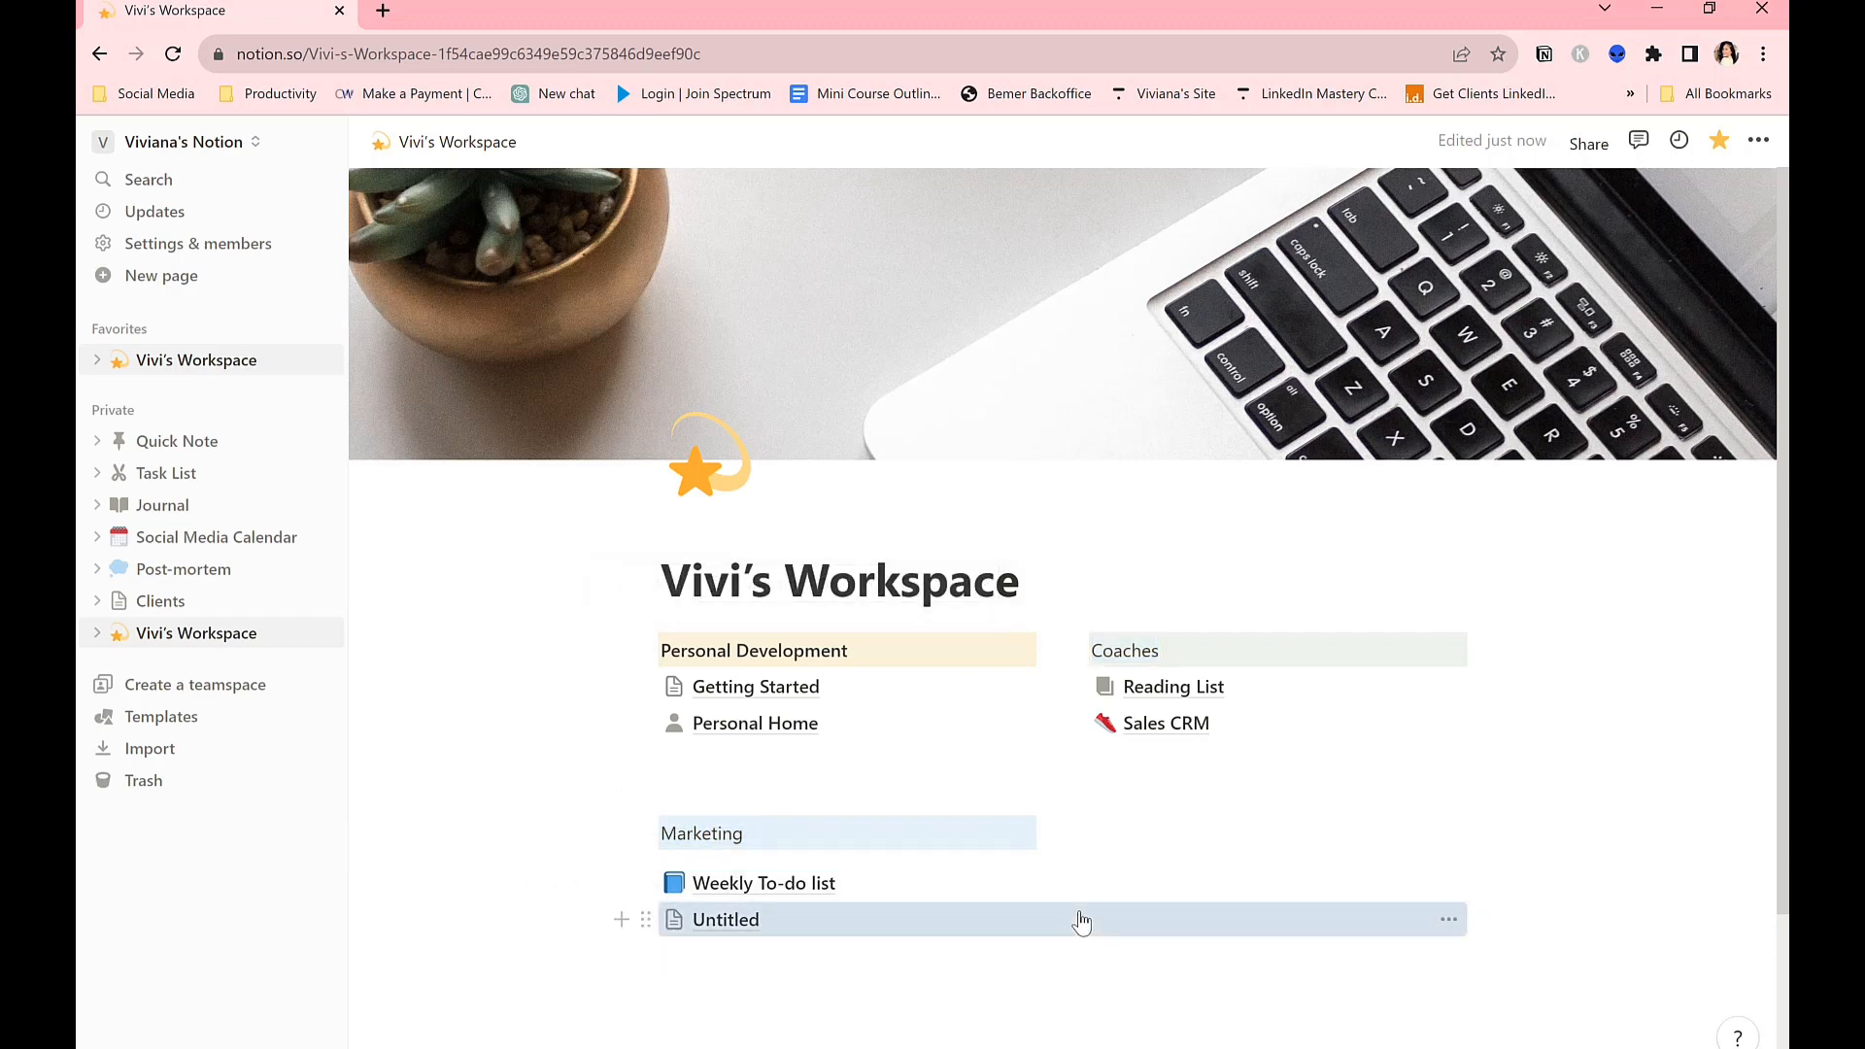
Place the "Marketing" line in a third column beside "Coaches" and move Weekly To-do list and Untitled below it.
{"action": "left_click_drag", "start_coordinate": [555, 960], "coordinate": [683, 857]}
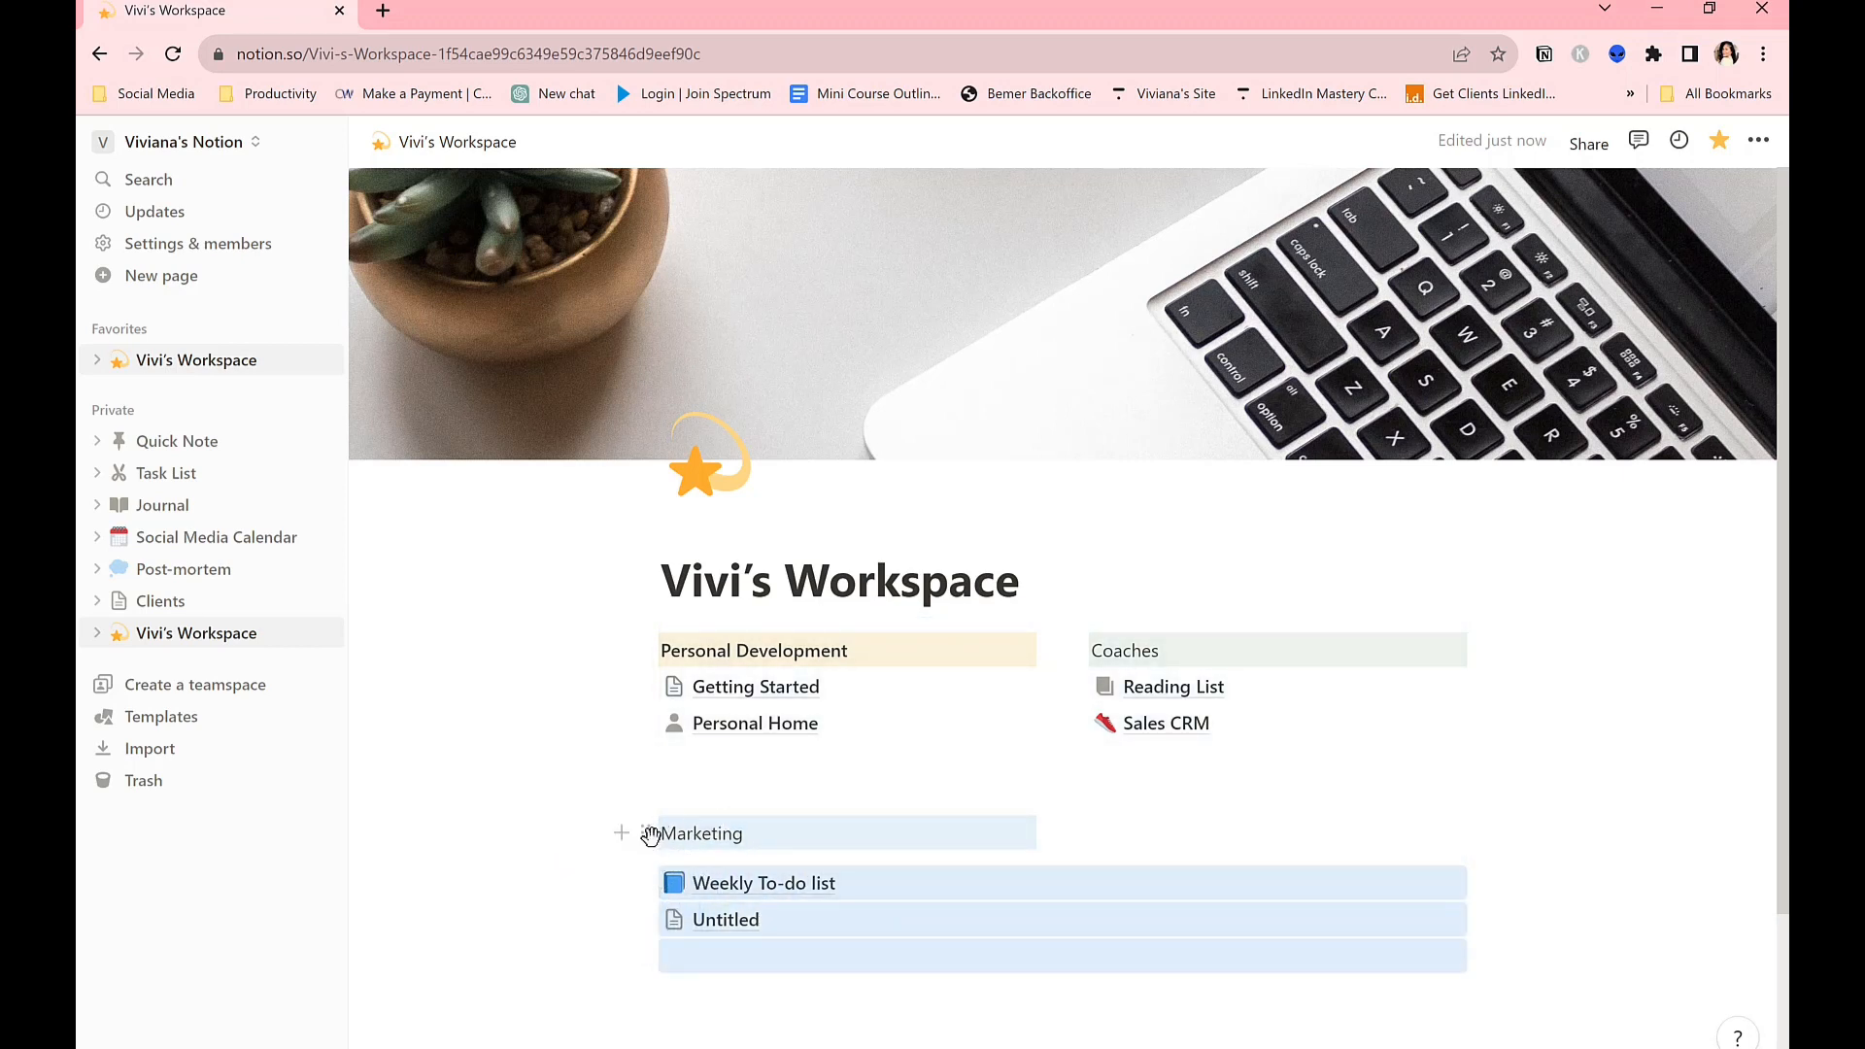
{"action": "left_click_drag", "start_coordinate": [1092, 723], "coordinate": [1505, 643]}
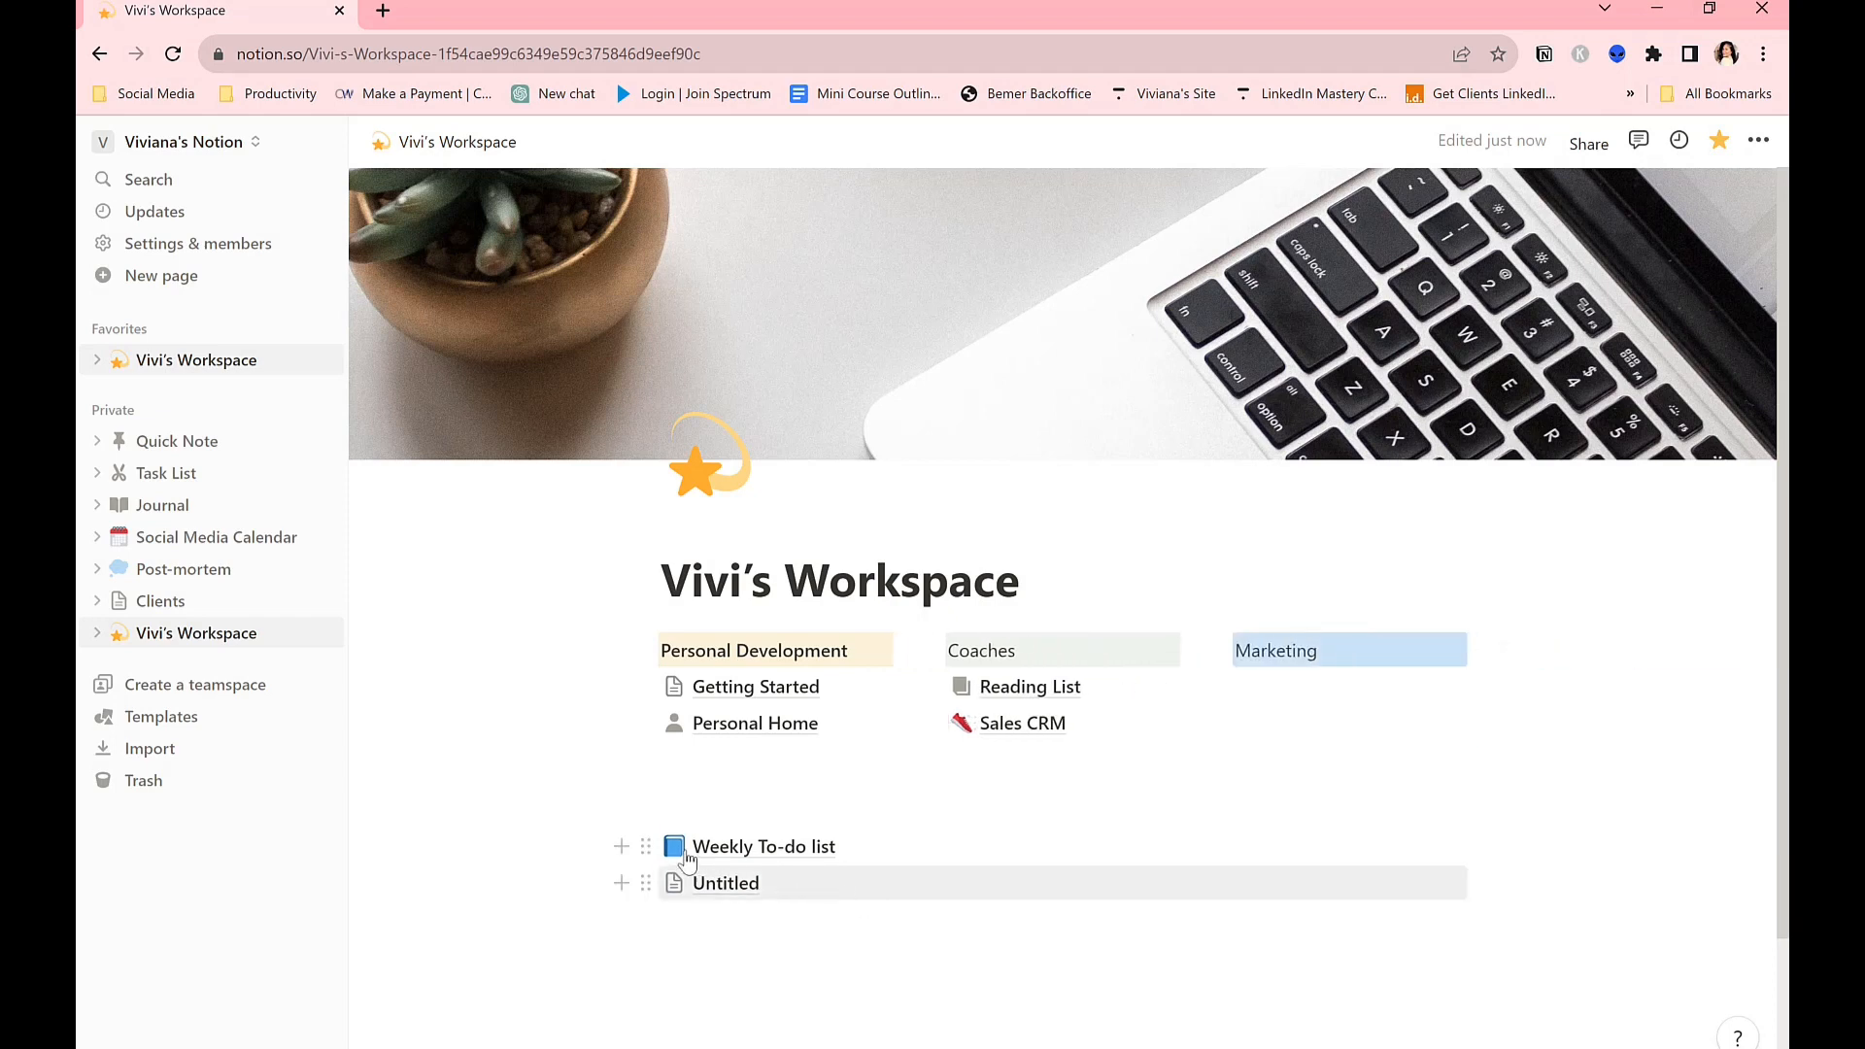
{"action": "left_click_drag", "start_coordinate": [575, 925], "coordinate": [1284, 691]}
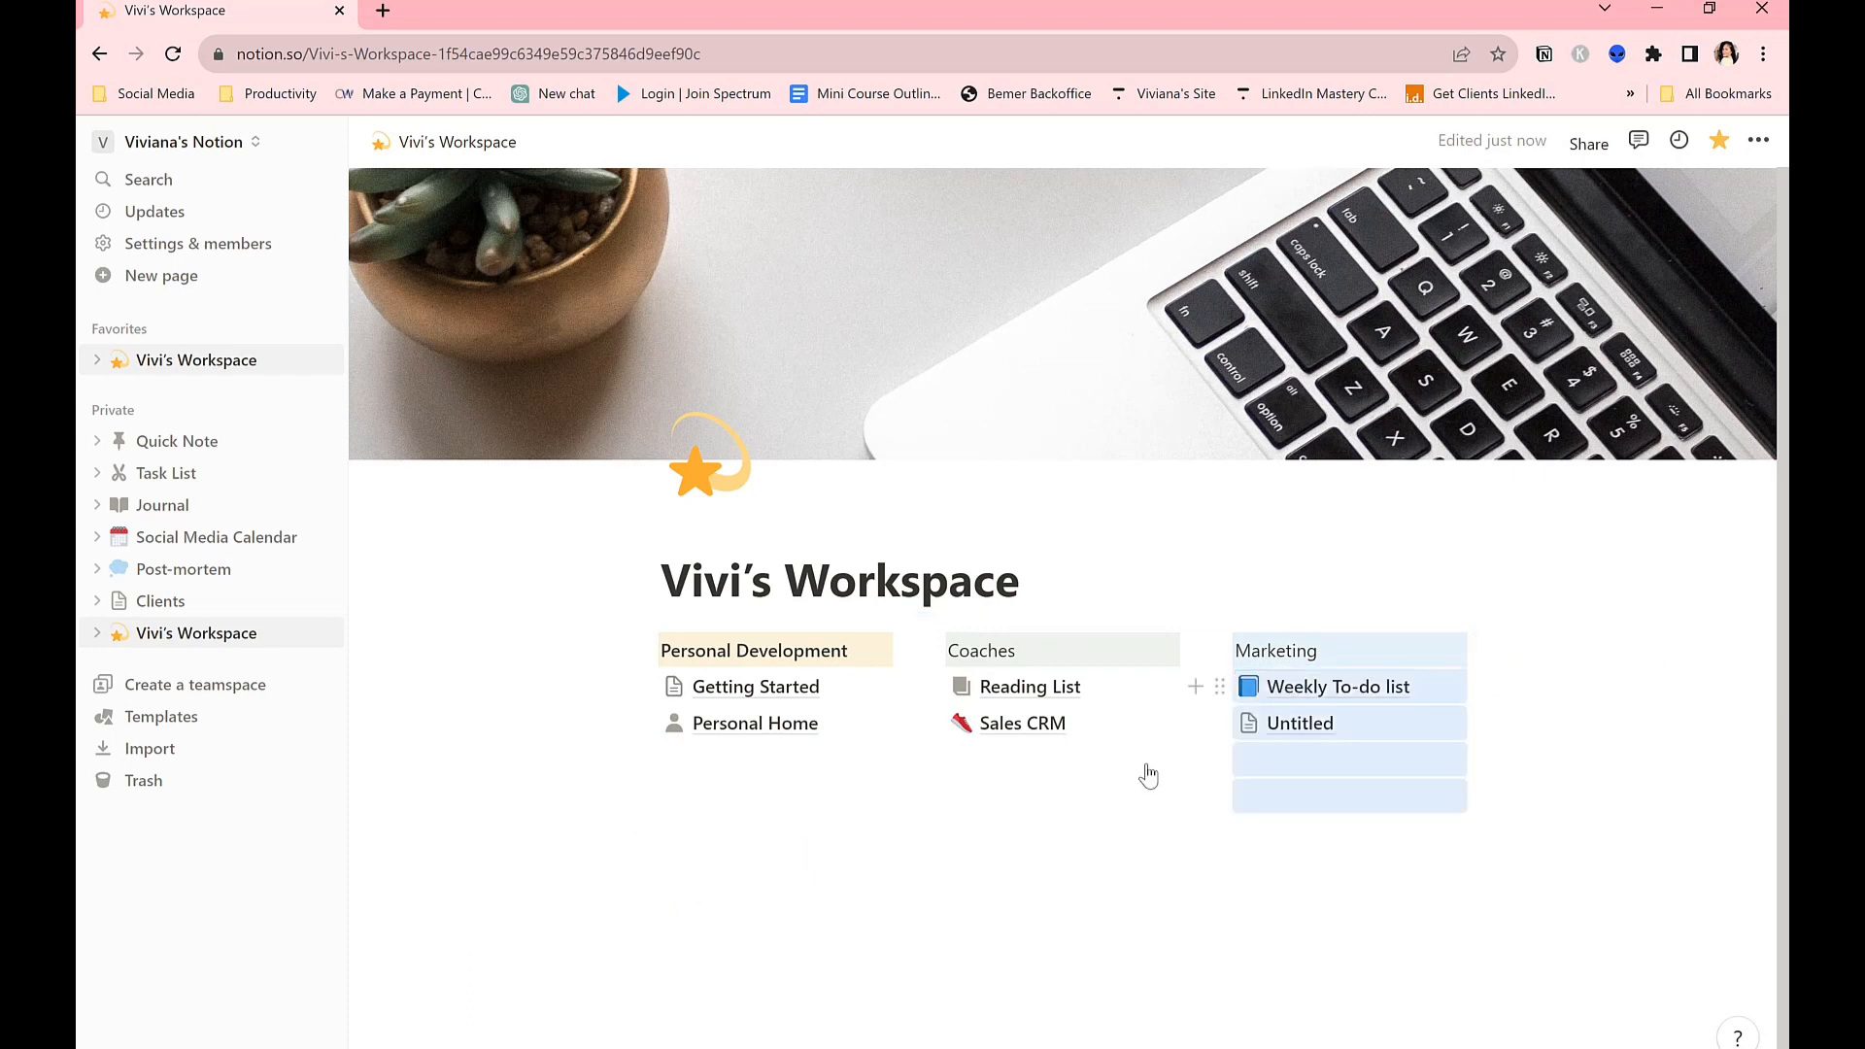
Try to insert a calendar view sourced from Social Media Calendar in the first column below Personal Home.
{"action": "left_click", "coordinate": [886, 836]}
{"action": "scroll", "coordinate": [886, 836], "scroll_direction": "down", "scroll_amount": 1}
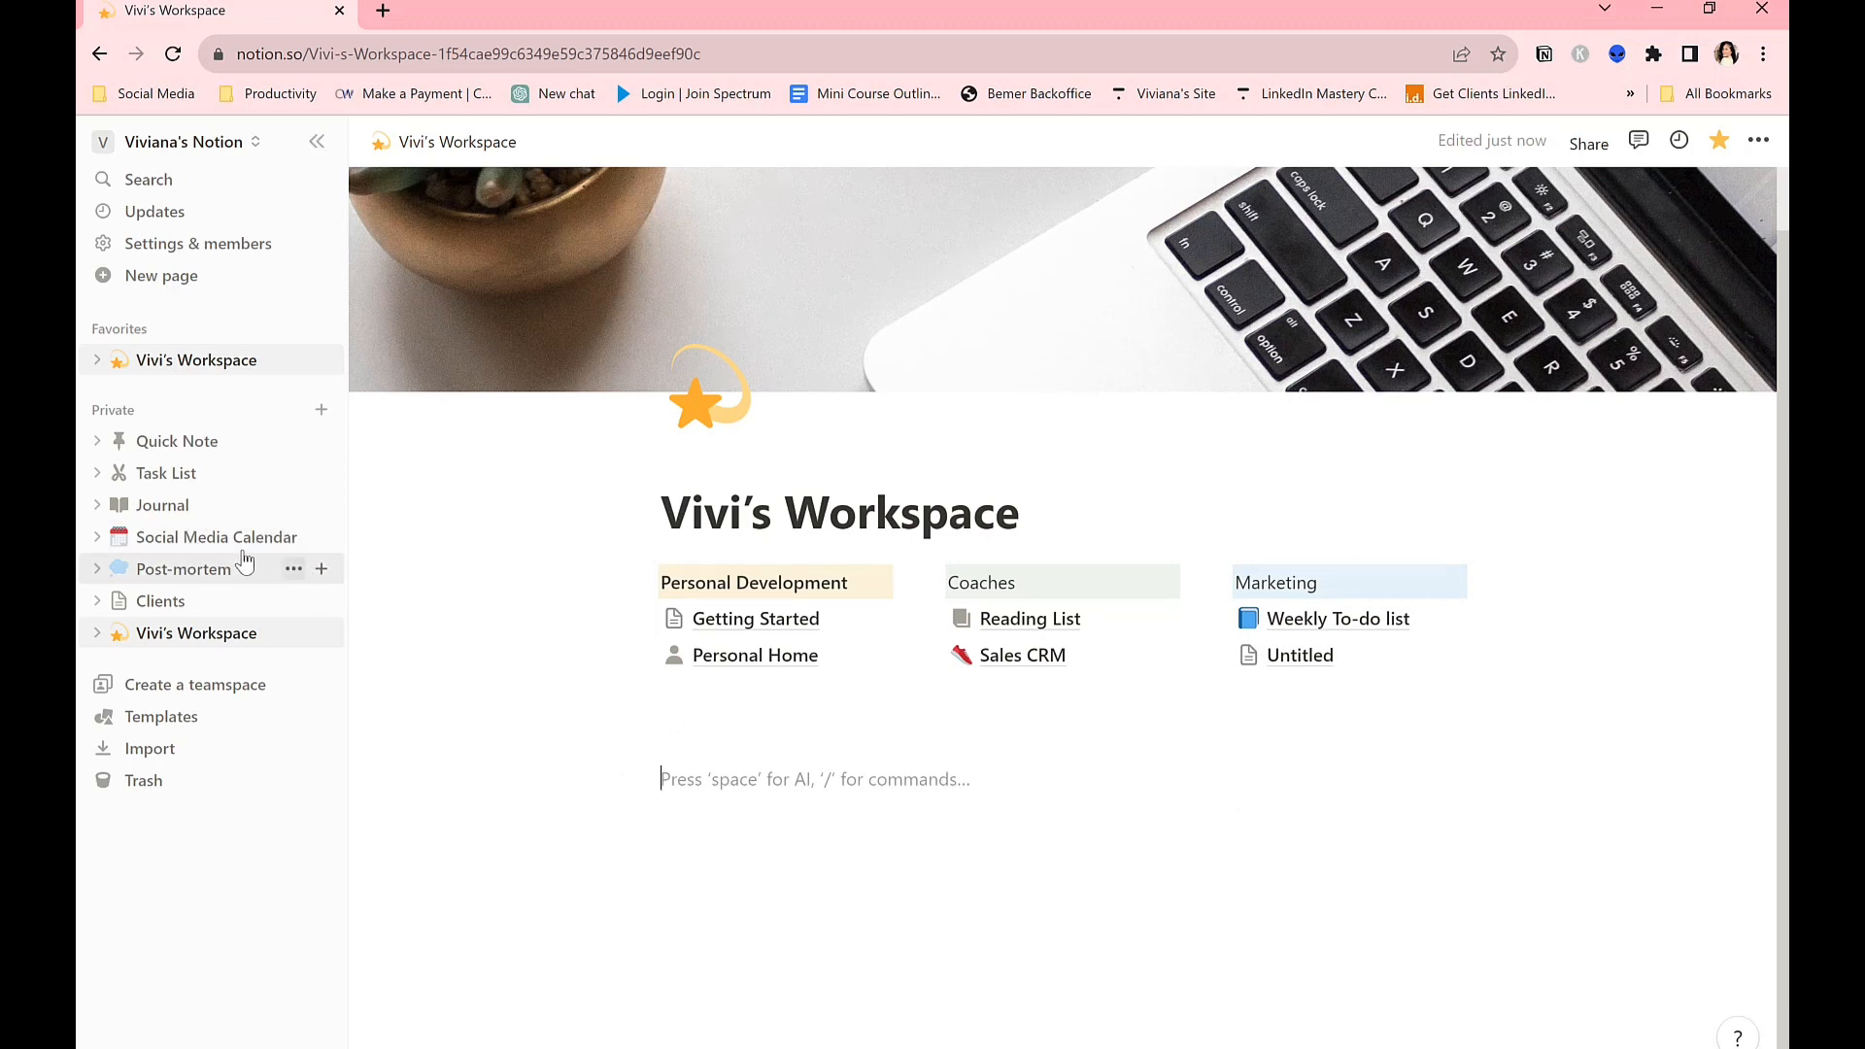
{"action": "mouse_move", "coordinate": [218, 537]}
{"action": "left_mouse_down"}
{"action": "mouse_move", "coordinate": [495, 637]}
{"action": "mouse_move", "coordinate": [390, 632]}
{"action": "mouse_move", "coordinate": [224, 540]}
{"action": "left_mouse_up"}
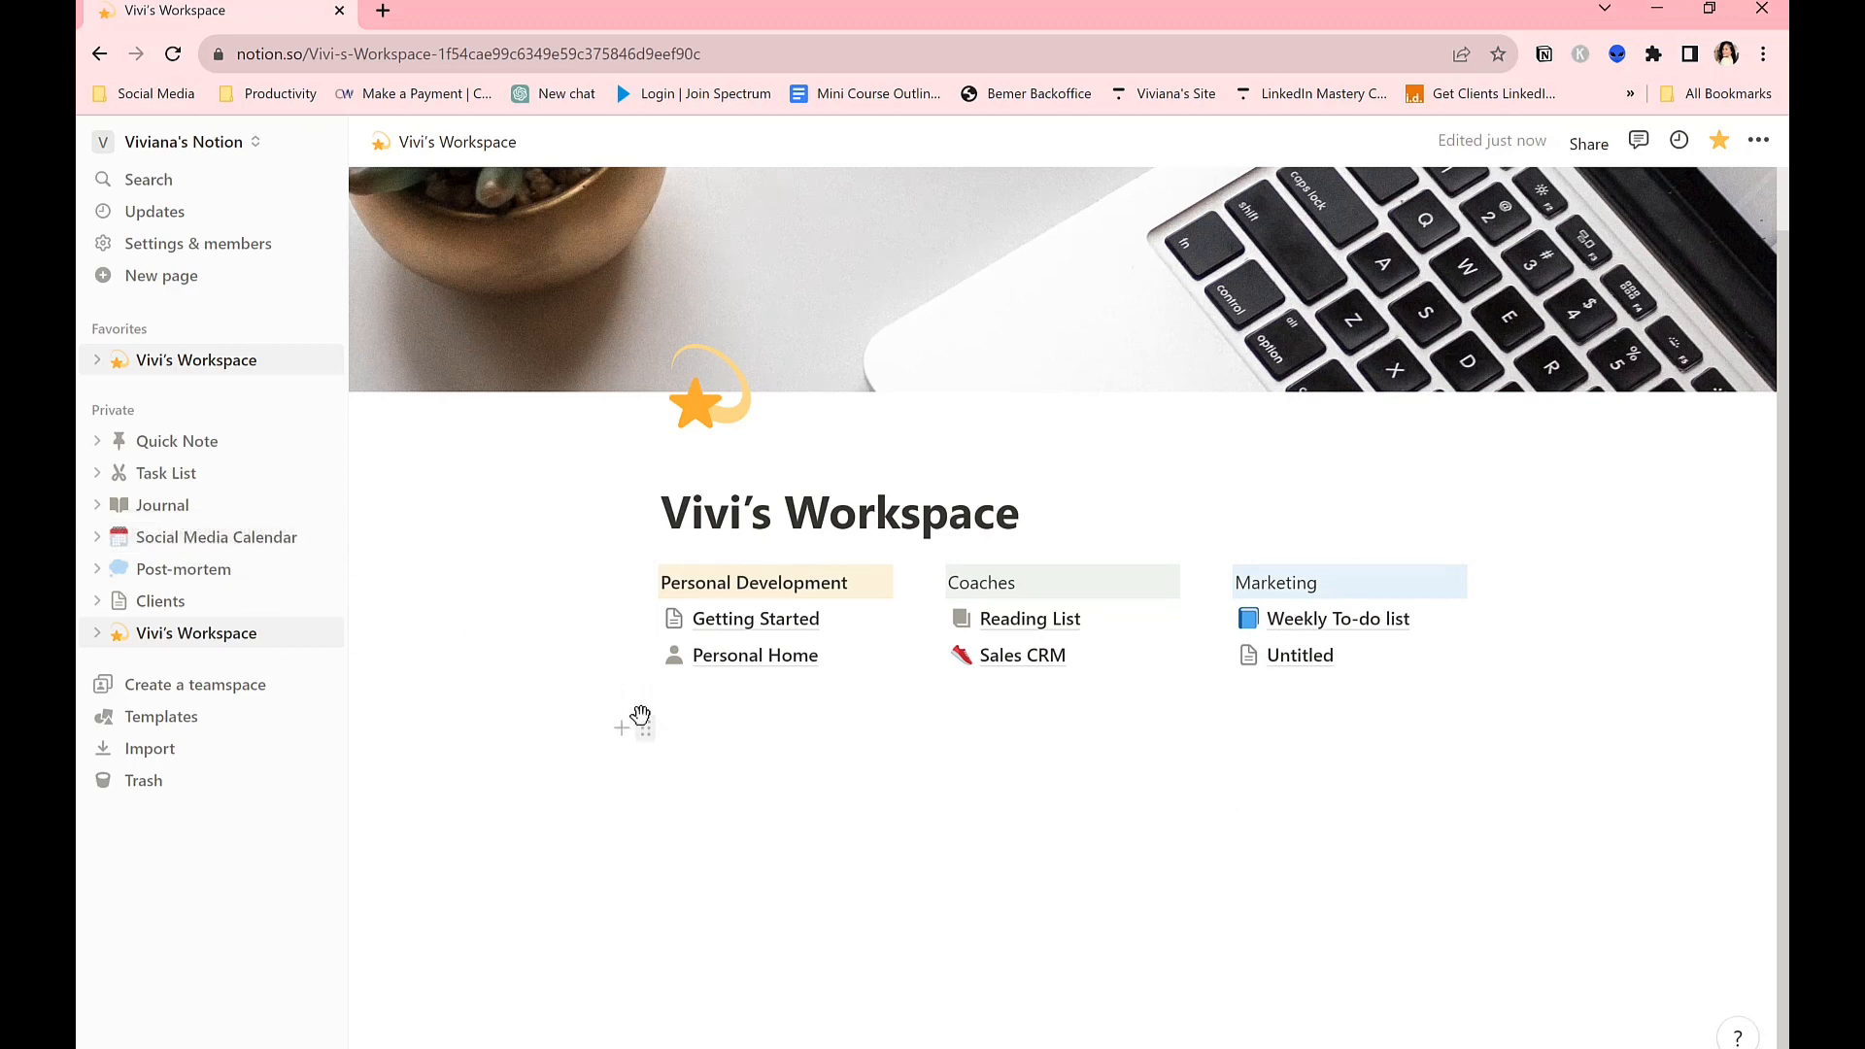
{"action": "left_click", "coordinate": [641, 720]}
{"action": "left_click", "coordinate": [720, 741]}
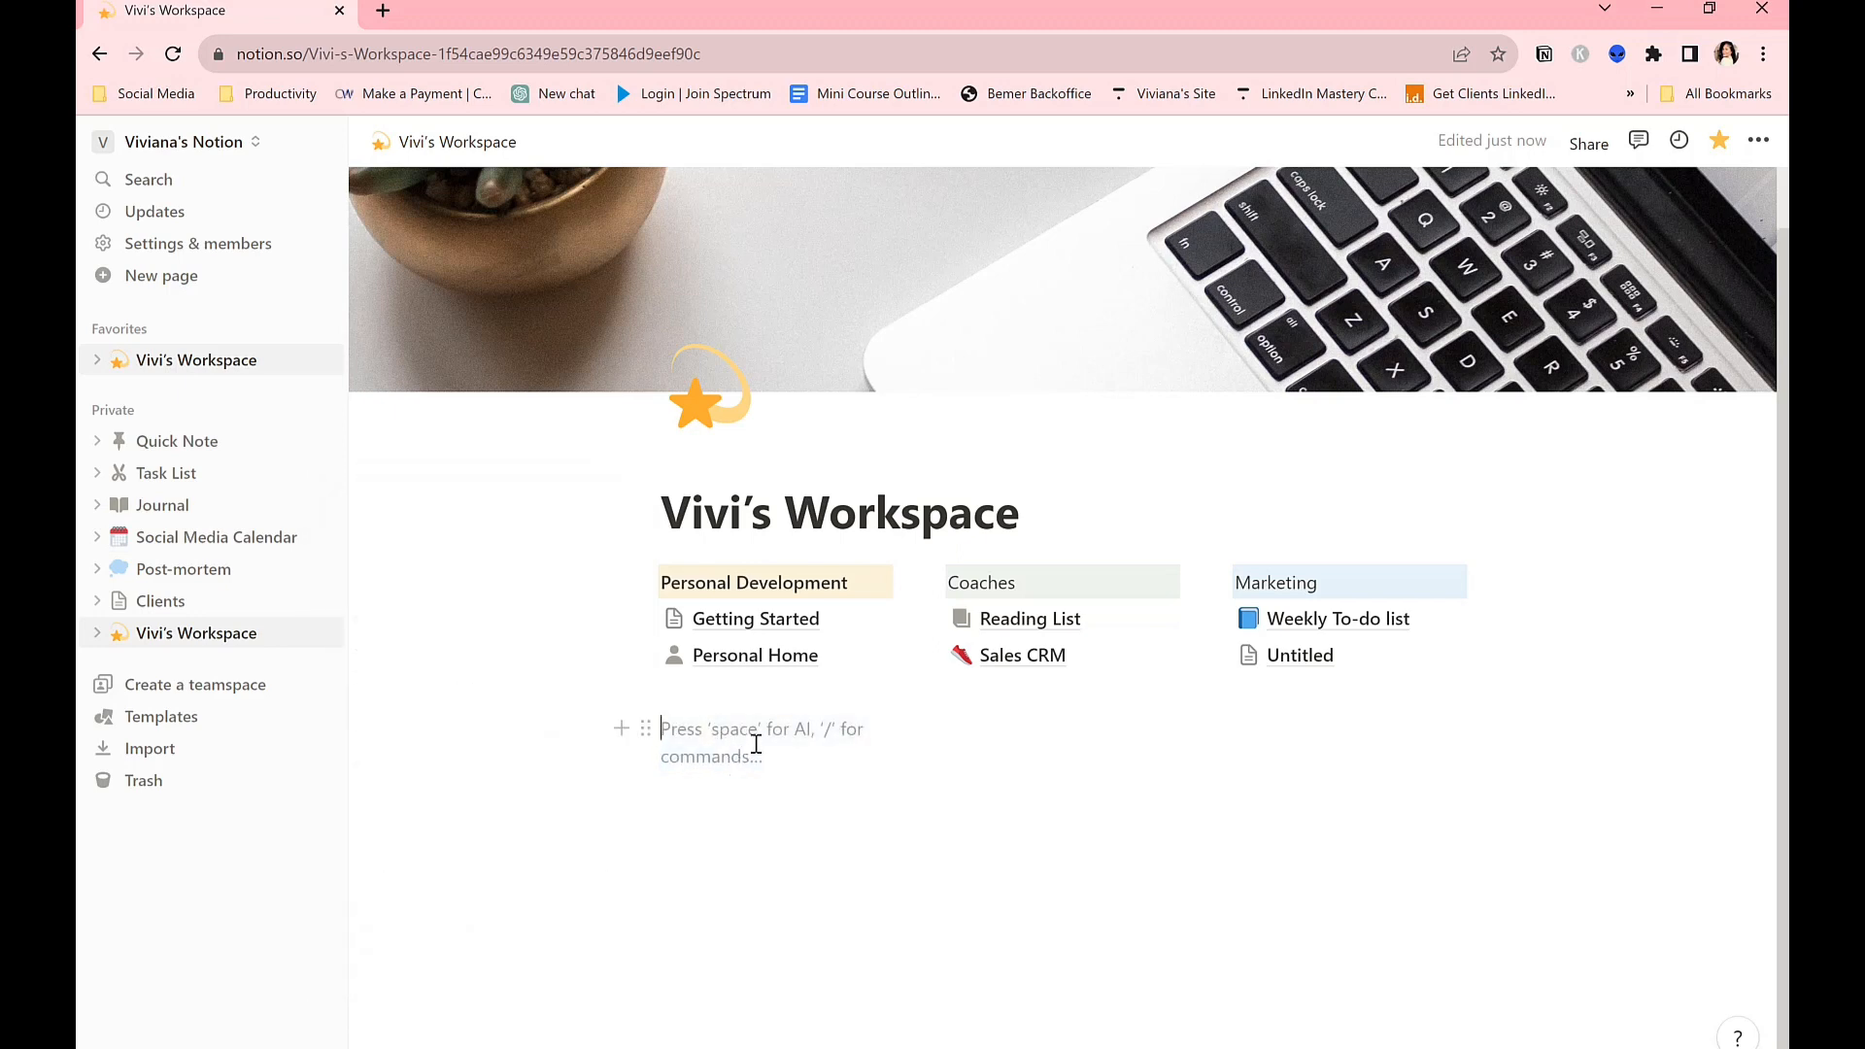
{"action": "type", "text": "/"}
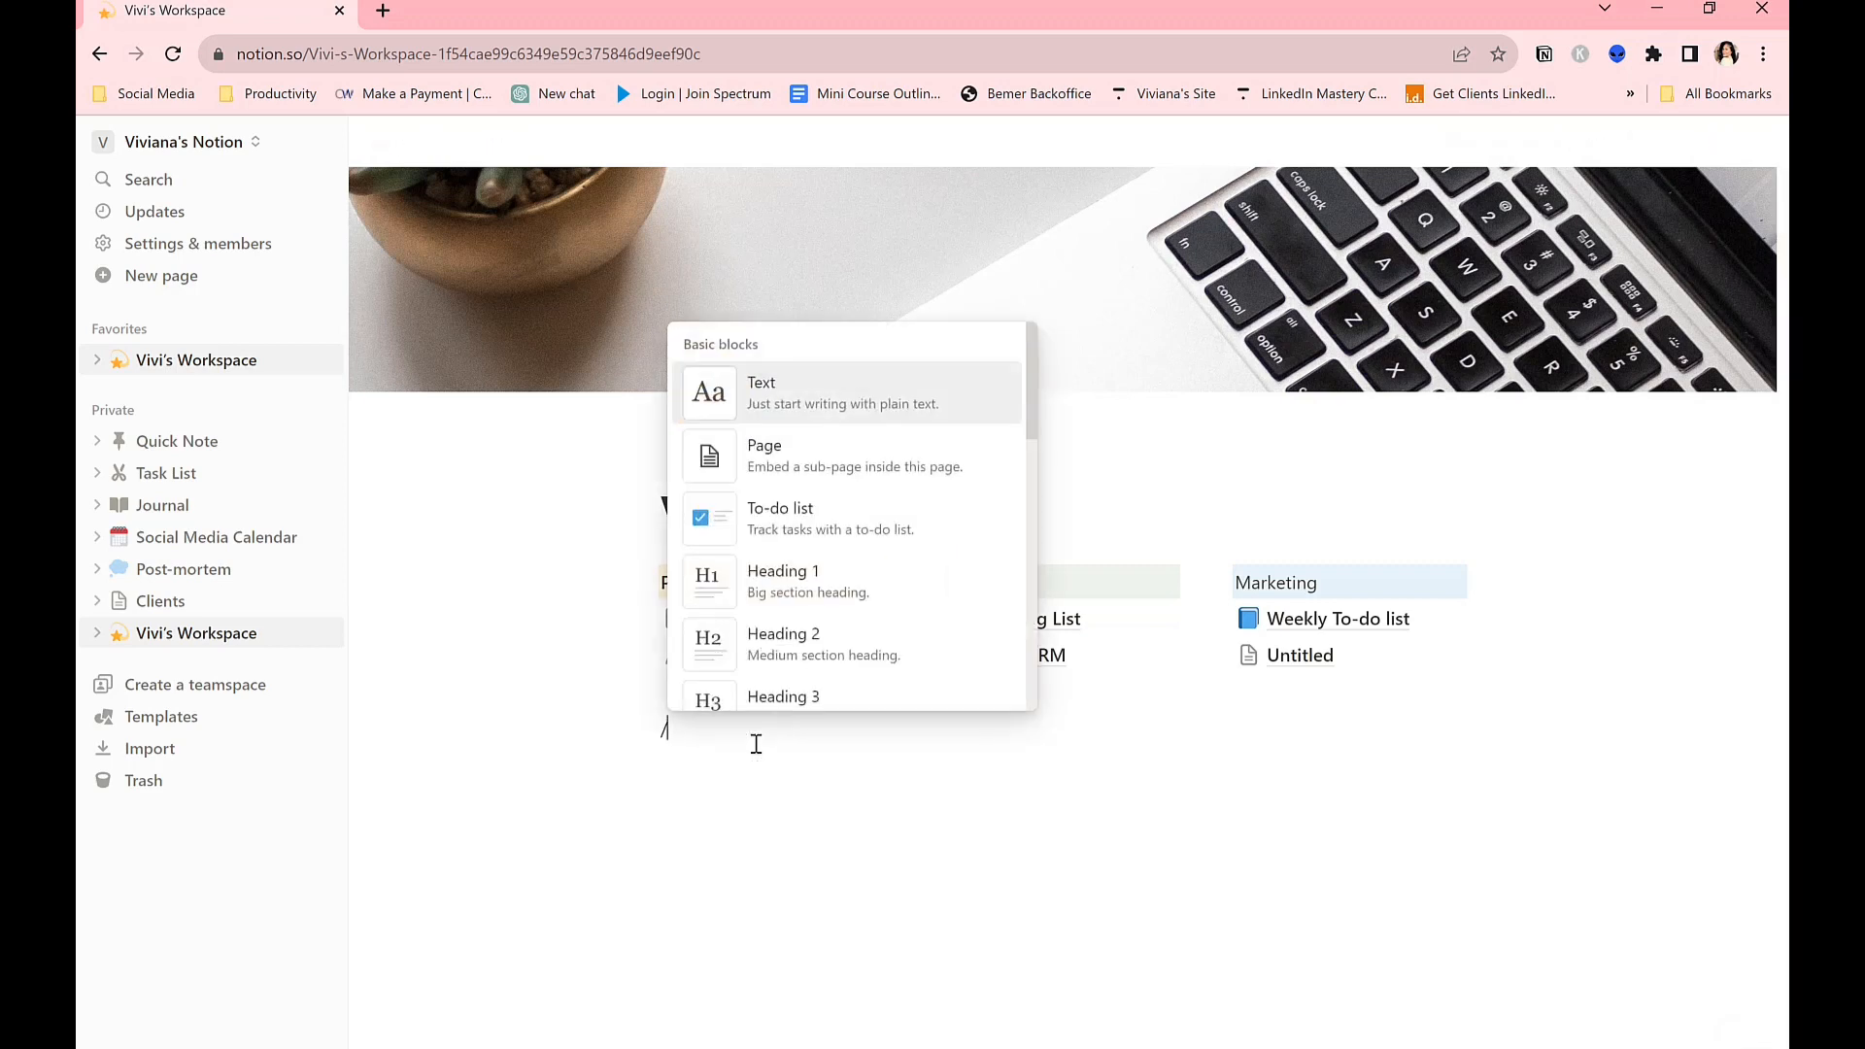
{"action": "type", "text": "cal"}
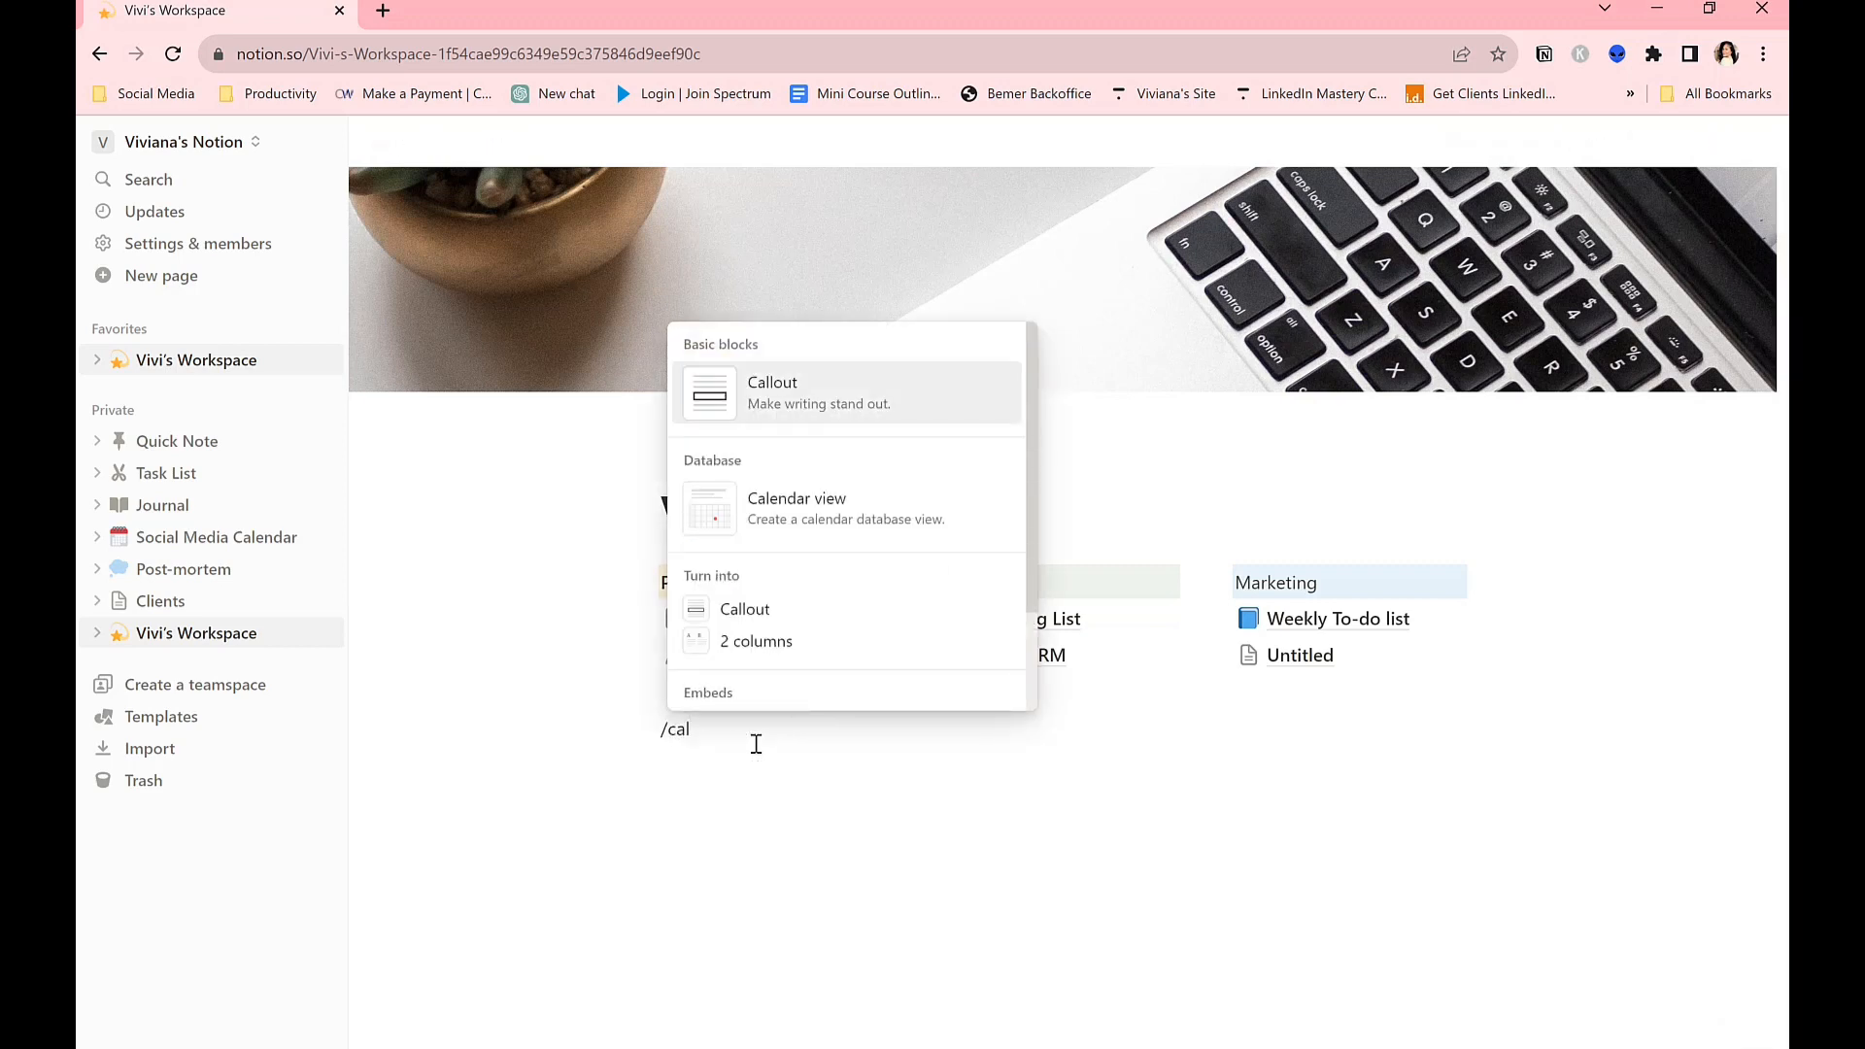
{"action": "left_click", "coordinate": [804, 515]}
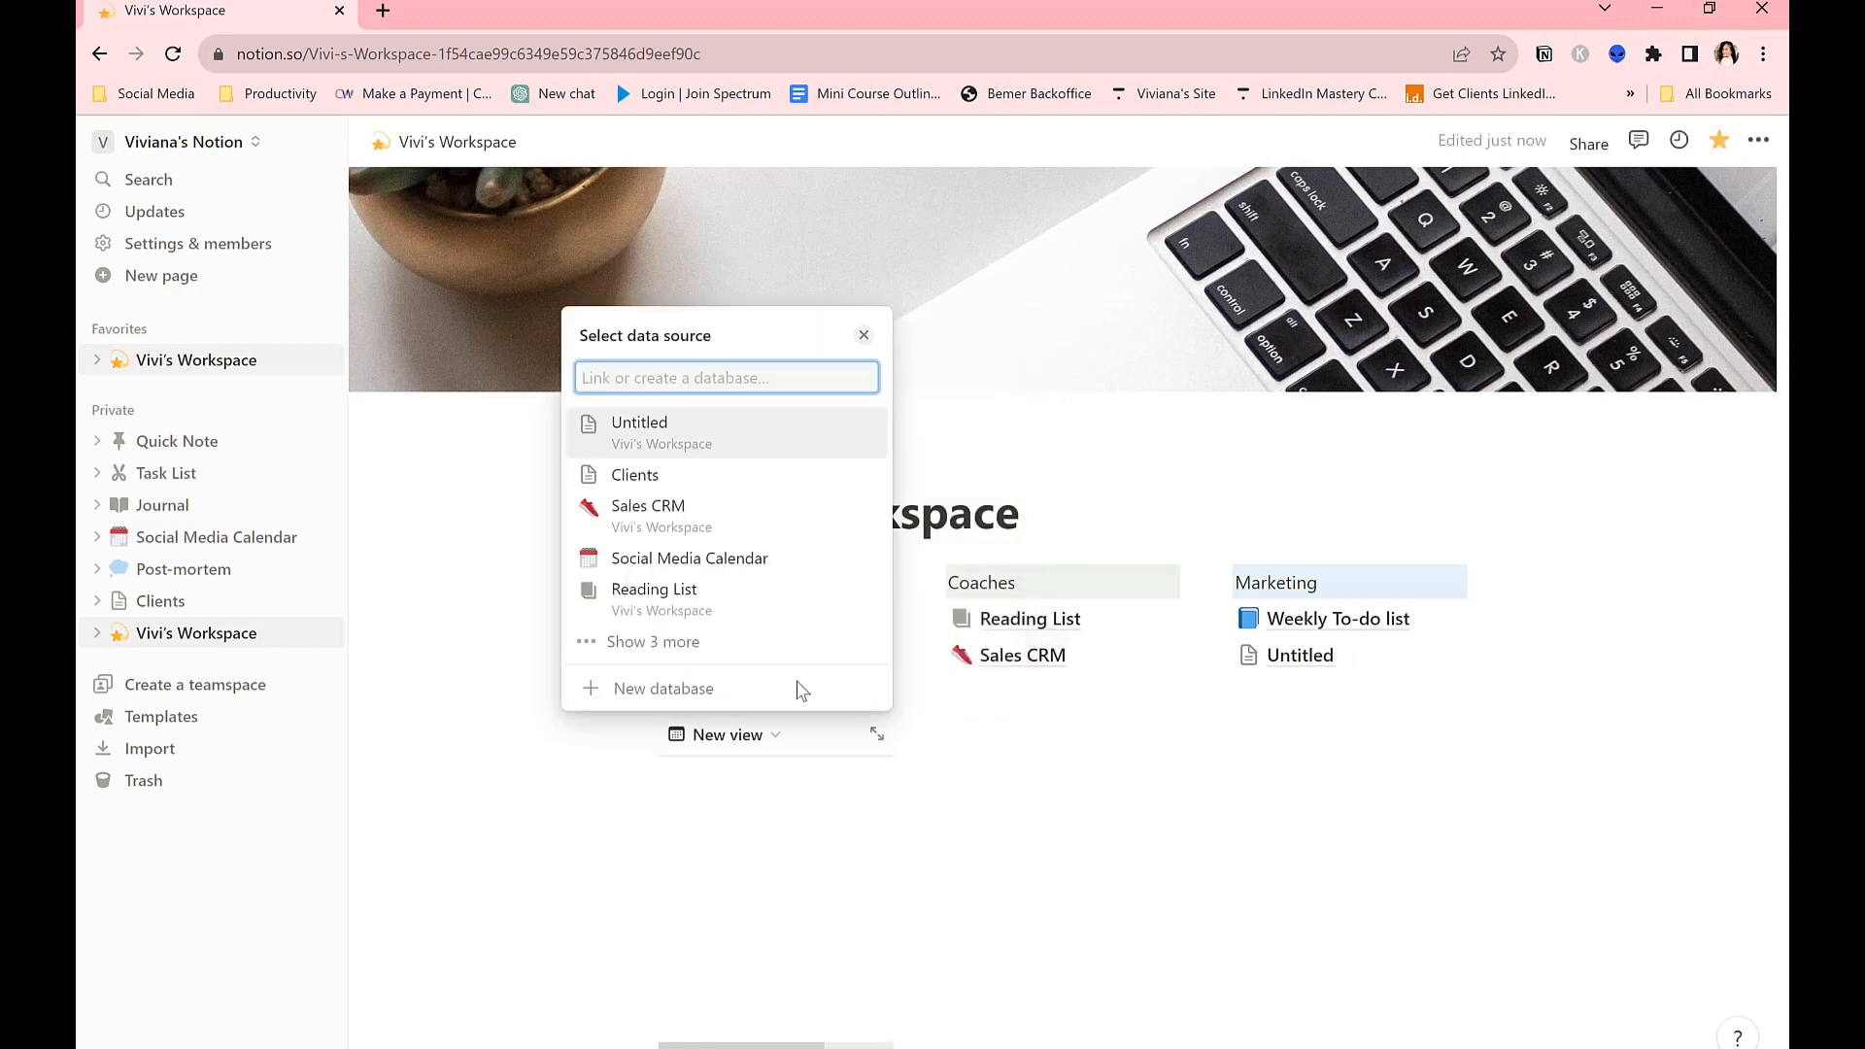
{"action": "left_click", "coordinate": [717, 559]}
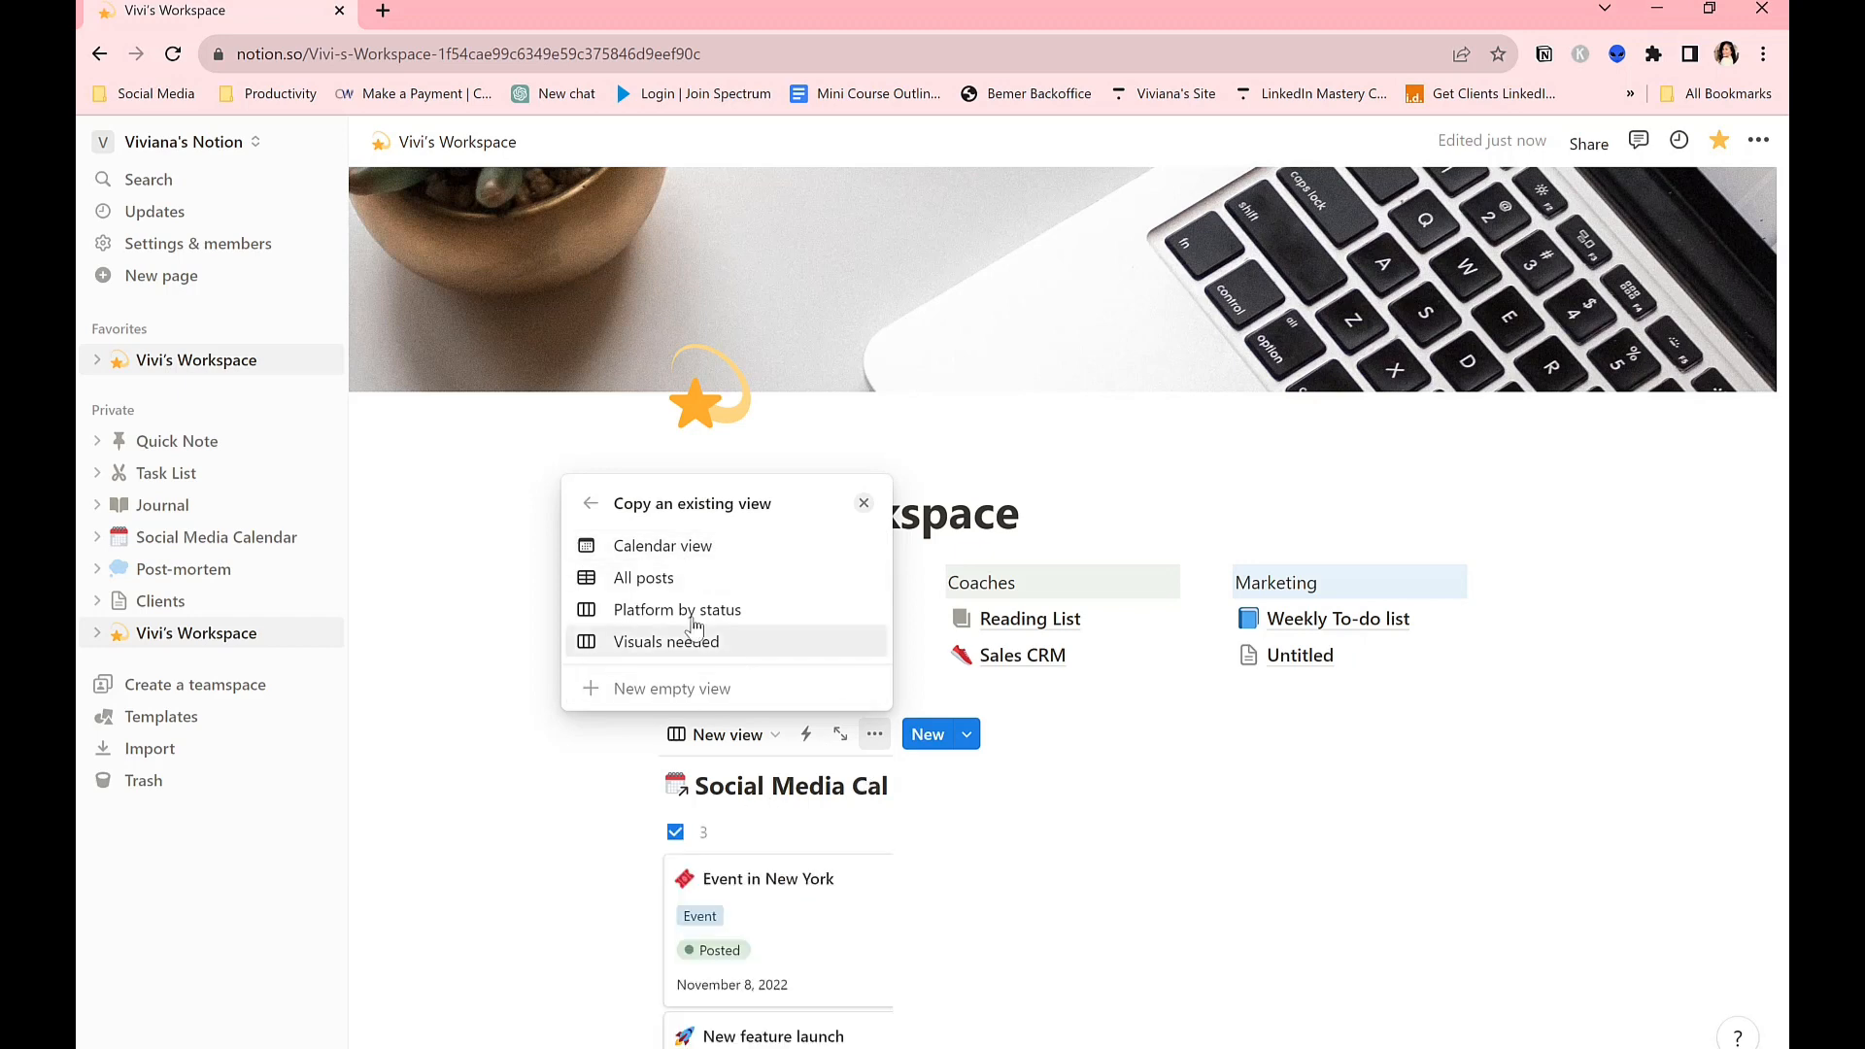
{"action": "key", "text": "ctrl+z"}
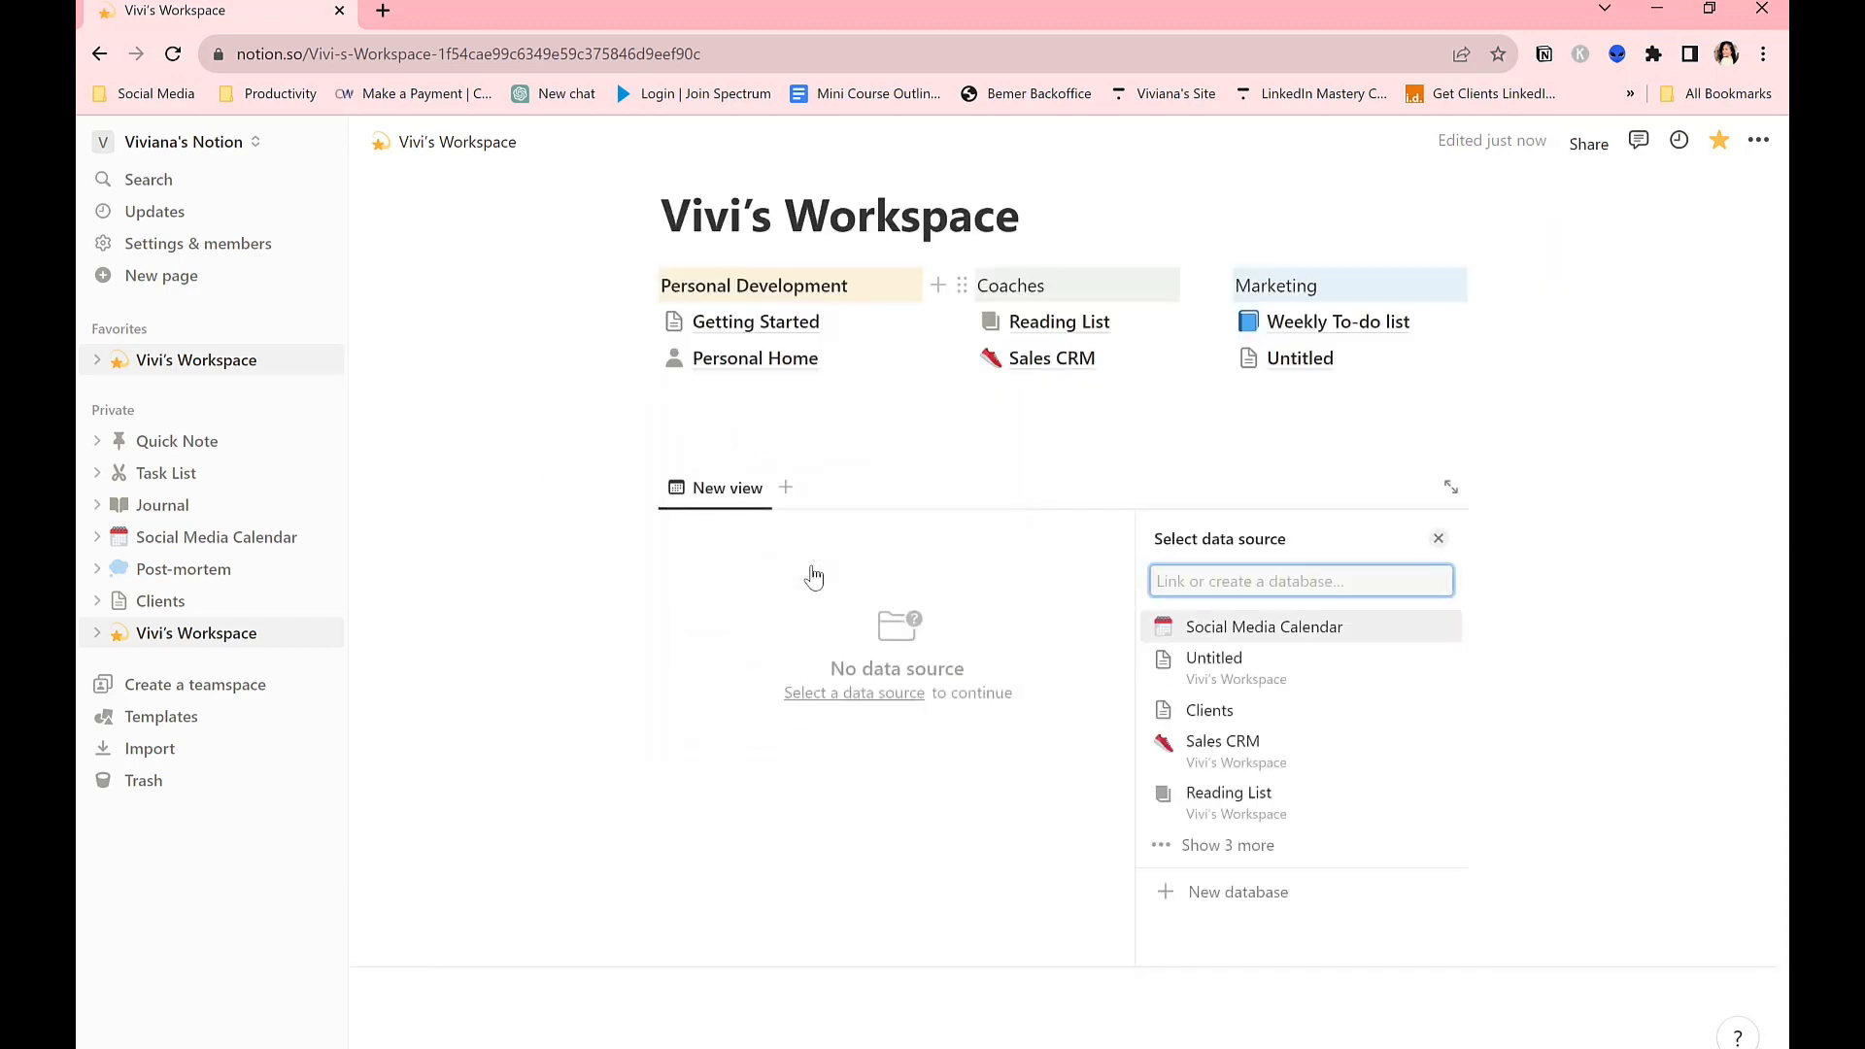
Set Social Media Calendar as the data source of the full-width view and copy its existing Calendar view.
{"action": "left_click", "coordinate": [1294, 627]}
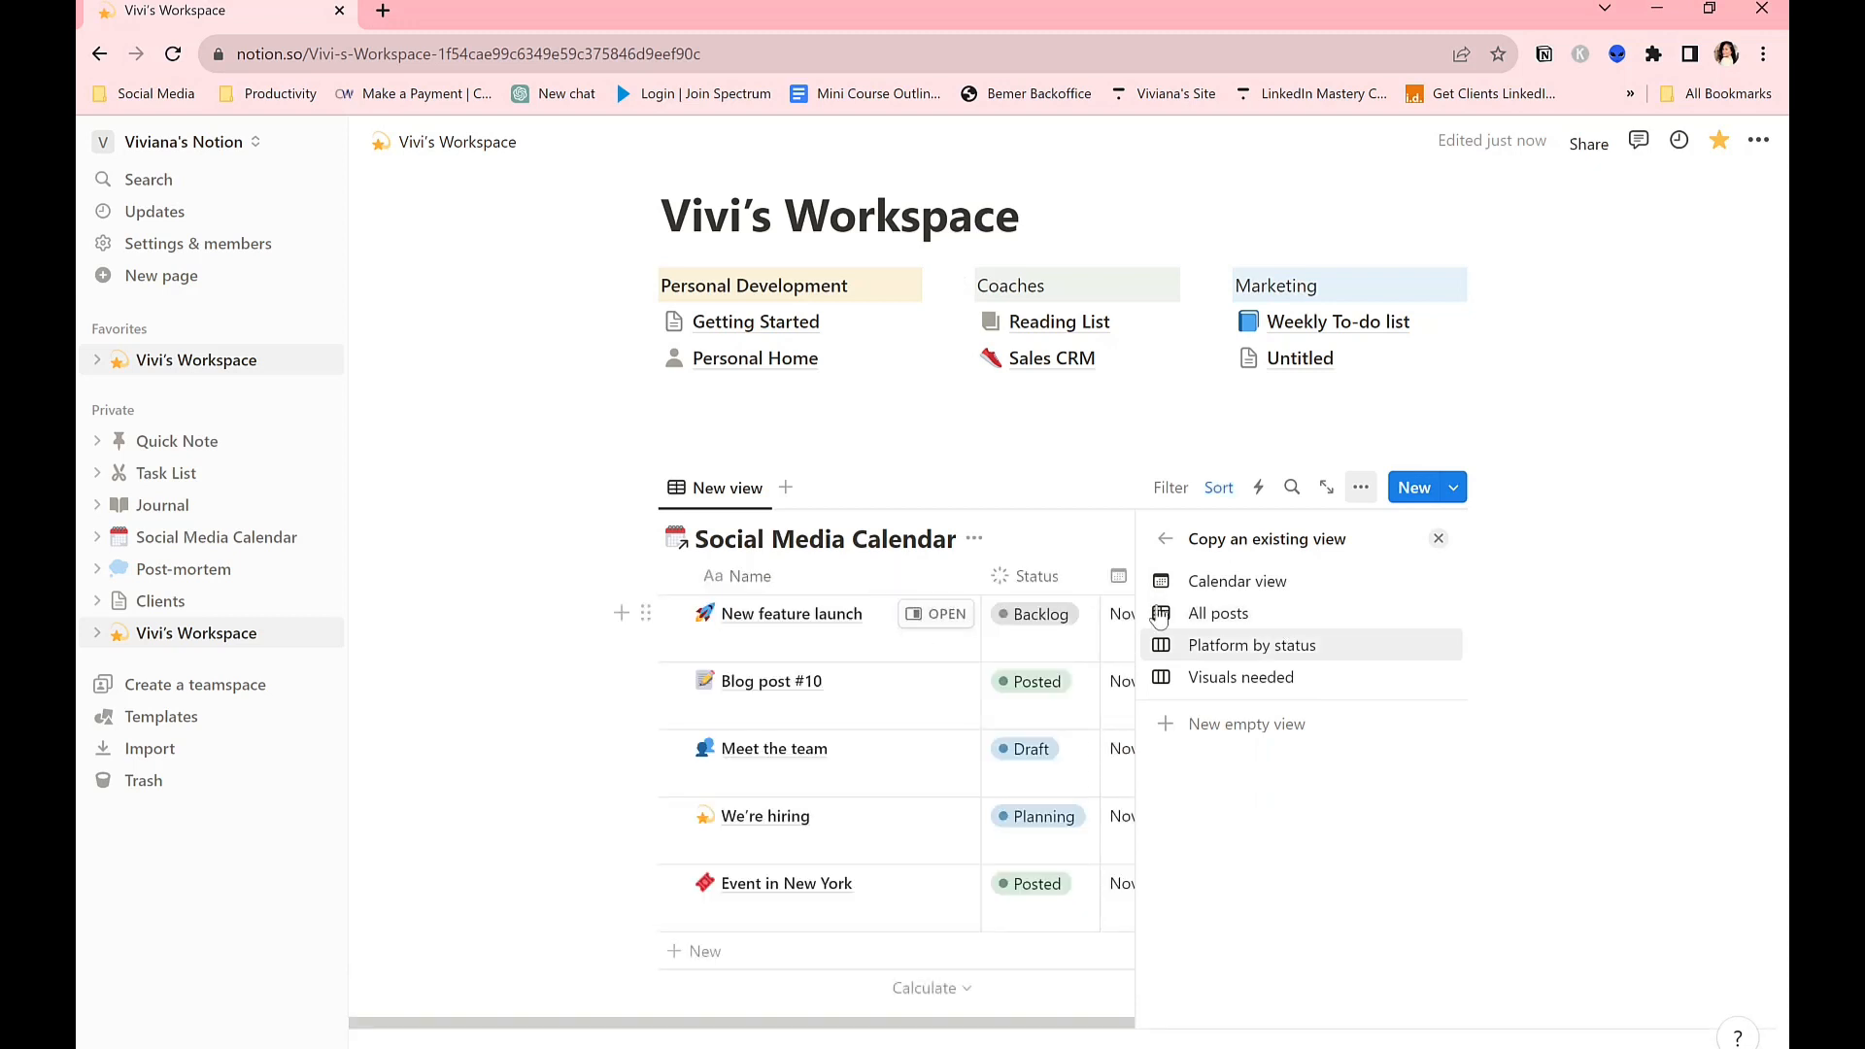
{"action": "left_click", "coordinate": [1241, 583]}
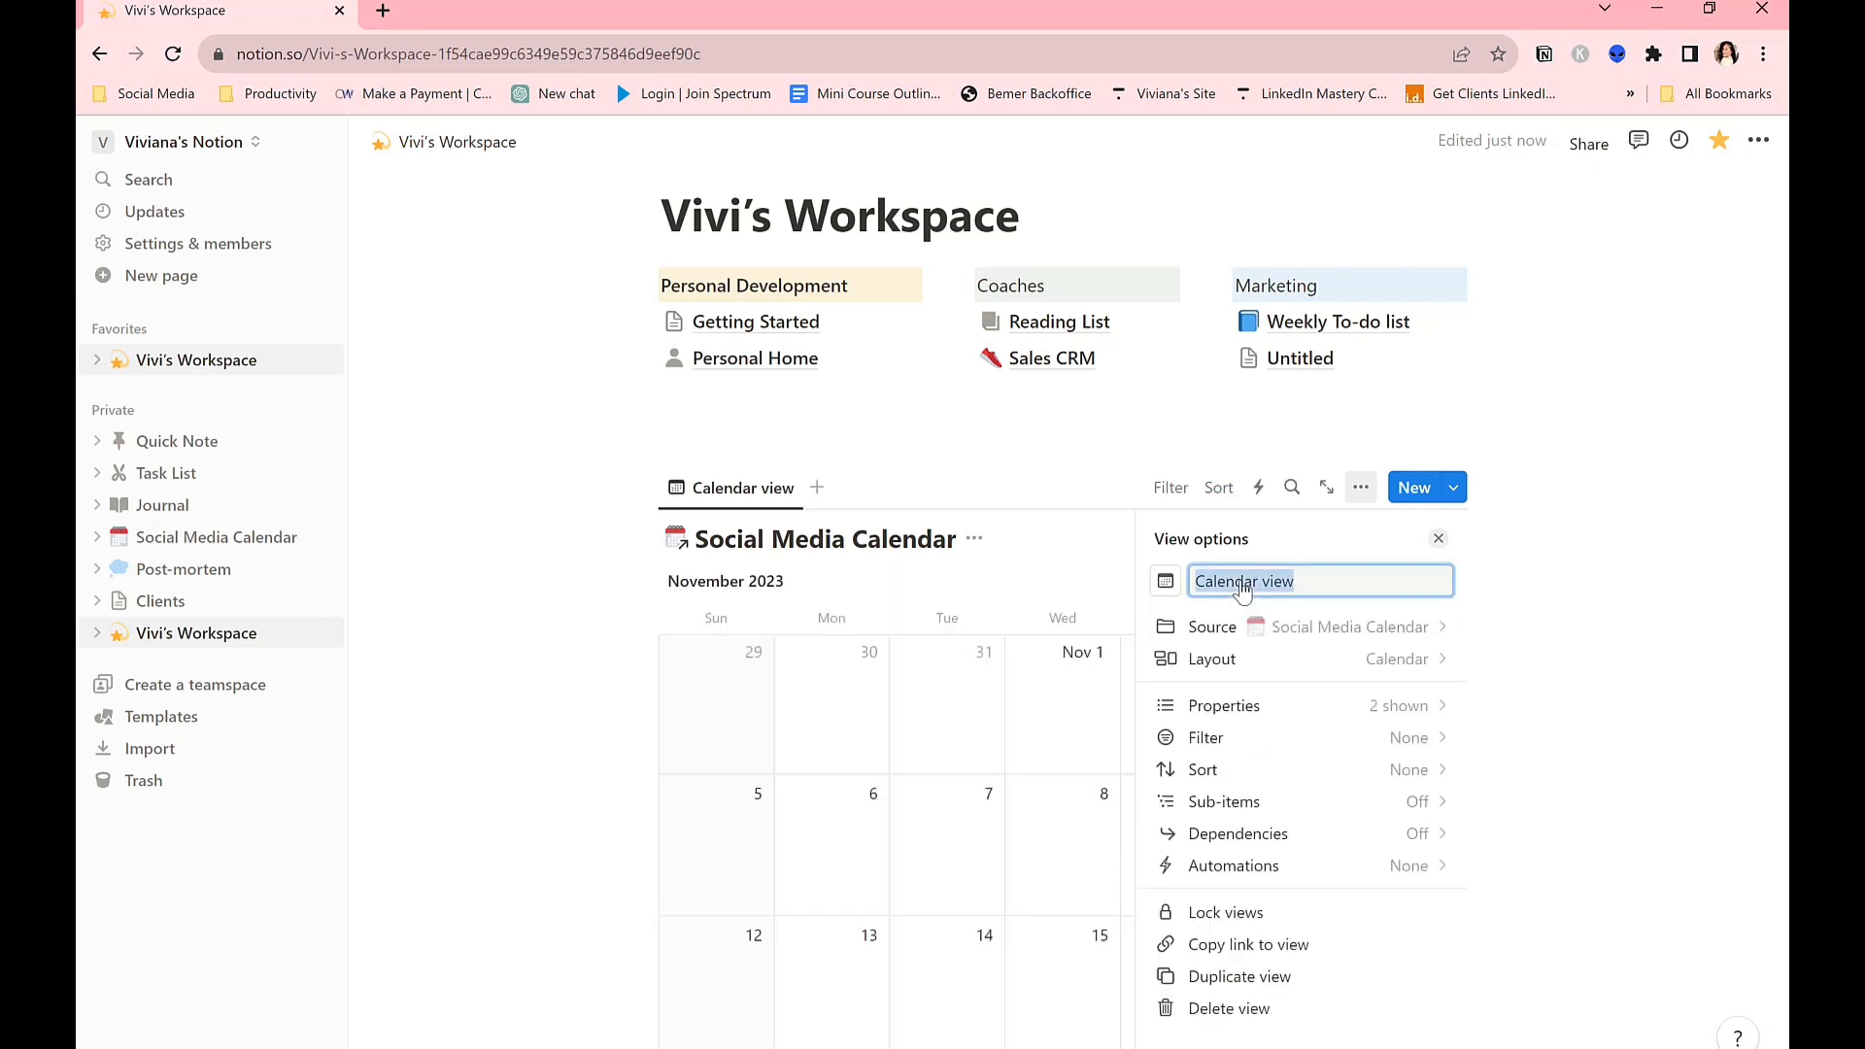
{"action": "left_click", "coordinate": [1526, 515]}
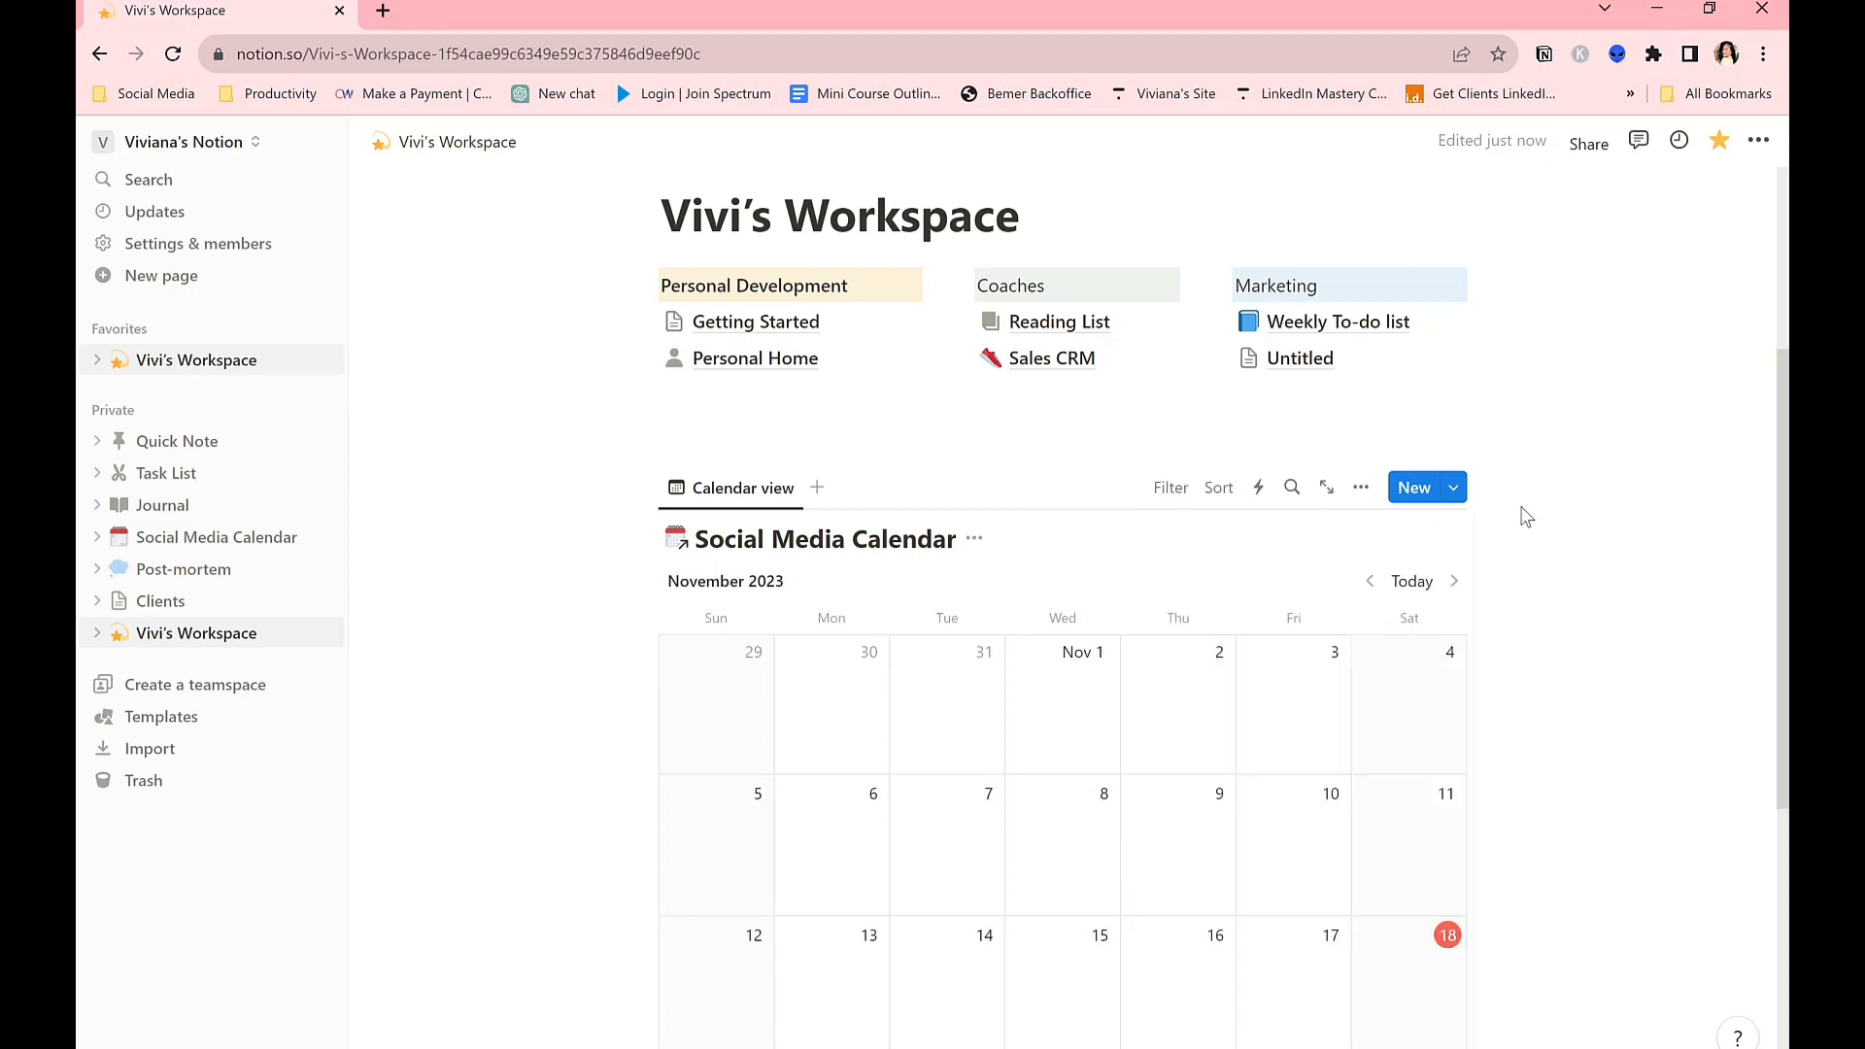
Look over the embedded Social Media Calendar and the space below it on the workspace page.
{"action": "scroll", "coordinate": [1557, 570], "scroll_direction": "down", "scroll_amount": 2}
{"action": "scroll", "coordinate": [1453, 437], "scroll_direction": "up", "scroll_amount": 3}
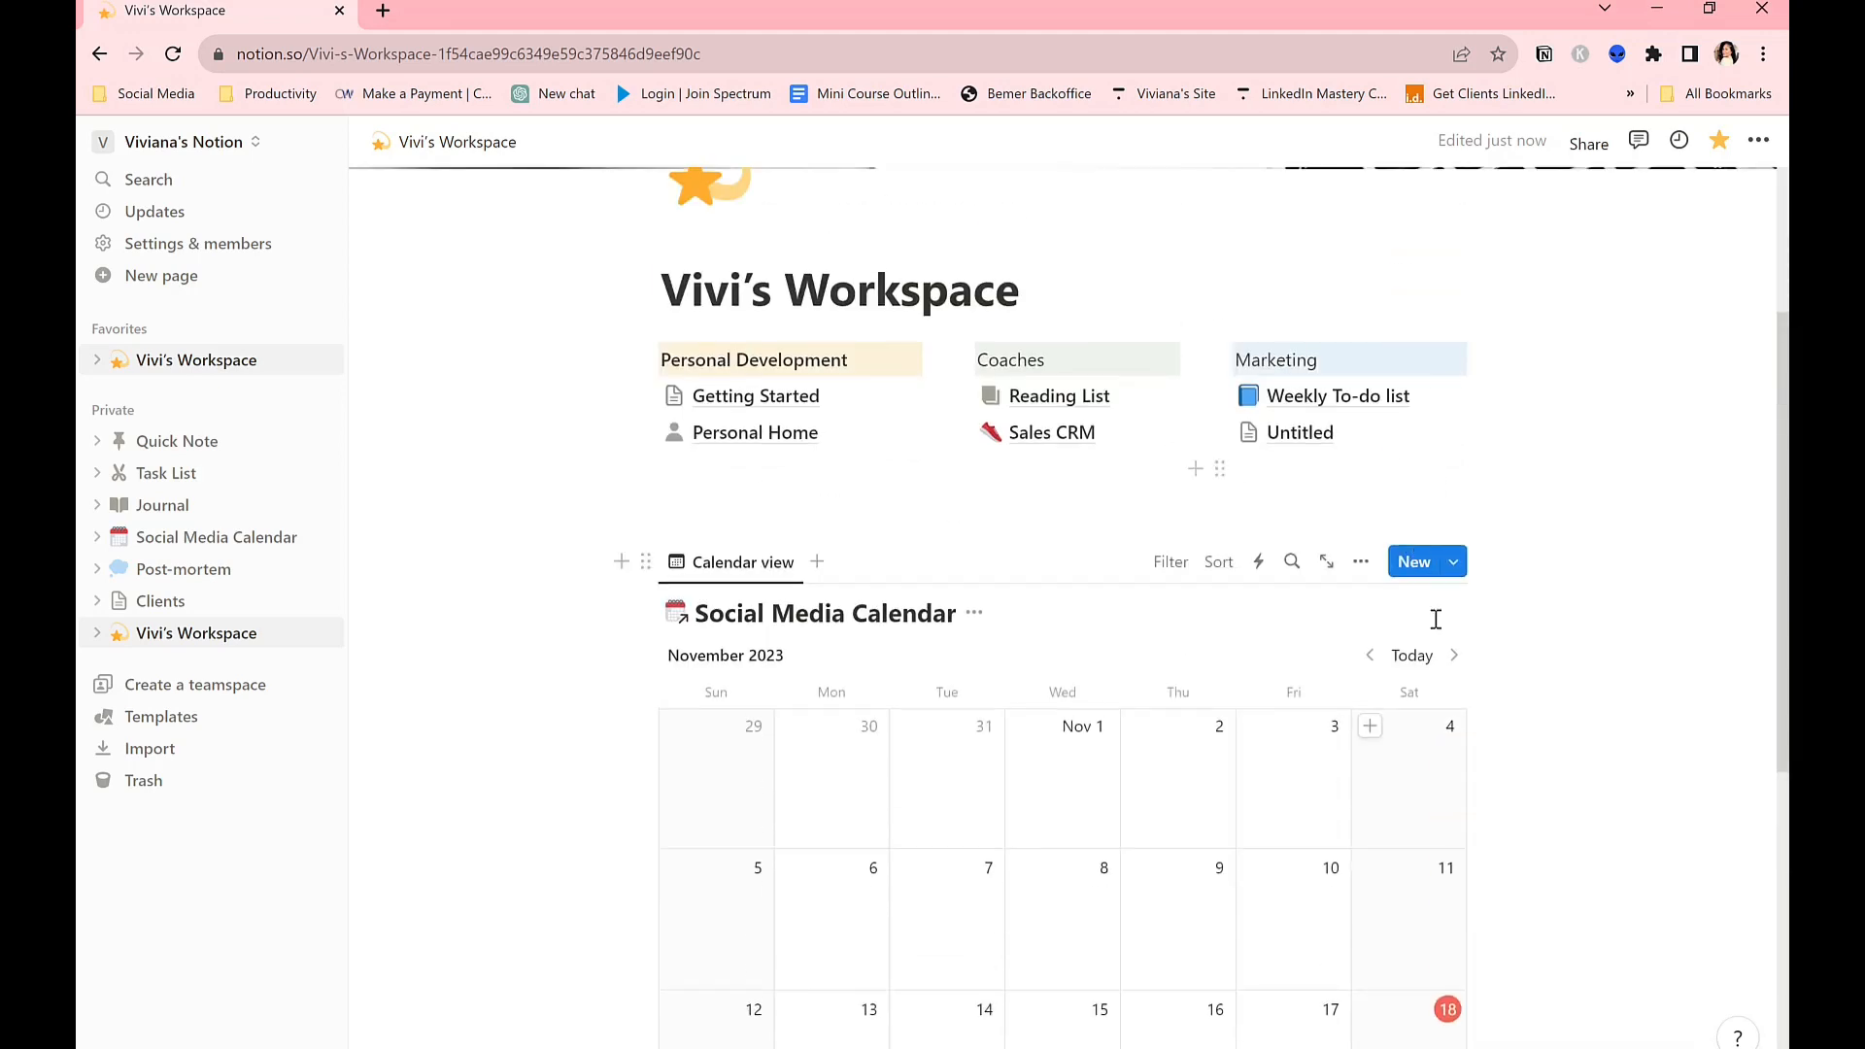
{"action": "scroll", "coordinate": [1436, 618], "scroll_direction": "down", "scroll_amount": 5}
{"action": "left_click", "coordinate": [1019, 820]}
{"action": "scroll", "coordinate": [1020, 820], "scroll_direction": "up", "scroll_amount": 5}
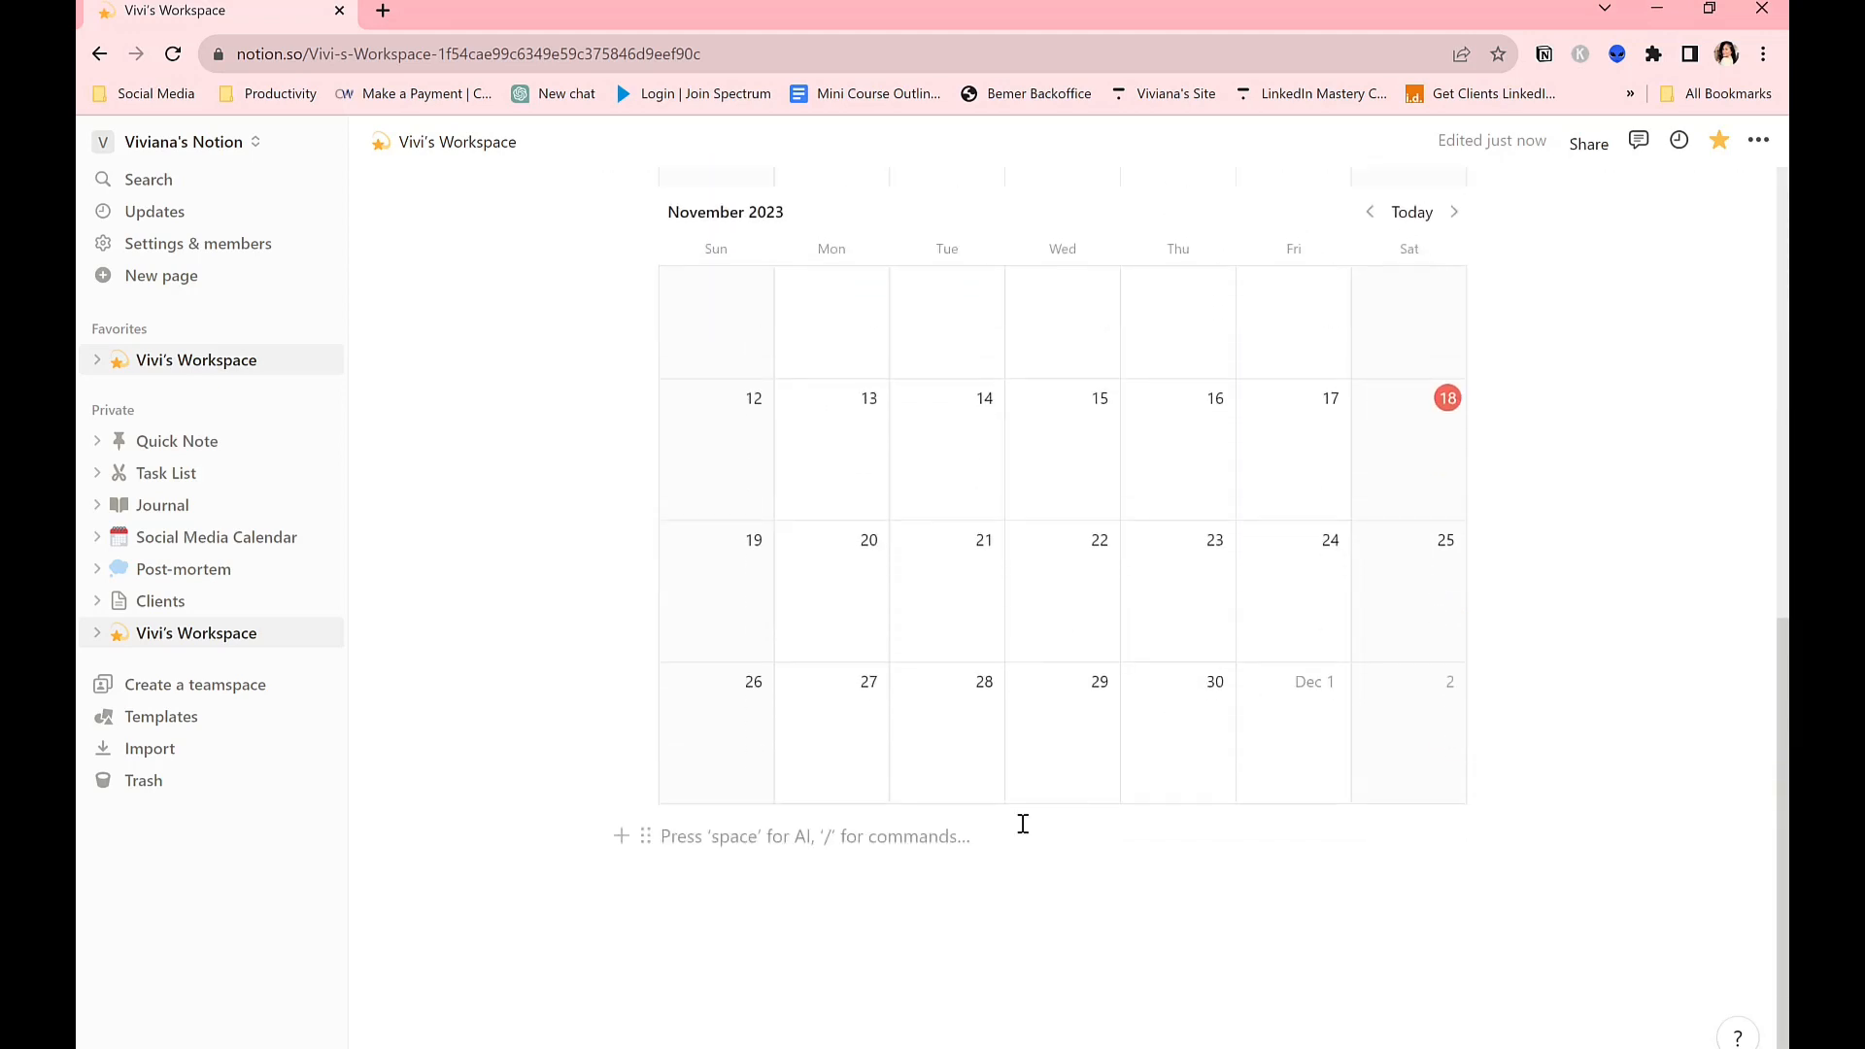
{"action": "scroll", "coordinate": [1074, 790], "scroll_direction": "down", "scroll_amount": 2}
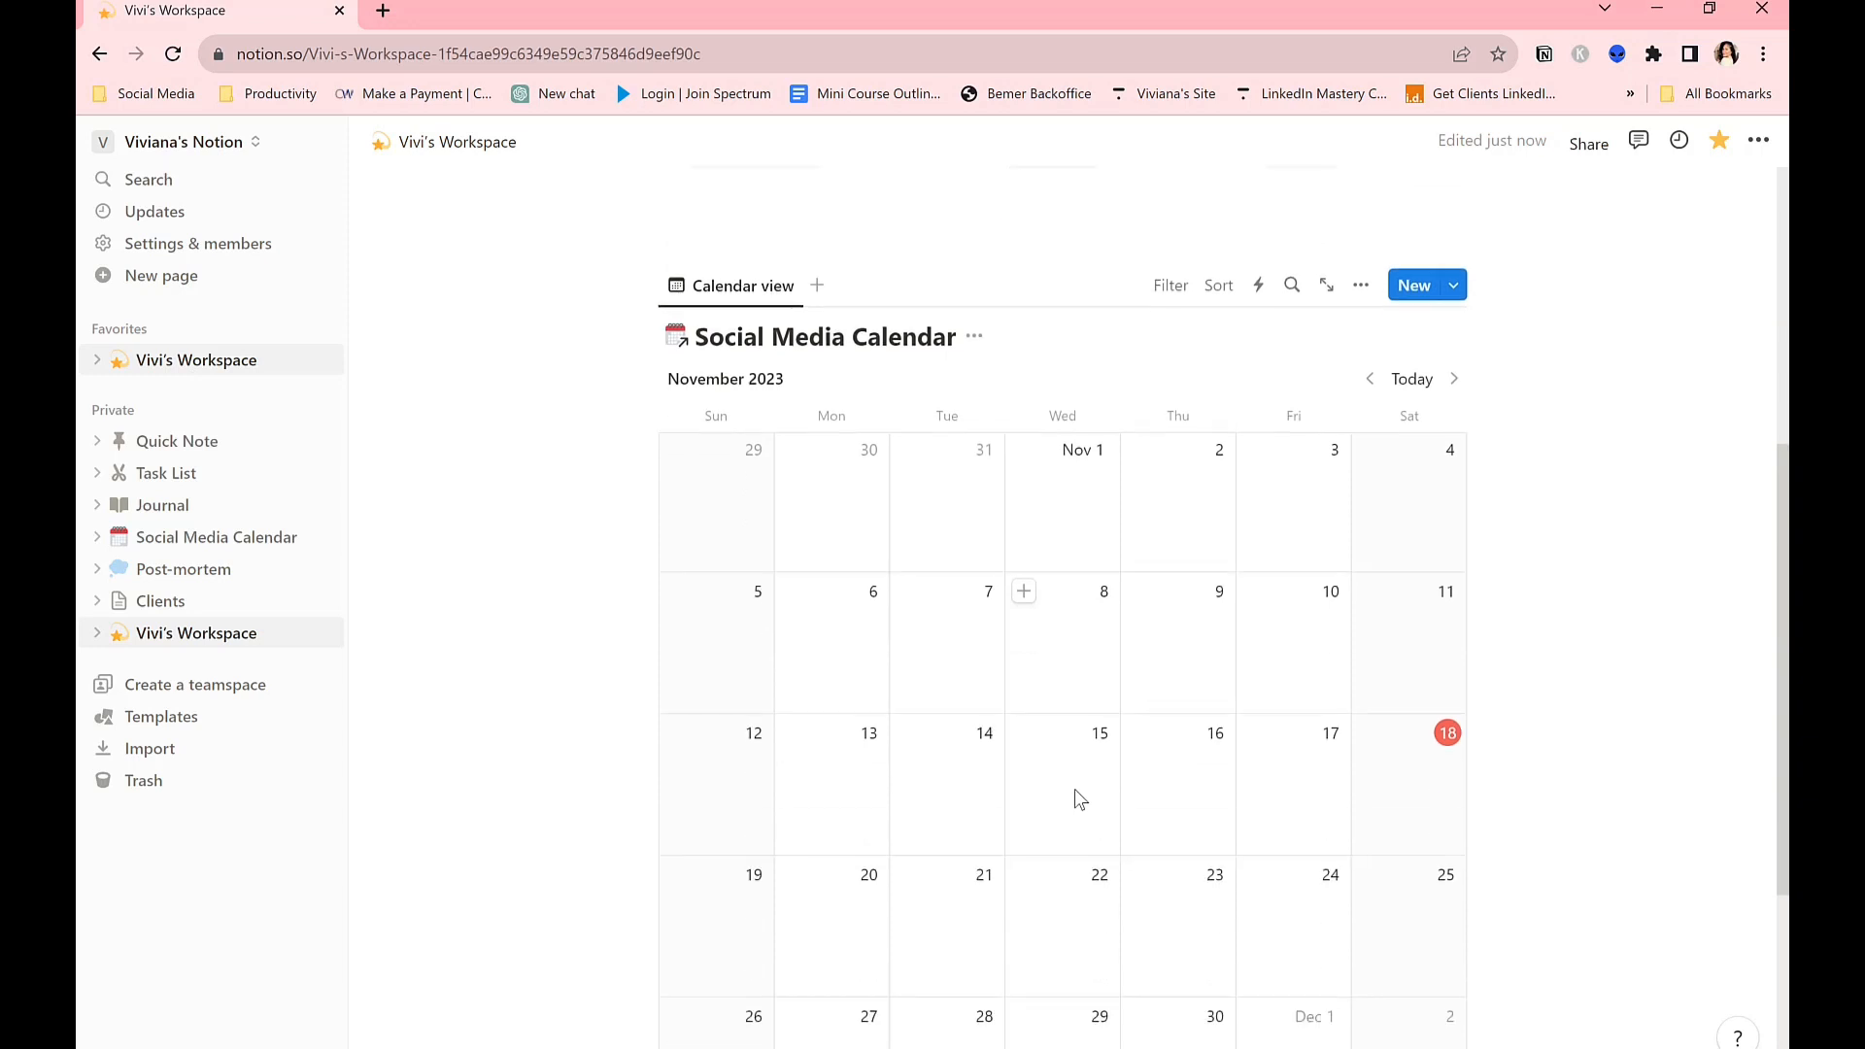
{"action": "scroll", "coordinate": [1074, 790], "scroll_direction": "down", "scroll_amount": 6}
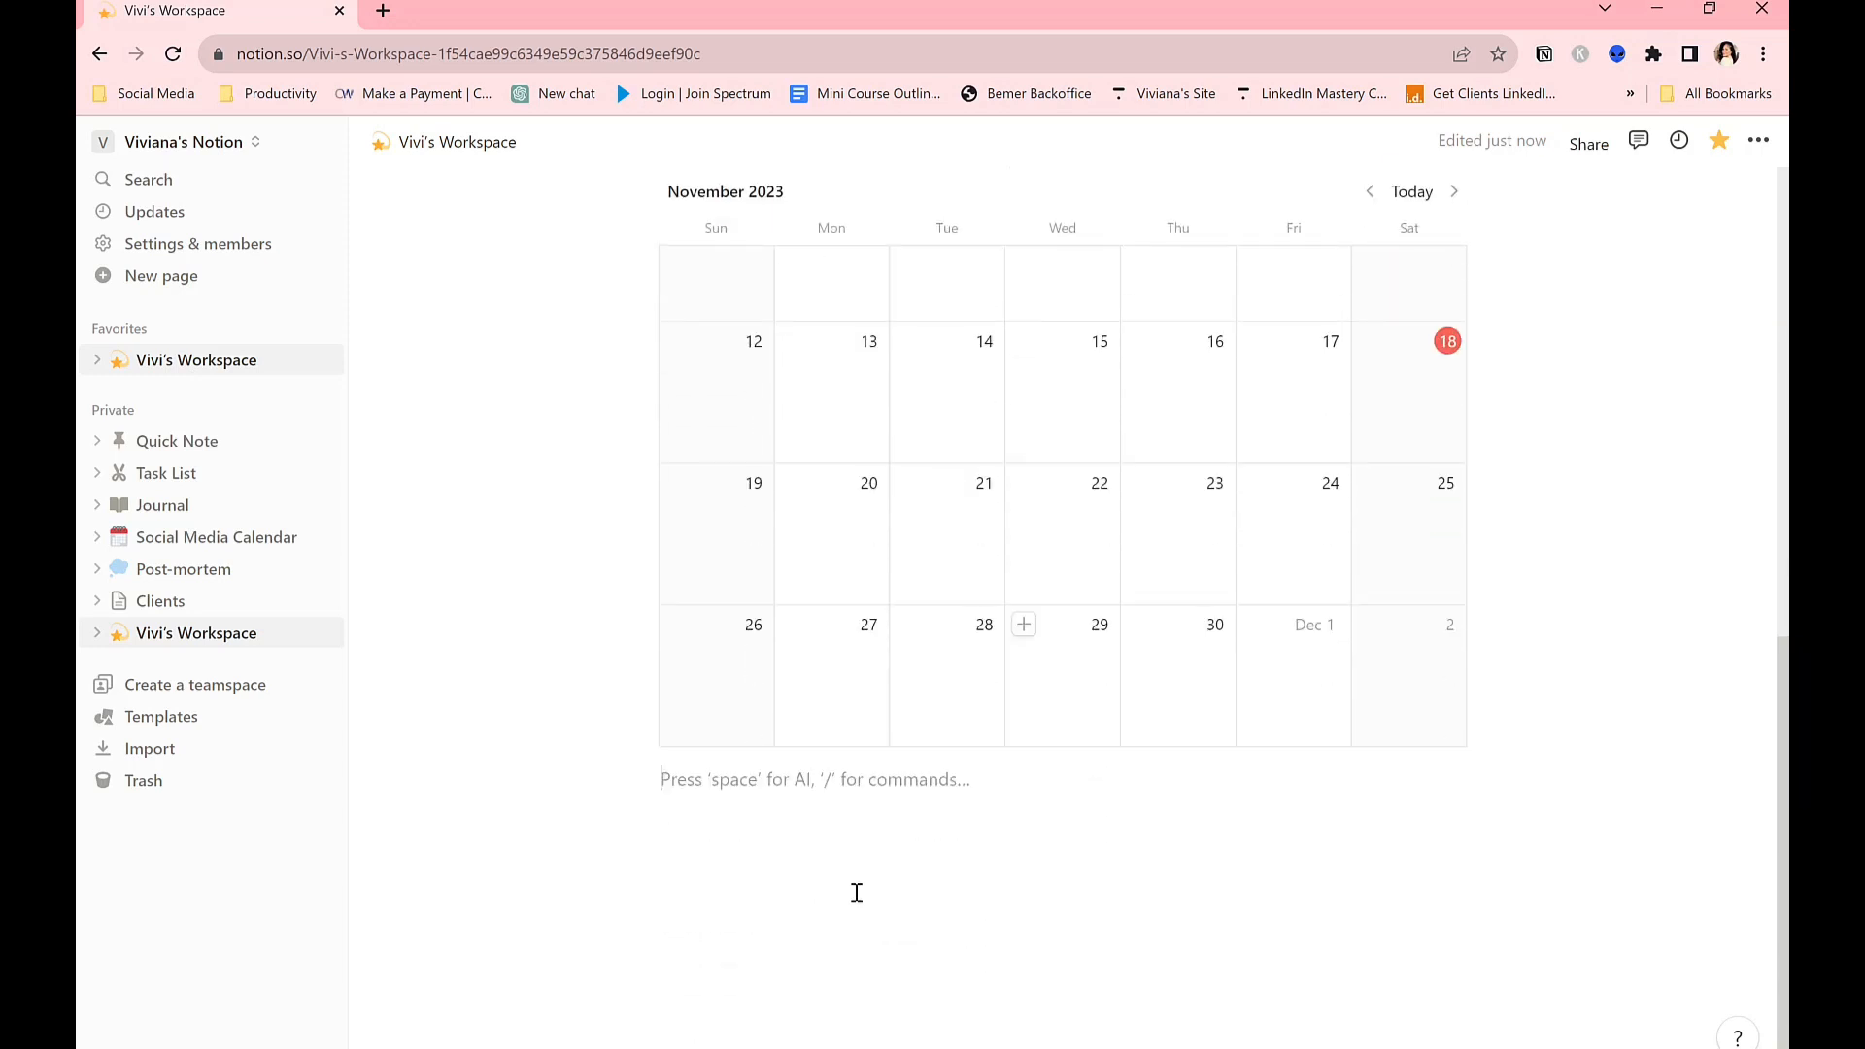
{"action": "scroll", "coordinate": [831, 858], "scroll_direction": "up", "scroll_amount": 8}
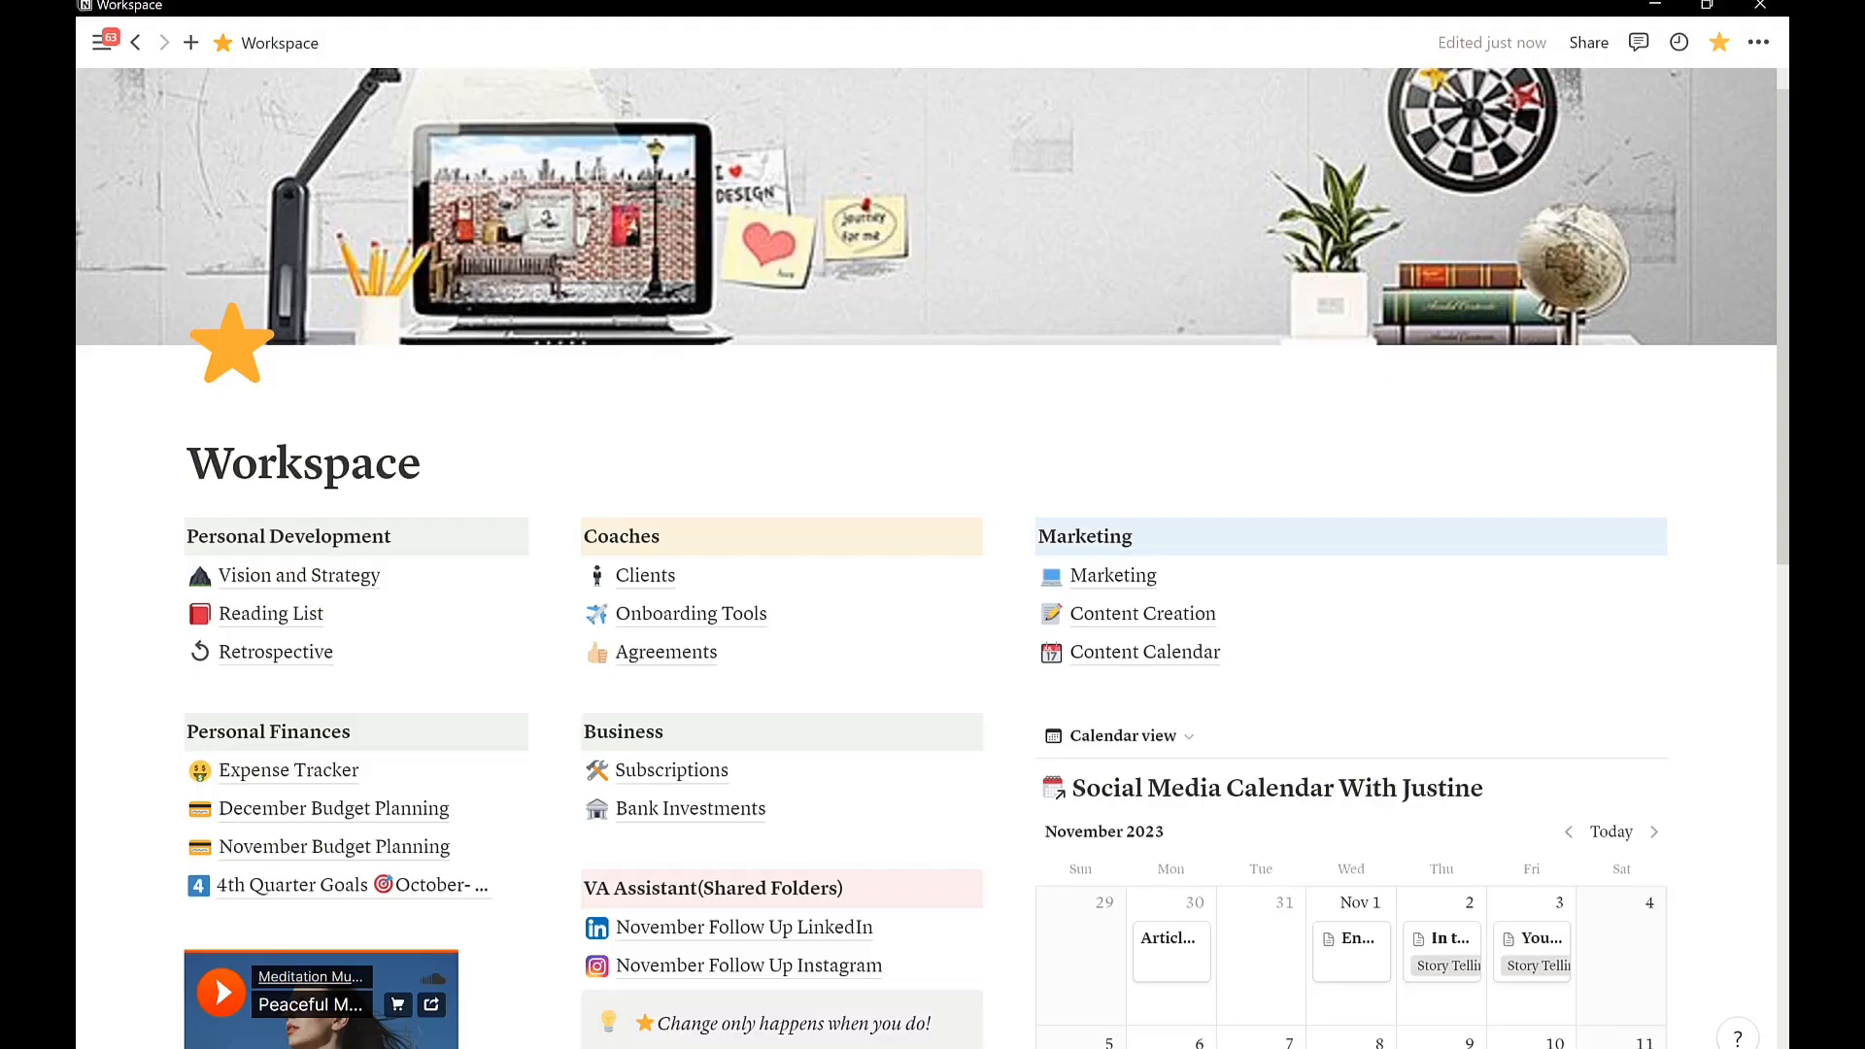
Review the section columns and calendar placement on the finished example Workspace page, and return to Vivi's Workspace.
{"action": "scroll", "coordinate": [886, 802], "scroll_direction": "down", "scroll_amount": 3}
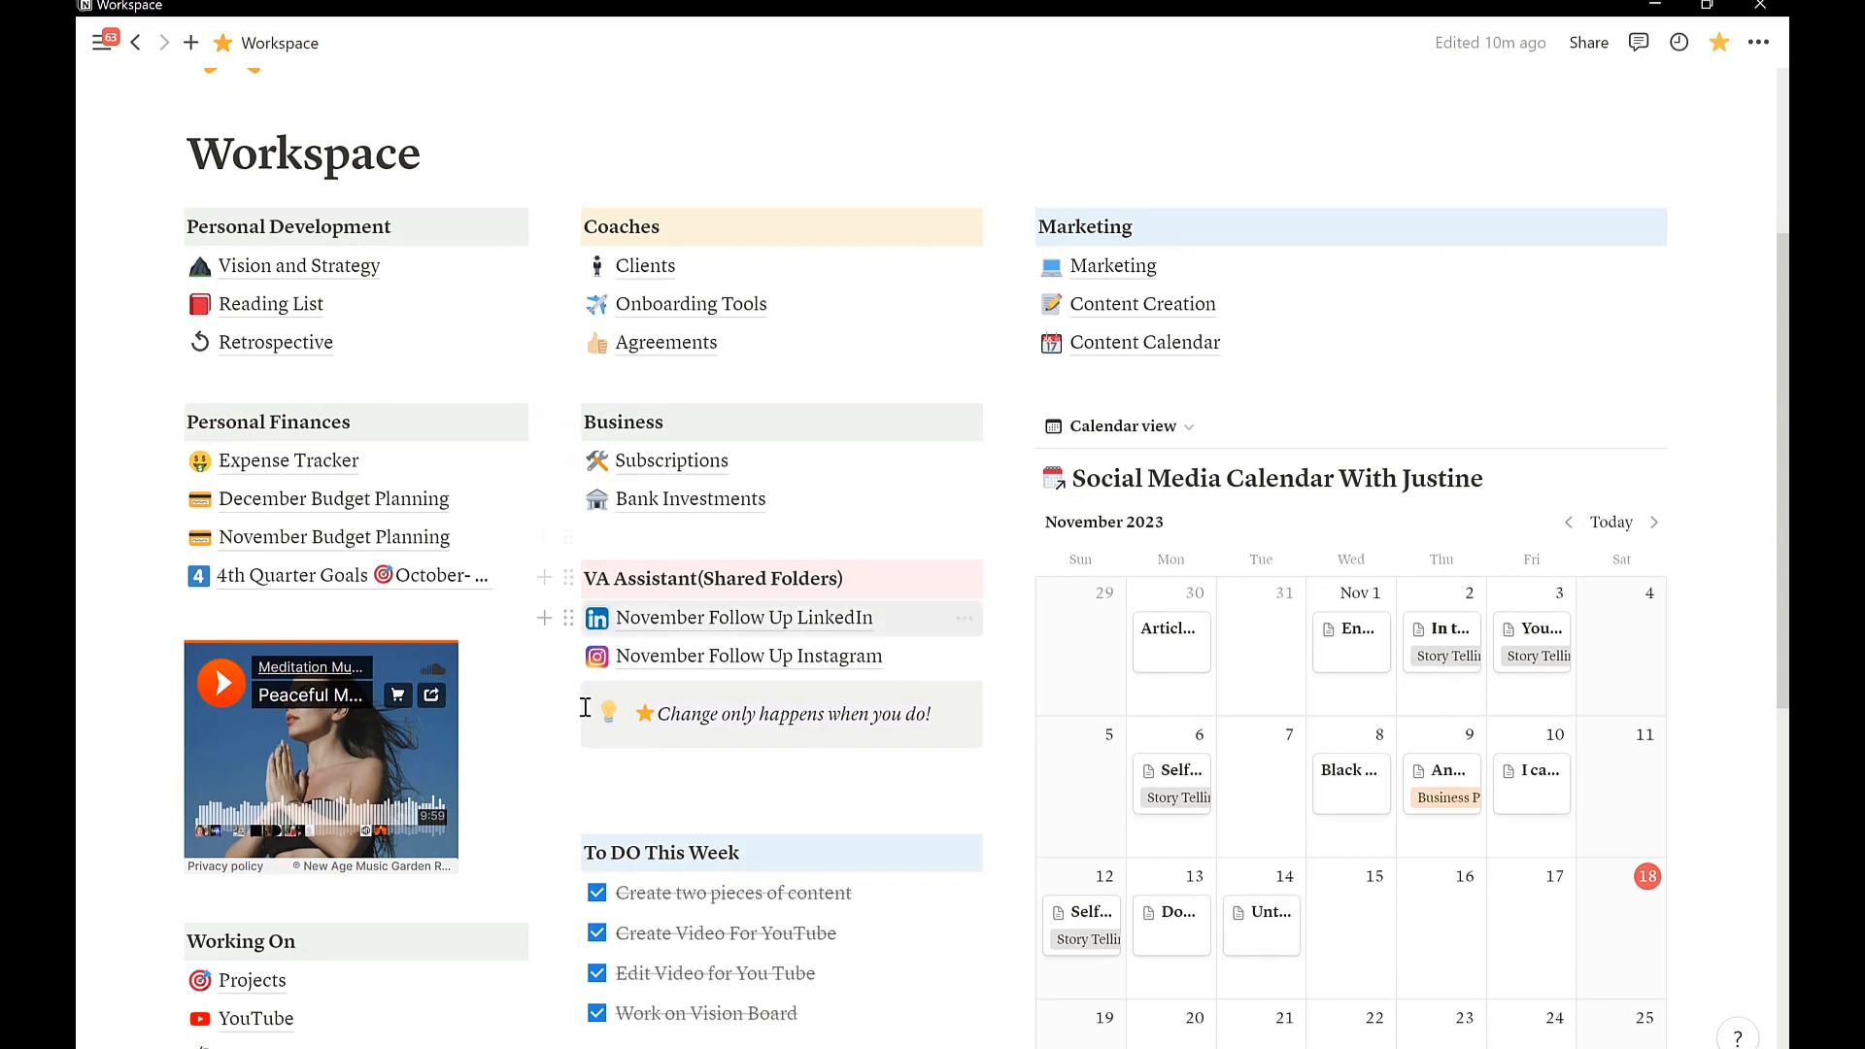
{"action": "mouse_move", "coordinate": [763, 628]}
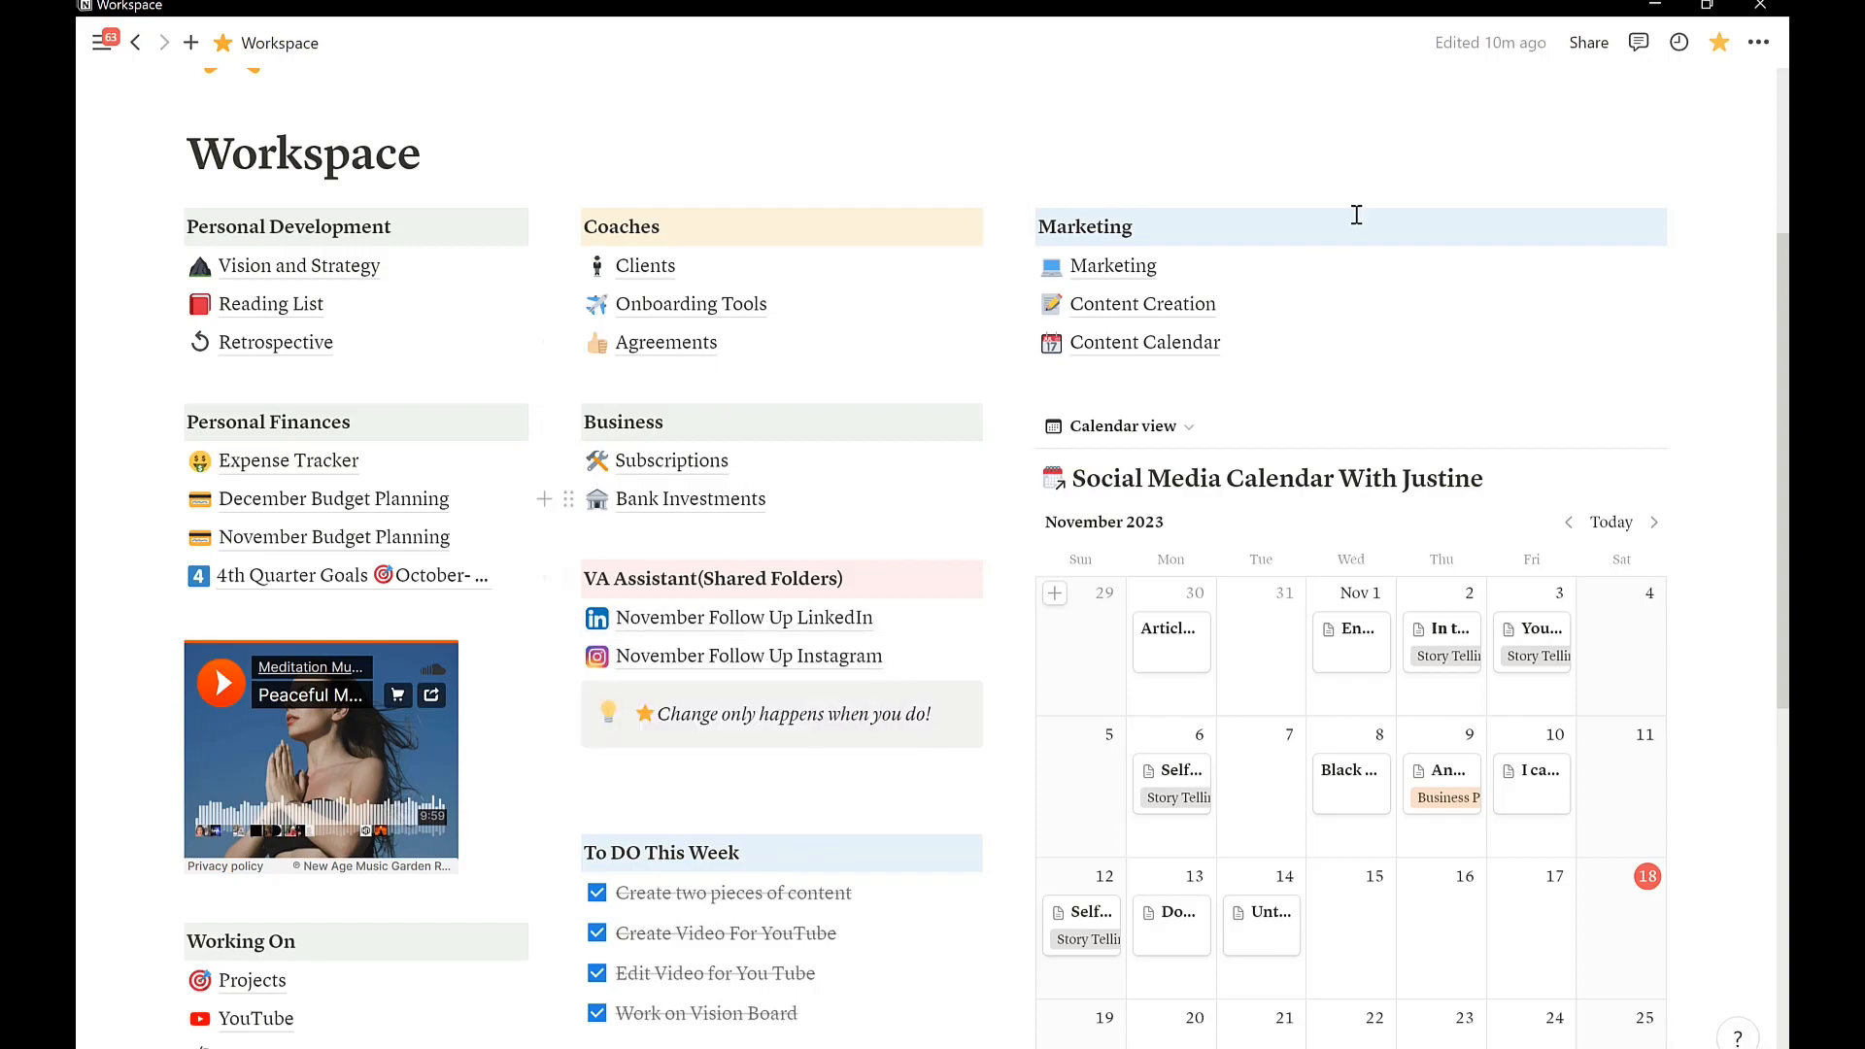
{"action": "left_click", "coordinate": [1674, 11]}
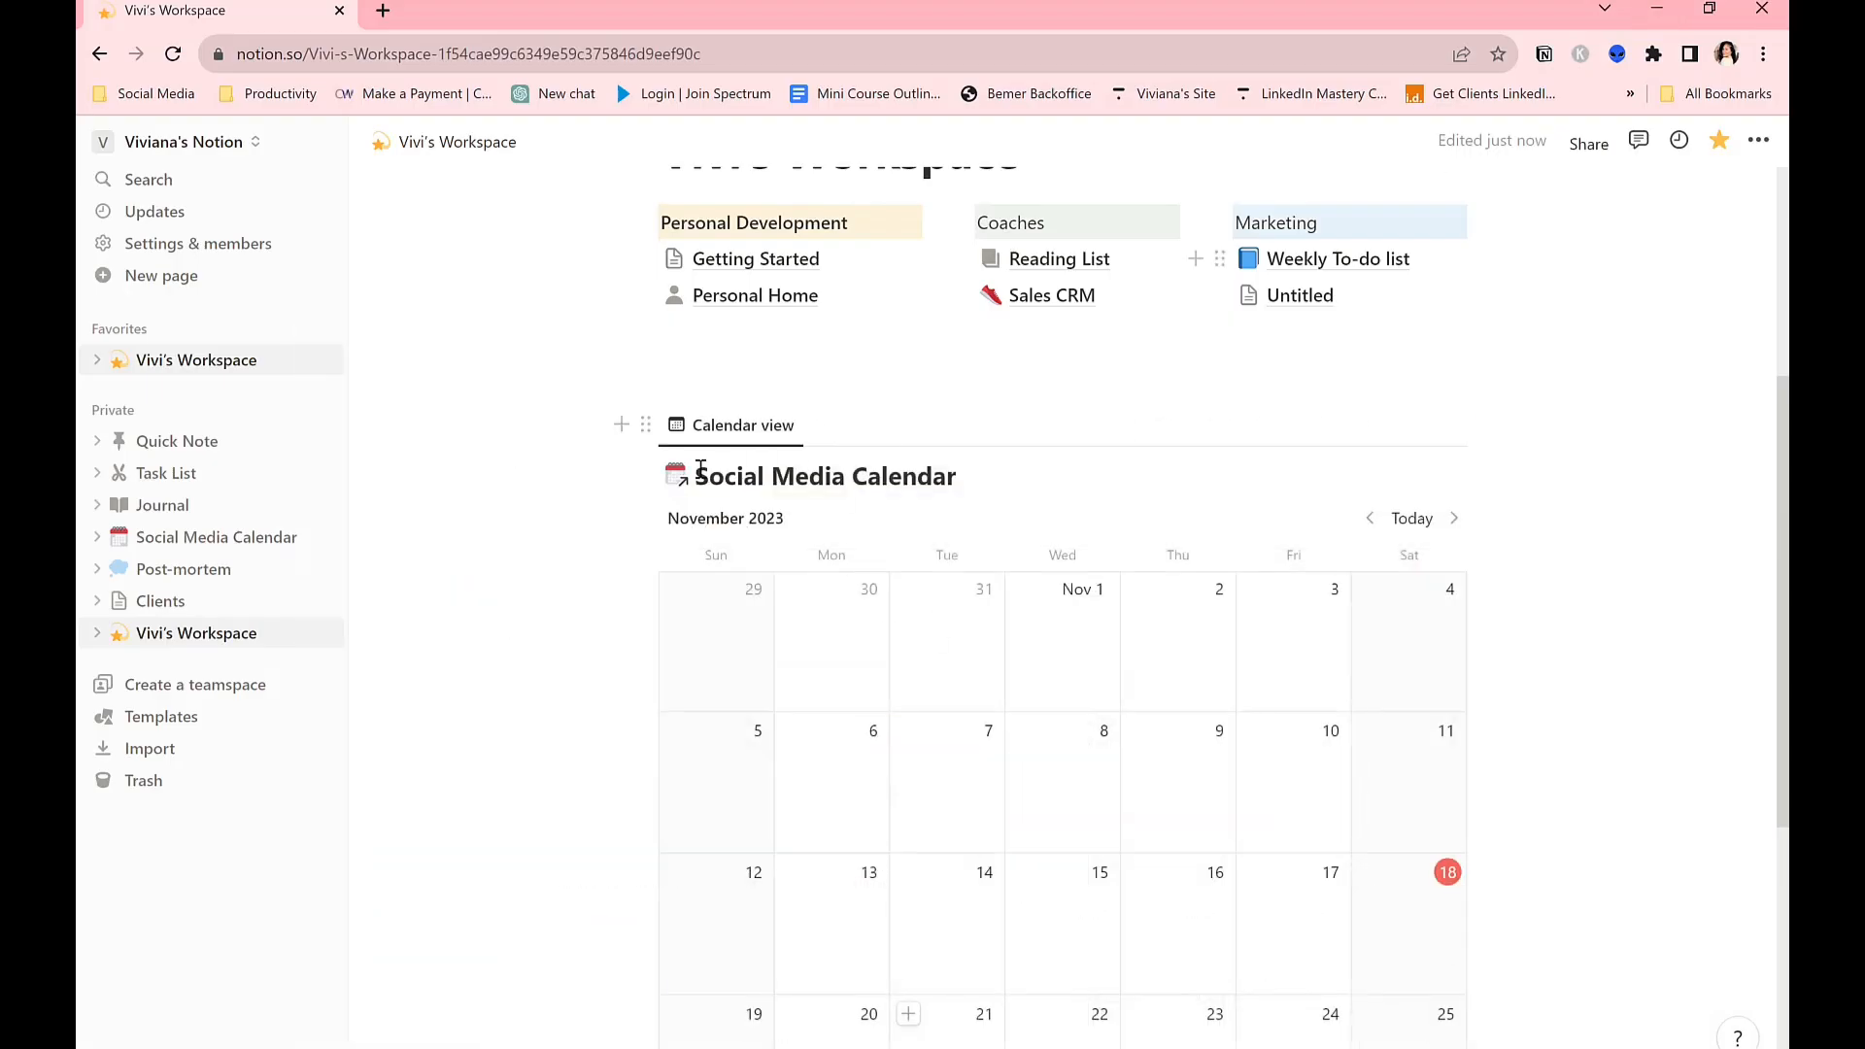
Try to move the Social Media Calendar block to the right side of the page.
{"action": "right_click", "coordinate": [645, 427]}
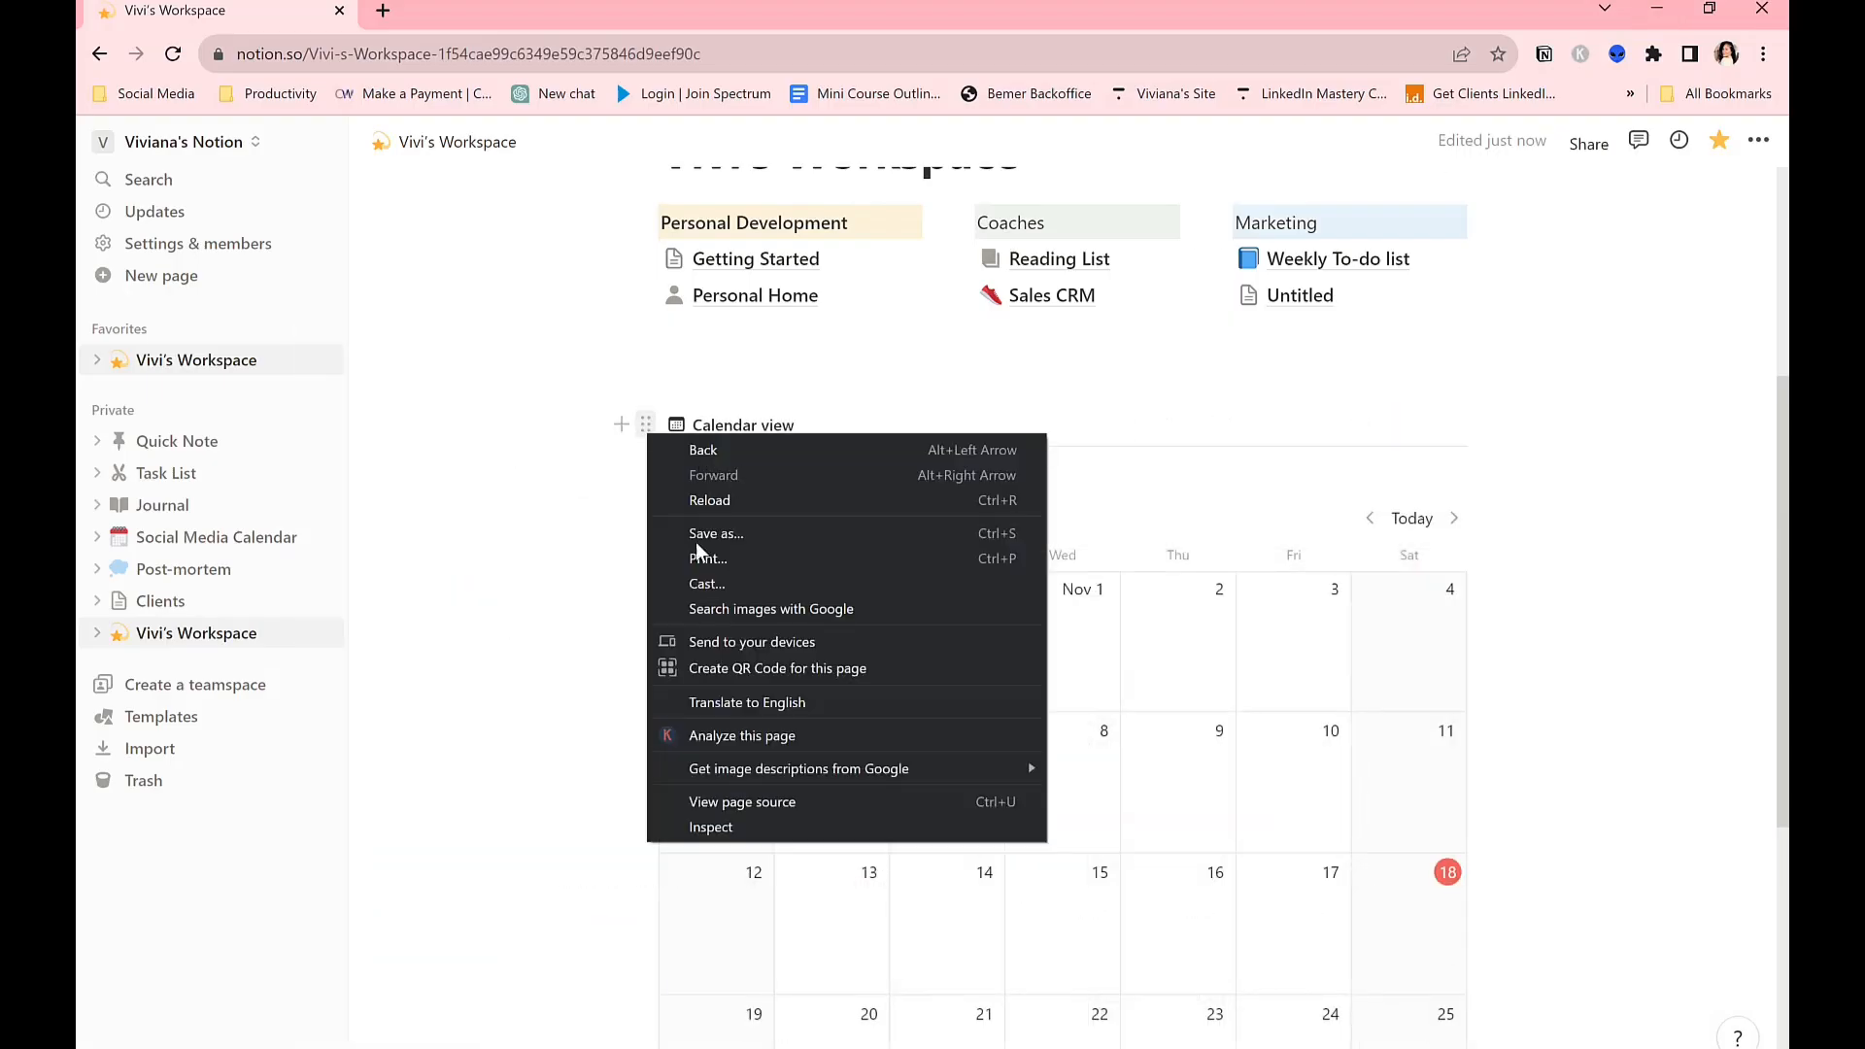
{"action": "left_click", "coordinate": [639, 422]}
{"action": "right_click", "coordinate": [639, 422]}
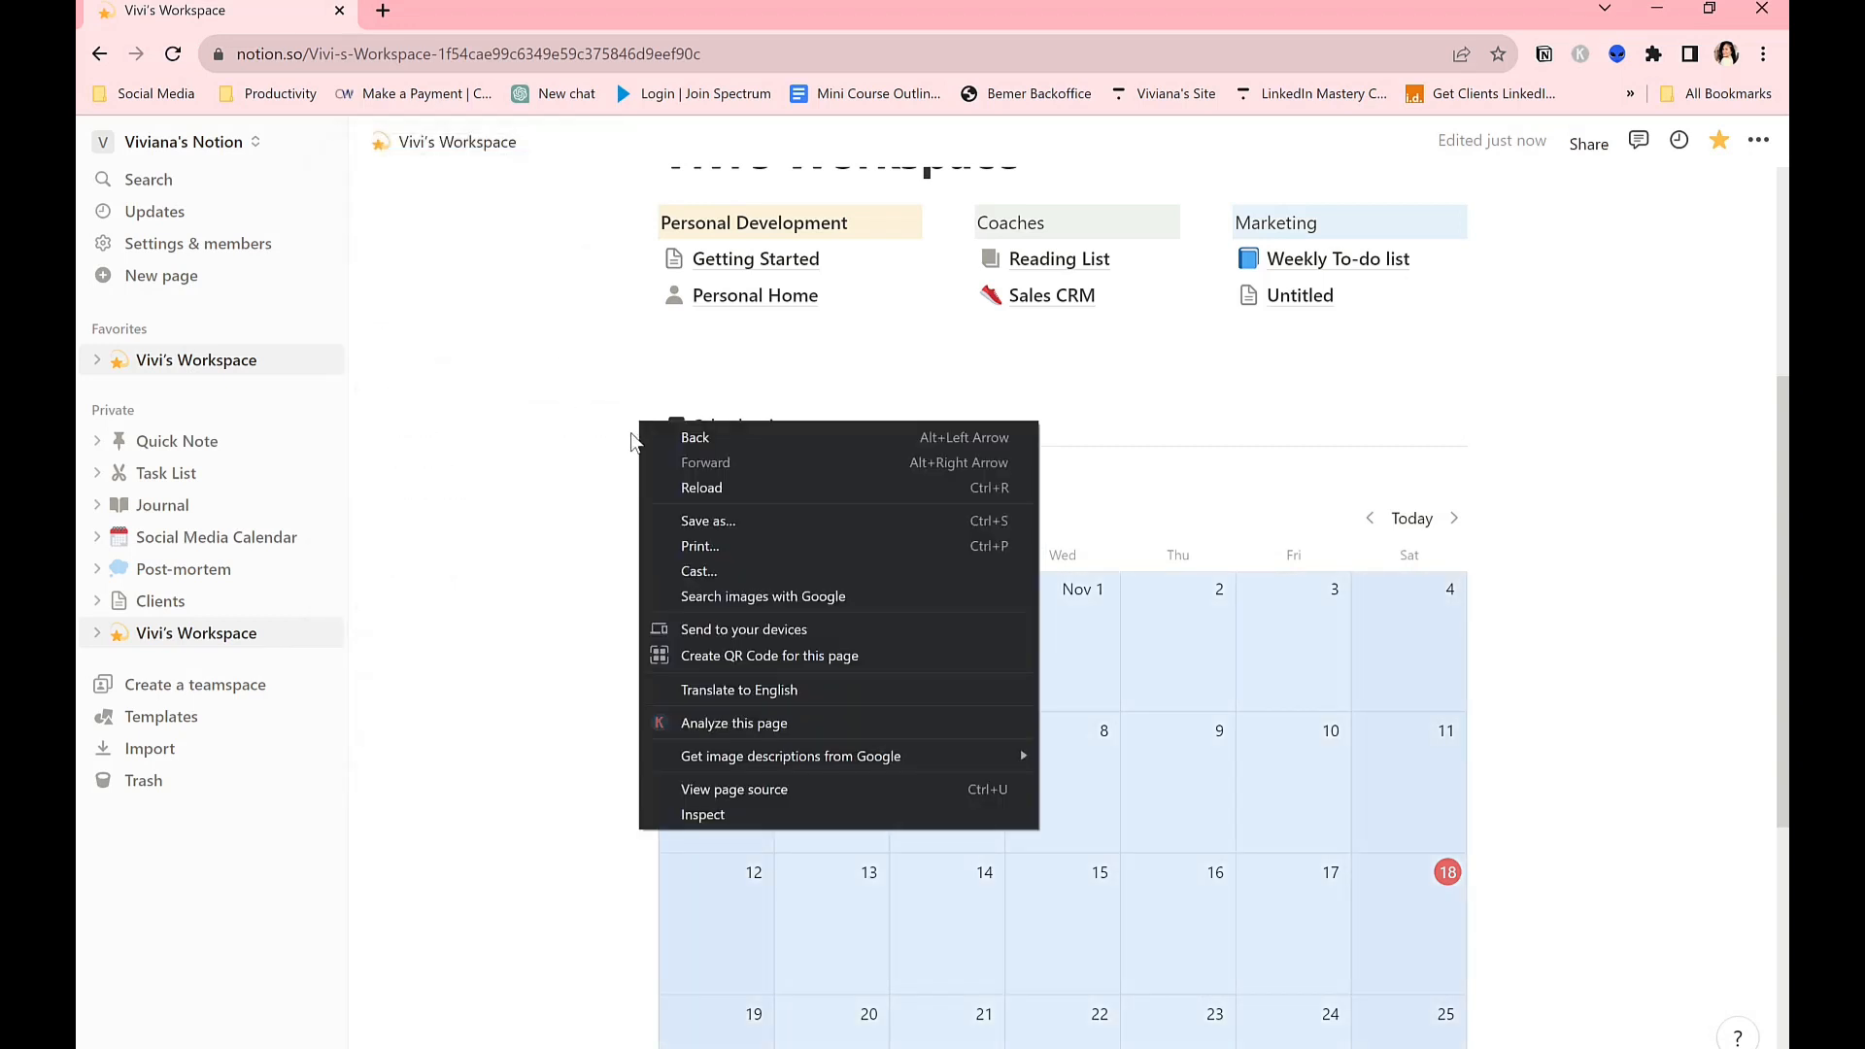
{"action": "left_click", "coordinate": [631, 437]}
{"action": "left_click_drag", "start_coordinate": [625, 420], "coordinate": [1486, 417]}
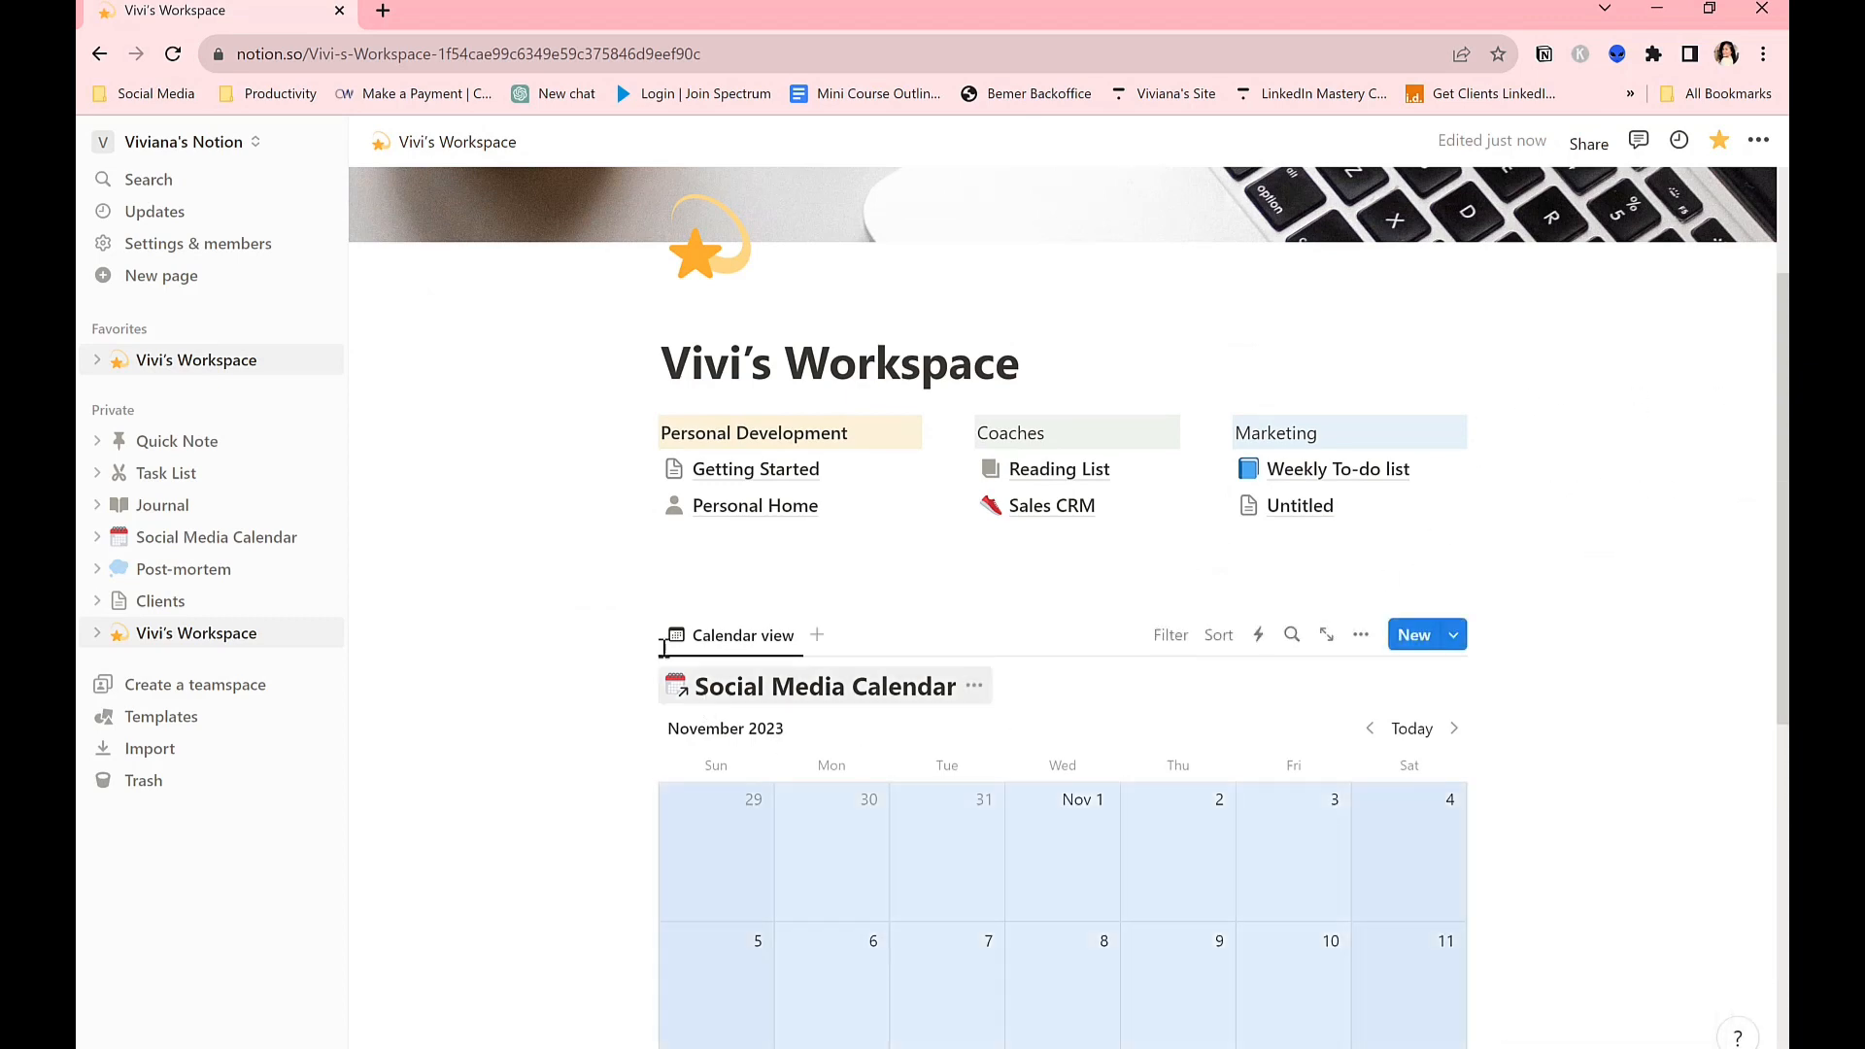
Delete the Social Media Calendar block from the workspace page.
{"action": "right_click", "coordinate": [647, 636]}
{"action": "key", "text": "Escape"}
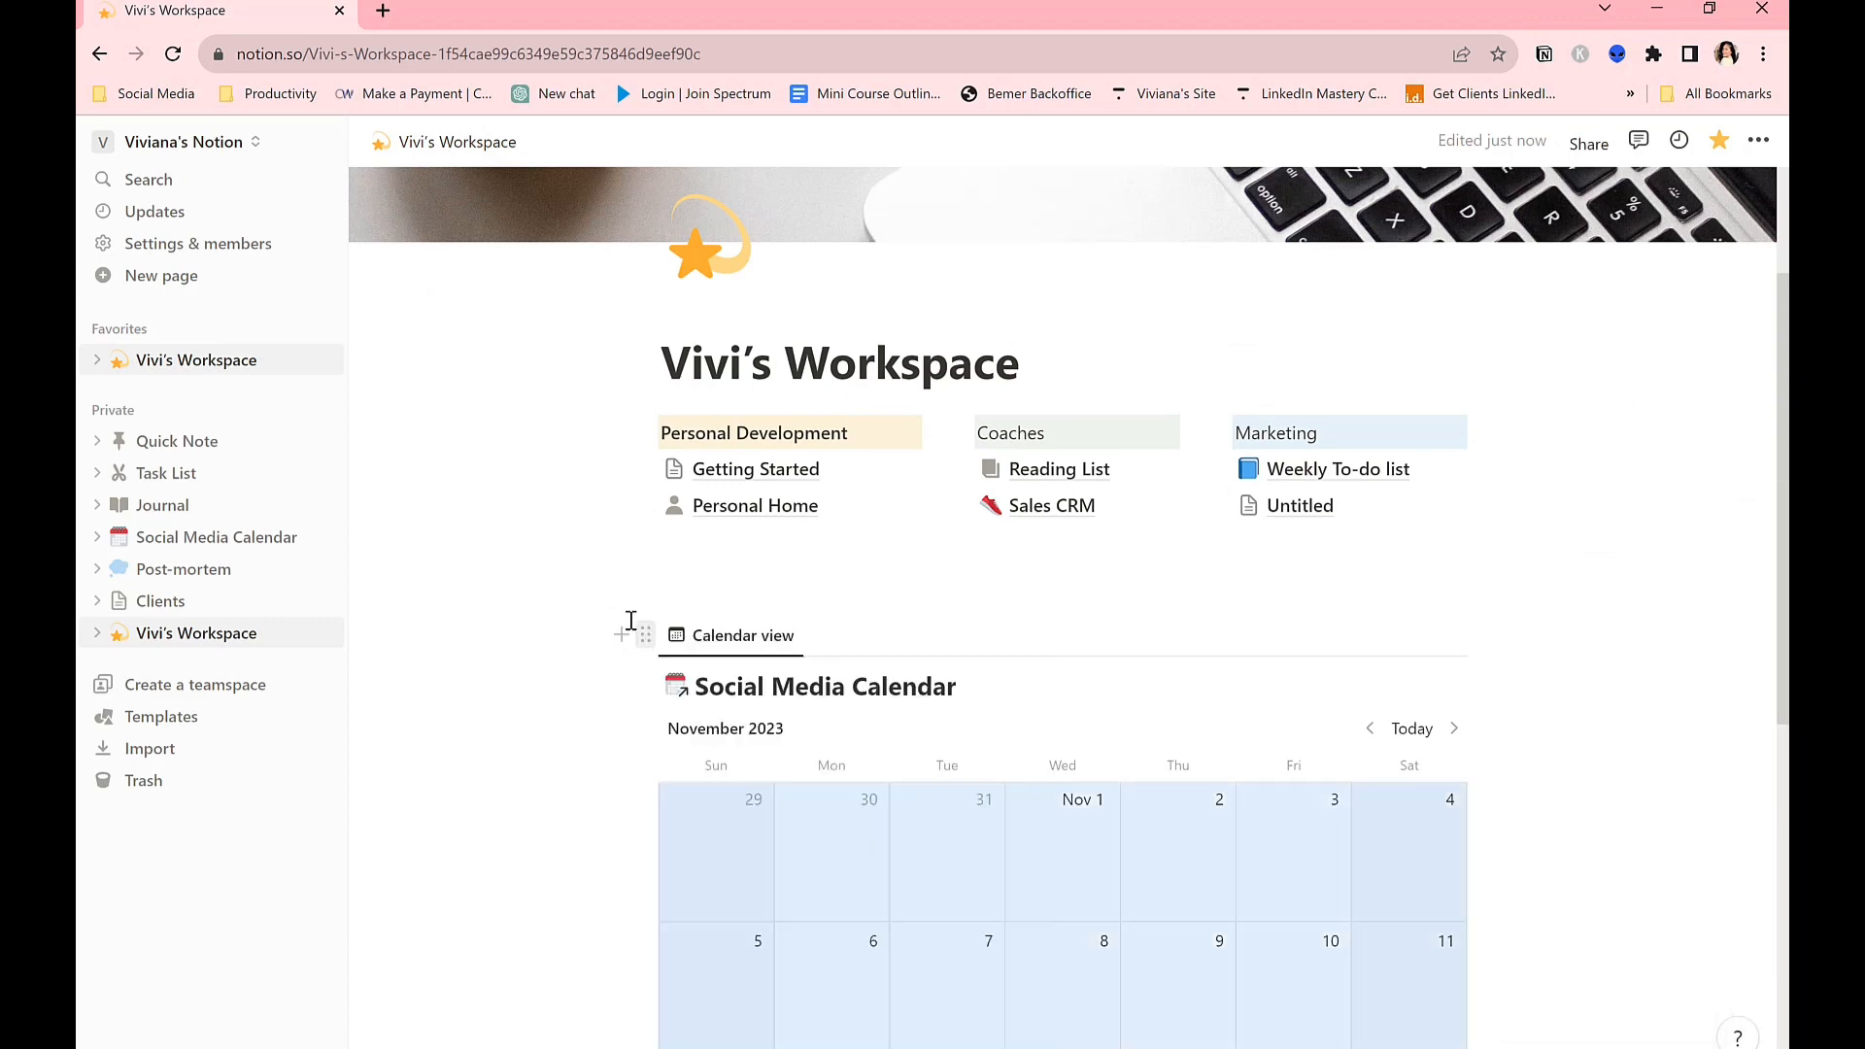
{"action": "left_click", "coordinate": [645, 634]}
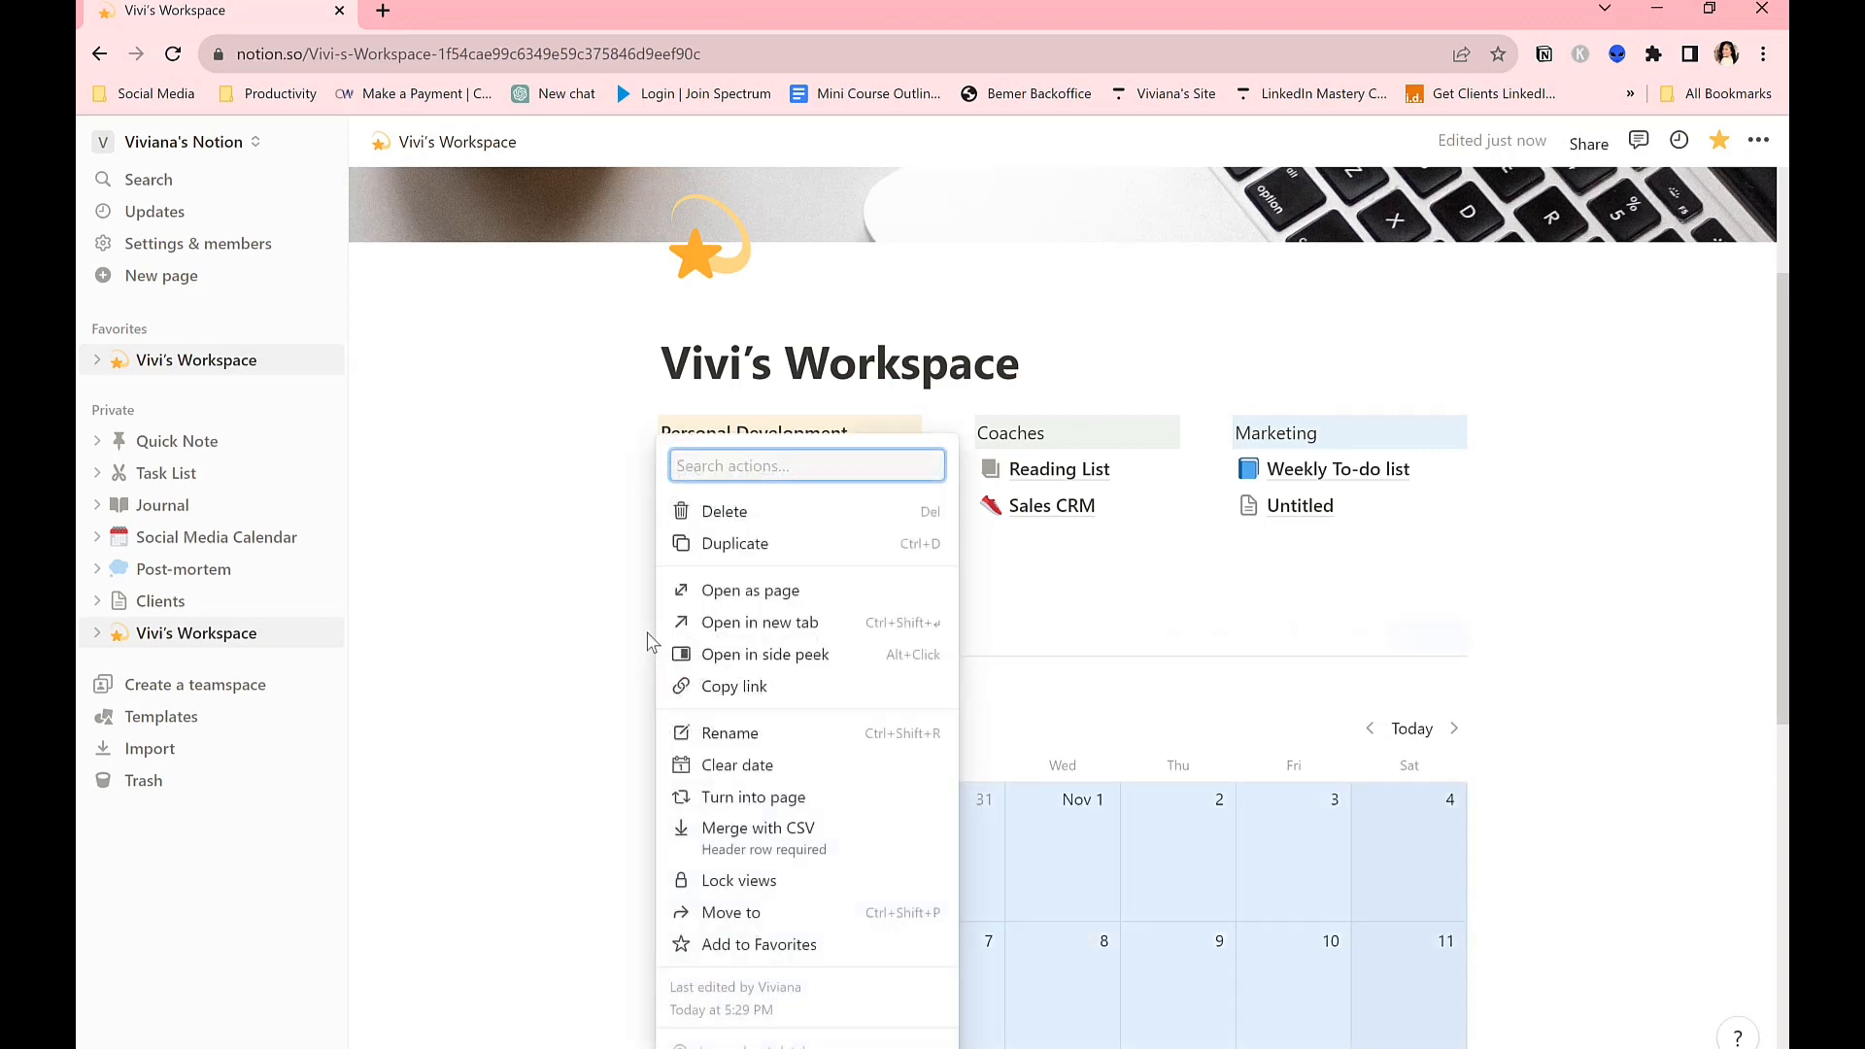
{"action": "left_click", "coordinate": [732, 507]}
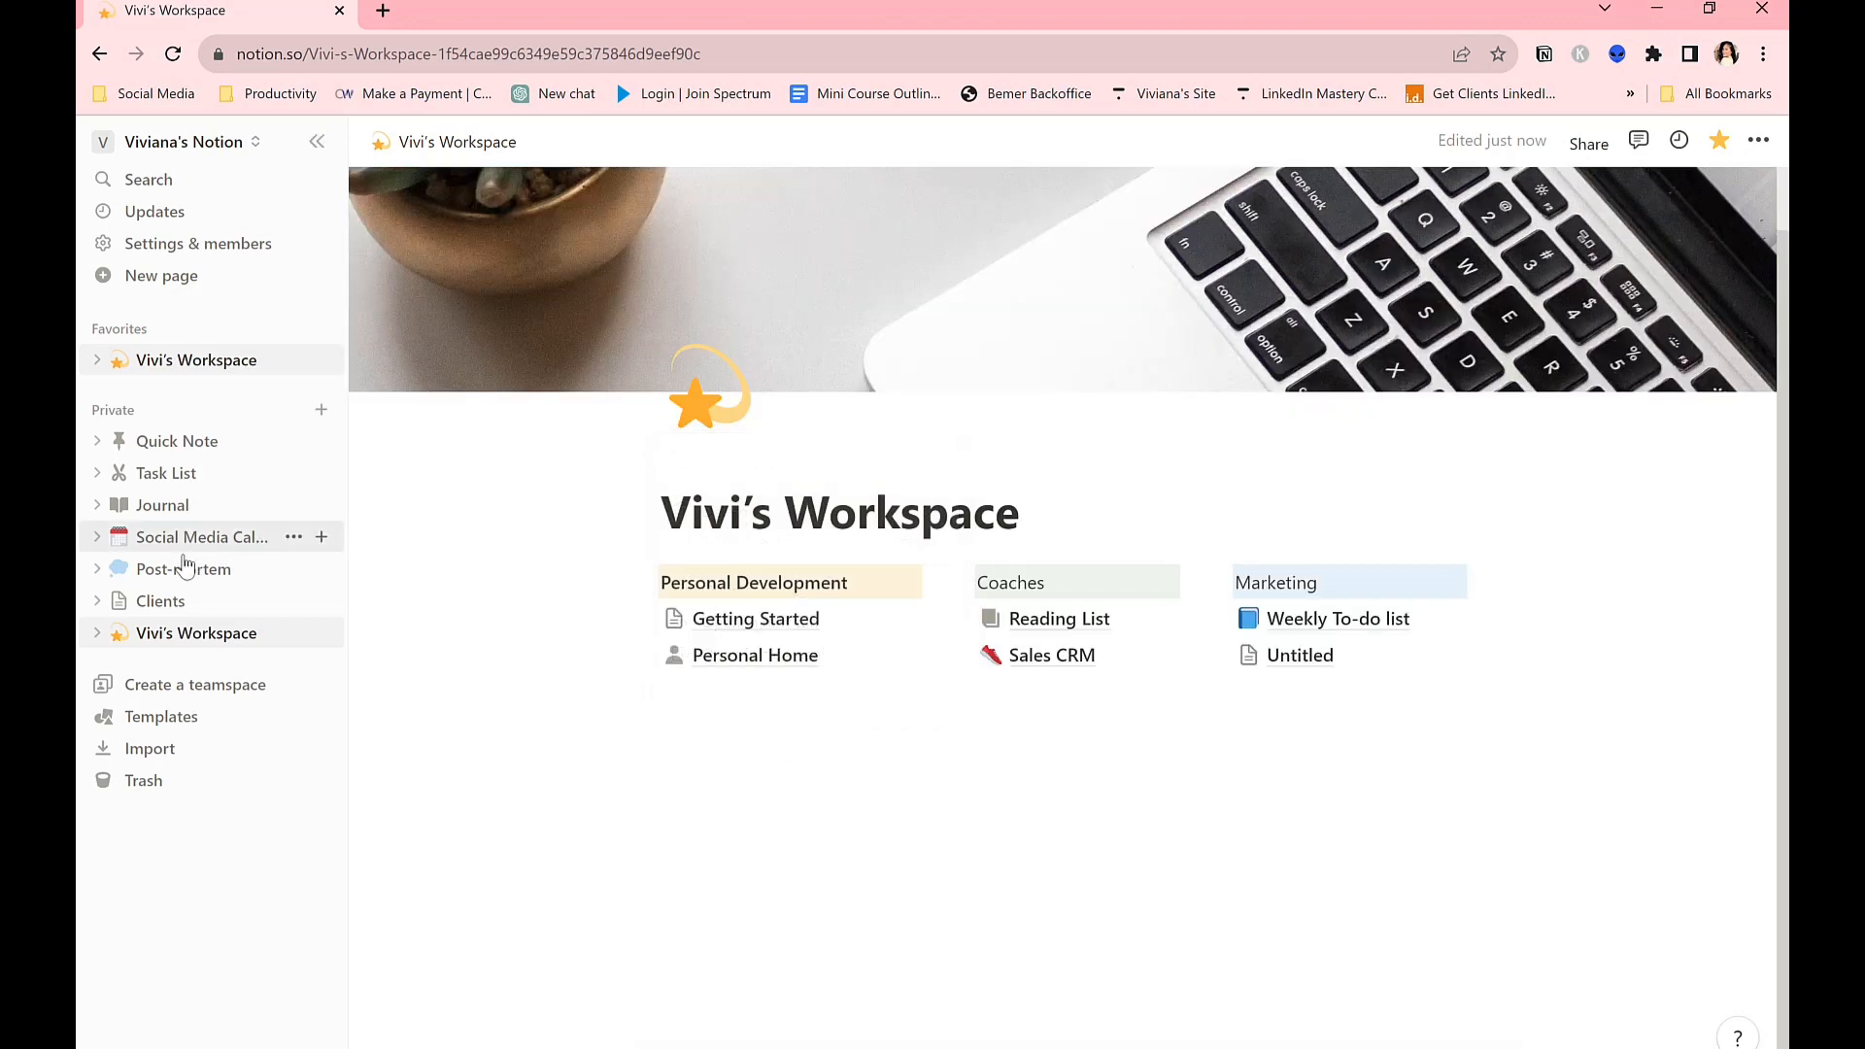
Add a bold "Personal Finances" heading below the Personal Home page link, leaving blank space above it.
{"action": "left_click", "coordinate": [721, 740]}
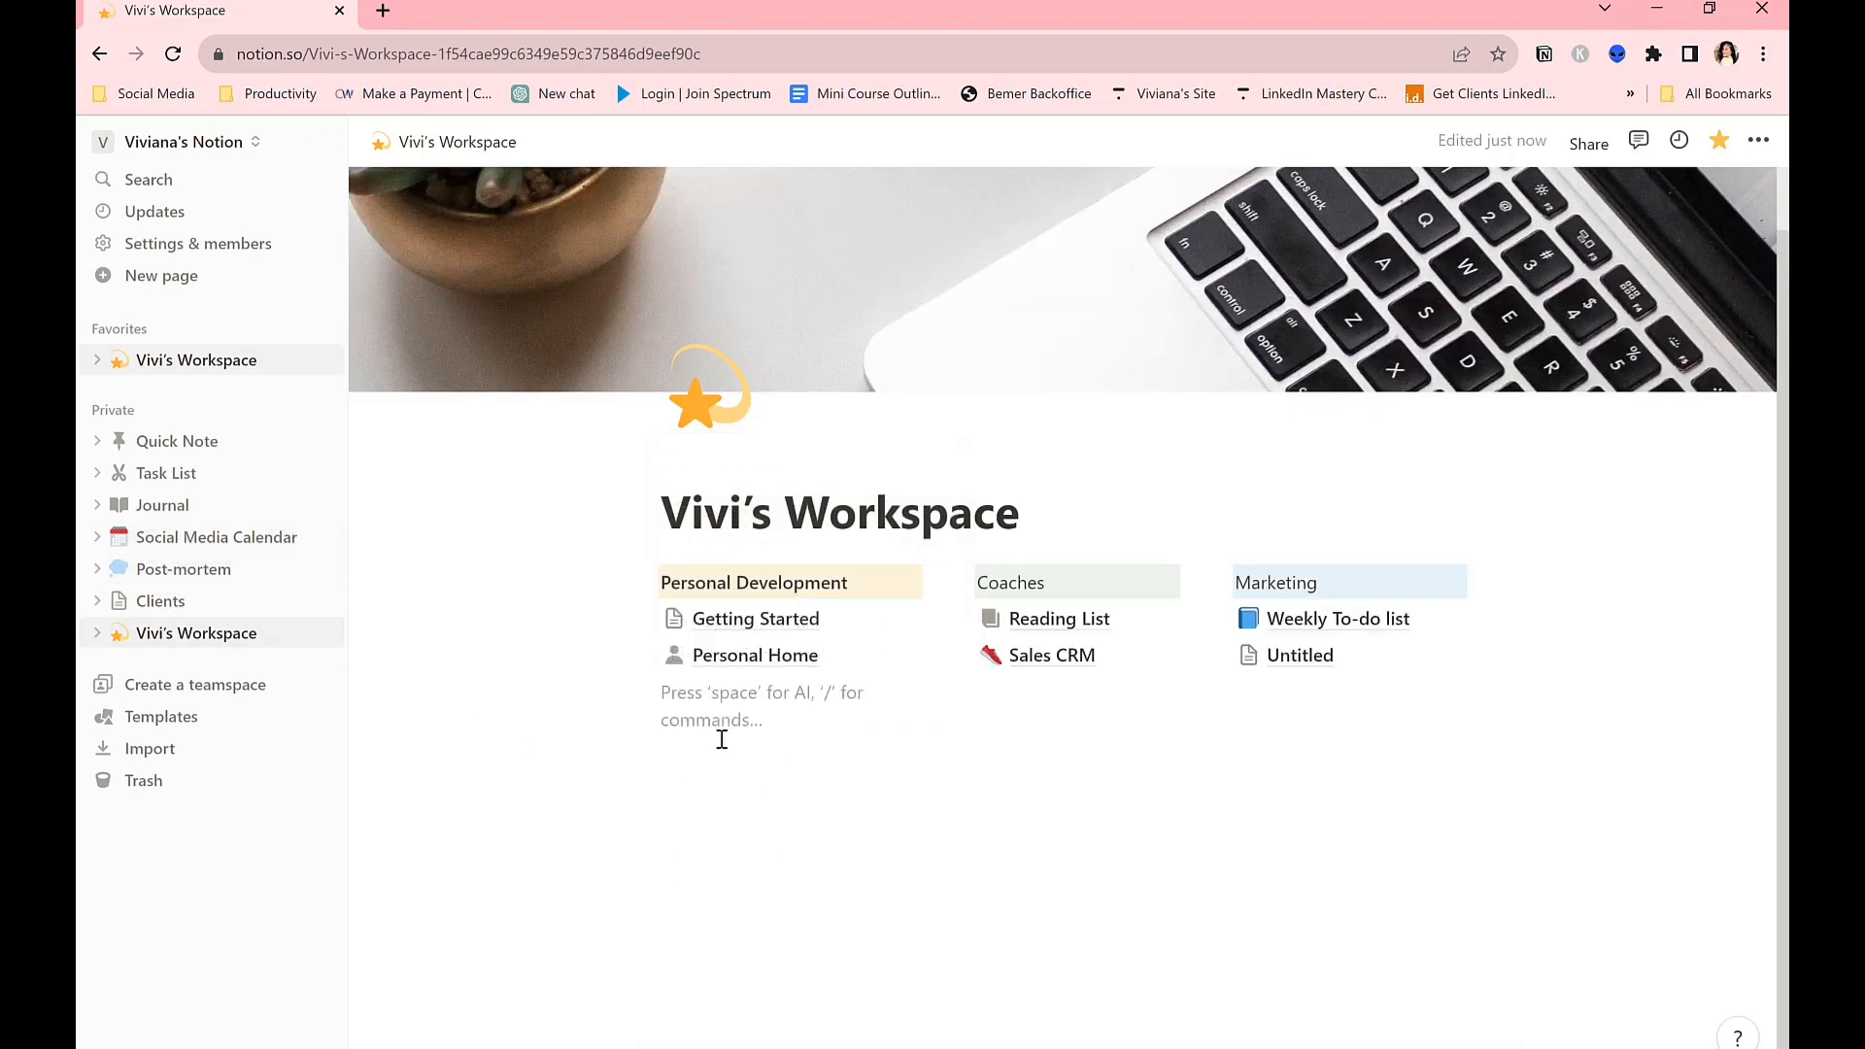
{"action": "key", "text": "Return"}
{"action": "type", "text": "Pes"}
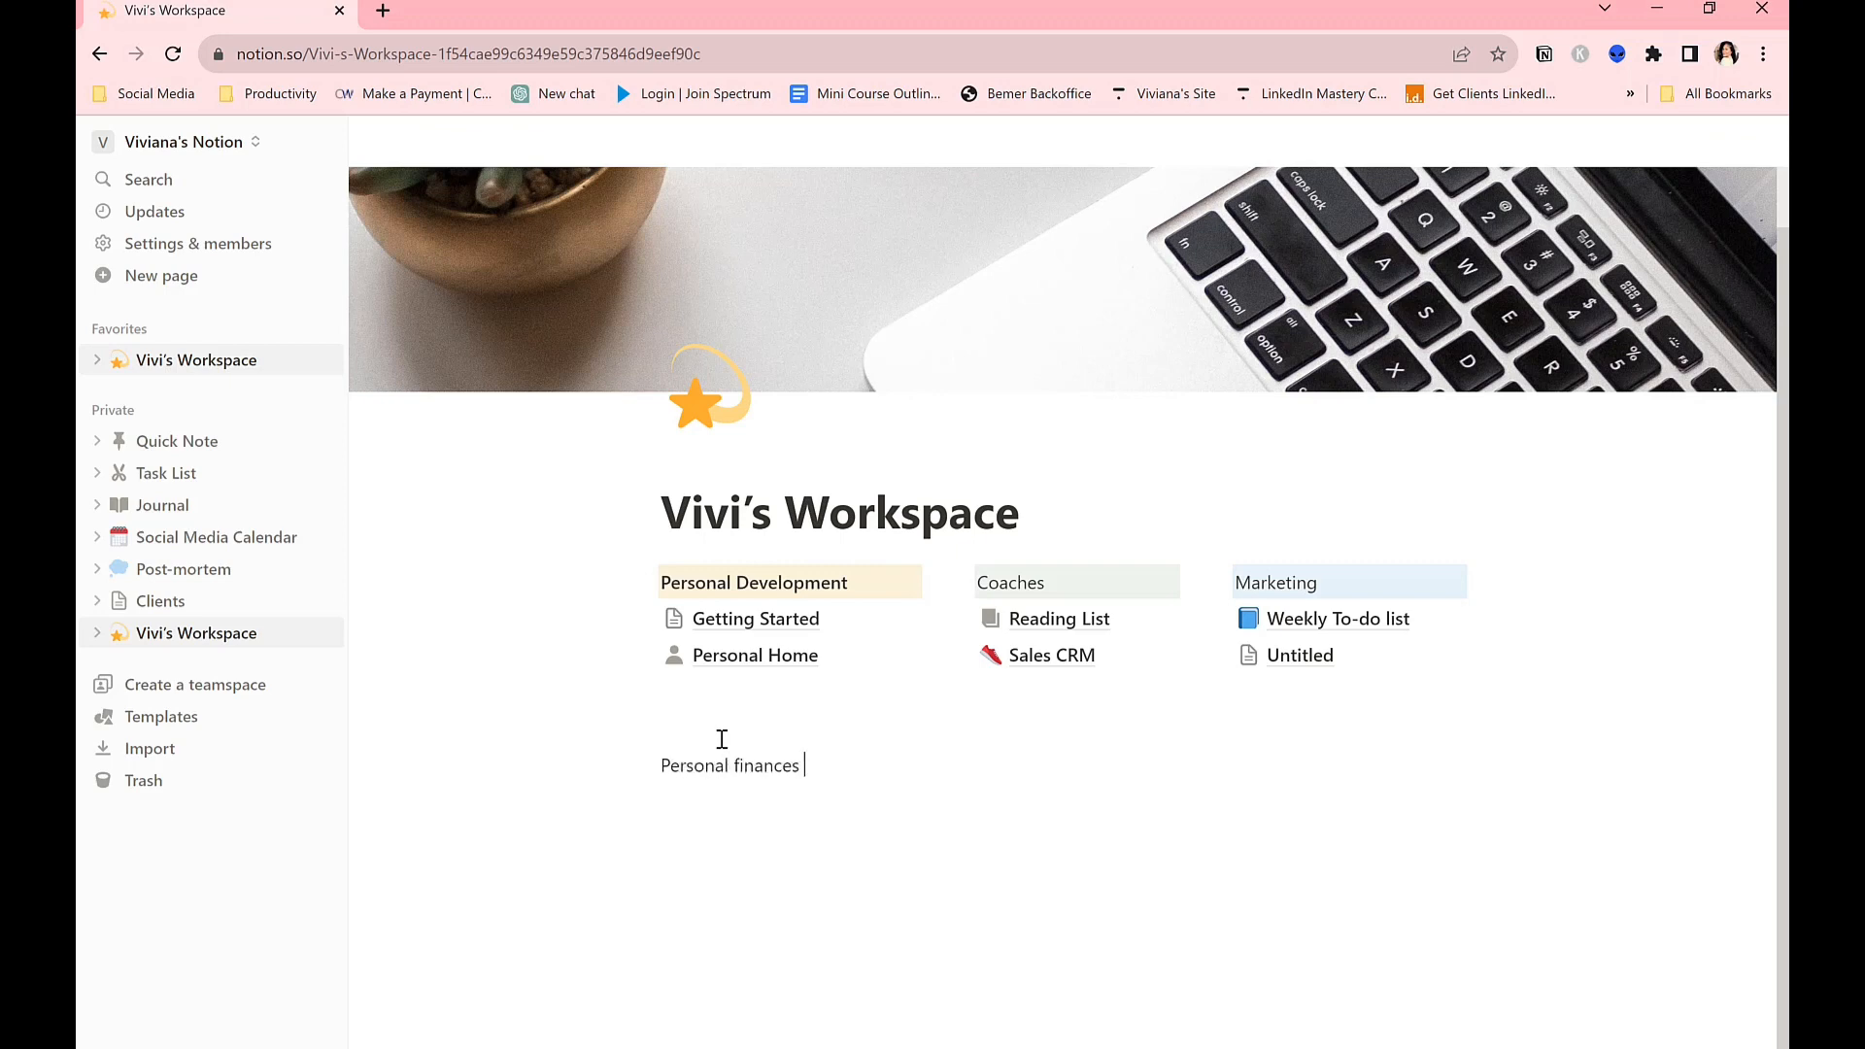
{"action": "key", "text": "BackSpace"}
{"action": "triple_click", "coordinate": [845, 766]}
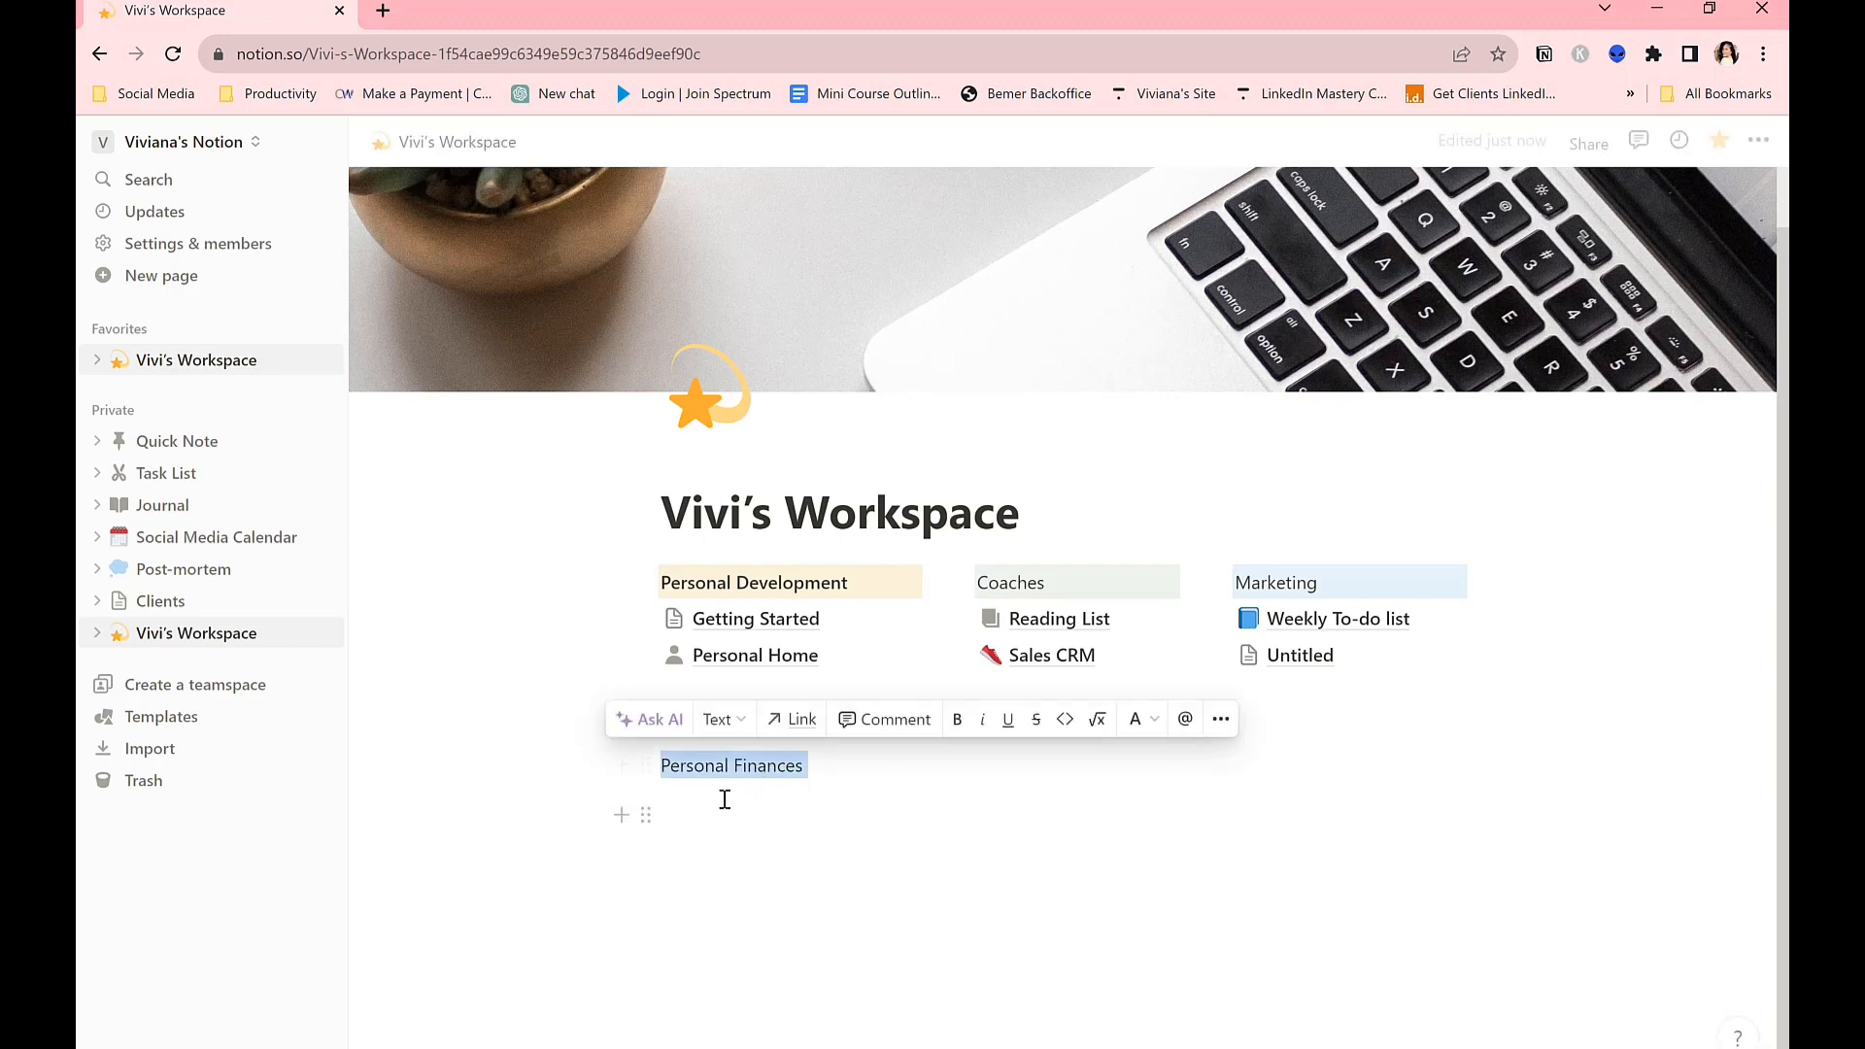
Give the Personal Finances heading a yellow background and move the Clients and Post-mortem pages beneath it.
{"action": "left_click", "coordinate": [644, 764]}
{"action": "mouse_move", "coordinate": [550, 930]}
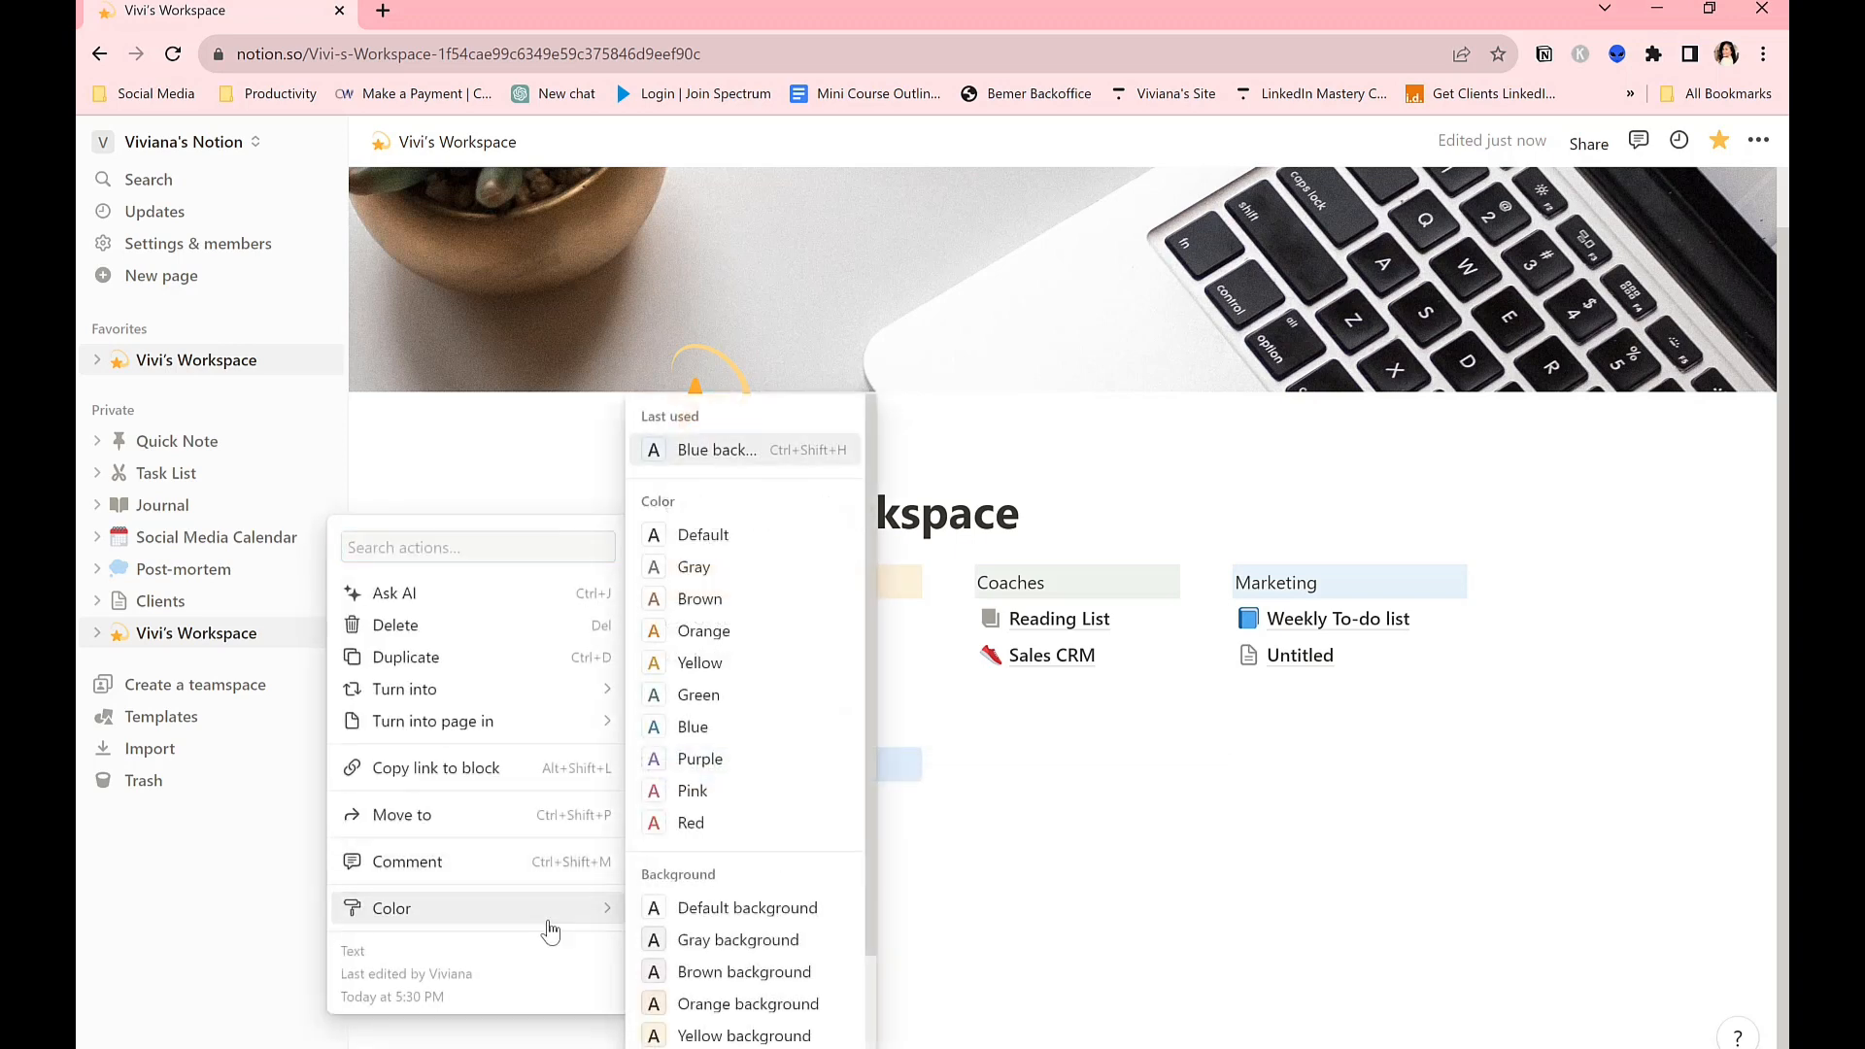
{"action": "scroll", "coordinate": [679, 887], "scroll_direction": "down", "scroll_amount": 3}
{"action": "left_click", "coordinate": [672, 888]}
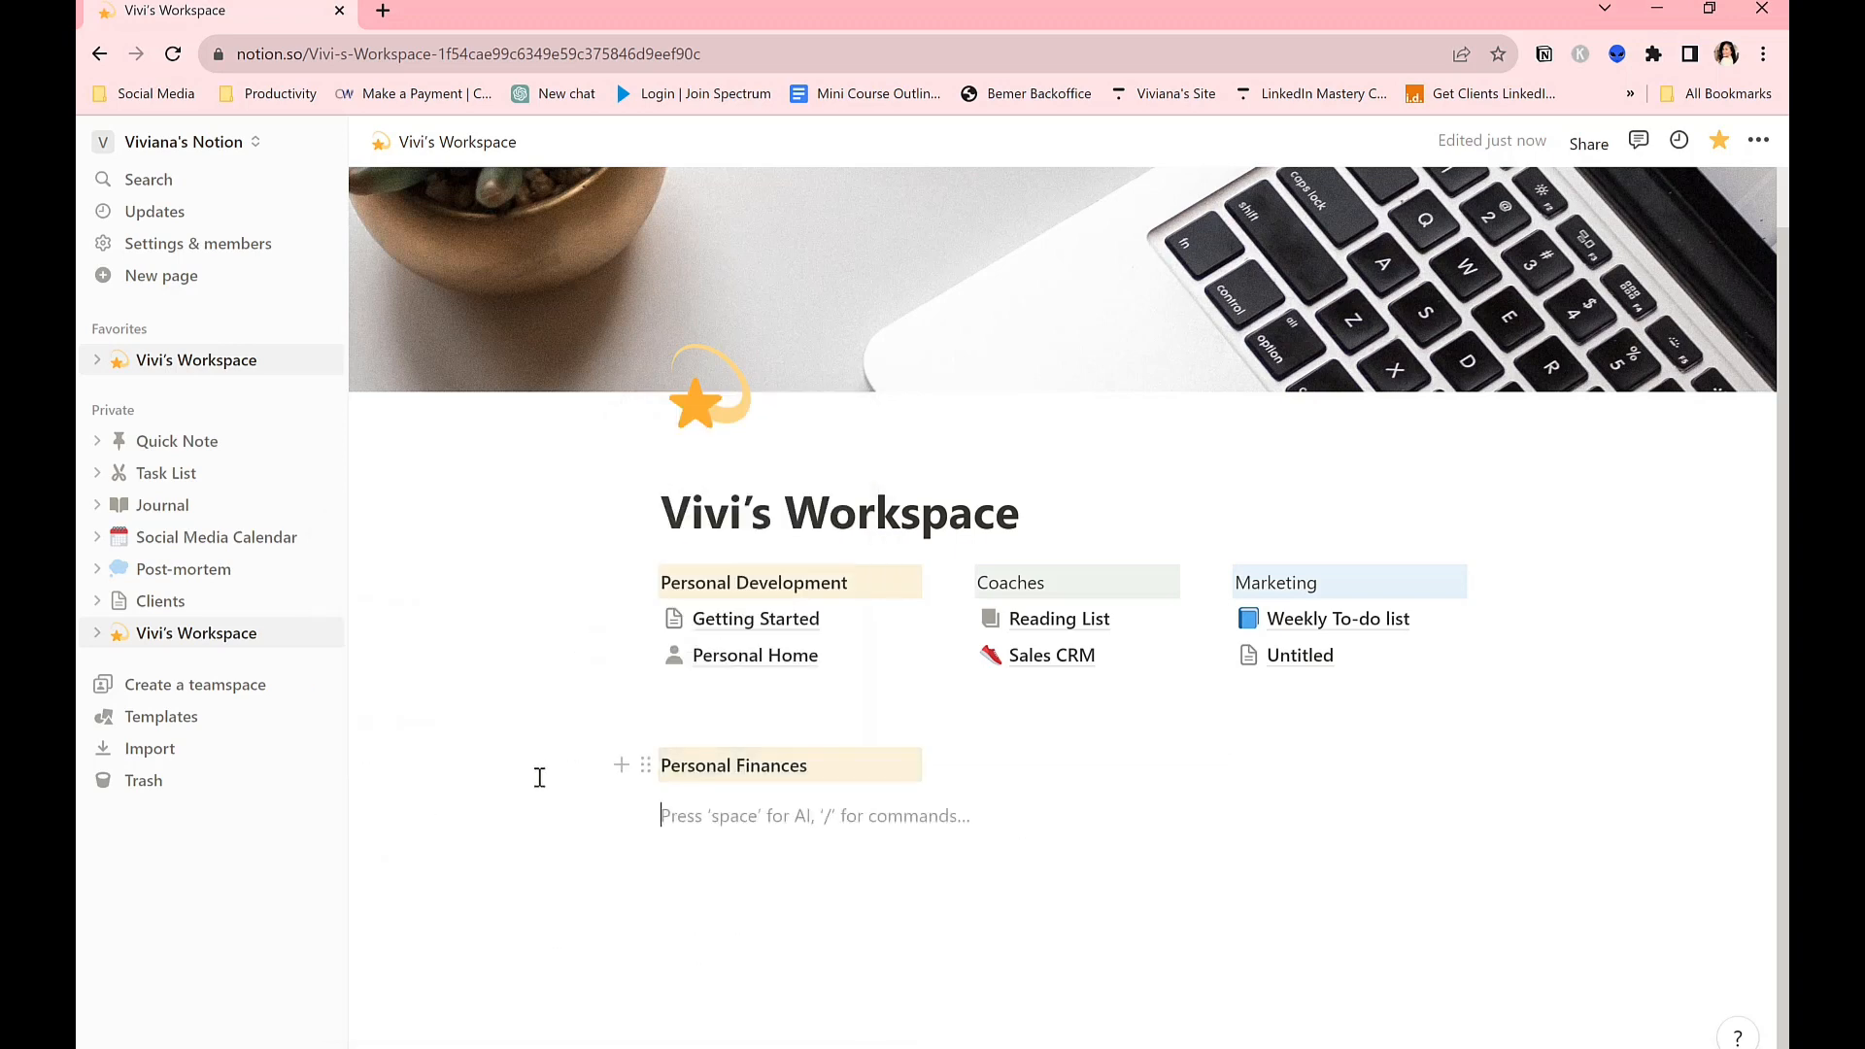
{"action": "left_click_drag", "start_coordinate": [170, 618], "coordinate": [738, 806]}
{"action": "left_click_drag", "start_coordinate": [197, 580], "coordinate": [719, 836]}
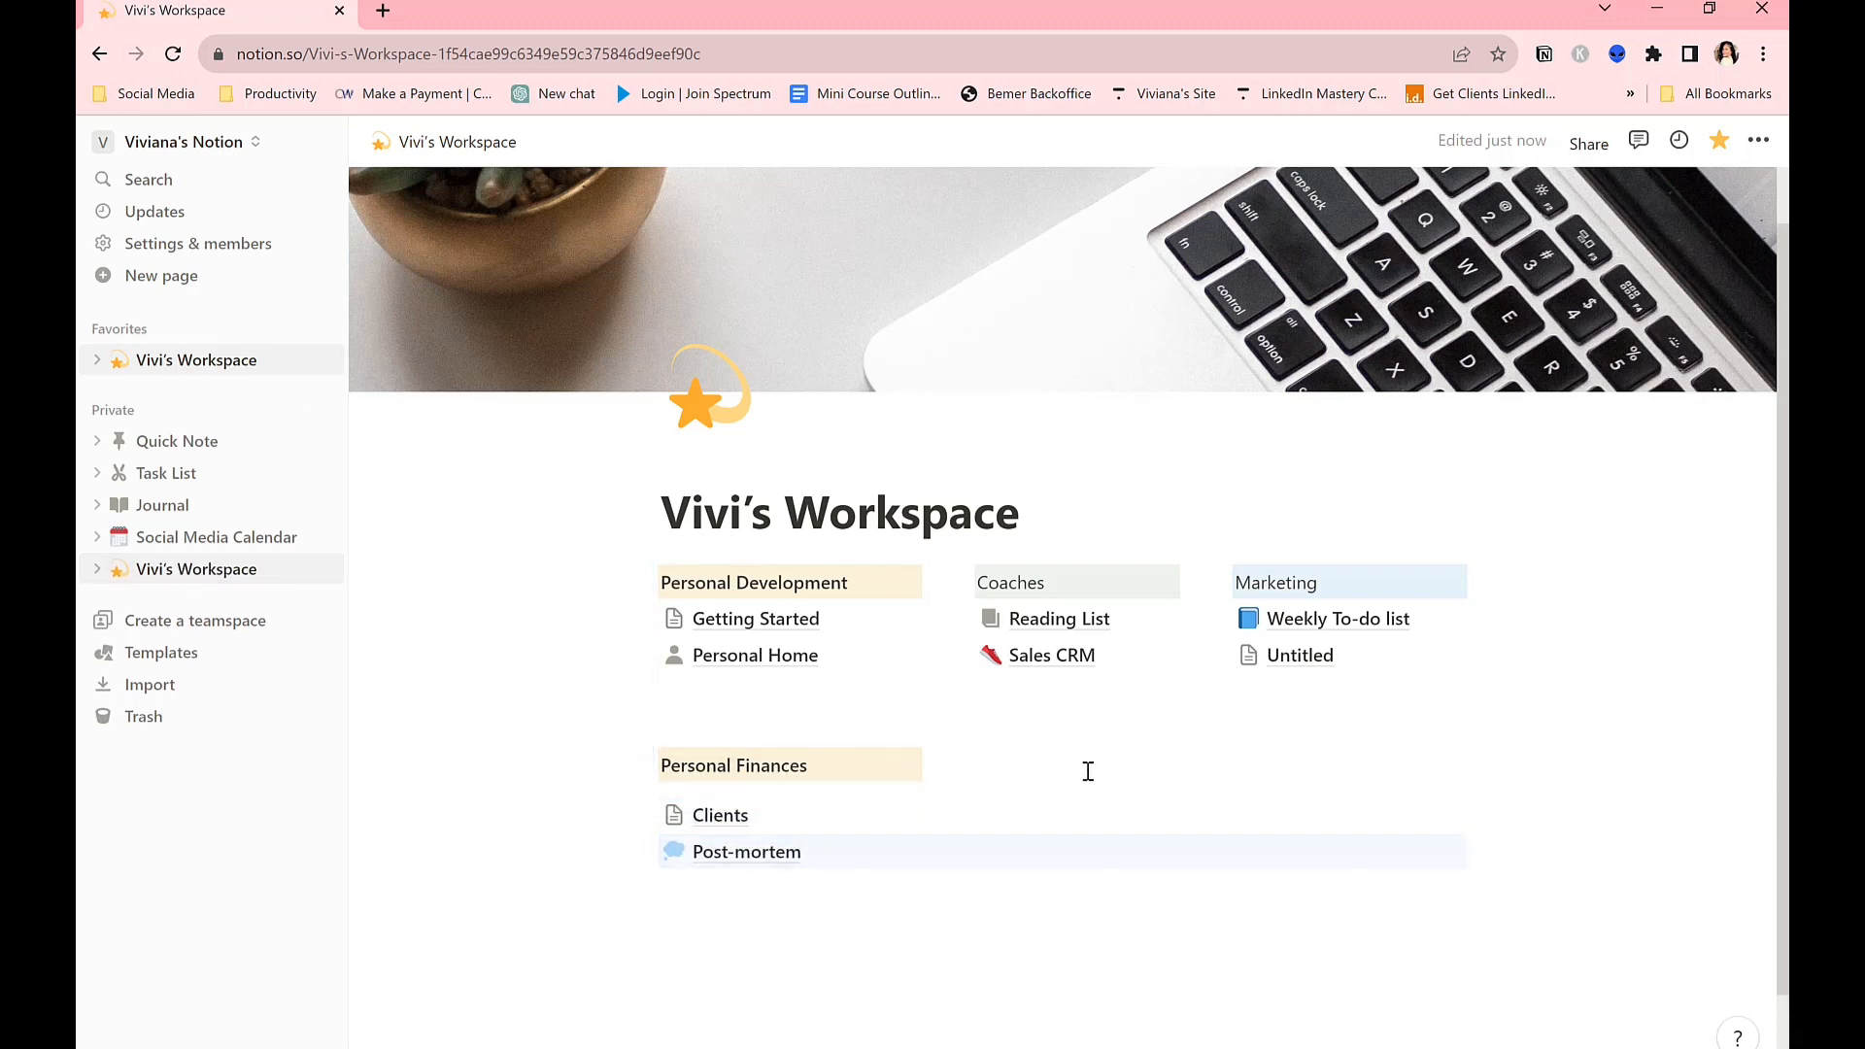
Add a "Business" line below the Post-mortem page, separated by a blank line.
{"action": "left_click", "coordinate": [879, 877]}
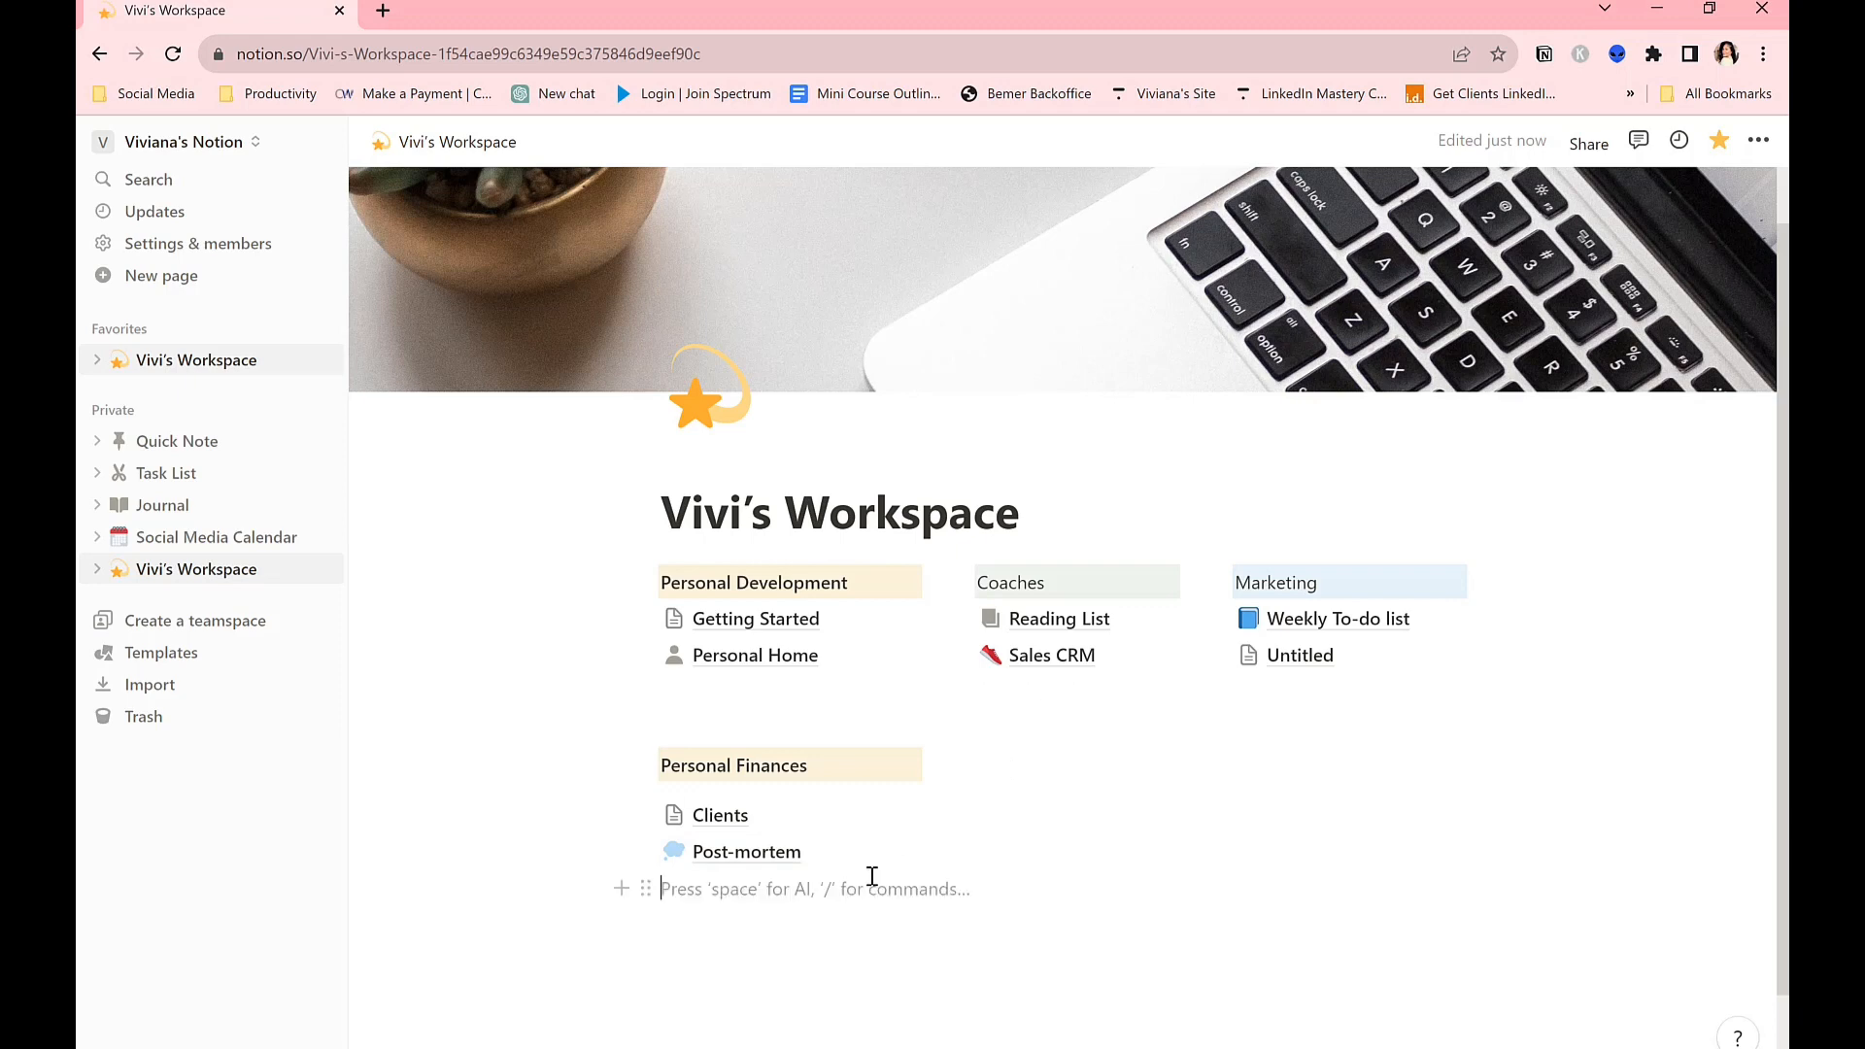
{"action": "key", "text": "Return"}
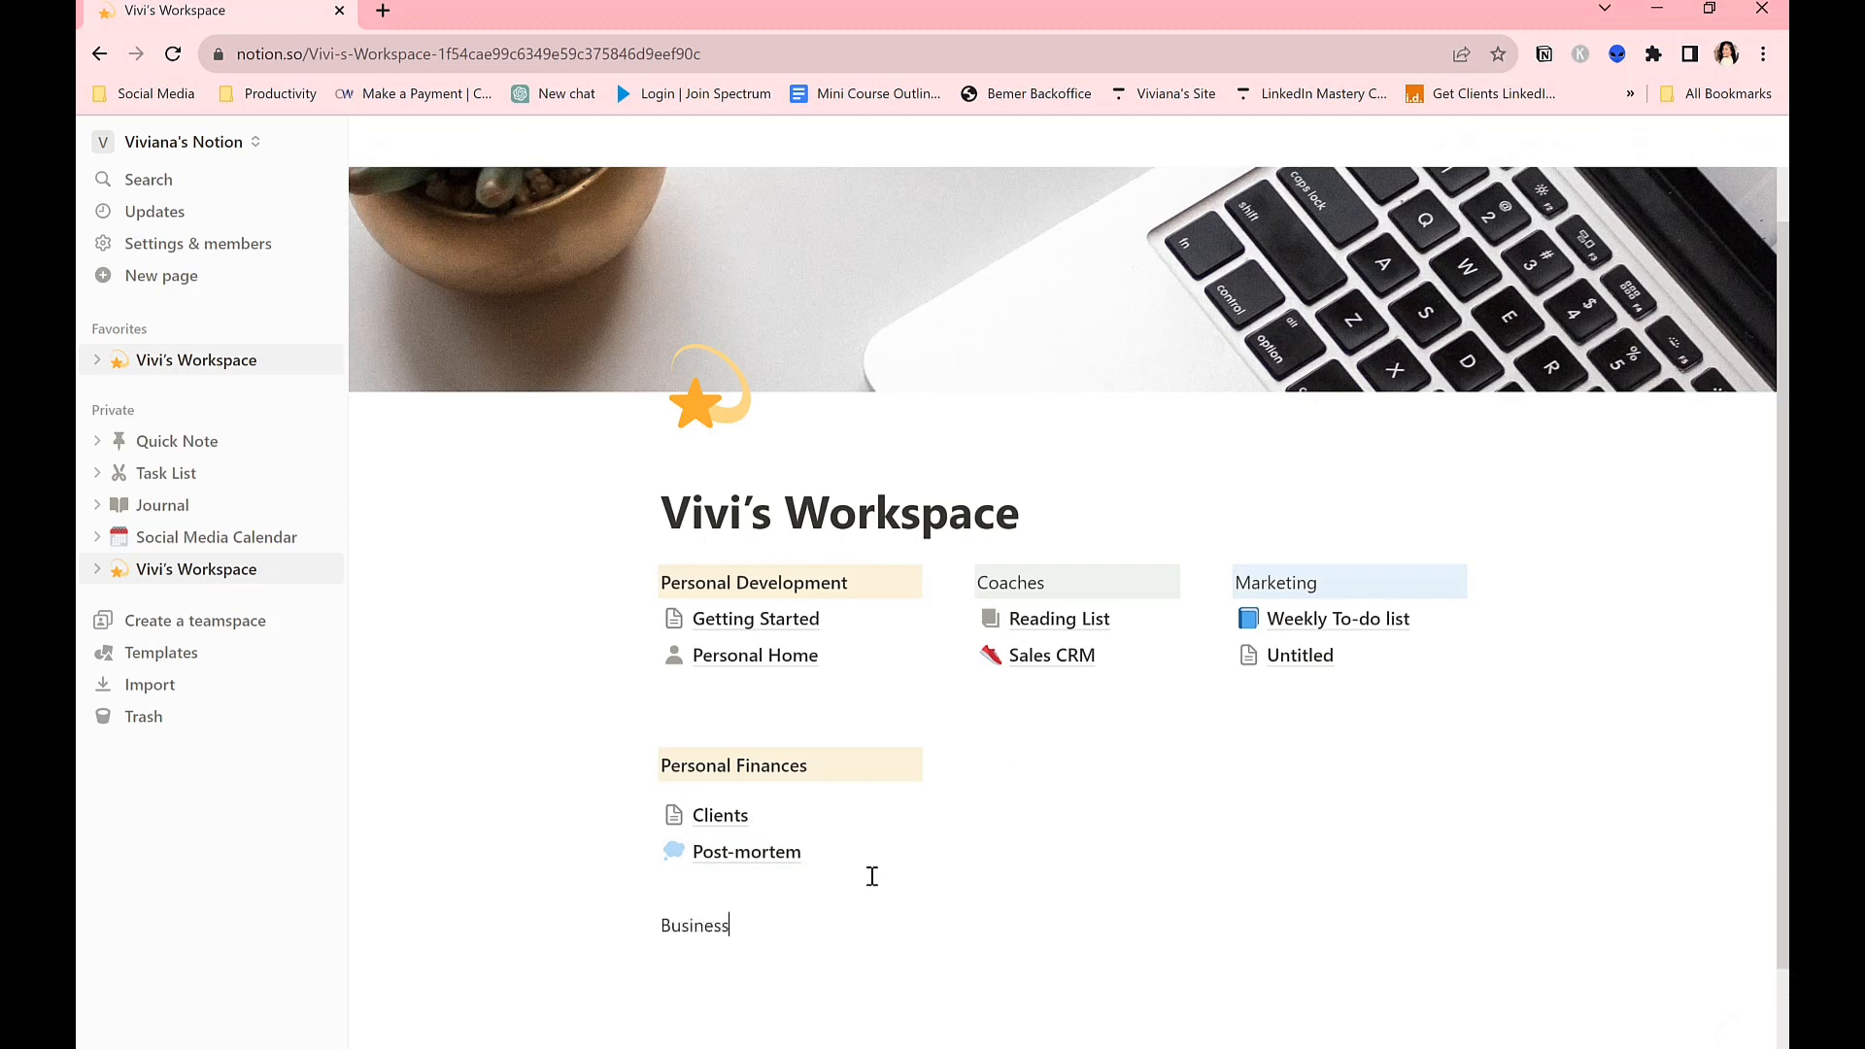
{"action": "left_click", "coordinate": [645, 924]}
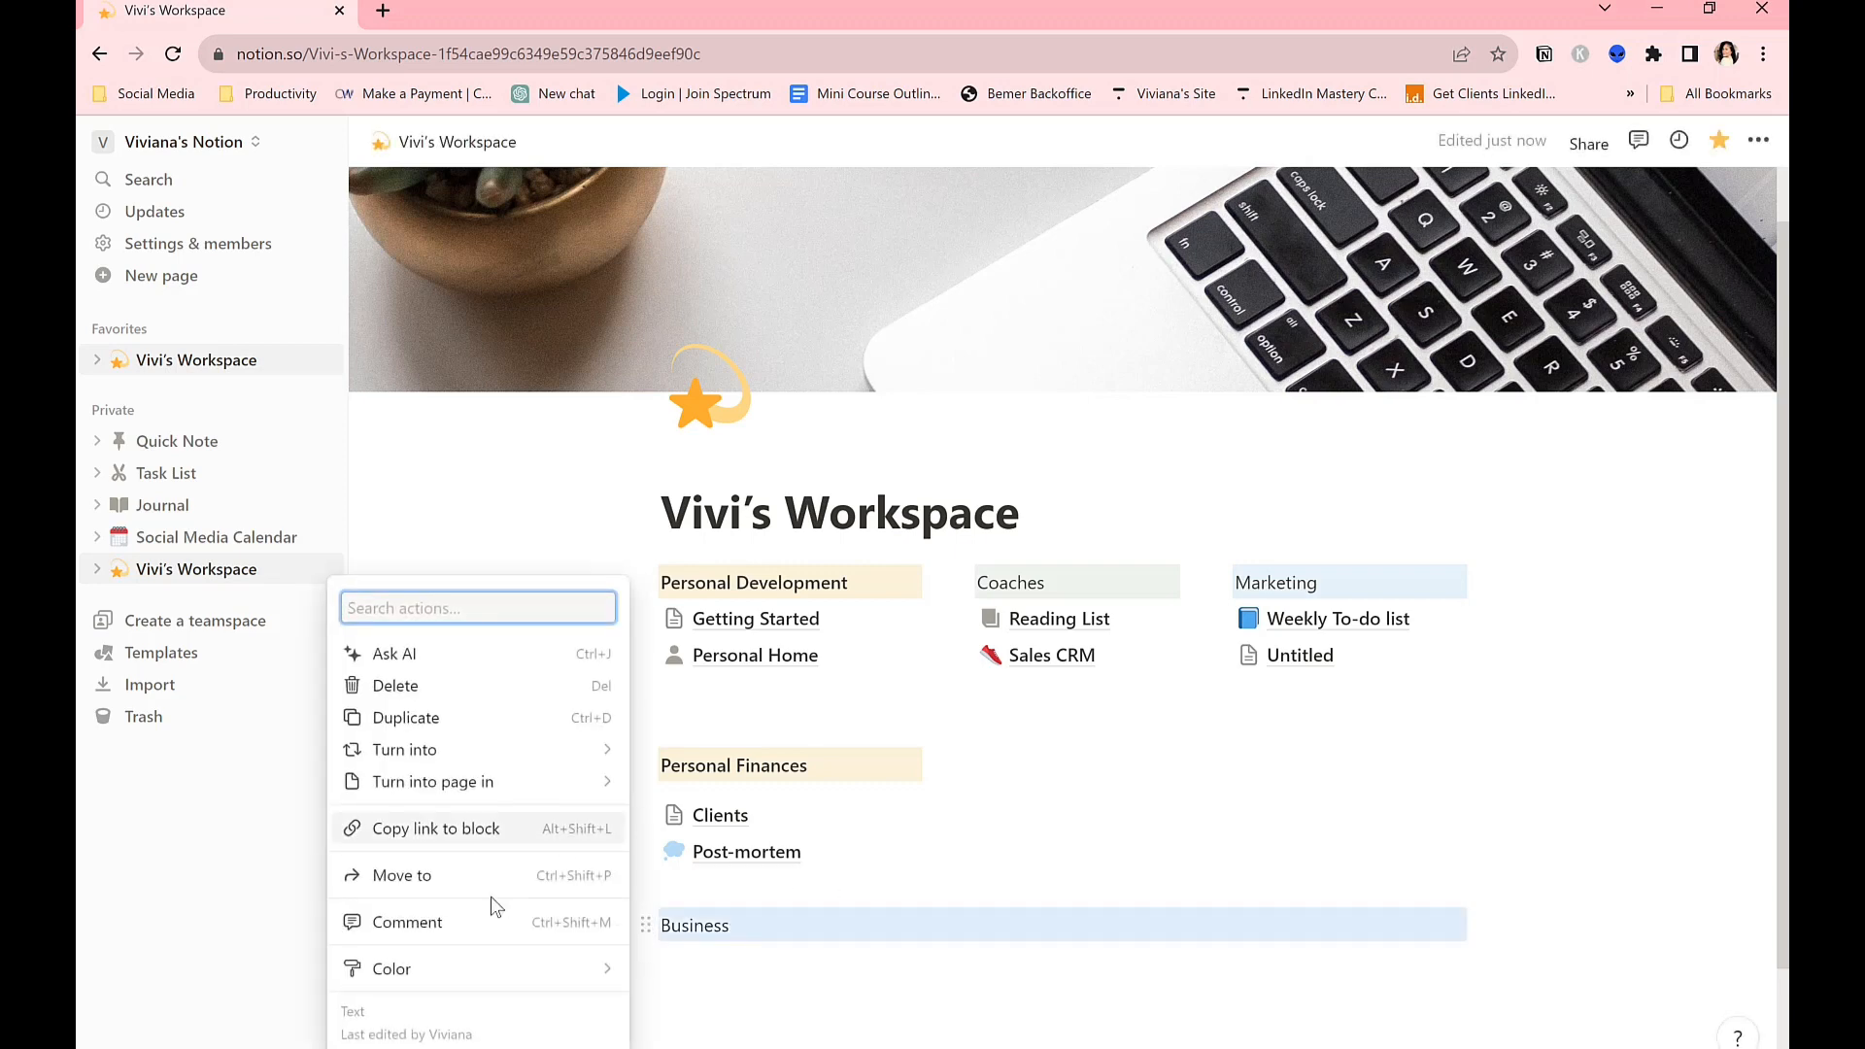
{"action": "left_click", "coordinate": [457, 934]}
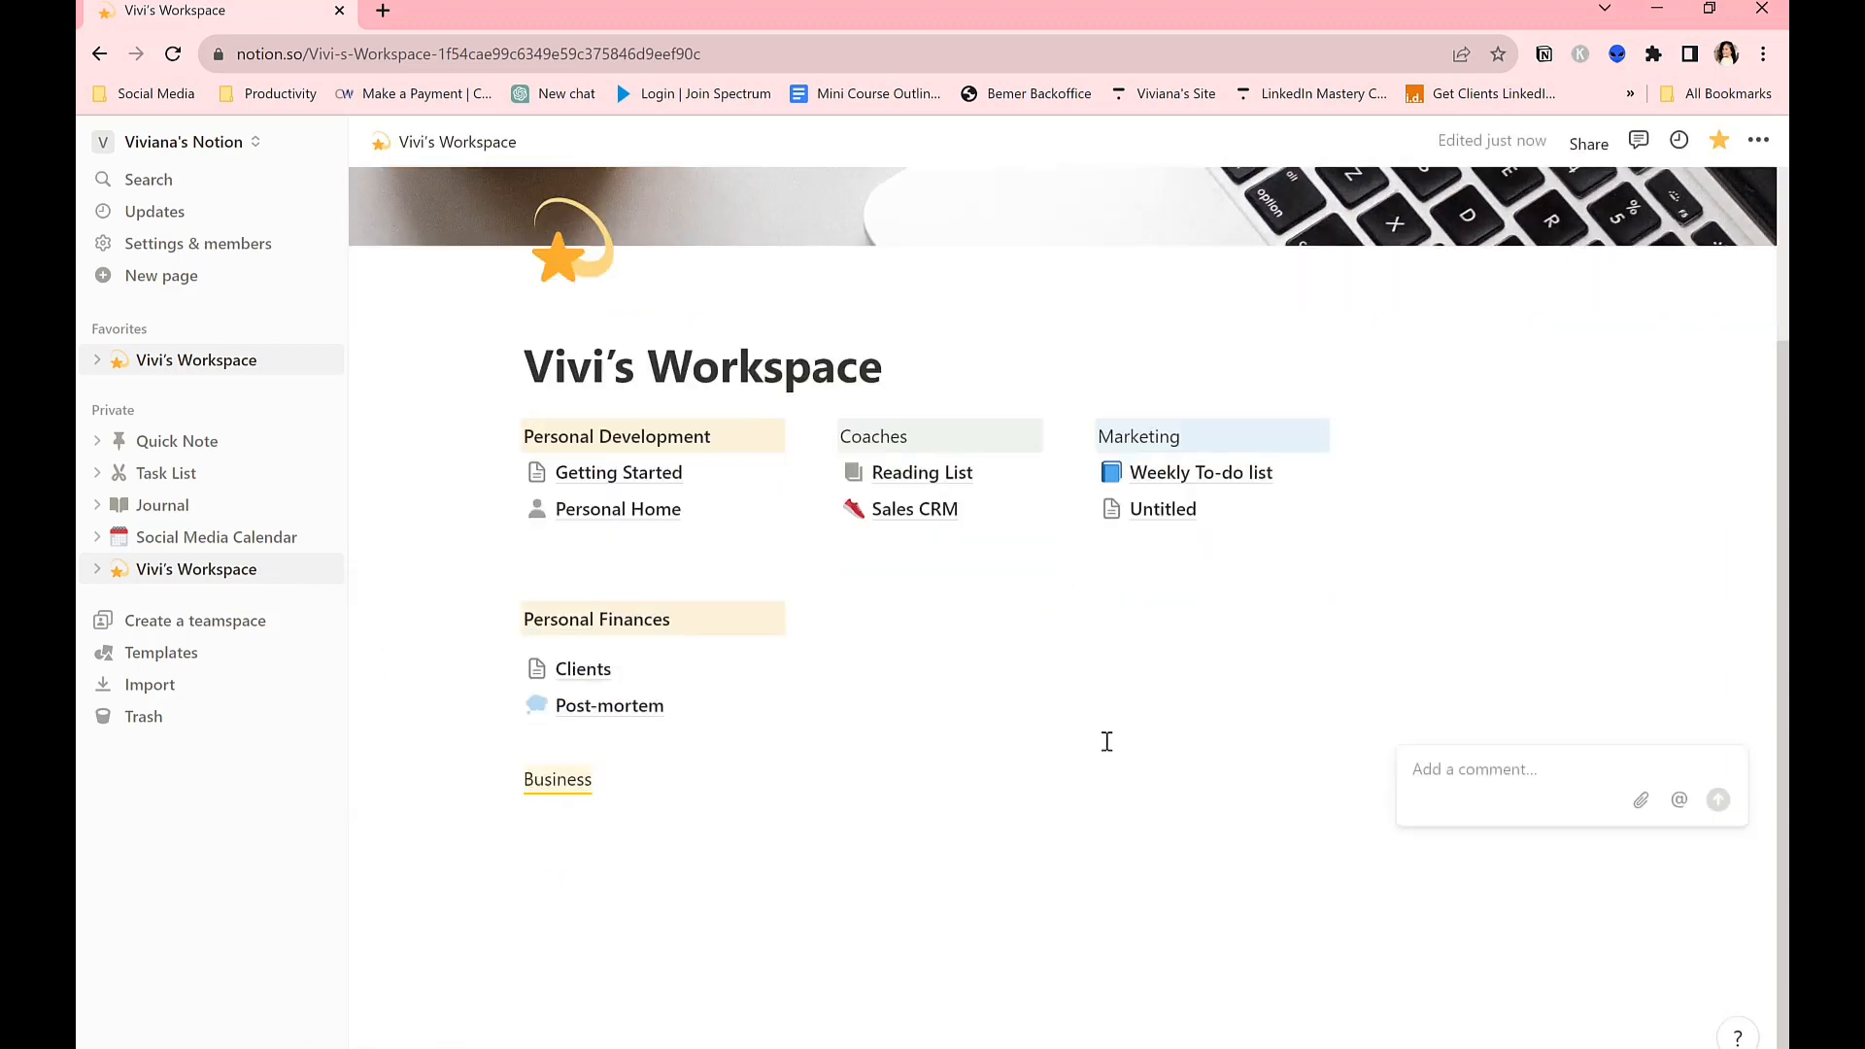
Give the Business heading a green background and make its text bold.
{"action": "left_click", "coordinate": [504, 782]}
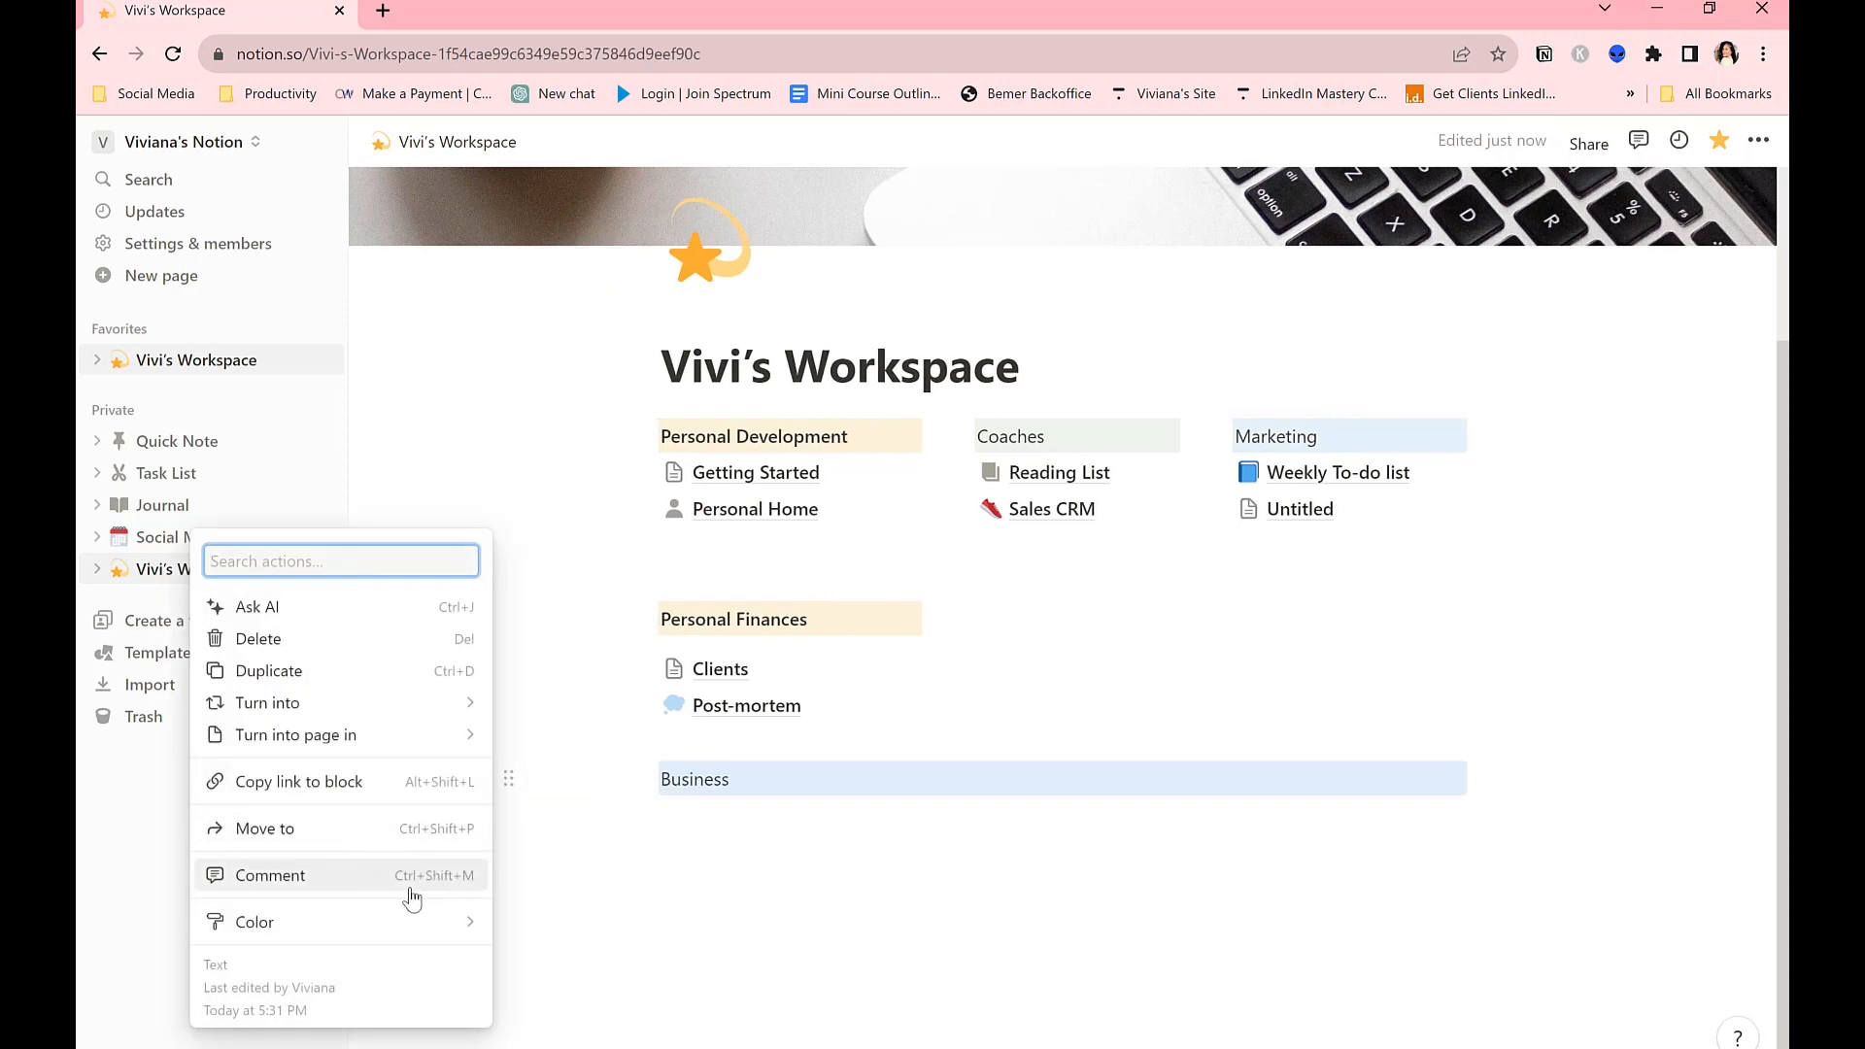
{"action": "mouse_move", "coordinate": [410, 924]}
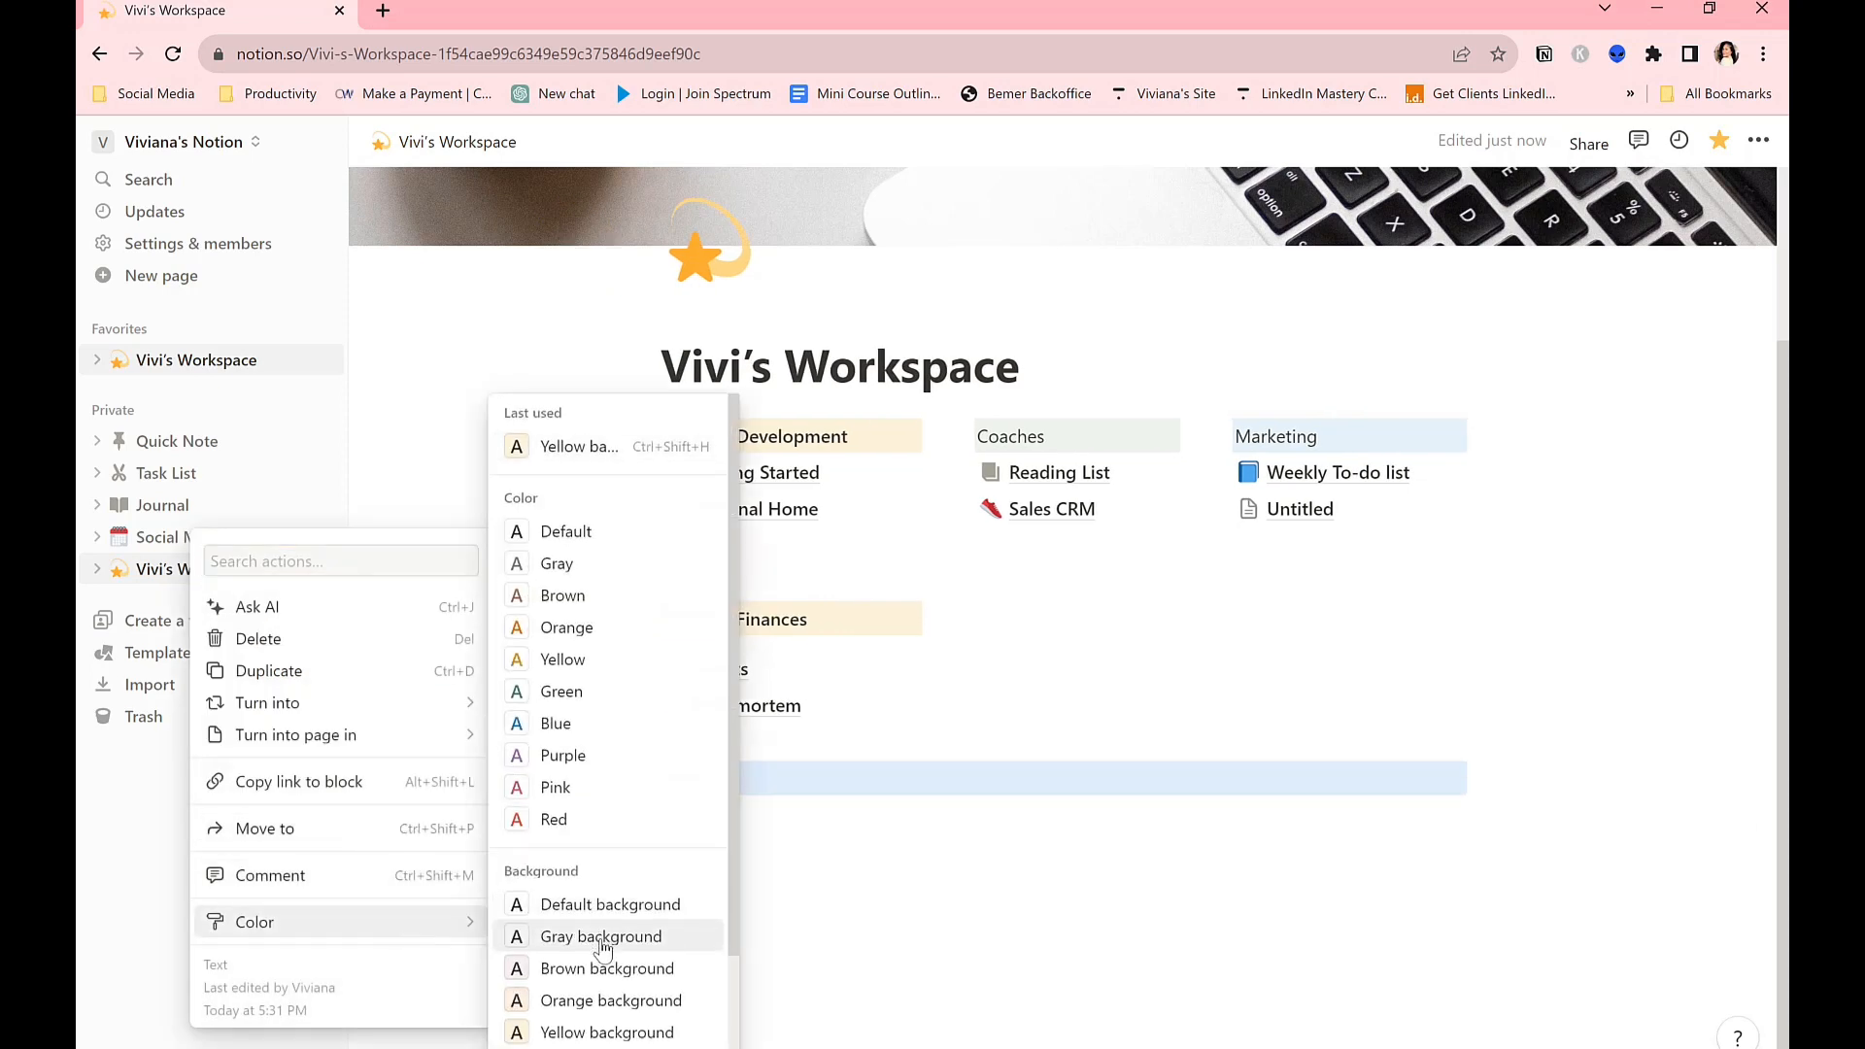
{"action": "scroll", "coordinate": [583, 940], "scroll_direction": "down", "scroll_amount": 1}
{"action": "left_click", "coordinate": [573, 934]}
{"action": "left_click", "coordinate": [697, 821]}
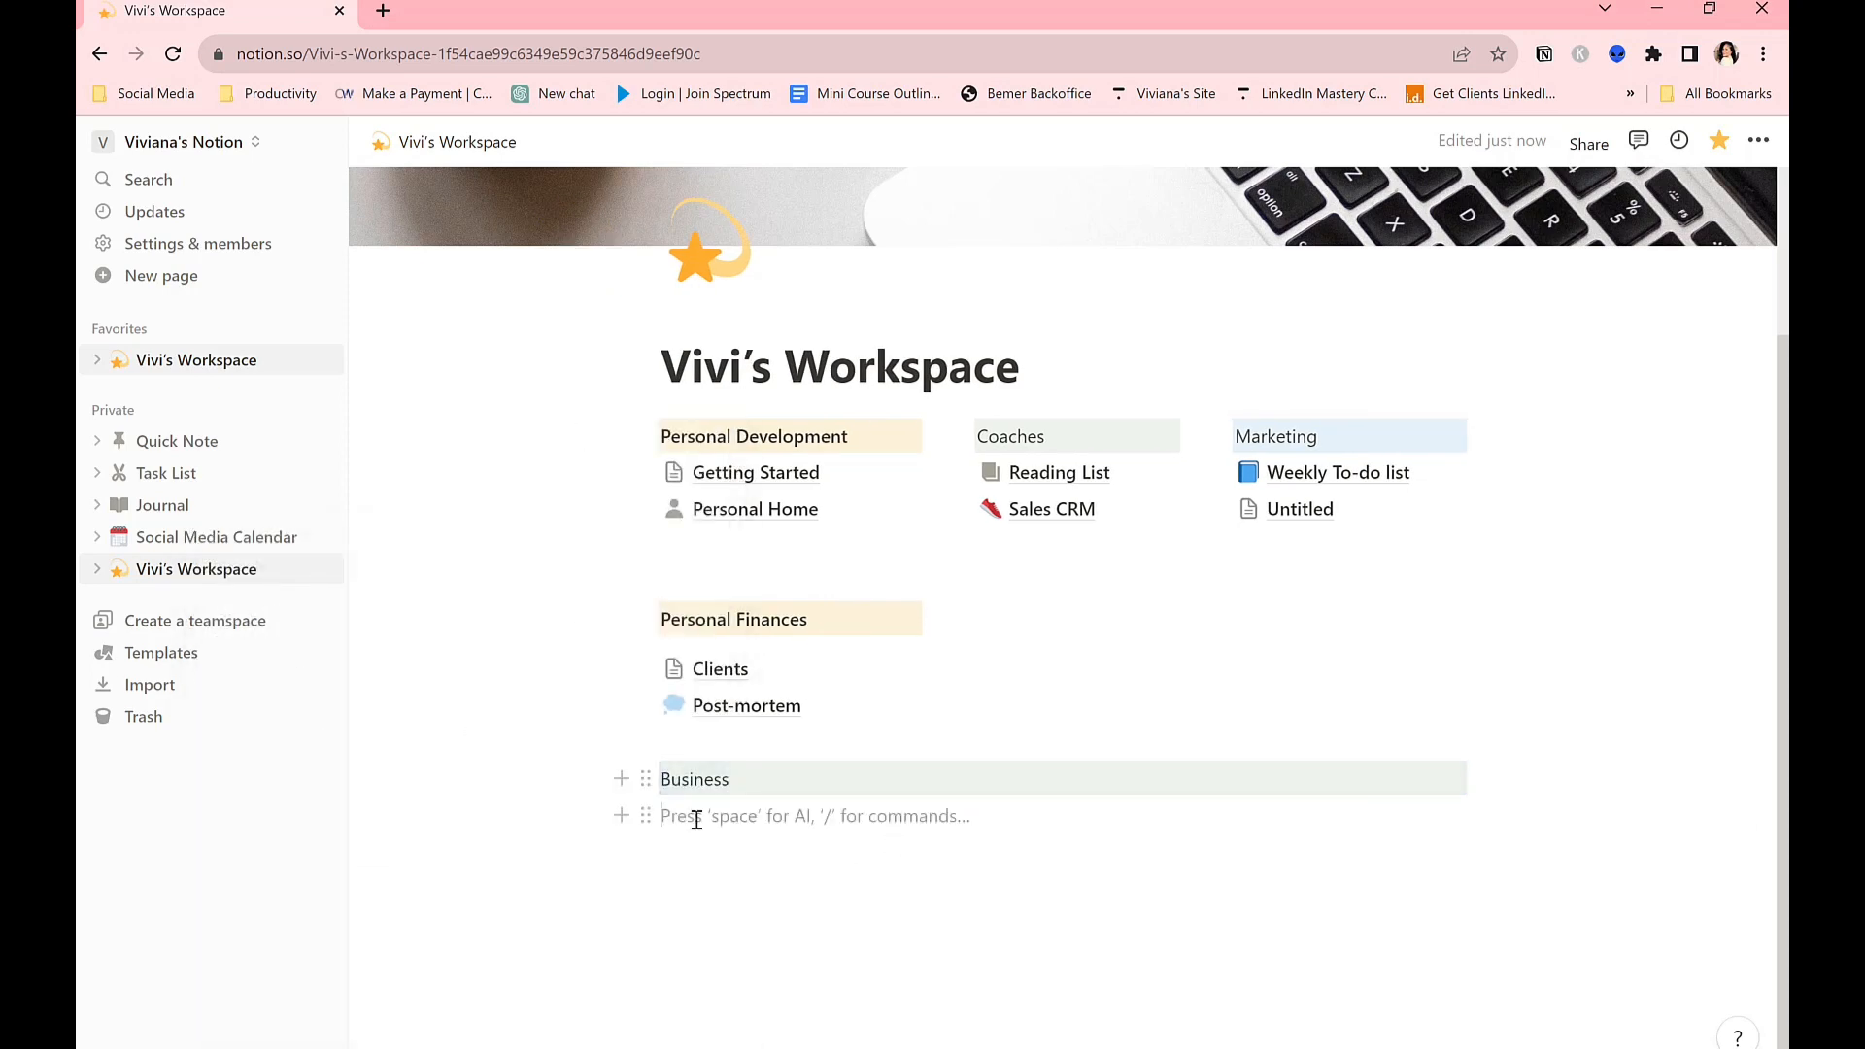
{"action": "double_click", "coordinate": [715, 772]}
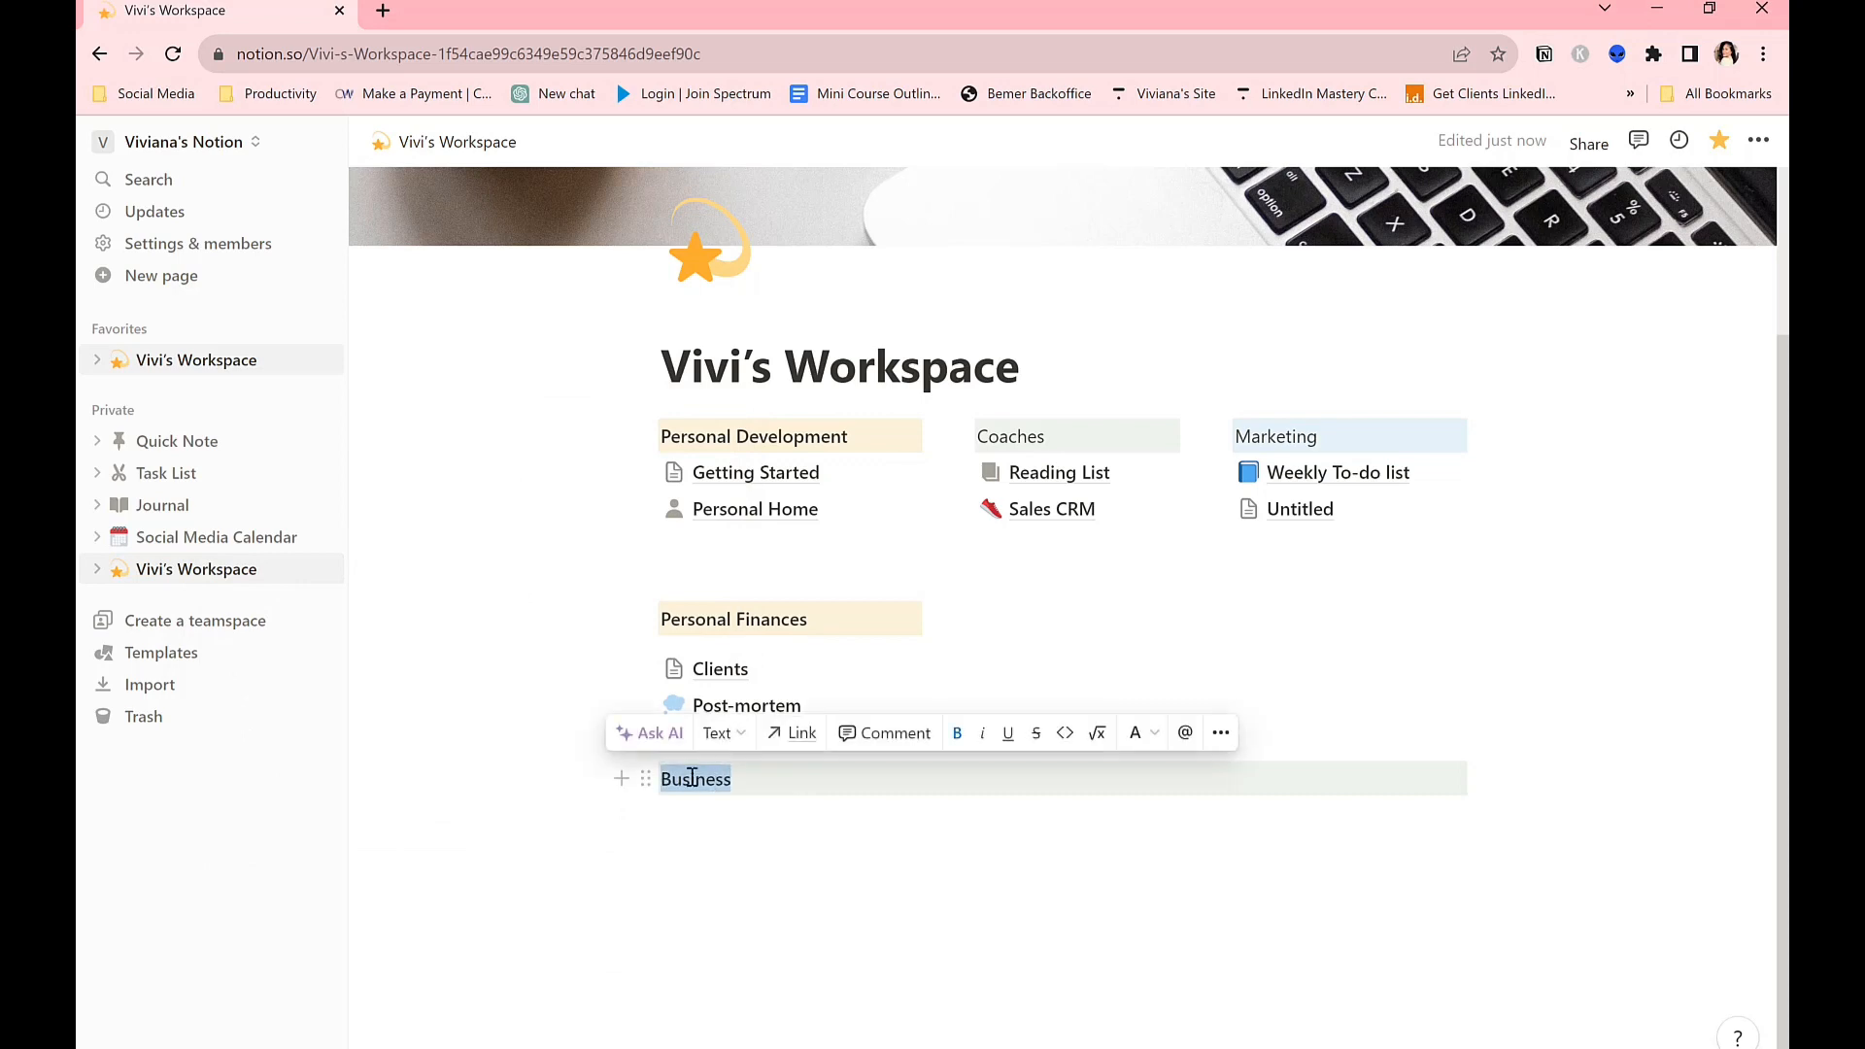
{"action": "left_click", "coordinate": [679, 883]}
Move the Task List and Journal pages directly under the Business heading, without a blank line between them.
{"action": "left_click_drag", "start_coordinate": [182, 514], "coordinate": [747, 810]}
{"action": "left_click_drag", "start_coordinate": [199, 476], "coordinate": [749, 831]}
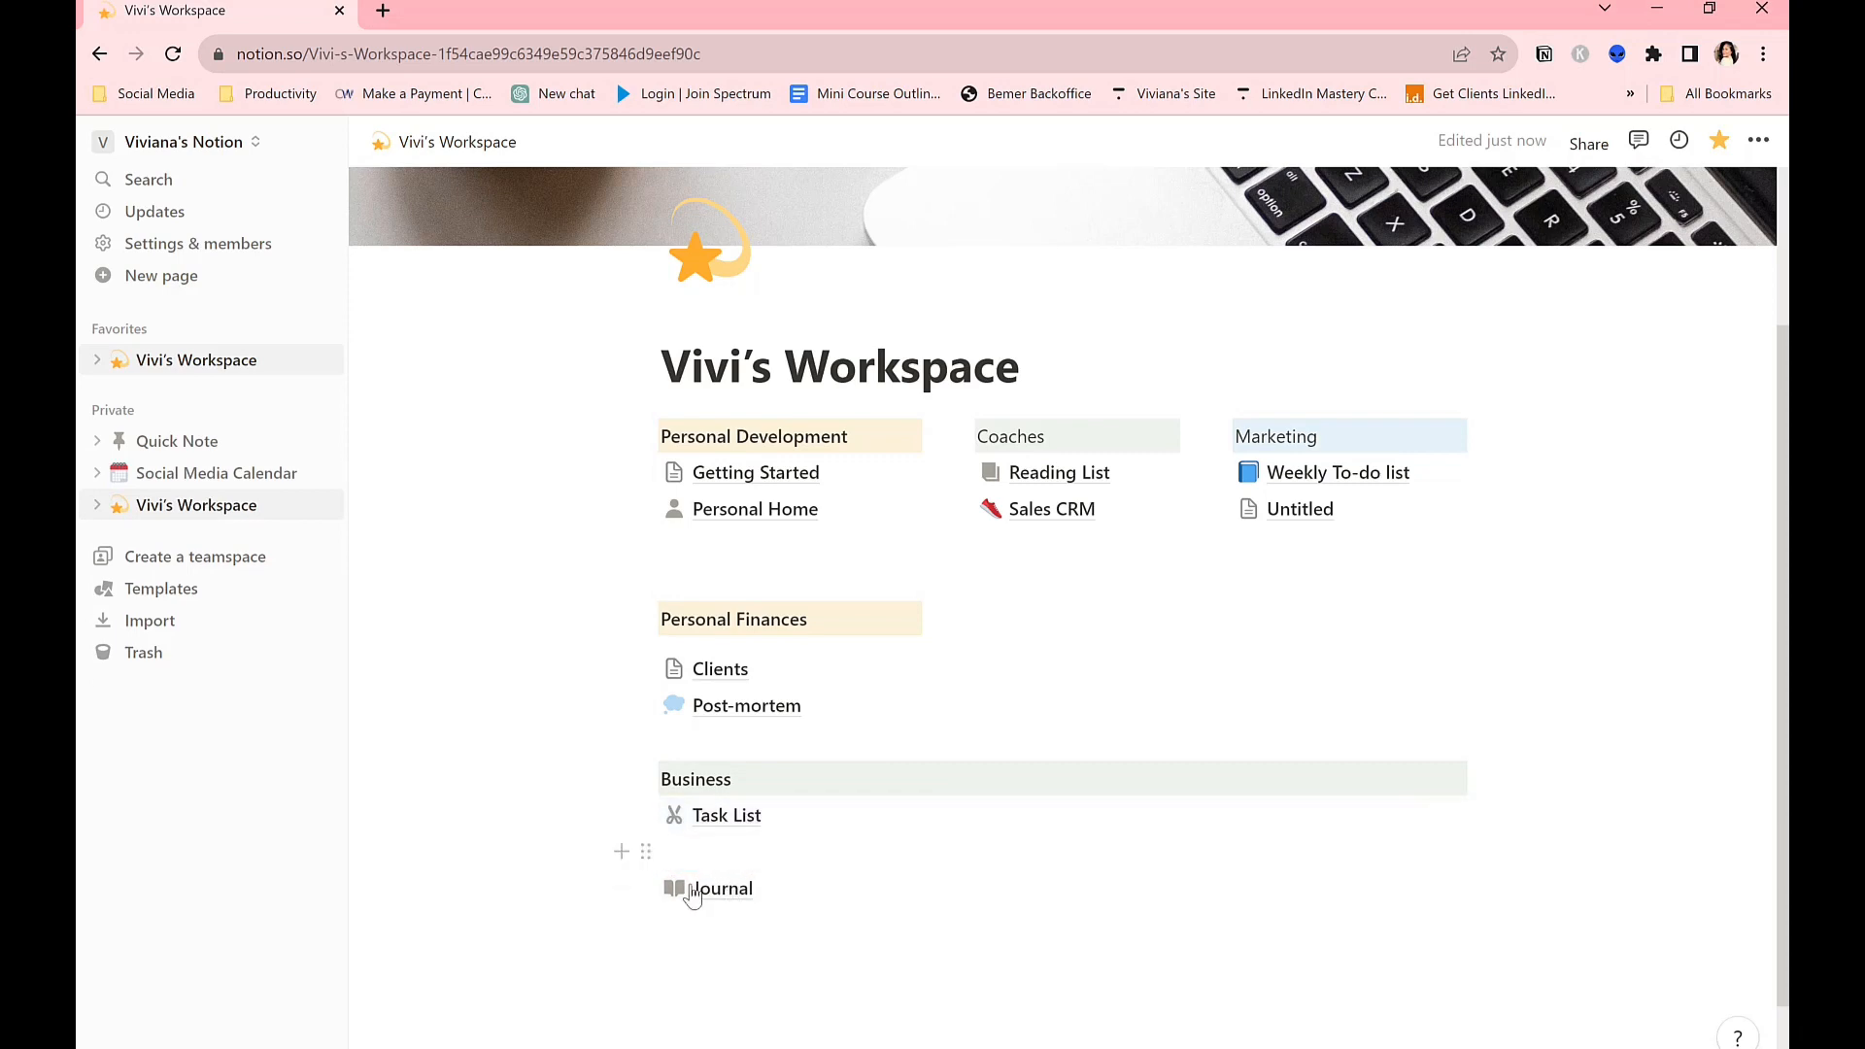
{"action": "left_click_drag", "start_coordinate": [645, 887], "coordinate": [681, 841]}
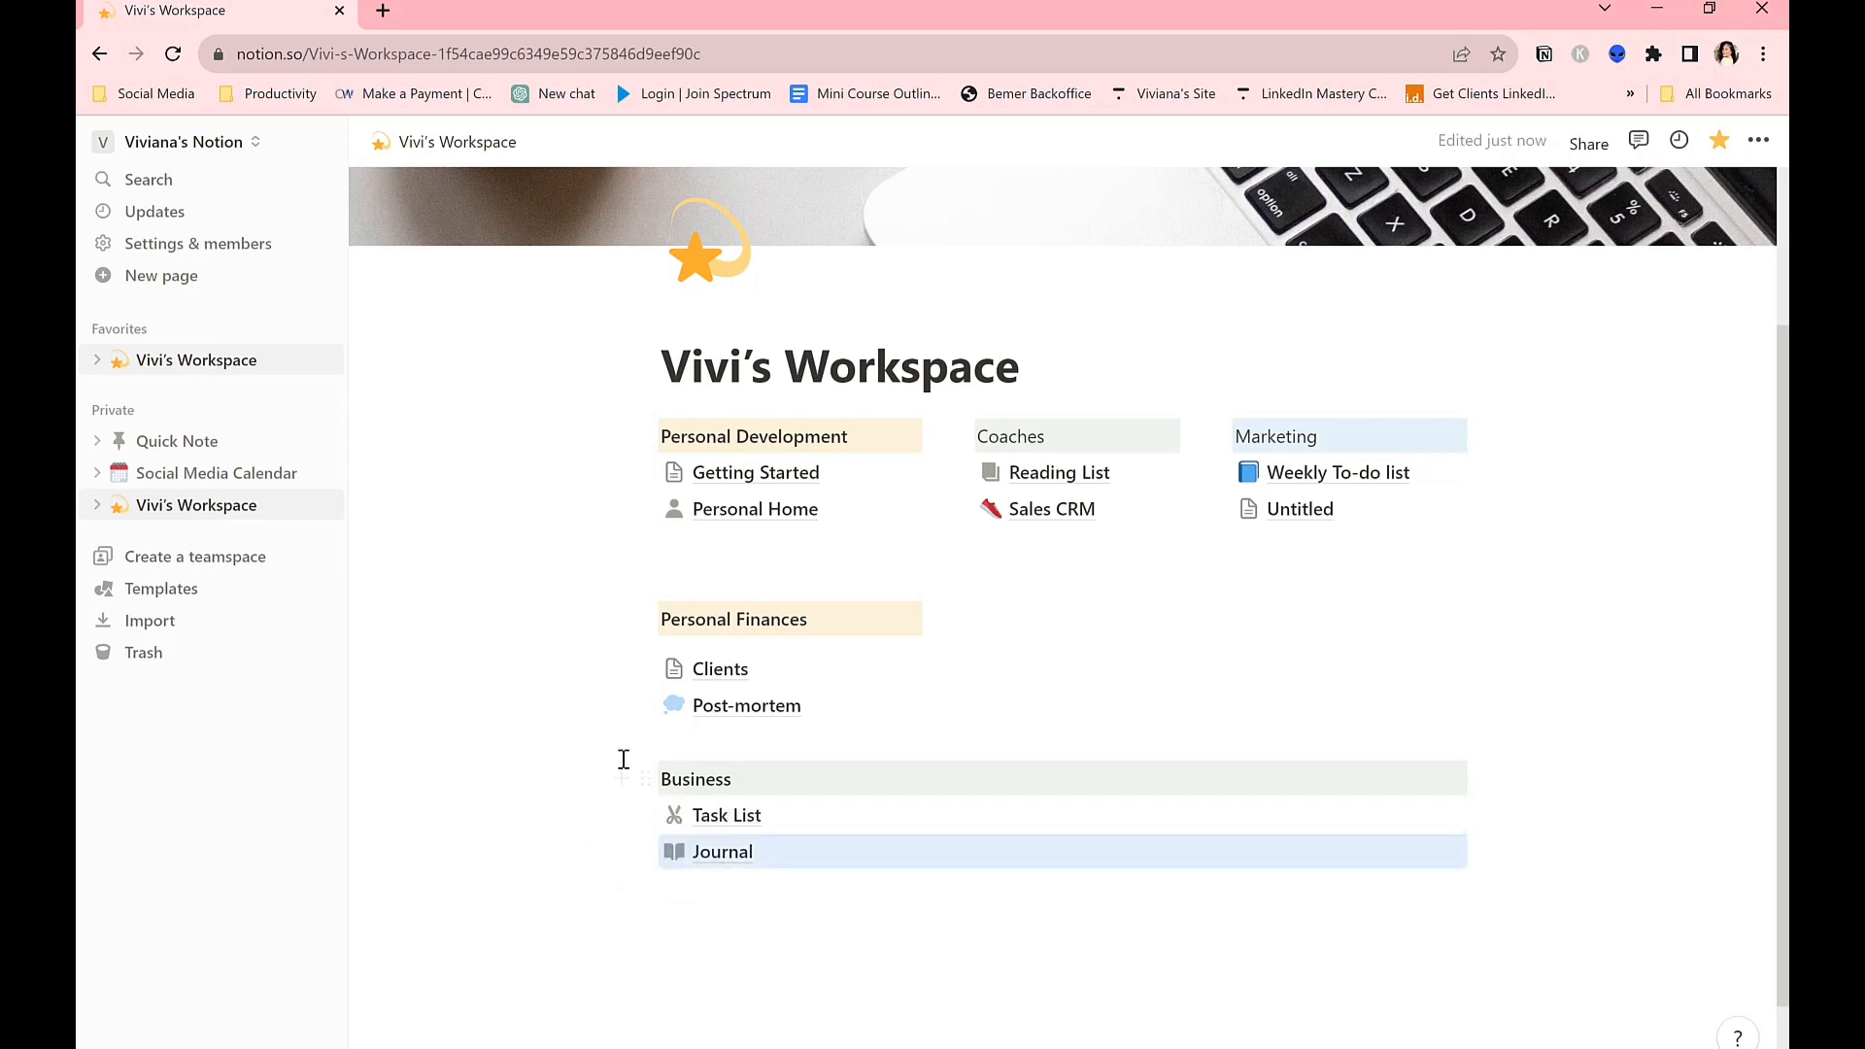
Move the Business section with its Task List and Journal pages into the Coaches column, below Sales CRM.
{"action": "left_click_drag", "start_coordinate": [601, 934], "coordinate": [1096, 617]}
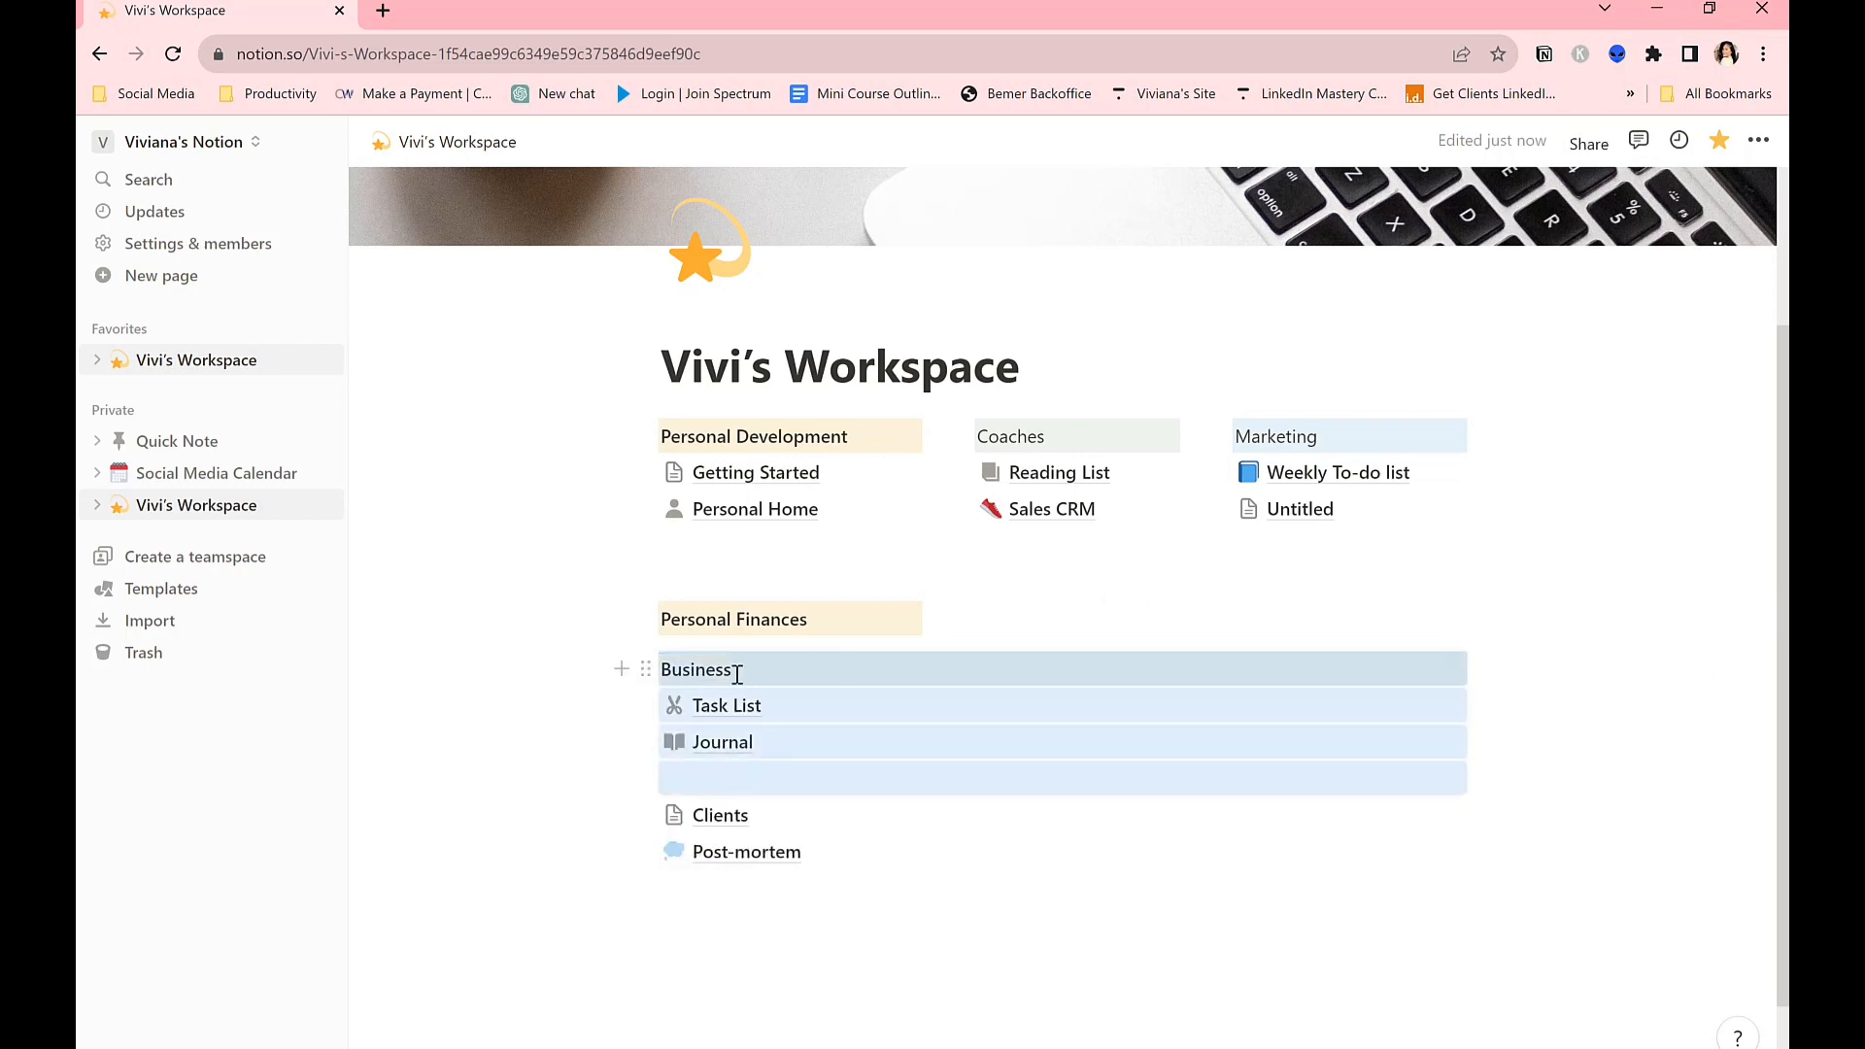
{"action": "key", "text": "ctrl+z"}
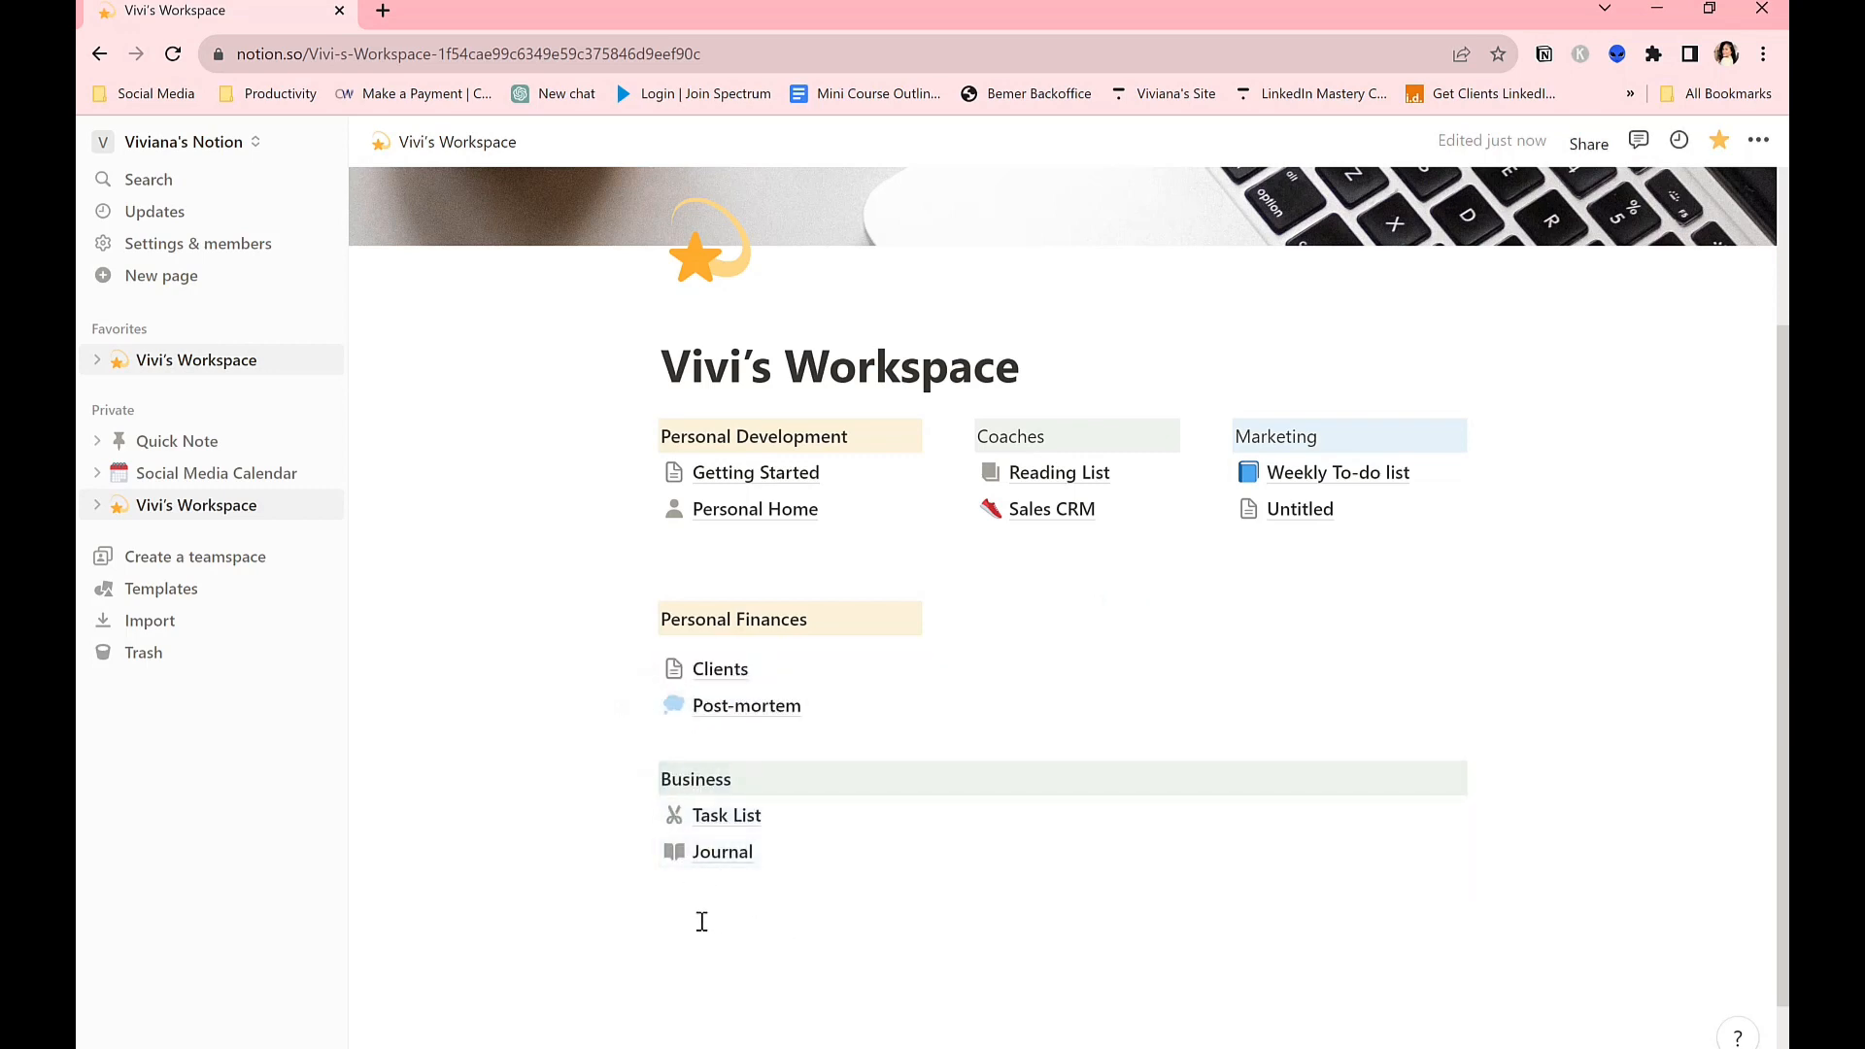
{"action": "left_click_drag", "start_coordinate": [701, 920], "coordinate": [680, 777]}
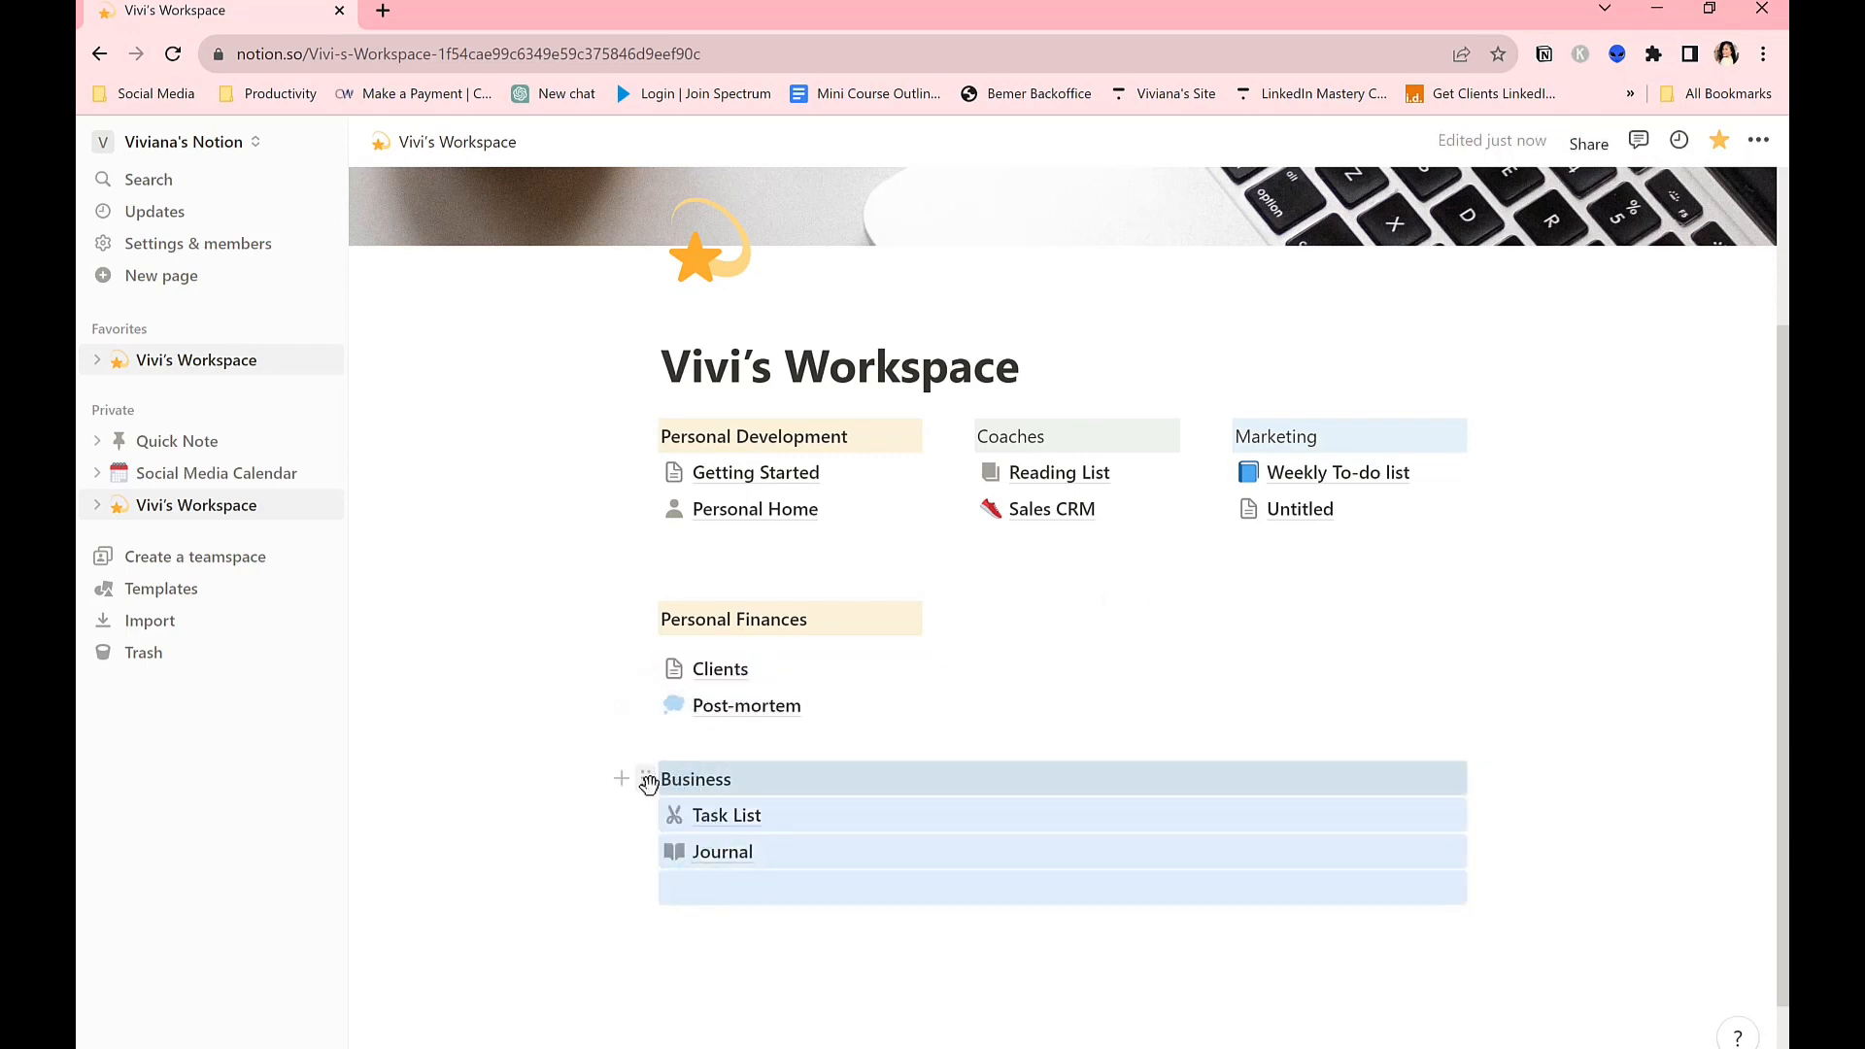
{"action": "left_click_drag", "start_coordinate": [1016, 619], "coordinate": [1088, 593]}
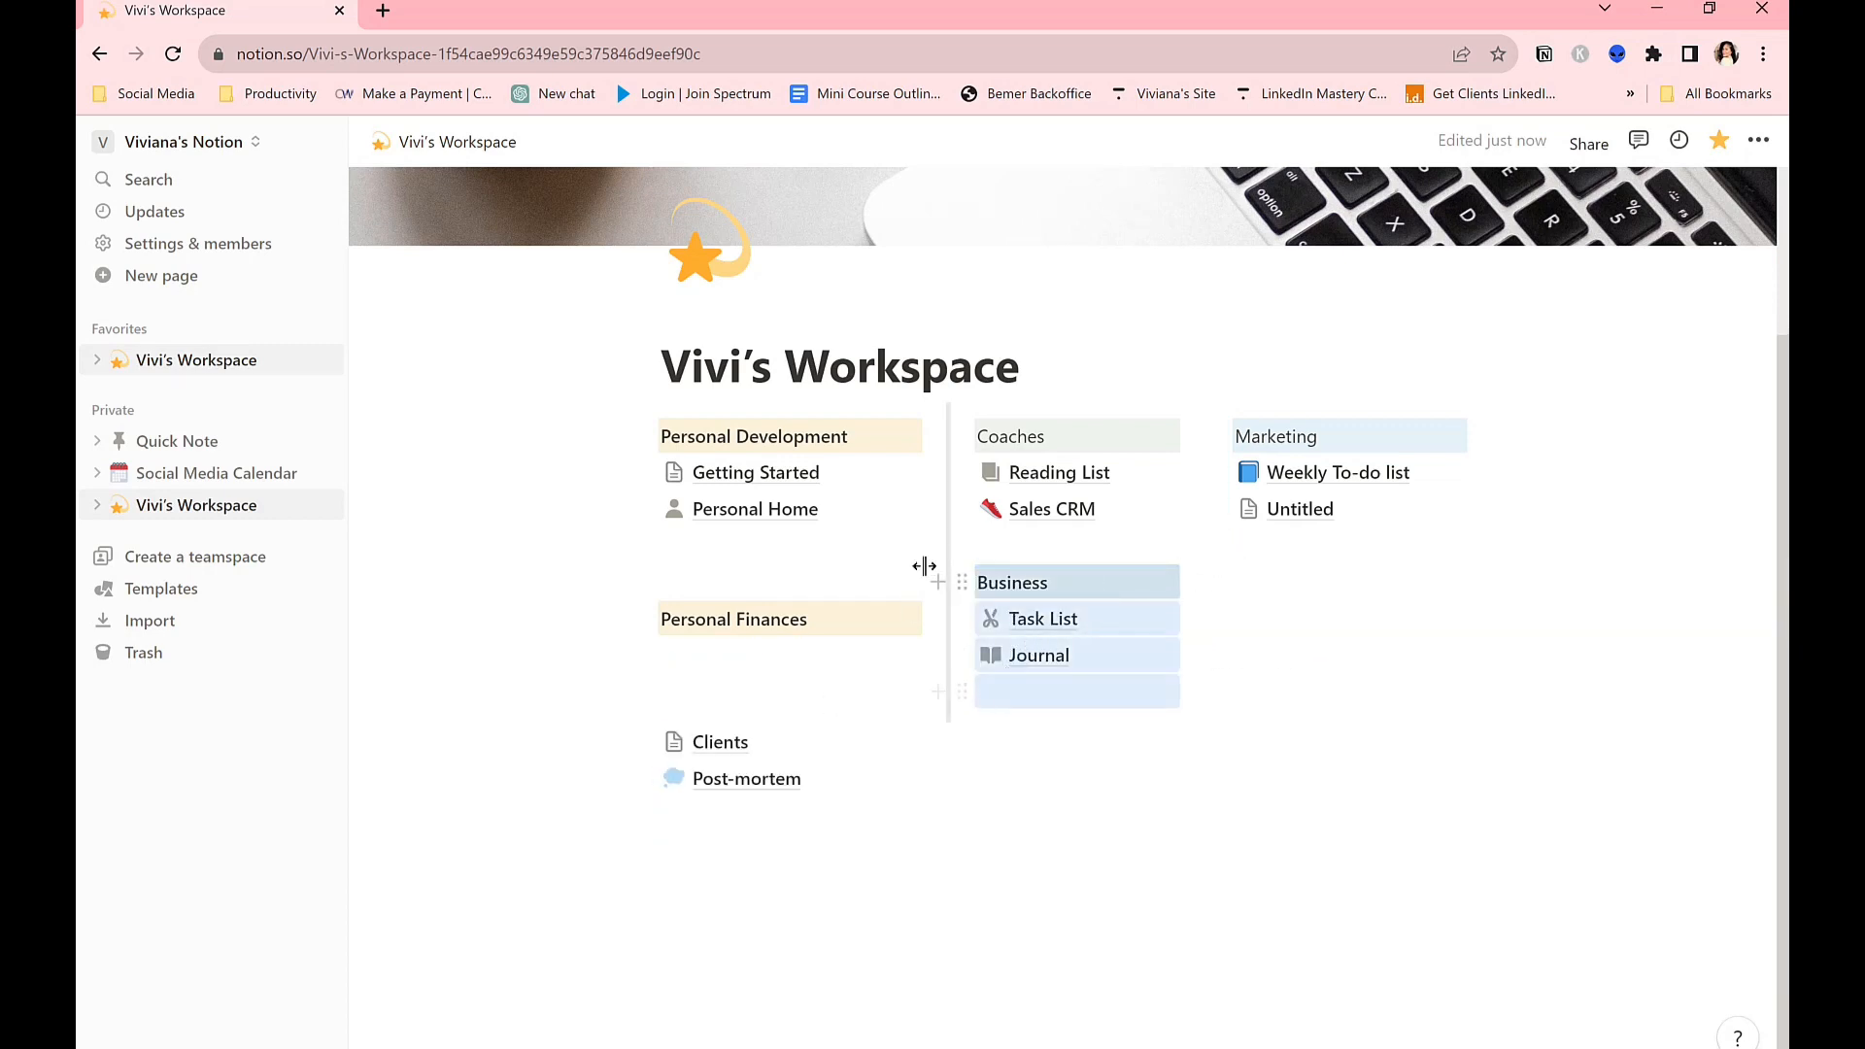
Try to remove the blank lines above the Personal Finances heading.
{"action": "left_click", "coordinate": [888, 573]}
{"action": "key", "text": "BackSpace"}
{"action": "key", "text": "BackSpace"}
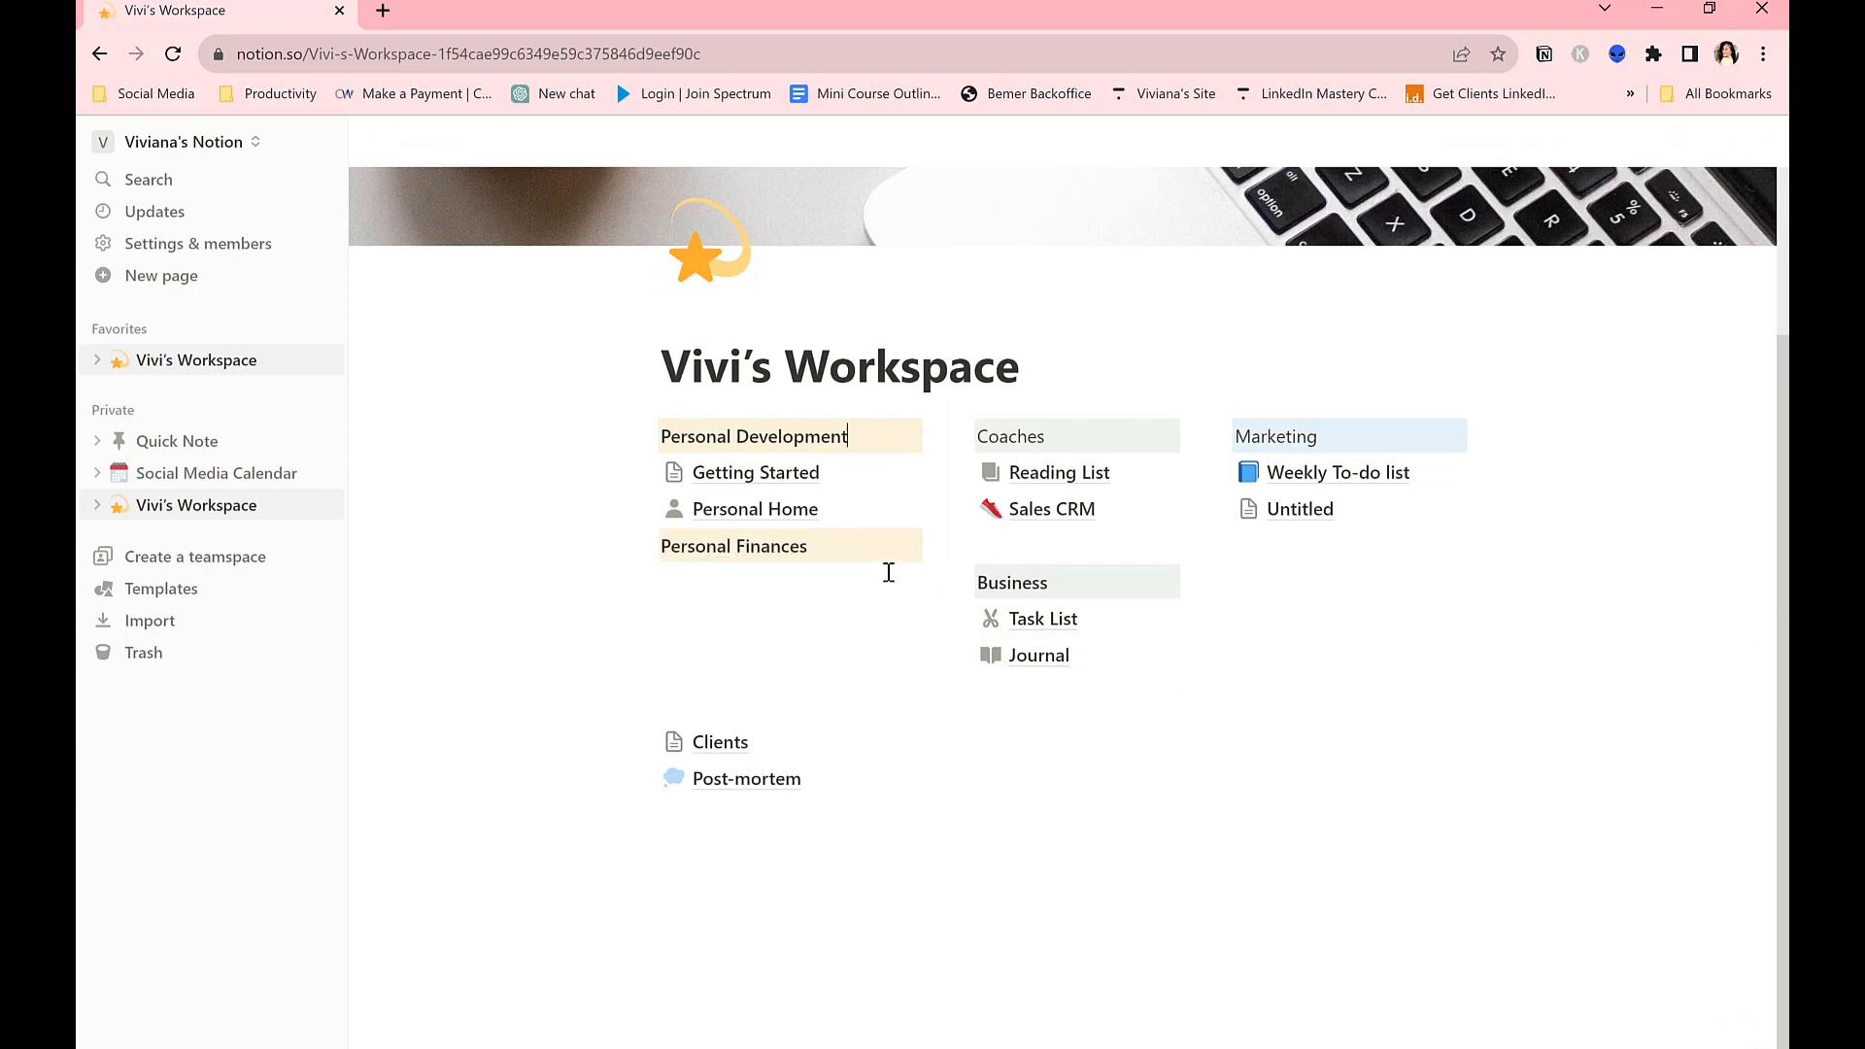
{"action": "key", "text": "ctrl+z"}
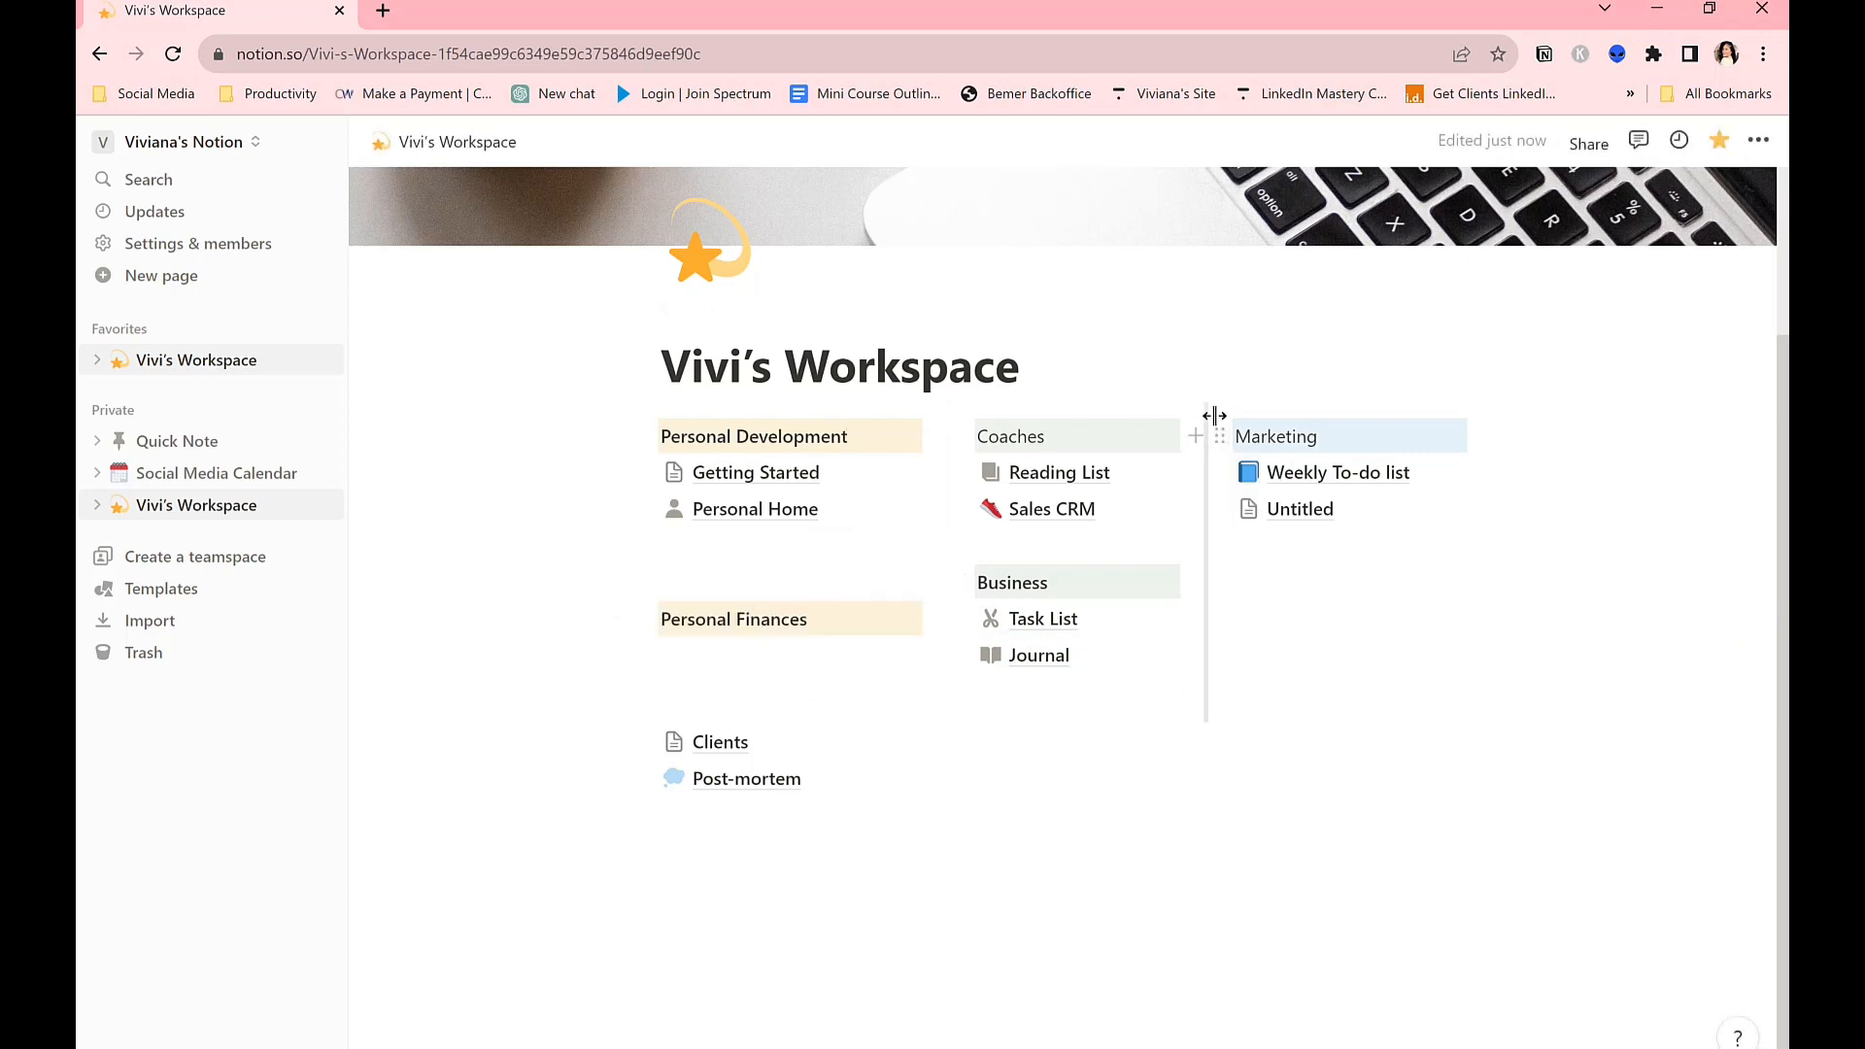
Widen the Coaches column and set the workspace page to full width.
{"action": "left_click_drag", "start_coordinate": [1239, 416], "coordinate": [1295, 428]}
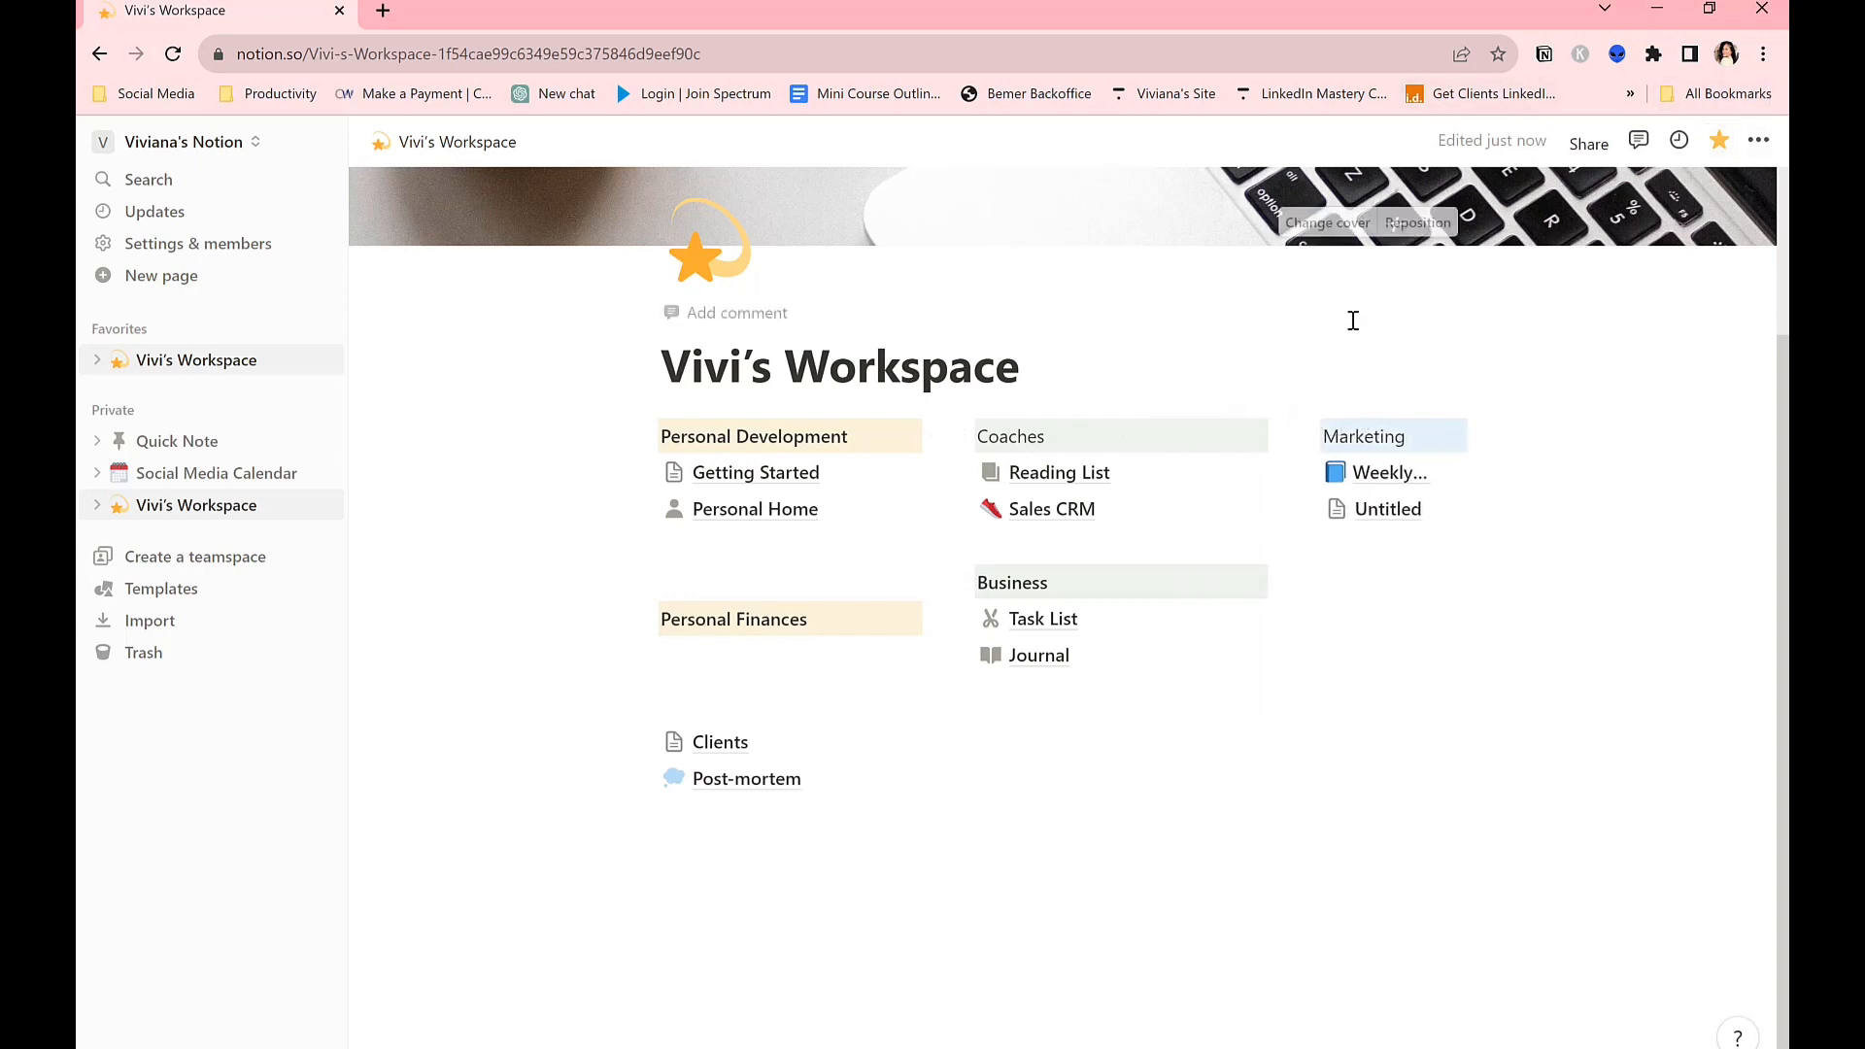
{"action": "left_click", "coordinate": [1757, 140]}
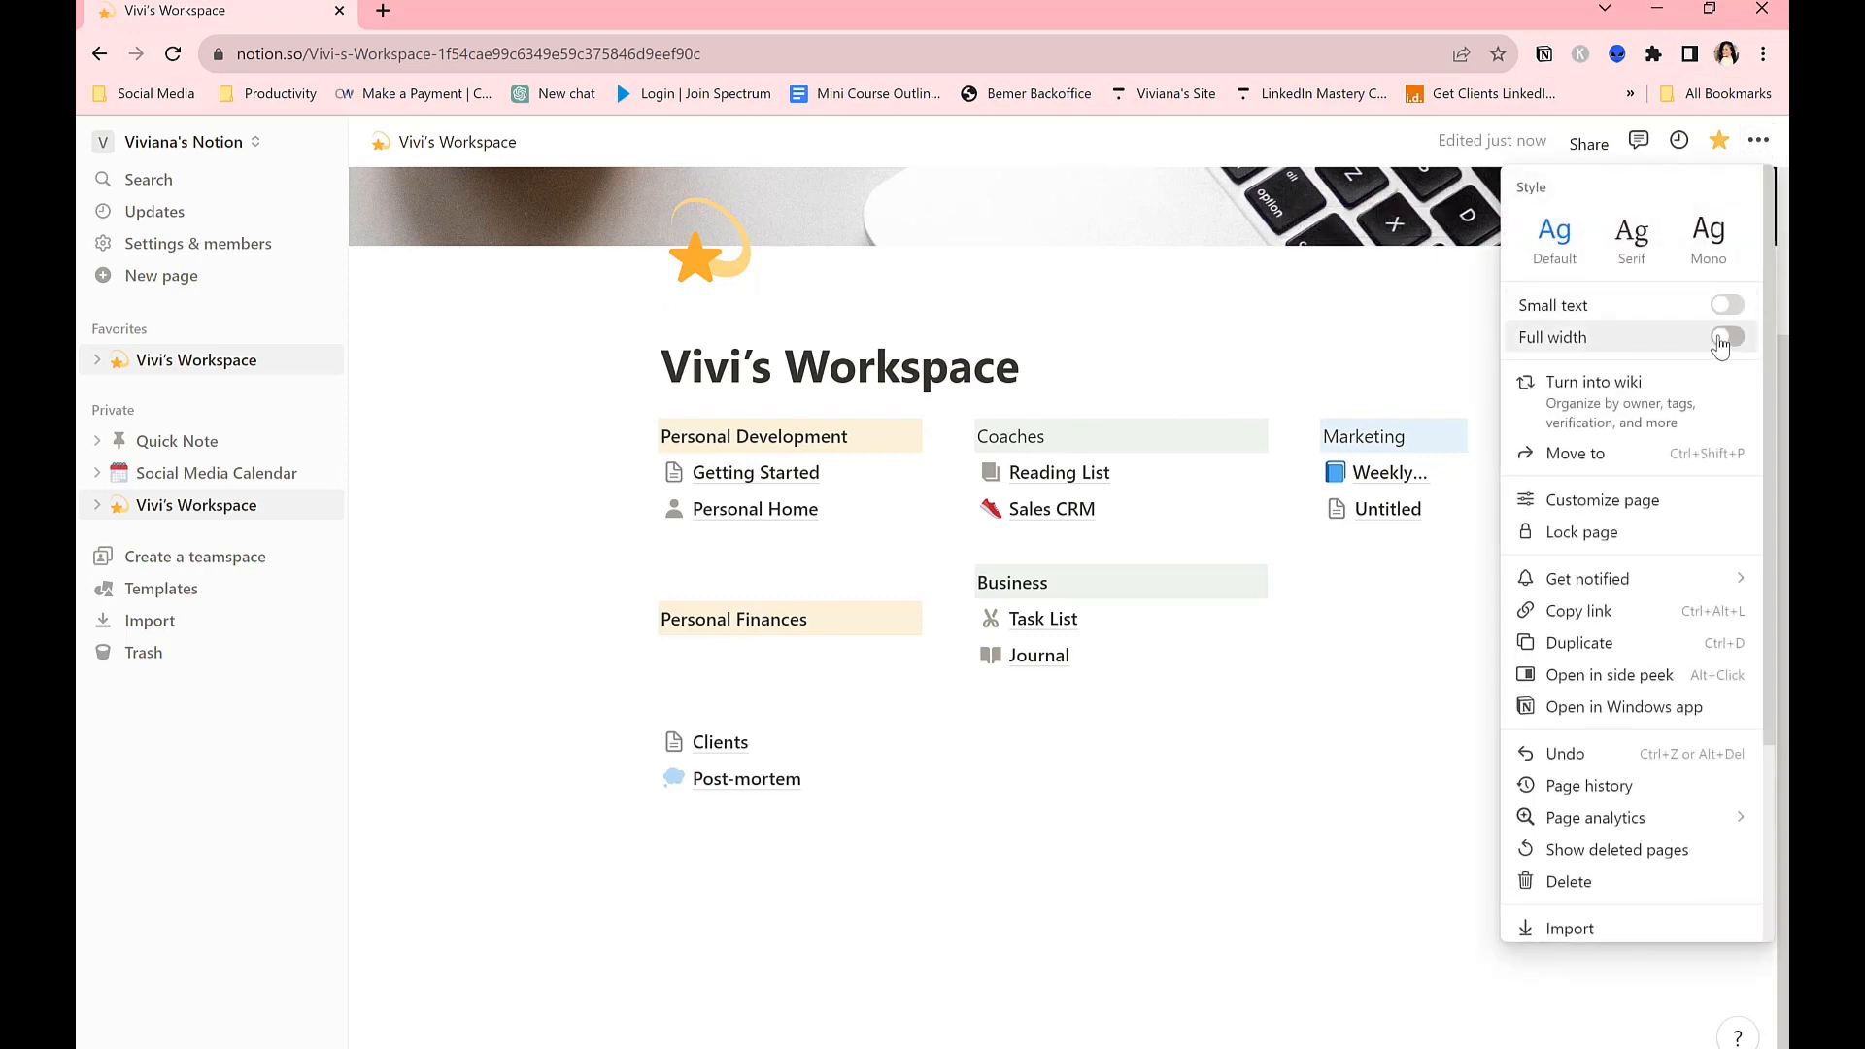
{"action": "left_click", "coordinate": [1724, 339]}
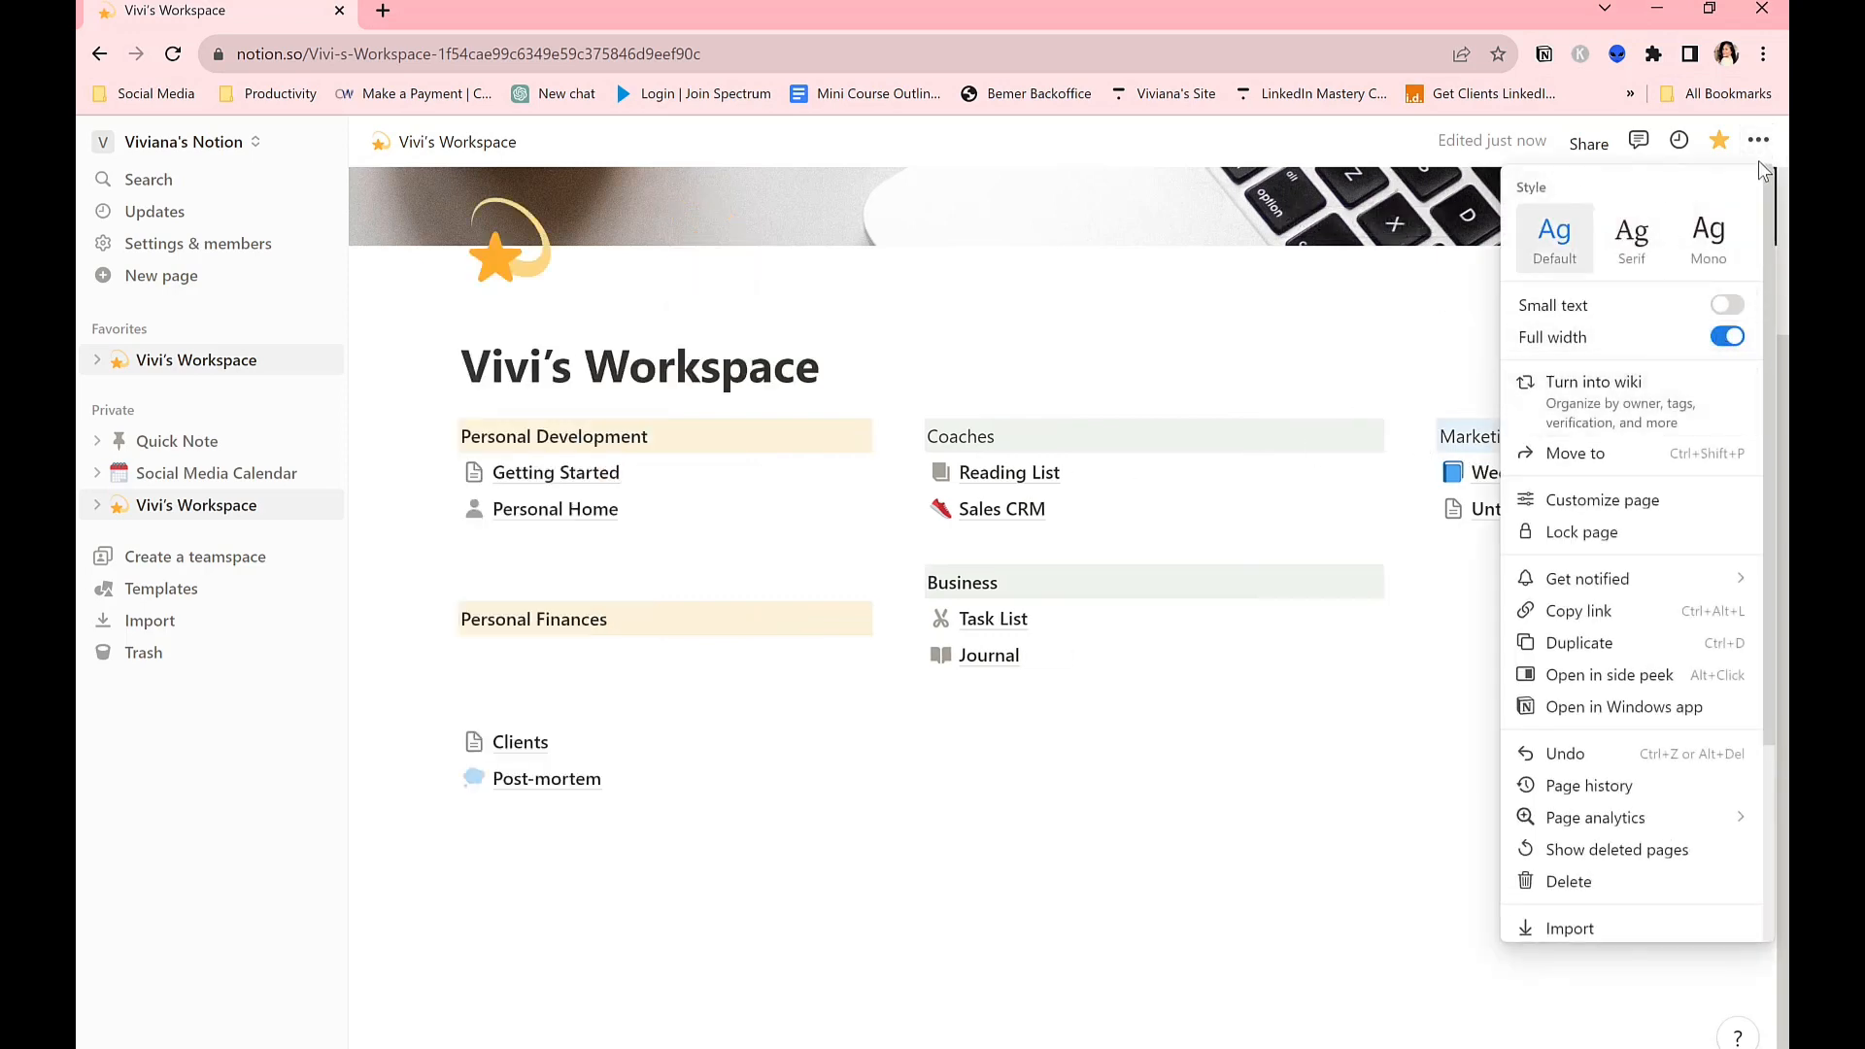
{"action": "left_click", "coordinate": [1274, 373]}
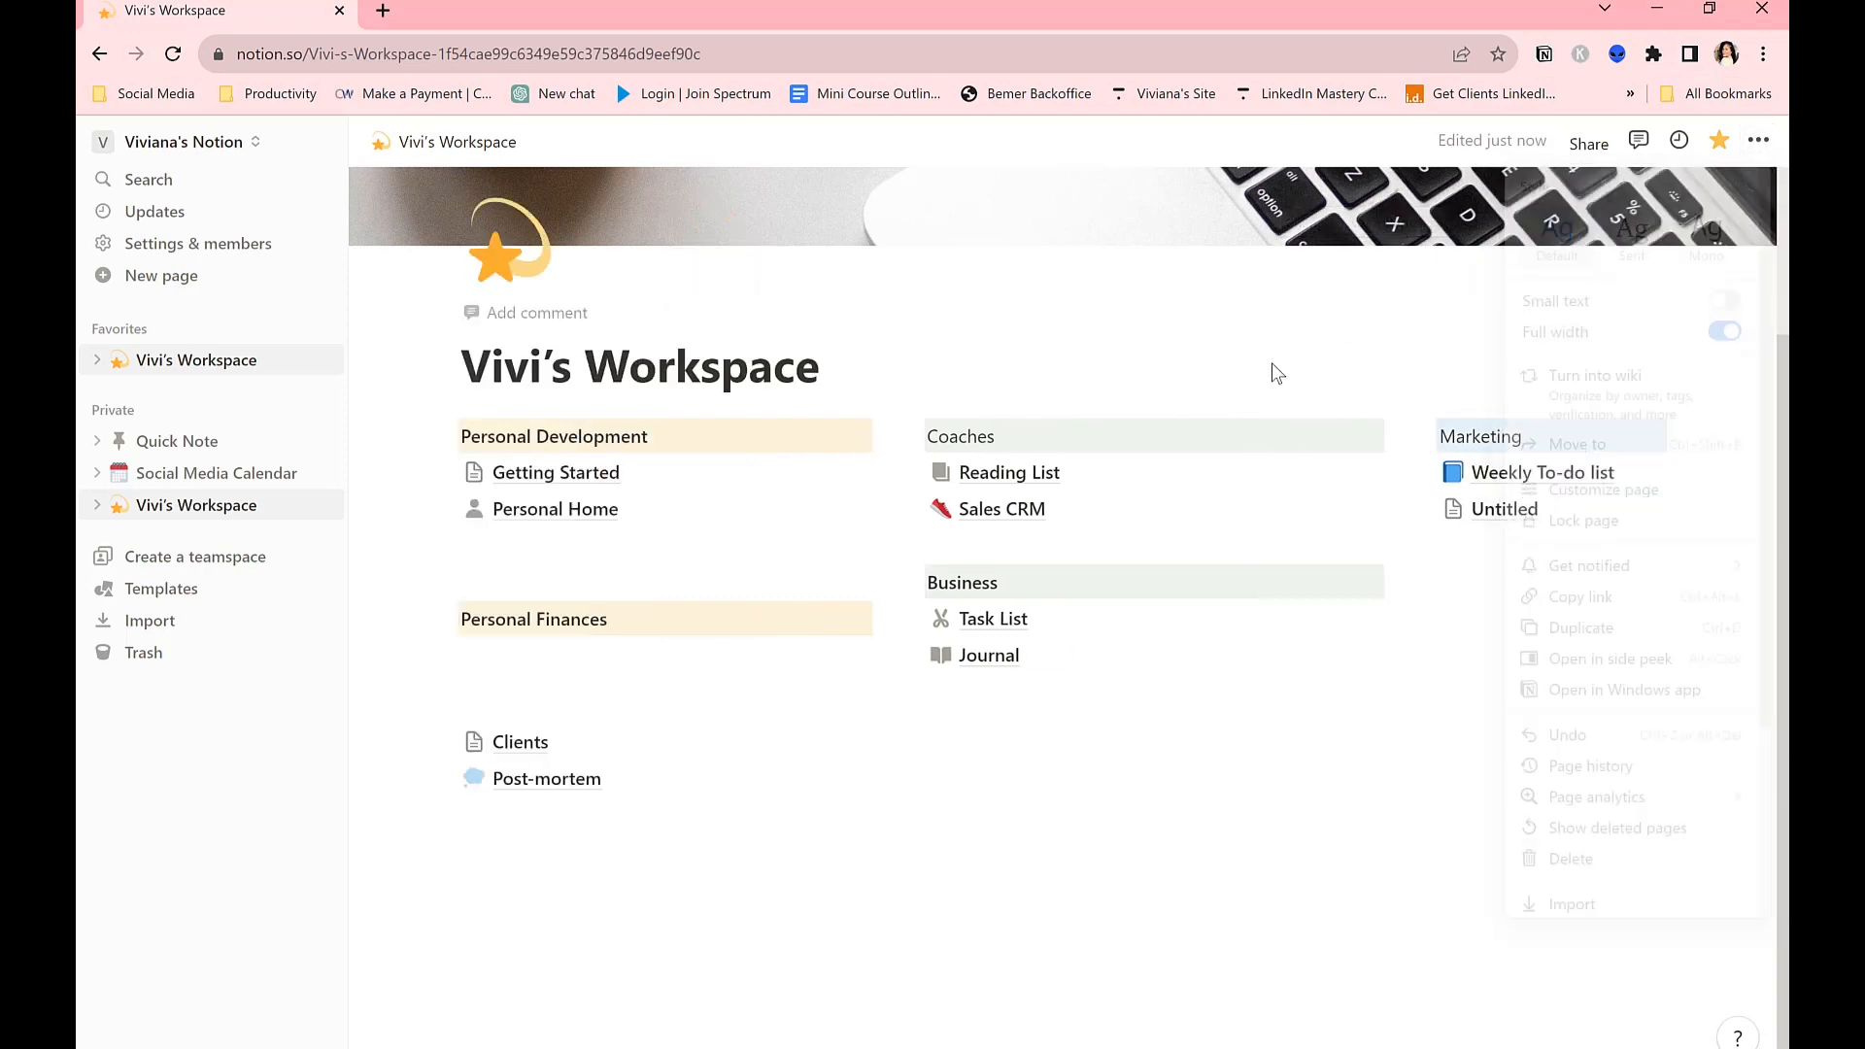
Compare the Serif and Mono font styles on the workspace page and set it to Serif.
{"action": "left_click", "coordinate": [1760, 142]}
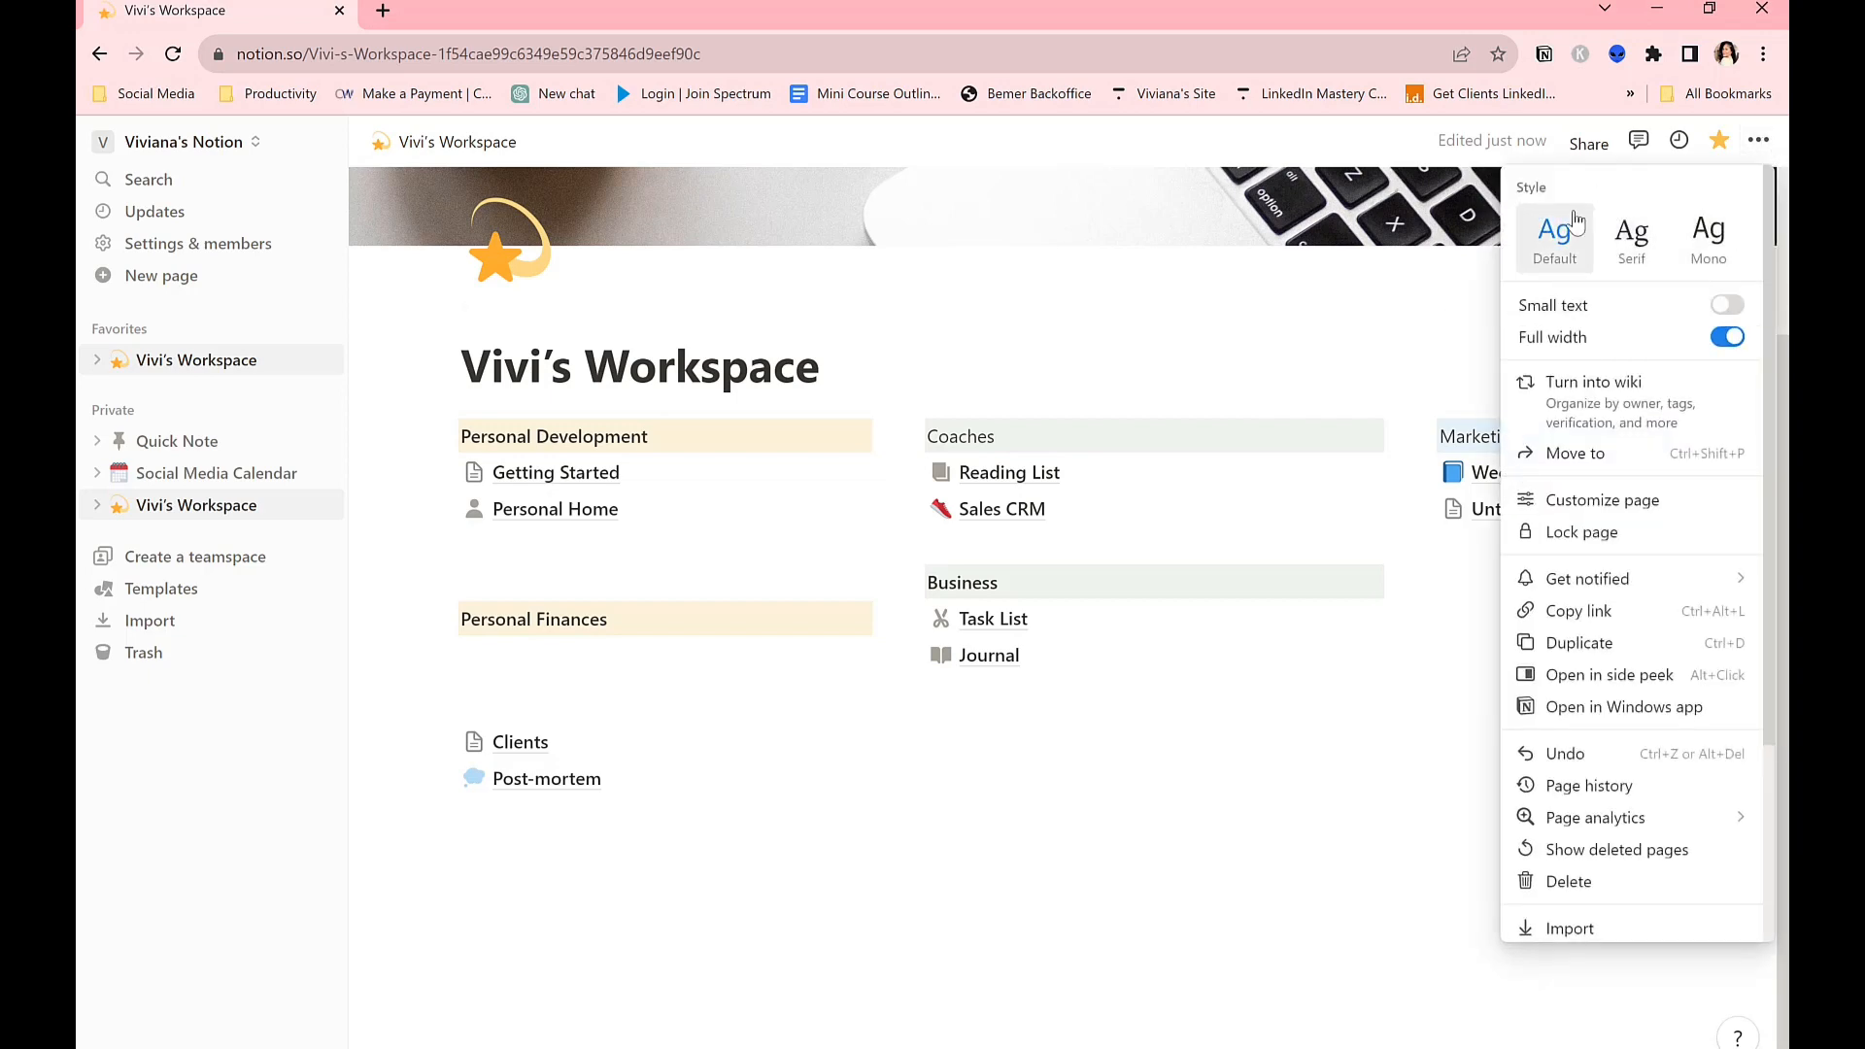
{"action": "left_click", "coordinate": [1632, 238]}
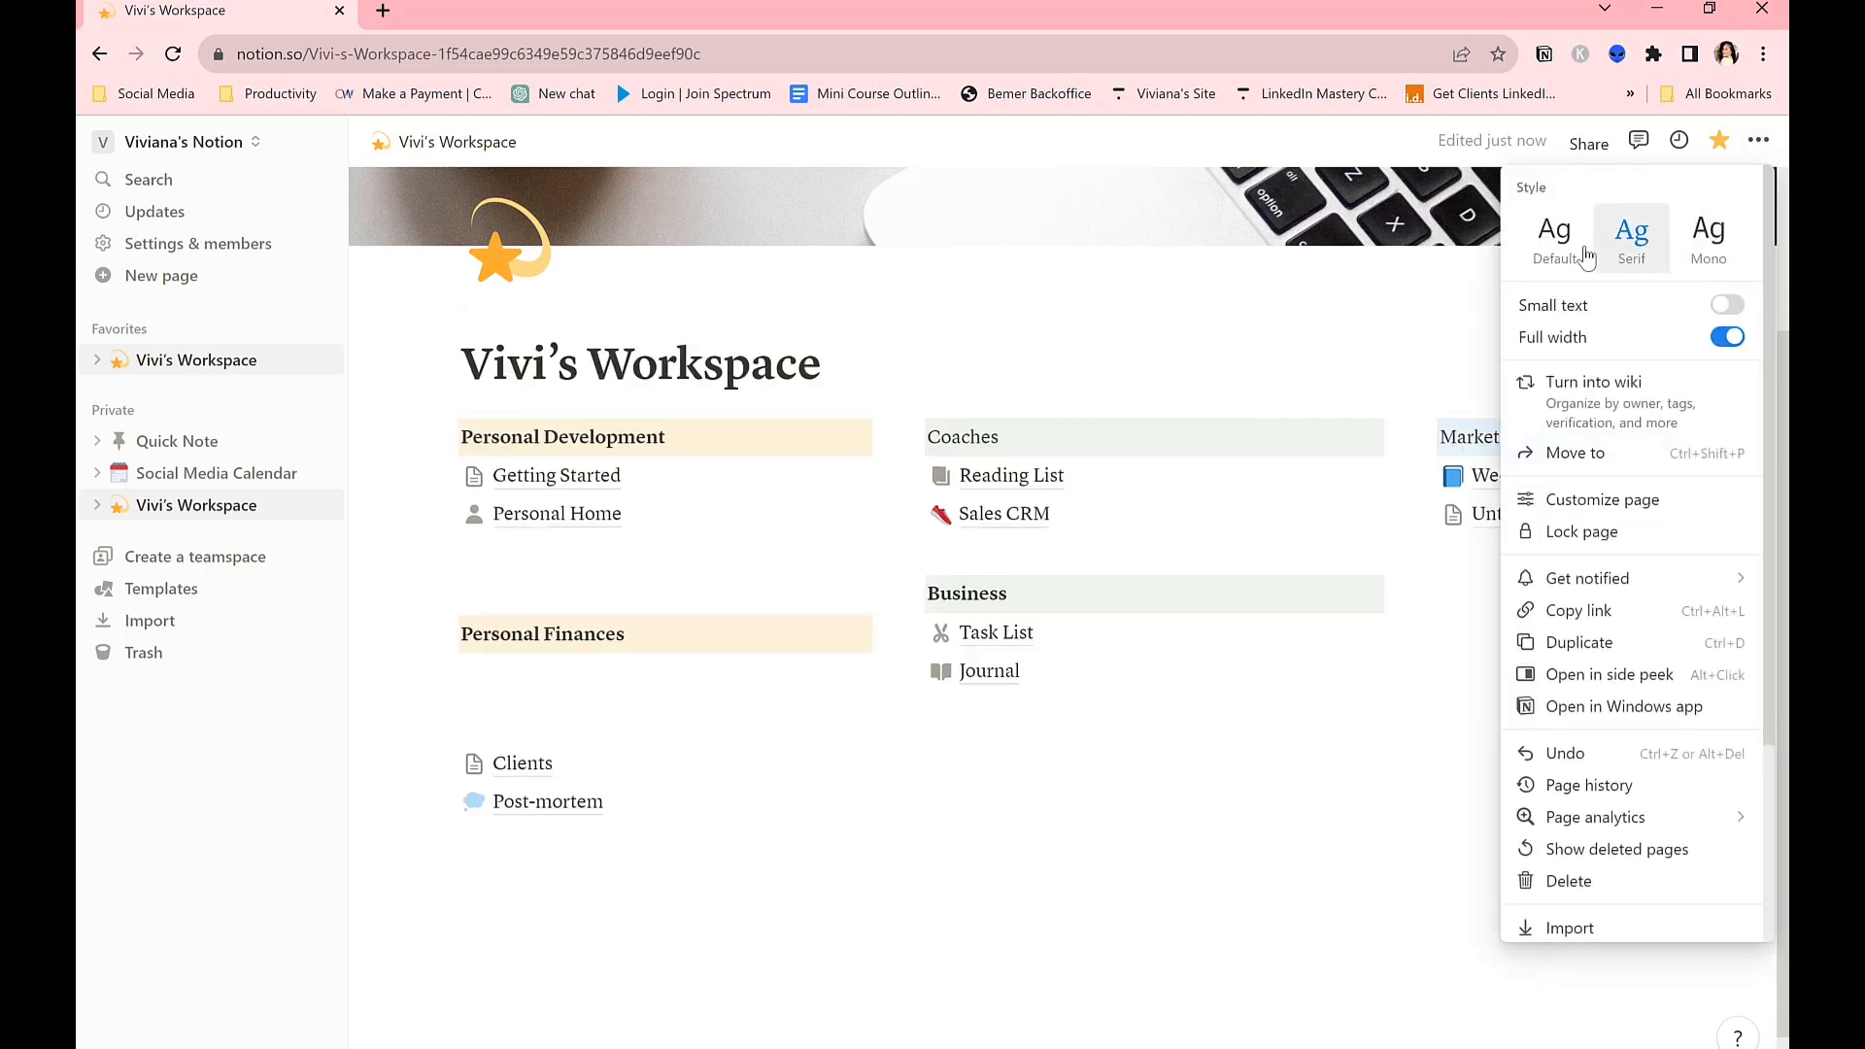
{"action": "left_click", "coordinate": [1711, 242]}
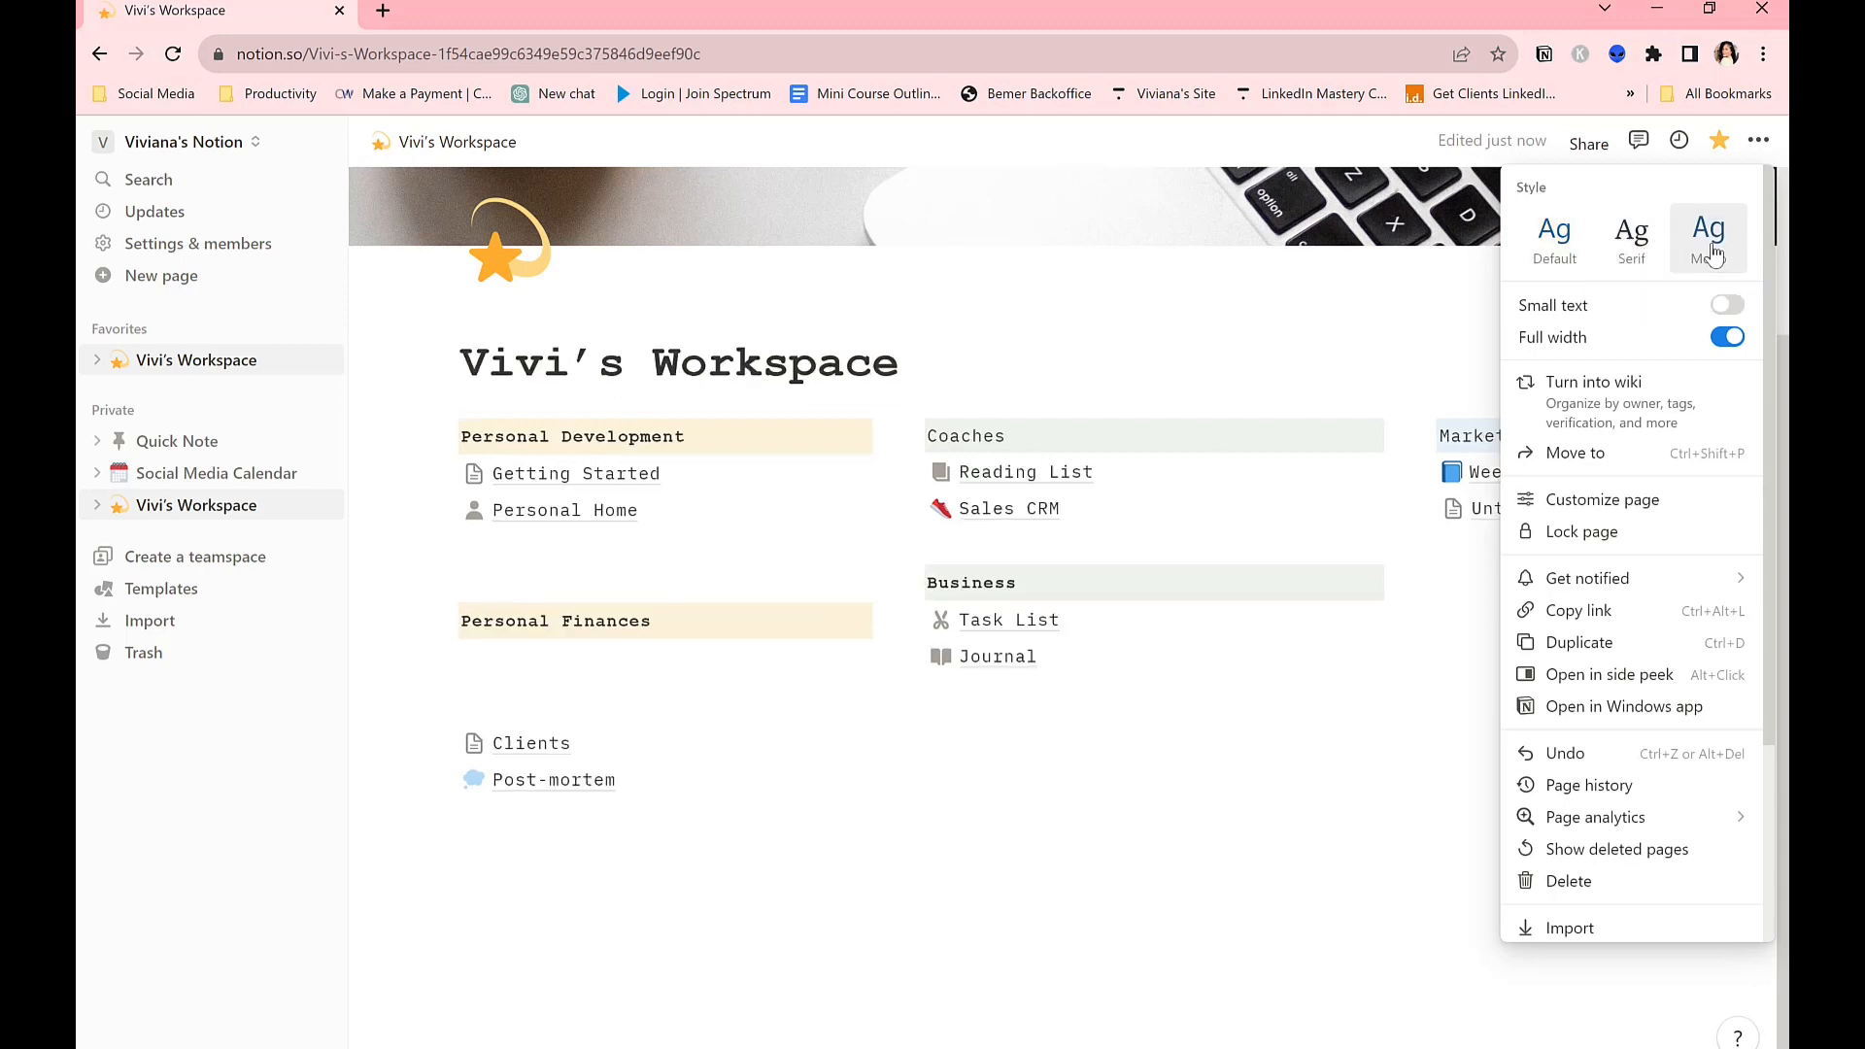
{"action": "left_click", "coordinate": [1632, 243]}
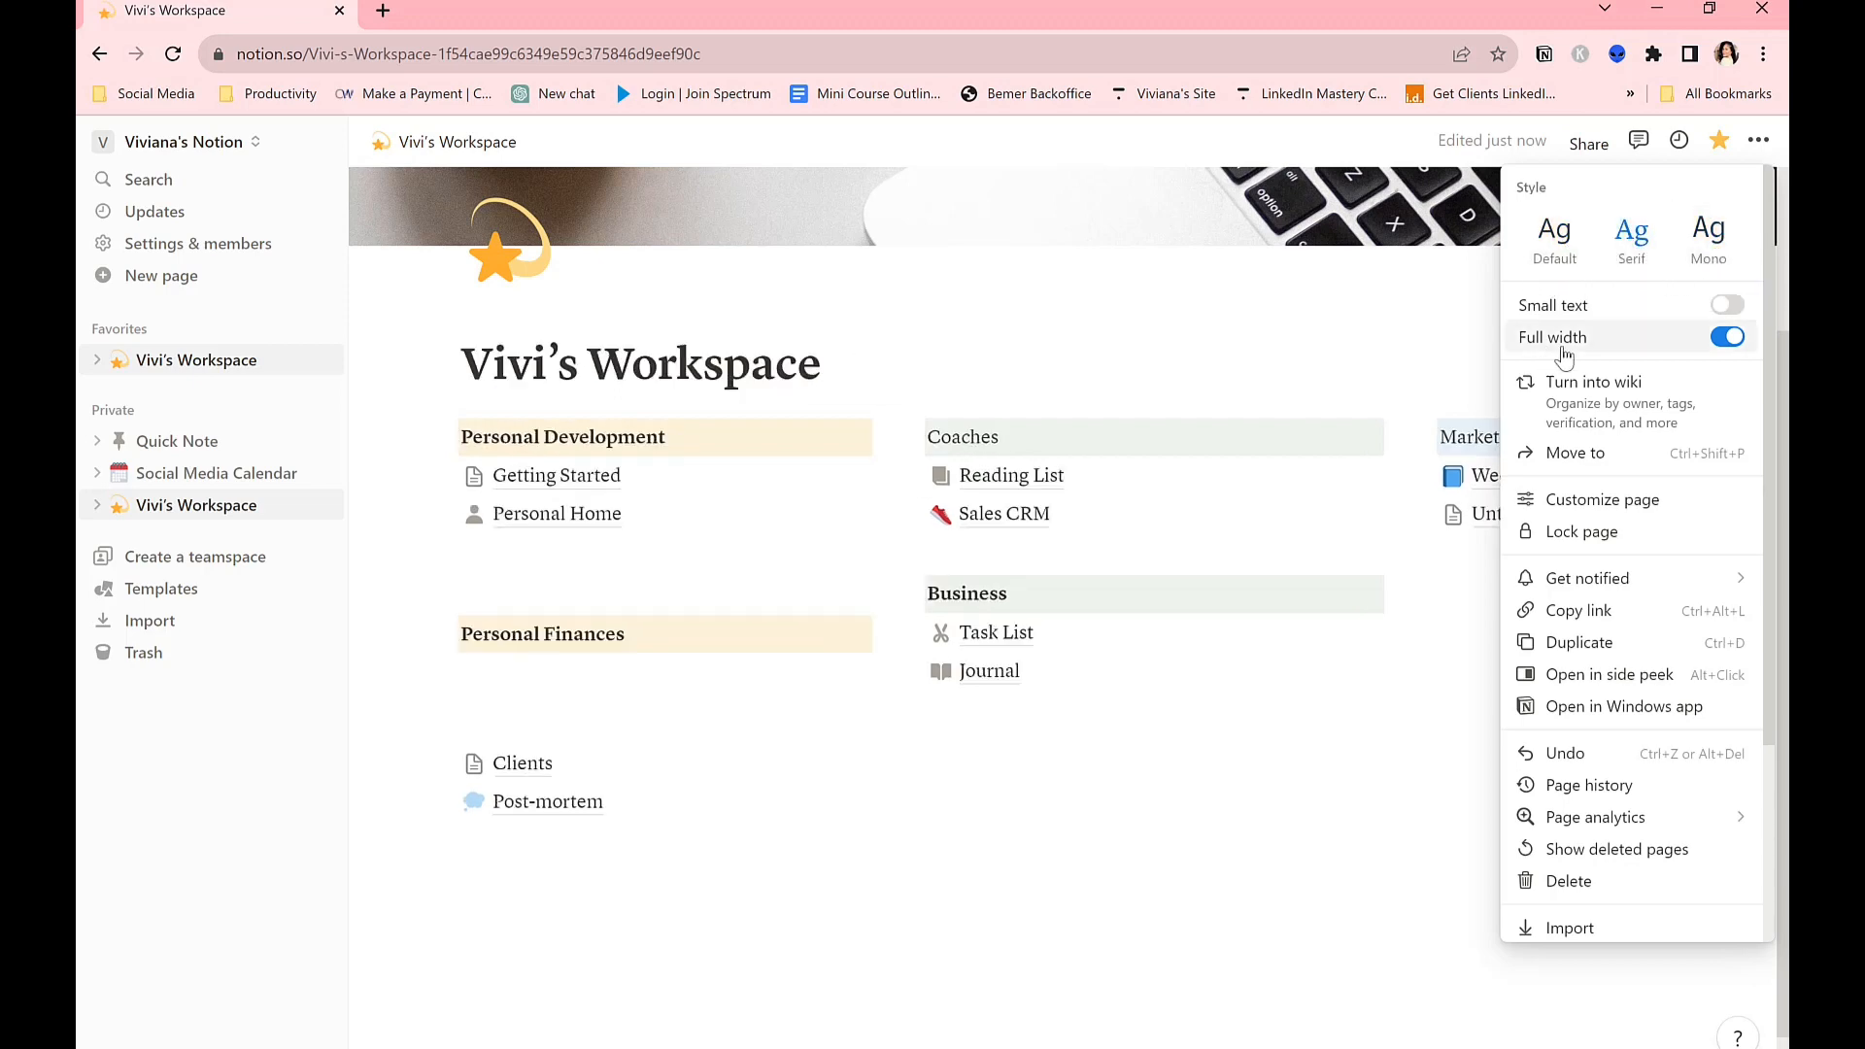
Look through the remaining page options, from customizing and locking to page history, export and connections.
{"action": "scroll", "coordinate": [1612, 574], "scroll_direction": "down", "scroll_amount": 1}
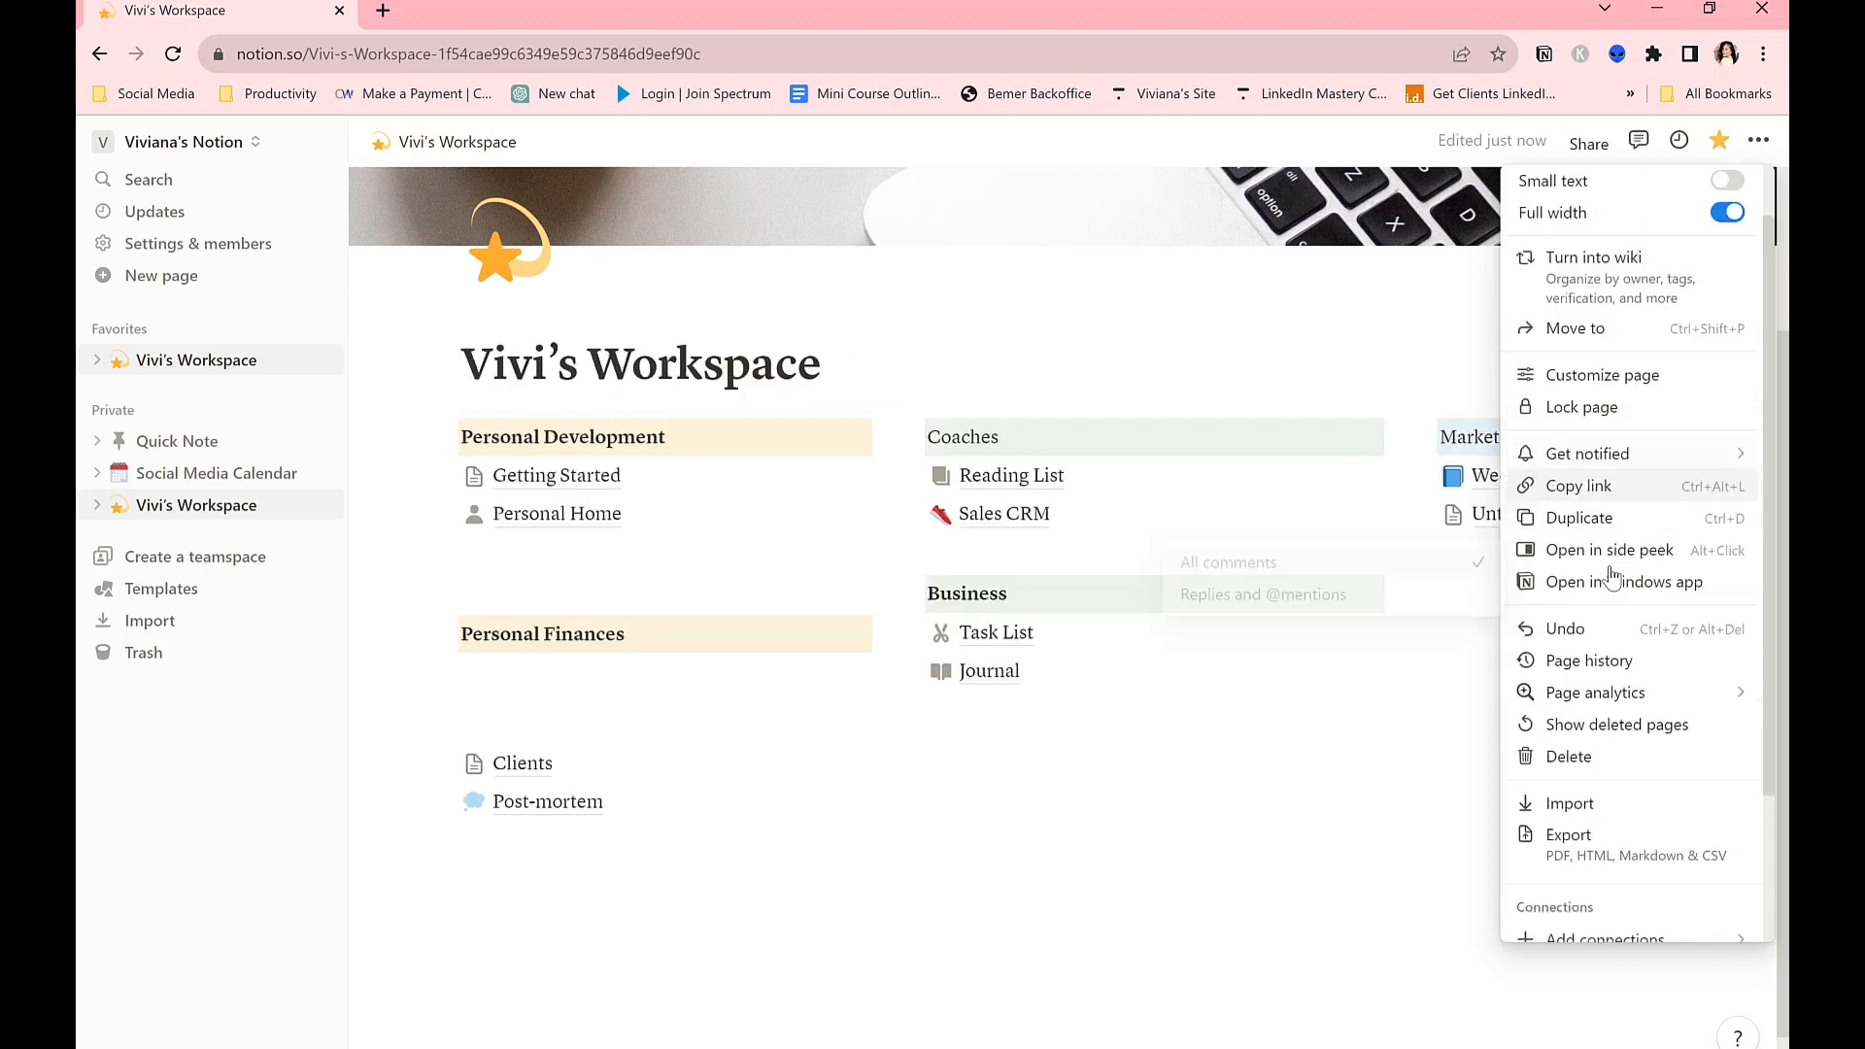
{"action": "scroll", "coordinate": [1612, 575], "scroll_direction": "down", "scroll_amount": 1}
{"action": "scroll", "coordinate": [1610, 486], "scroll_direction": "up", "scroll_amount": 3}
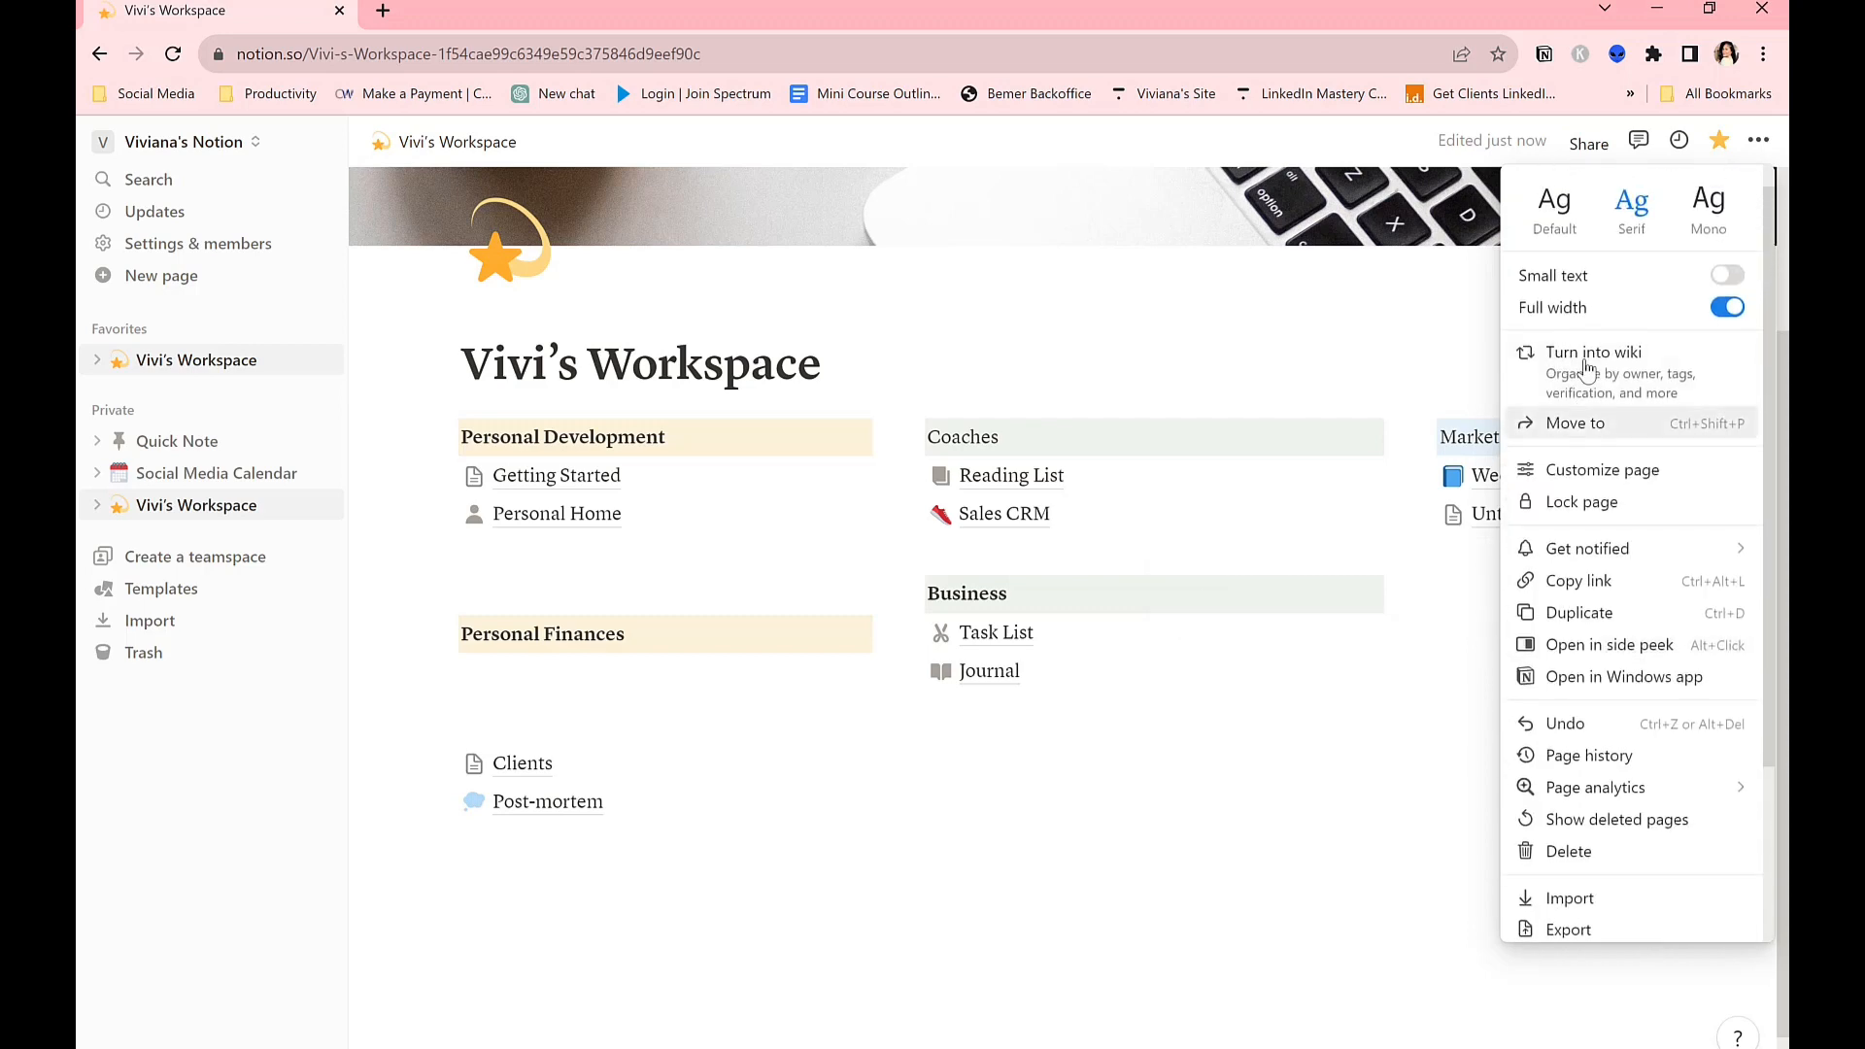
{"action": "scroll", "coordinate": [1604, 490], "scroll_direction": "down", "scroll_amount": 1}
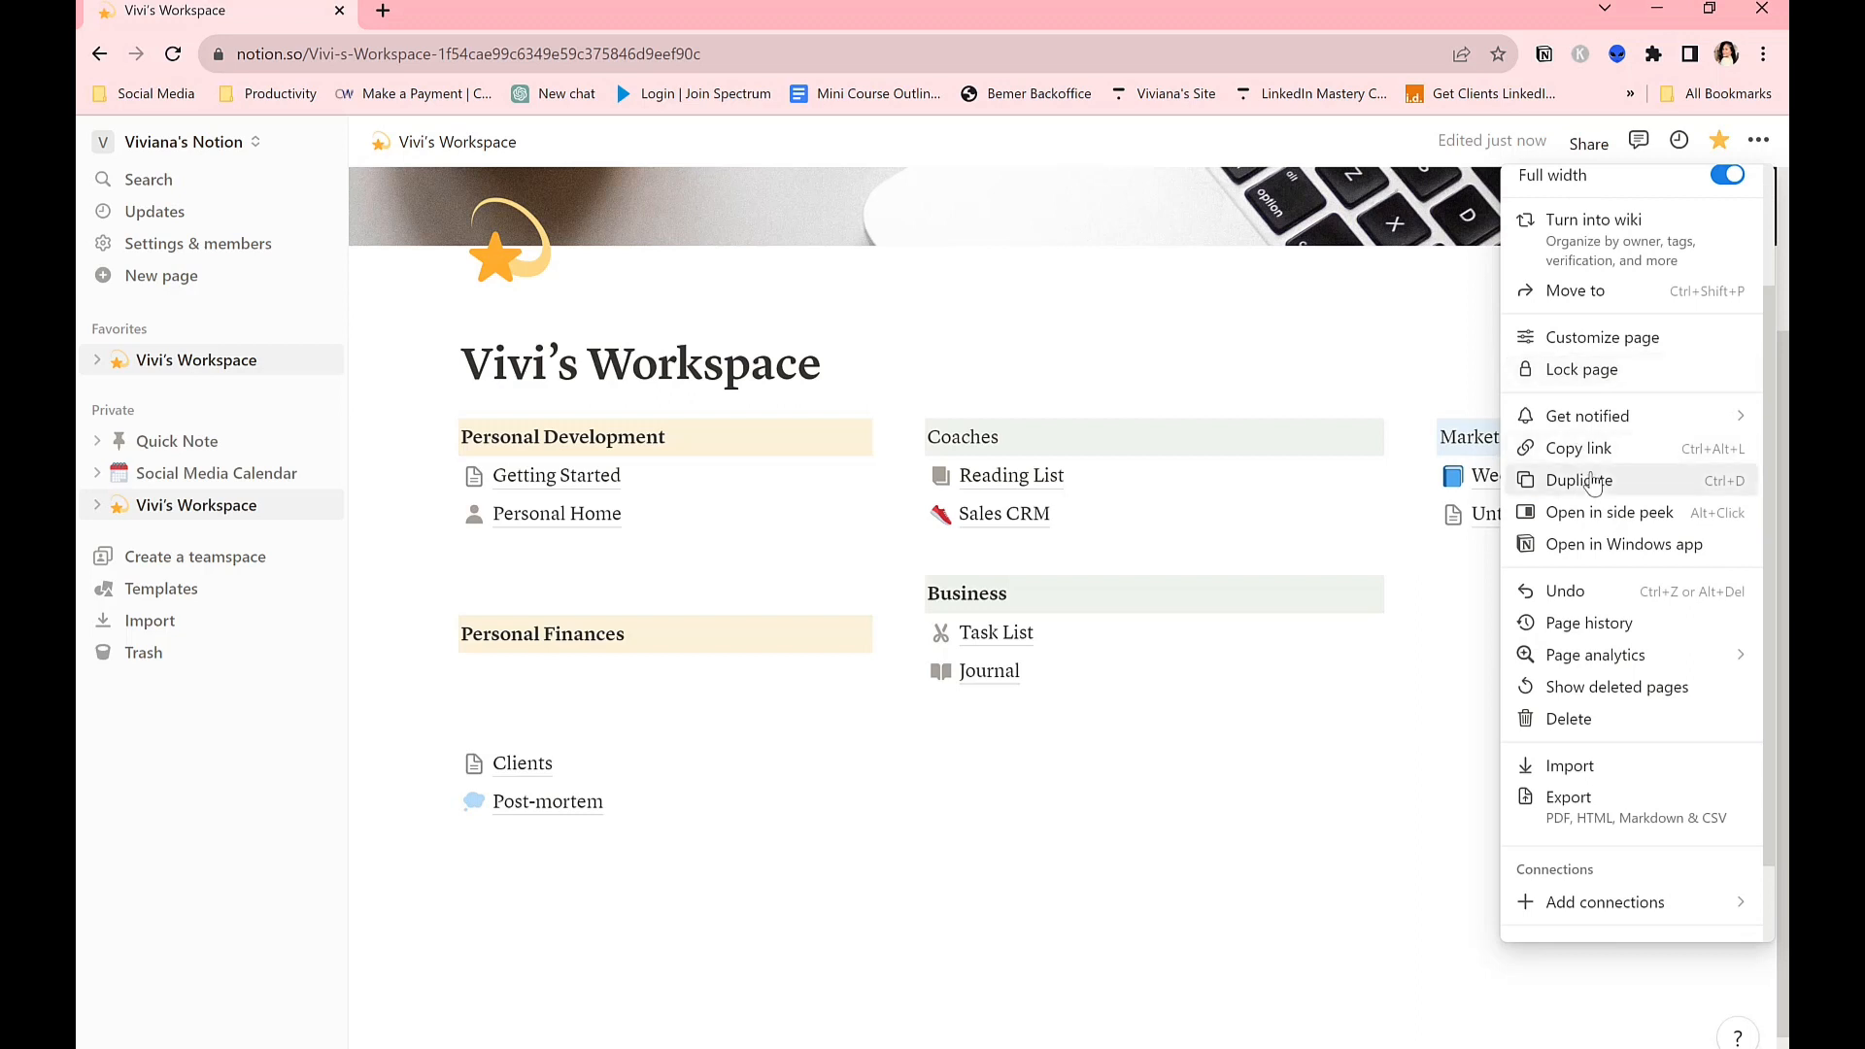
{"action": "mouse_move", "coordinate": [1607, 424]}
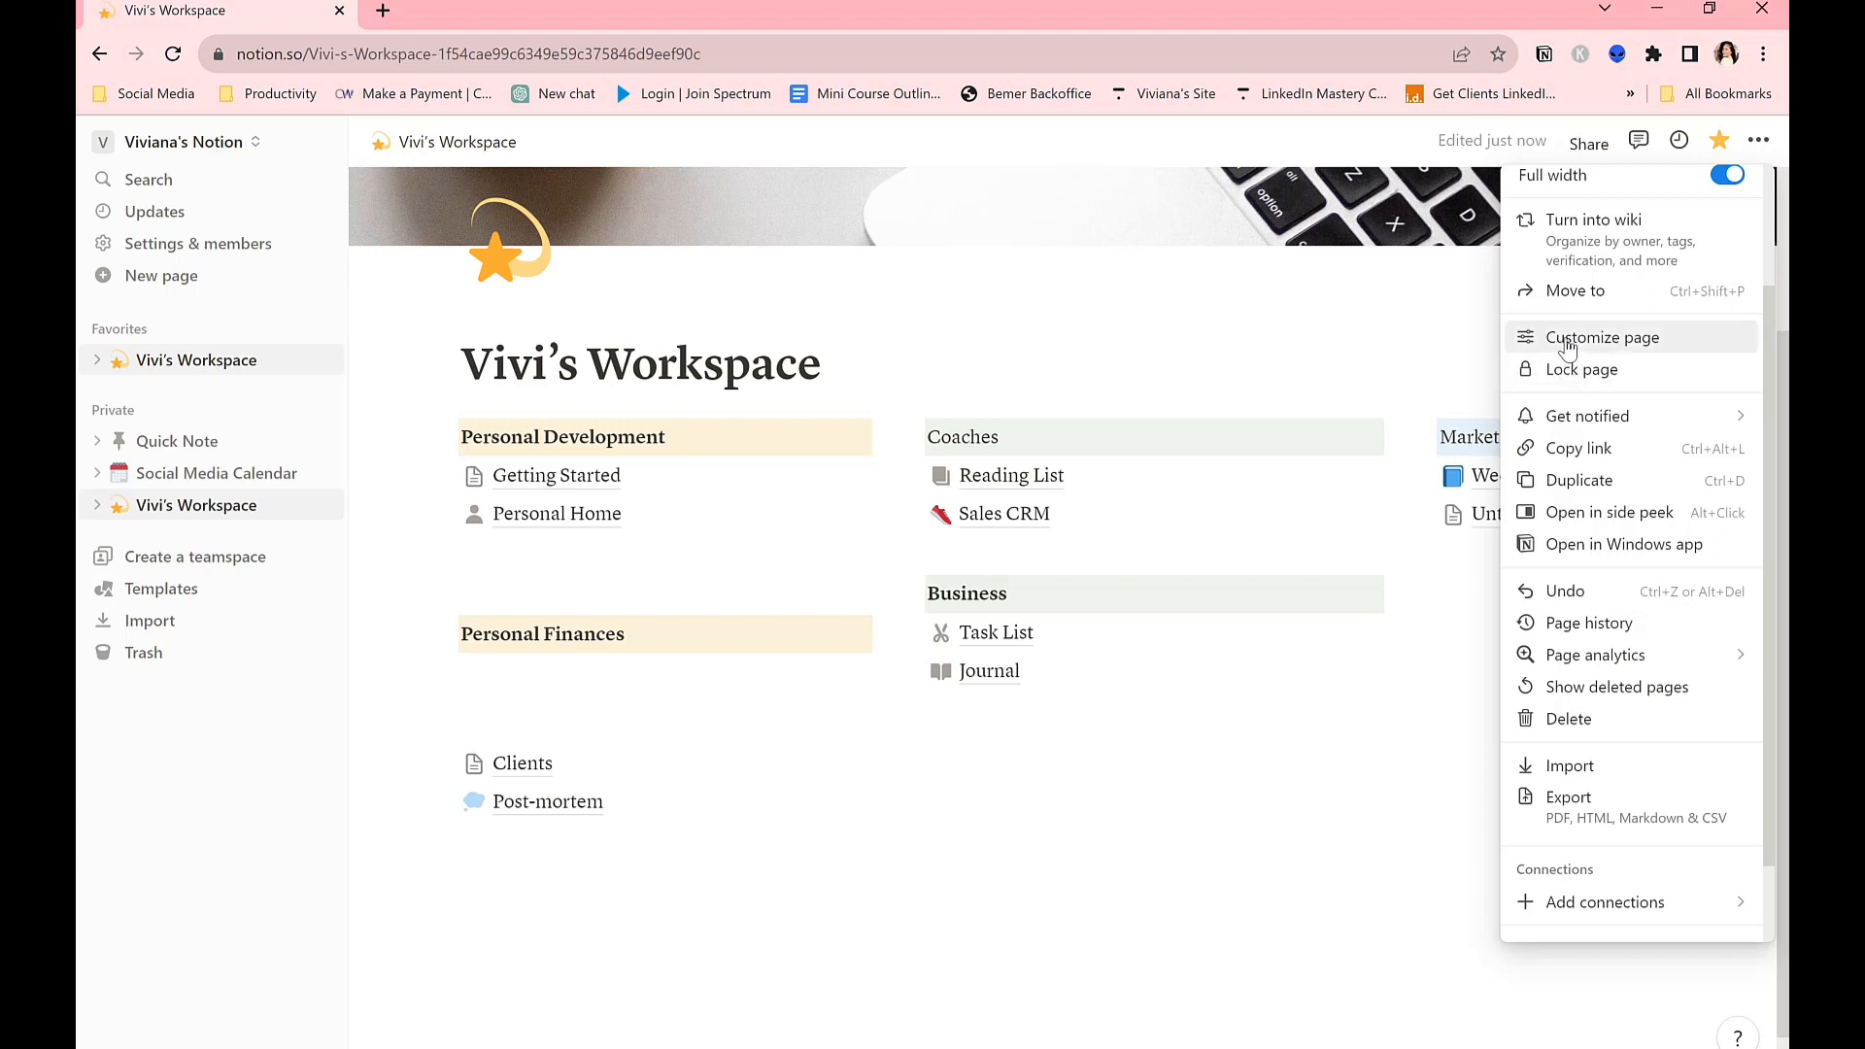
{"action": "scroll", "coordinate": [1565, 597], "scroll_direction": "down", "scroll_amount": 1}
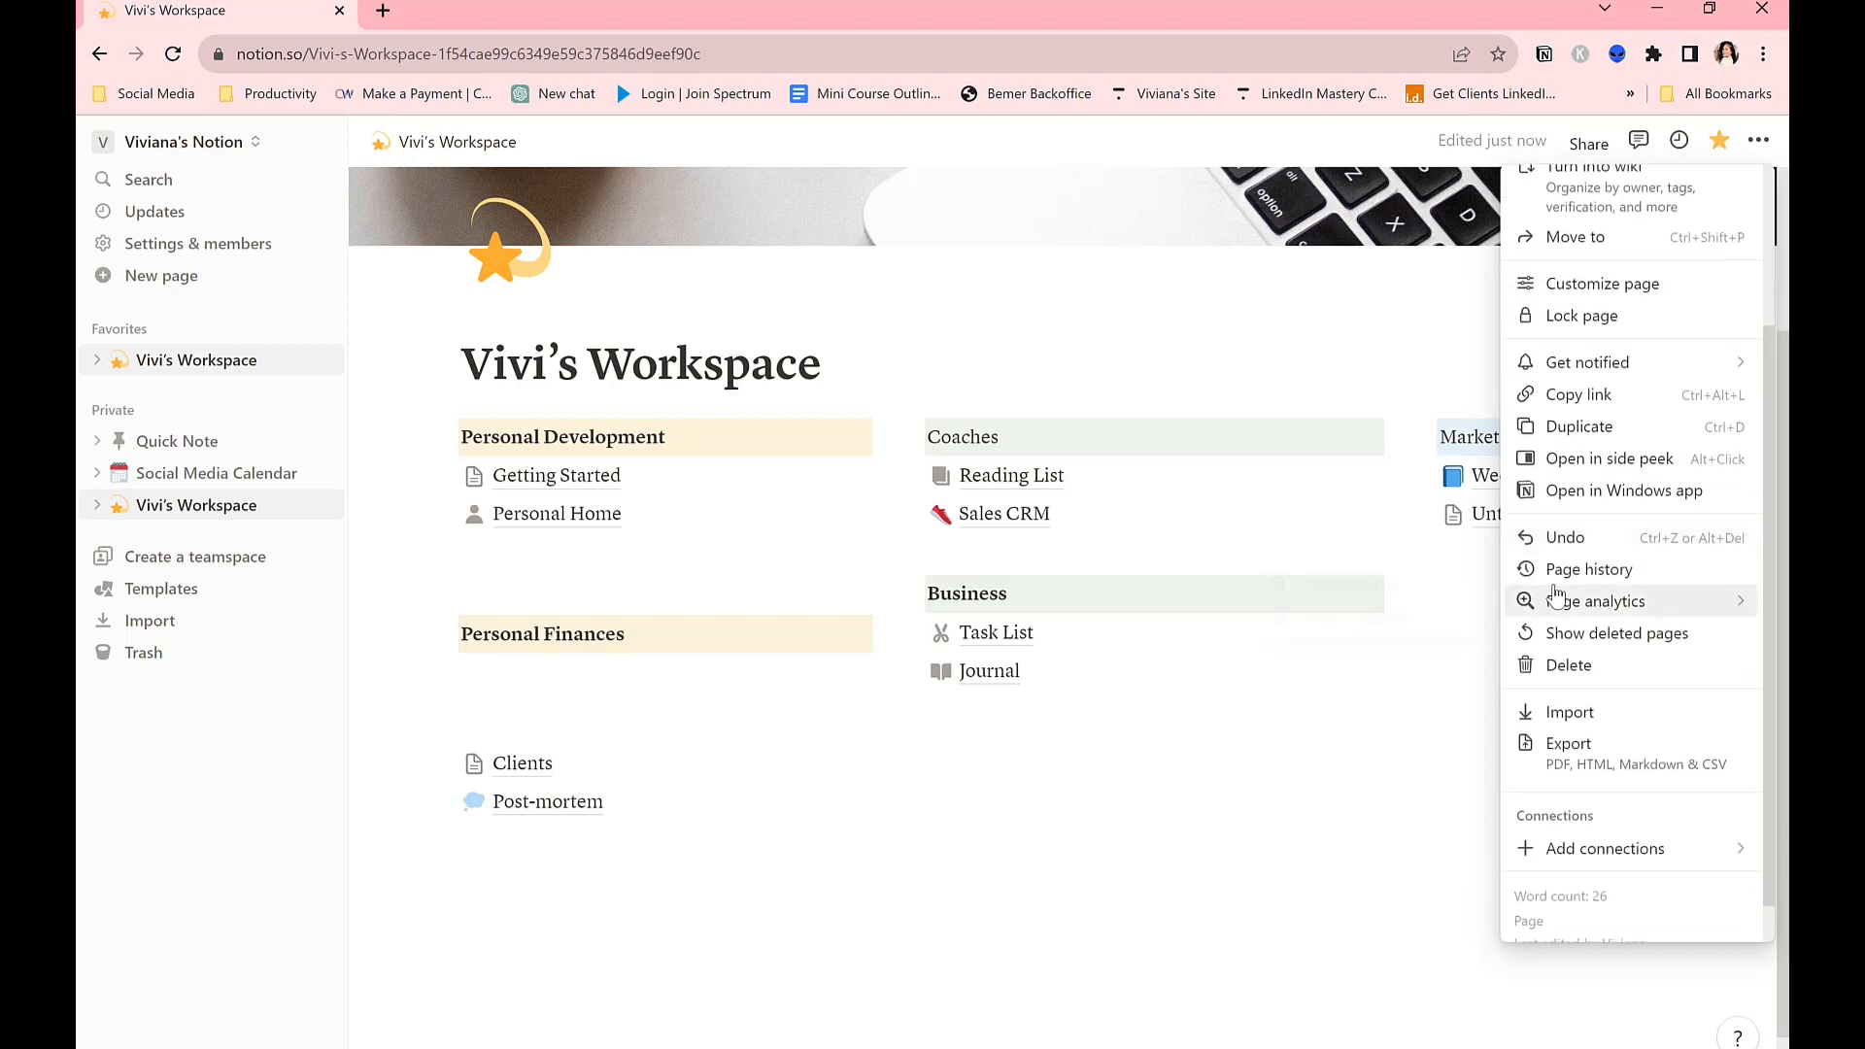
Close the page options and move the Clients and Post-mortem pages directly under the Personal Finances heading.
{"action": "mouse_move", "coordinate": [1542, 604]}
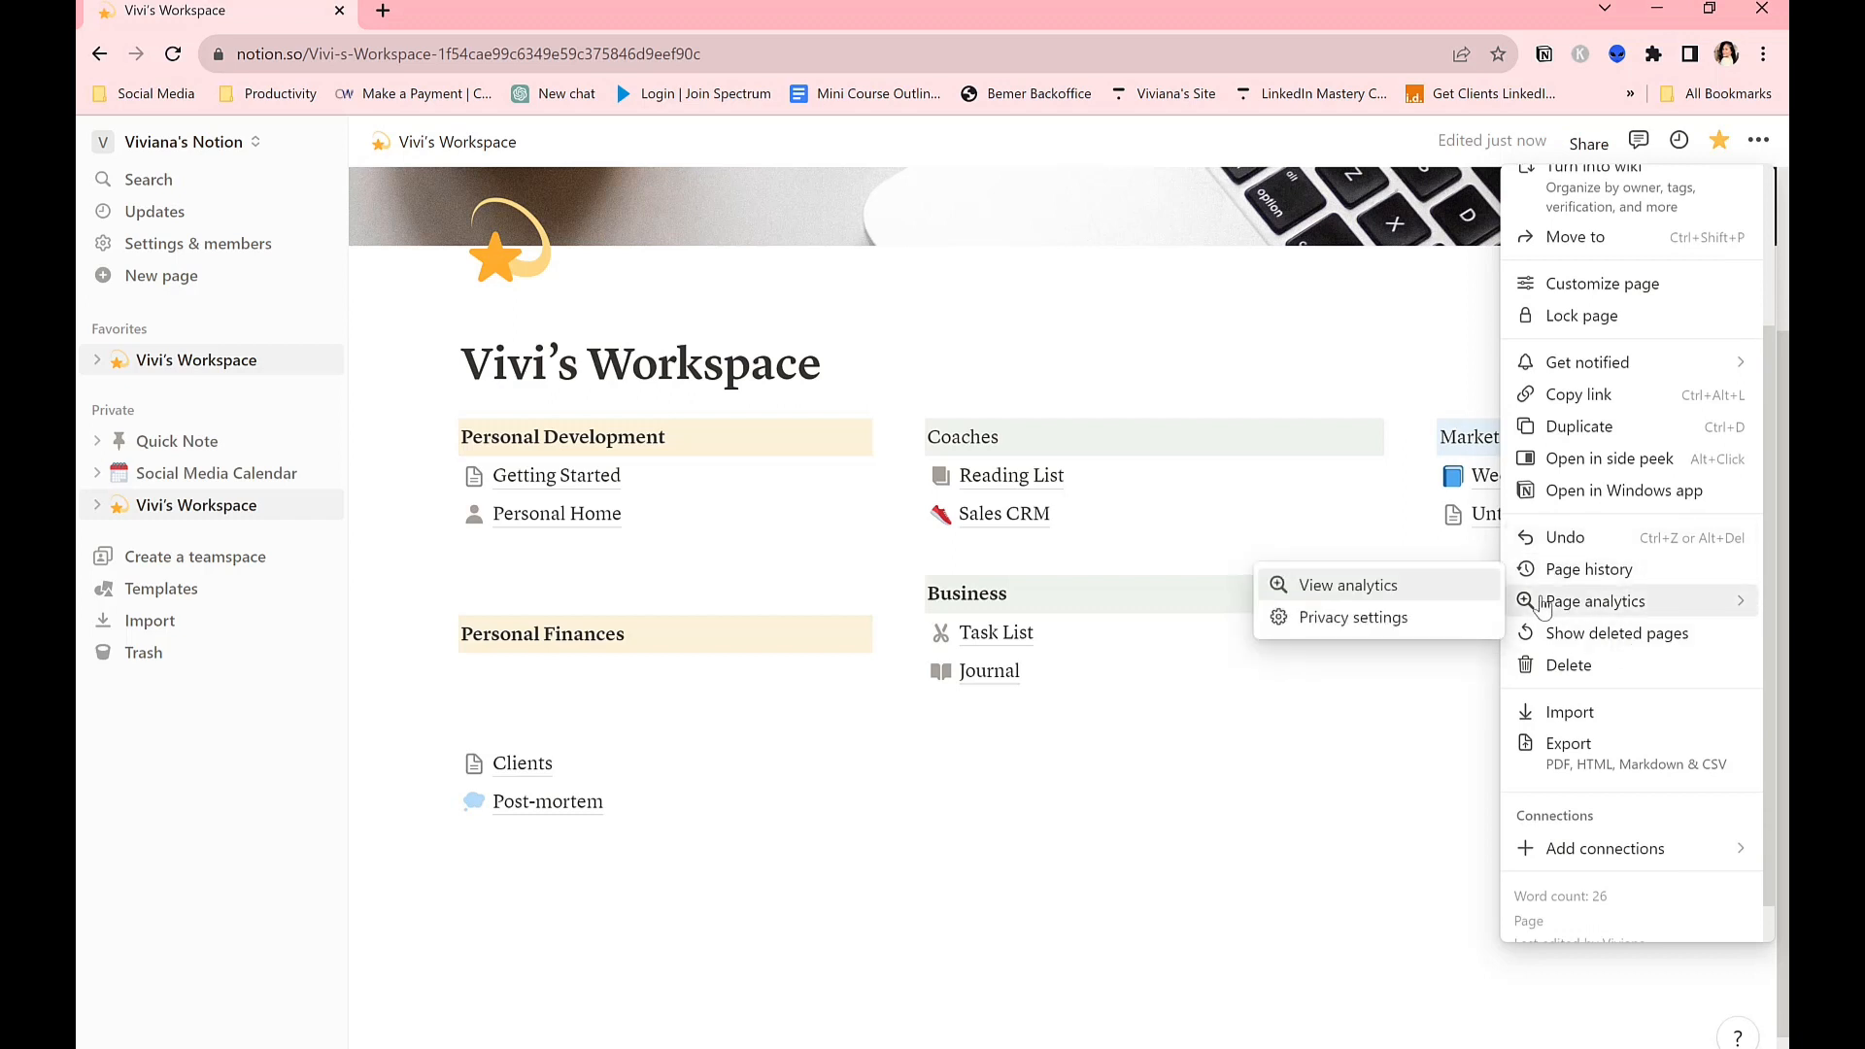
{"action": "left_click", "coordinate": [1197, 376]}
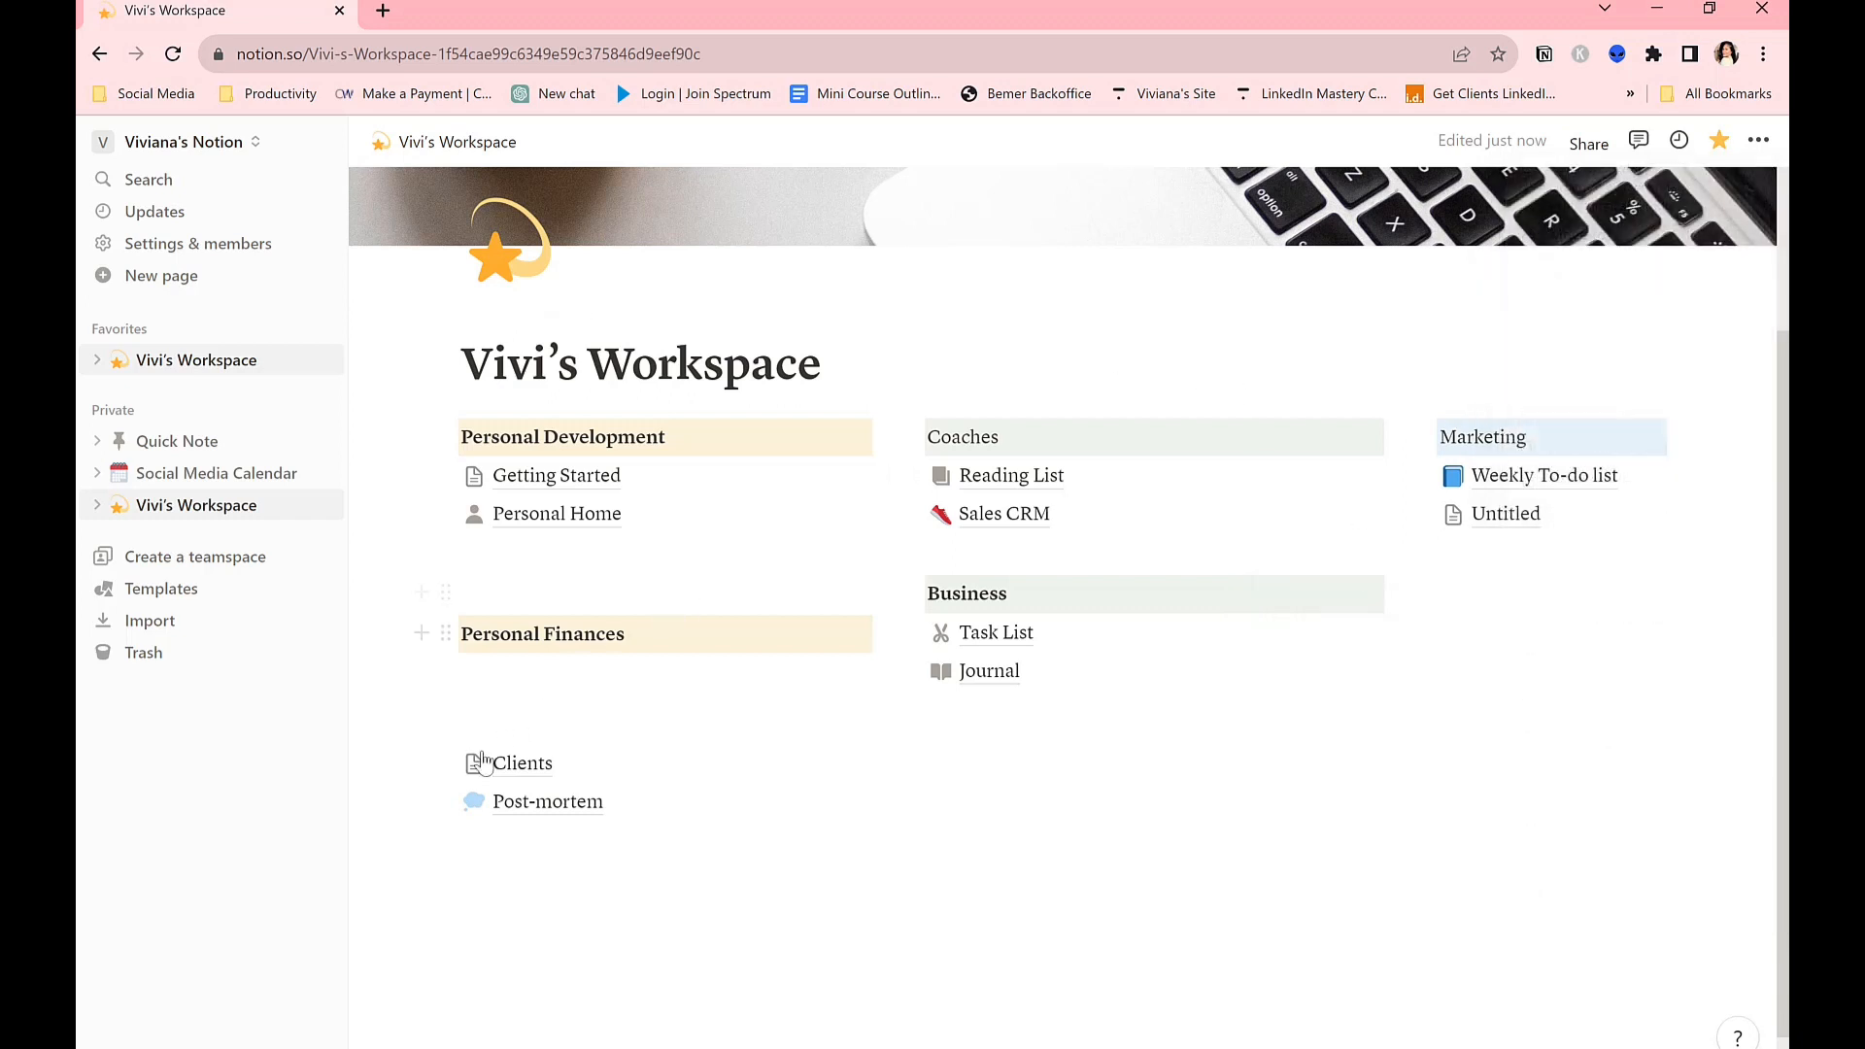
{"action": "left_click_drag", "start_coordinate": [475, 764], "coordinate": [446, 627]}
{"action": "left_click_drag", "start_coordinate": [446, 762], "coordinate": [460, 680]}
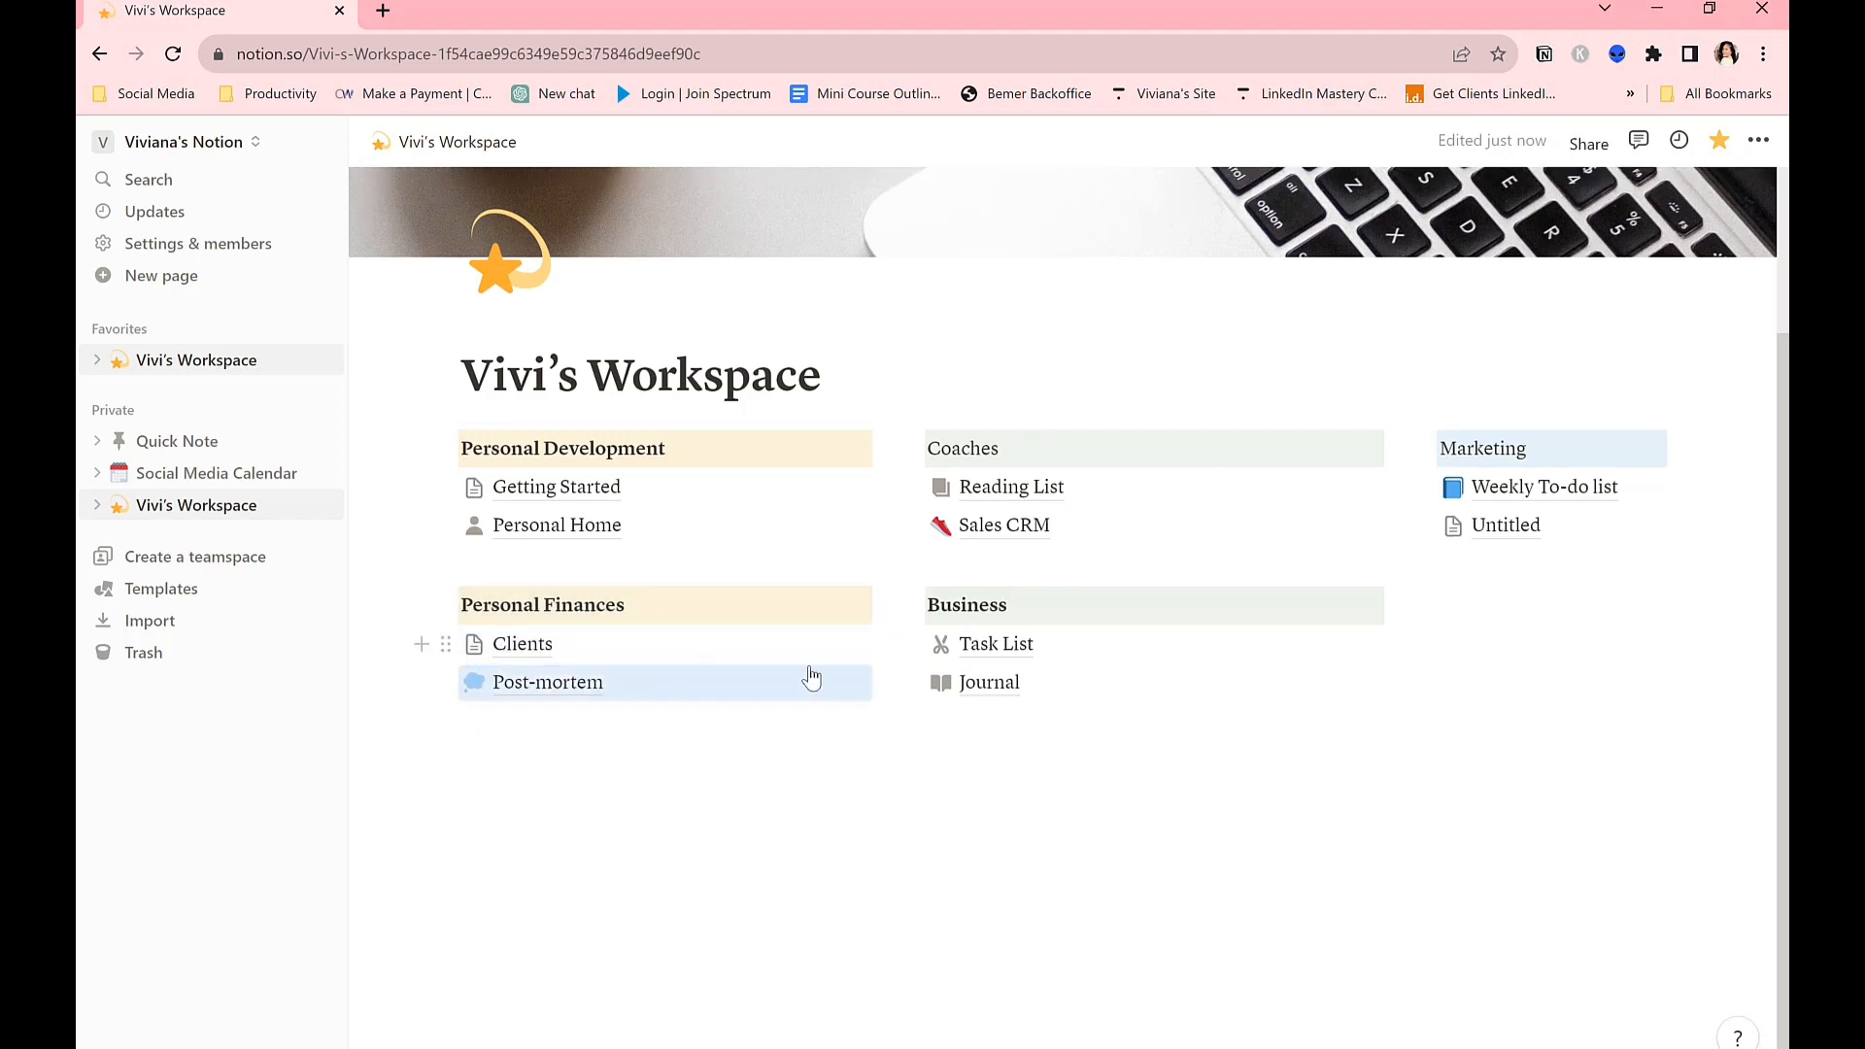
Add a linked calendar database under Marketing using the Social Media Calendar's existing Calendar view, and widen the Marketing column.
{"action": "left_click", "coordinate": [1504, 611]}
{"action": "type", "text": "/"}
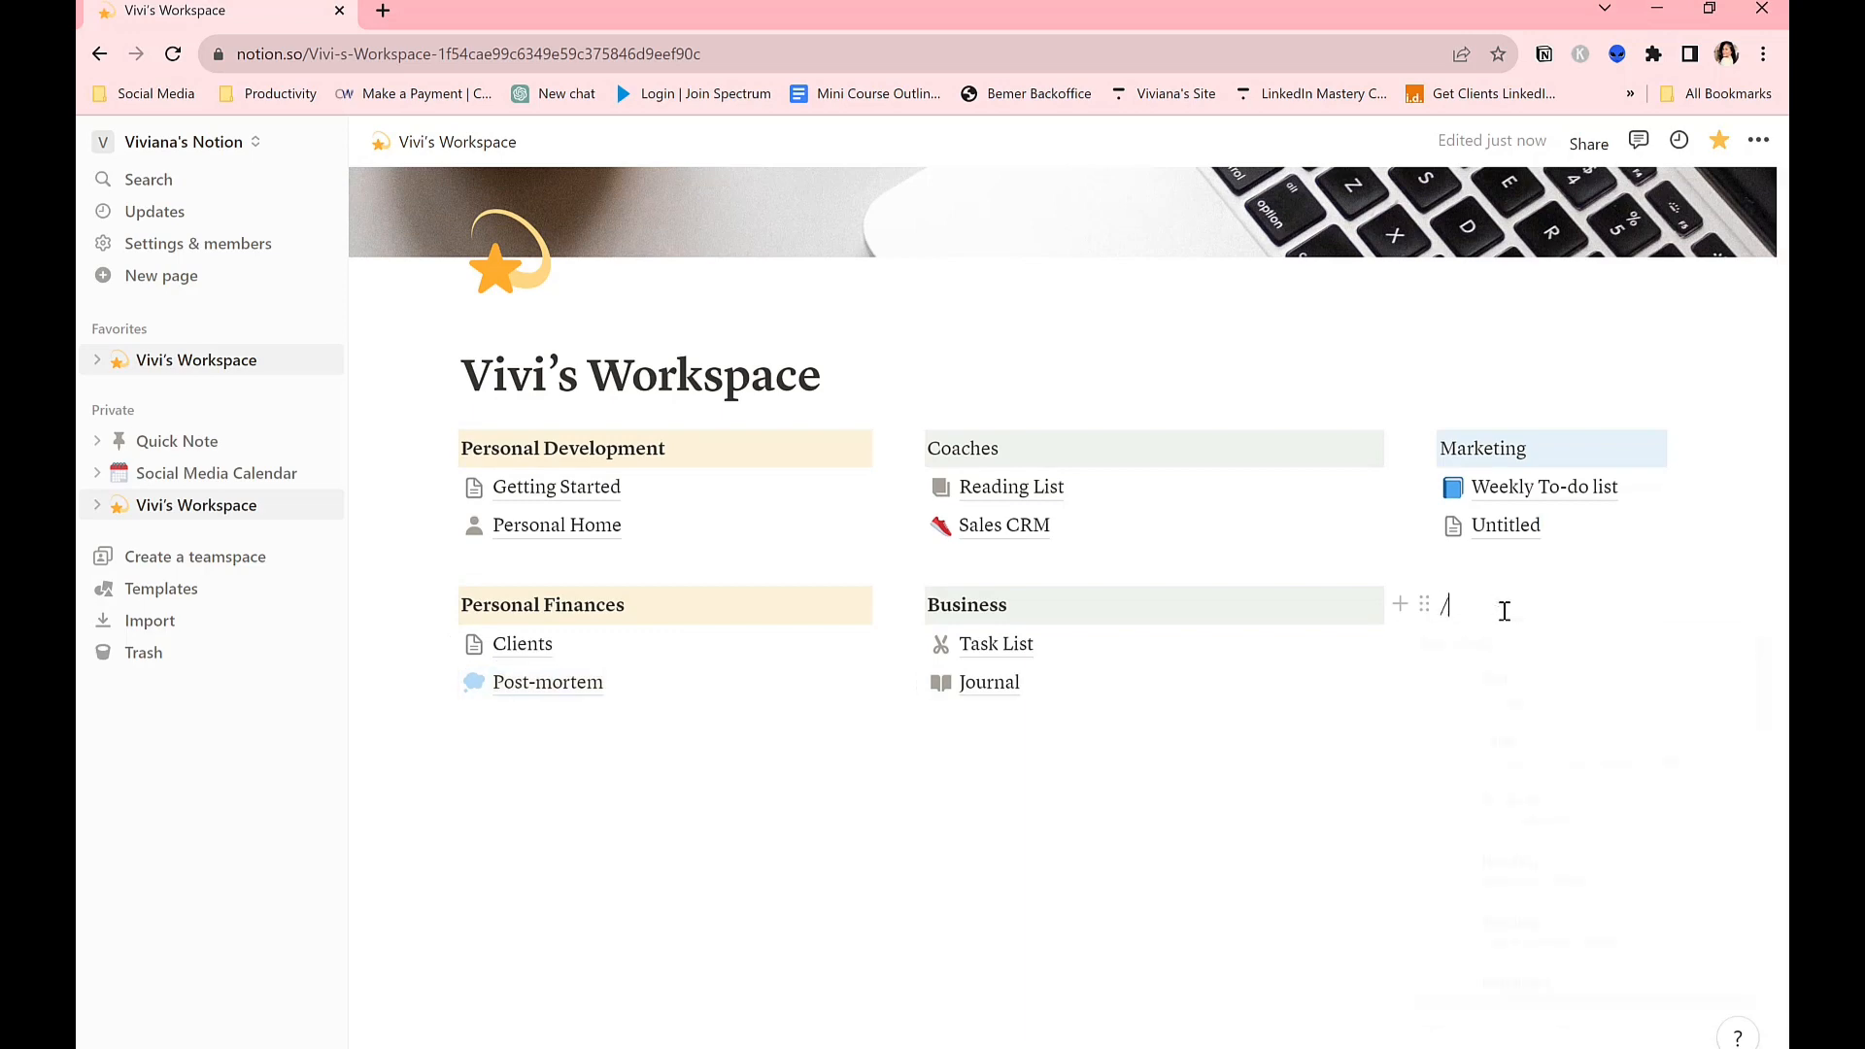
{"action": "type", "text": "ca"}
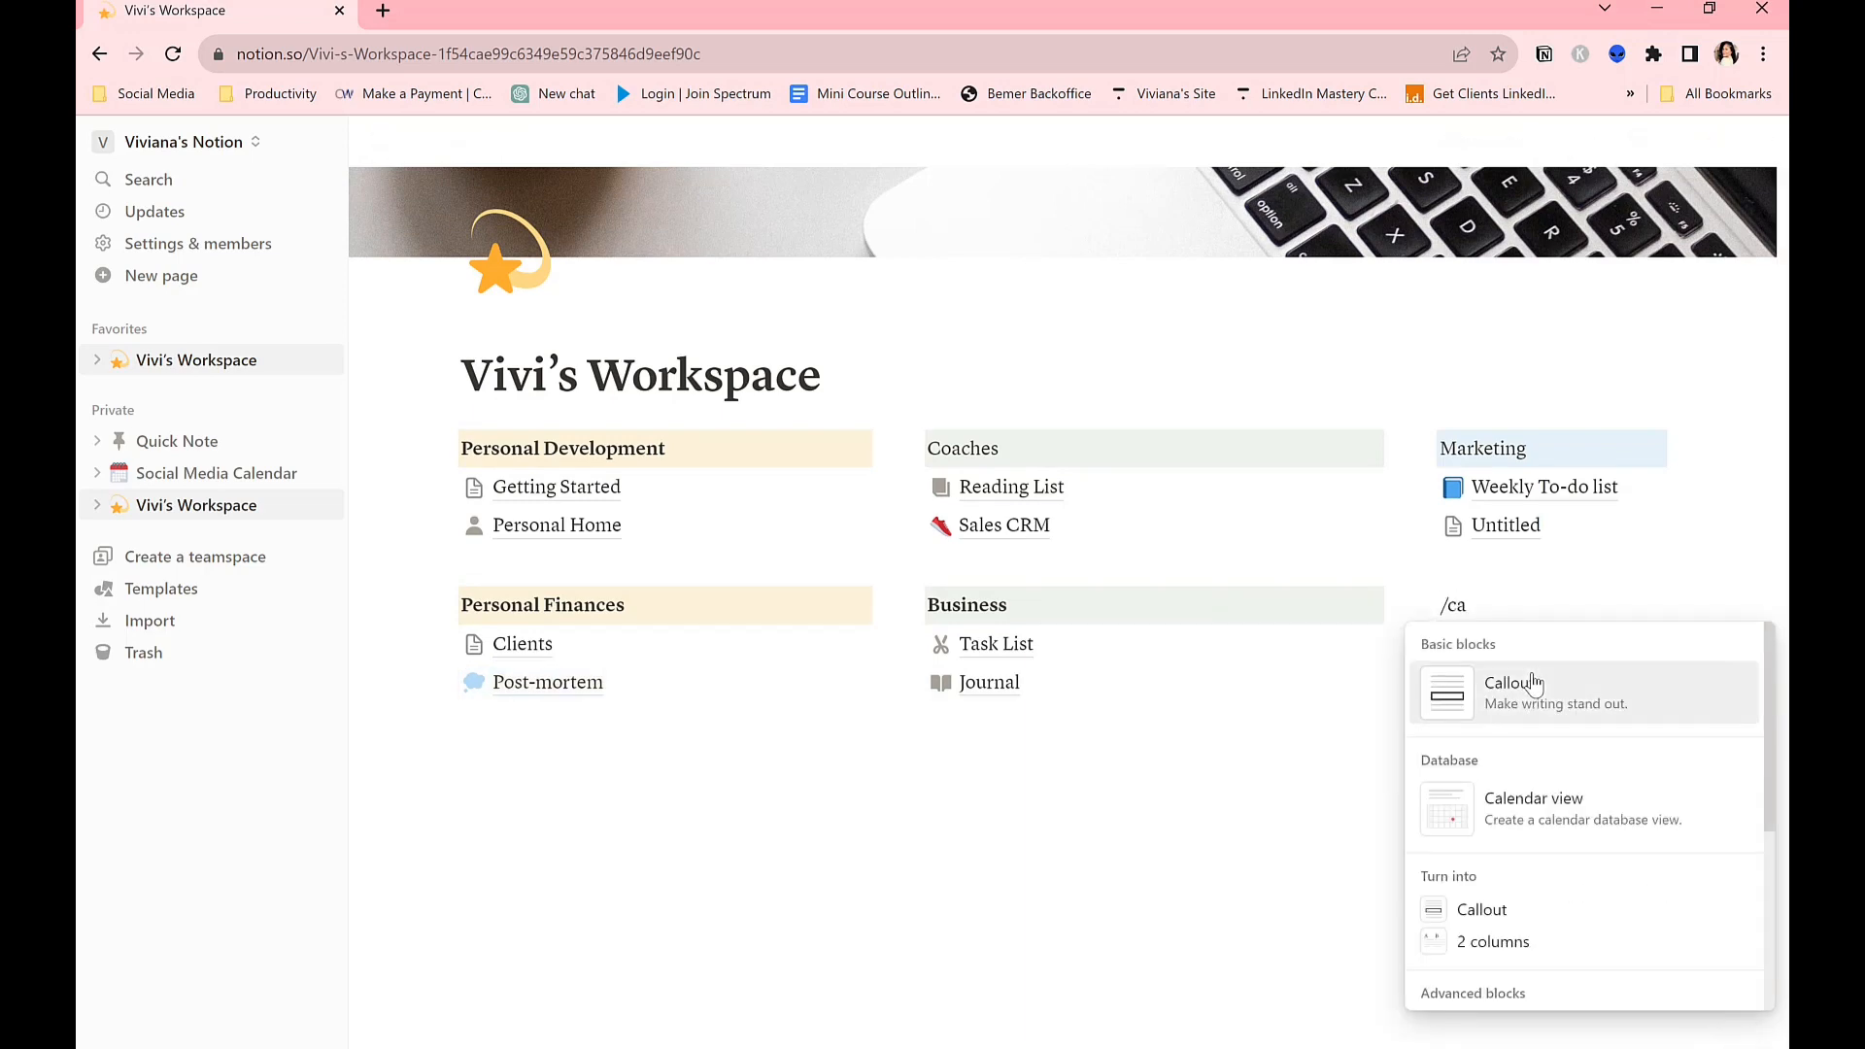
{"action": "left_click", "coordinate": [1530, 812]}
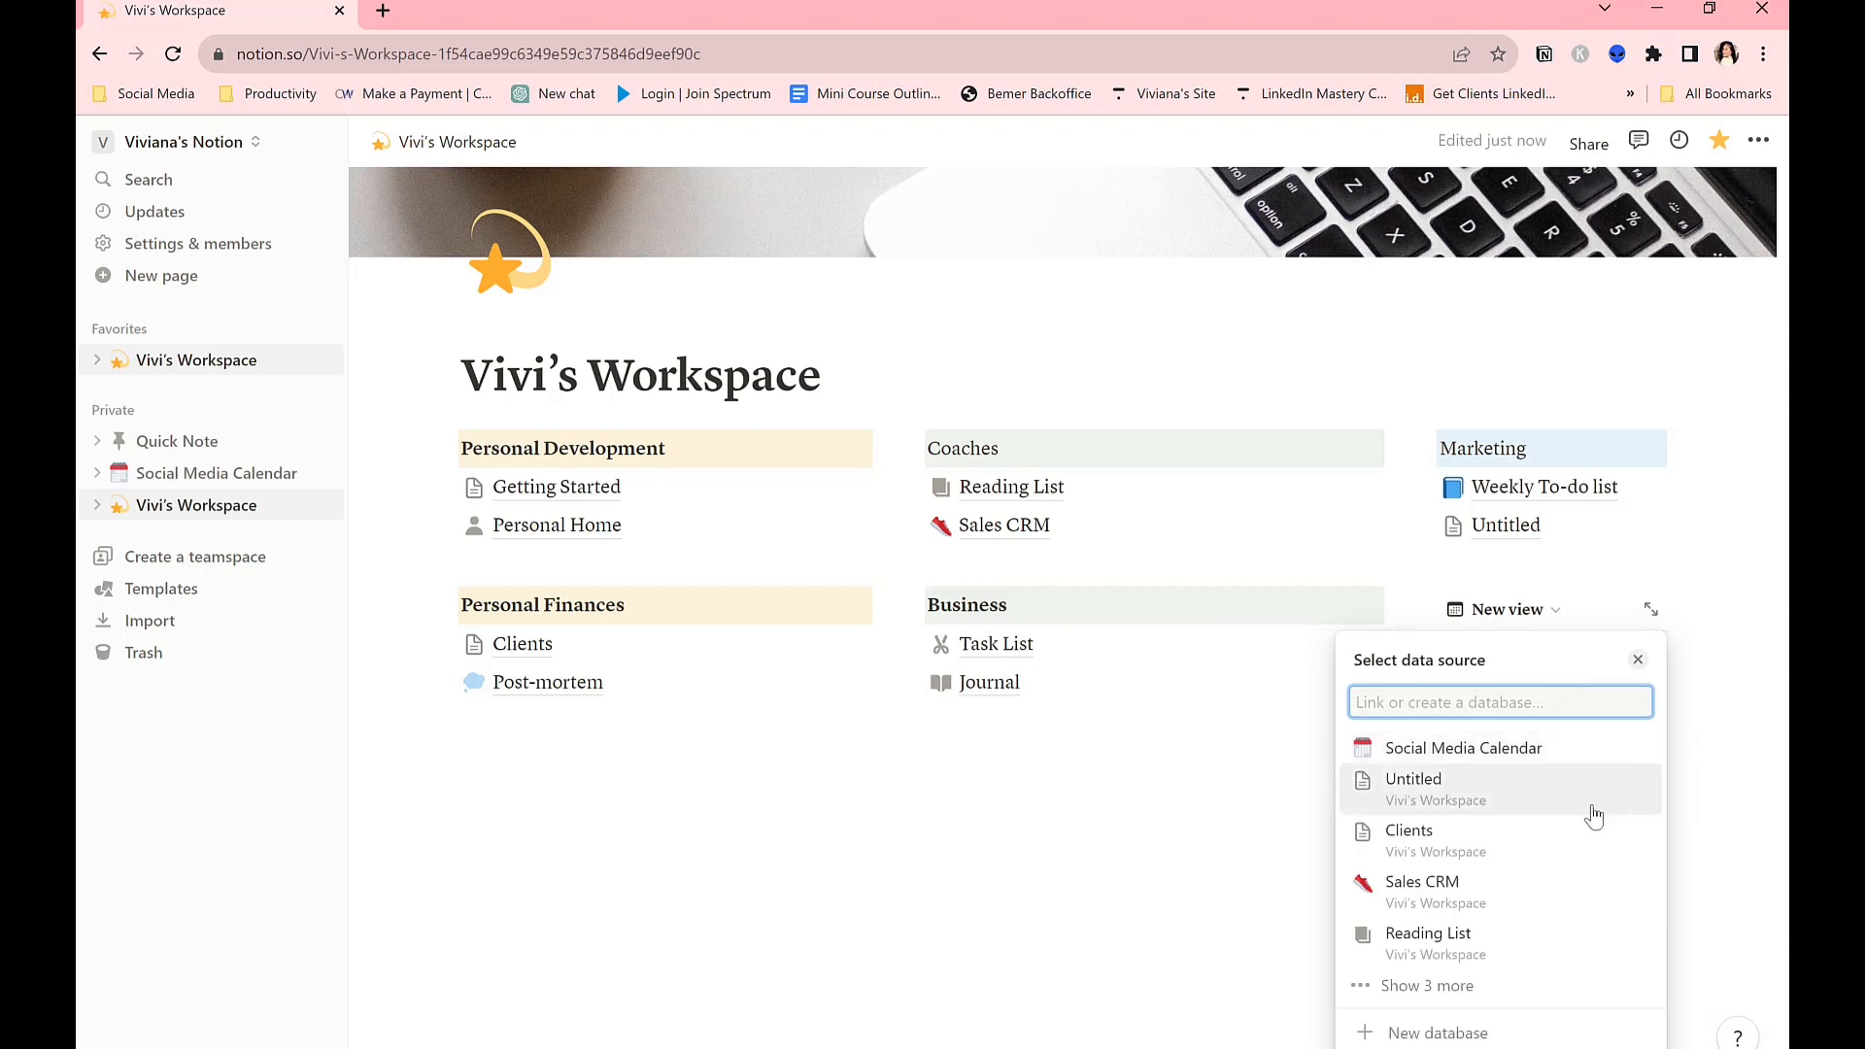
{"action": "left_click", "coordinate": [1542, 753]}
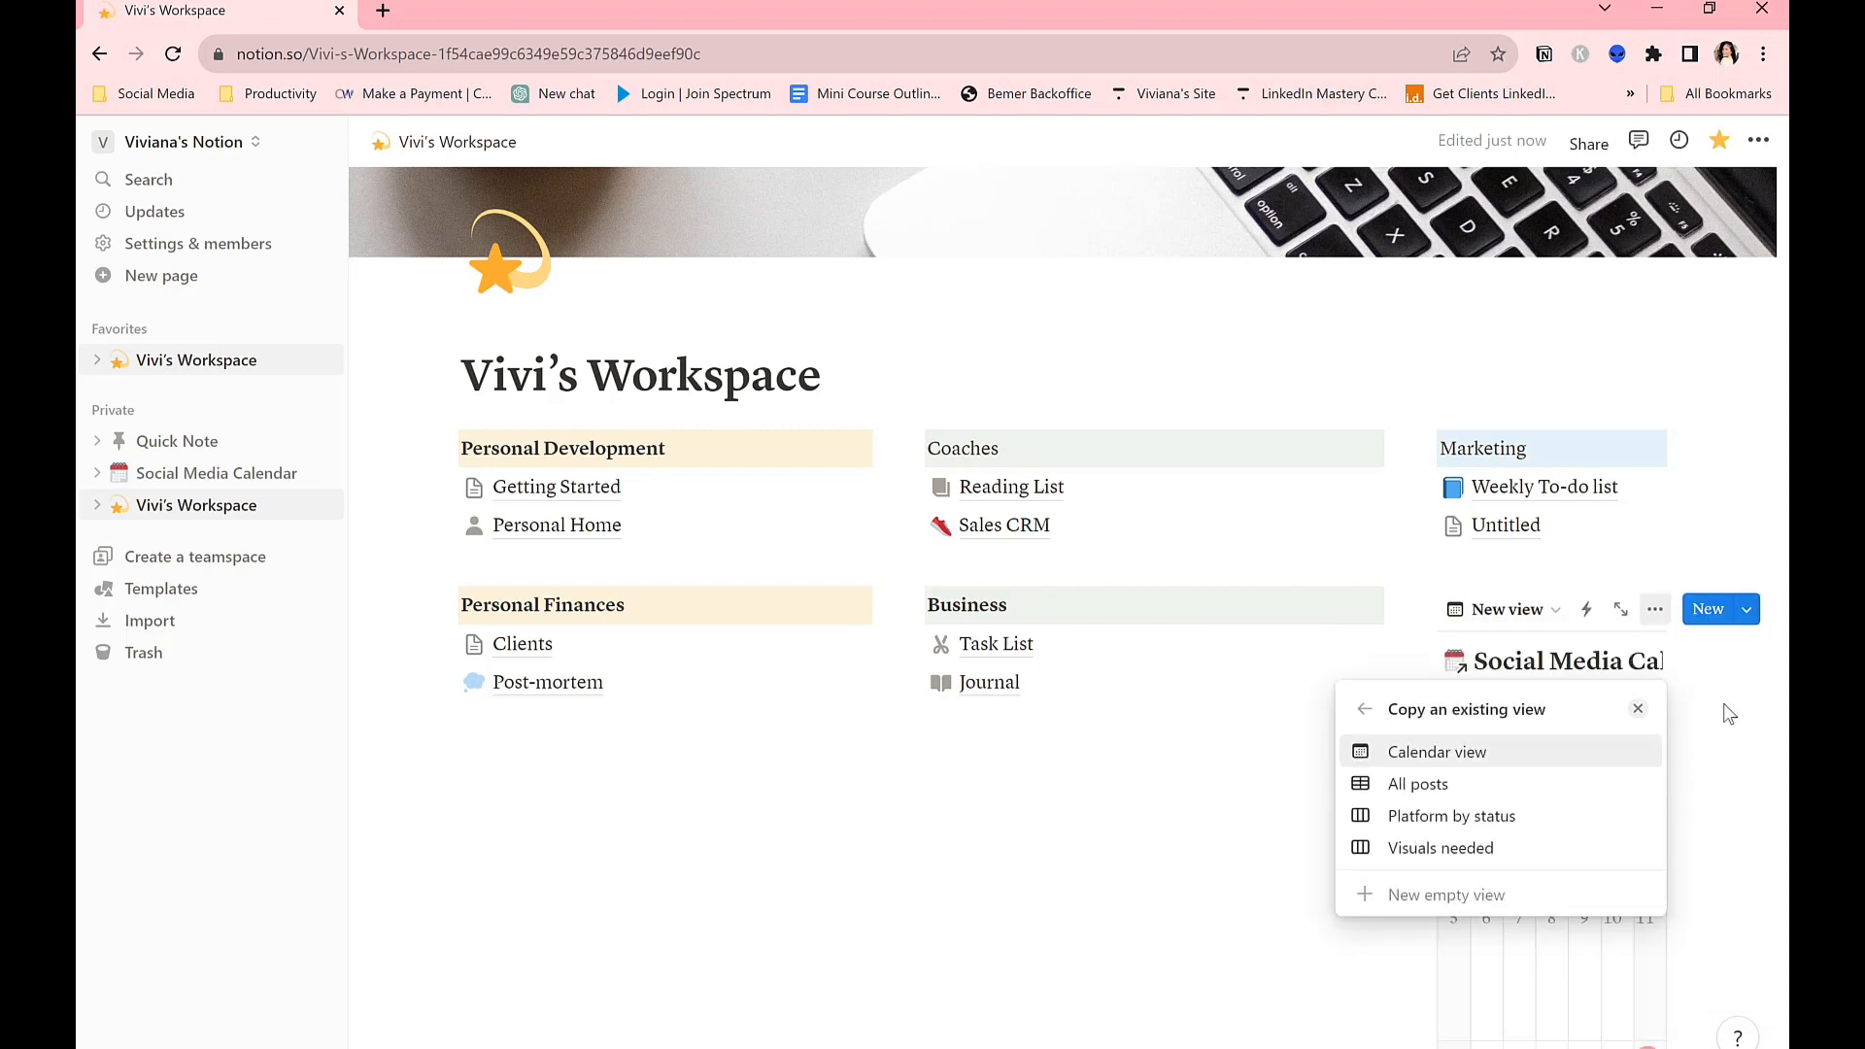
{"action": "key", "text": "Return"}
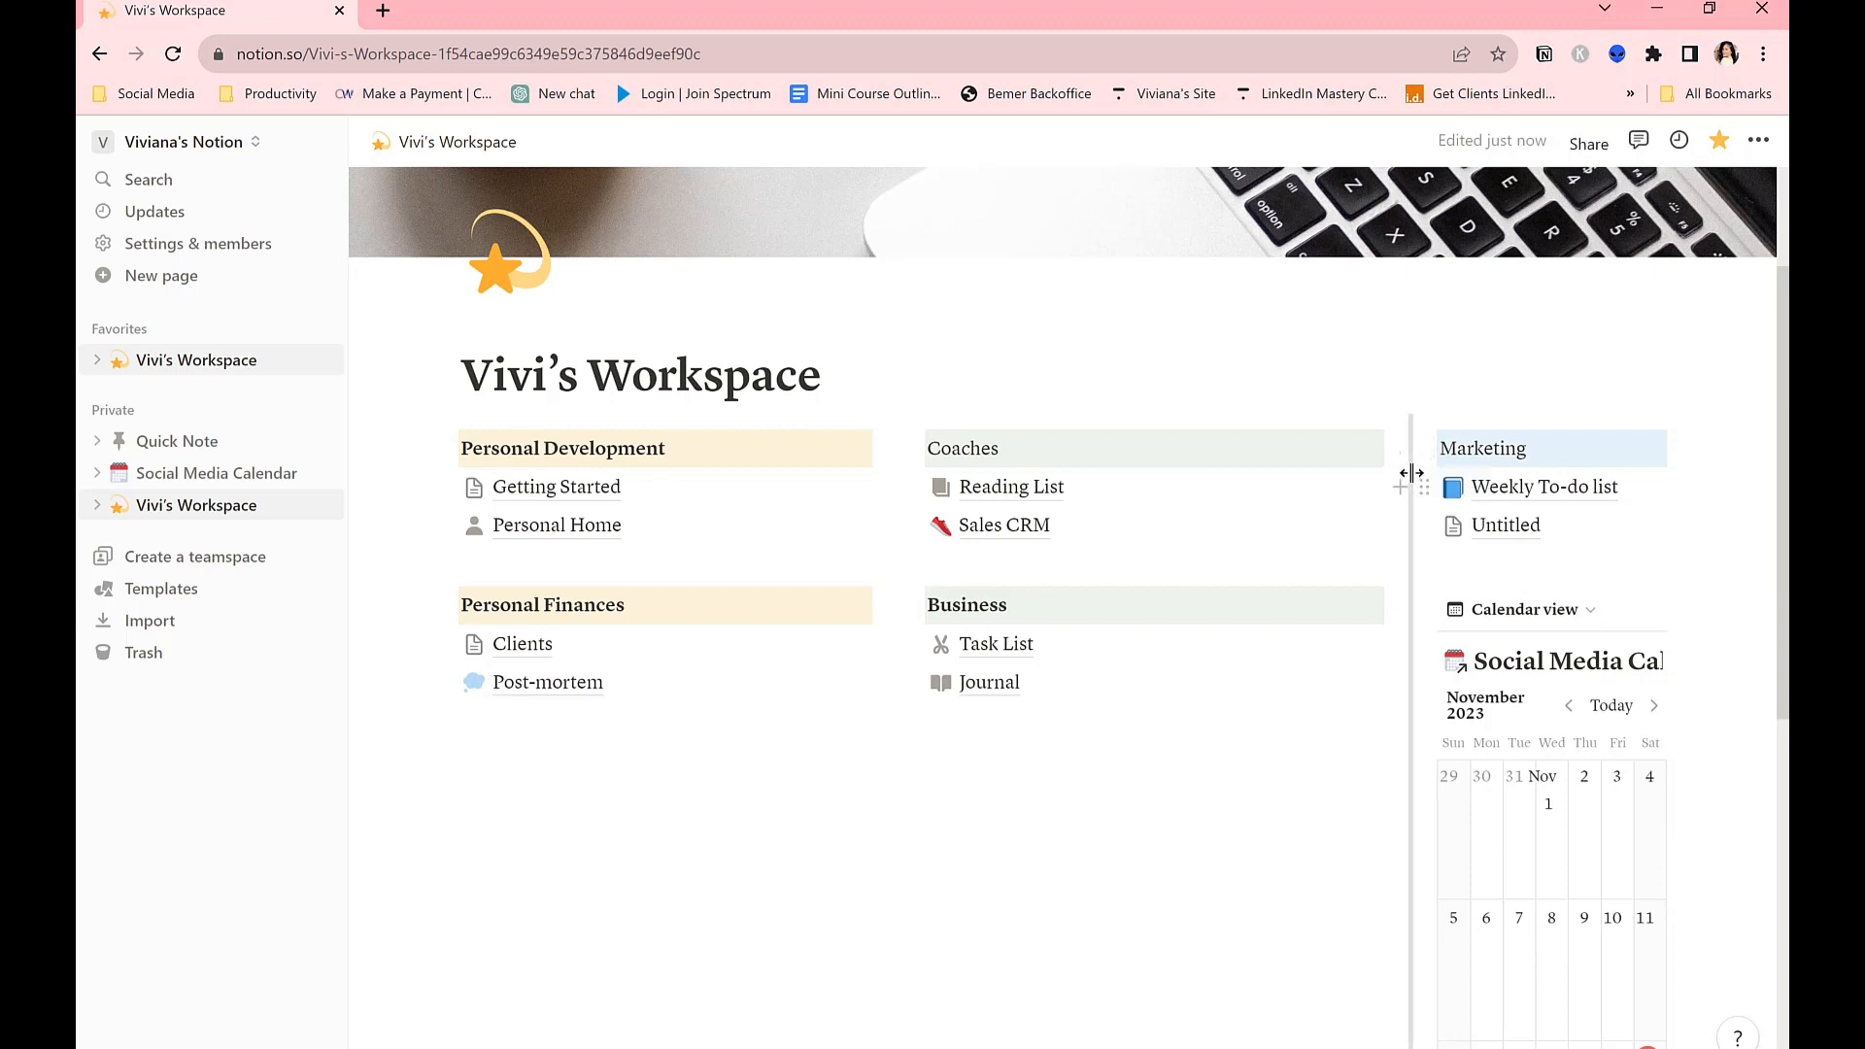
{"action": "left_click_drag", "start_coordinate": [1410, 485], "coordinate": [1170, 494]}
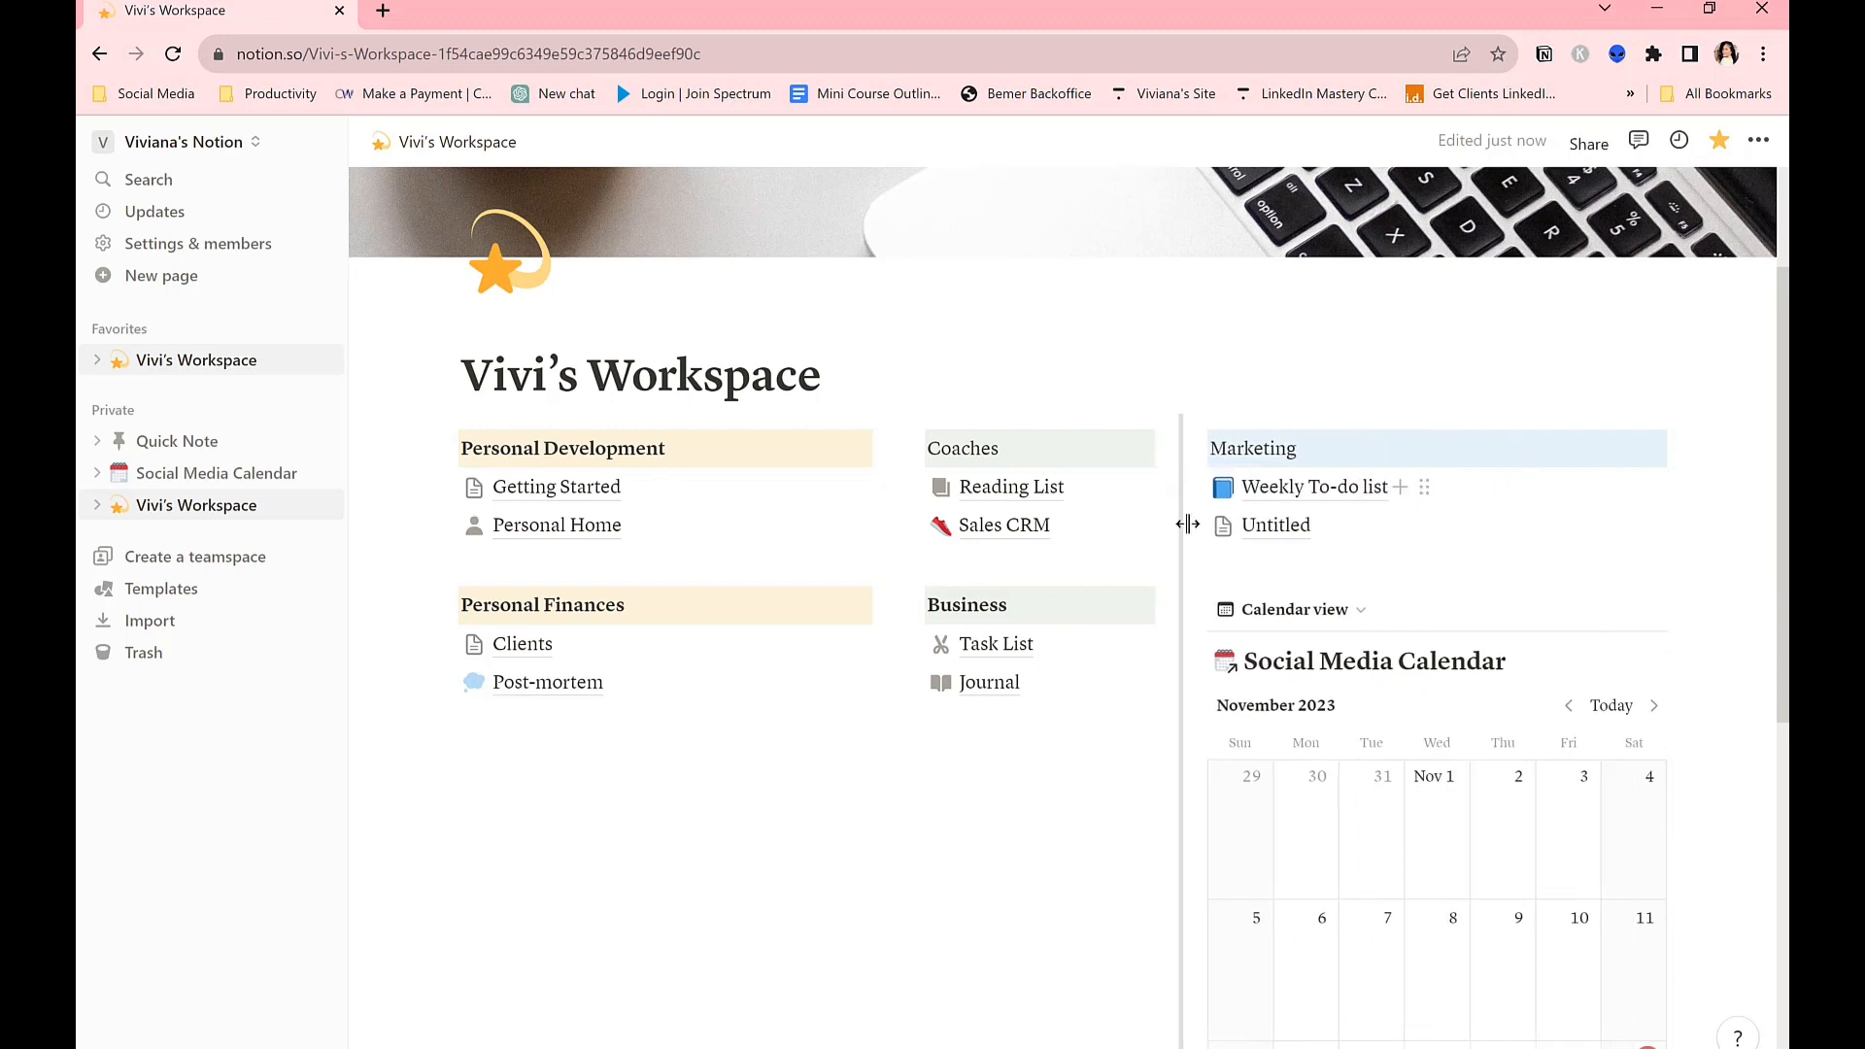
Insert an audio block a couple of lines below Post-mortem and choose to embed it from a link.
{"action": "scroll", "coordinate": [1132, 803], "scroll_direction": "down", "scroll_amount": 3}
{"action": "left_click", "coordinate": [794, 583]}
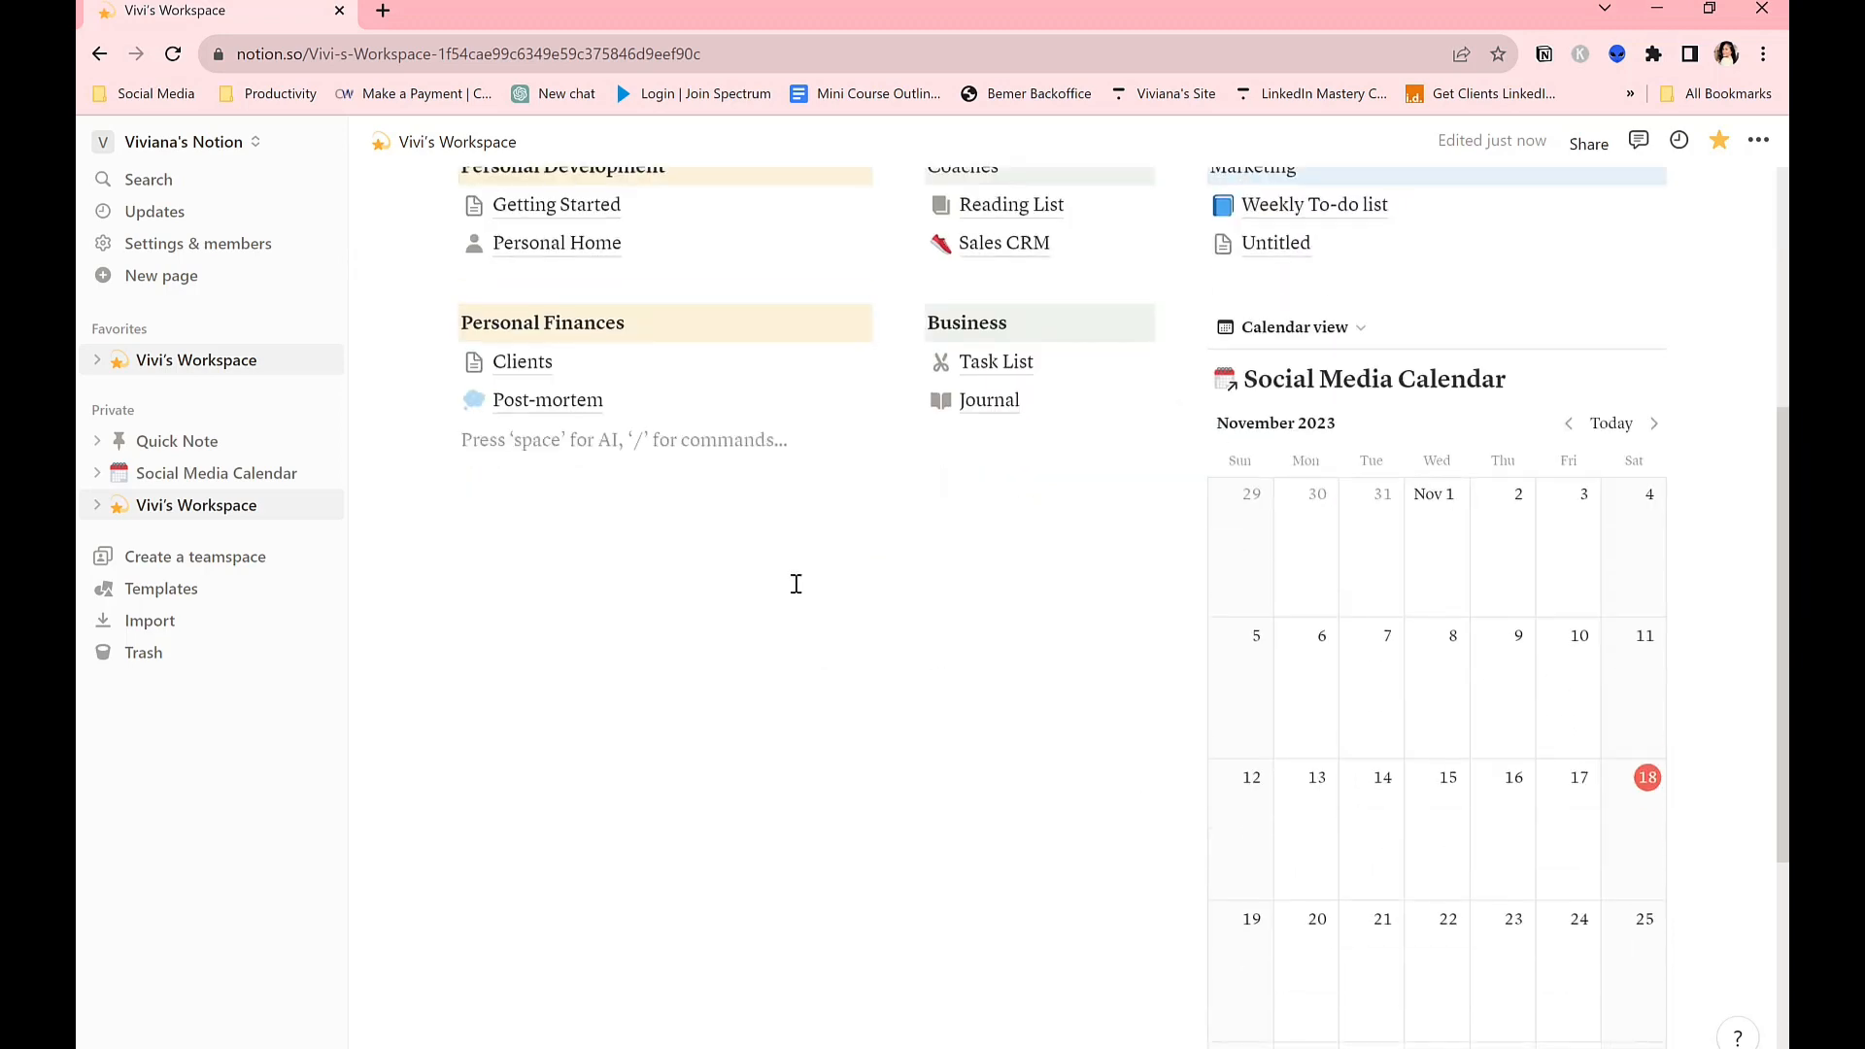
{"action": "scroll", "coordinate": [795, 584], "scroll_direction": "up", "scroll_amount": 2}
{"action": "key", "text": "Return"}
{"action": "key", "text": "Return"}
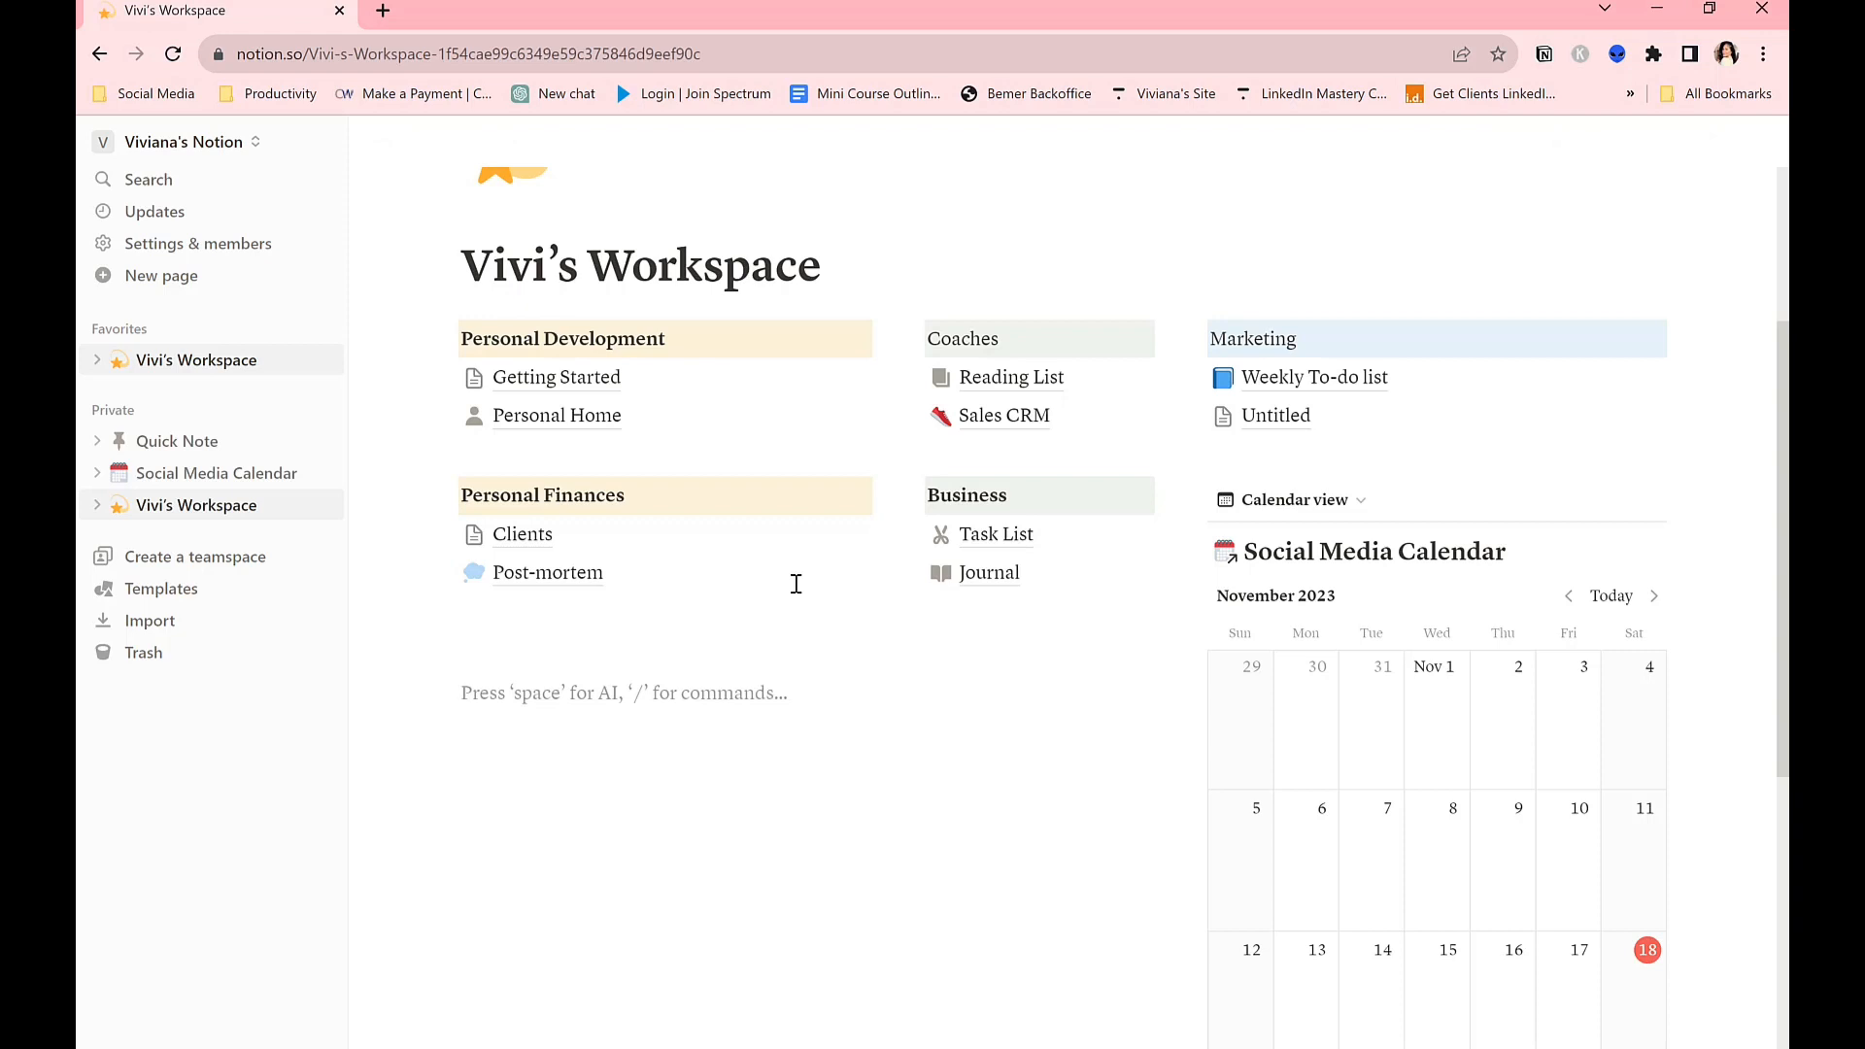
{"action": "type", "text": "/mus"}
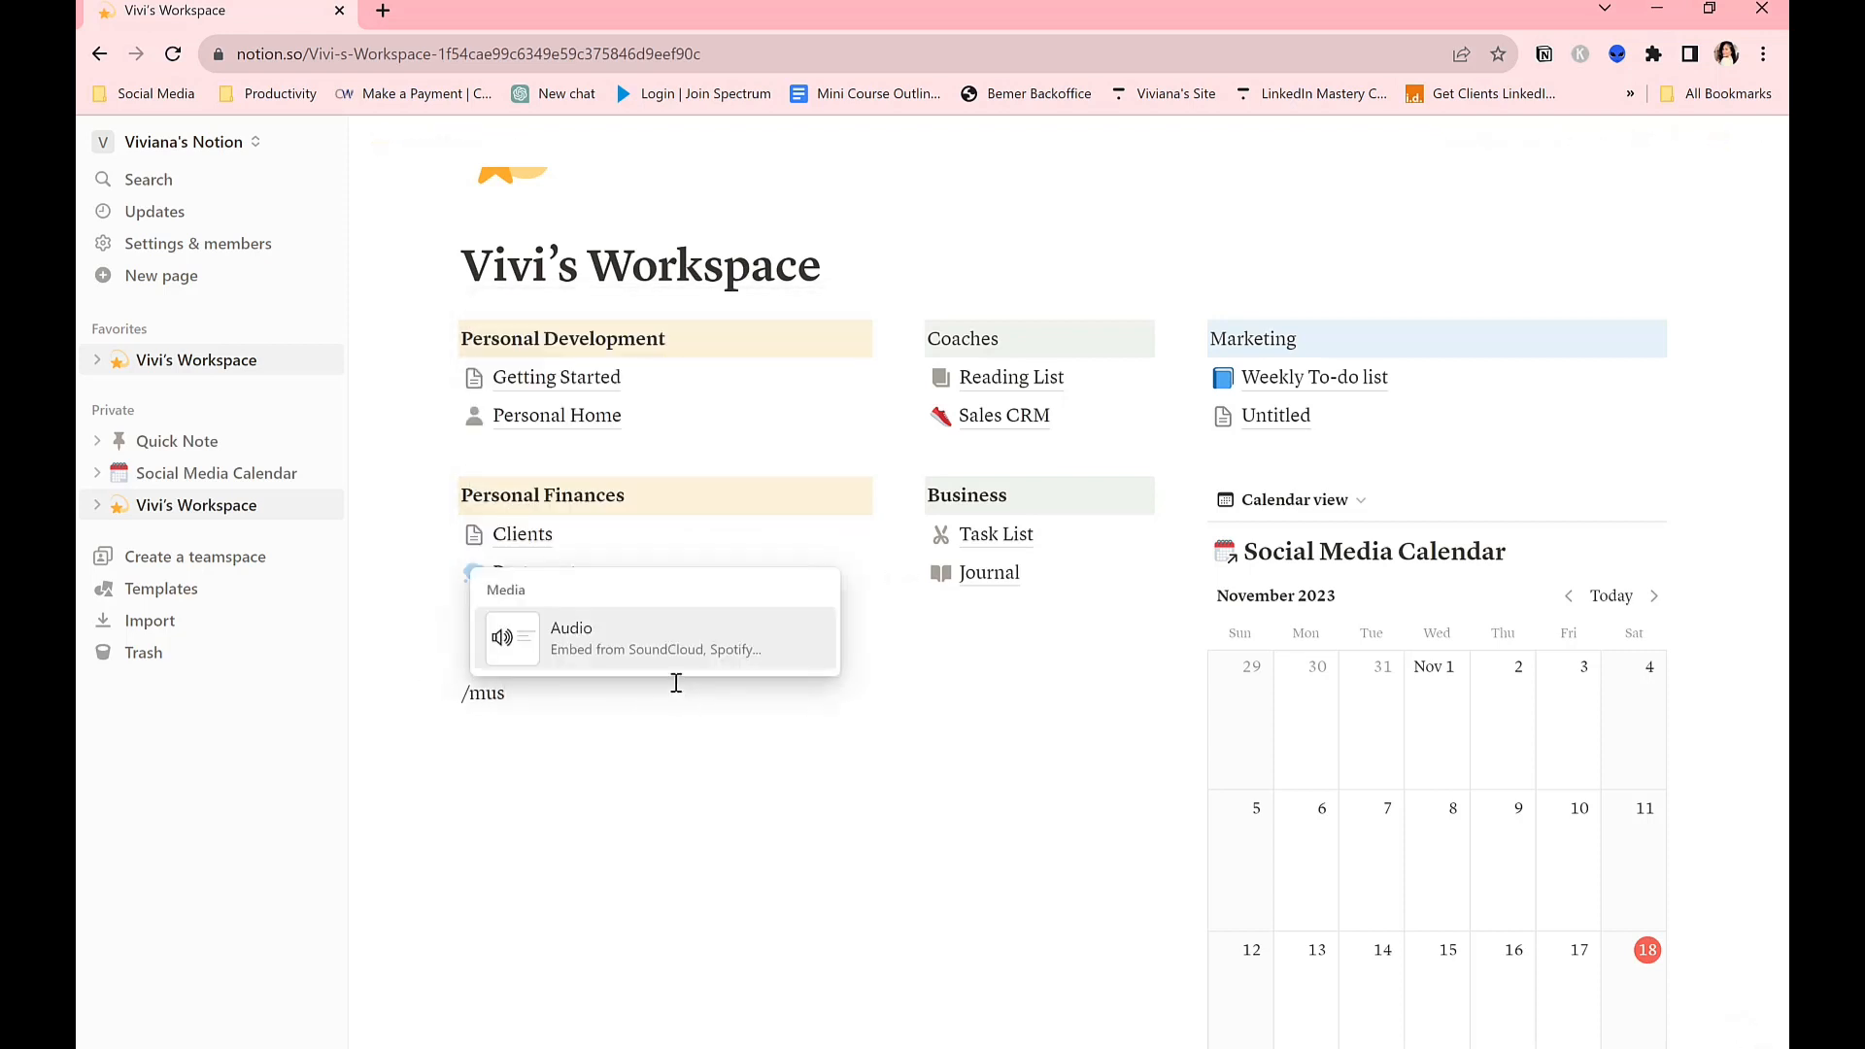
{"action": "left_click", "coordinate": [632, 661]}
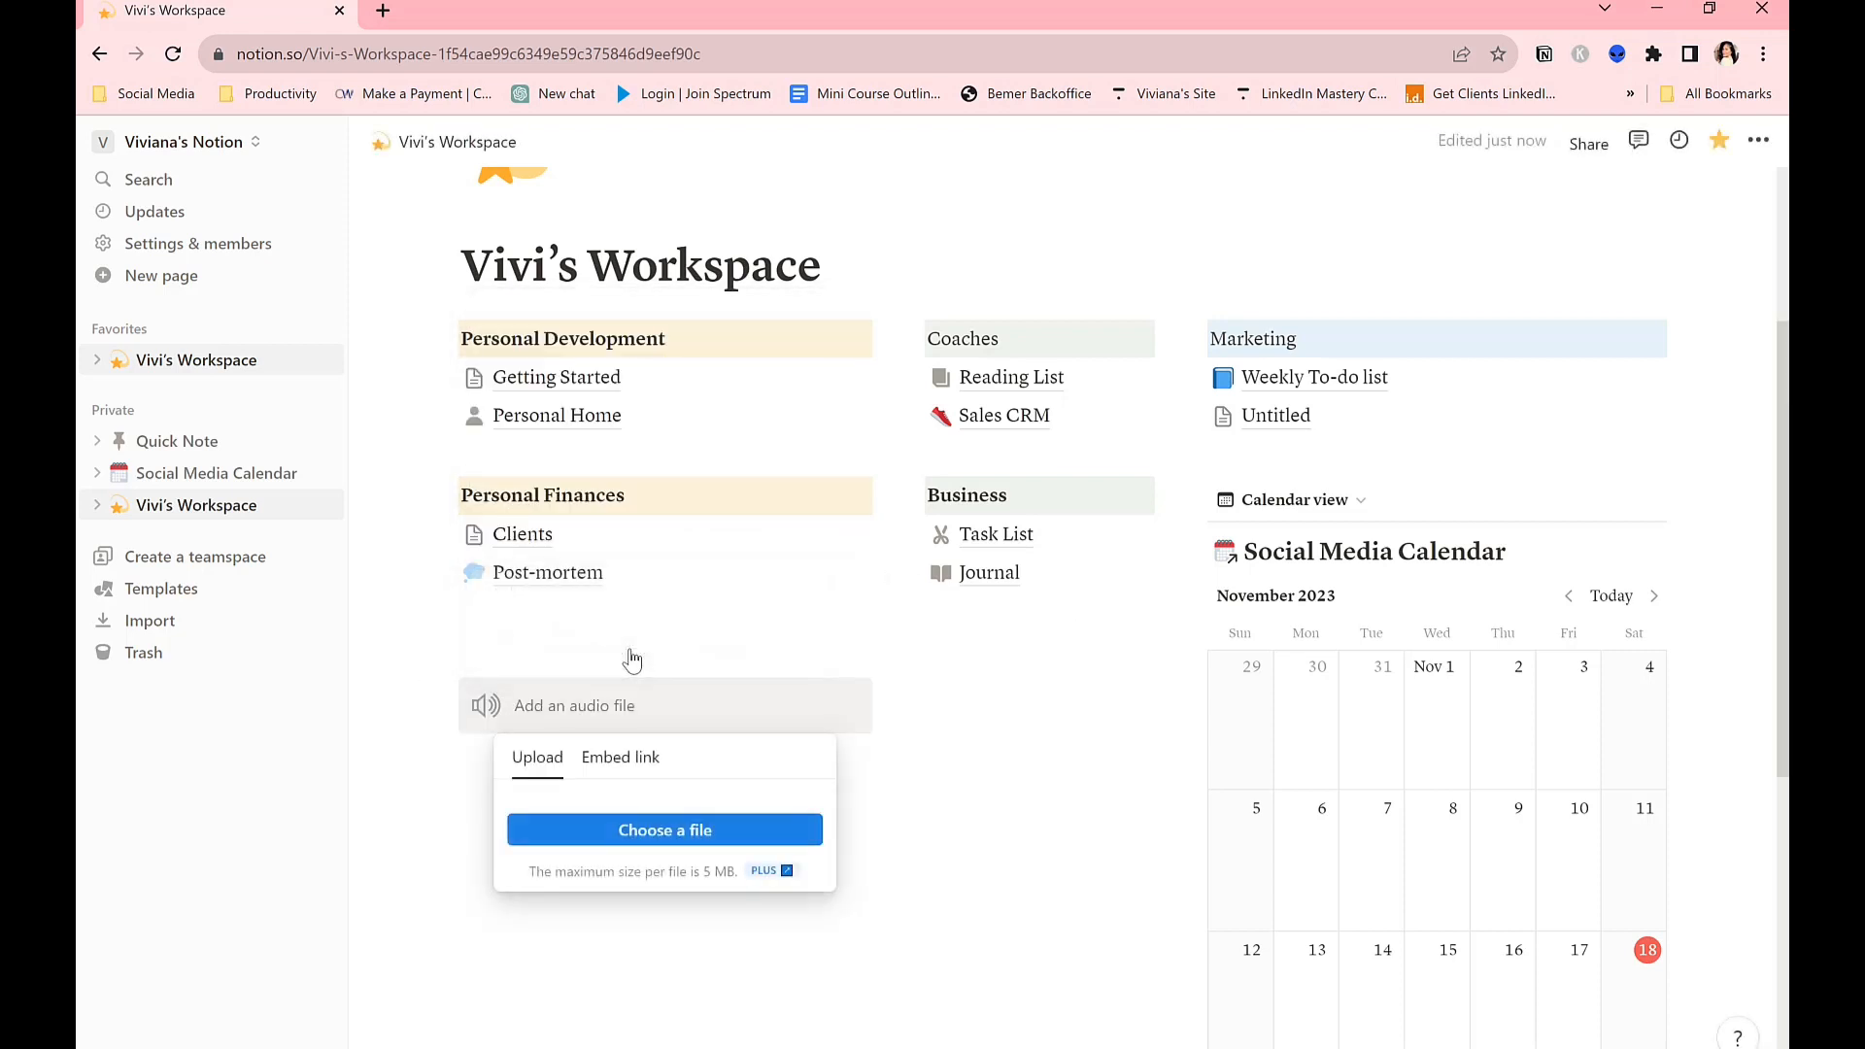
{"action": "left_click", "coordinate": [632, 772]}
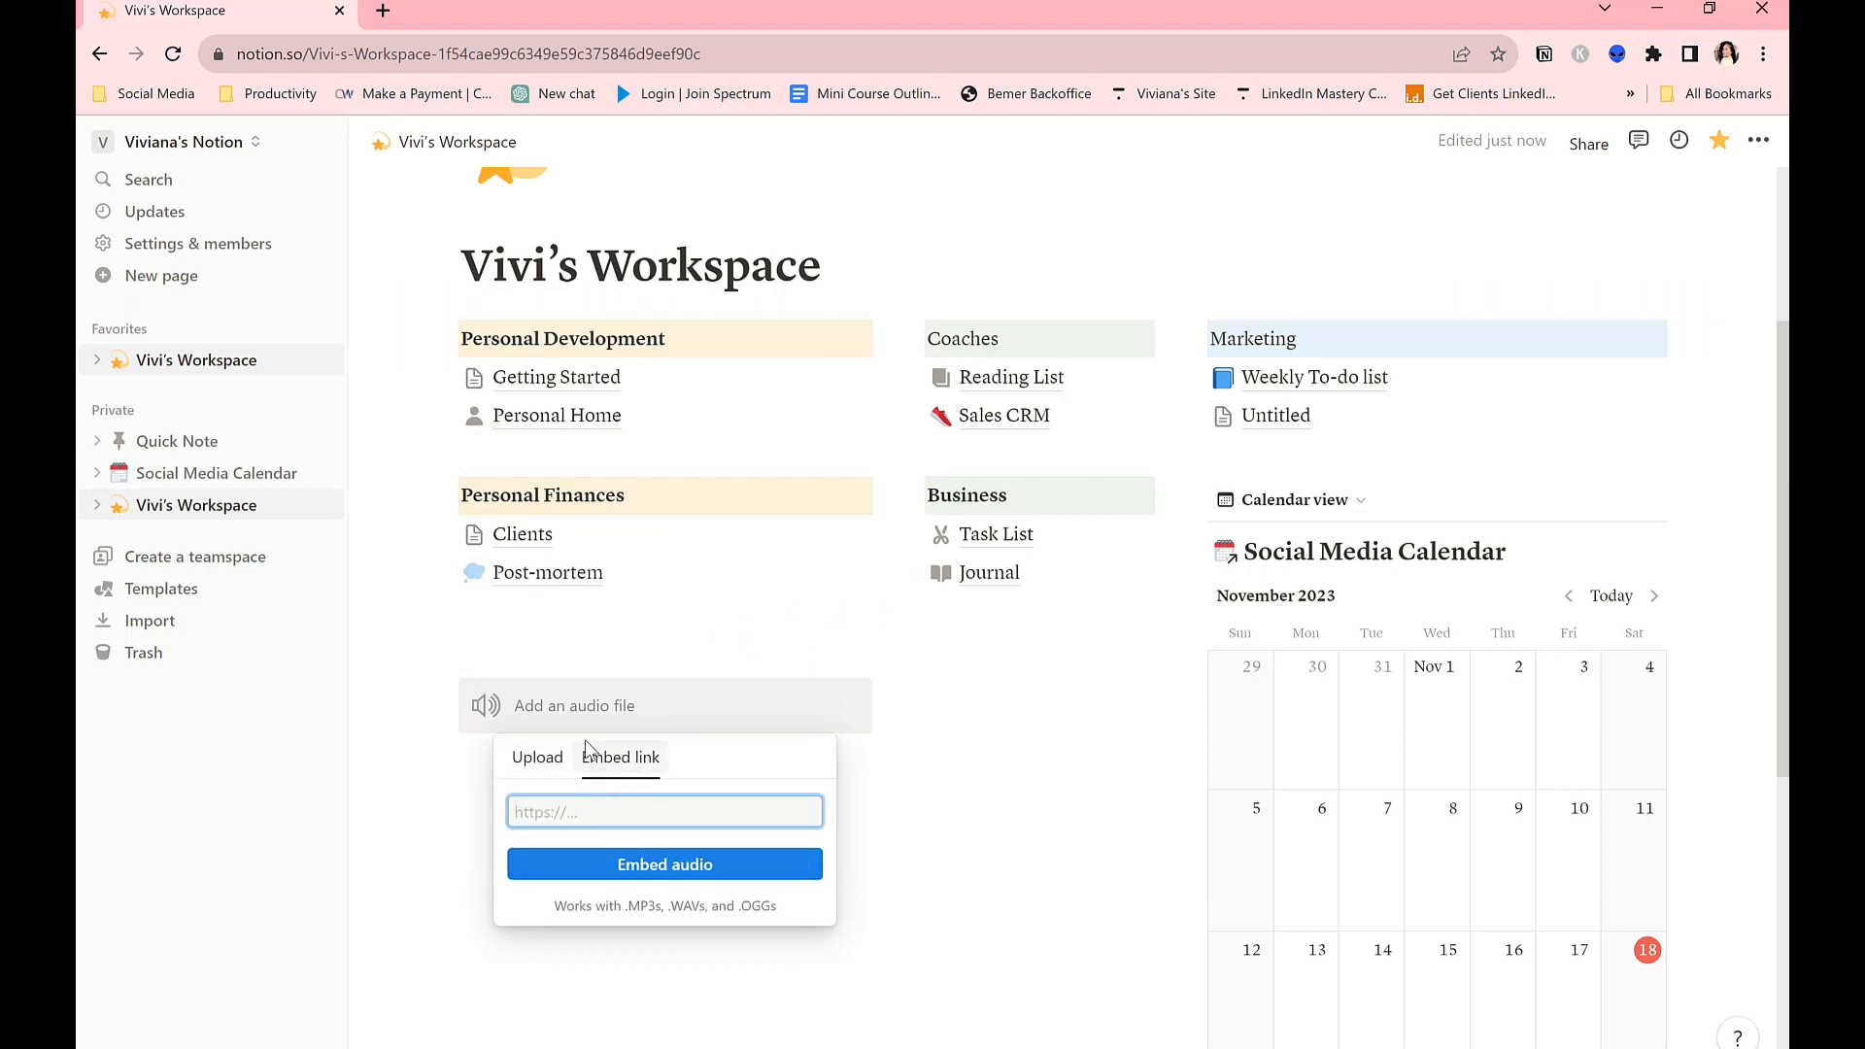
Search the web for soundcloud in a new browser tab and open the SoundCloud site.
{"action": "left_click", "coordinate": [384, 11]}
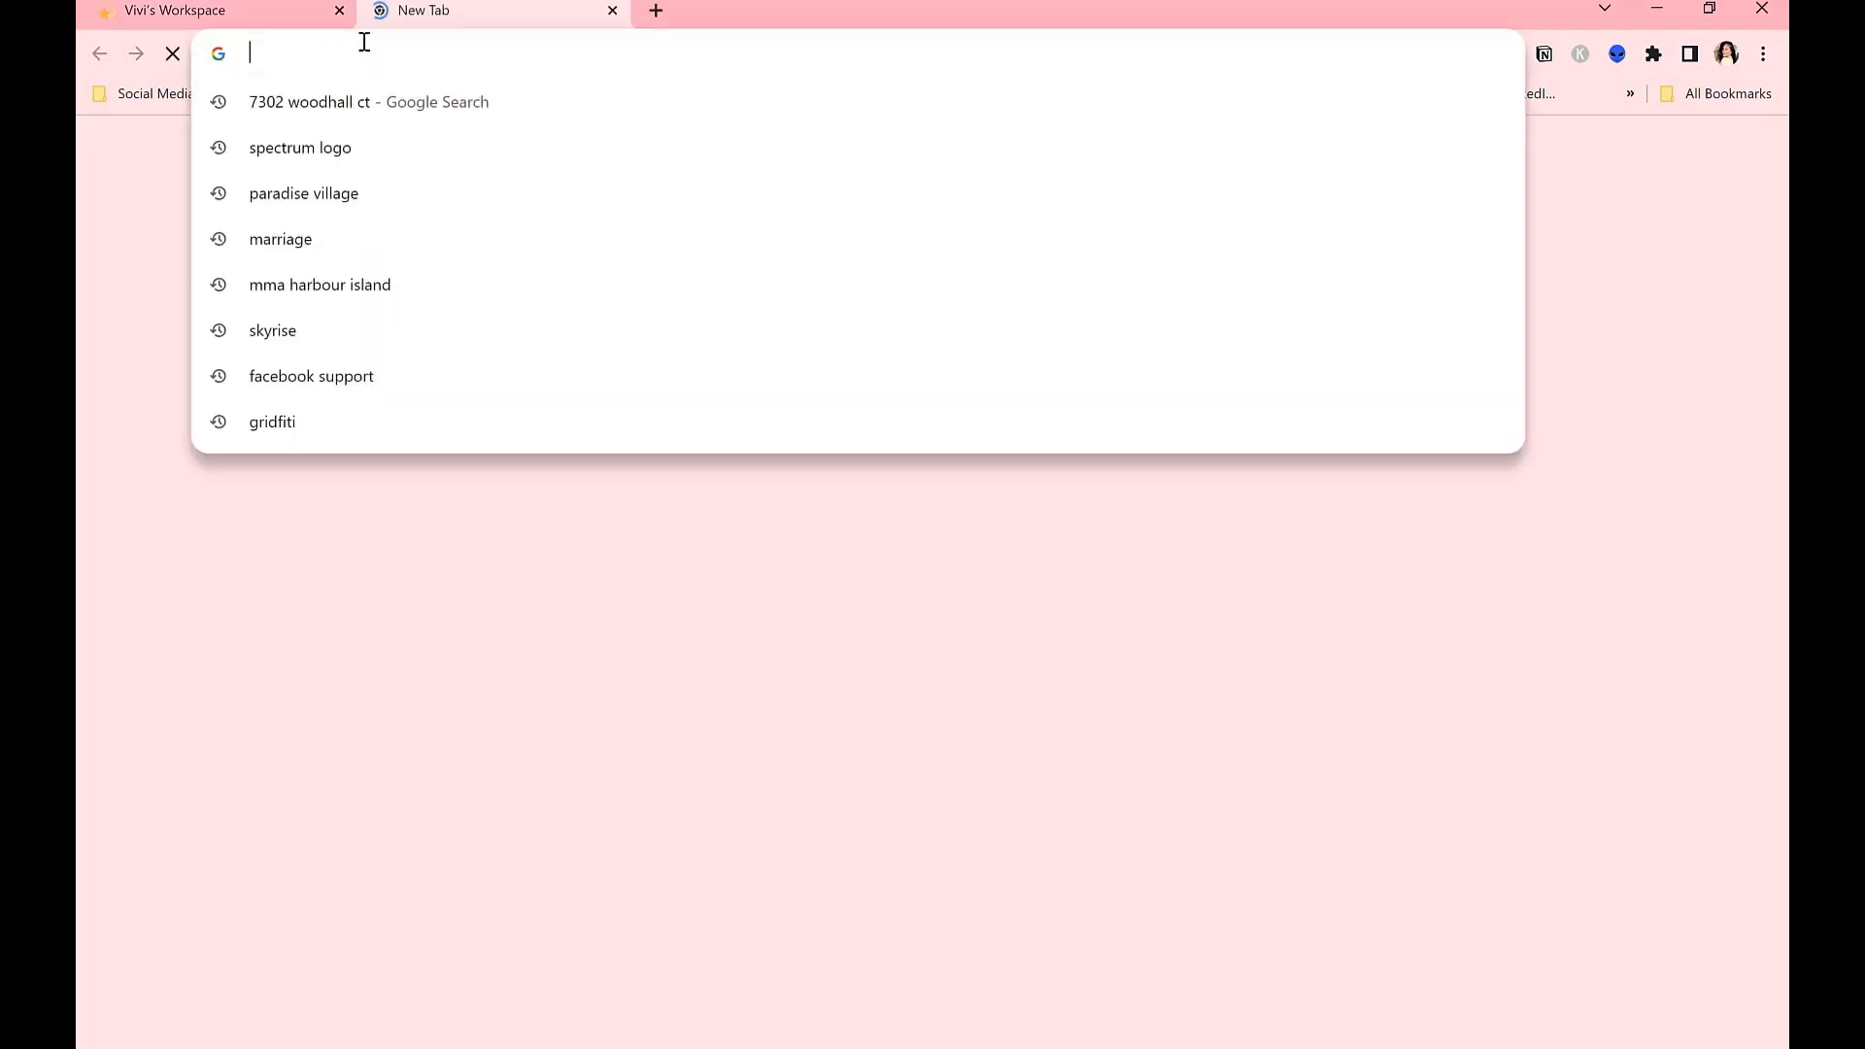
{"action": "type", "text": "sou"}
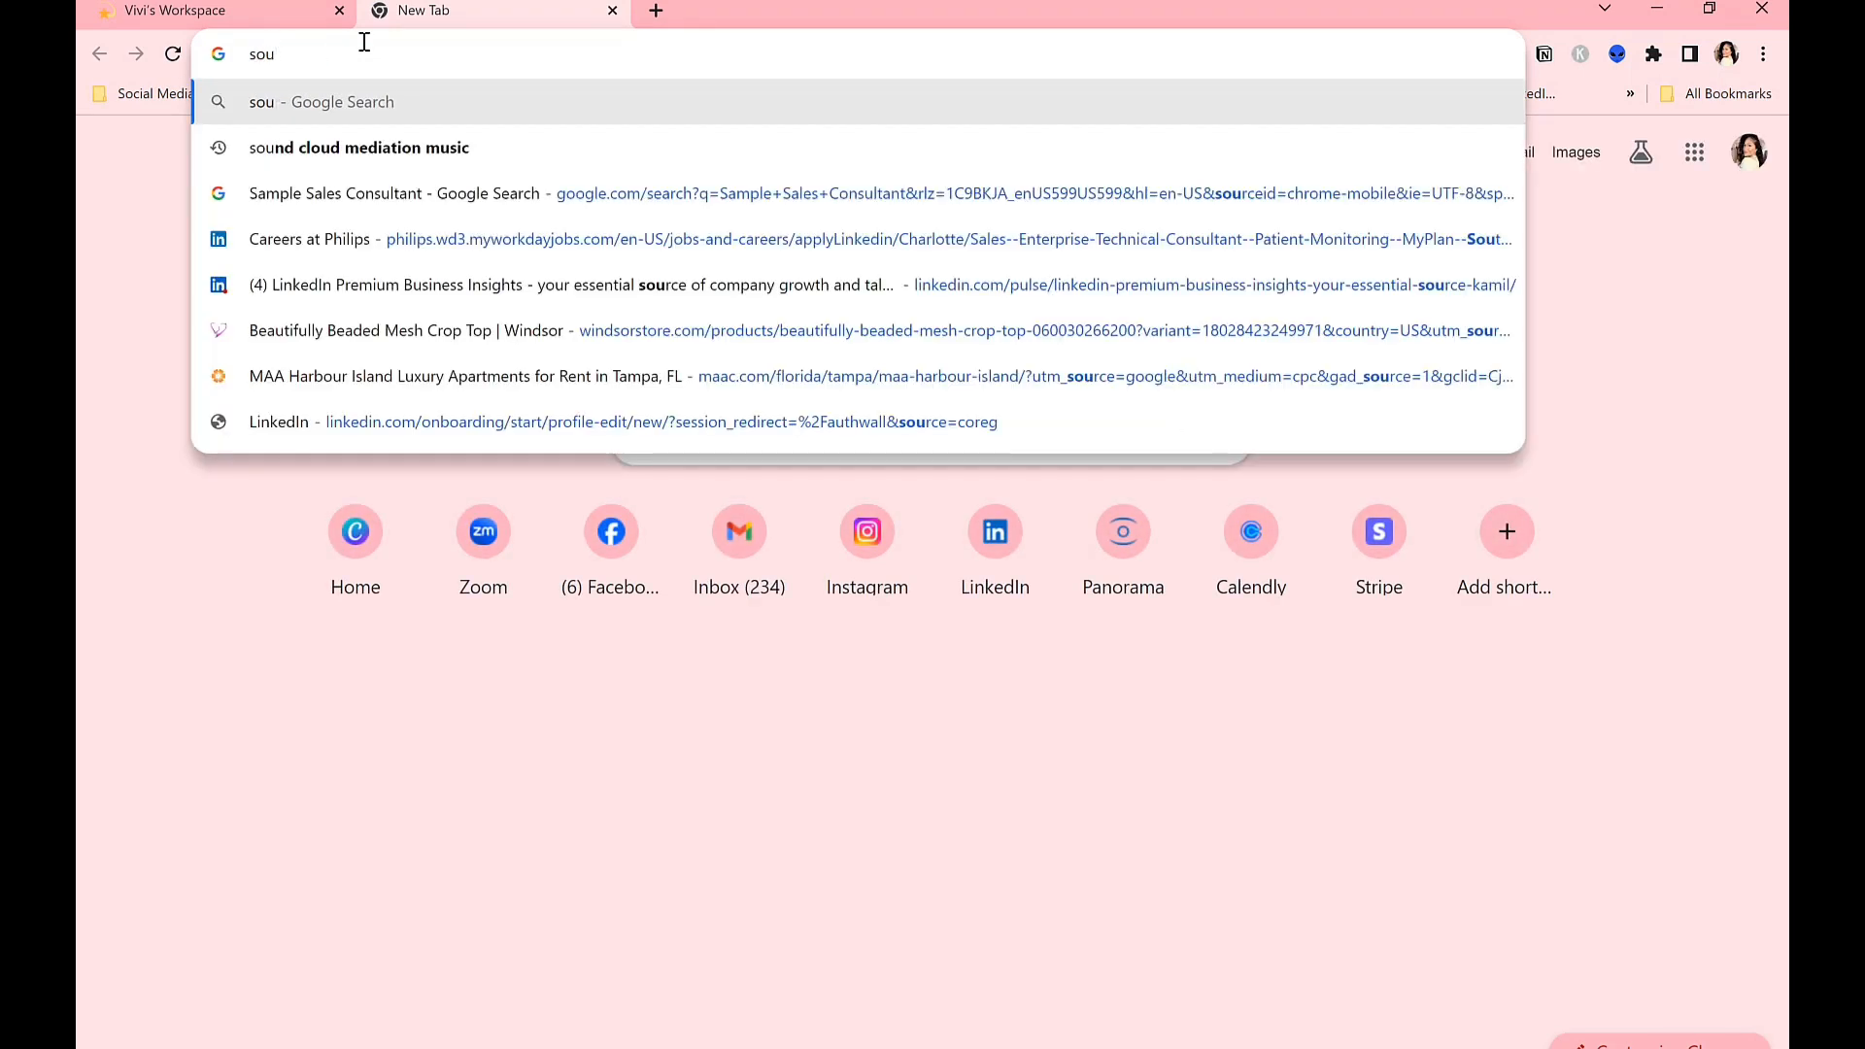
{"action": "type", "text": "nds"}
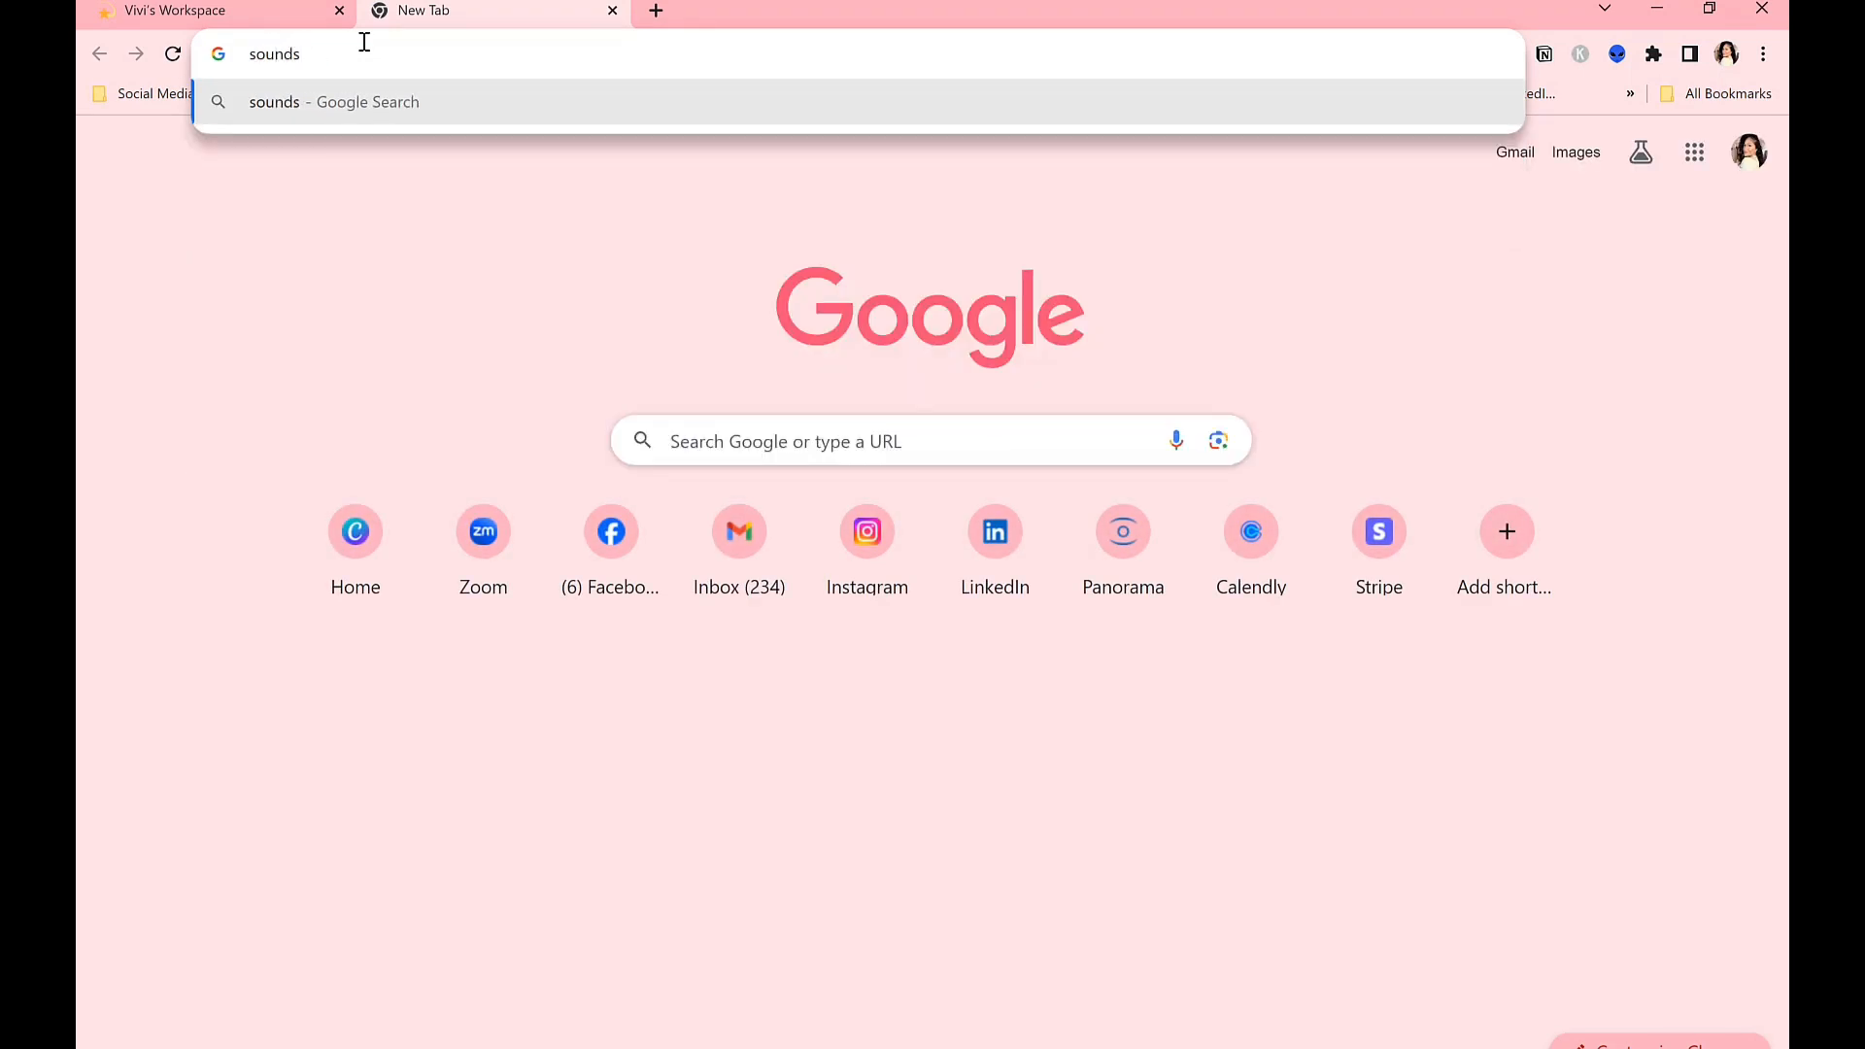
{"action": "key", "text": "BackSpace"}
{"action": "type", "text": "cloud"}
{"action": "key", "text": "Return"}
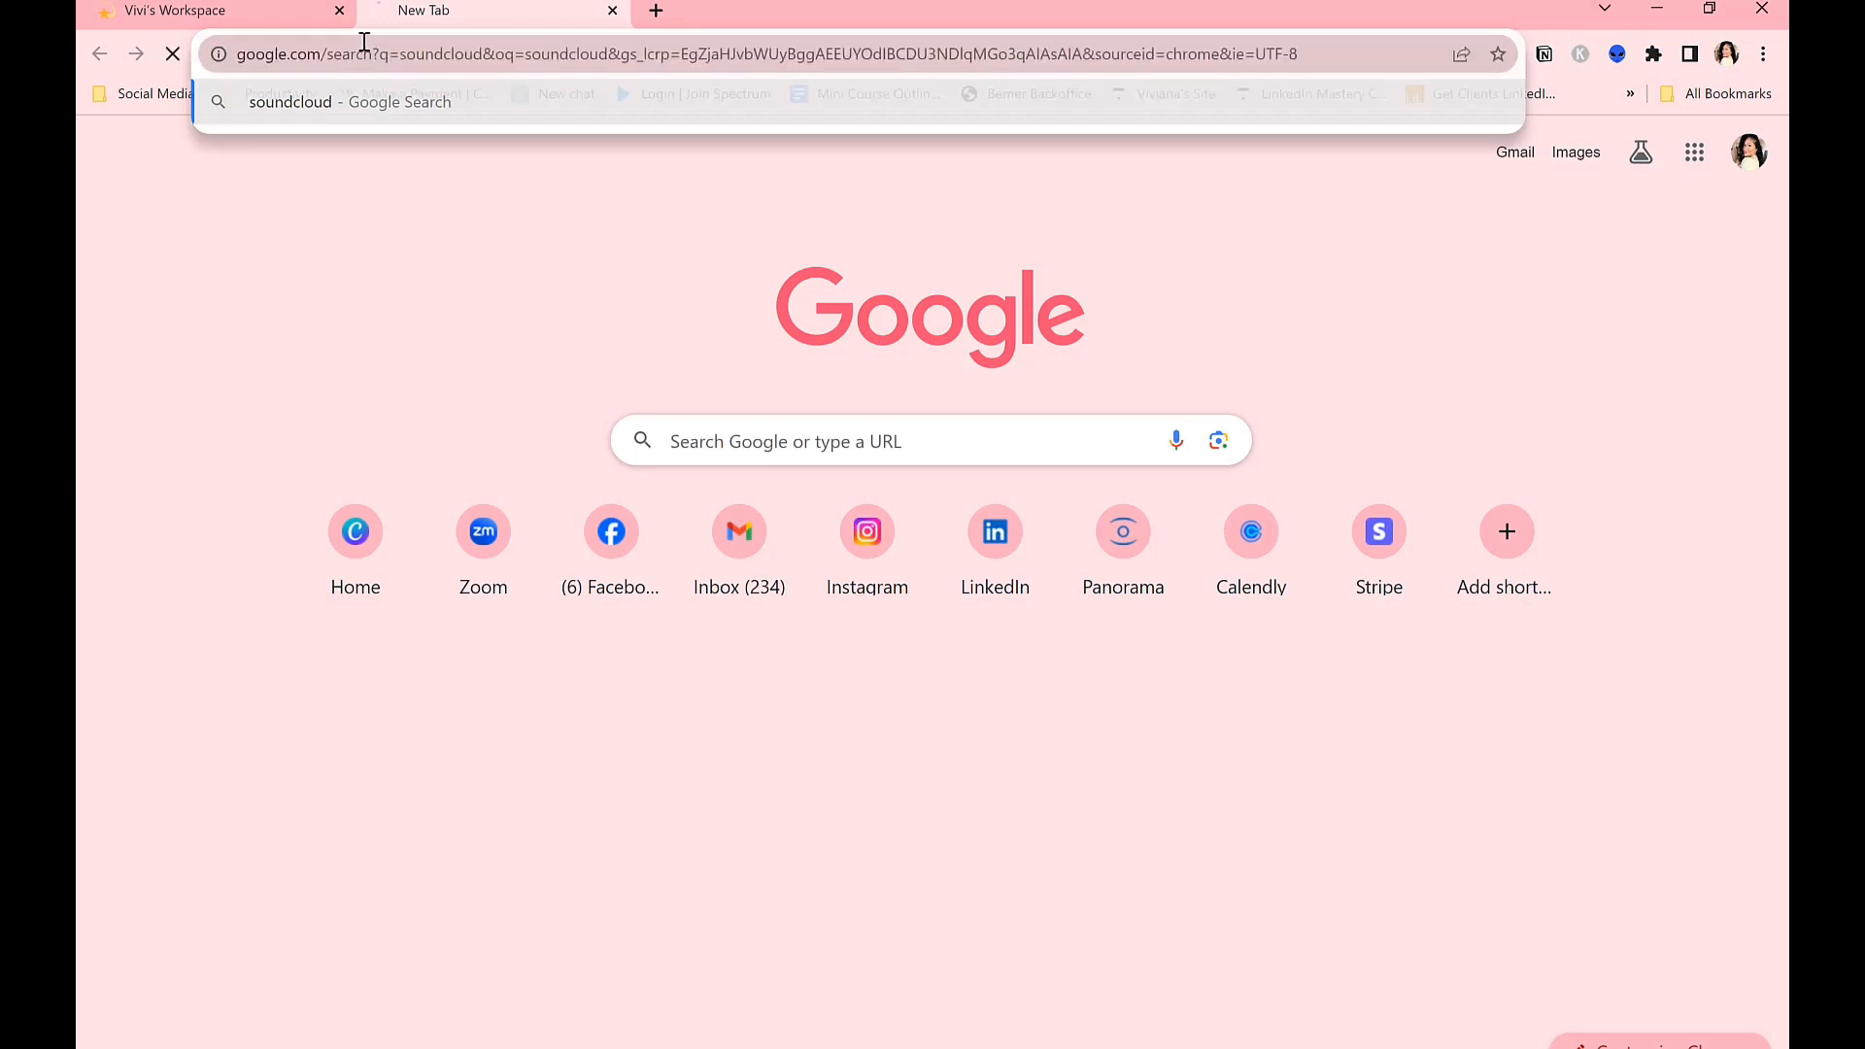
{"action": "left_click", "coordinate": [371, 408]}
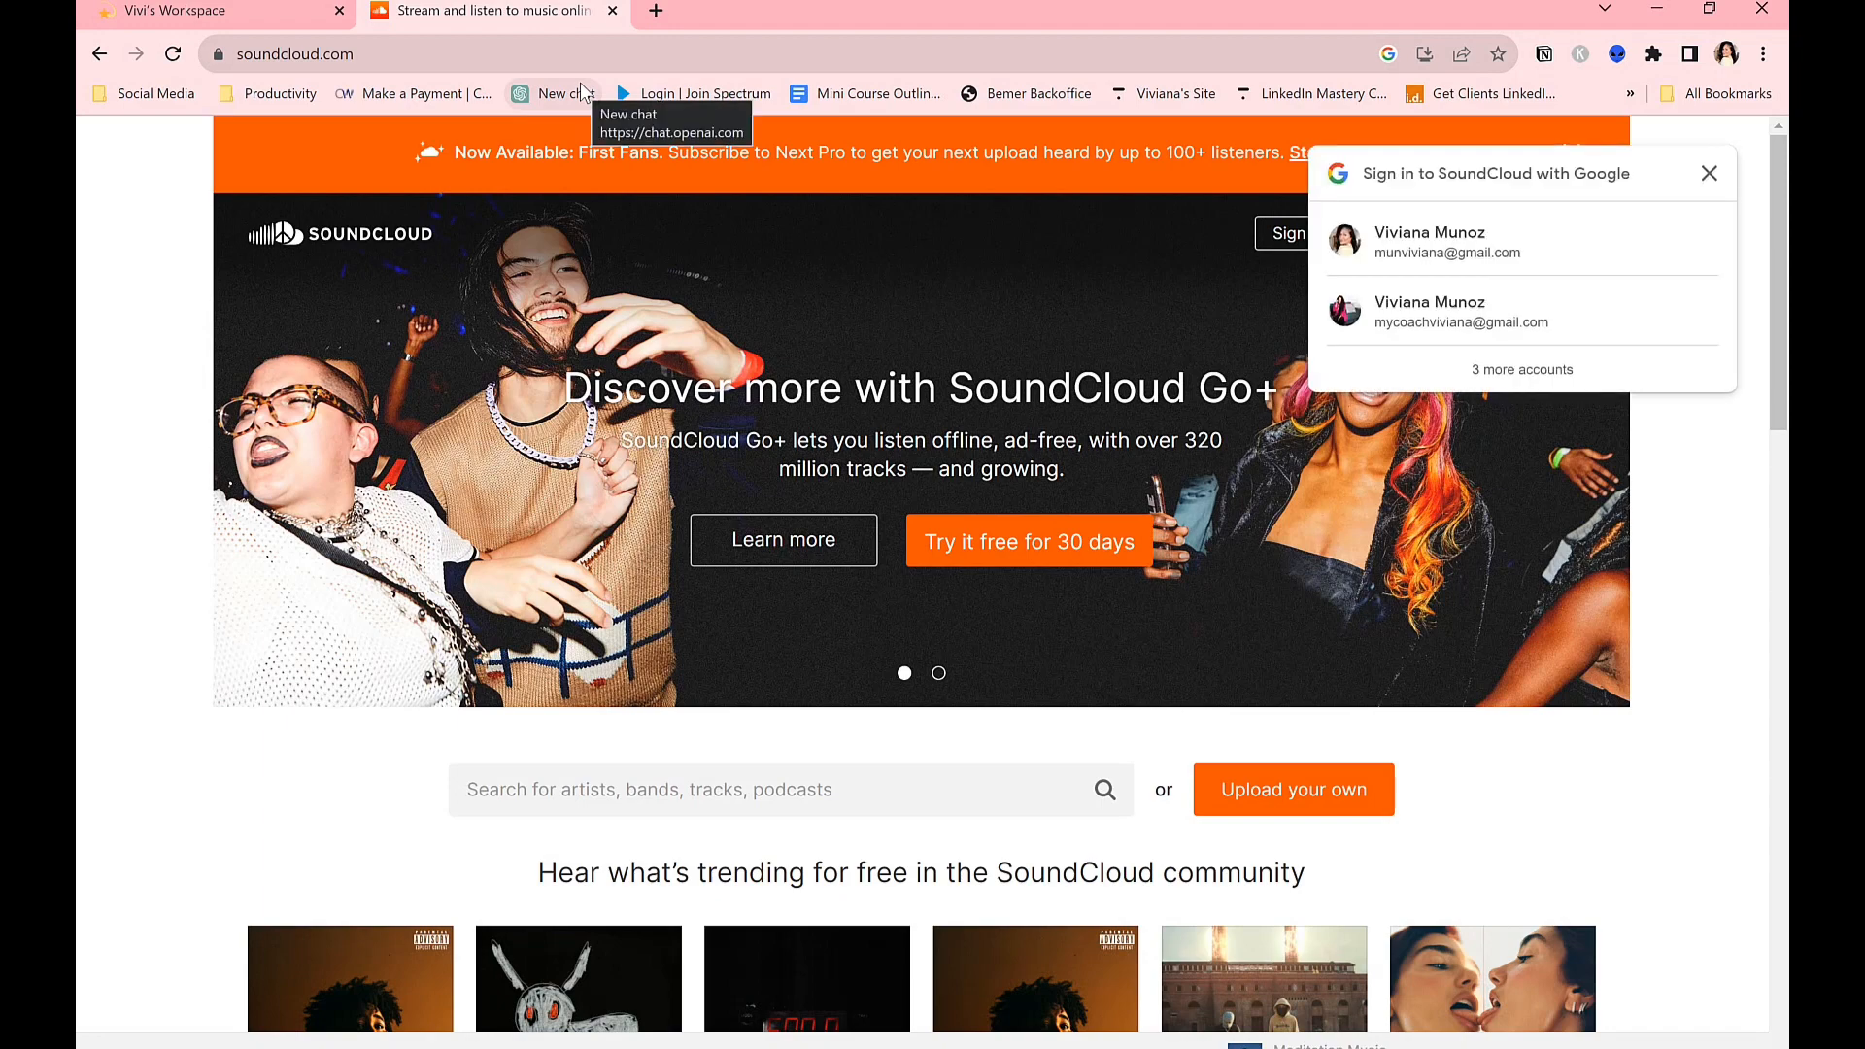
Dismiss the sign-in prompt, search SoundCloud for motivational speech, and play the track Through Hell from the first playlist.
{"action": "left_click", "coordinate": [1728, 178]}
{"action": "scroll", "coordinate": [986, 432], "scroll_direction": "down", "scroll_amount": 2}
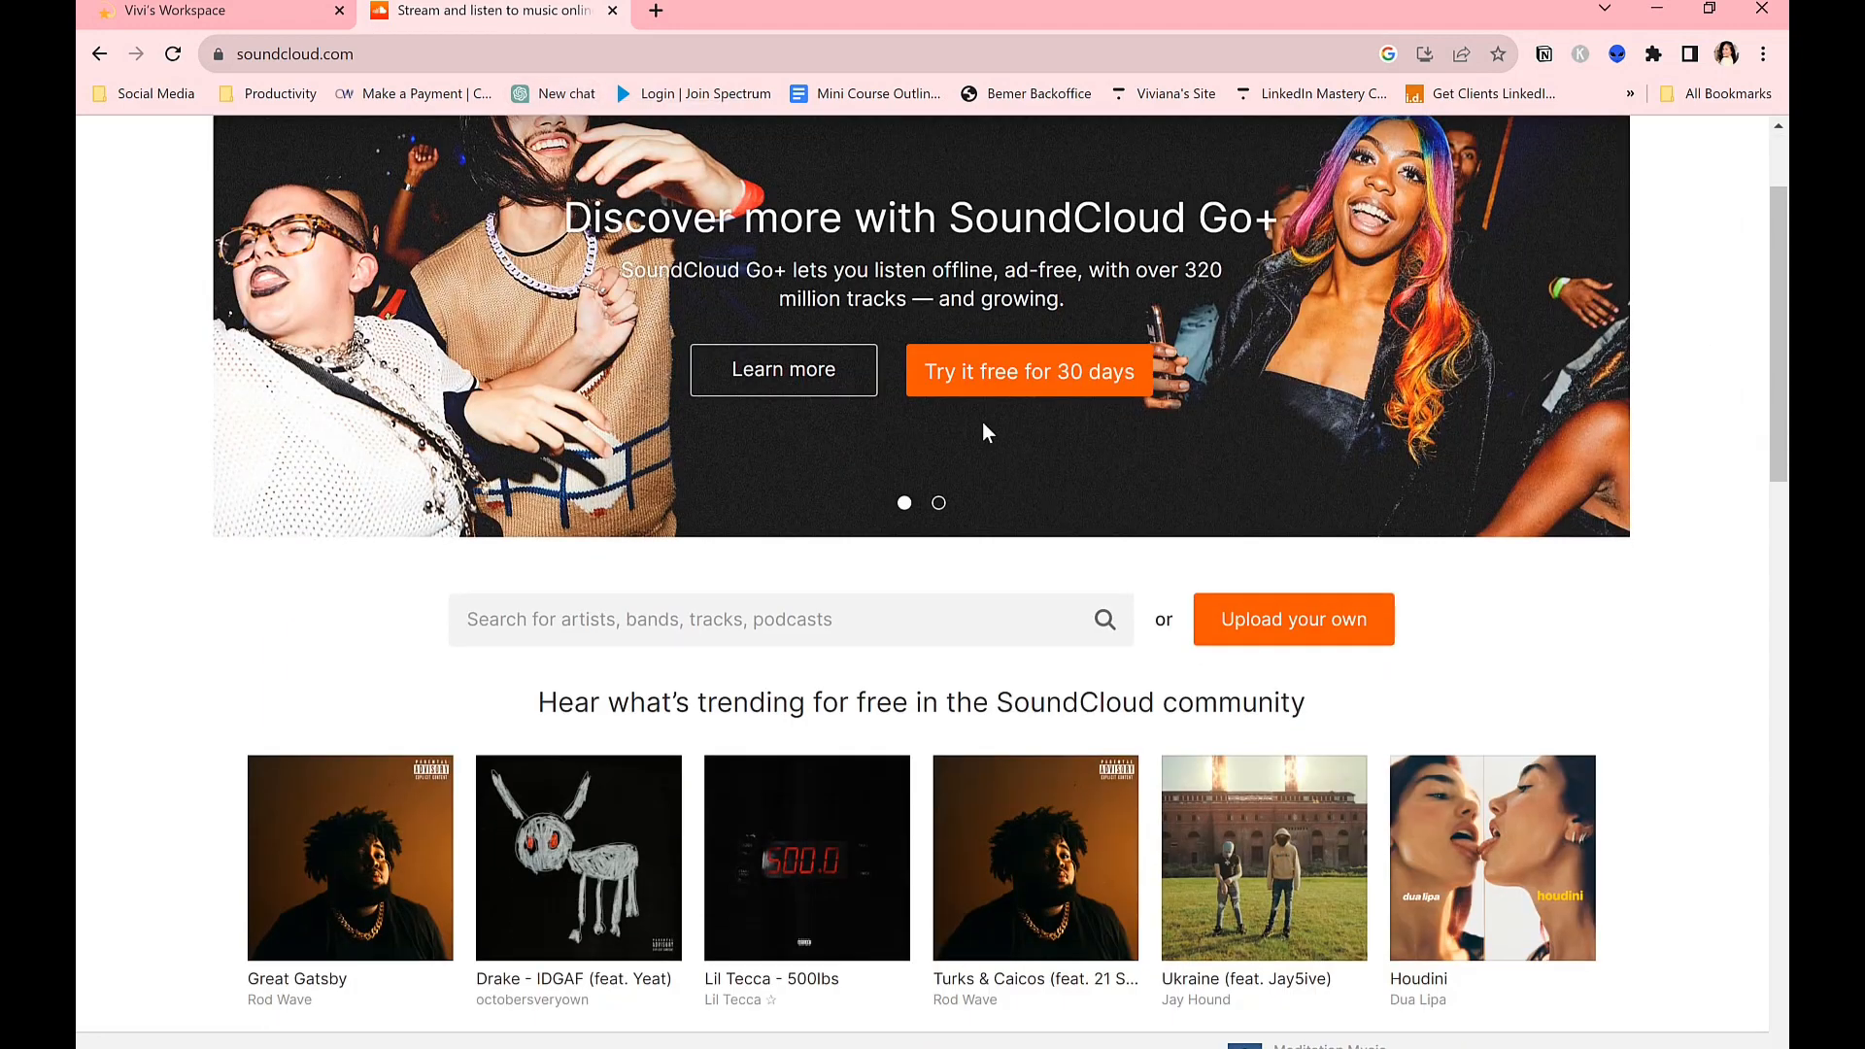
{"action": "scroll", "coordinate": [816, 659], "scroll_direction": "down", "scroll_amount": 1}
{"action": "scroll", "coordinate": [851, 375], "scroll_direction": "up", "scroll_amount": 1}
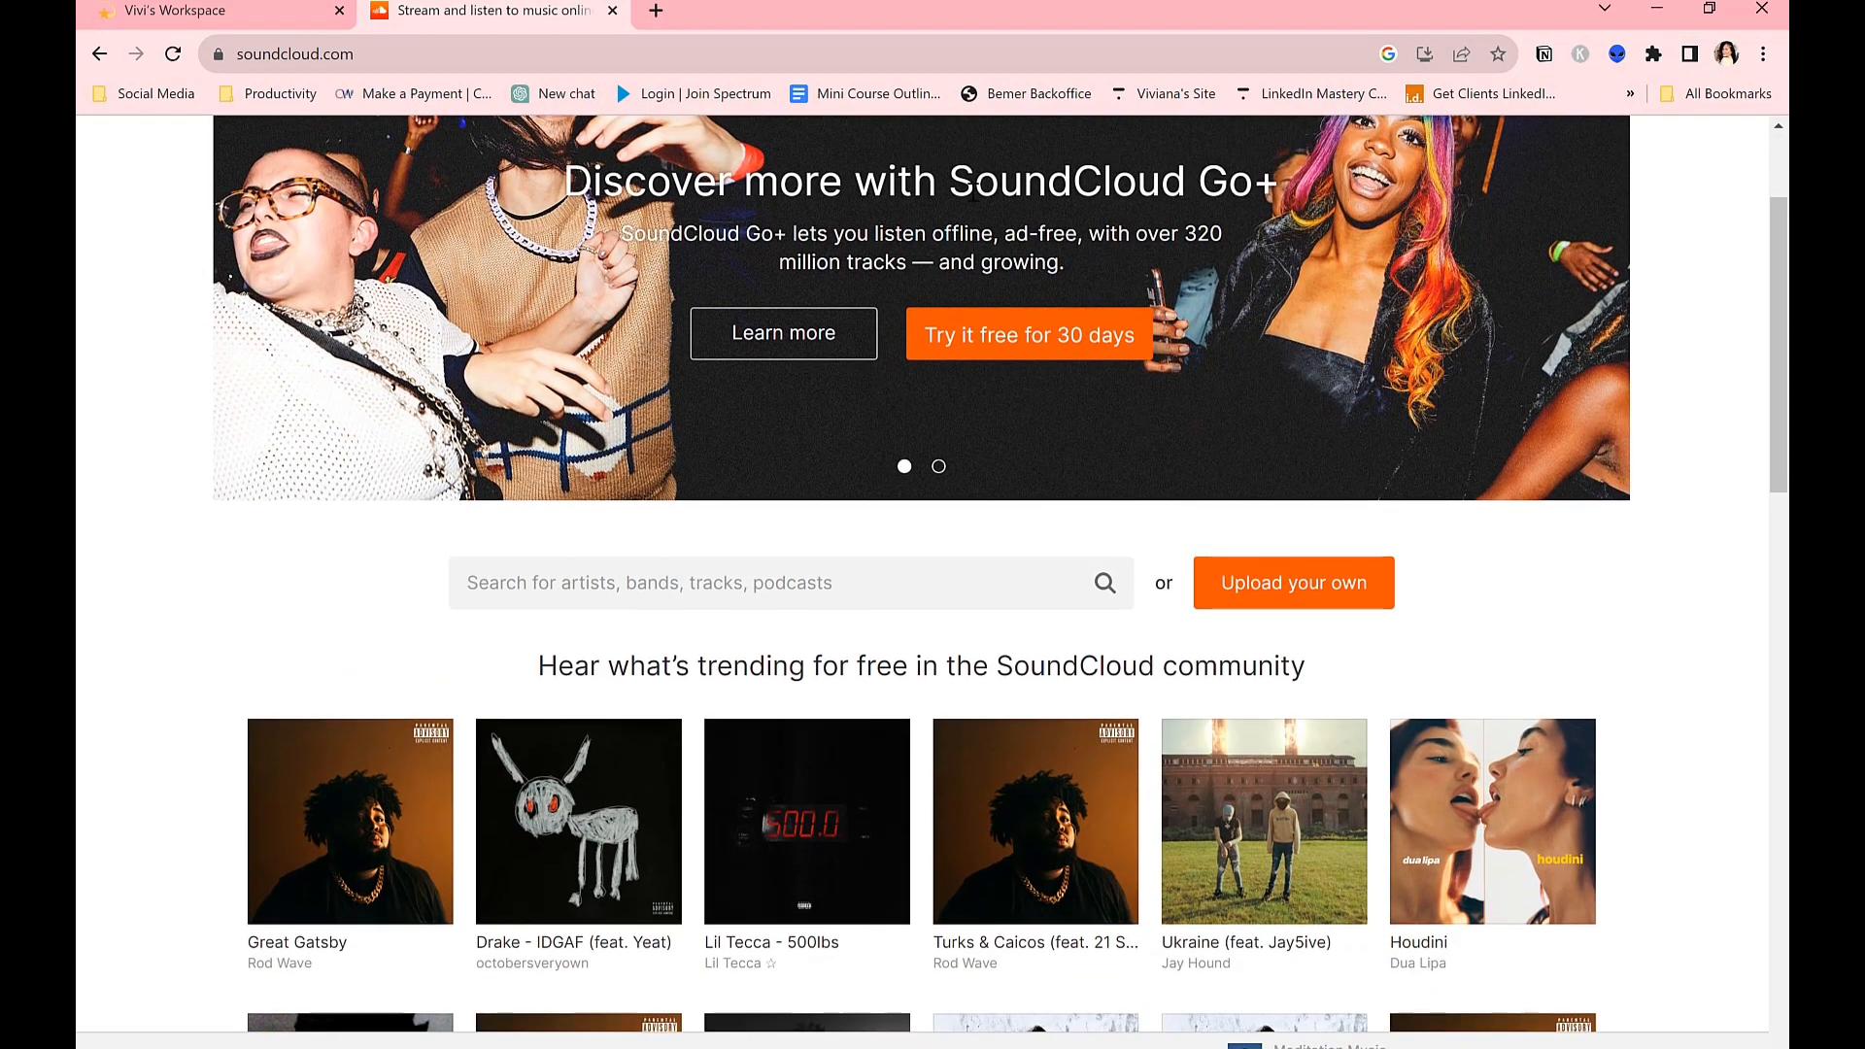
{"action": "scroll", "coordinate": [772, 684], "scroll_direction": "down", "scroll_amount": 1}
{"action": "left_click", "coordinate": [703, 490]}
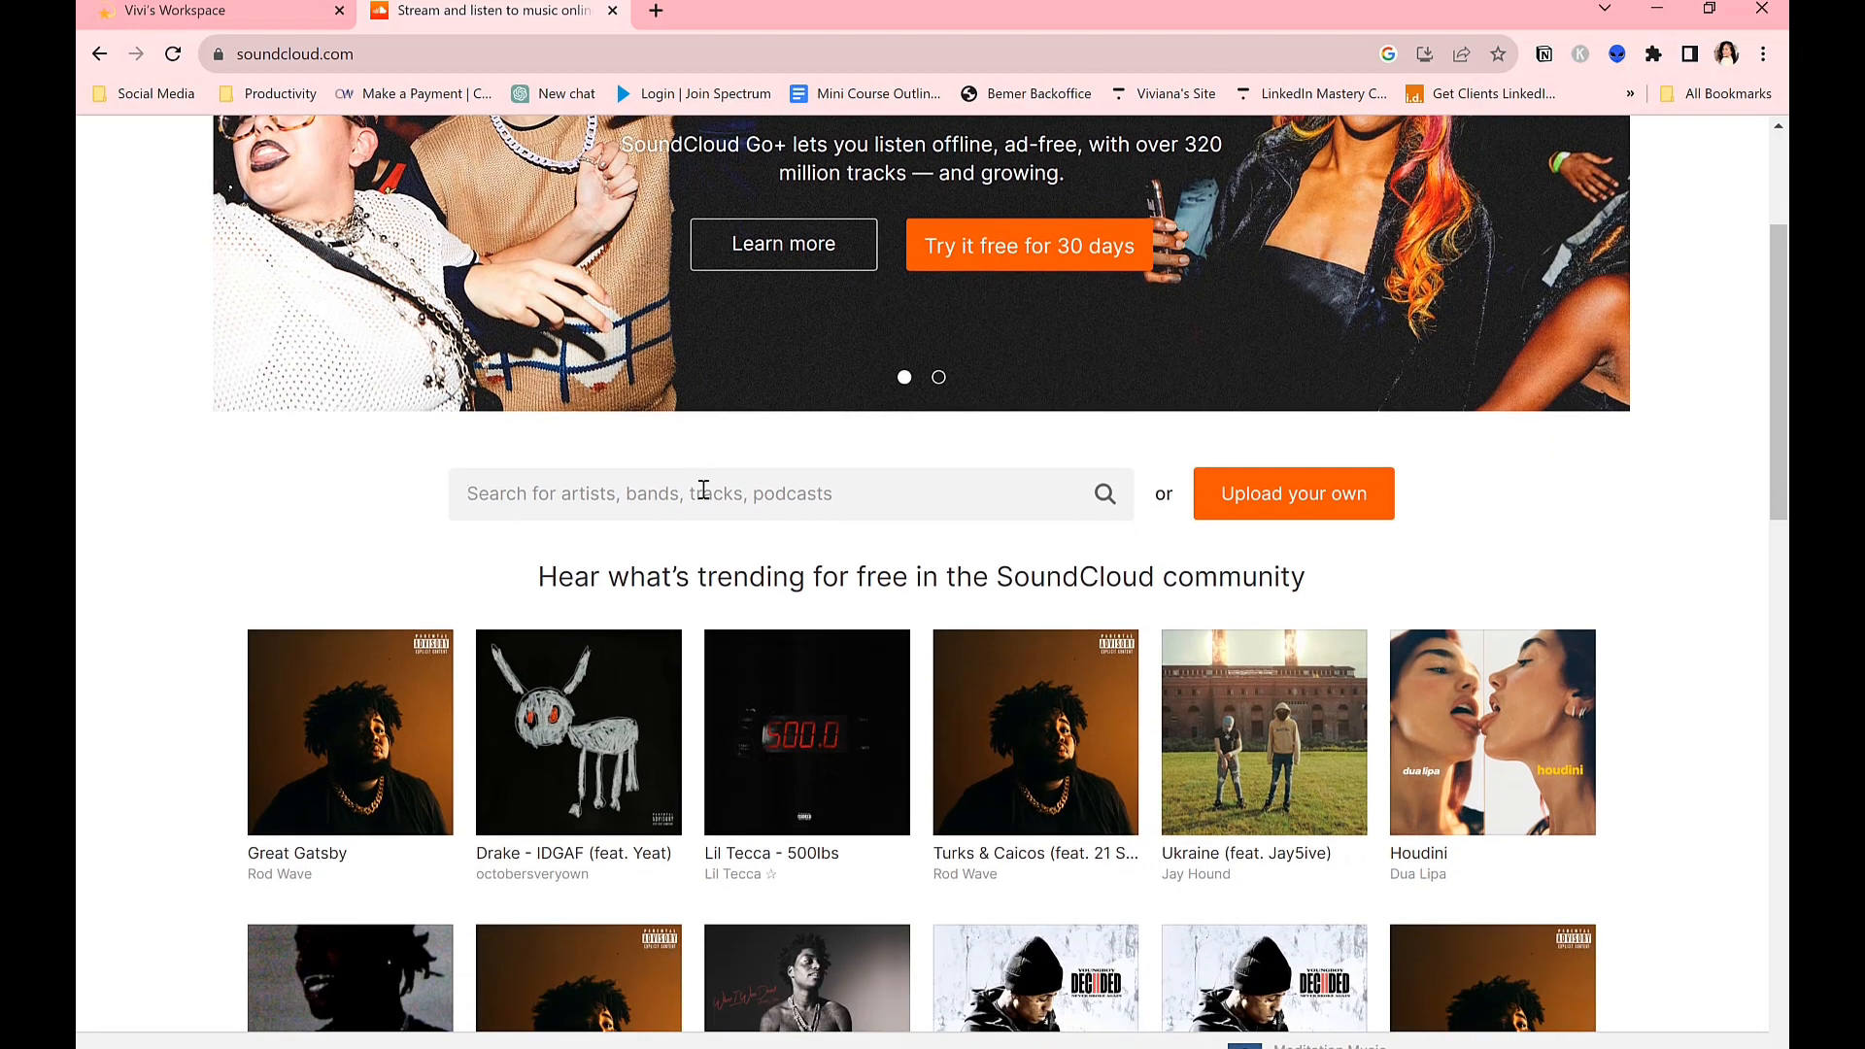
{"action": "type", "text": "motiva"}
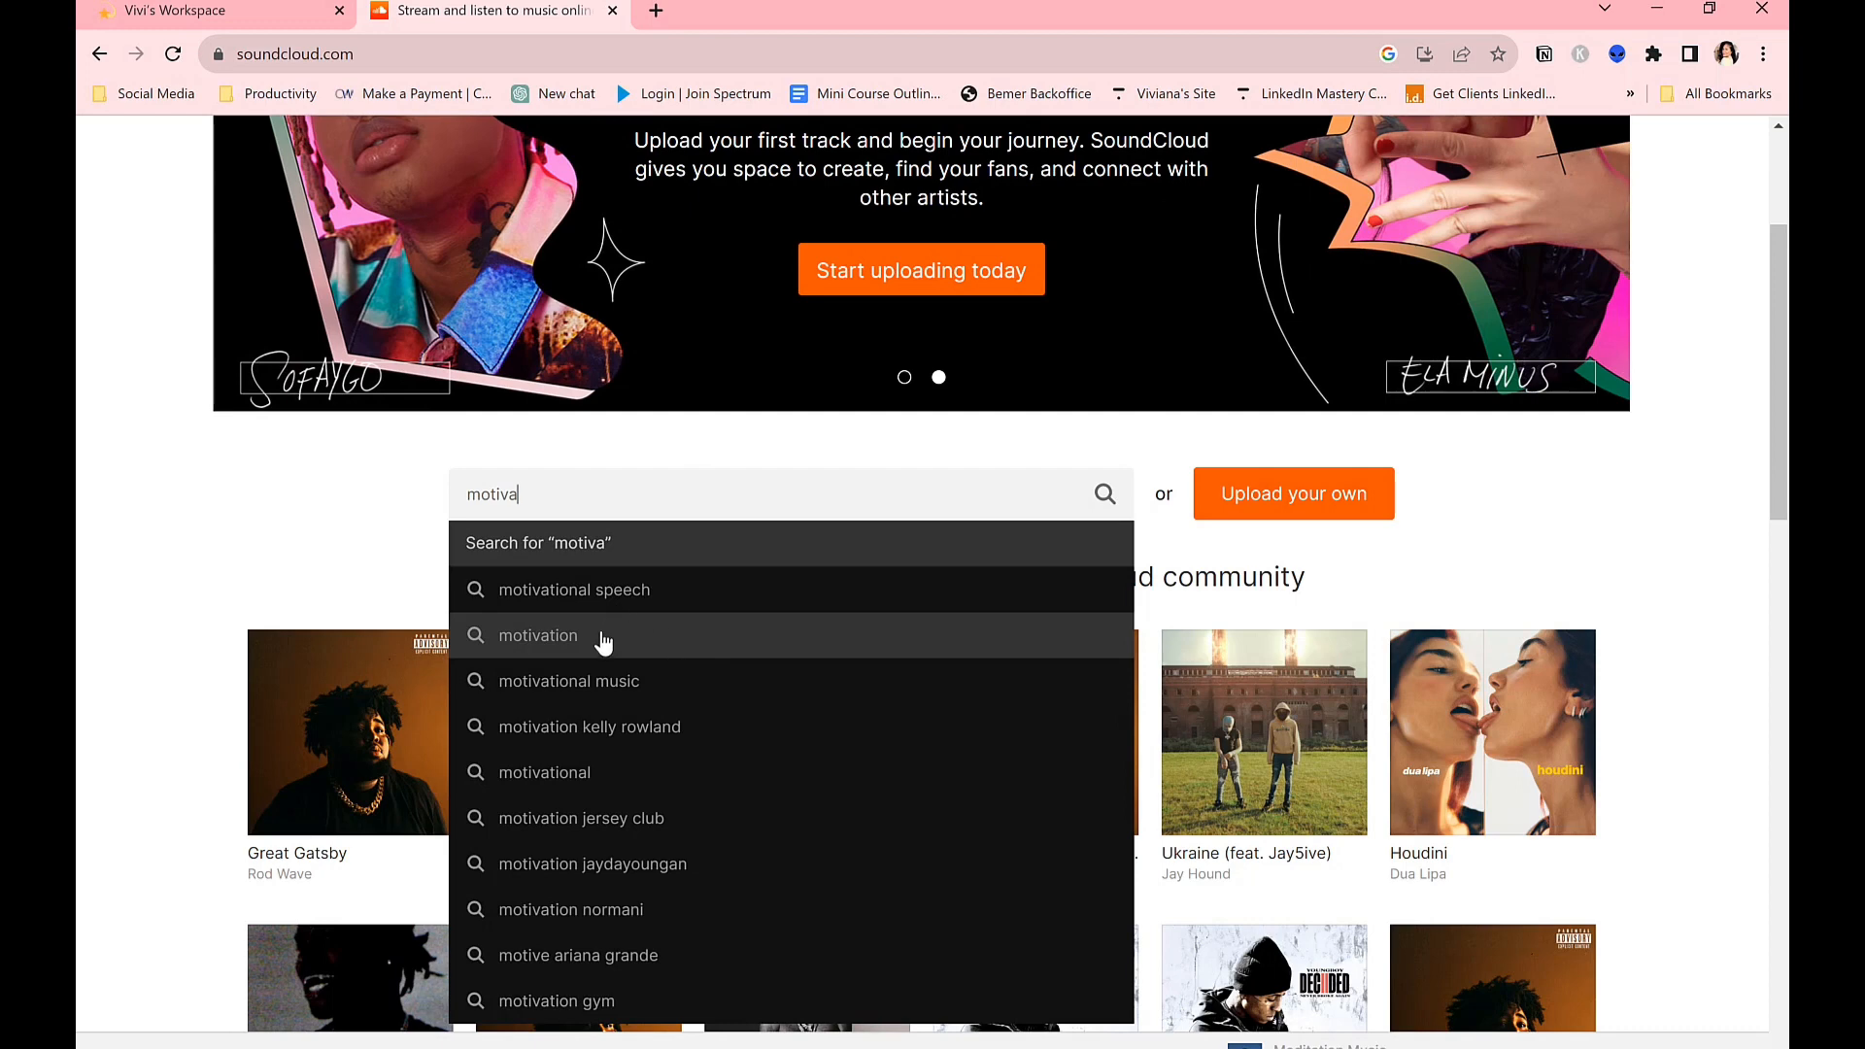
{"action": "left_click", "coordinate": [596, 587]}
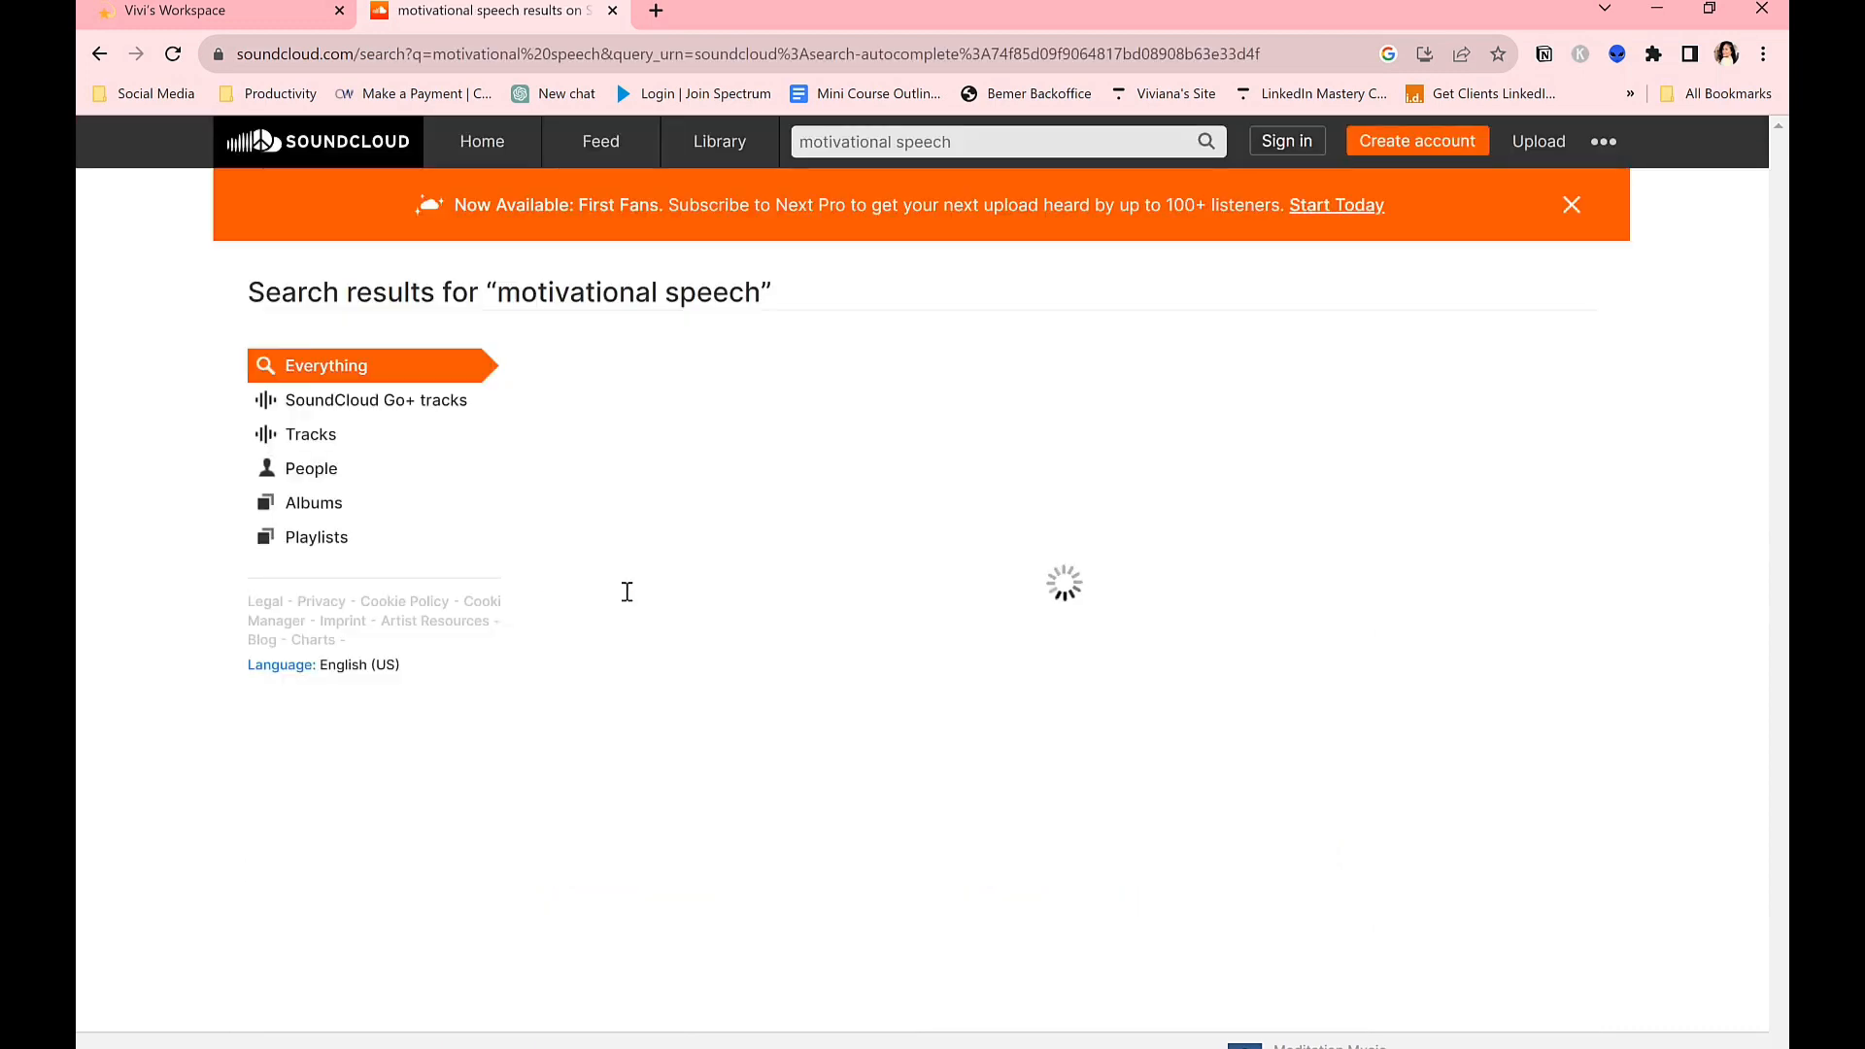
{"action": "scroll", "coordinate": [1165, 505], "scroll_direction": "down", "scroll_amount": 1}
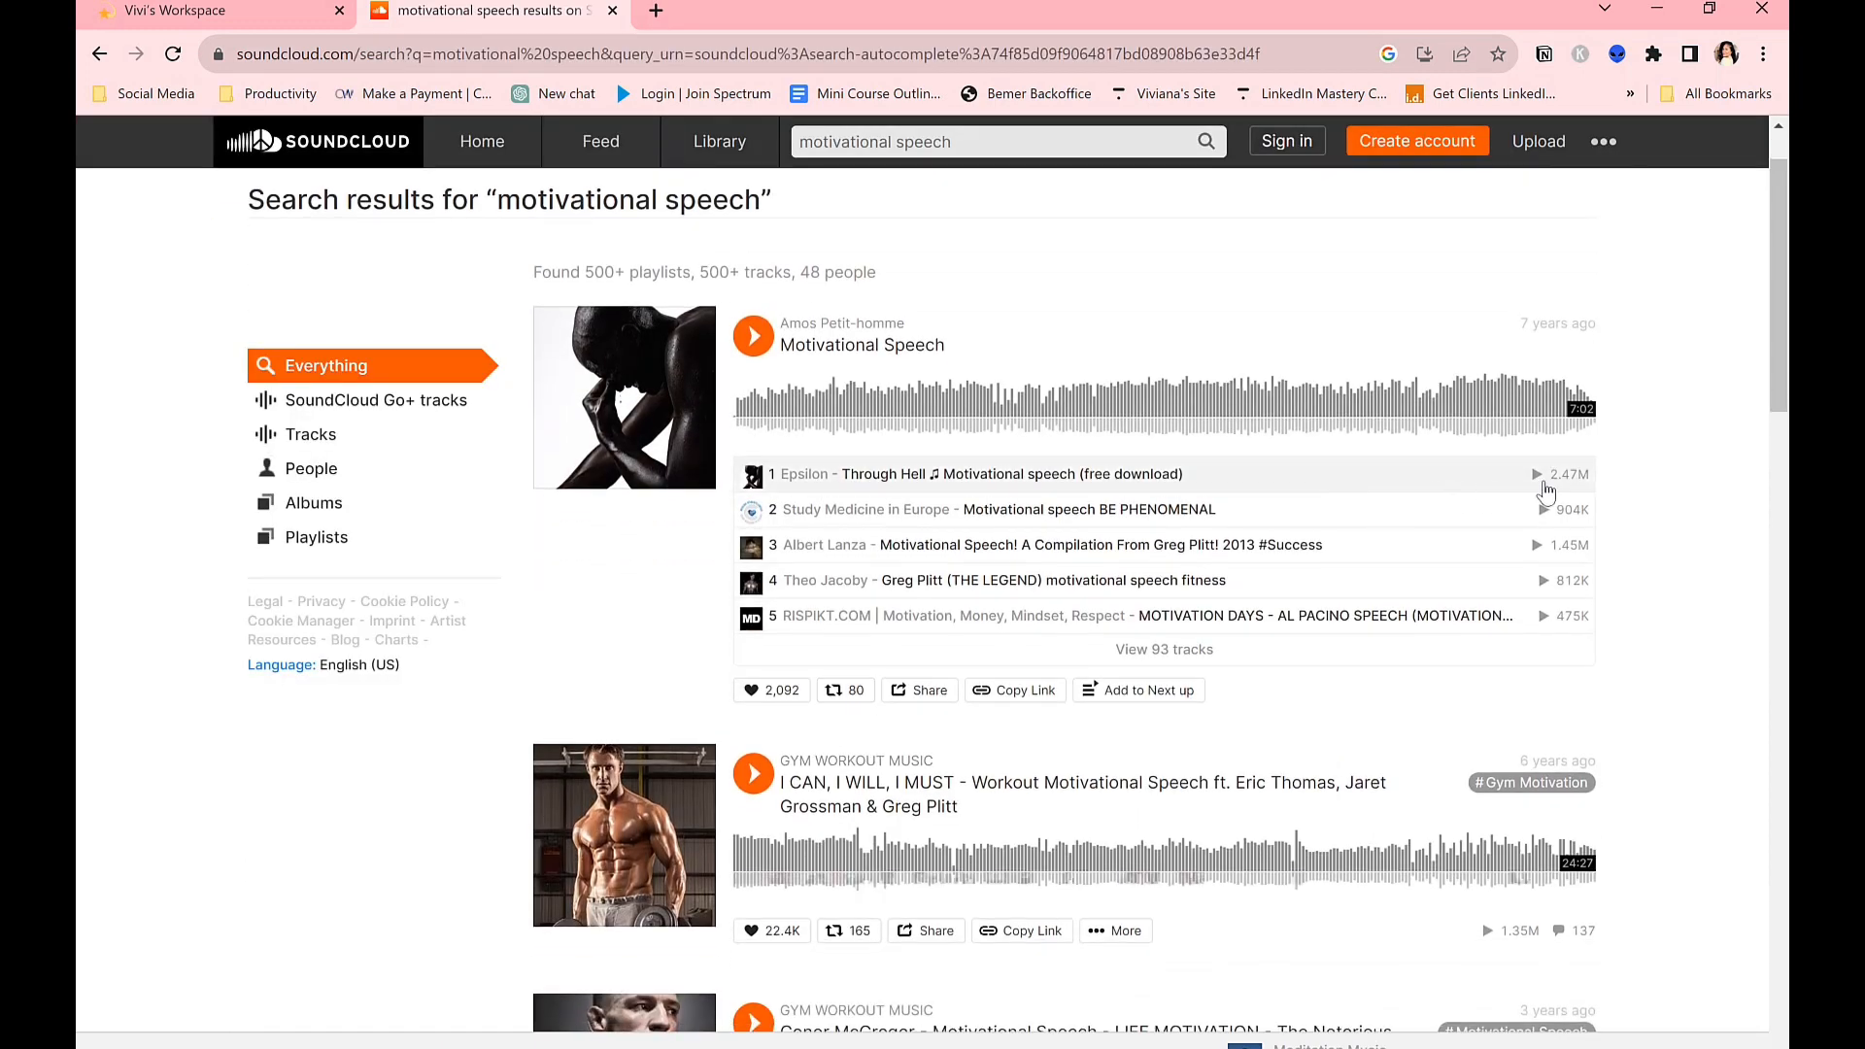
{"action": "left_click", "coordinate": [1544, 485]}
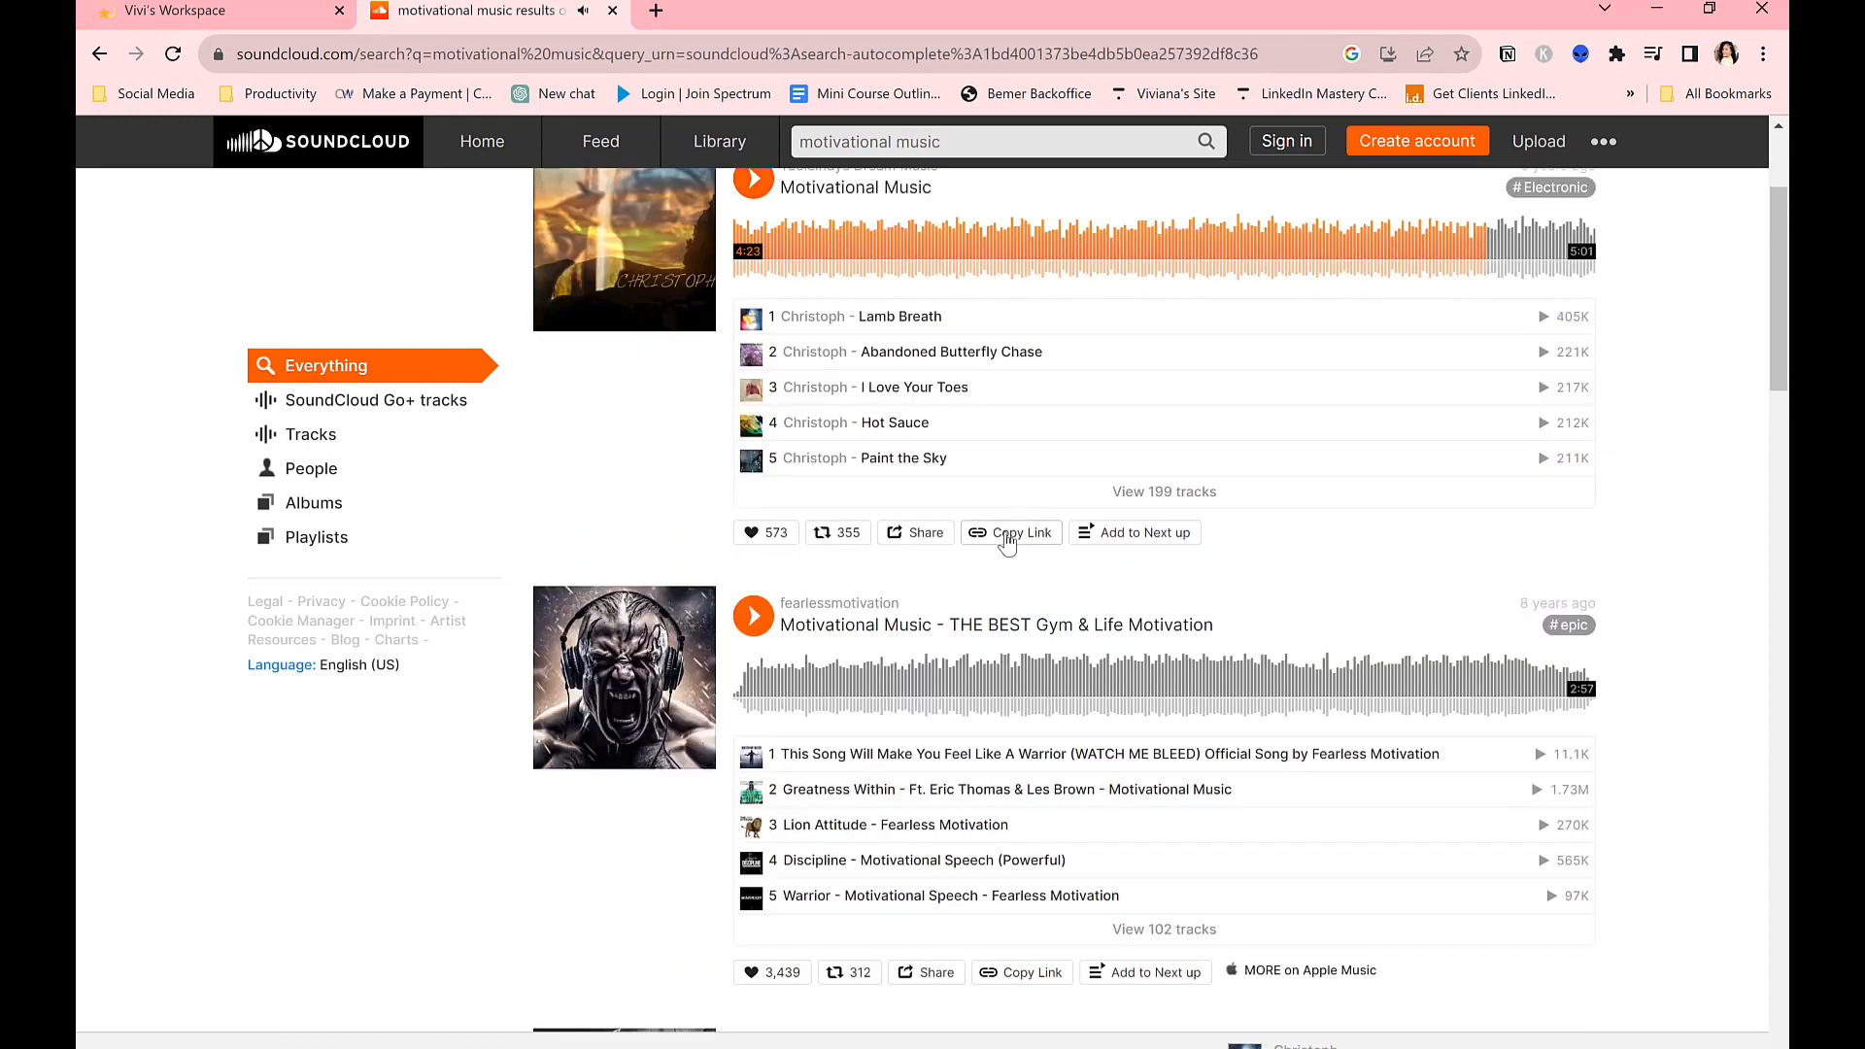
Copy the link of the 199-track Motivational Music playlist and embed it in the audio block on the Notion workspace page.
{"action": "left_click", "coordinate": [1004, 534]}
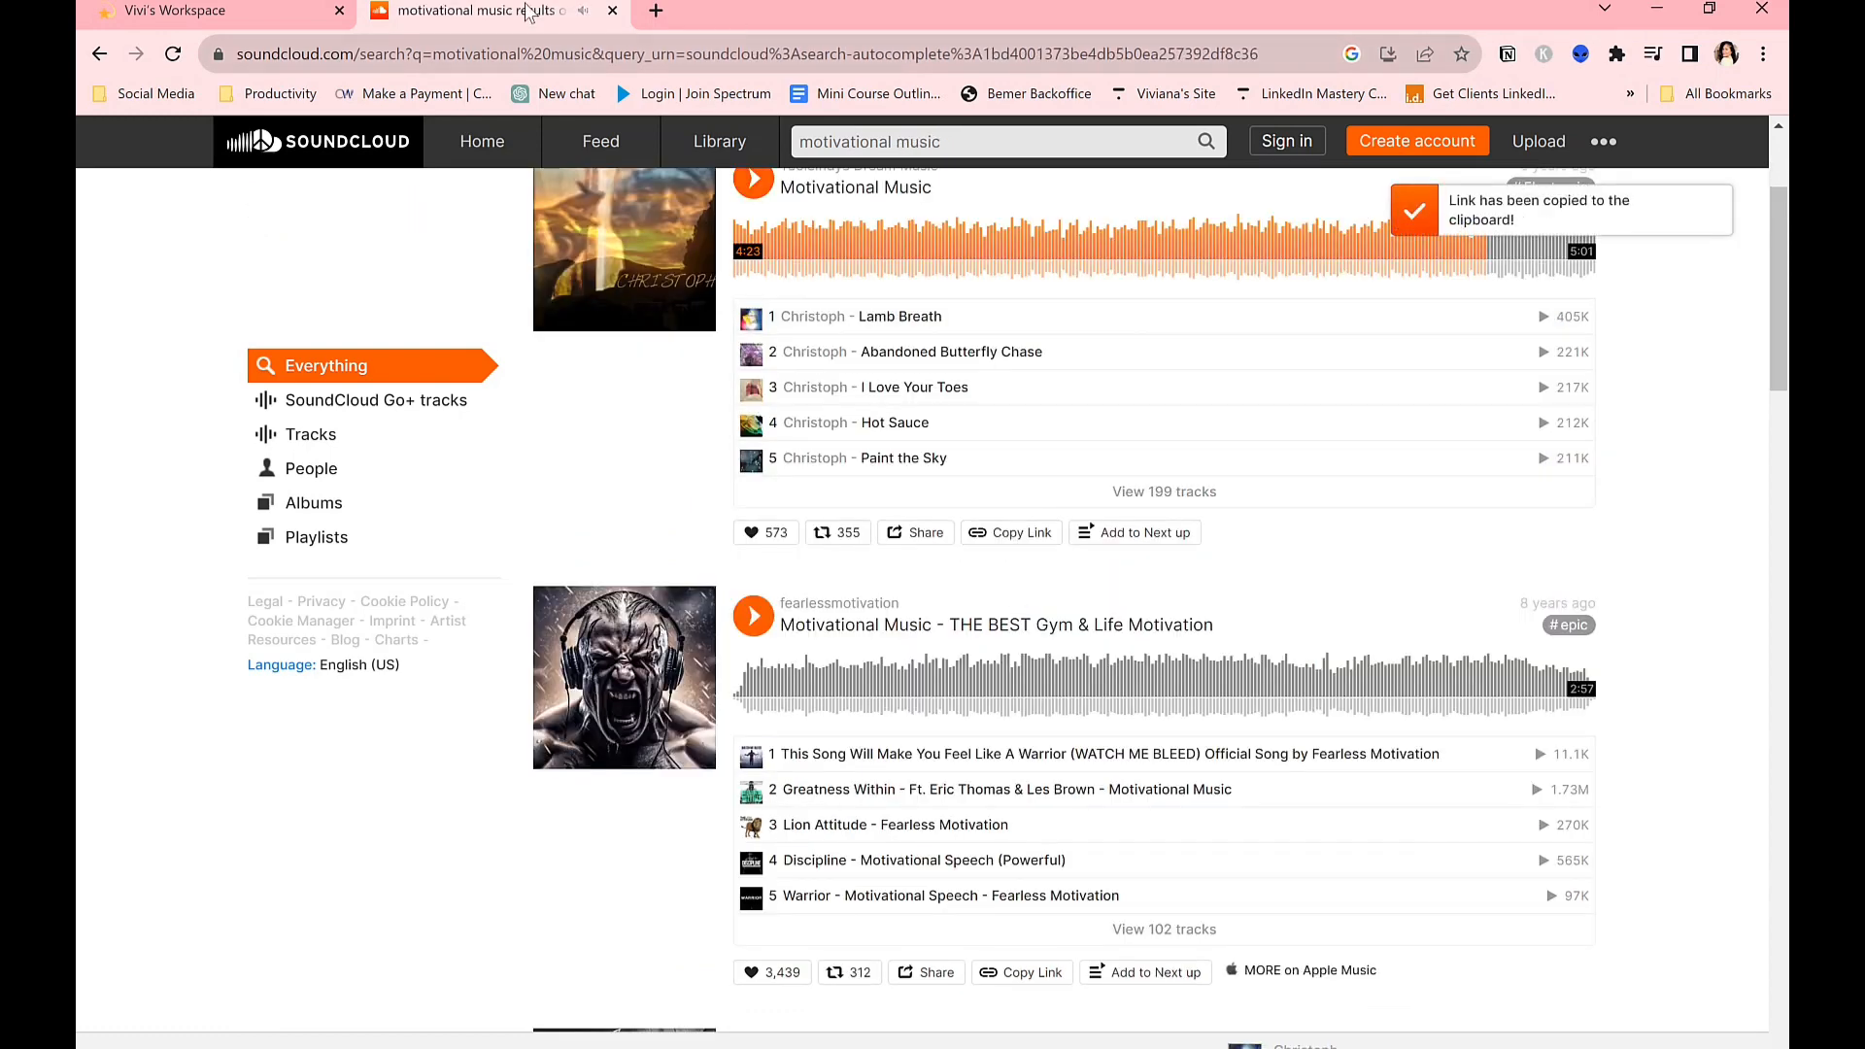
{"action": "left_click", "coordinate": [250, 10]}
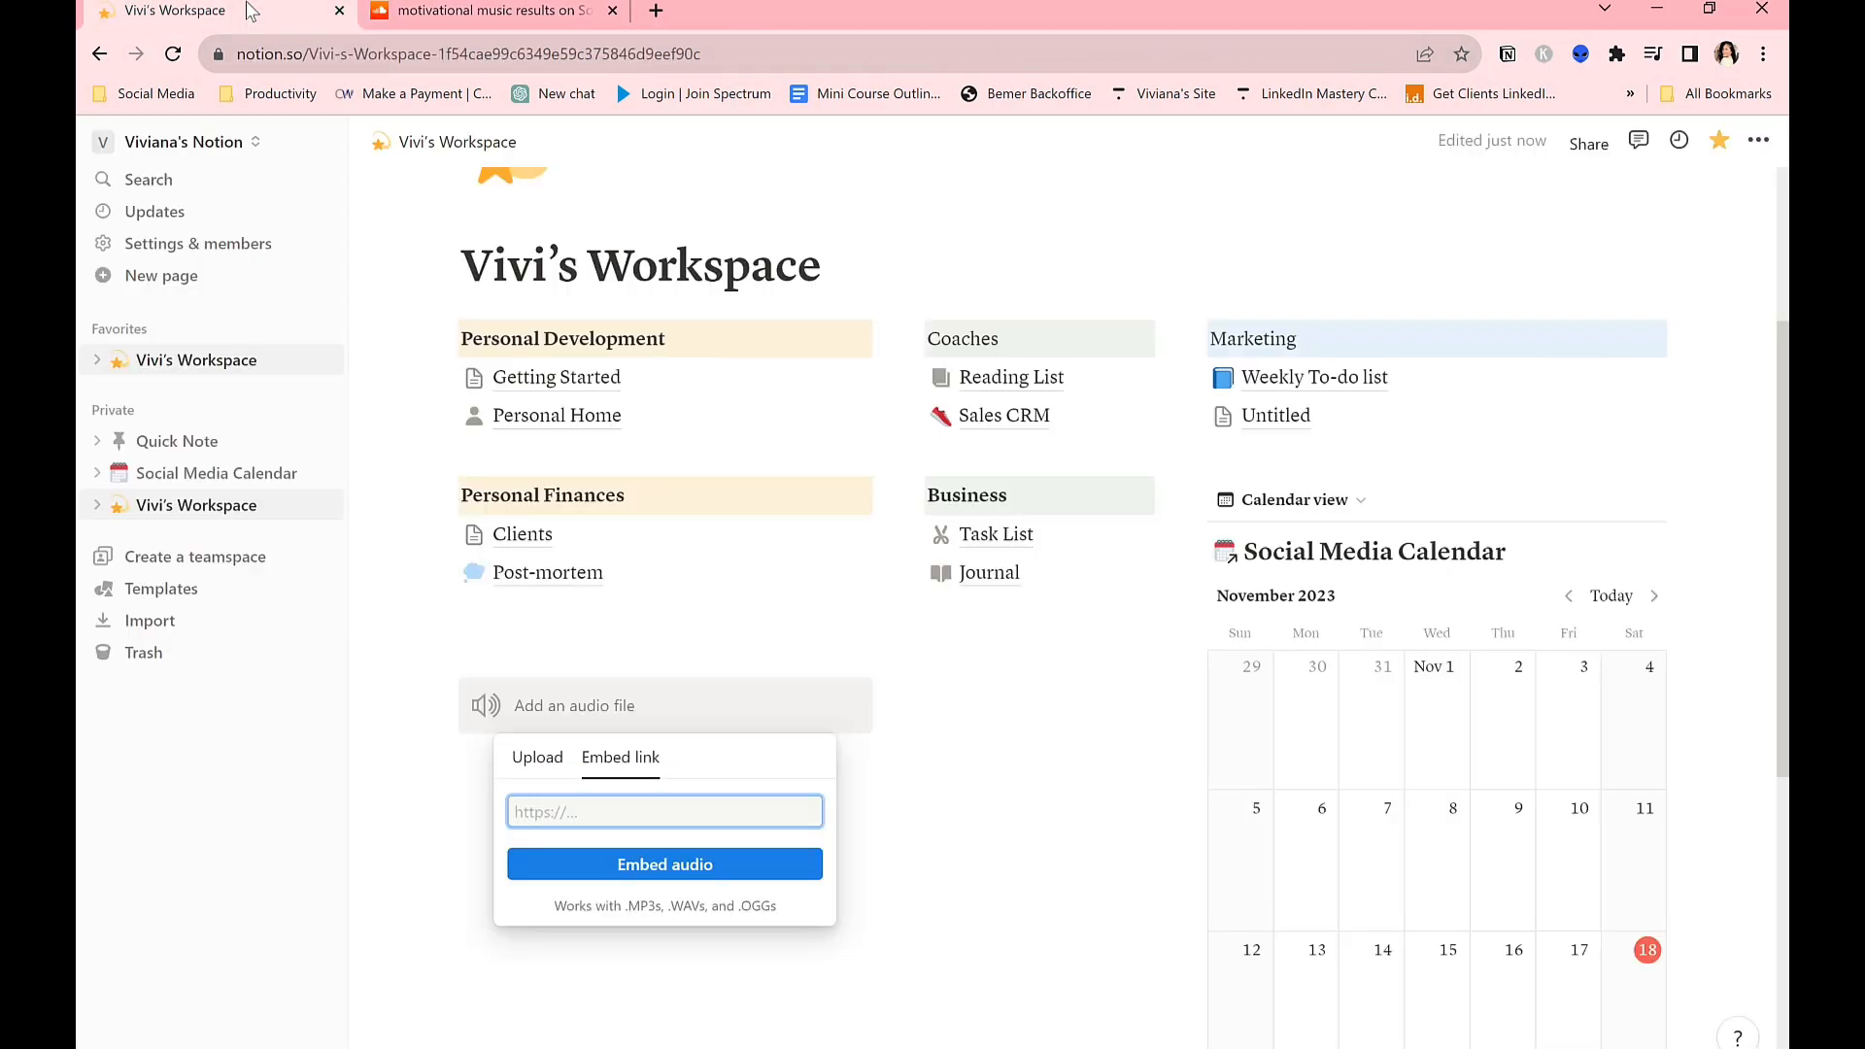
{"action": "key", "text": "ctrl+v"}
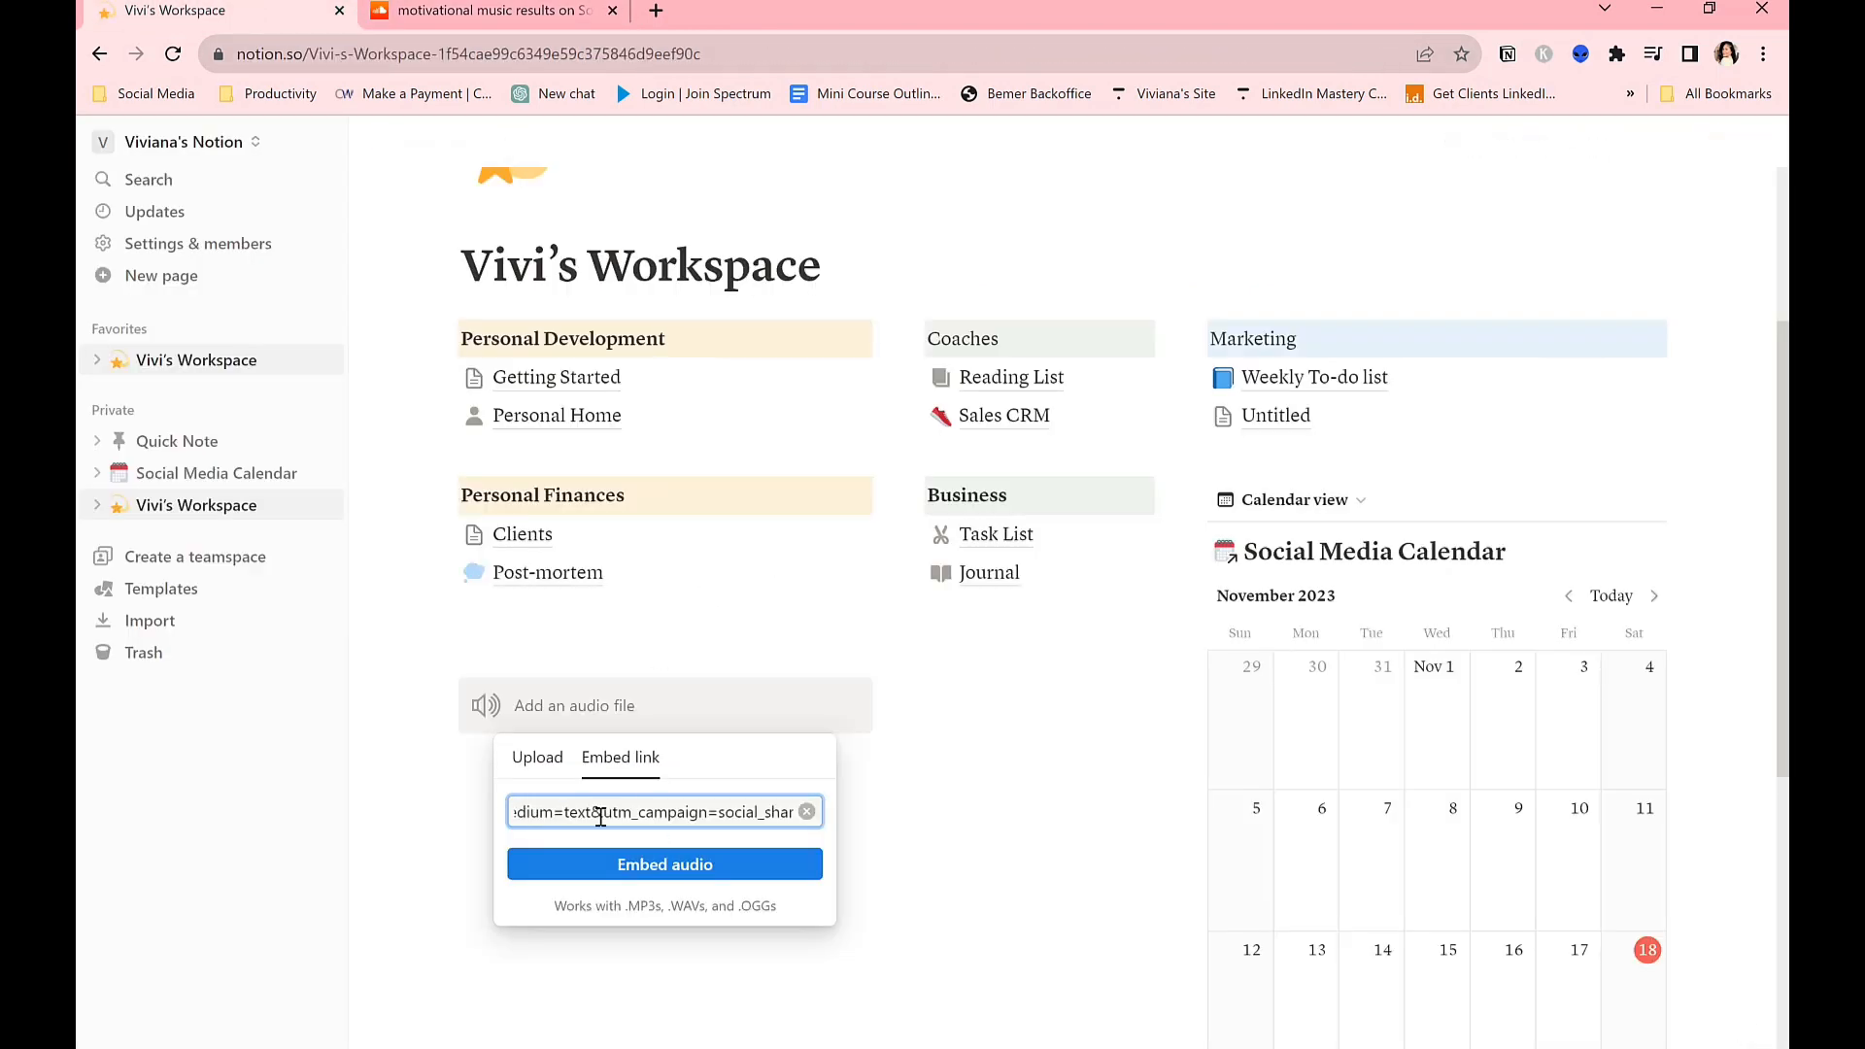
{"action": "left_click", "coordinate": [584, 871]}
Browse the tracks in the embedded Motivational Music player, and play and pause the No Wings track.
{"action": "scroll", "coordinate": [874, 845], "scroll_direction": "down", "scroll_amount": 2}
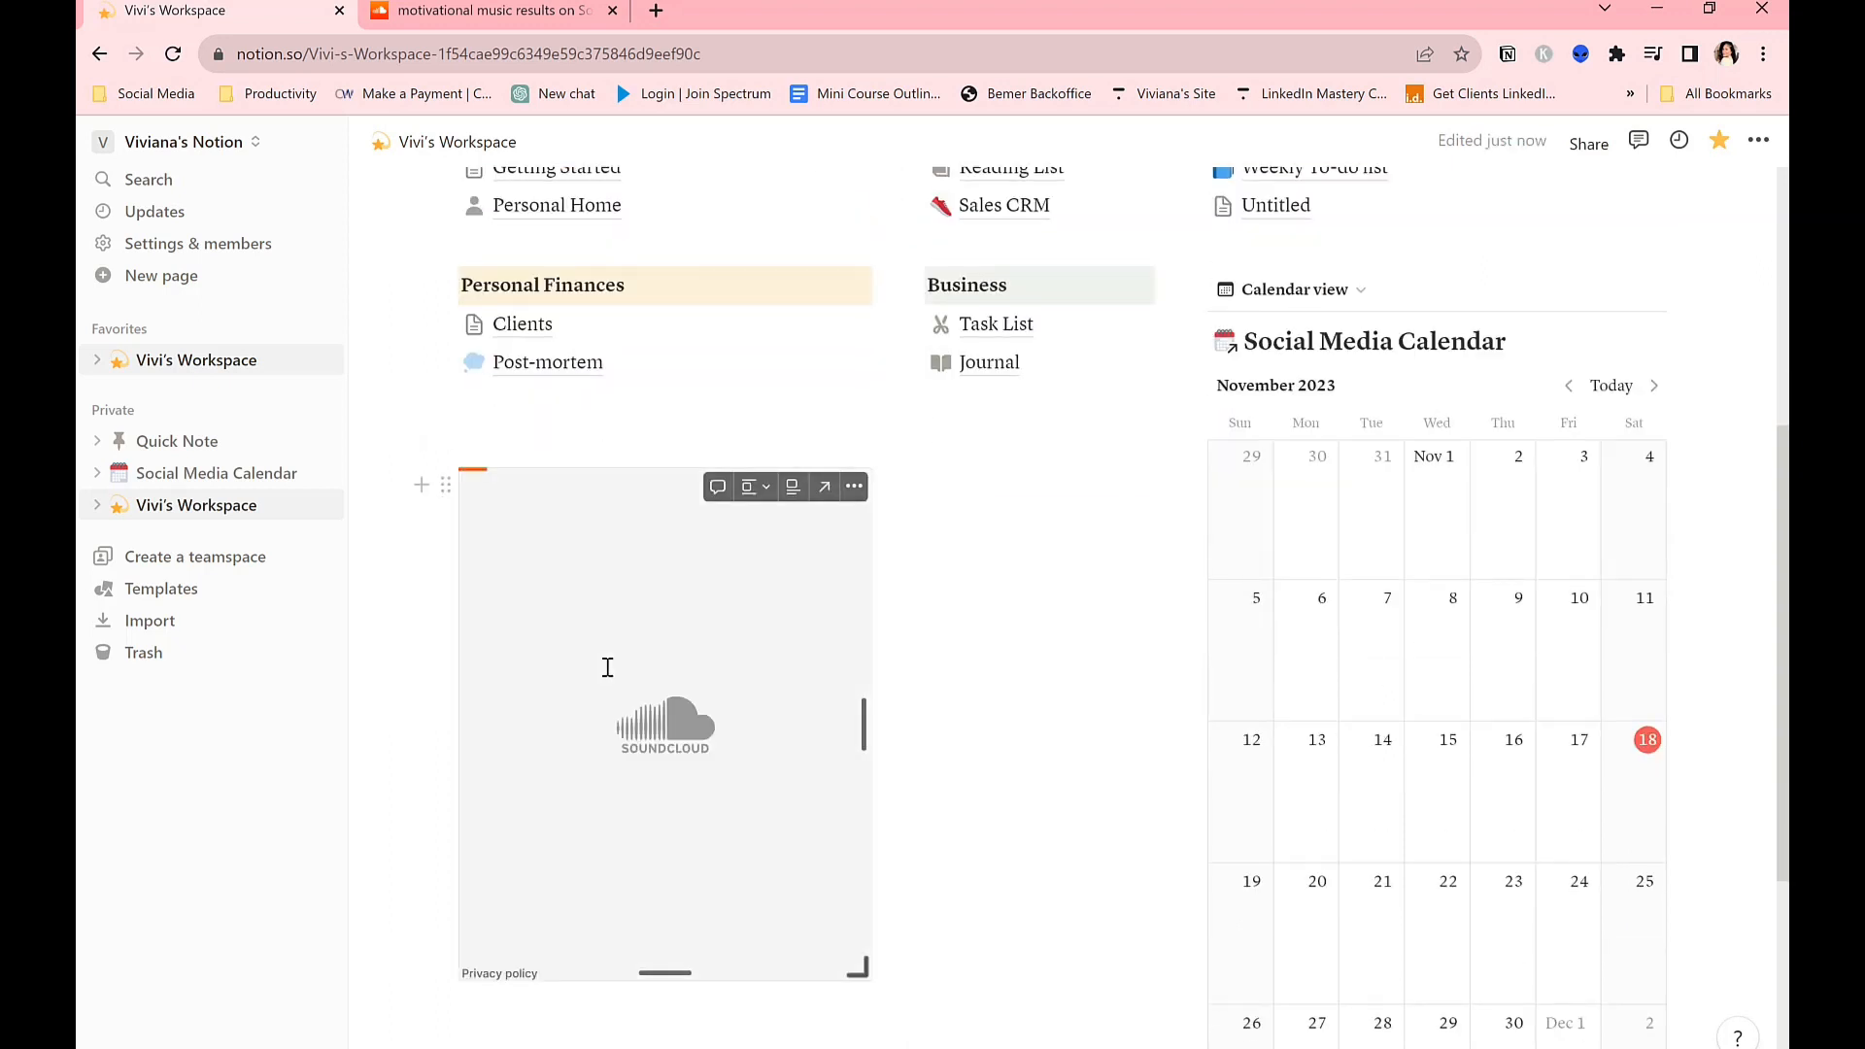
{"action": "scroll", "coordinate": [713, 898], "scroll_direction": "down", "scroll_amount": 8}
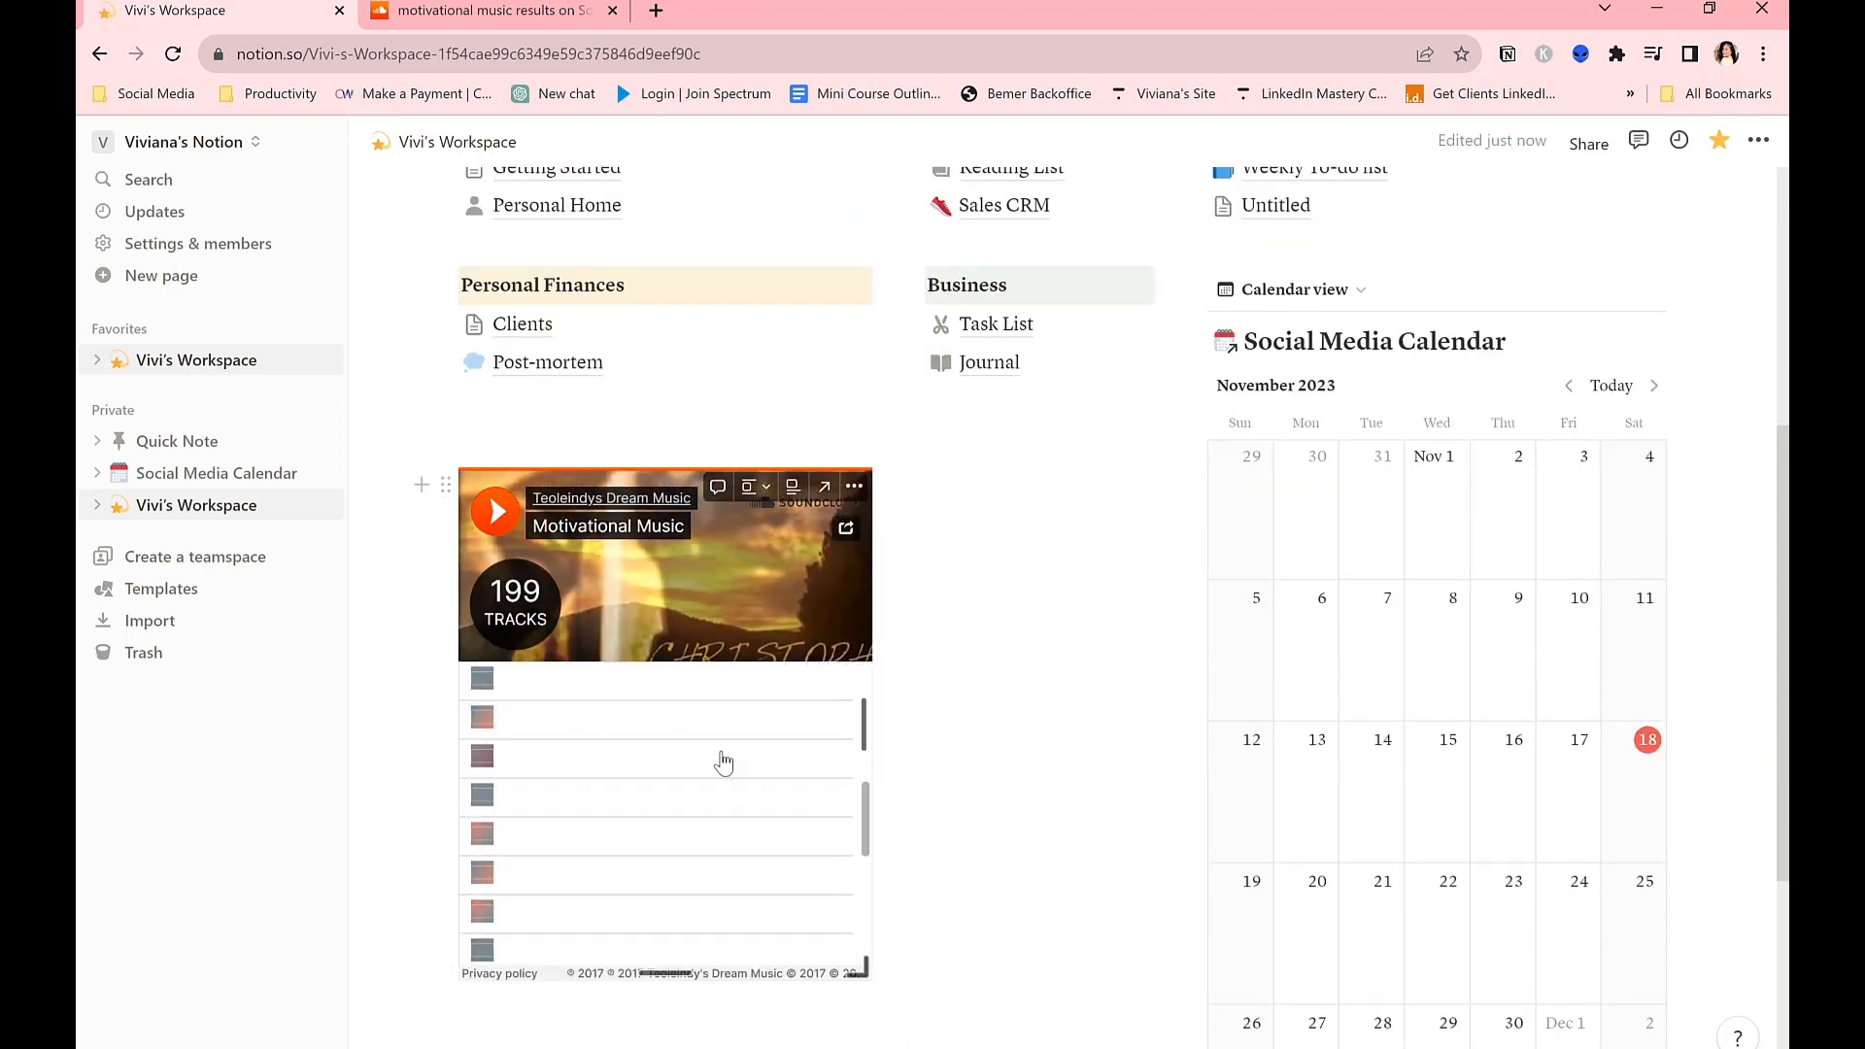
{"action": "scroll", "coordinate": [645, 761], "scroll_direction": "down", "scroll_amount": 6}
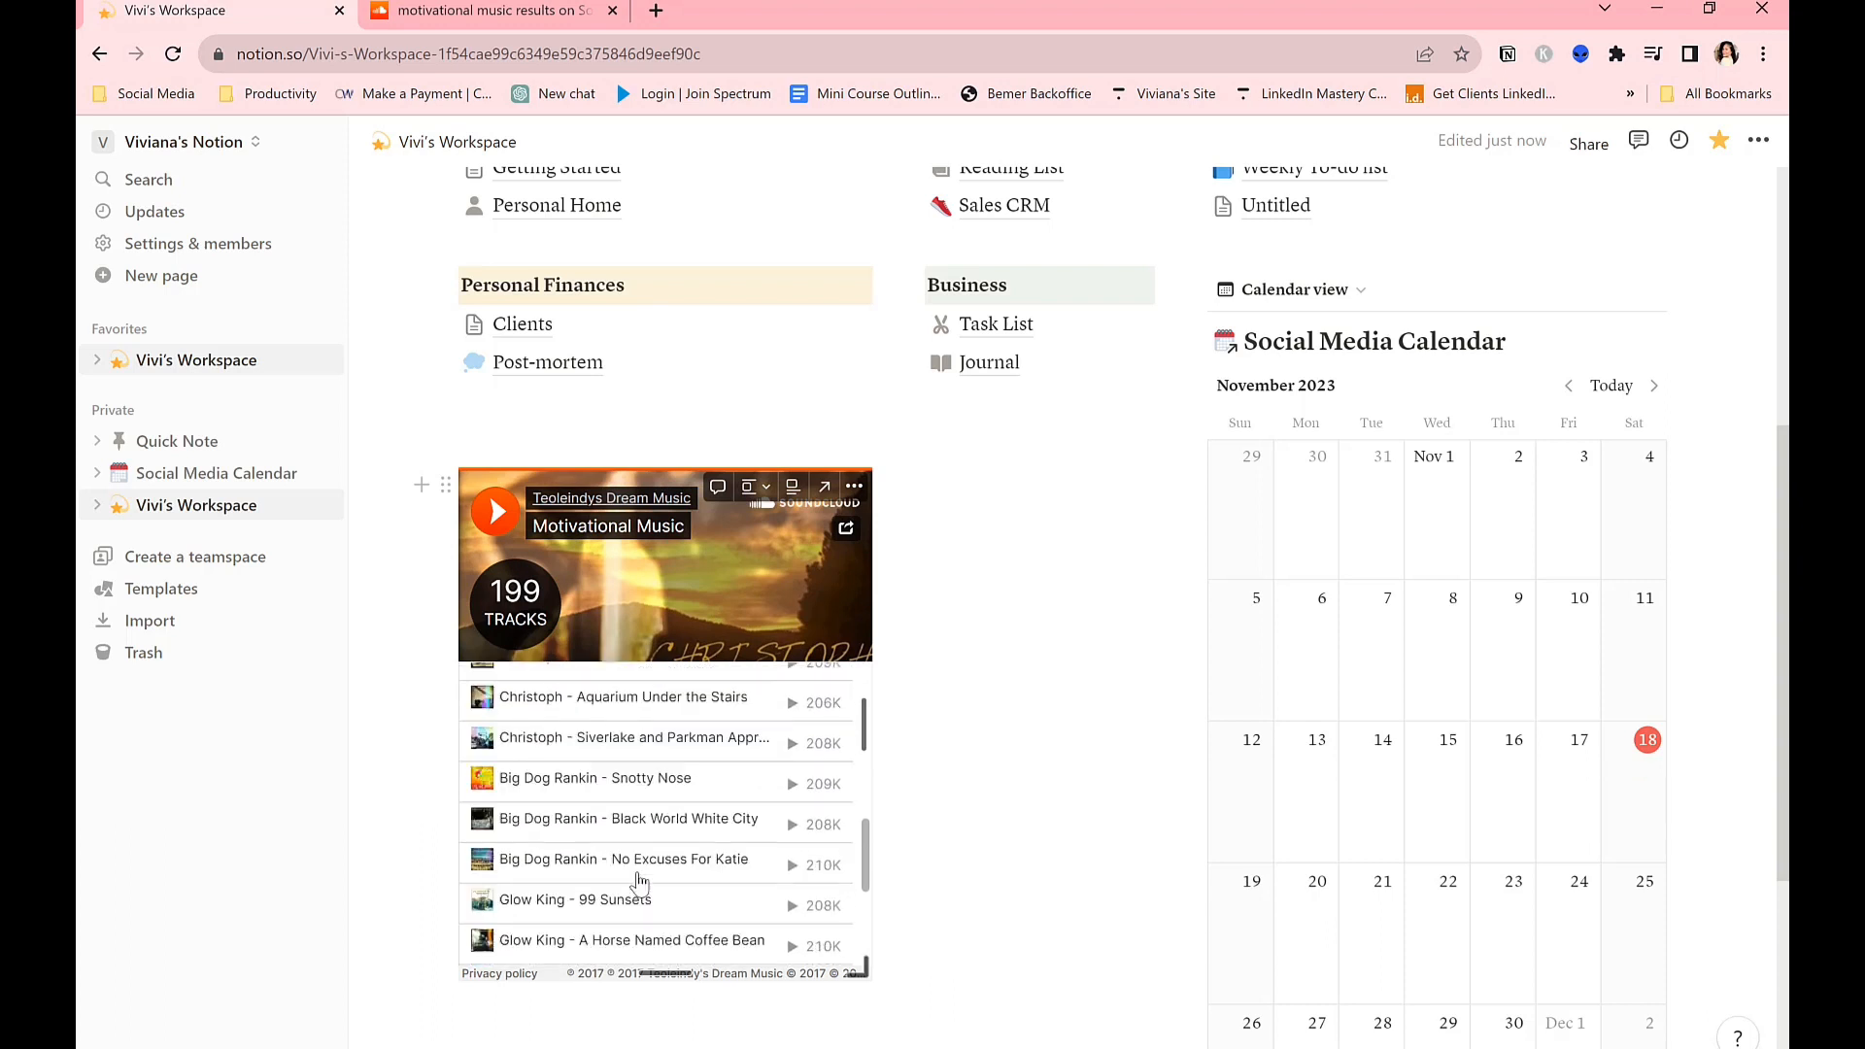
{"action": "scroll", "coordinate": [786, 803], "scroll_direction": "down", "scroll_amount": 3}
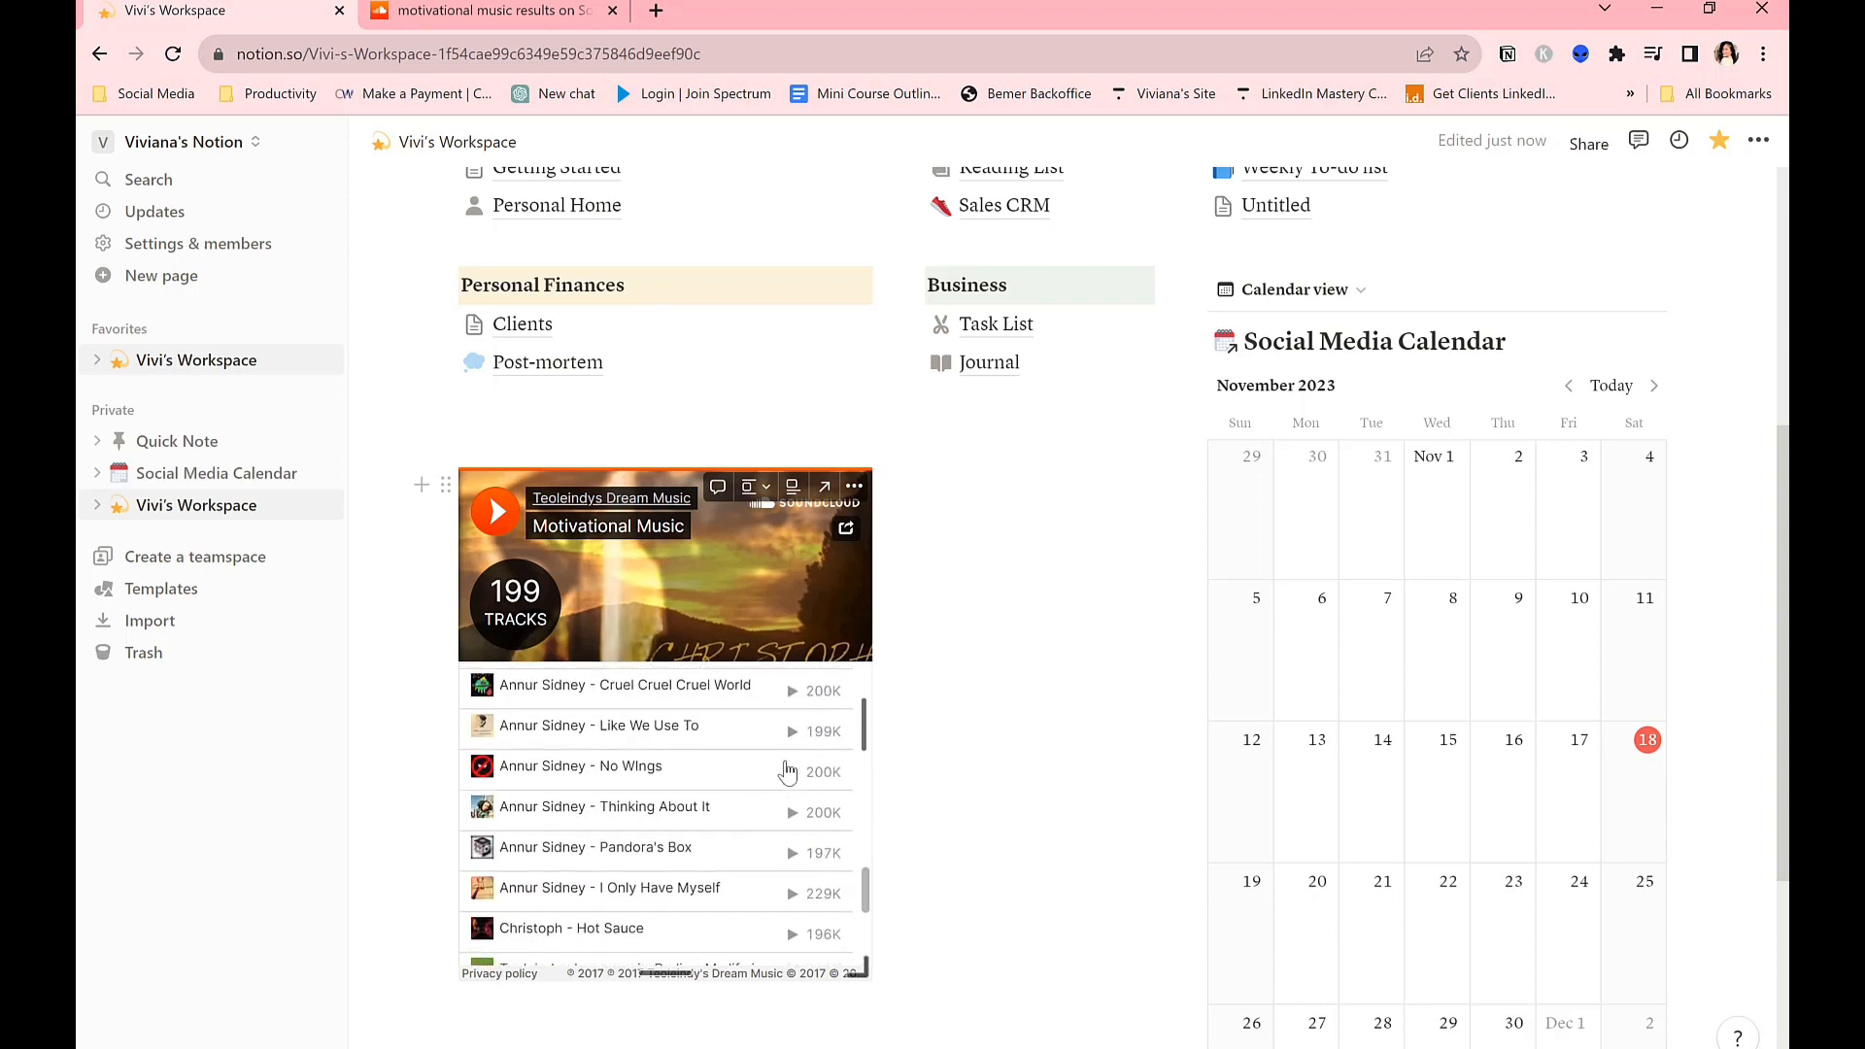
{"action": "left_click", "coordinate": [793, 774]}
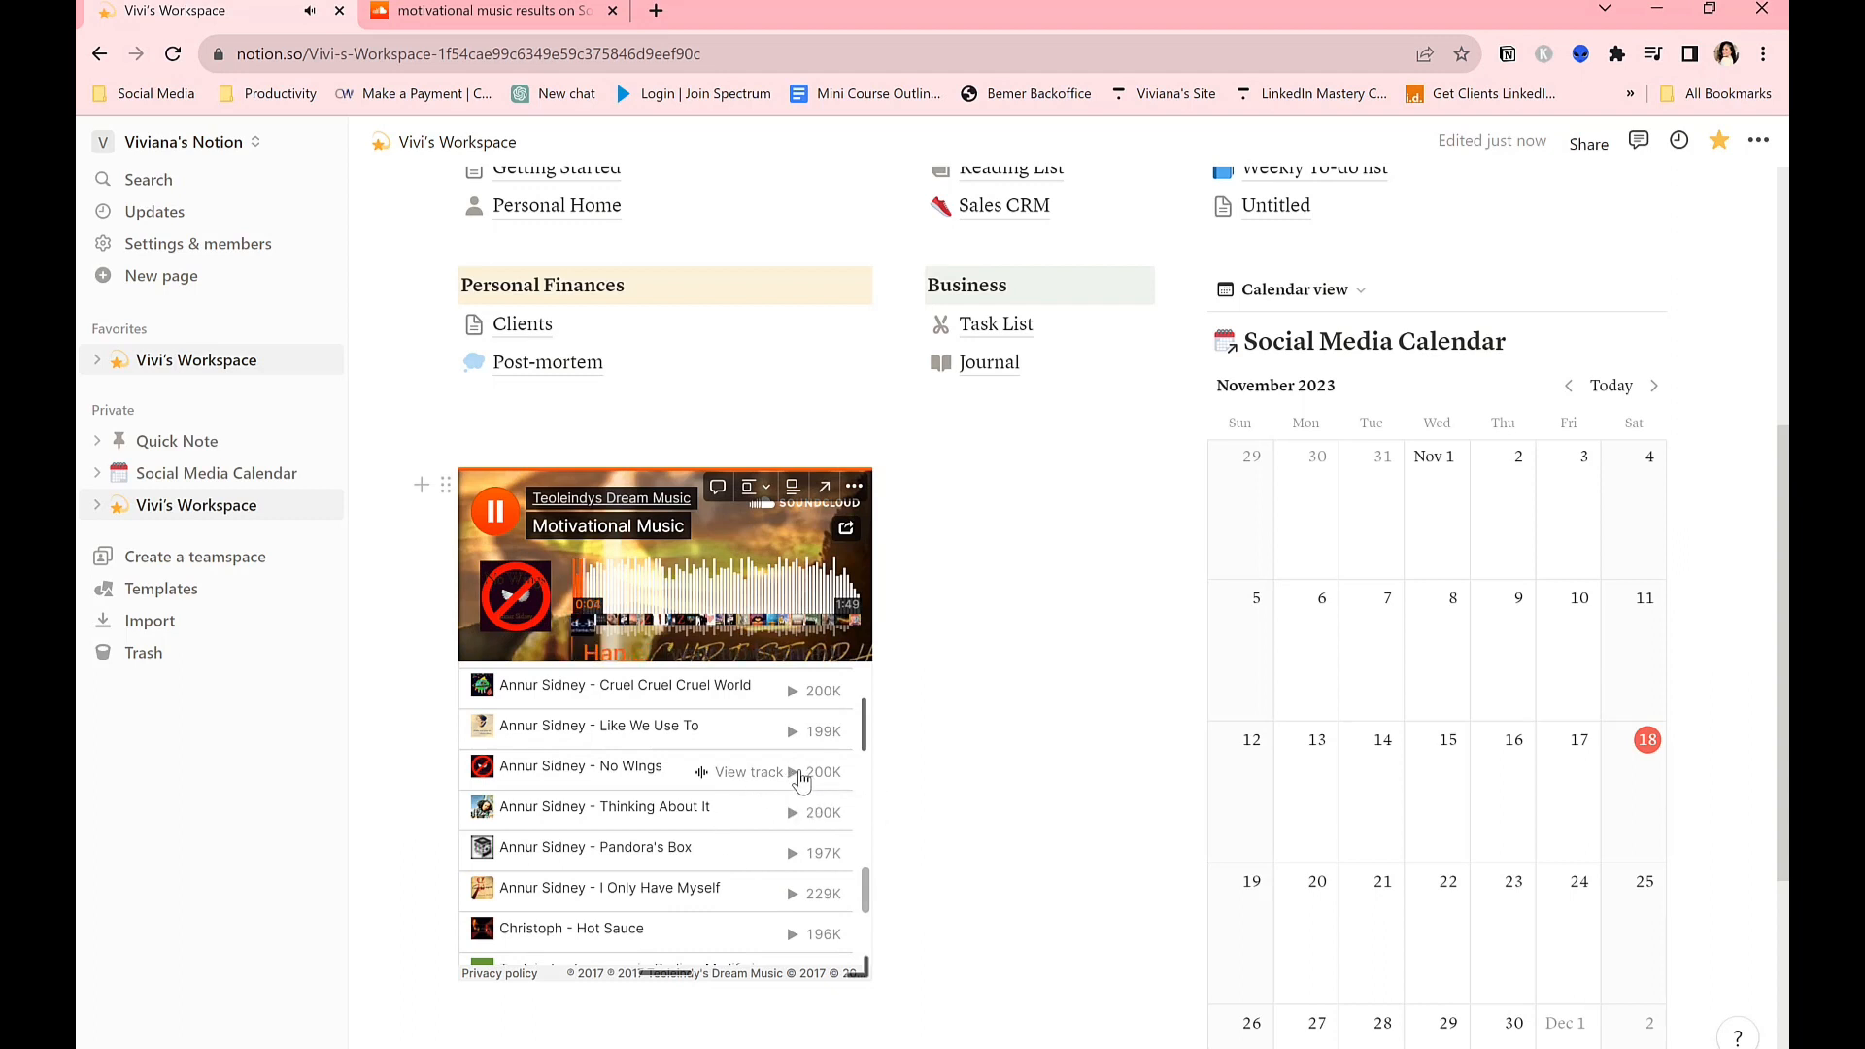
{"action": "left_click", "coordinate": [794, 774]}
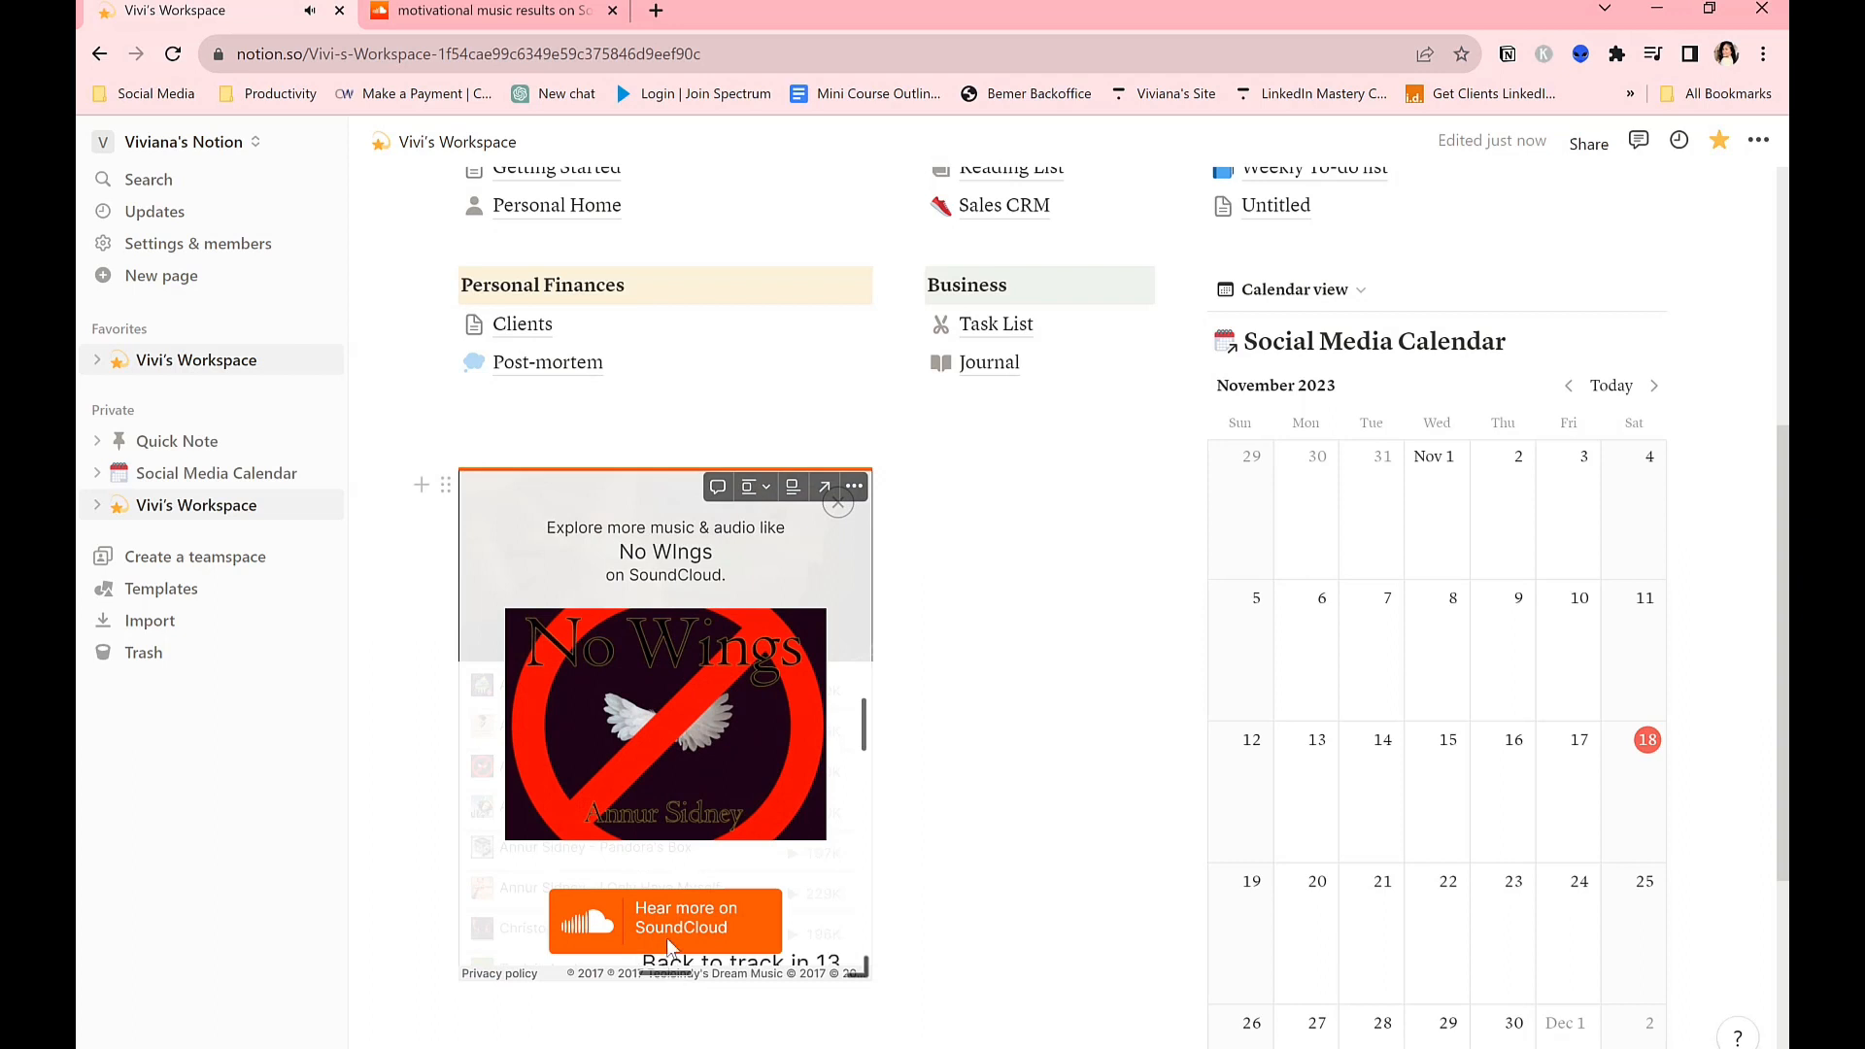
Shorten the embedded Motivational Music player on the workspace page to a compact height.
{"action": "left_click_drag", "start_coordinate": [669, 974], "coordinate": [688, 687]}
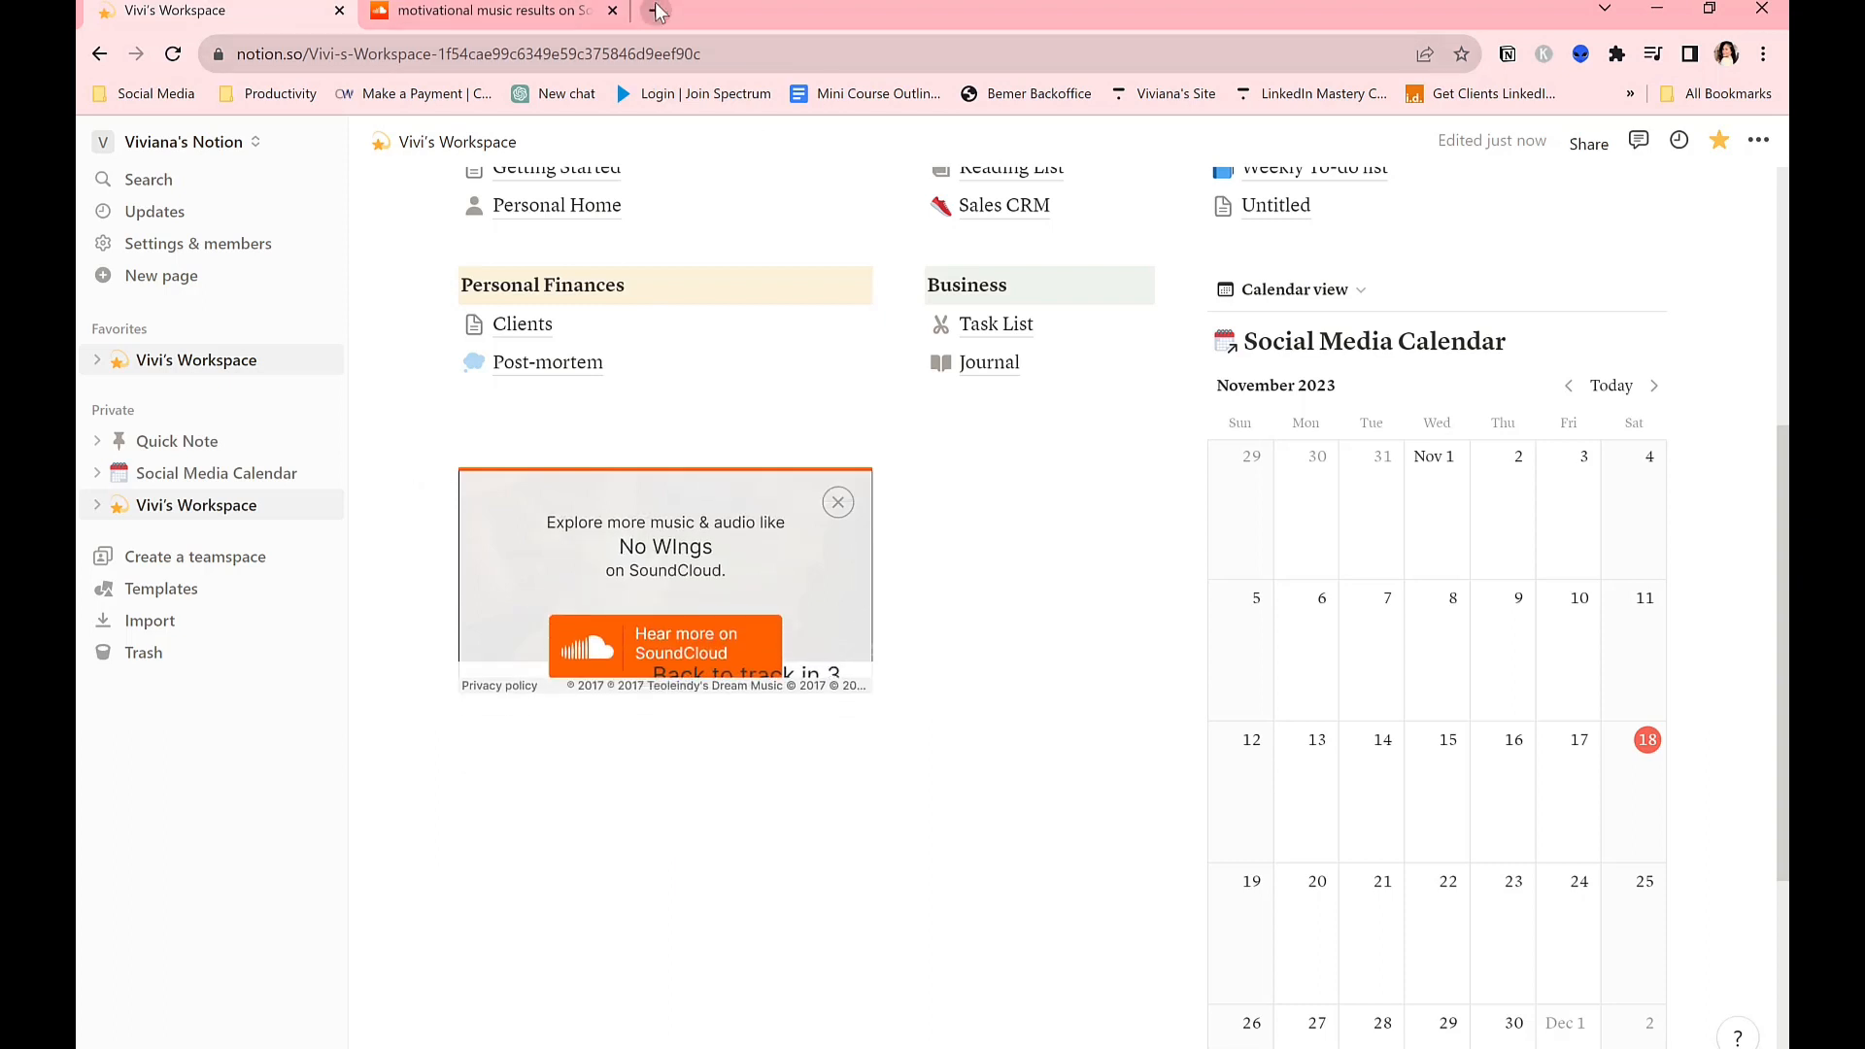
Look up pomodoro in a new browser tab and open the Aesthetic Pomodoro Timer page on studywithme.io.
{"action": "left_click", "coordinate": [655, 11]}
{"action": "left_click", "coordinate": [585, 59]}
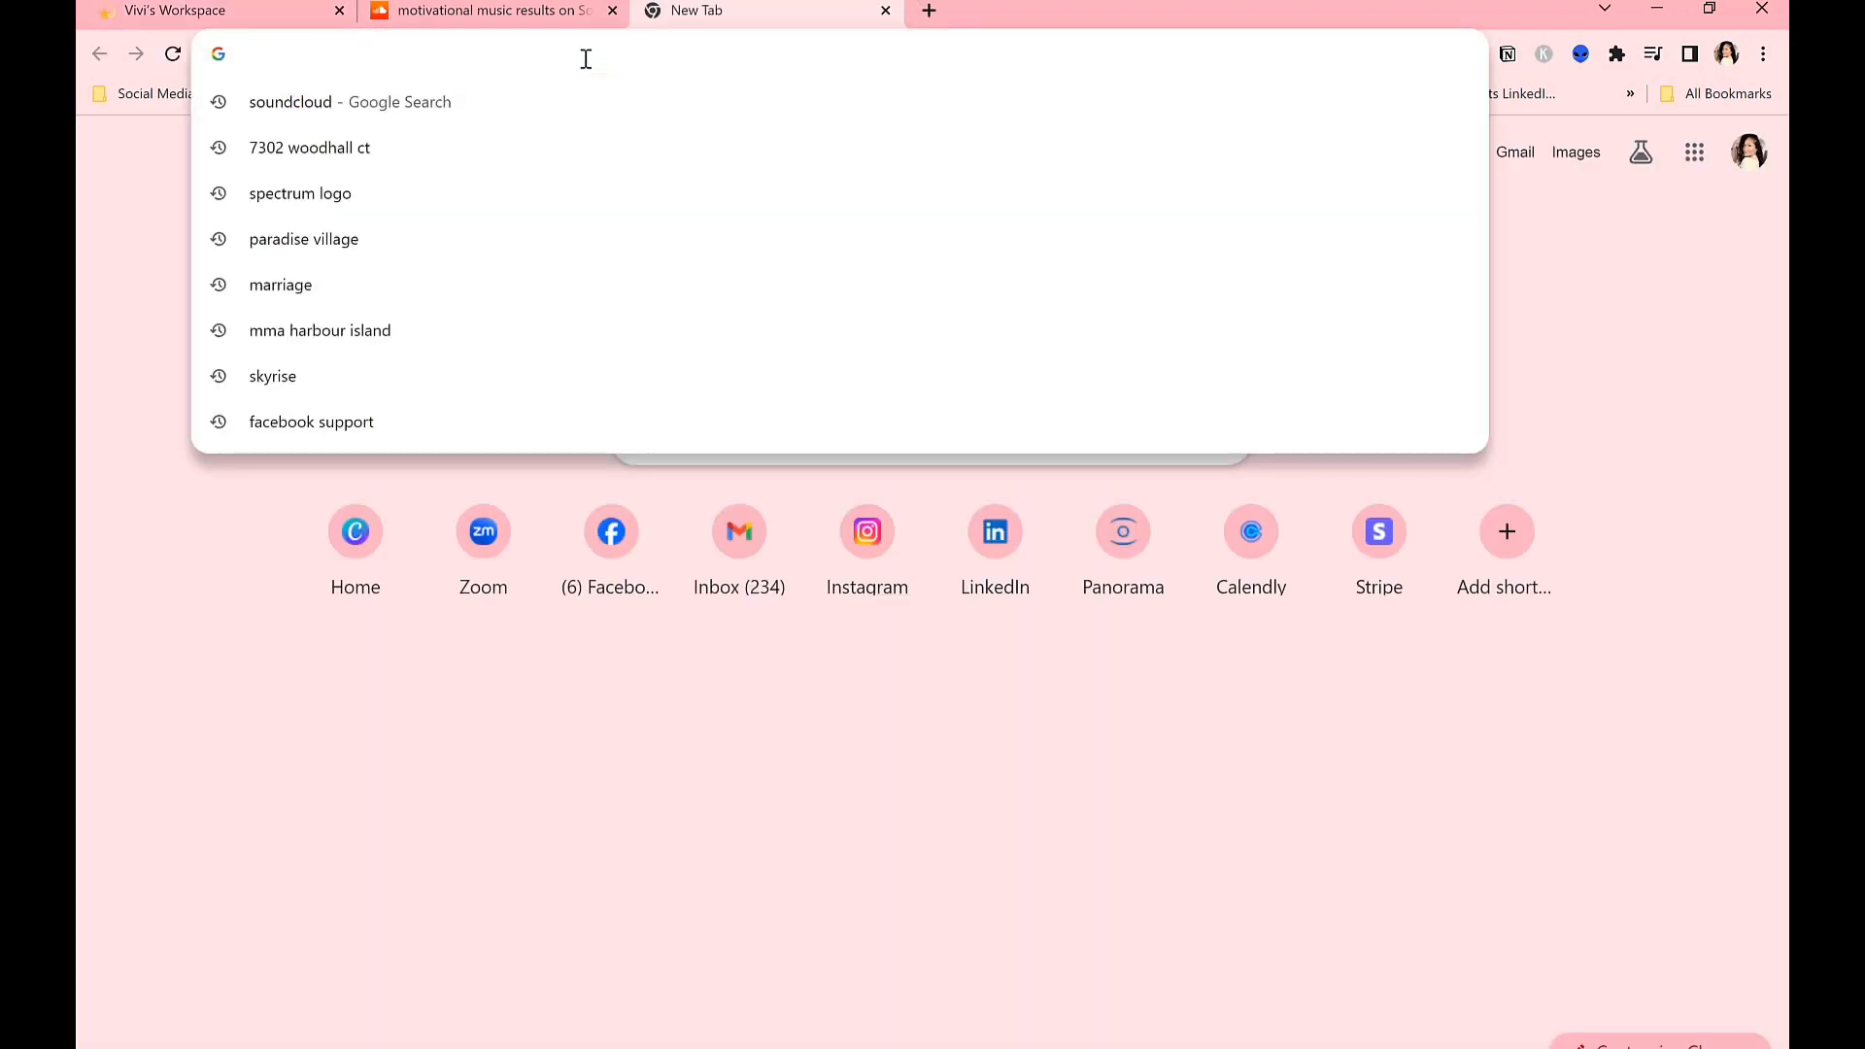
{"action": "type", "text": "promo"}
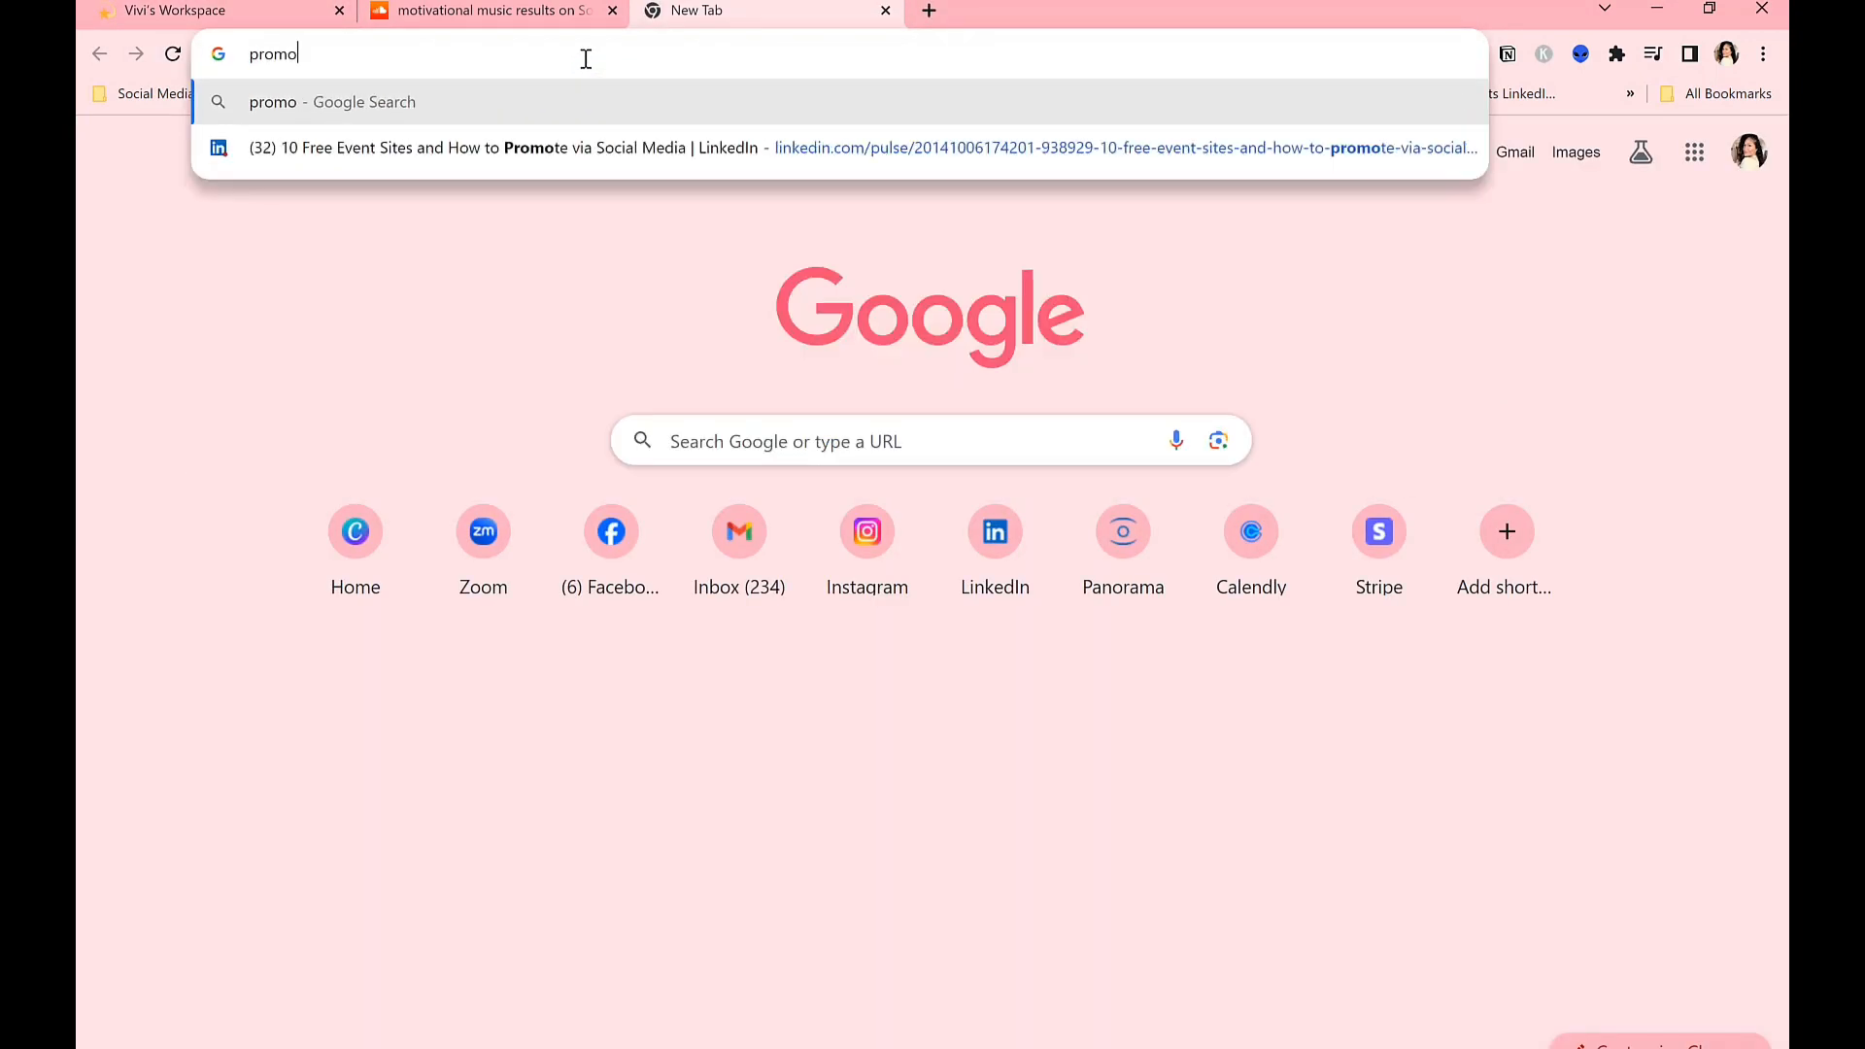
{"action": "type", "text": "do"}
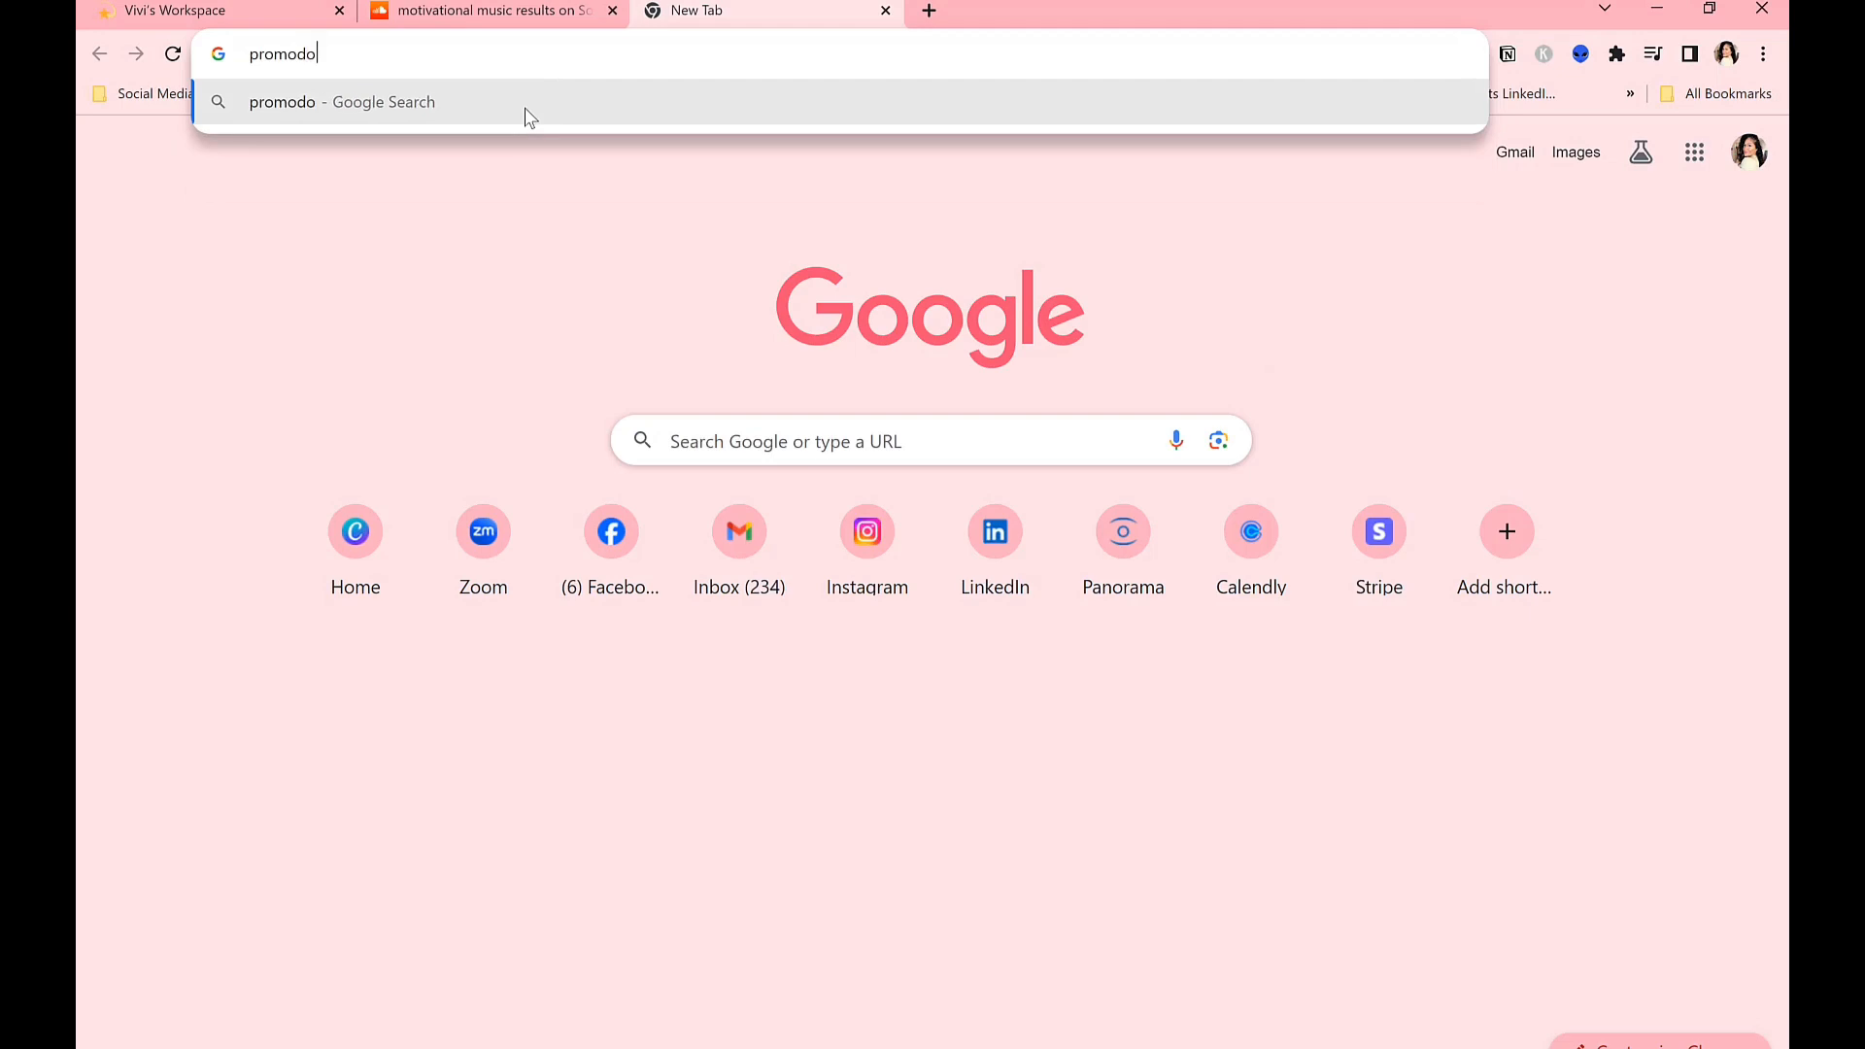
{"action": "key", "text": "BackSpace"}
{"action": "key", "text": "BackSpace"}
{"action": "key", "text": "BackSpace"}
{"action": "key", "text": "BackSpace"}
{"action": "key", "text": "BackSpace"}
{"action": "key", "text": "BackSpace"}
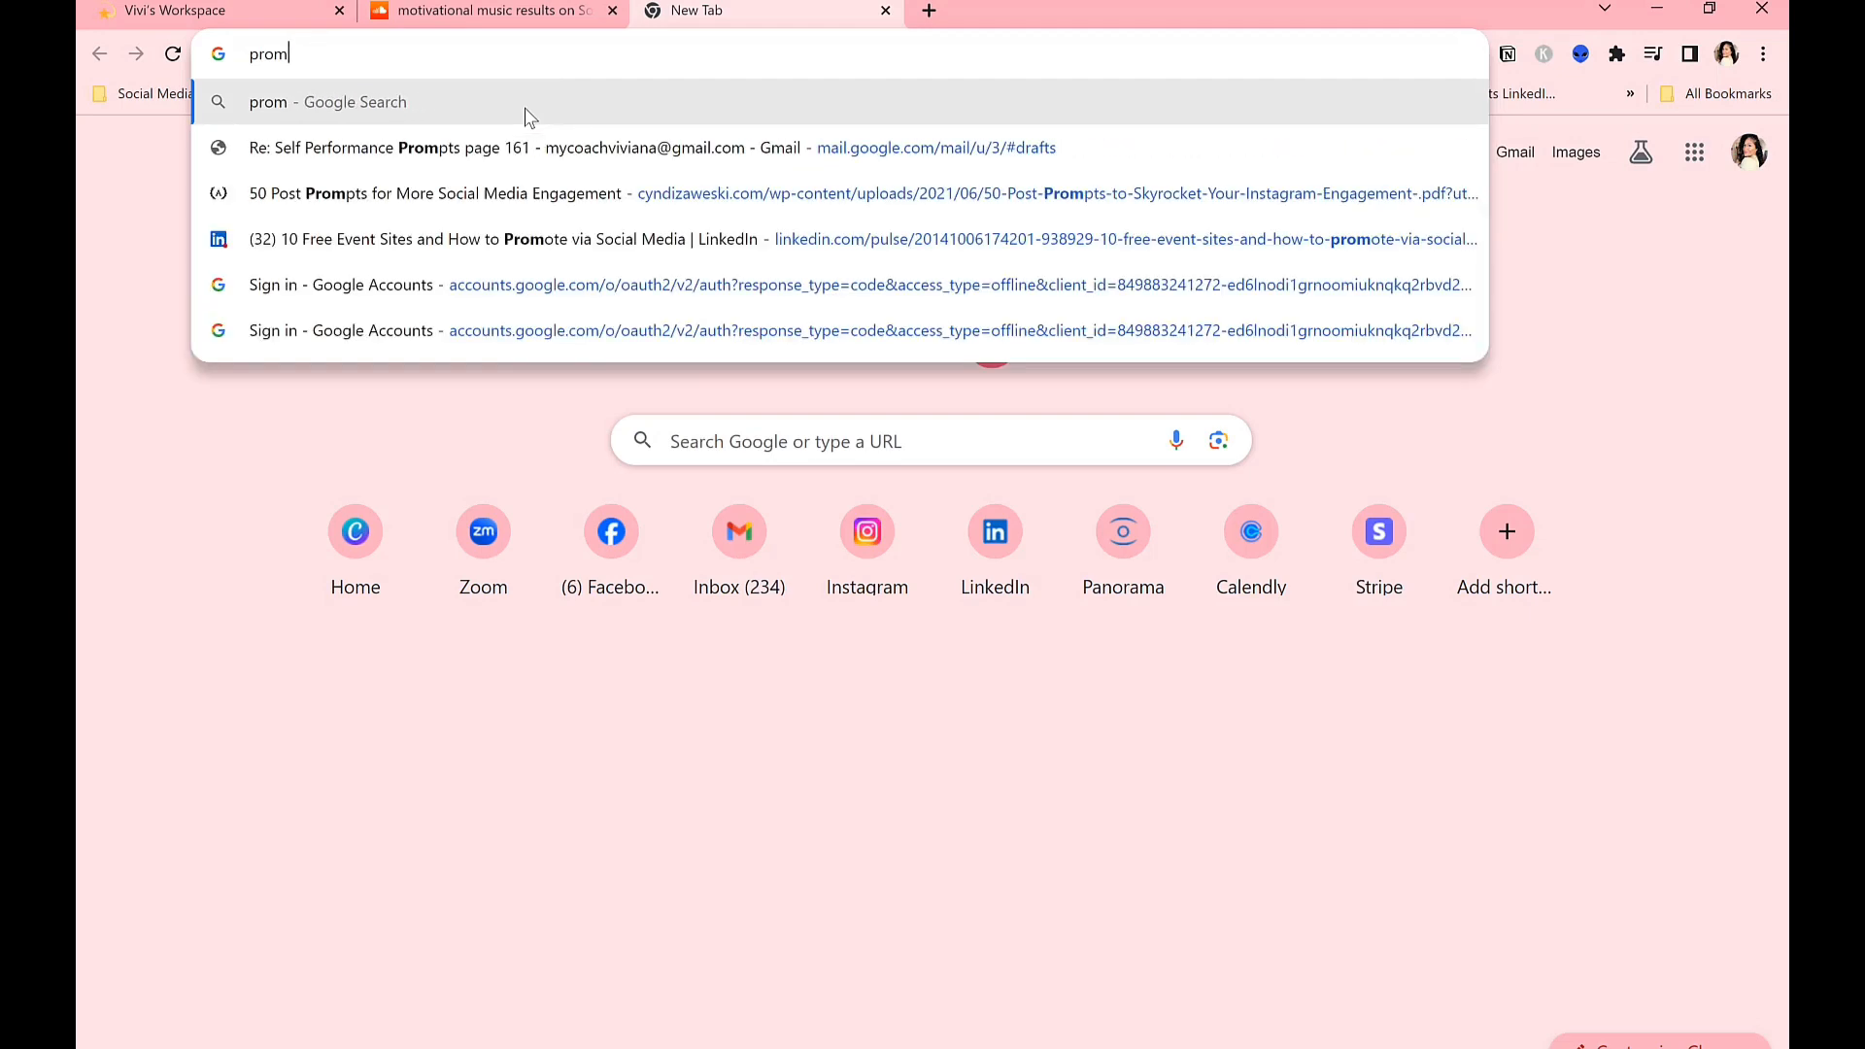
{"action": "type", "text": "omod"}
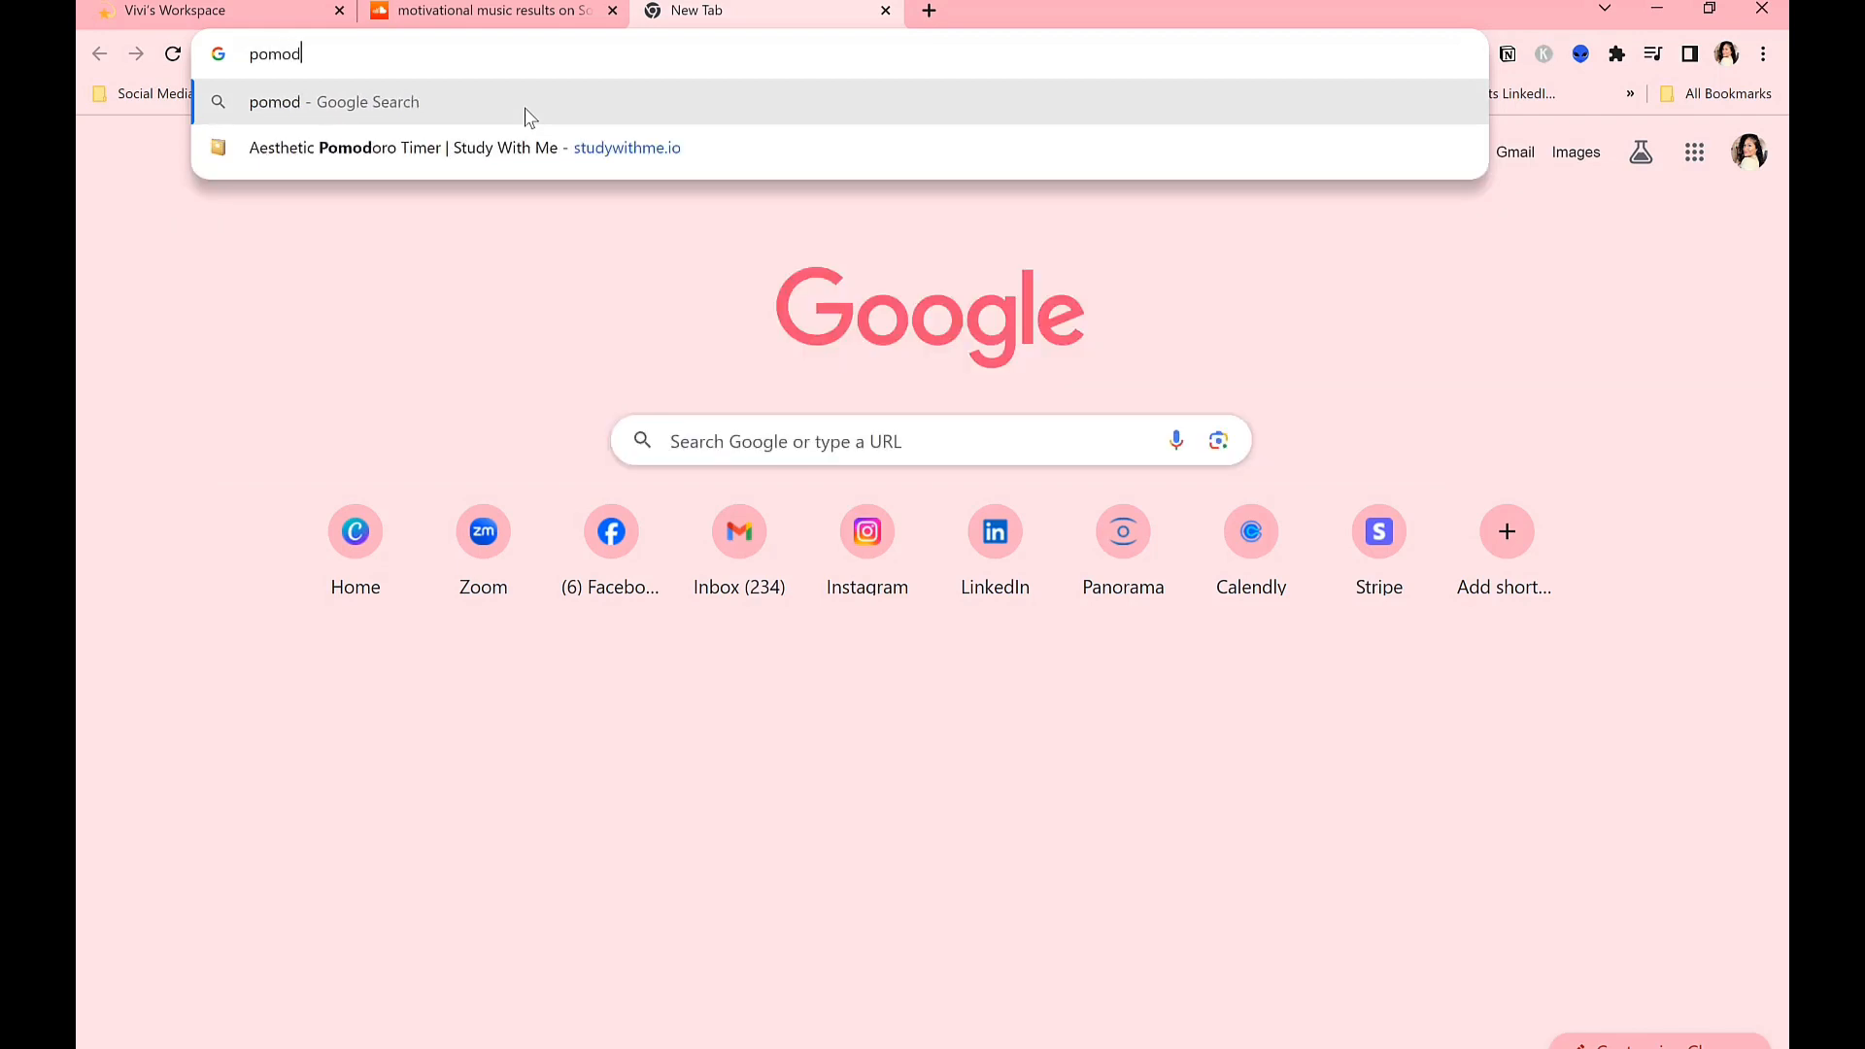
{"action": "left_click", "coordinate": [455, 155]}
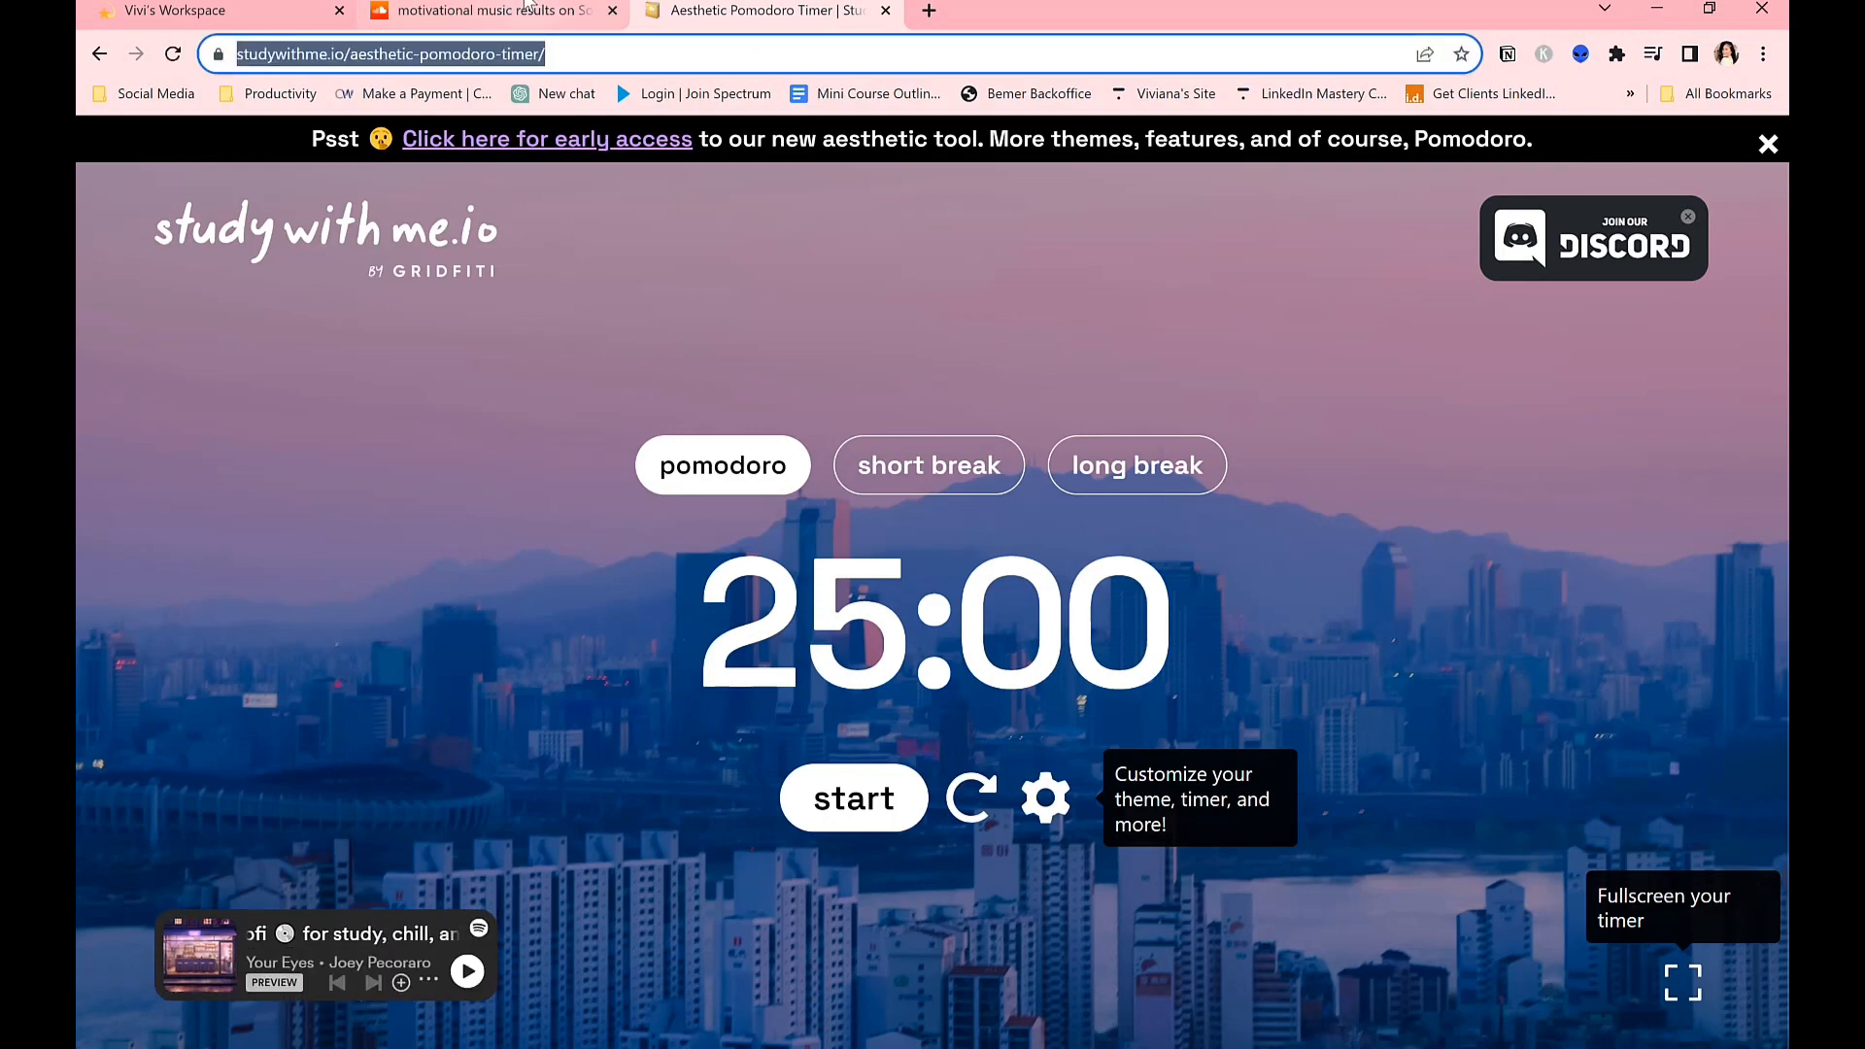
{"action": "left_click", "coordinate": [486, 11]}
{"action": "left_click", "coordinate": [242, 10]}
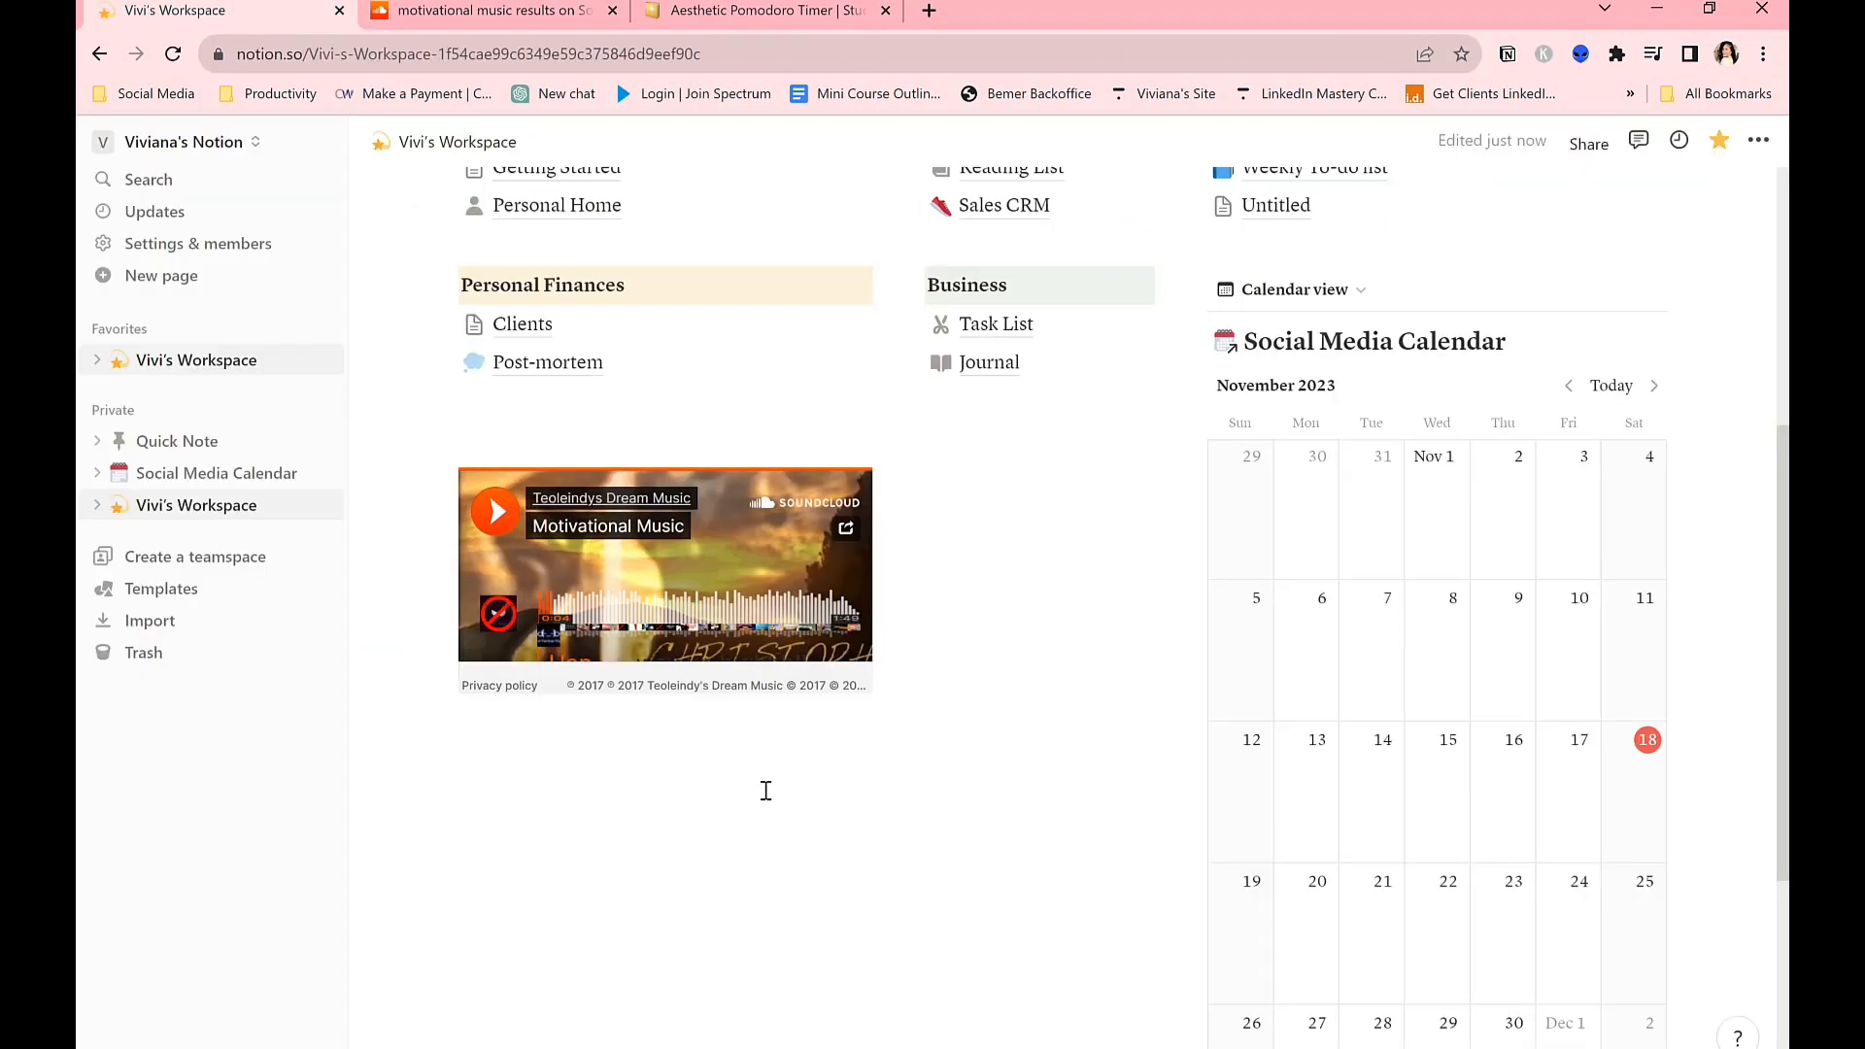
{"action": "left_click", "coordinate": [766, 790]}
{"action": "scroll", "coordinate": [765, 790], "scroll_direction": "up", "scroll_amount": 2}
{"action": "type", "text": "https://studywithme.io/aesthetic-pomodoro-timer/"}
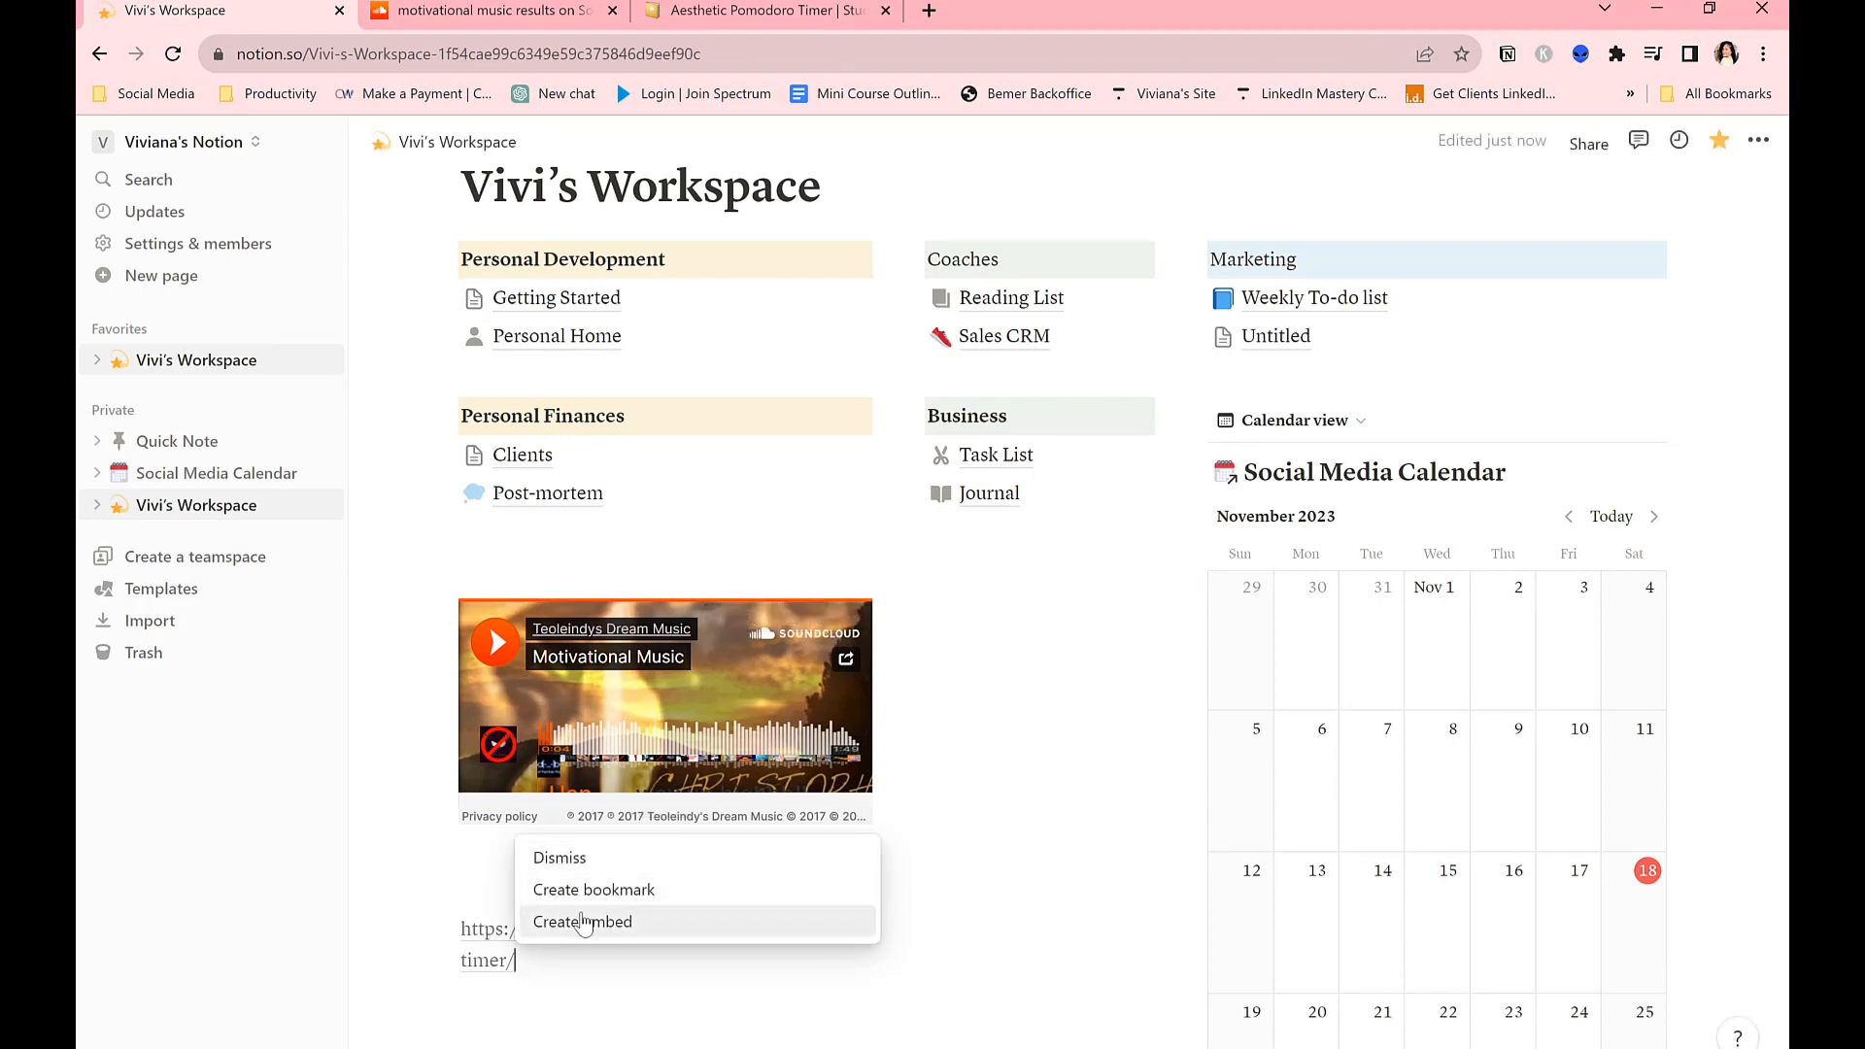
{"action": "left_click", "coordinate": [610, 922]}
{"action": "scroll", "coordinate": [857, 732], "scroll_direction": "down", "scroll_amount": 3}
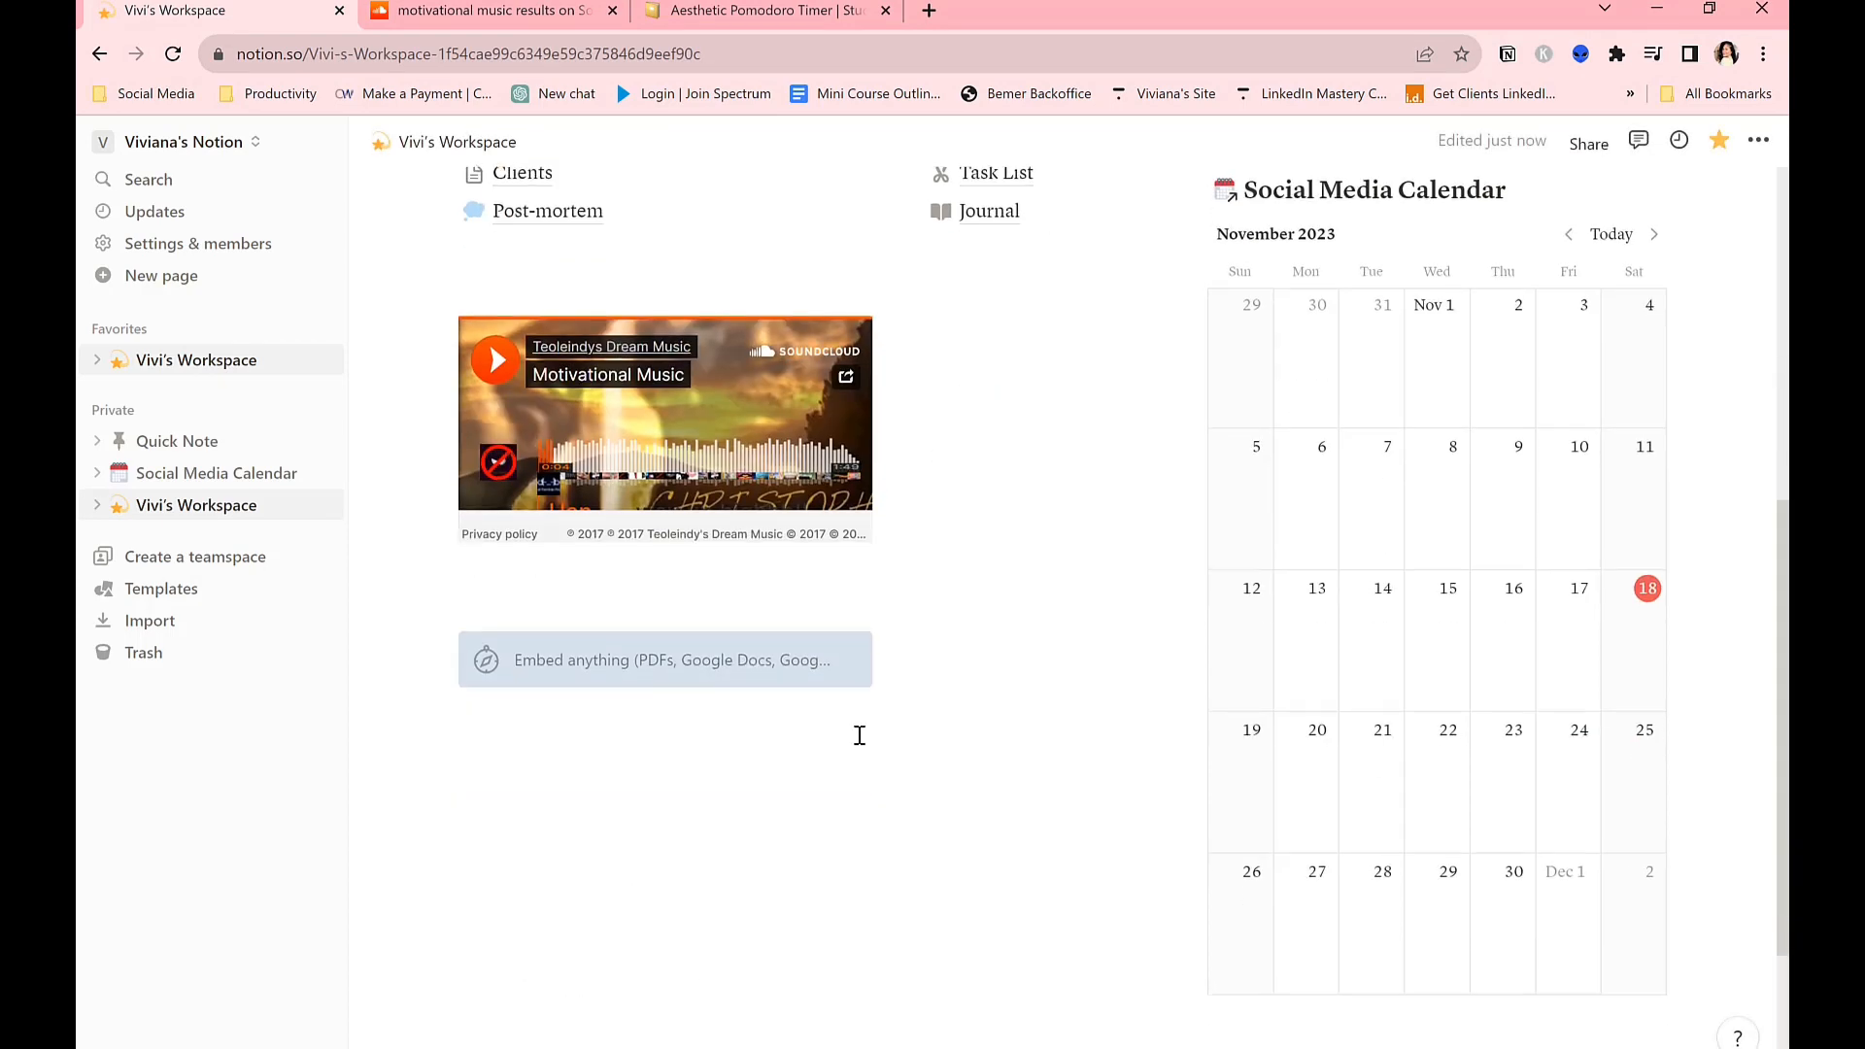
{"action": "scroll", "coordinate": [932, 754], "scroll_direction": "down", "scroll_amount": 3}
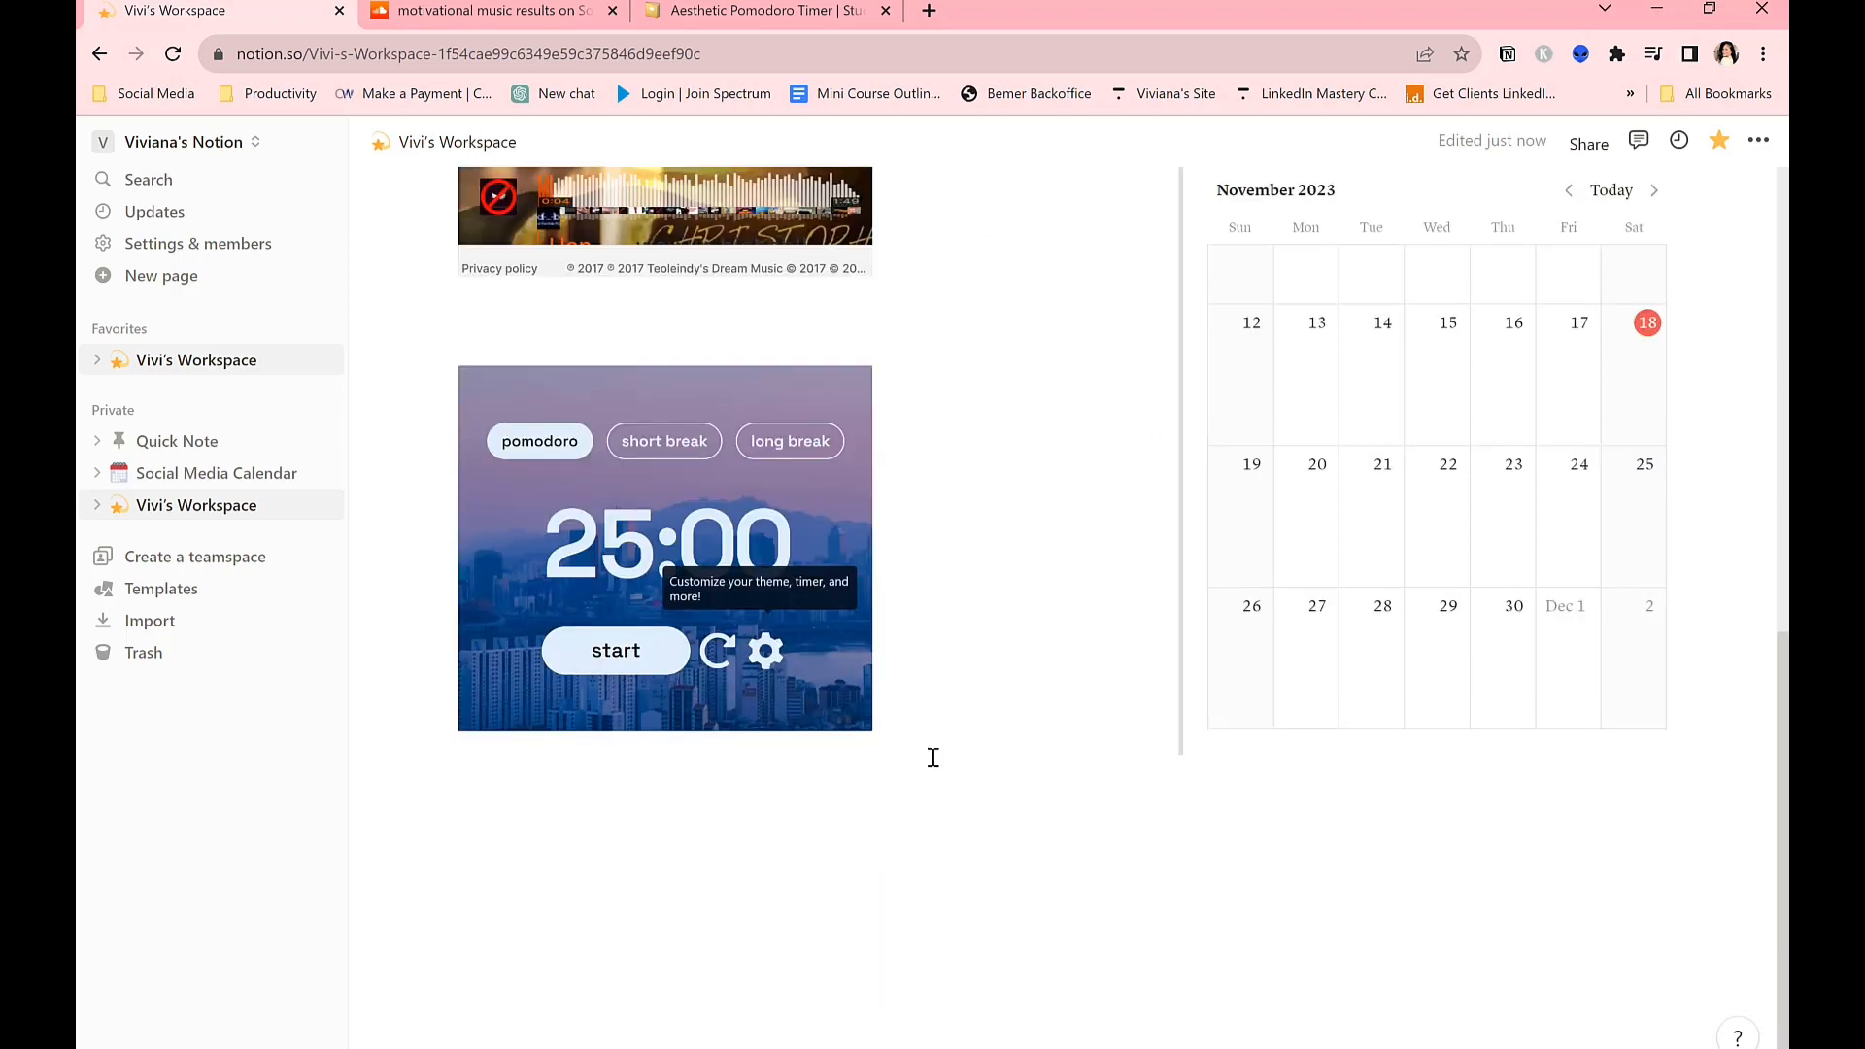
{"action": "scroll", "coordinate": [883, 378], "scroll_direction": "up", "scroll_amount": 10}
{"action": "scroll", "coordinate": [790, 737], "scroll_direction": "down", "scroll_amount": 3}
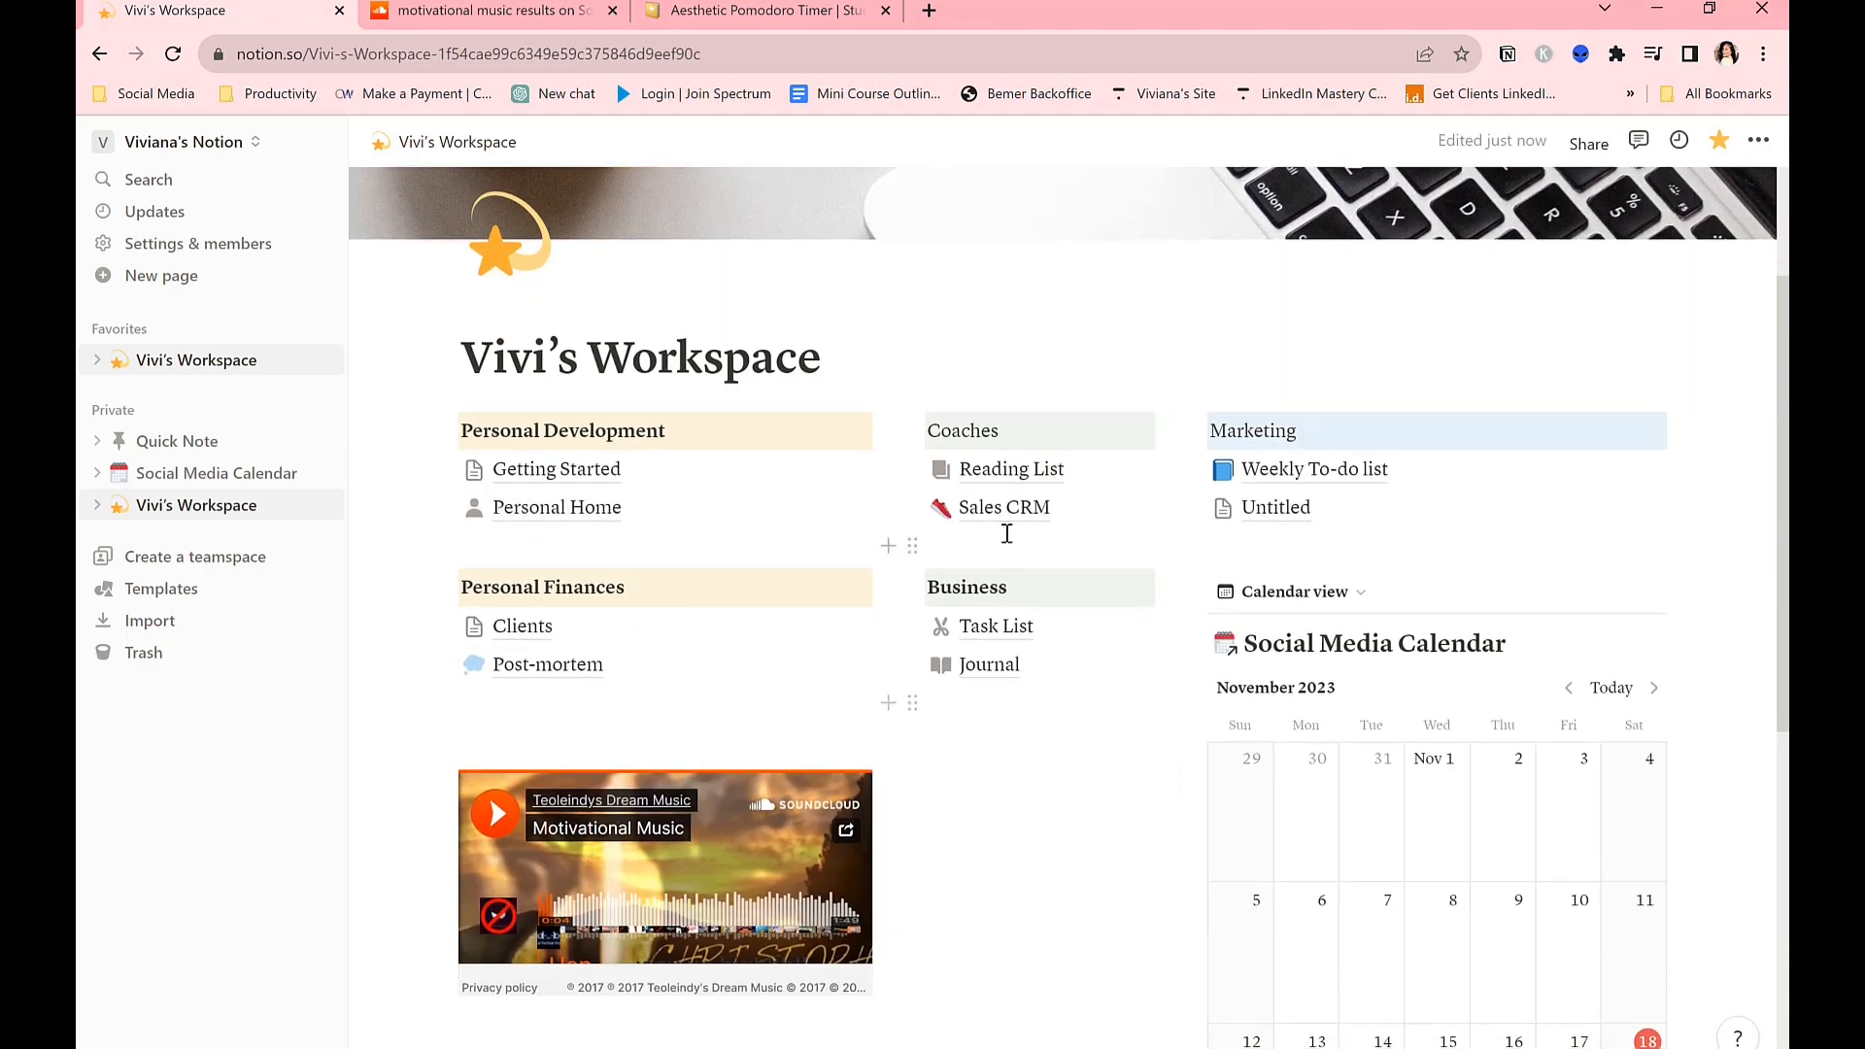
{"action": "scroll", "coordinate": [1056, 664], "scroll_direction": "down", "scroll_amount": 5}
{"action": "scroll", "coordinate": [964, 768], "scroll_direction": "down", "scroll_amount": 3}
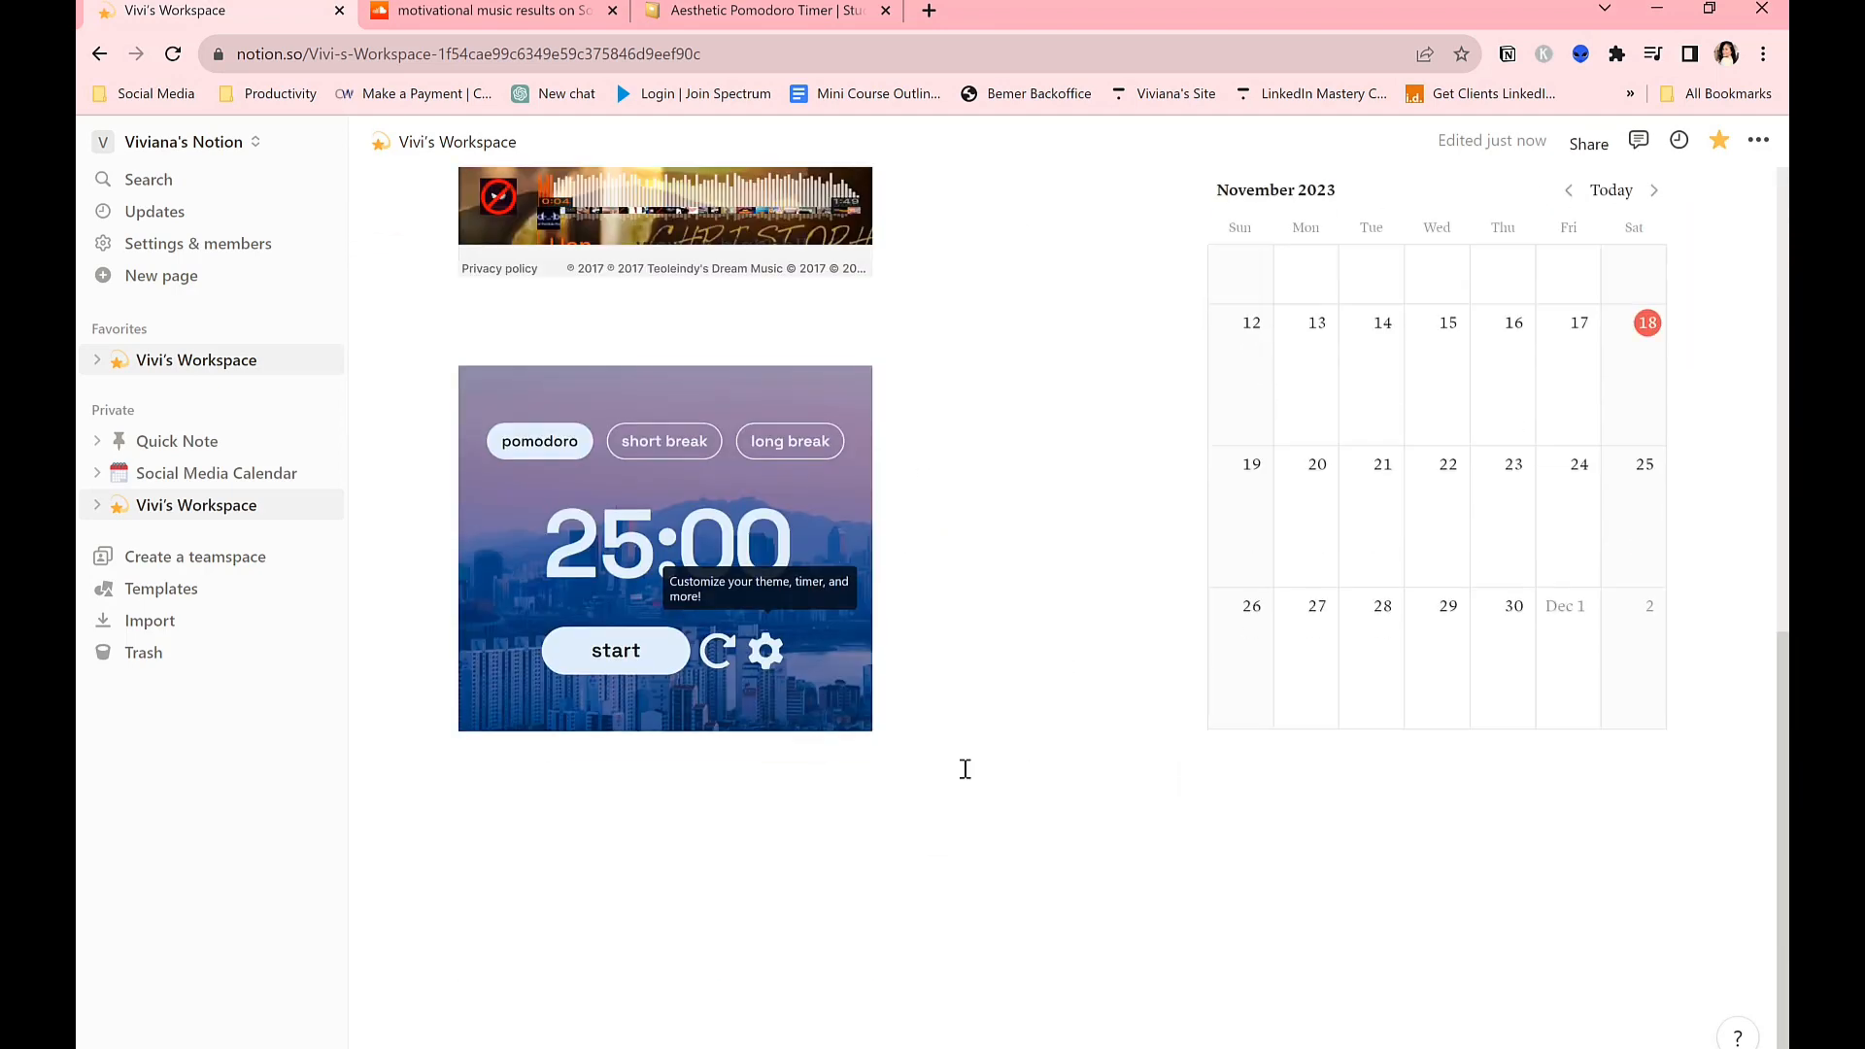
{"action": "scroll", "coordinate": [965, 768], "scroll_direction": "up", "scroll_amount": 6}
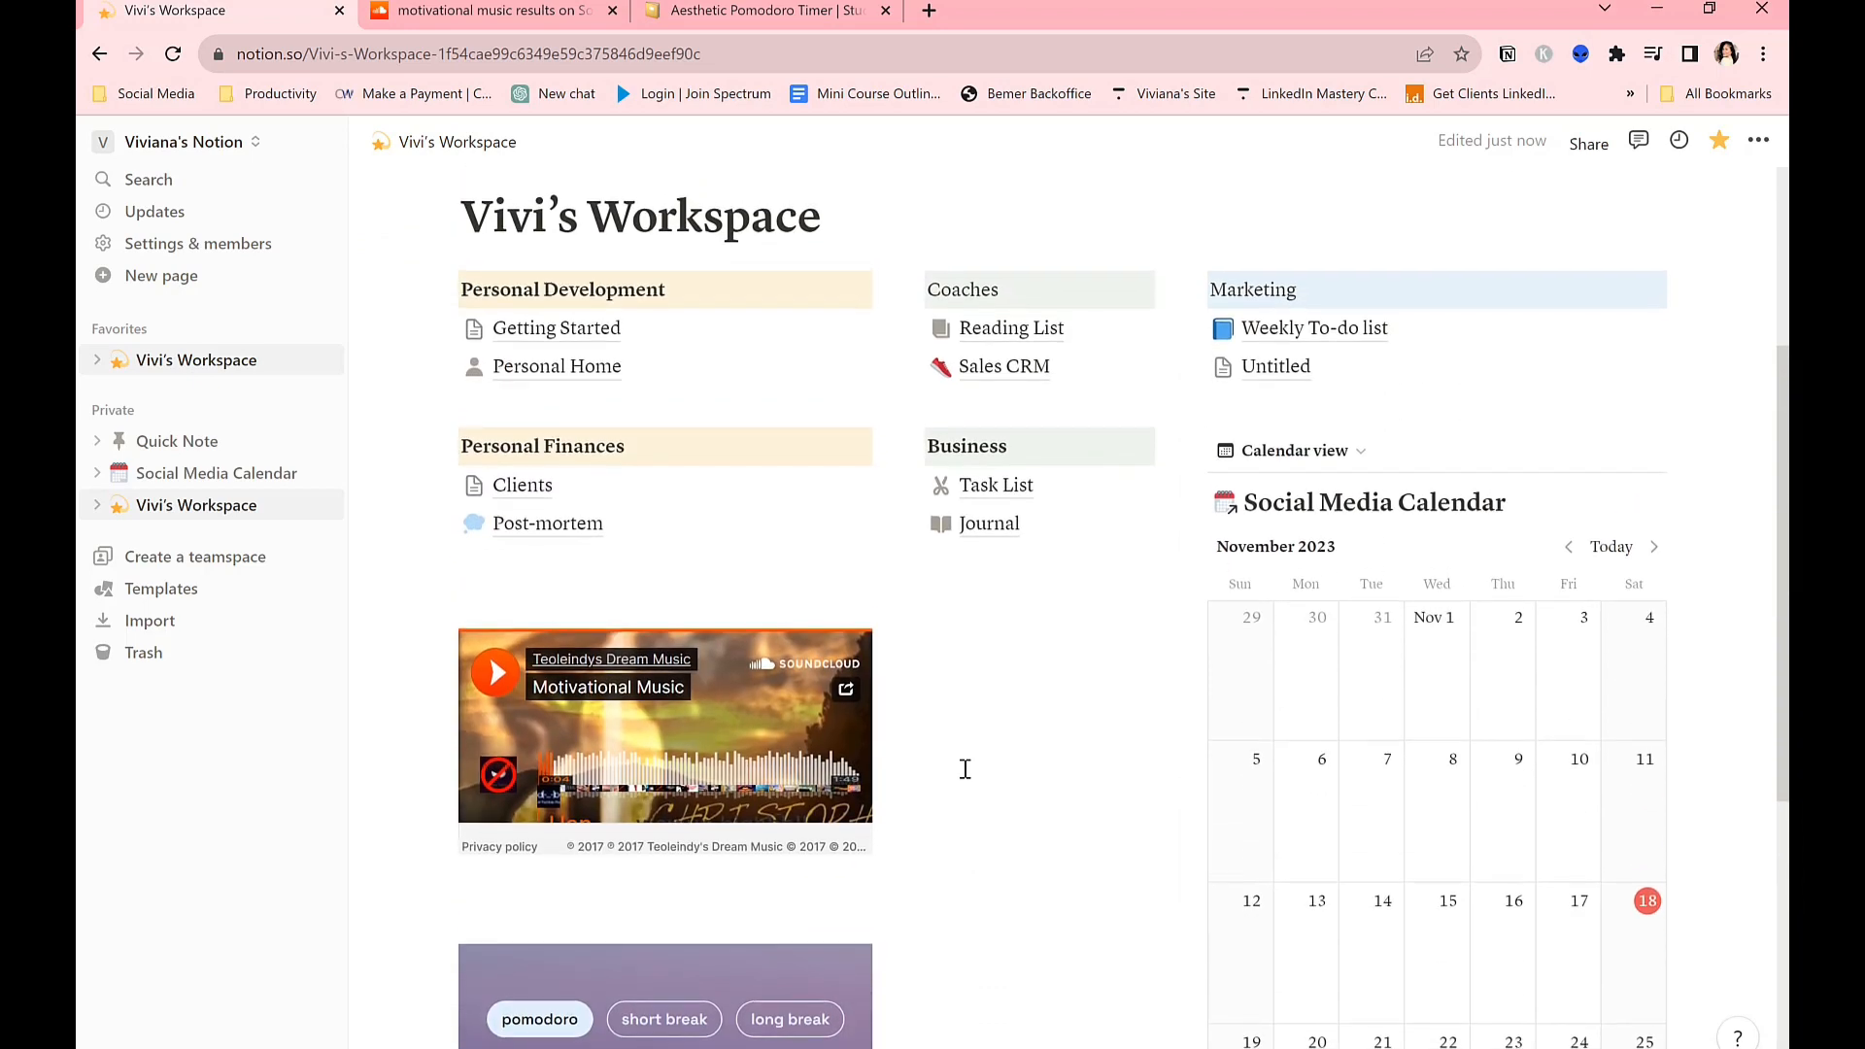
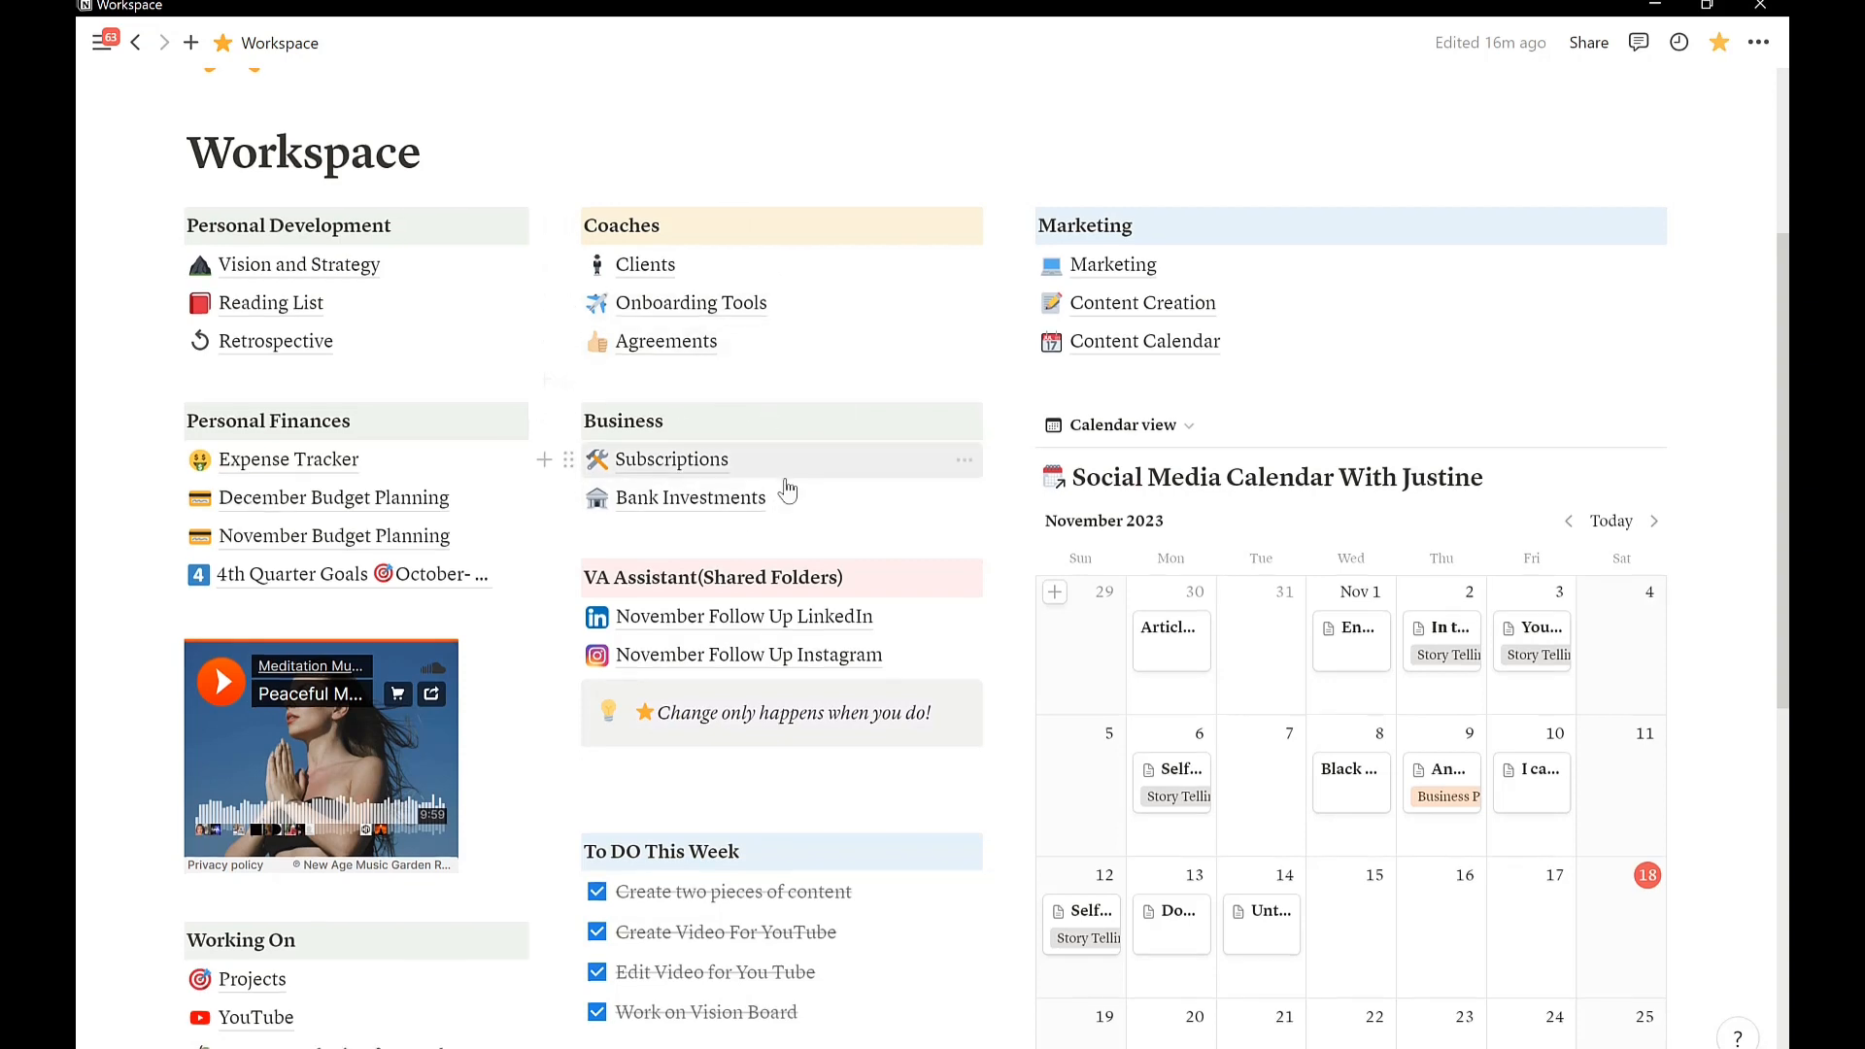
Examine the finished Workspace page in the Notion desktop app, including its sections, to-do list, music player and social media calendar.
{"action": "scroll", "coordinate": [512, 679], "scroll_direction": "down", "scroll_amount": 3}
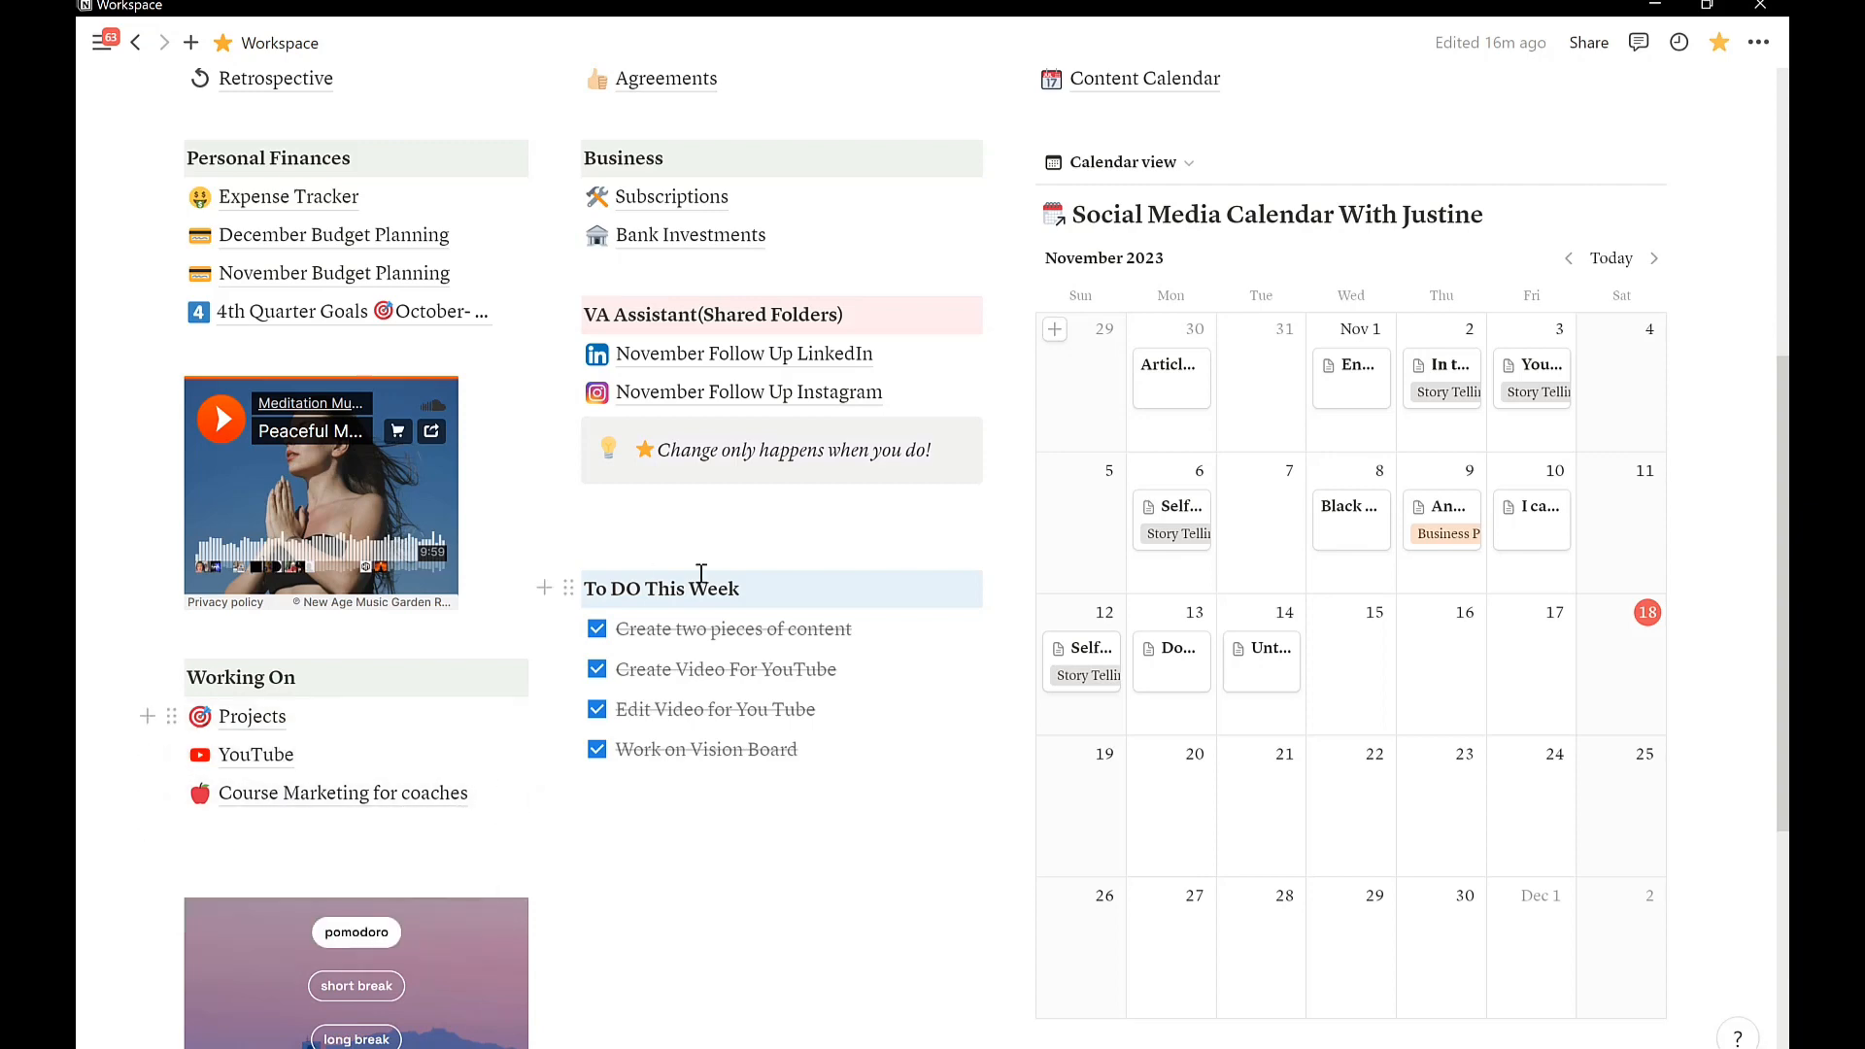
{"action": "scroll", "coordinate": [381, 795], "scroll_direction": "up", "scroll_amount": 3}
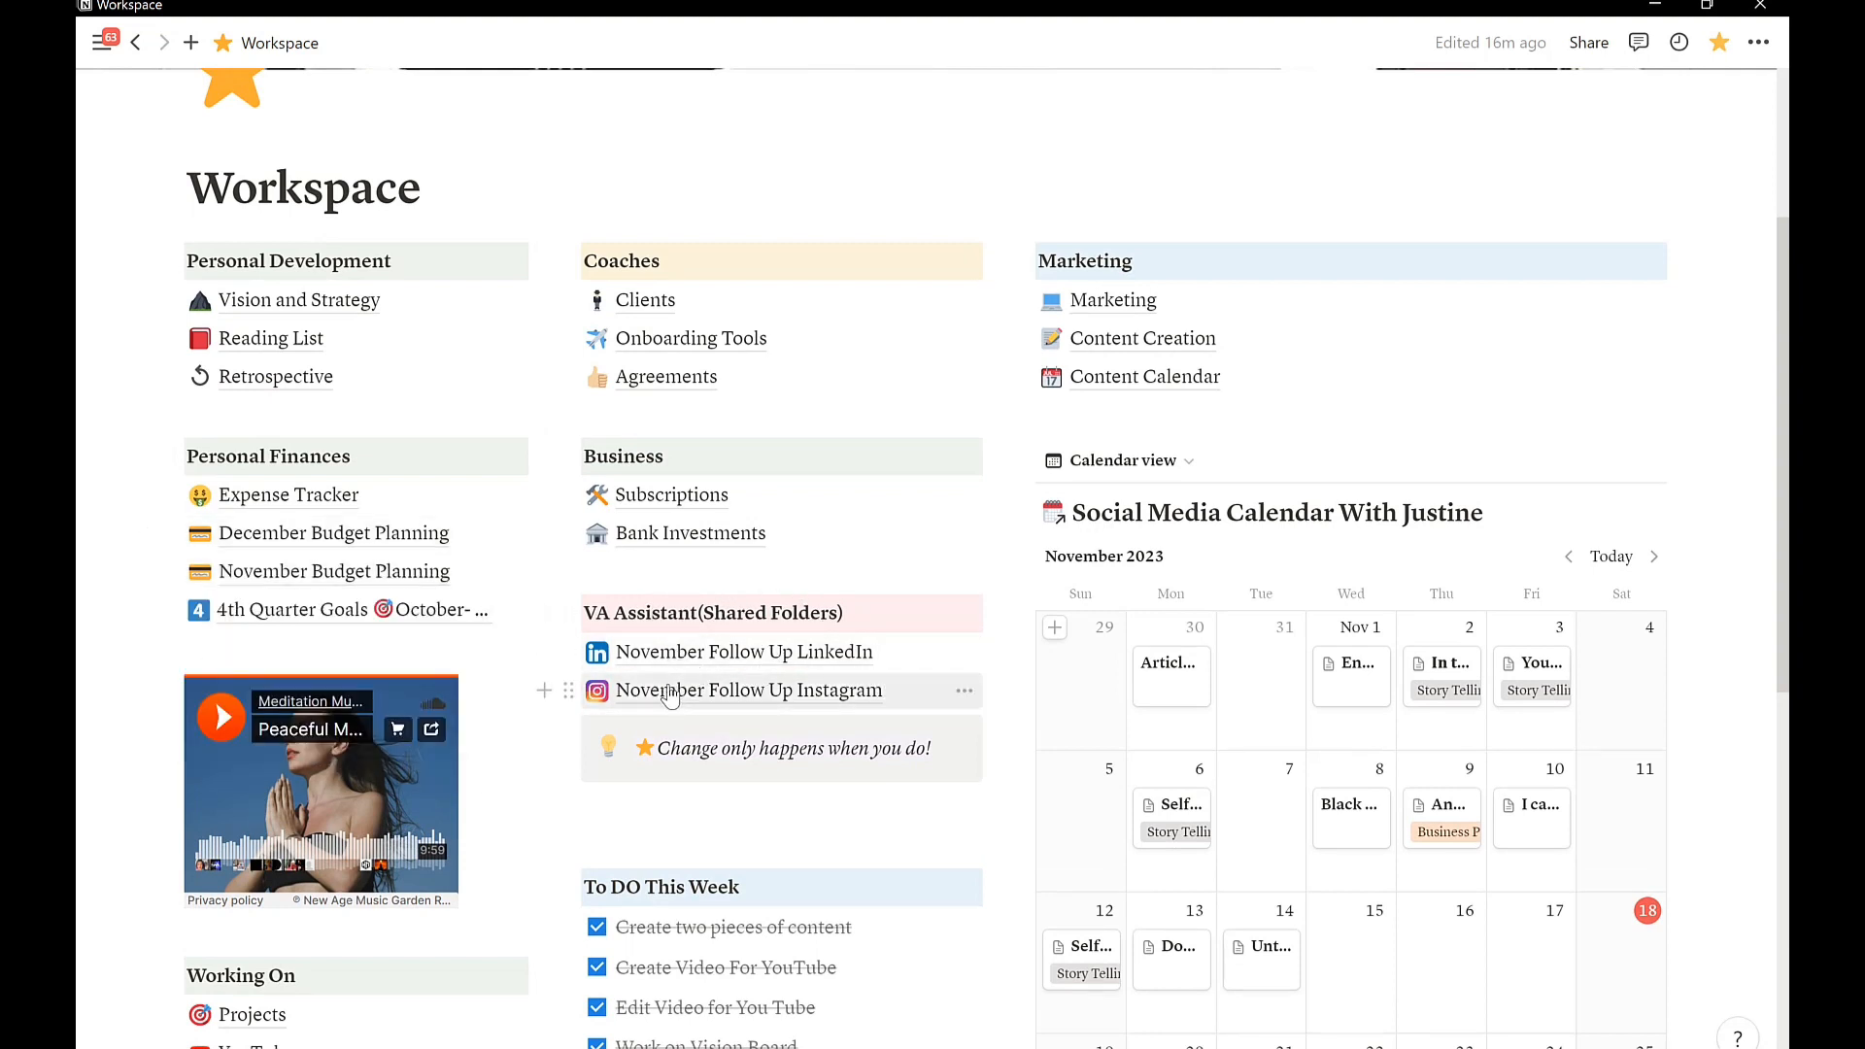
{"action": "mouse_move", "coordinate": [671, 696]}
{"action": "scroll", "coordinate": [1254, 589], "scroll_direction": "down", "scroll_amount": 2}
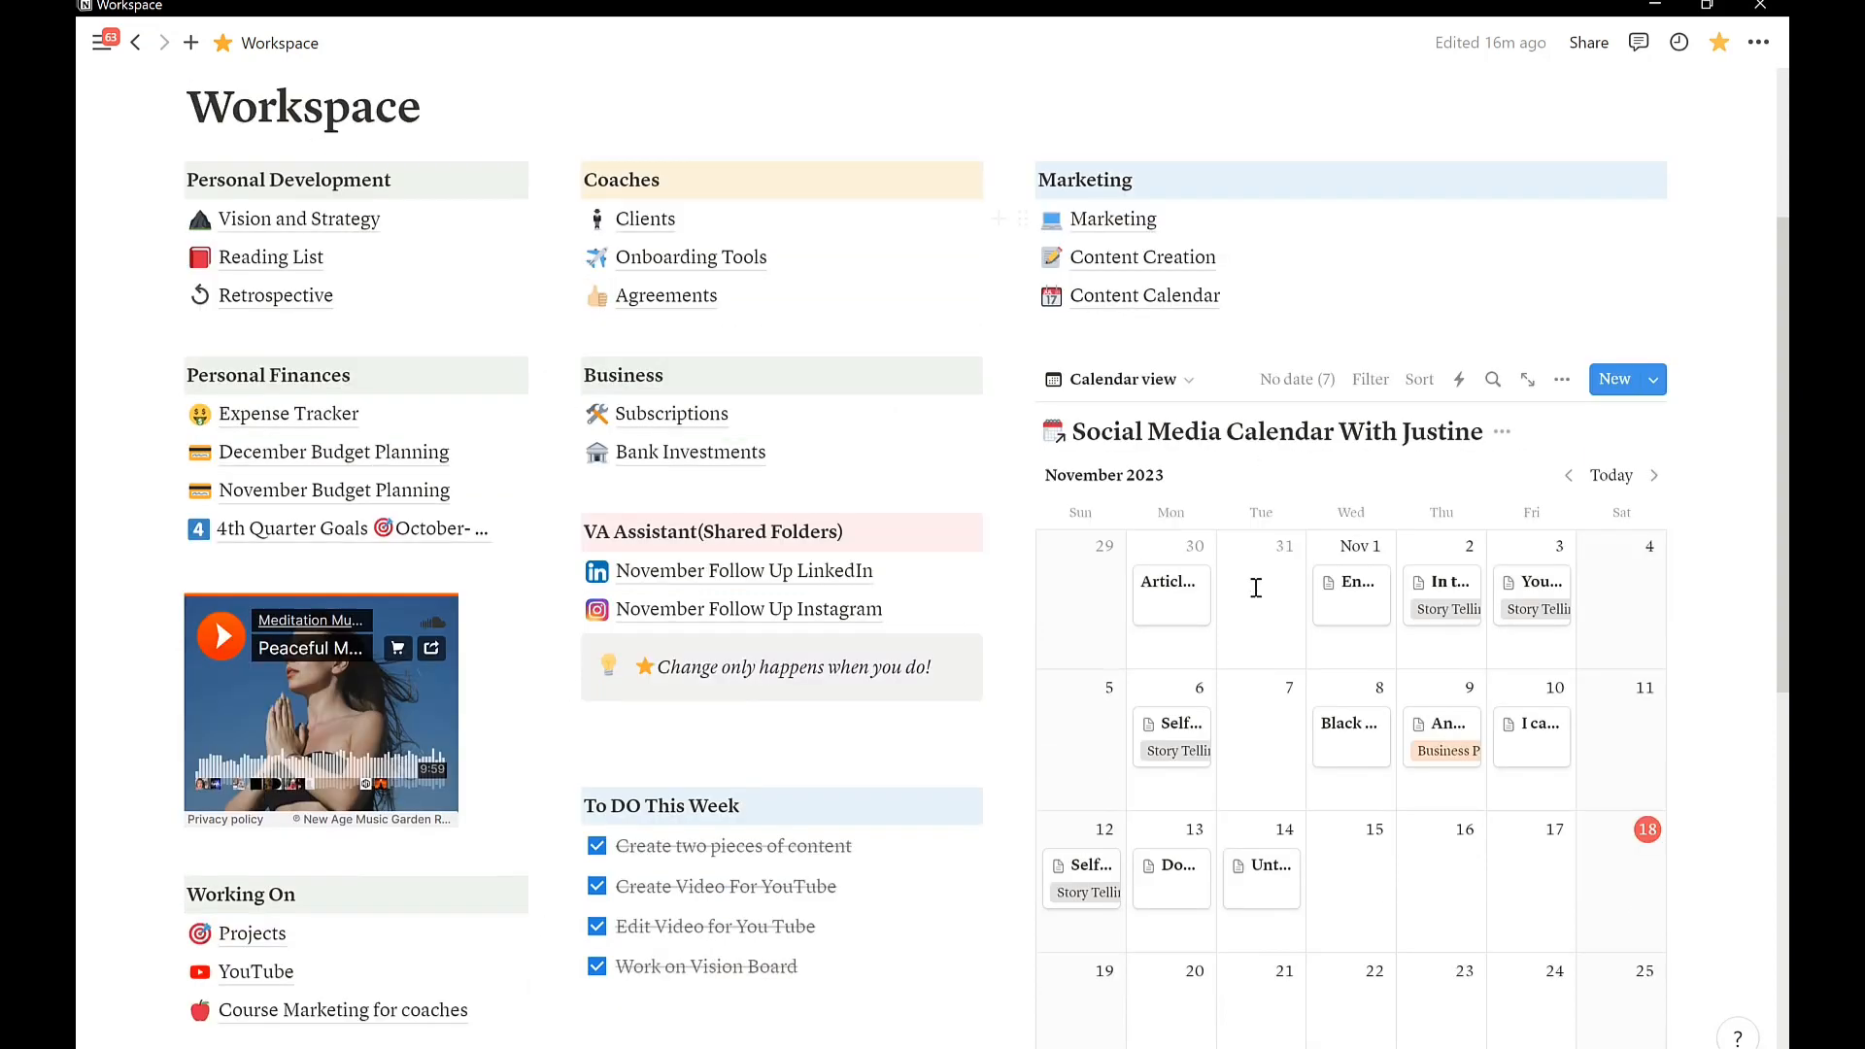
{"action": "scroll", "coordinate": [1132, 241], "scroll_direction": "up", "scroll_amount": 1}
{"action": "mouse_move", "coordinate": [1103, 256]}
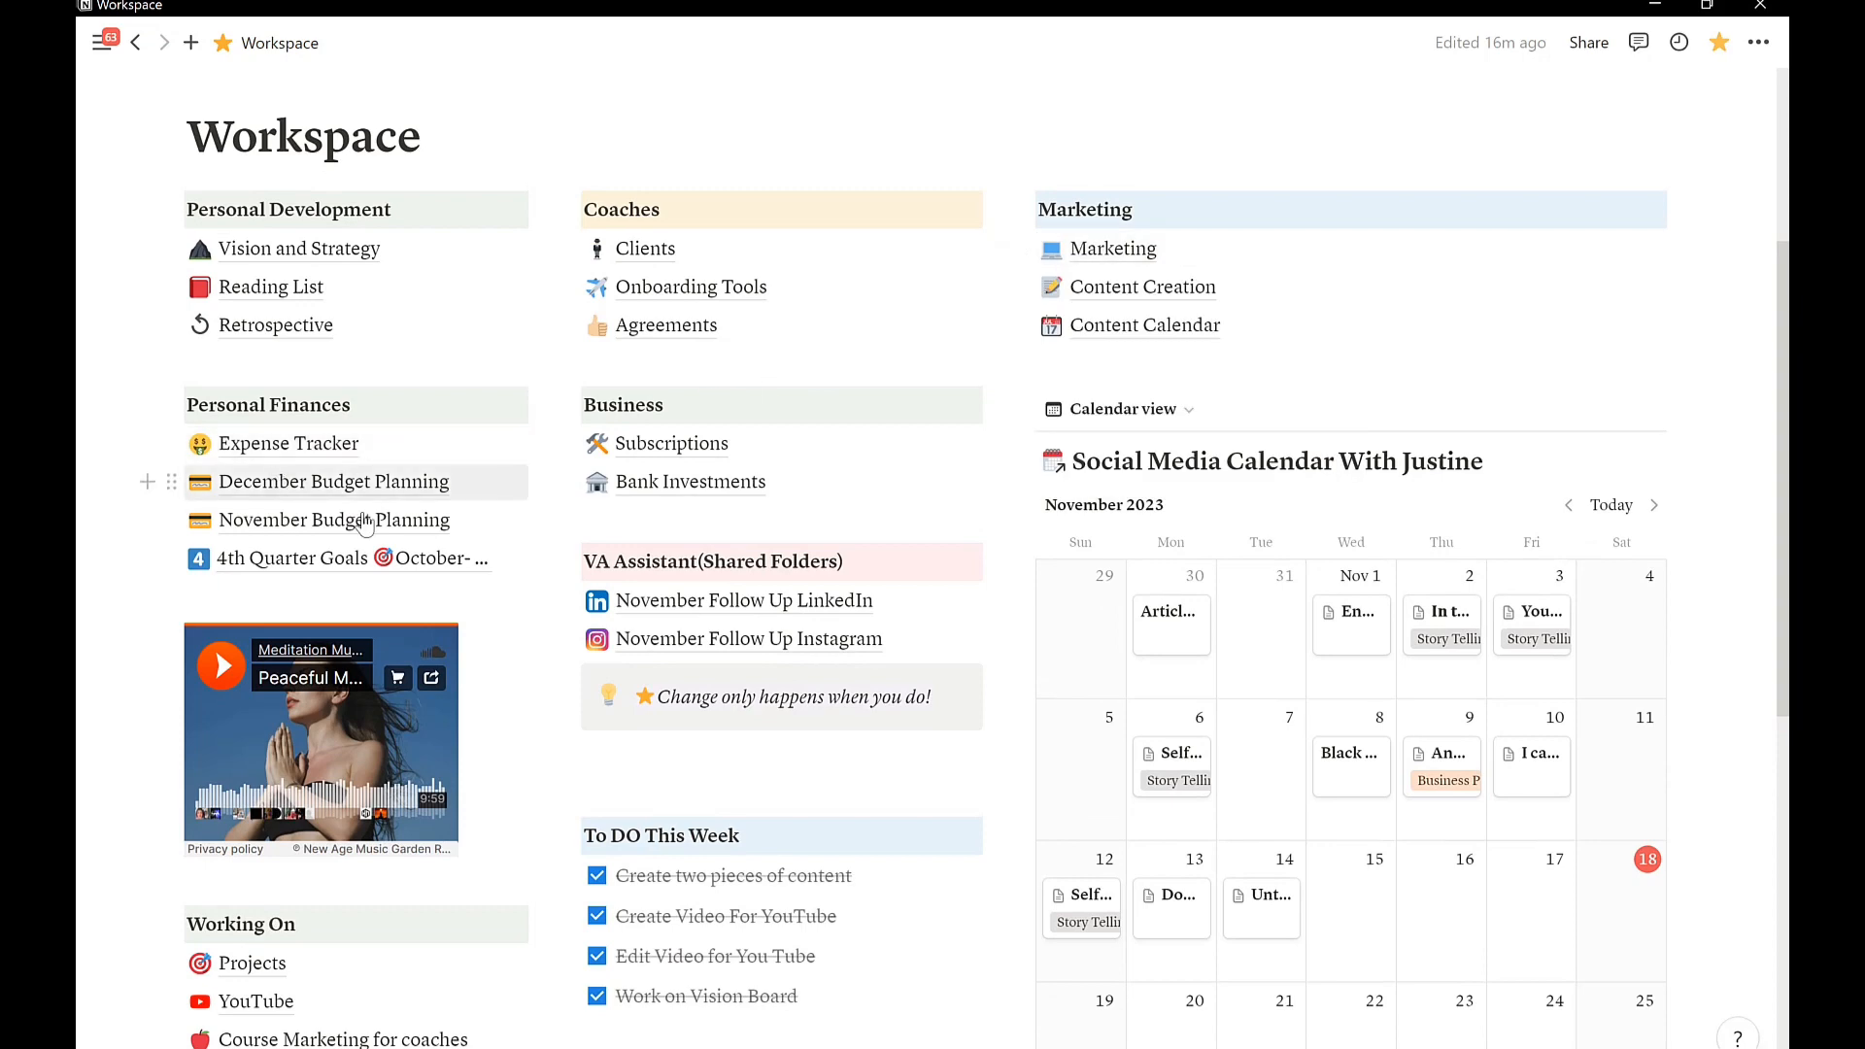
{"action": "scroll", "coordinate": [369, 685], "scroll_direction": "down", "scroll_amount": 3}
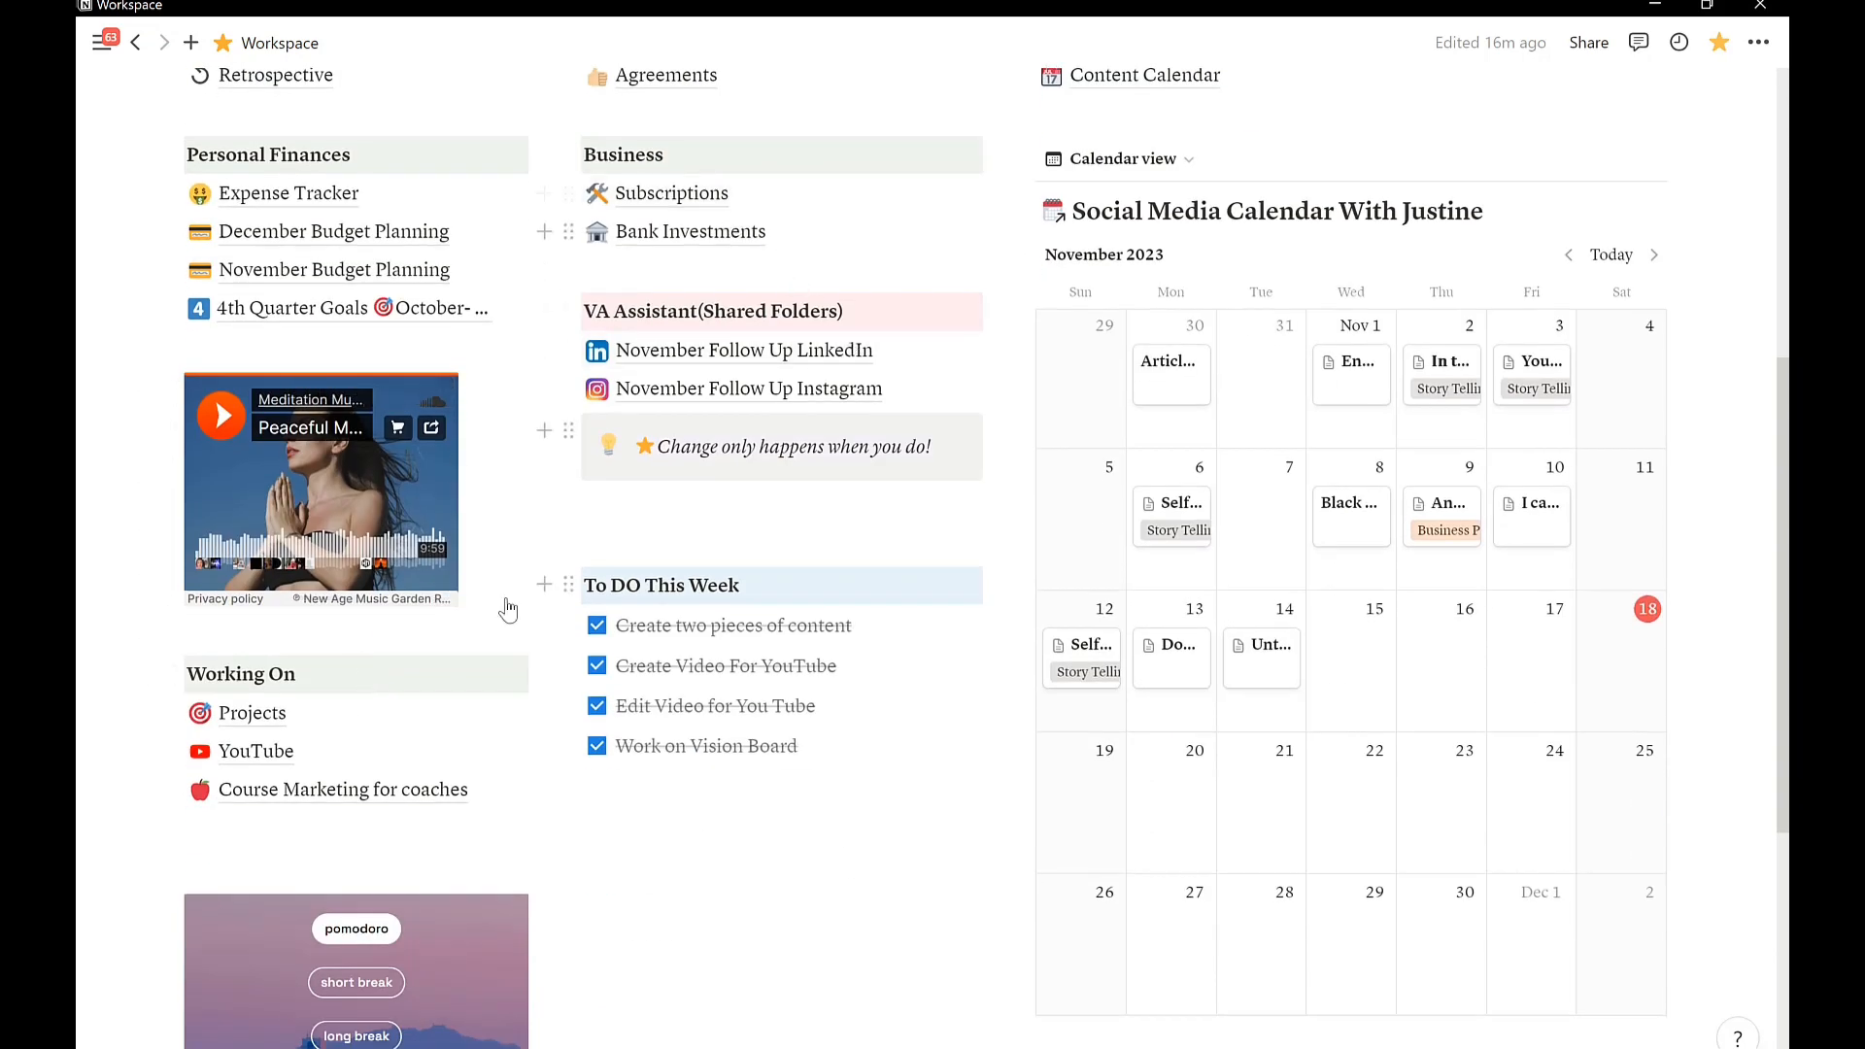
{"action": "scroll", "coordinate": [508, 612], "scroll_direction": "up", "scroll_amount": 6}
{"action": "scroll", "coordinate": [499, 770], "scroll_direction": "down", "scroll_amount": 2}
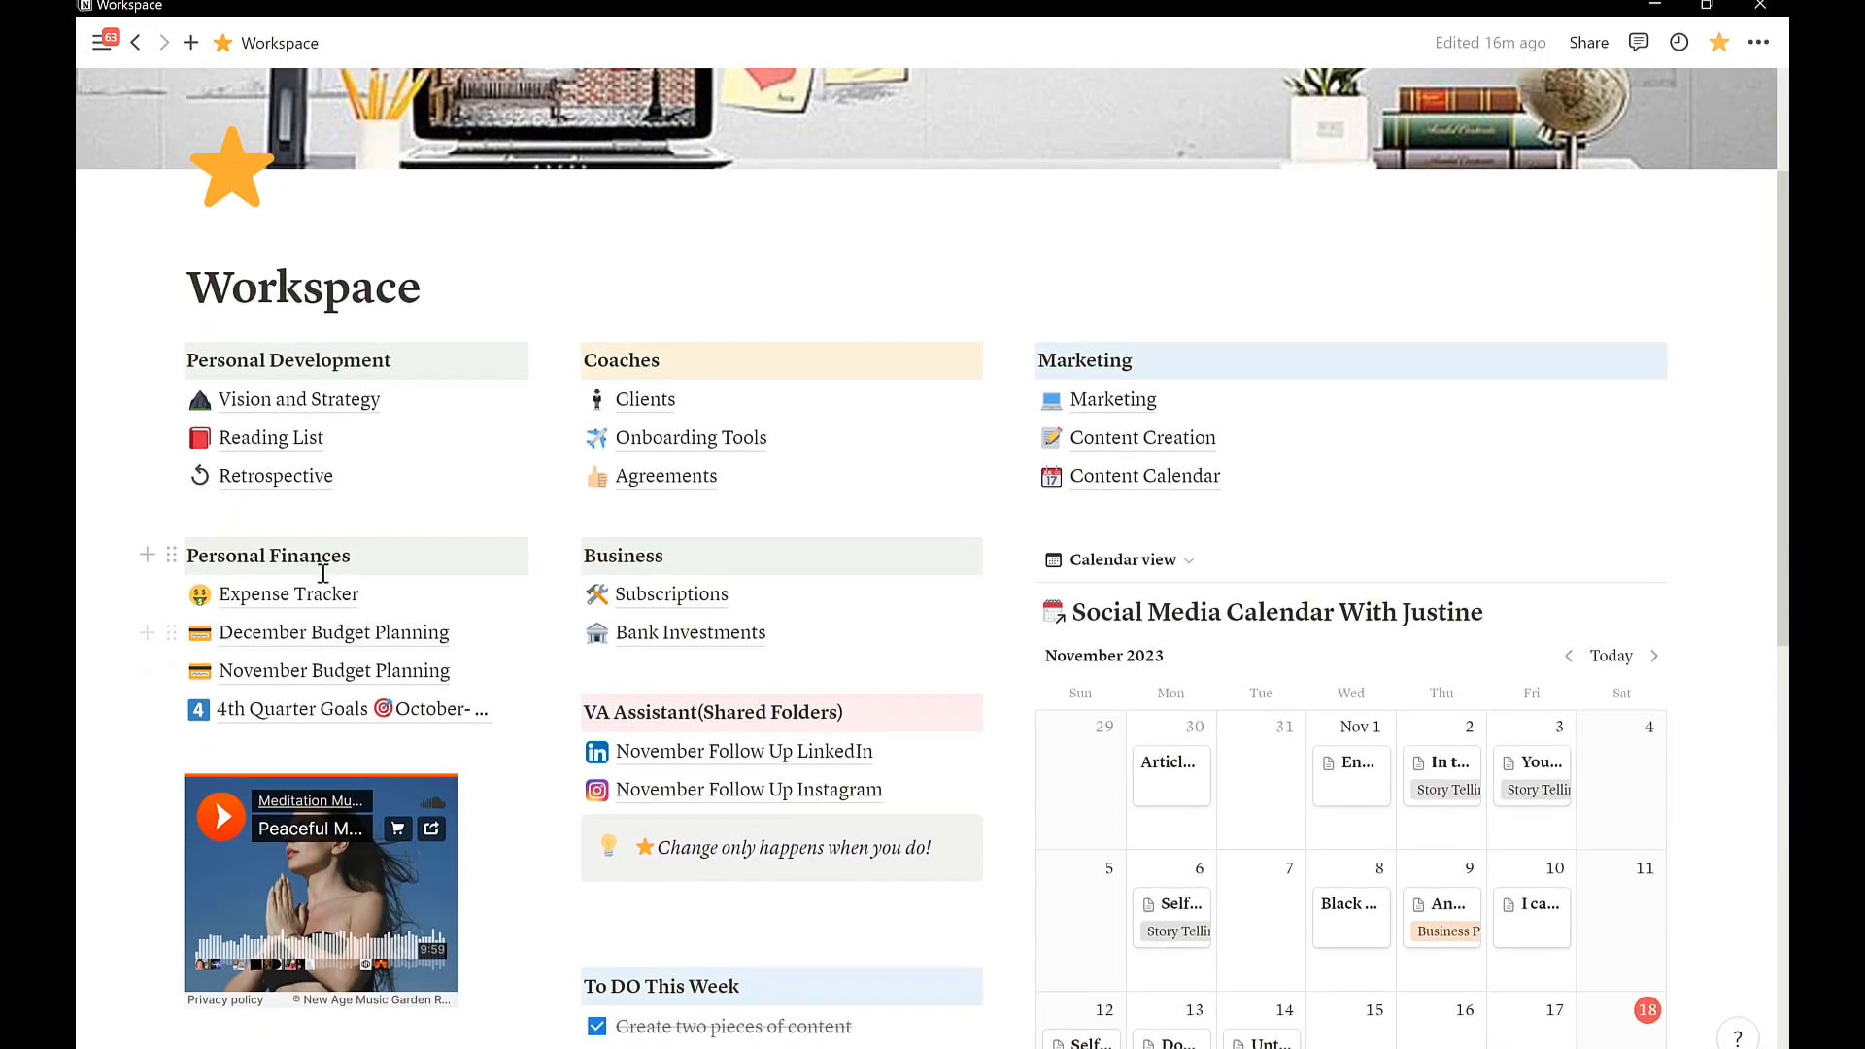
Open the Projects page under Working On, look through its project groups, and return to the Workspace page.
{"action": "scroll", "coordinate": [323, 683], "scroll_direction": "down", "scroll_amount": 3}
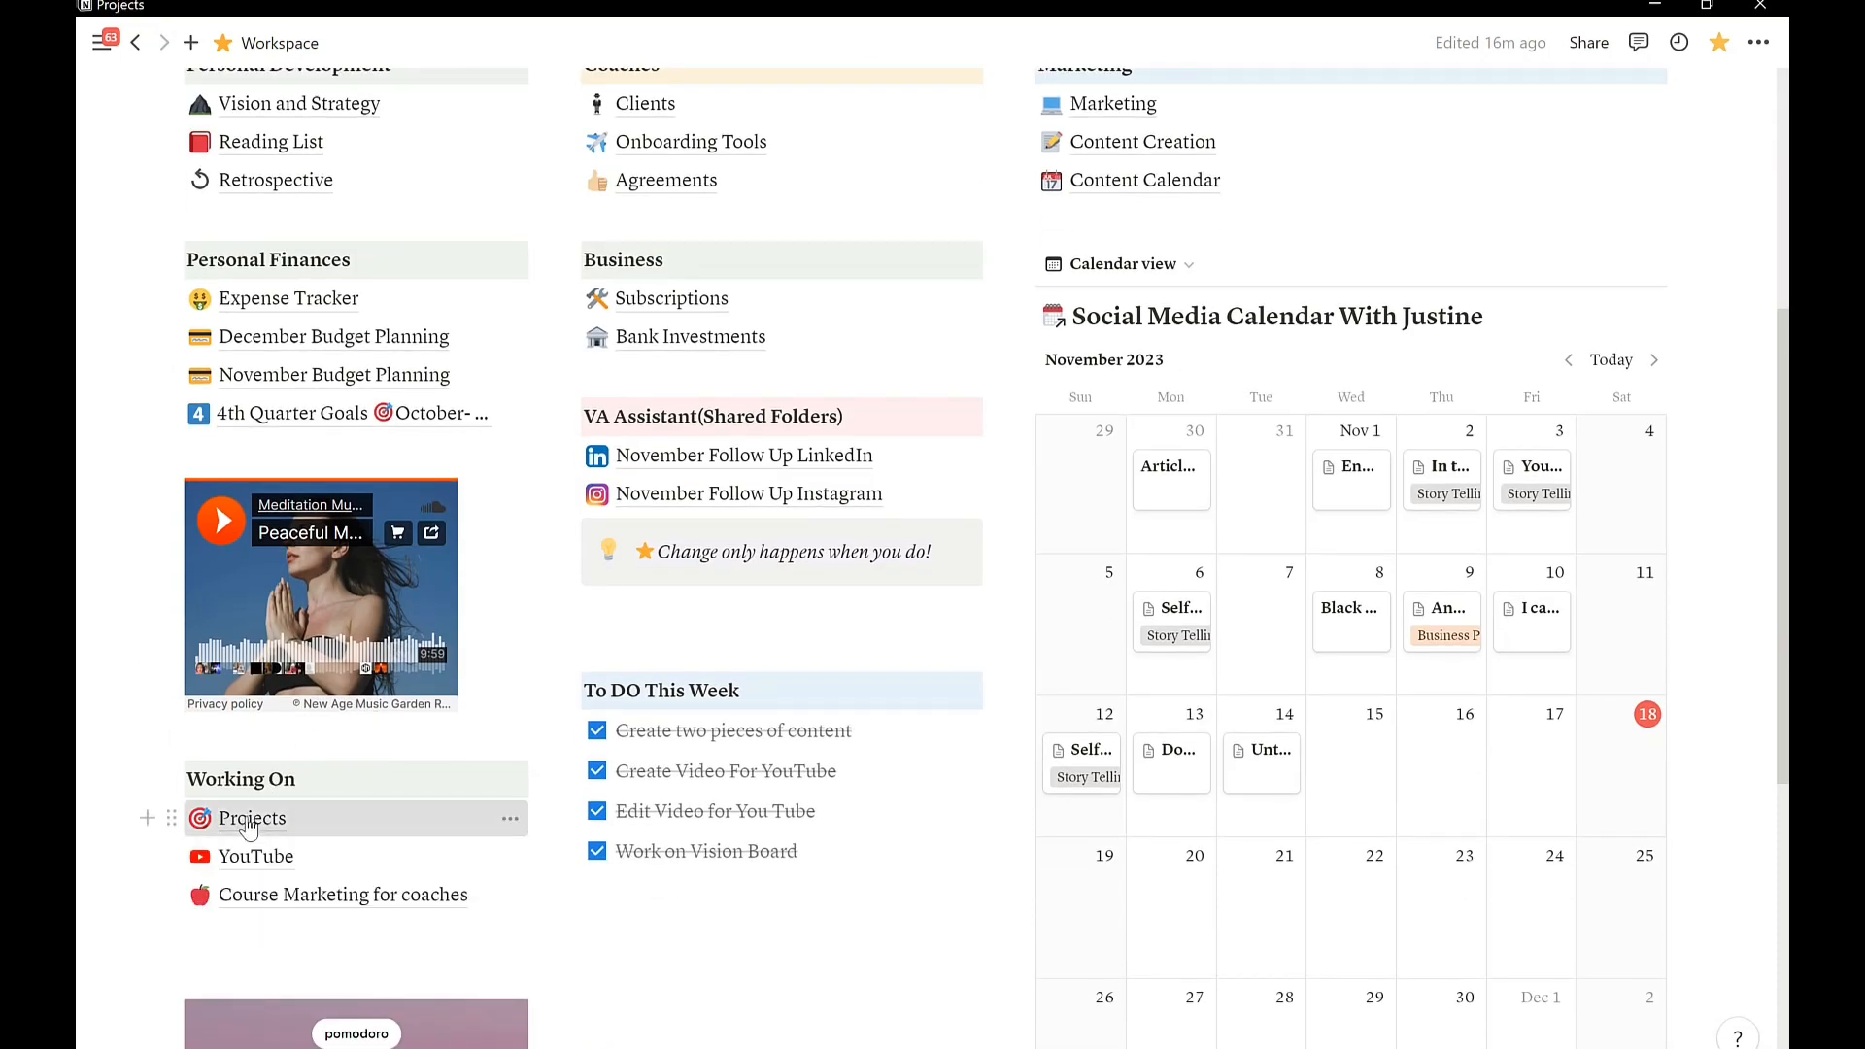
{"action": "left_click", "coordinate": [245, 819]}
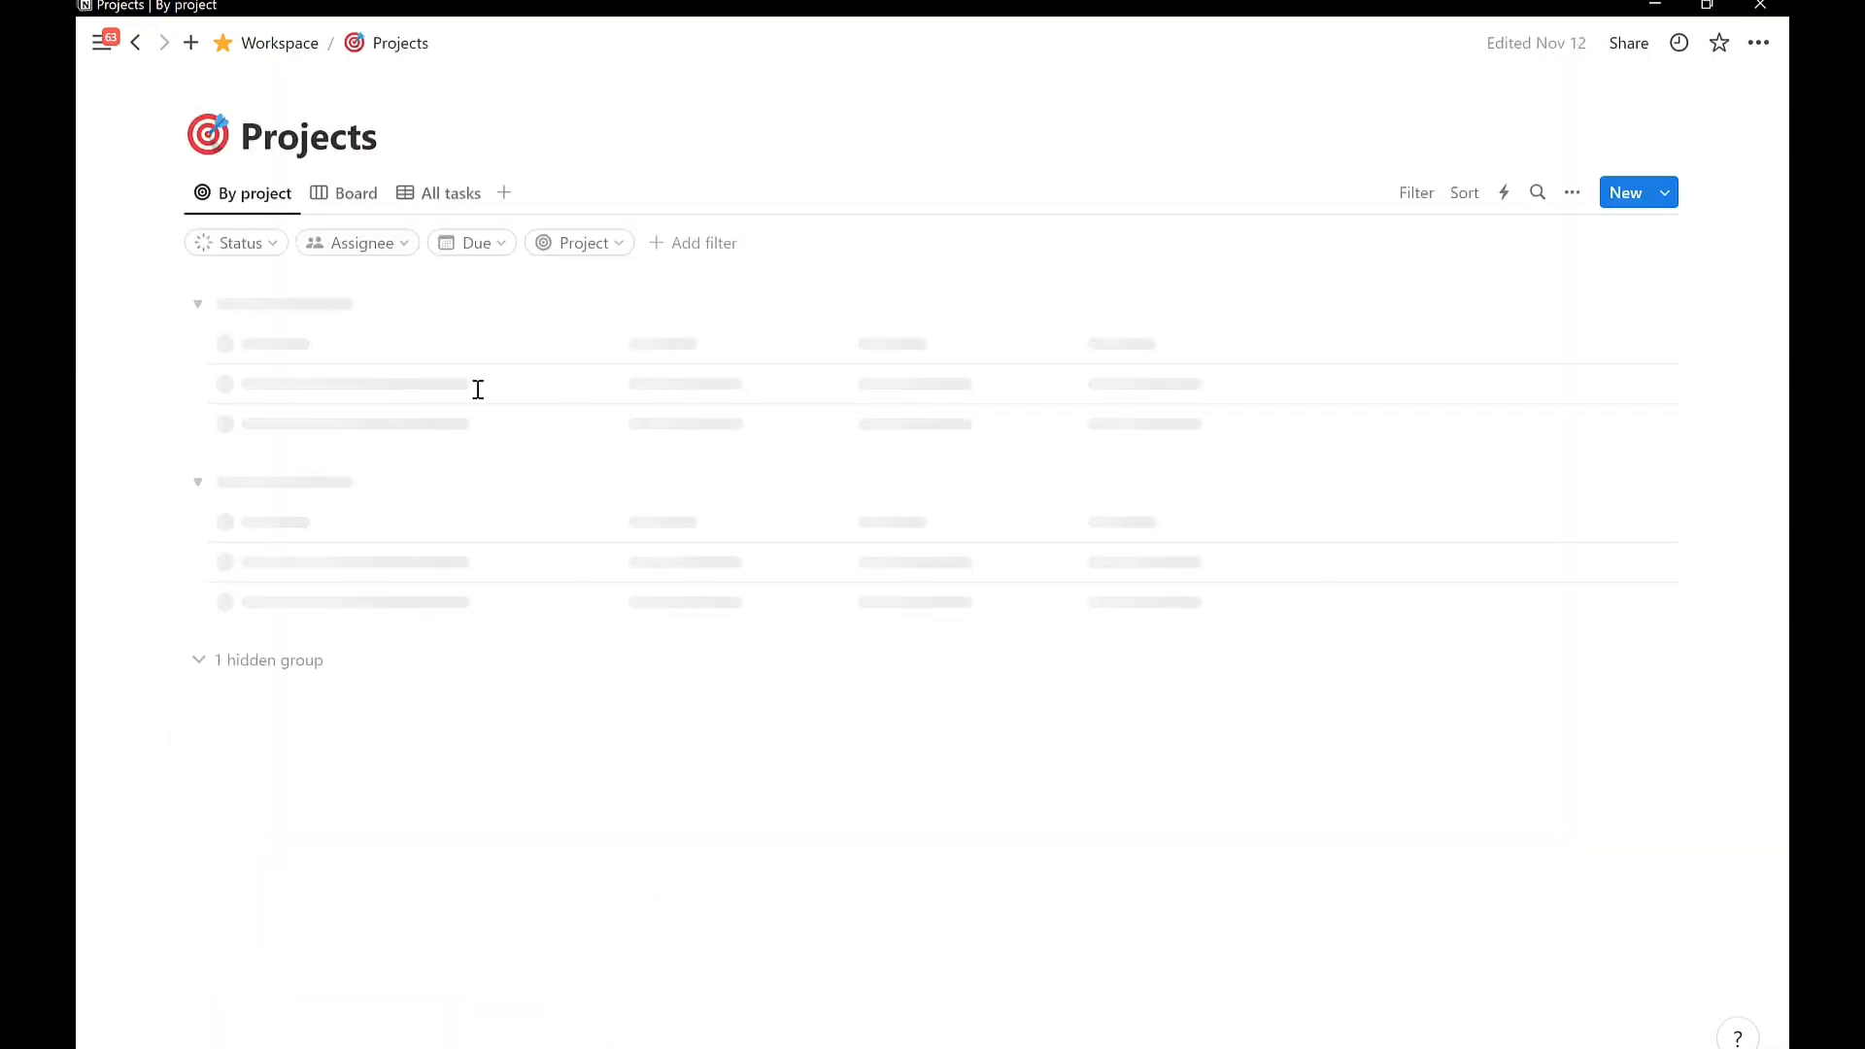
{"action": "scroll", "coordinate": [432, 621], "scroll_direction": "down", "scroll_amount": 2}
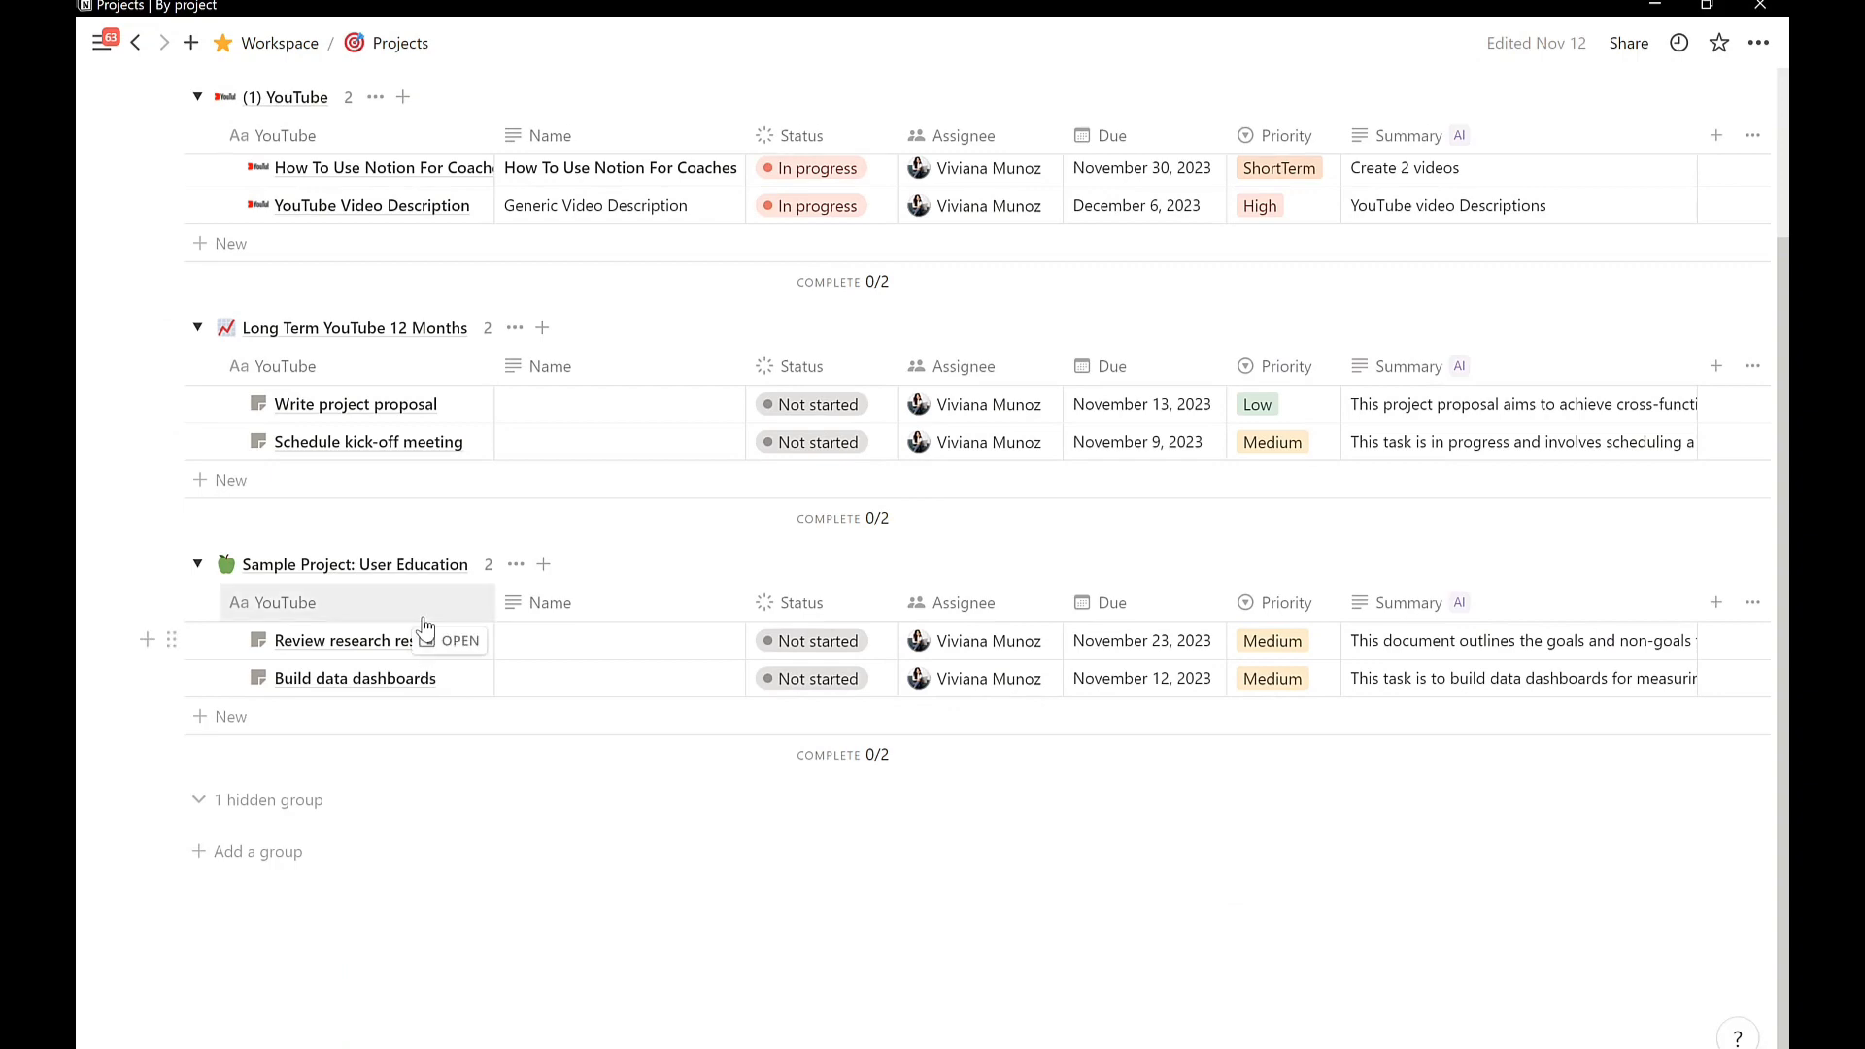
{"action": "scroll", "coordinate": [425, 626], "scroll_direction": "up", "scroll_amount": 2}
{"action": "mouse_move", "coordinate": [104, 51]}
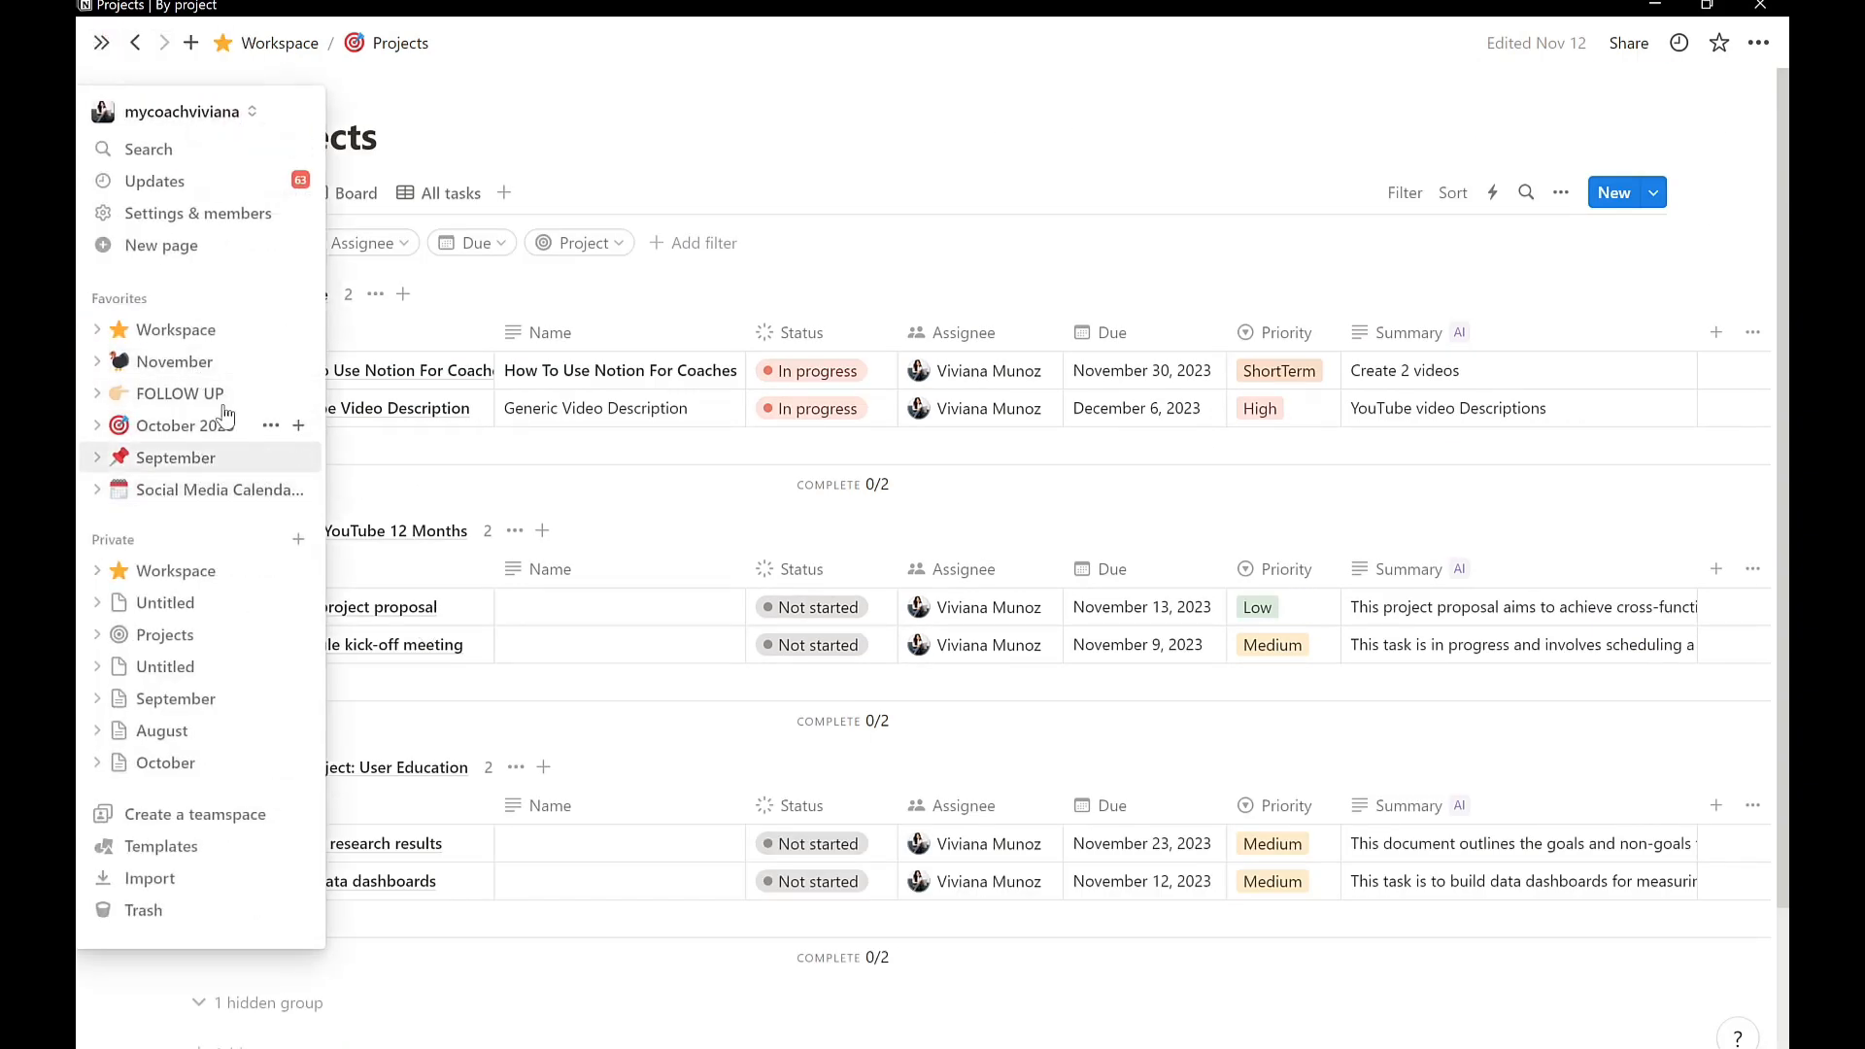
{"action": "left_click", "coordinate": [121, 333]}
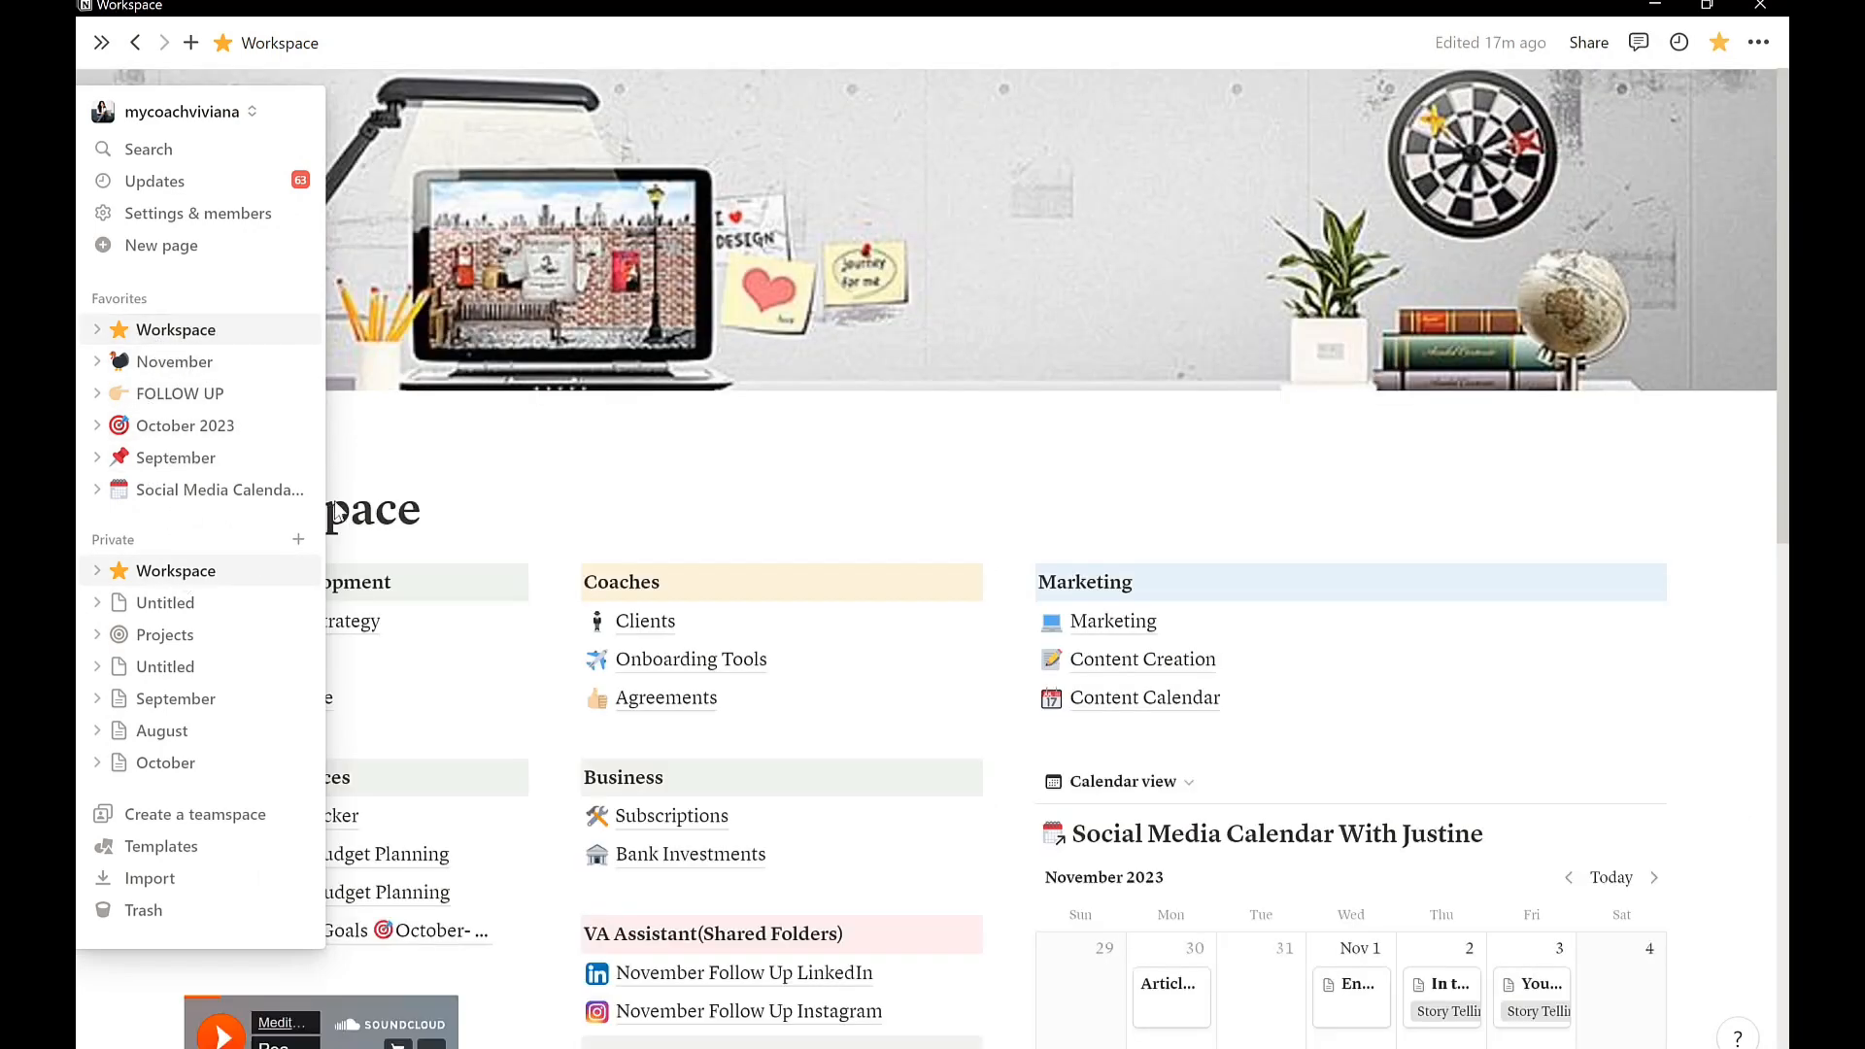
Open the Reading List page under Personal Development, review its Media table, and return to the Workspace page sections.
{"action": "scroll", "coordinate": [695, 586], "scroll_direction": "down", "scroll_amount": 1}
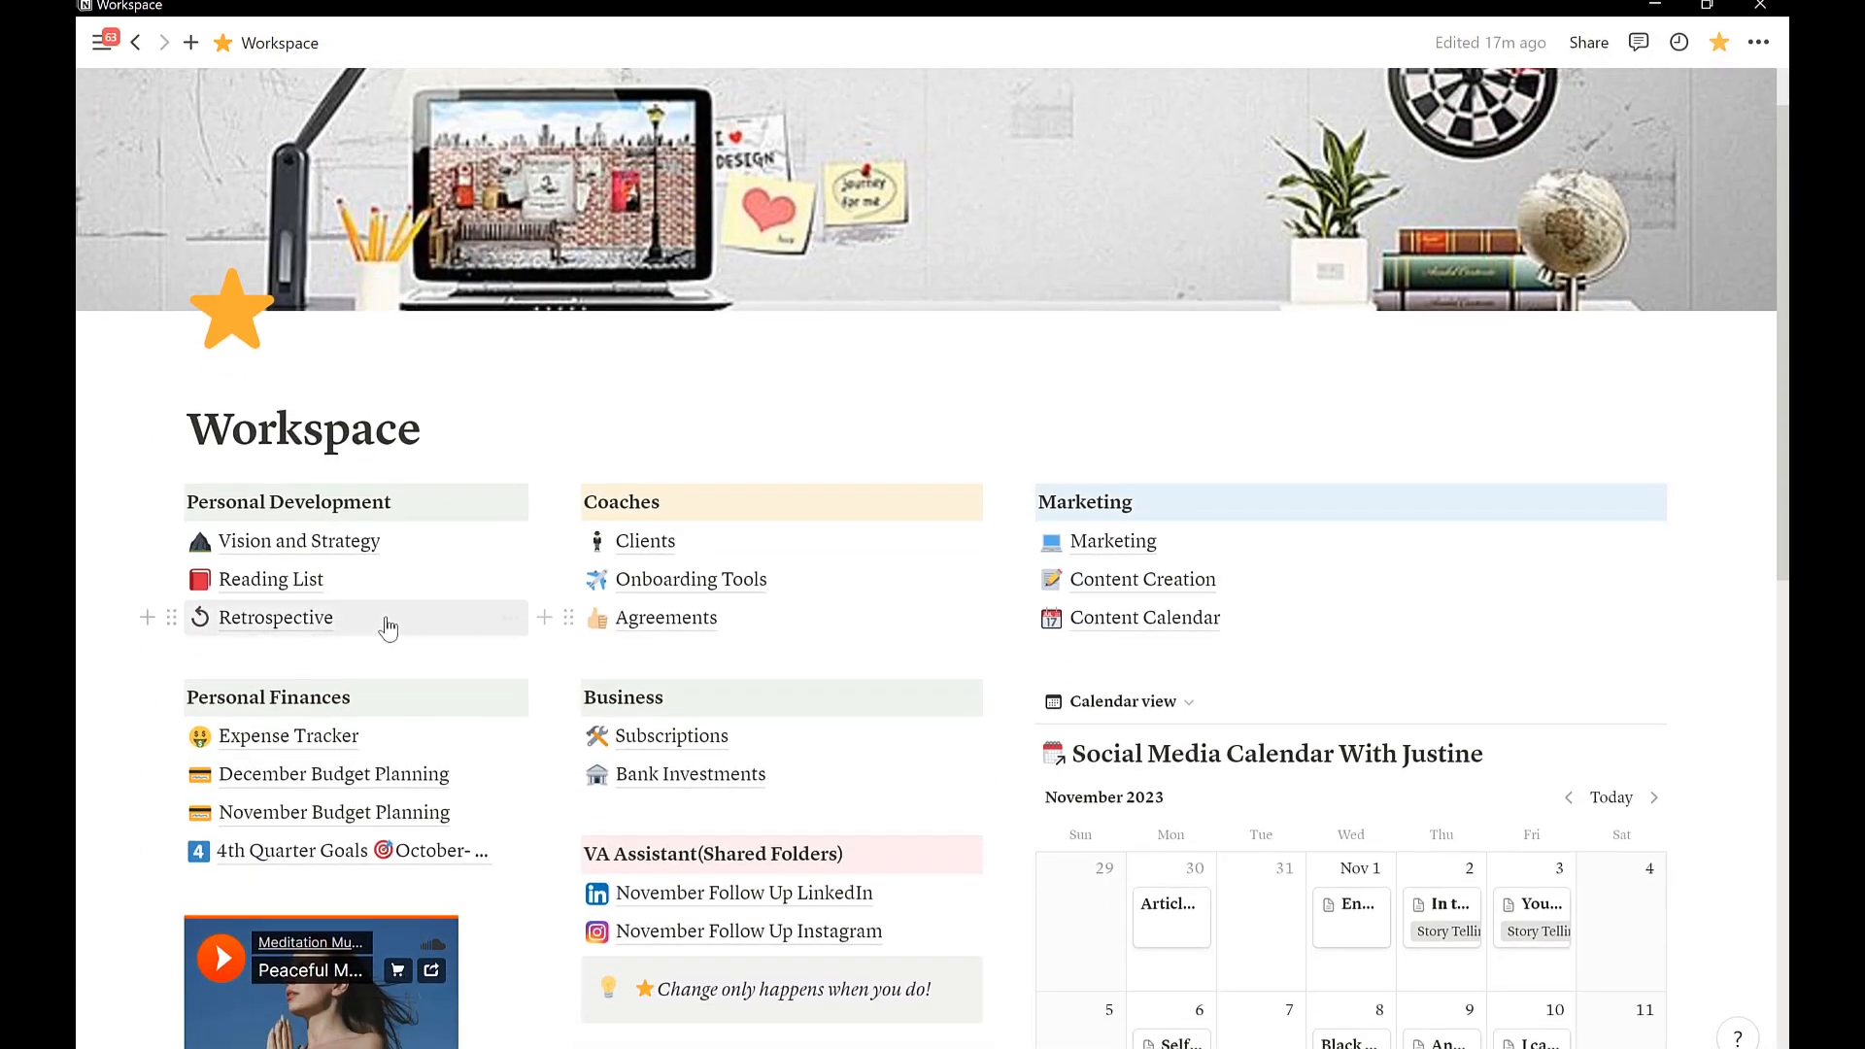
{"action": "left_click", "coordinate": [281, 589]}
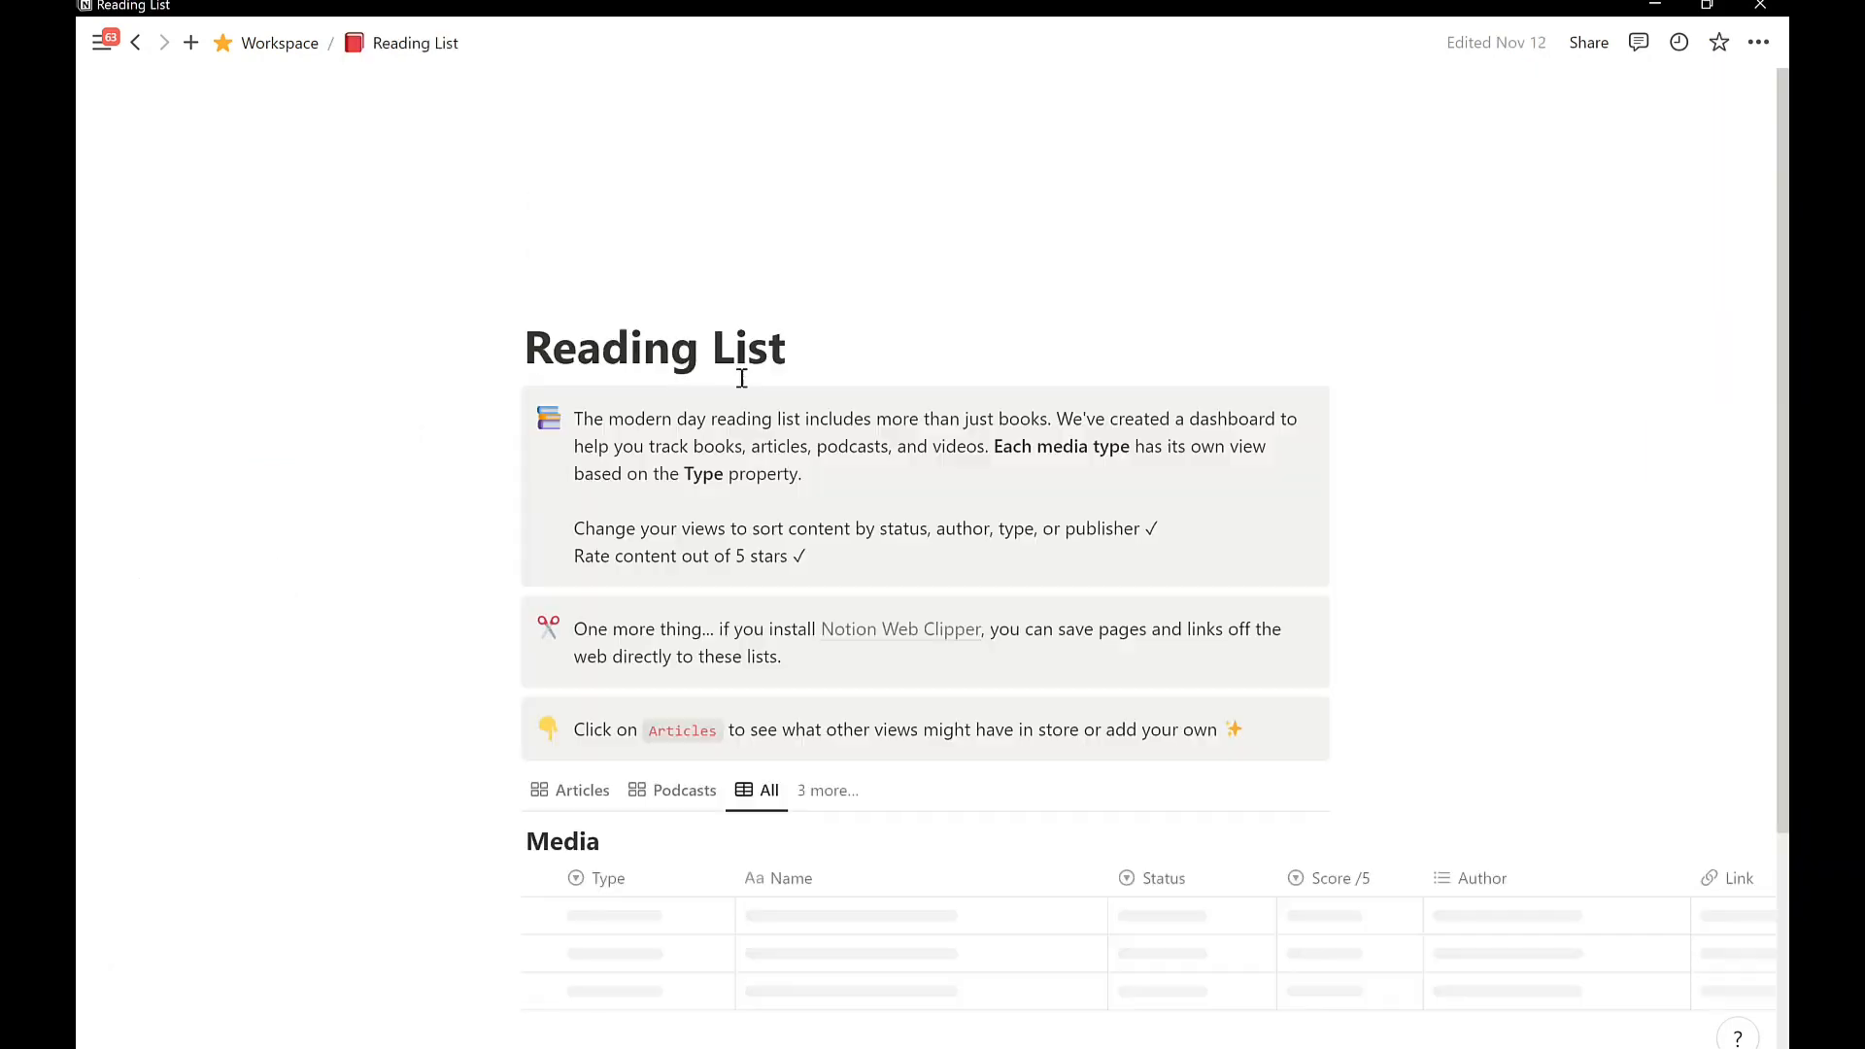
{"action": "scroll", "coordinate": [670, 758], "scroll_direction": "down", "scroll_amount": 2}
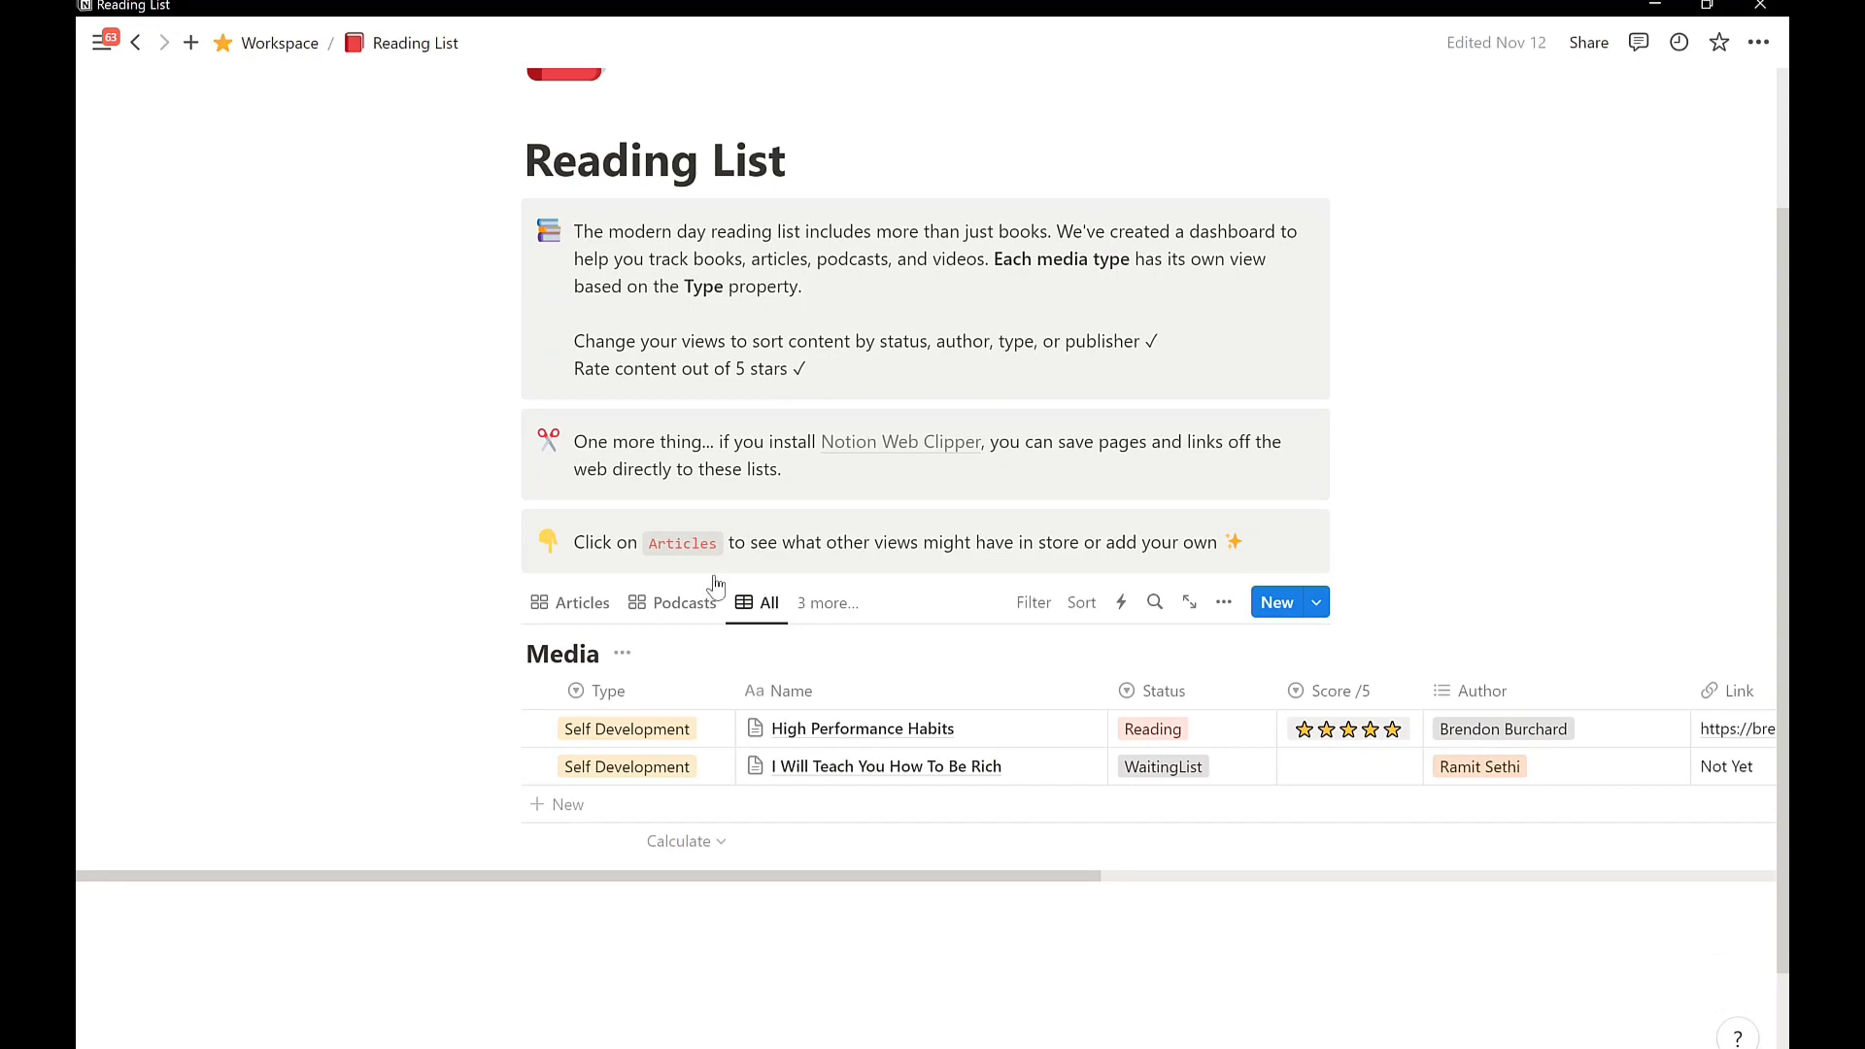
{"action": "scroll", "coordinate": [716, 582], "scroll_direction": "up", "scroll_amount": 2}
{"action": "scroll", "coordinate": [721, 462], "scroll_direction": "down", "scroll_amount": 3}
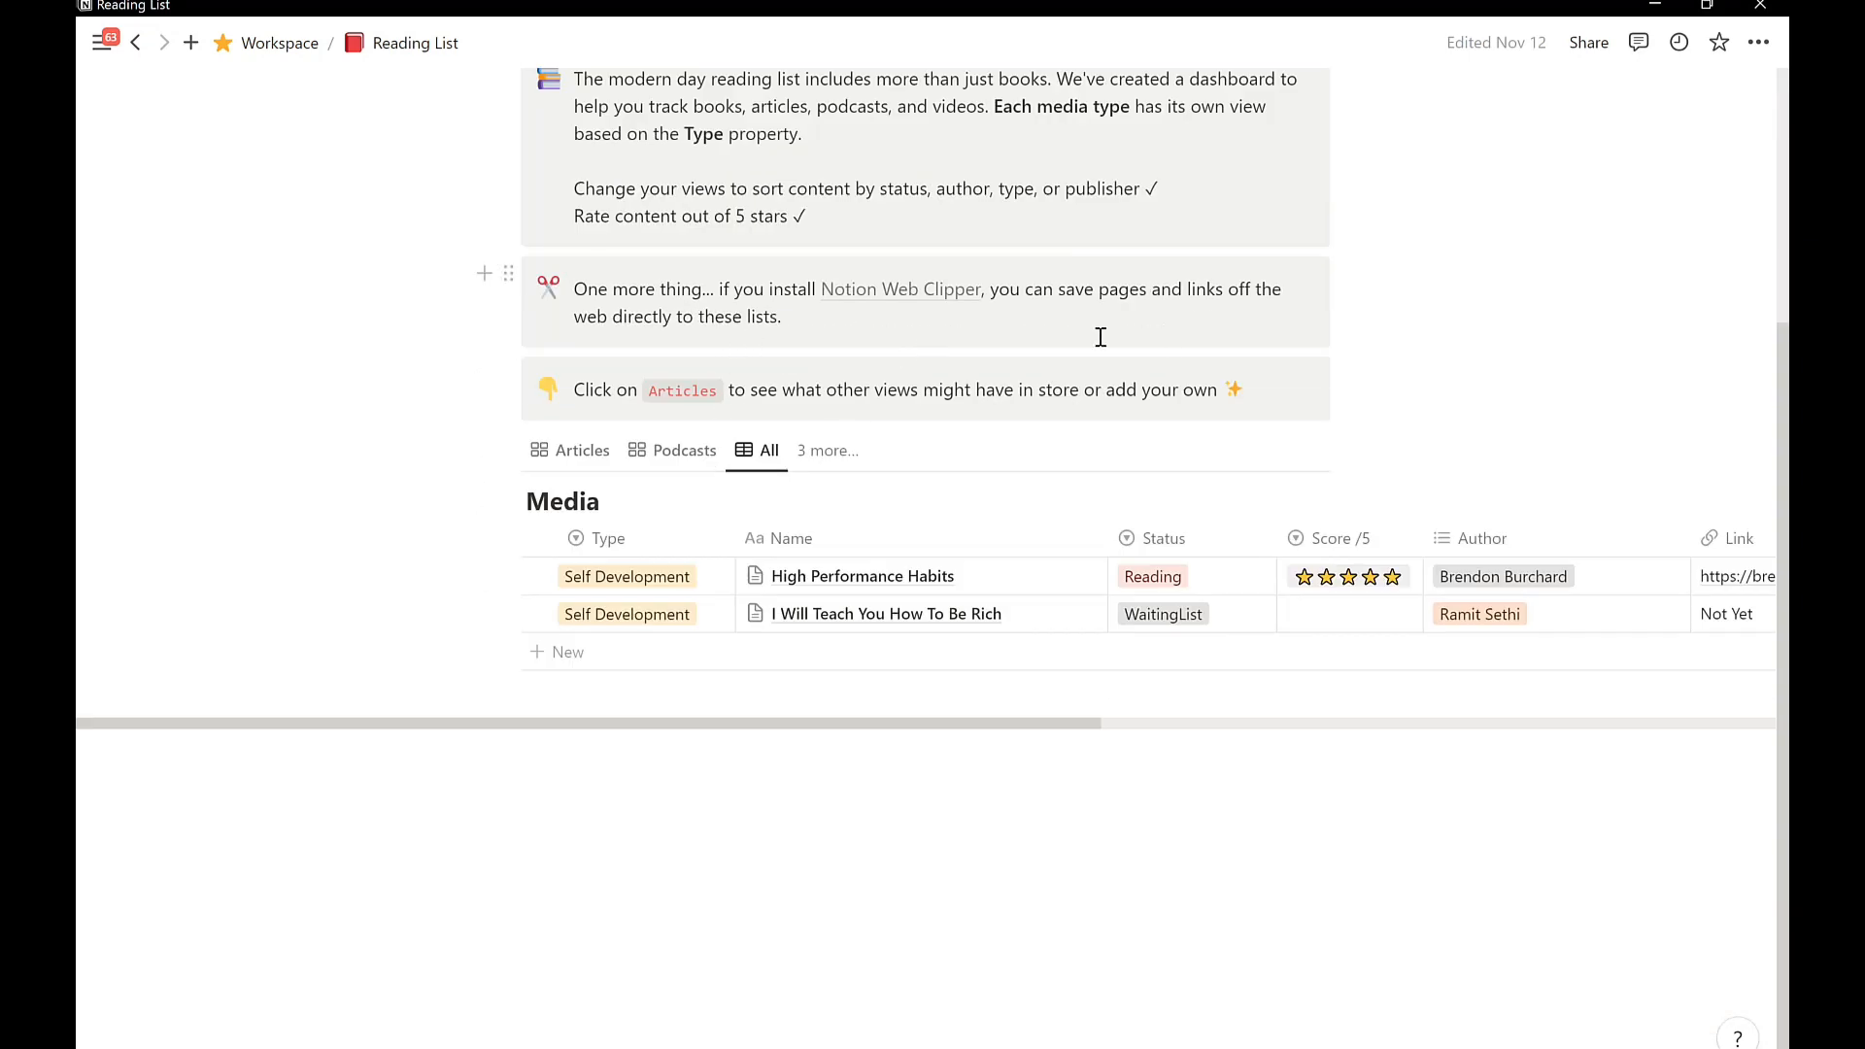
{"action": "scroll", "coordinate": [1201, 301], "scroll_direction": "up", "scroll_amount": 1}
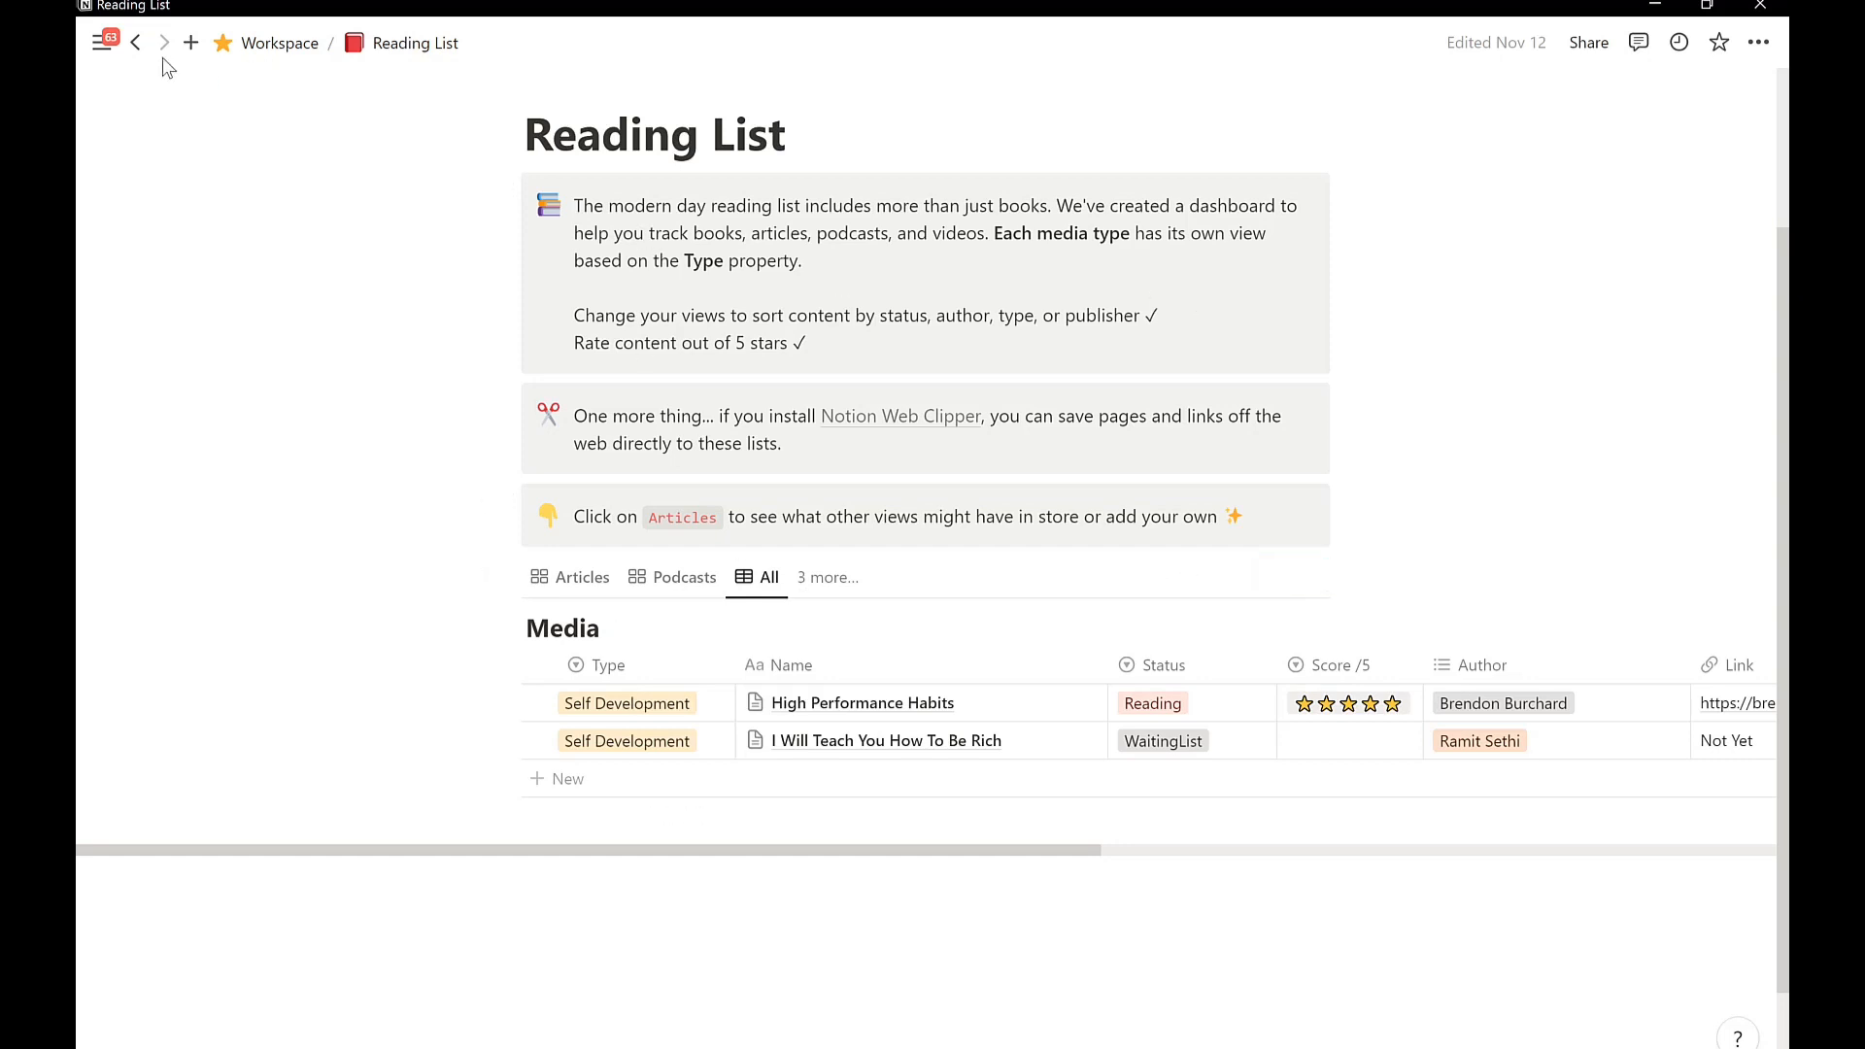
{"action": "left_click", "coordinate": [135, 43]}
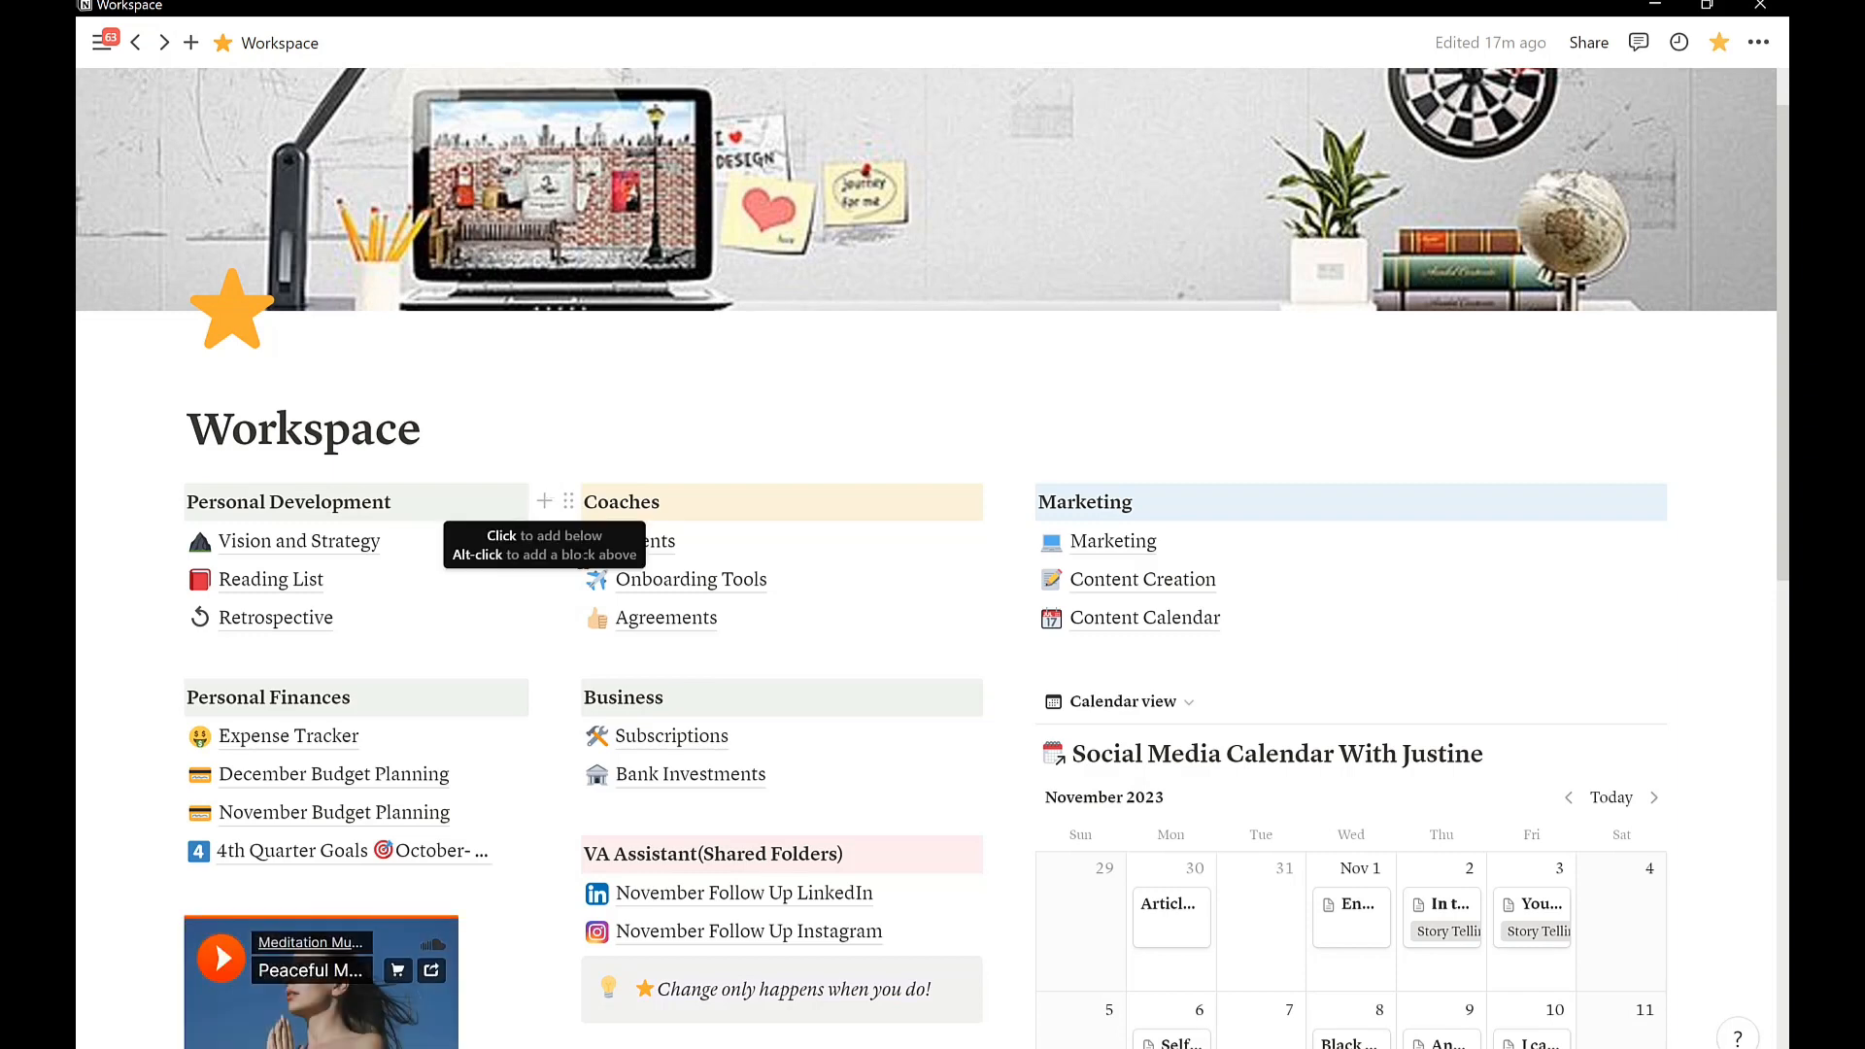
{"action": "scroll", "coordinate": [822, 772], "scroll_direction": "down", "scroll_amount": 3}
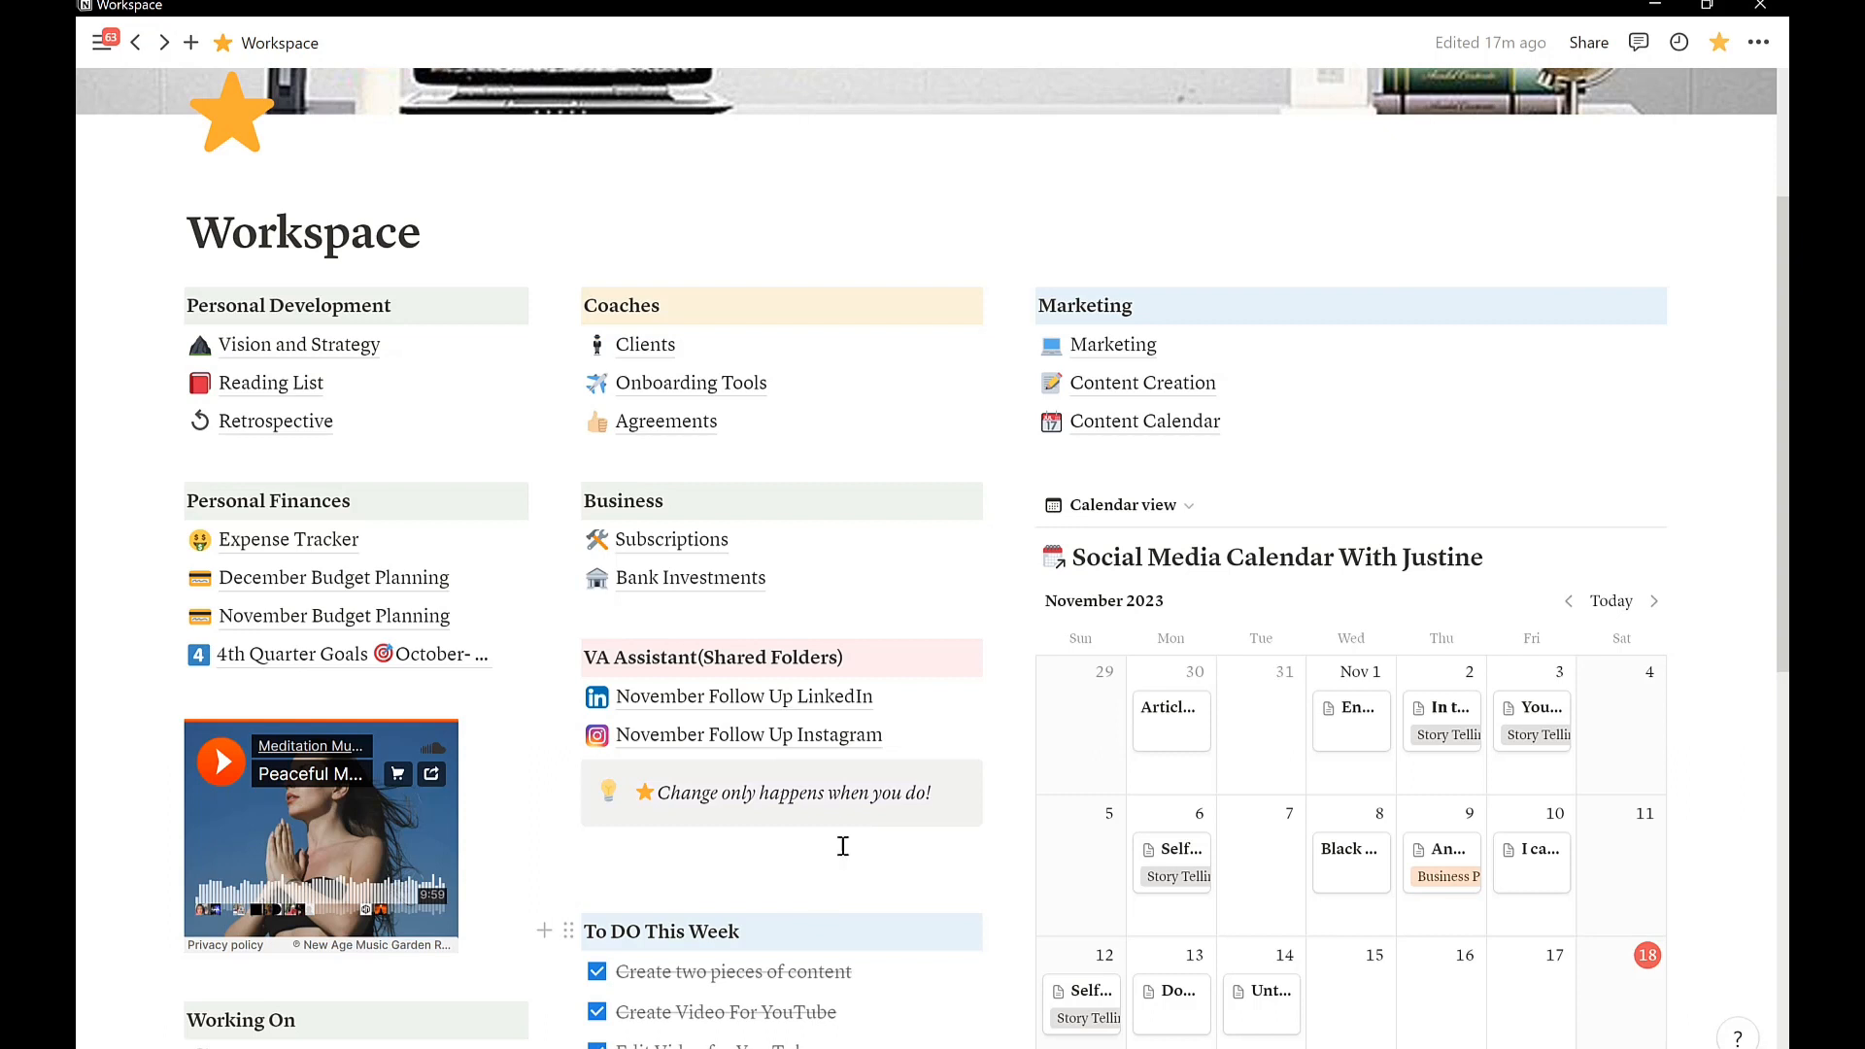
{"action": "scroll", "coordinate": [1262, 504], "scroll_direction": "up", "scroll_amount": 3}
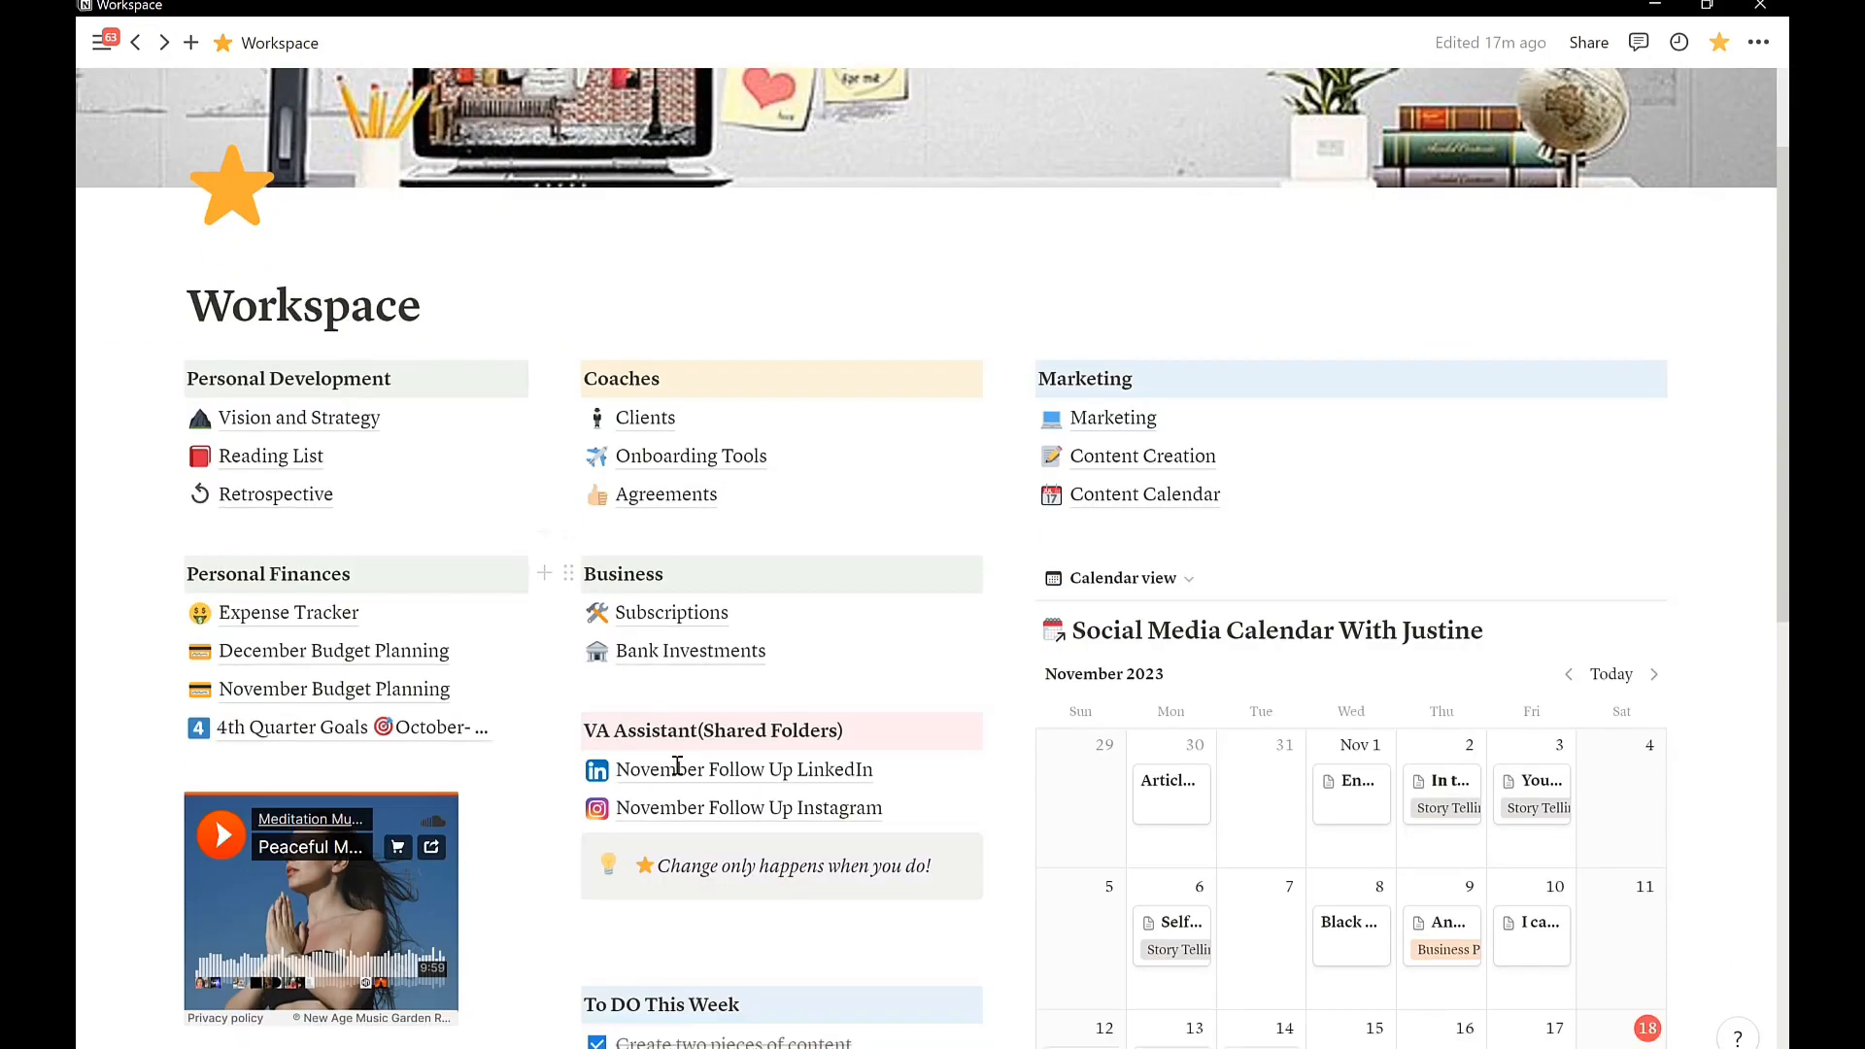
{"action": "scroll", "coordinate": [678, 767], "scroll_direction": "down", "scroll_amount": 2}
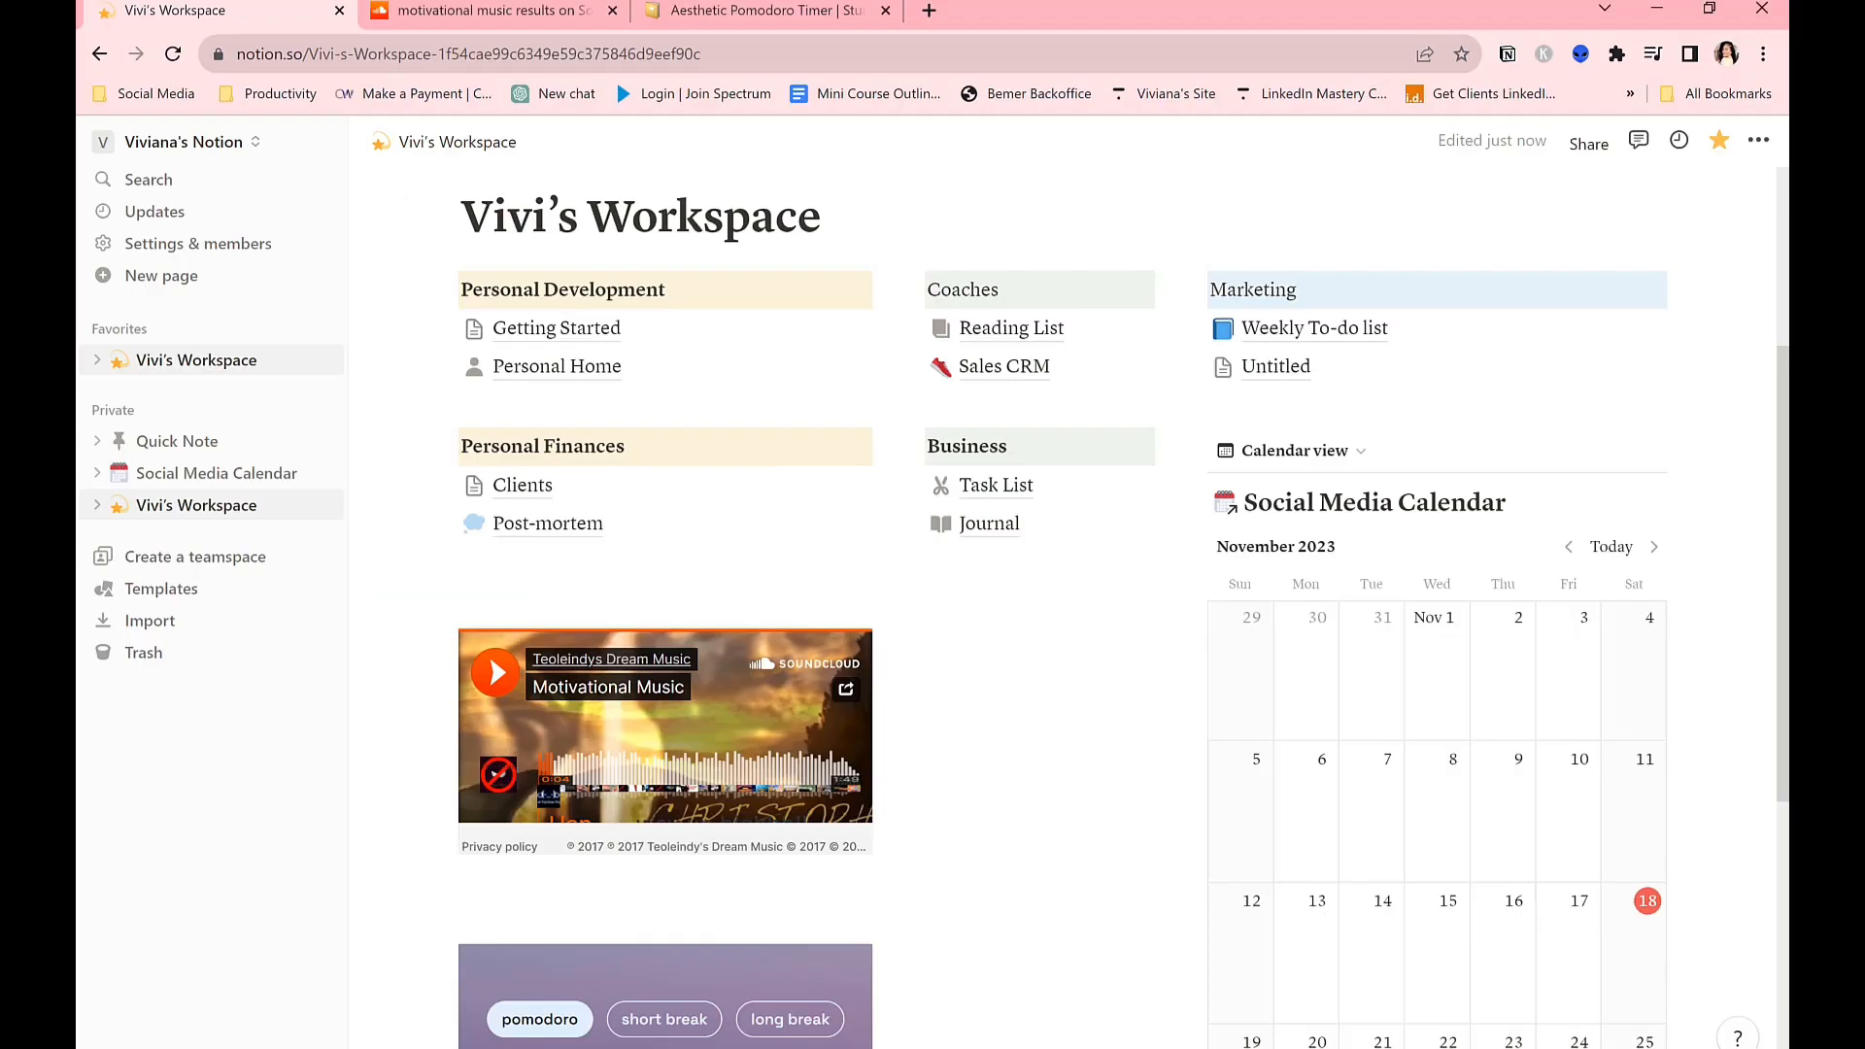
Switch back to the custom workspace page in the browser, view its page style options, and look over the layout.
{"action": "left_click", "coordinate": [1757, 140]}
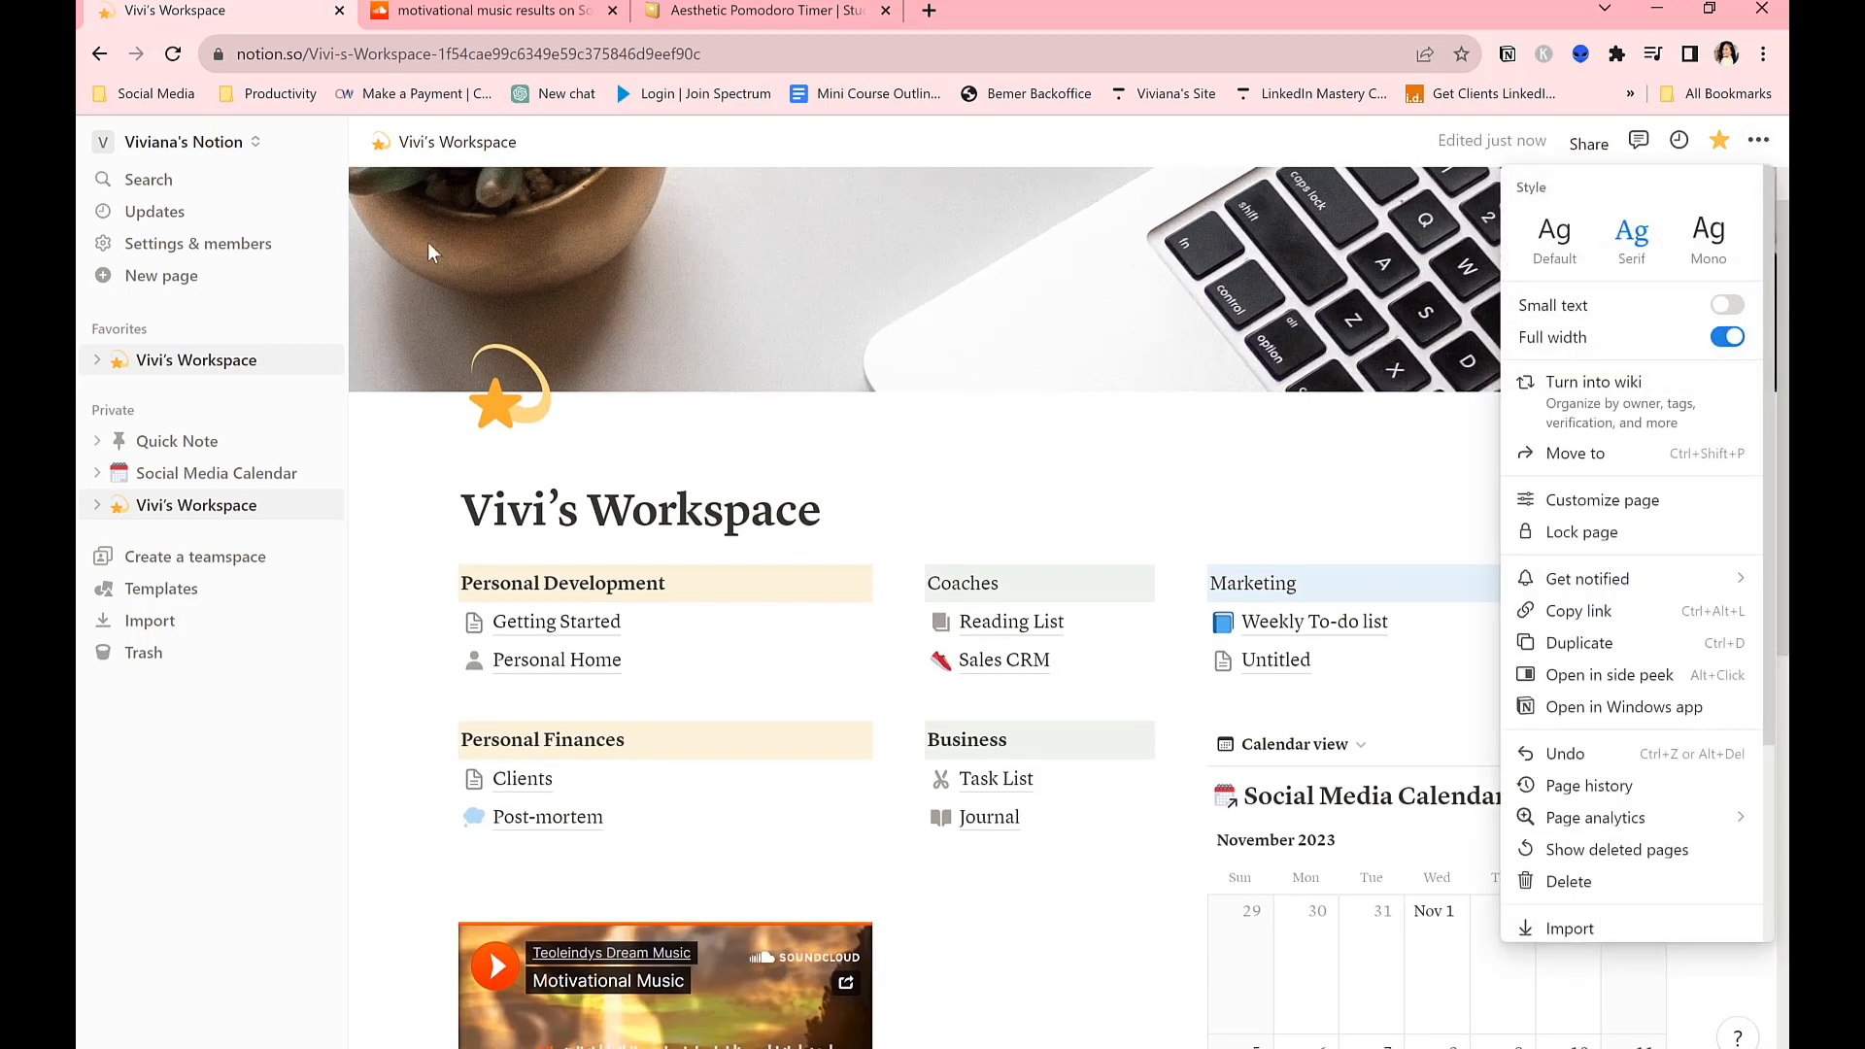
{"action": "left_click", "coordinate": [255, 735]}
{"action": "scroll", "coordinate": [714, 748], "scroll_direction": "down", "scroll_amount": 7}
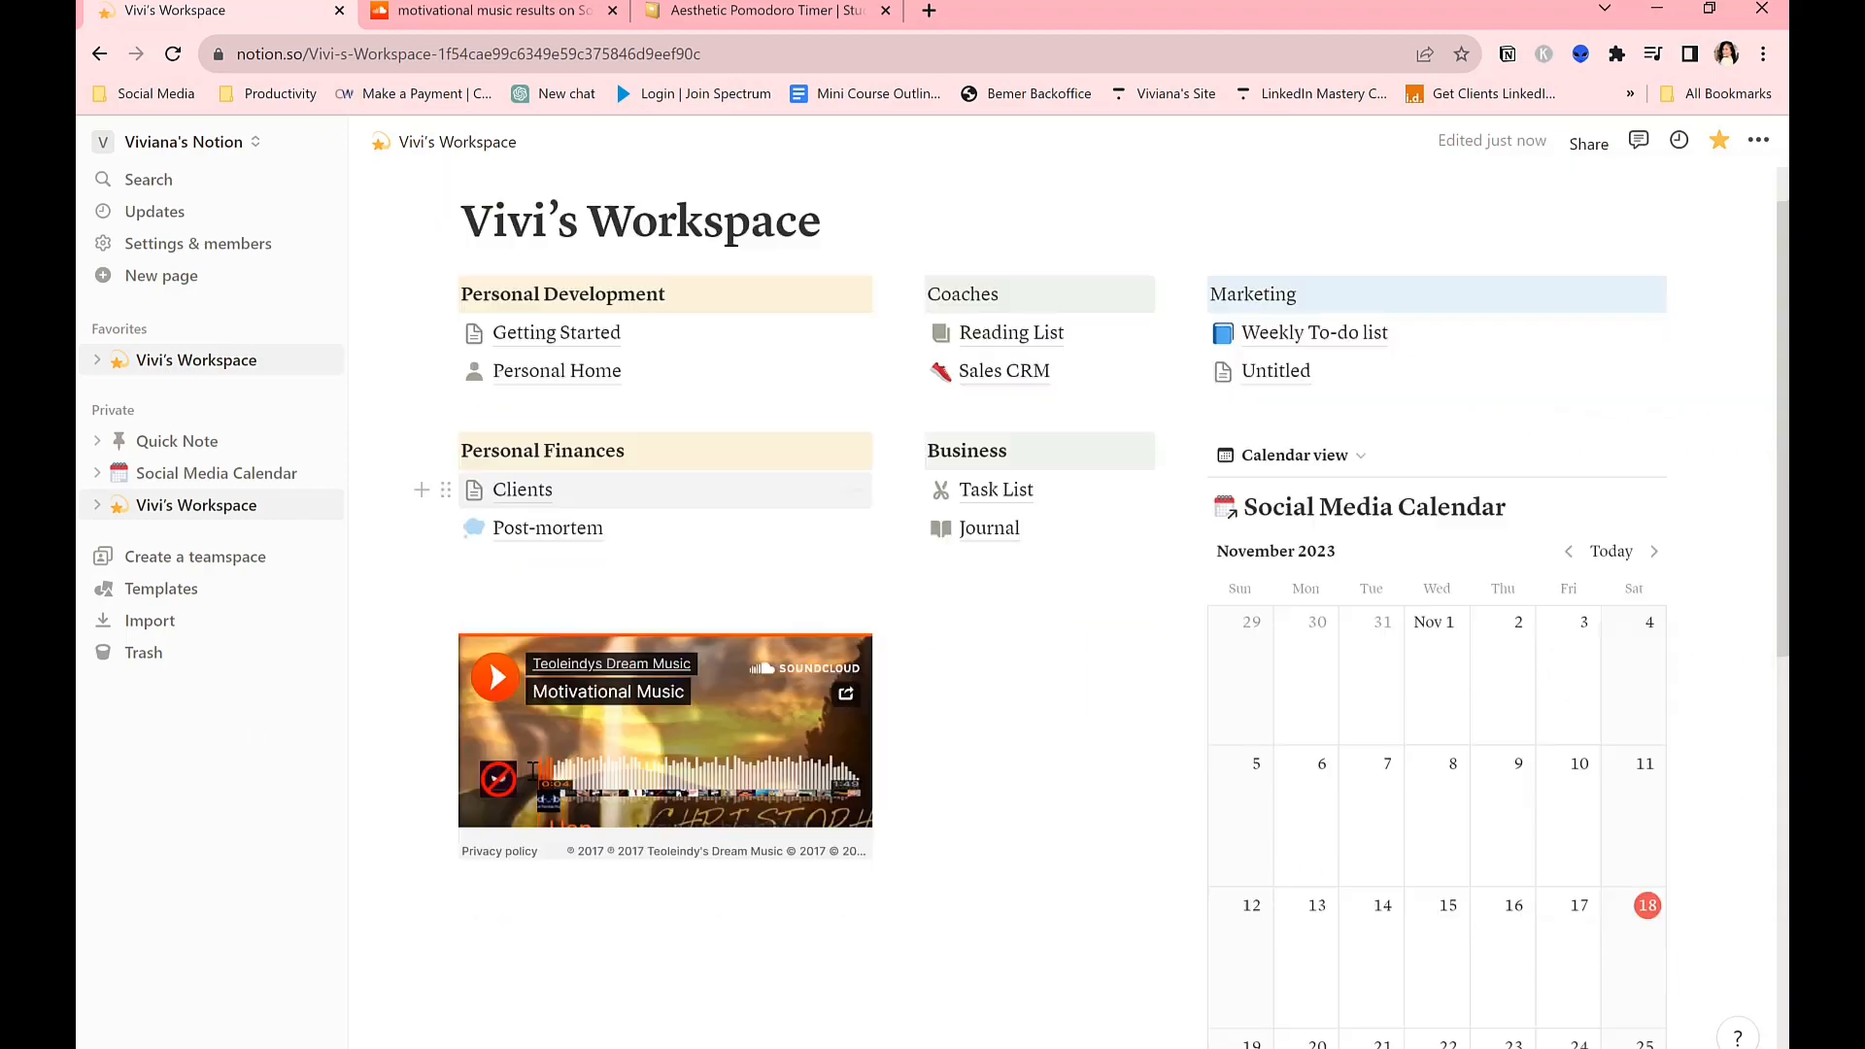
{"action": "scroll", "coordinate": [714, 747], "scroll_direction": "up", "scroll_amount": 8}
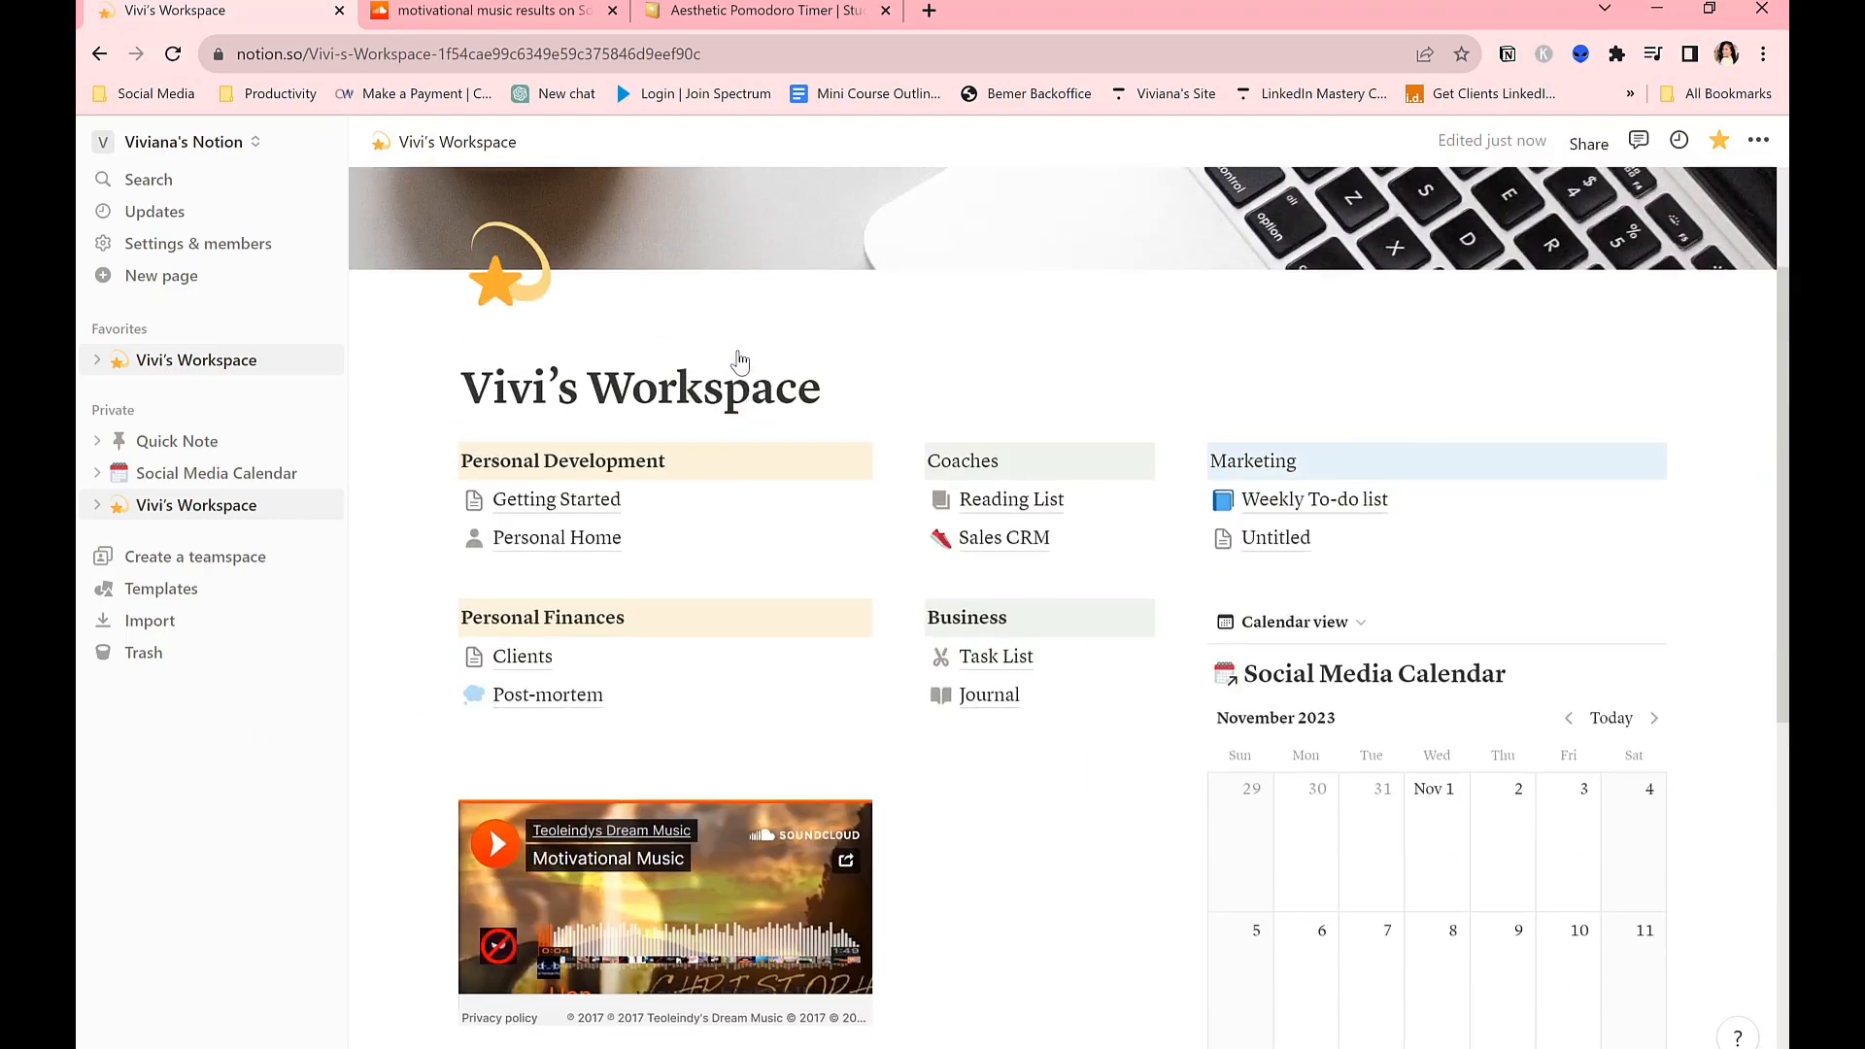